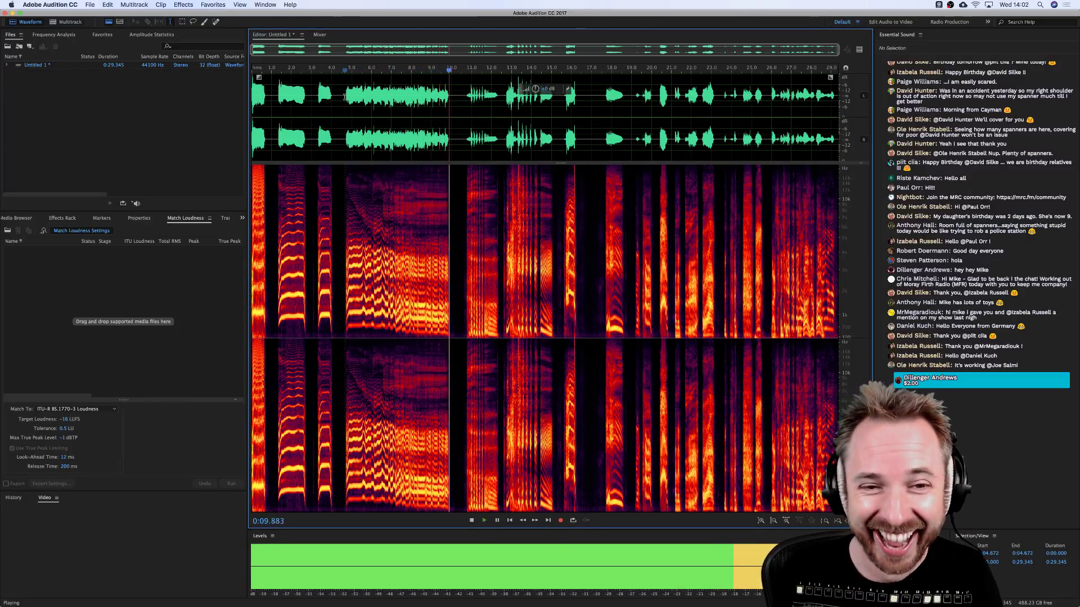
# Replay the long scream that starts at about 4.67 s, and stop playback.
pyautogui.press('space')
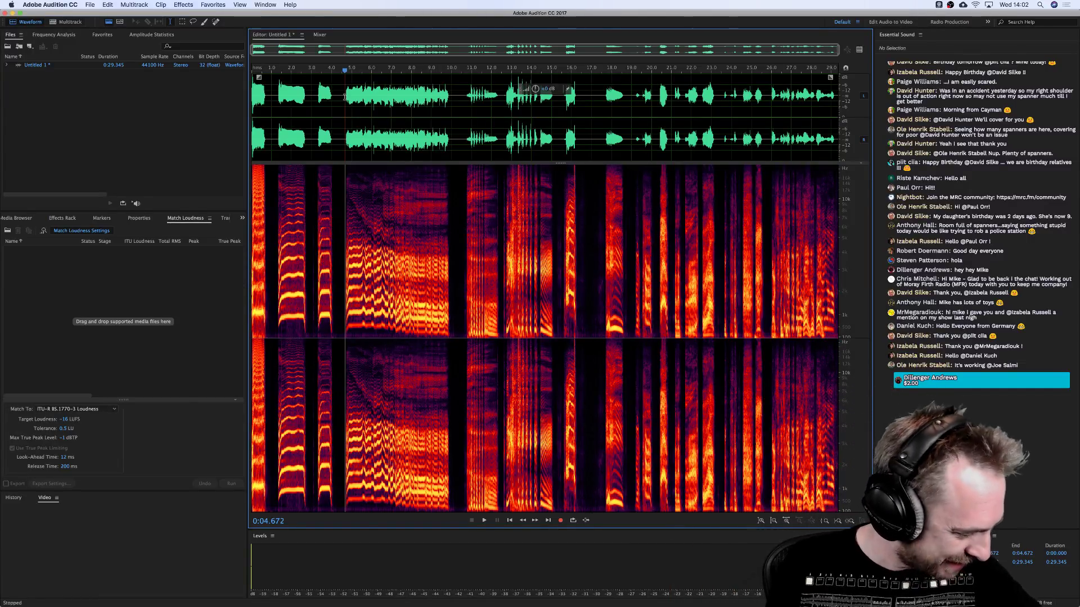
pyautogui.press('space')
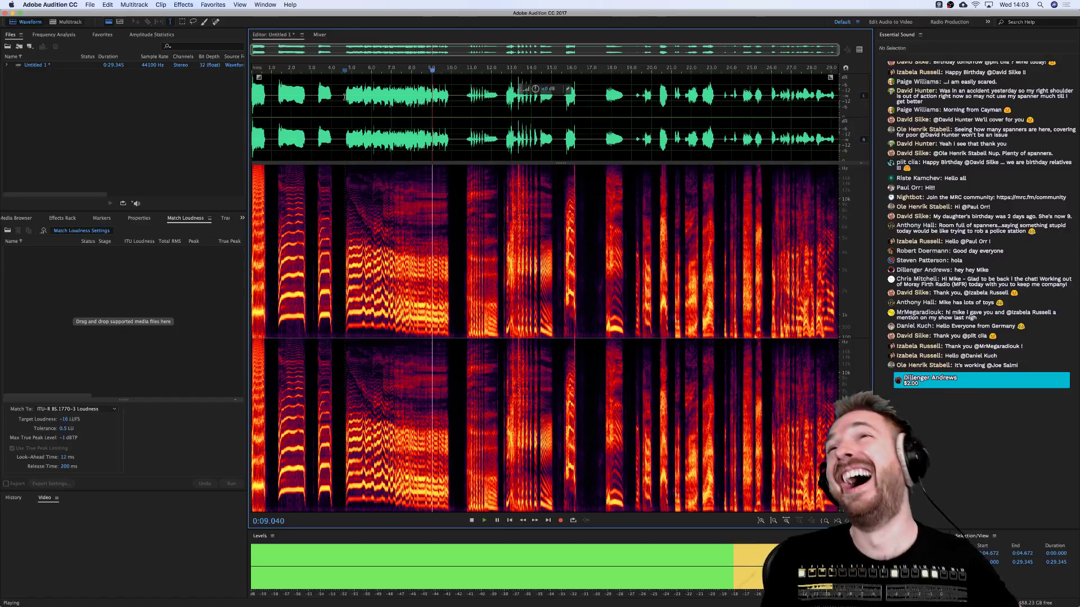
pyautogui.press('space')
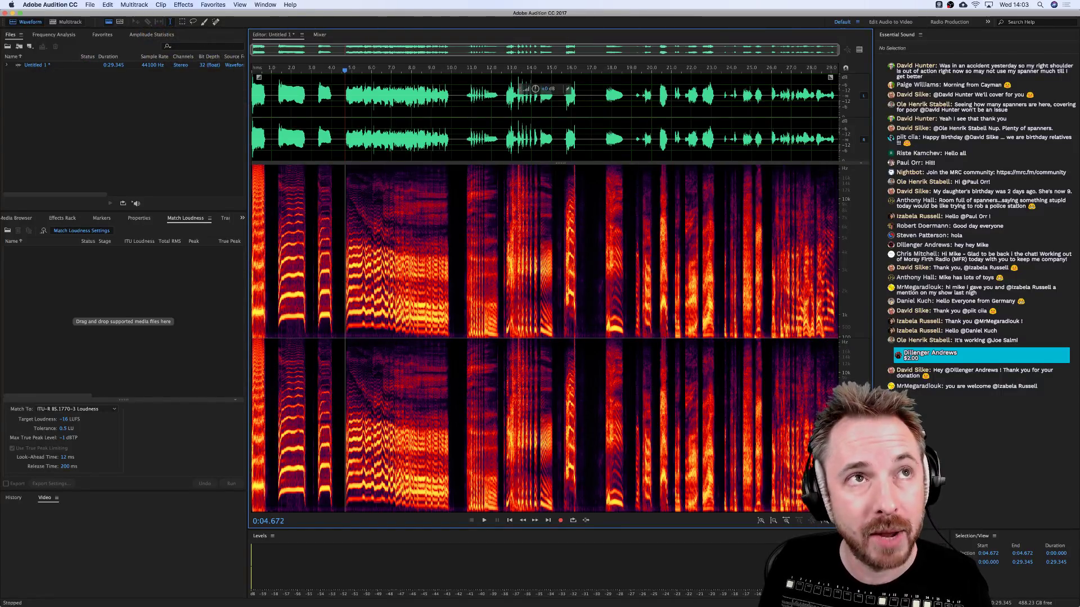
# Play the short bursts from about 12.7 s onward and stop playback.
pyautogui.press('super+Tab')
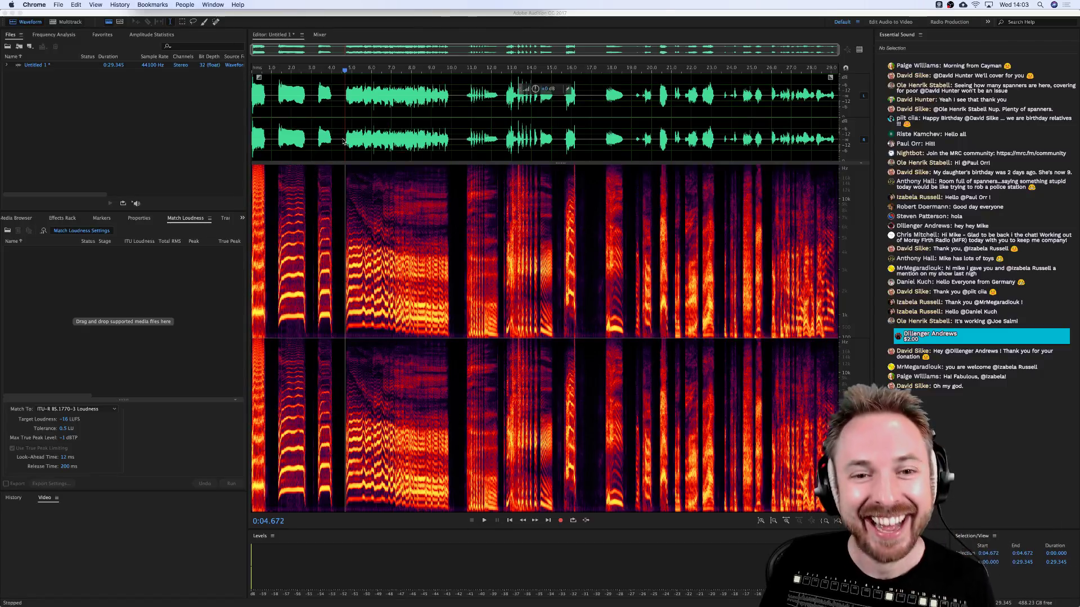
pyautogui.click(464, 93)
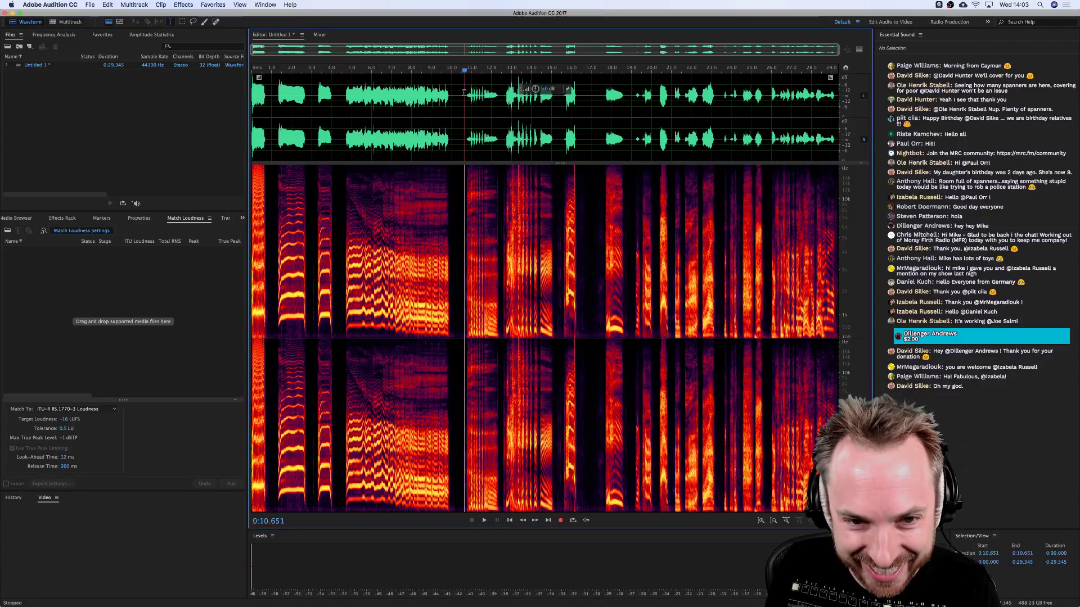
pyautogui.click(501, 95)
pyautogui.click(505, 96)
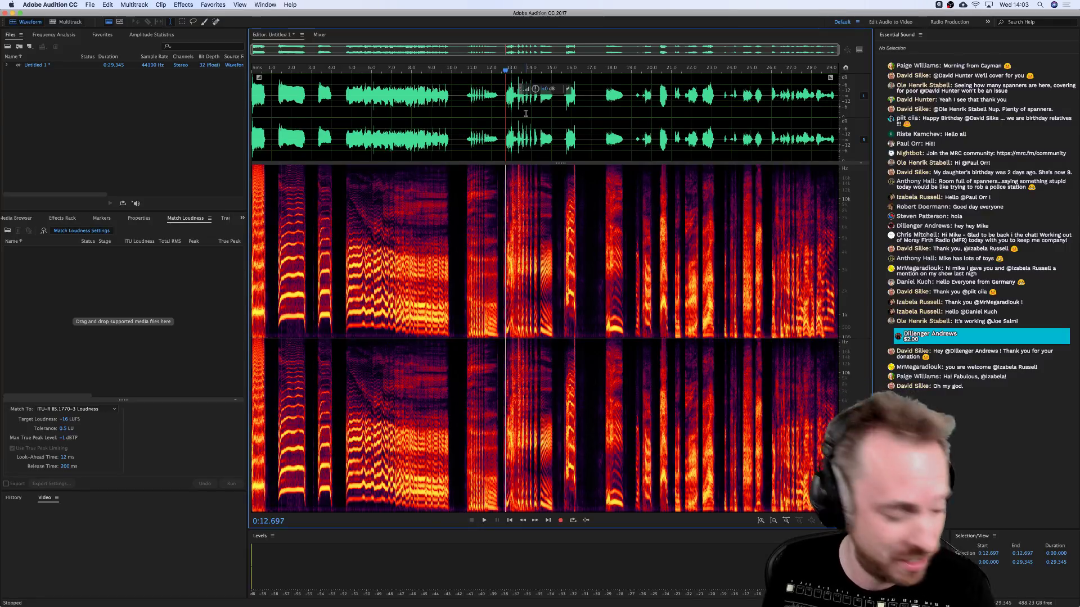
pyautogui.press('space')
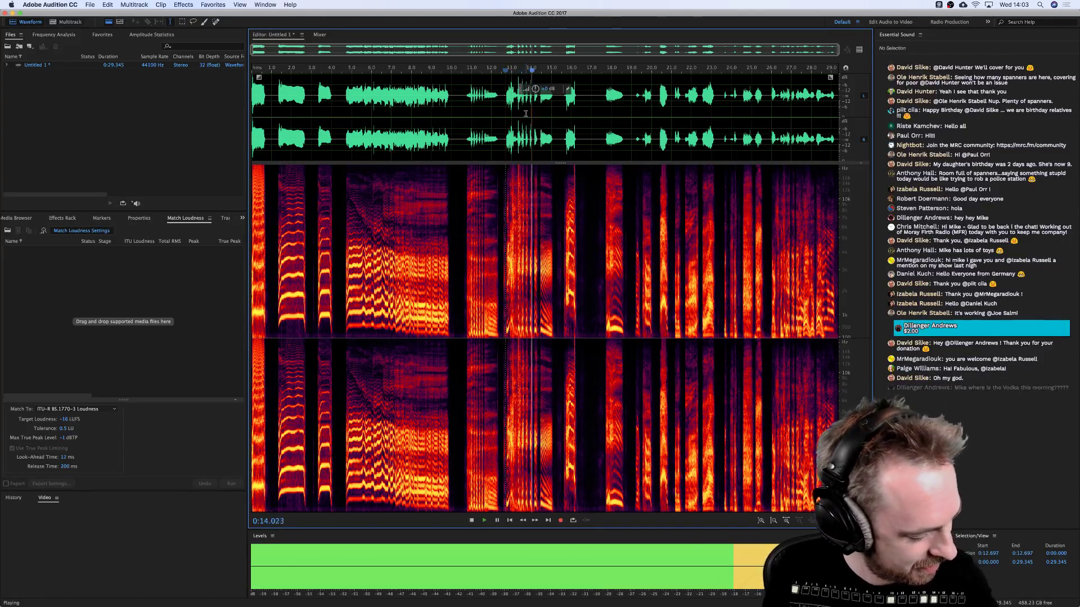
pyautogui.press('space')
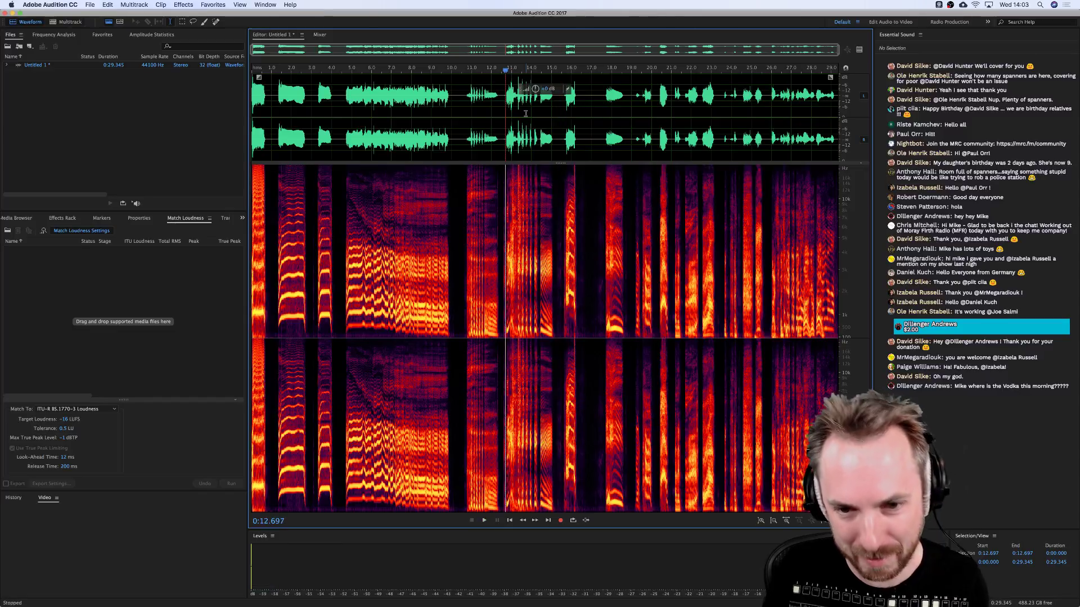
# Select the audio from about 17.35 s to the end of the file and play part of it.
pyautogui.click(597, 135)
pyautogui.moveTo(598, 134); pyautogui.dragTo(899, 168)
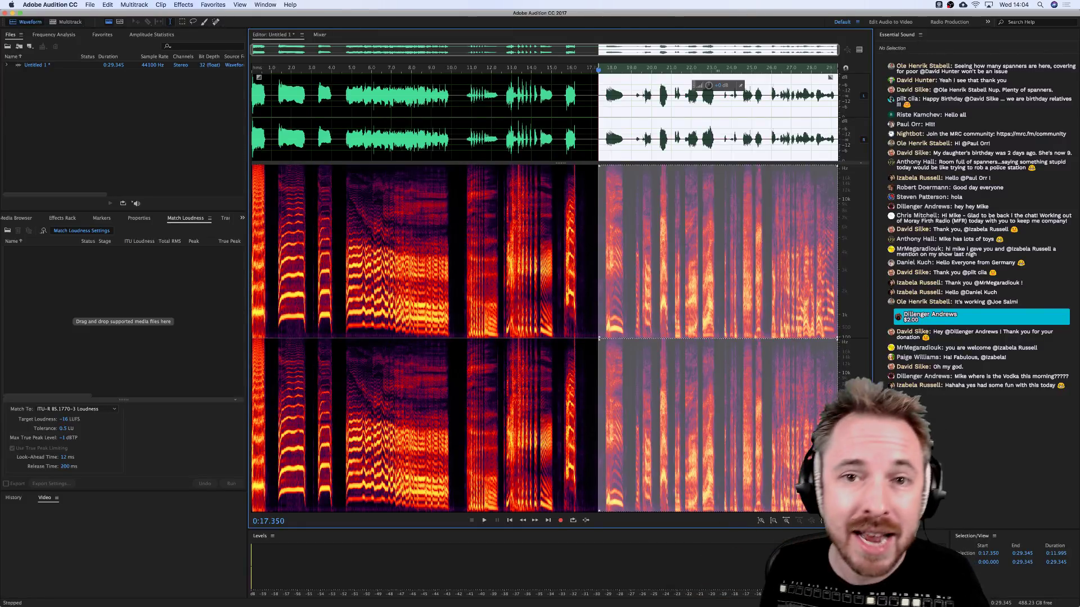
pyautogui.press('space')
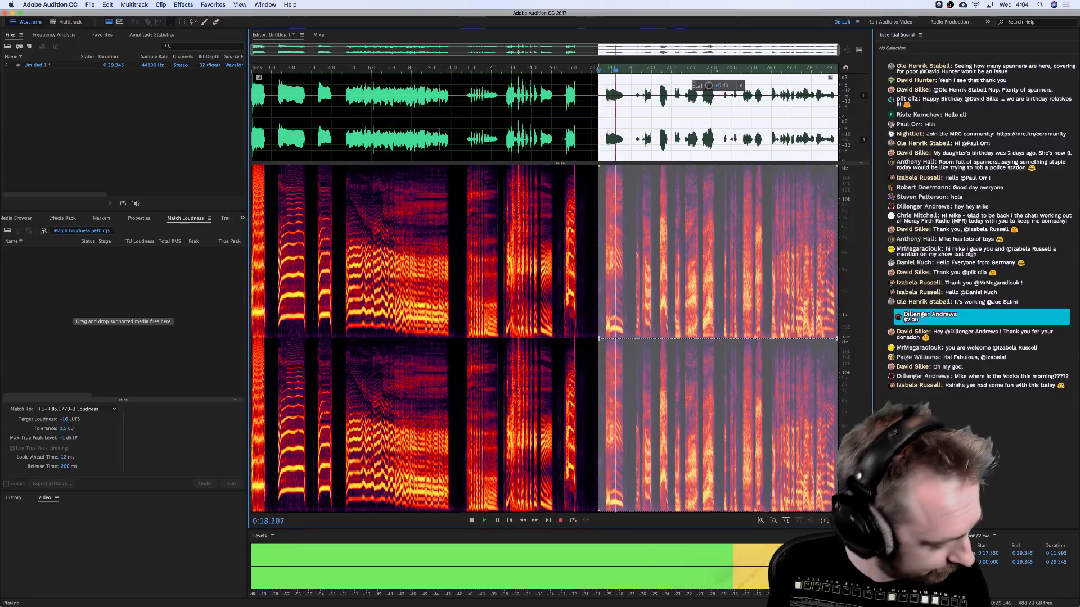
pyautogui.press('space')
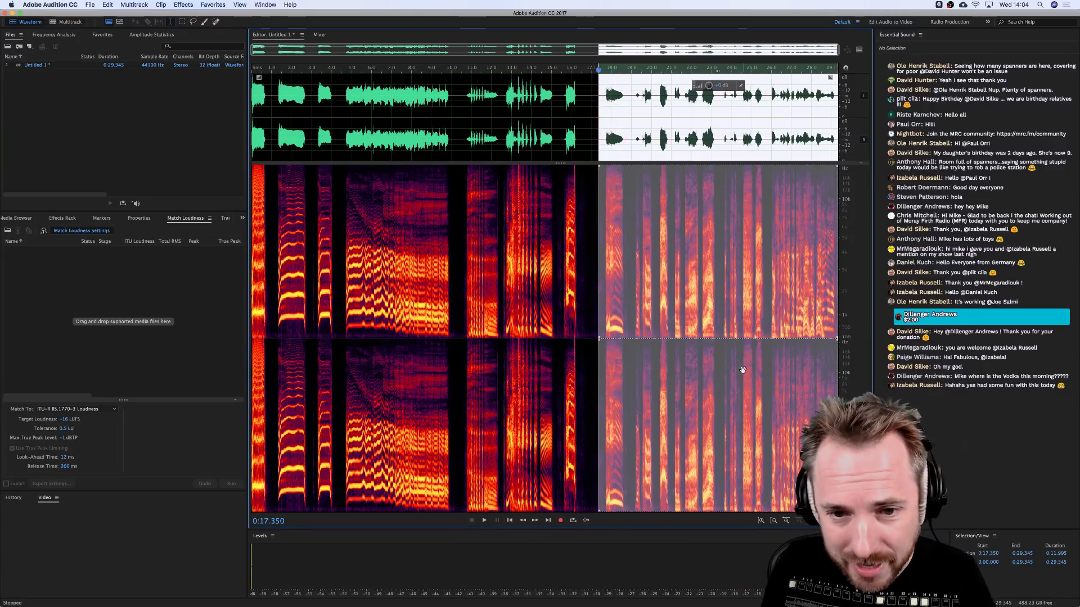
# Play the audio from about 15.54 s and place the playhead in the gap at about 17.48 s.
pyautogui.click(562, 136)
pyautogui.press('space')
pyautogui.press('space')
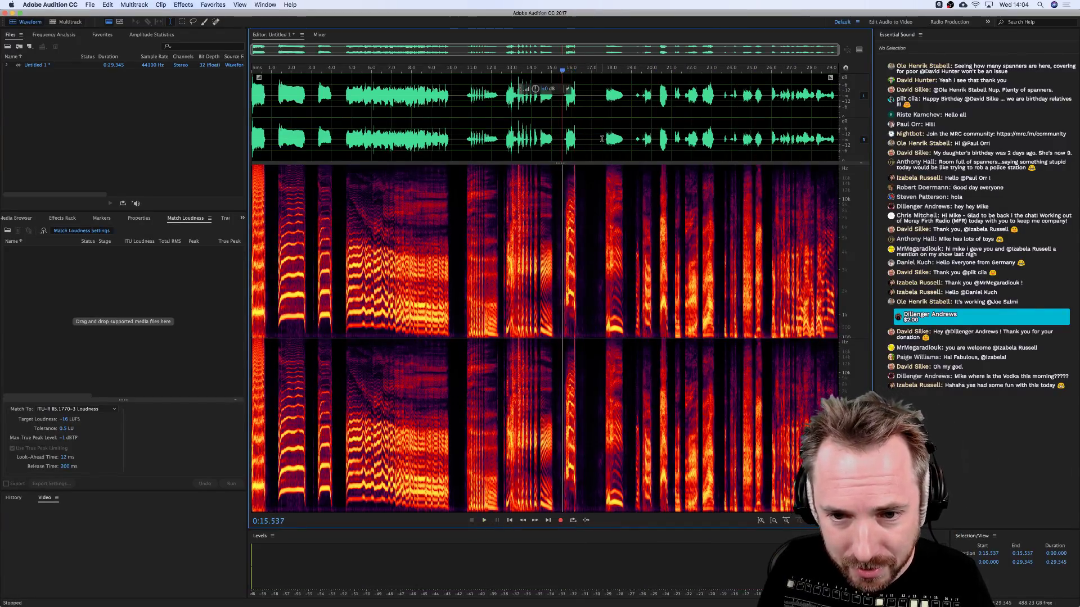
pyautogui.click(603, 139)
pyautogui.click(600, 140)
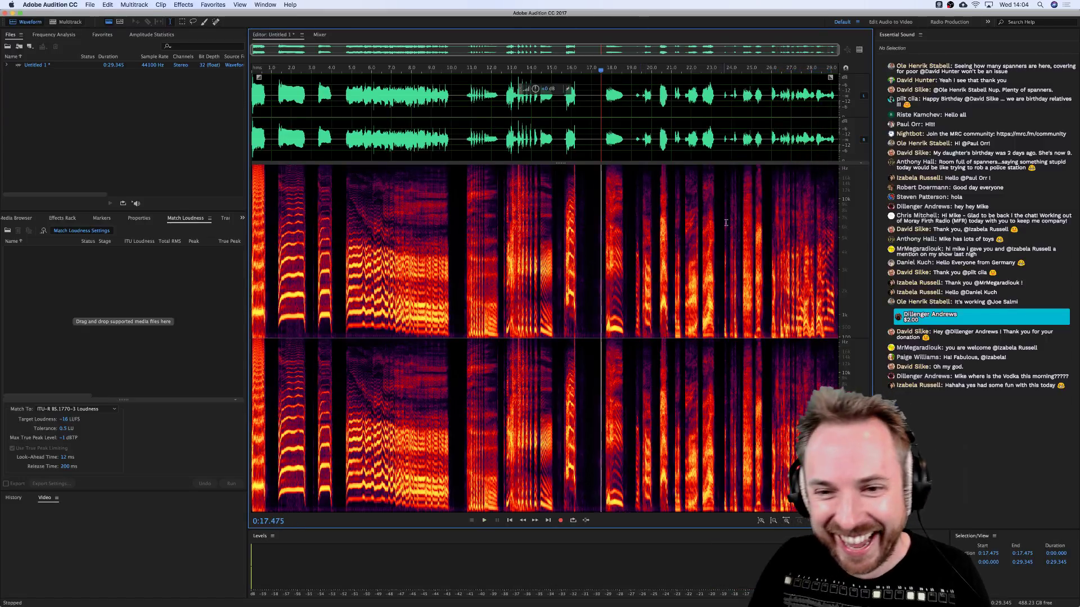
# Select the single burst from about 22.46 to 23.26 s and play it.
pyautogui.click(703, 138)
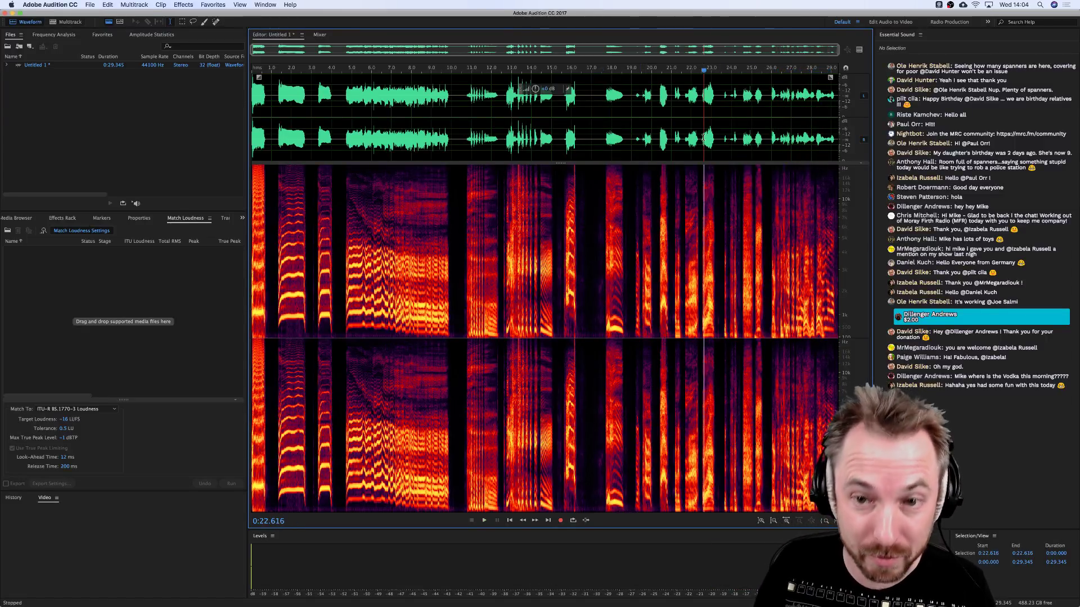
pyautogui.moveTo(701, 132); pyautogui.dragTo(716, 132)
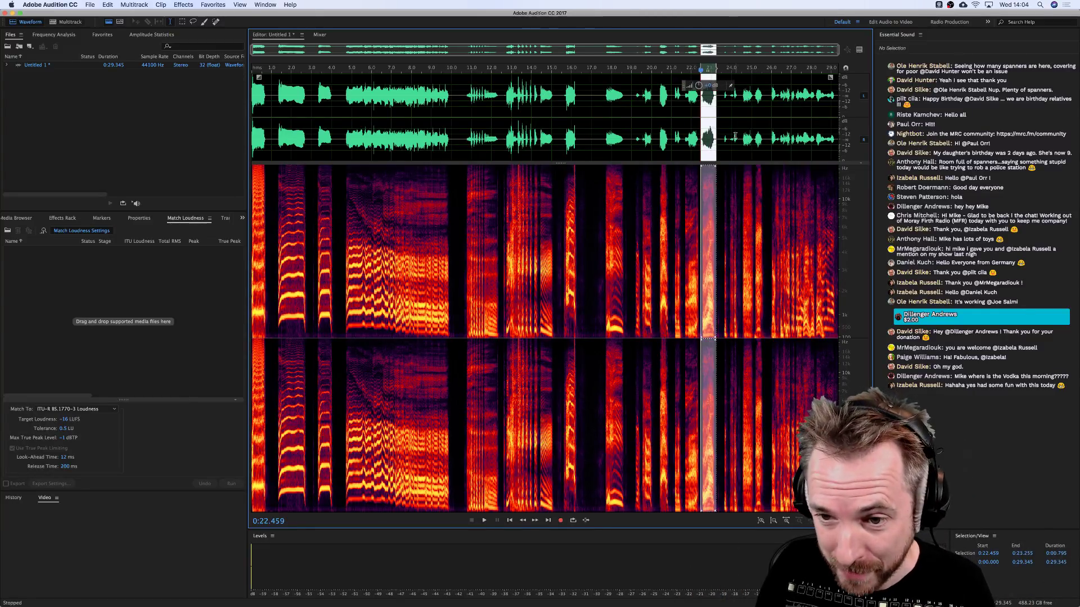
pyautogui.press('space')
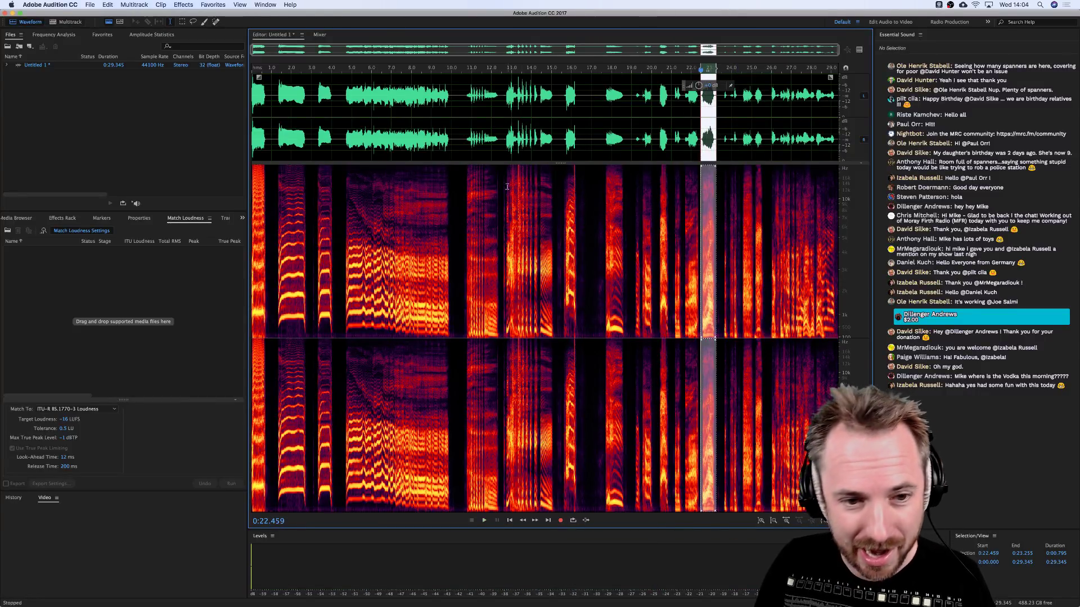
# Save the recording as Family Scares.wav in Downloads, in Wave PCM format.
pyautogui.click(383, 145)
pyautogui.press('super+s')
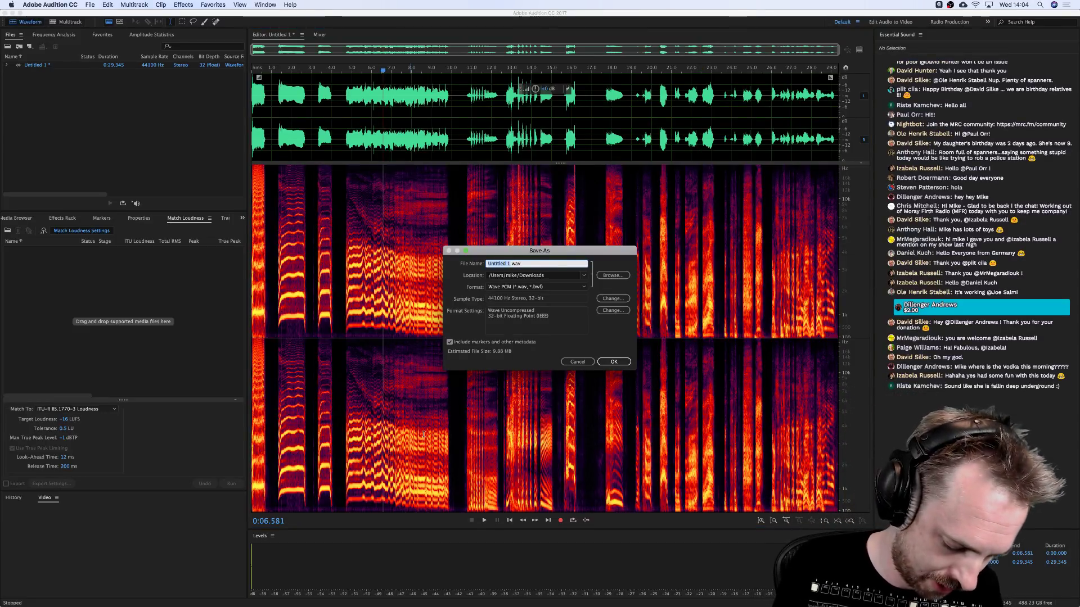
pyautogui.write('Family Scares')
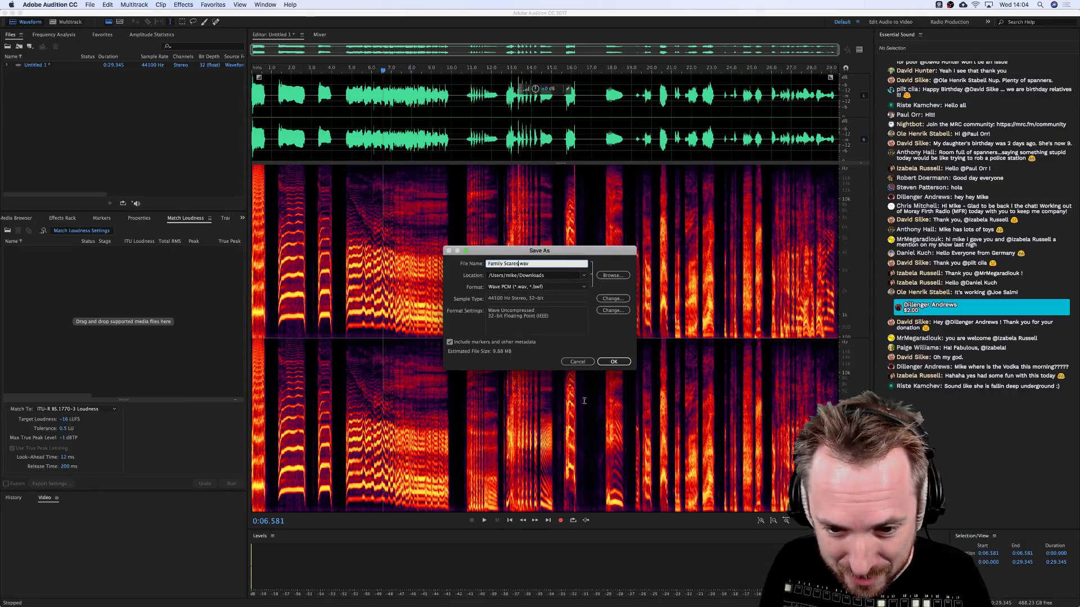
pyautogui.click(607, 363)
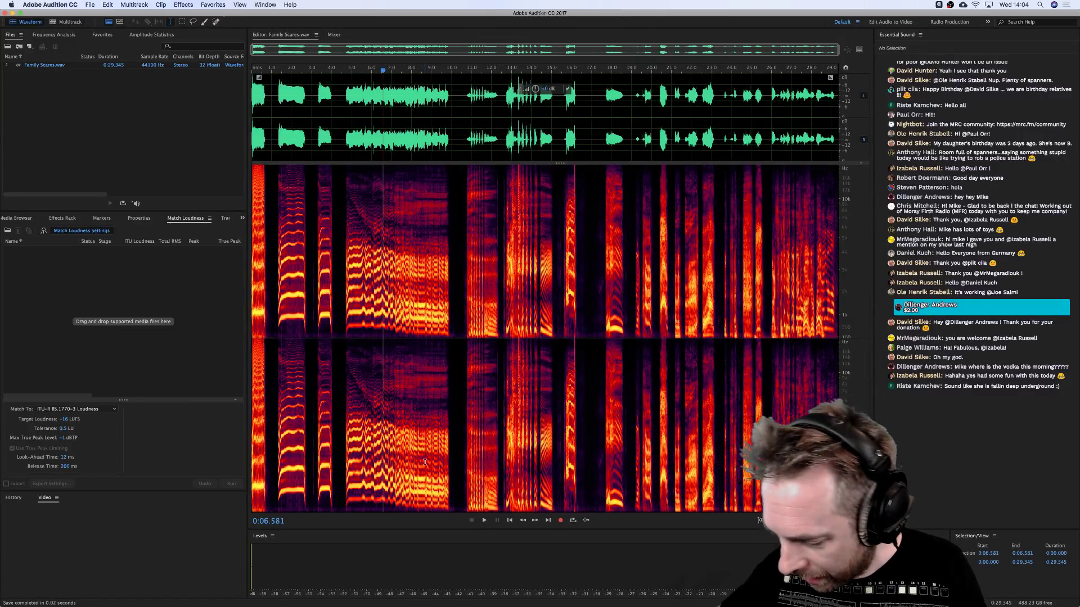
# Create a stereo 44100 Hz, 32-bit float audio file named Bone Crunching and record about 24 s of sound into it.
pyautogui.click(392, 283)
pyautogui.press('super+shift+n')
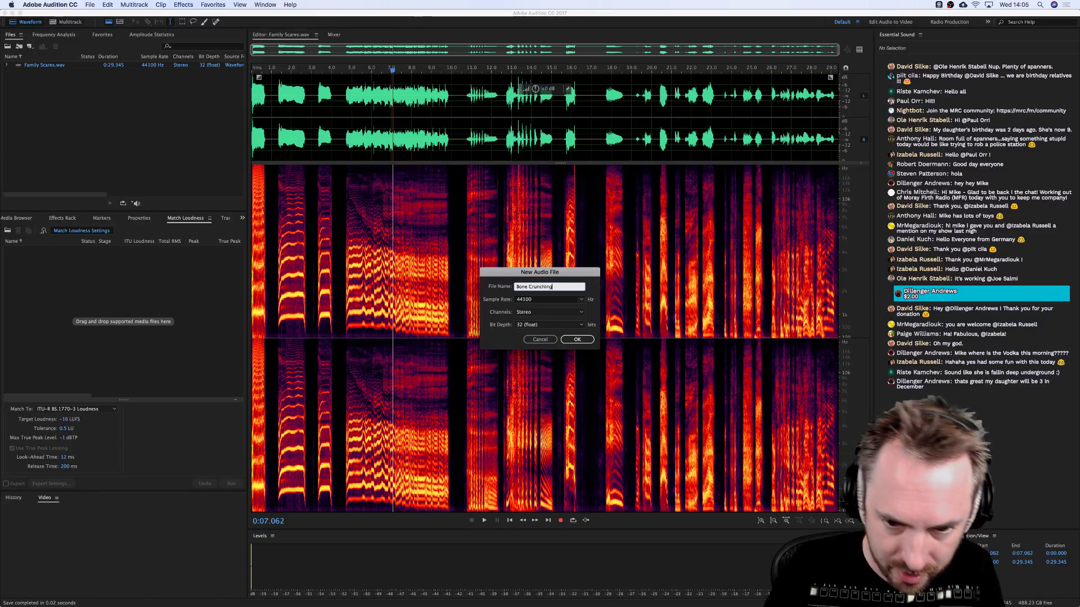
pyautogui.press('Return')
pyautogui.click(559, 521)
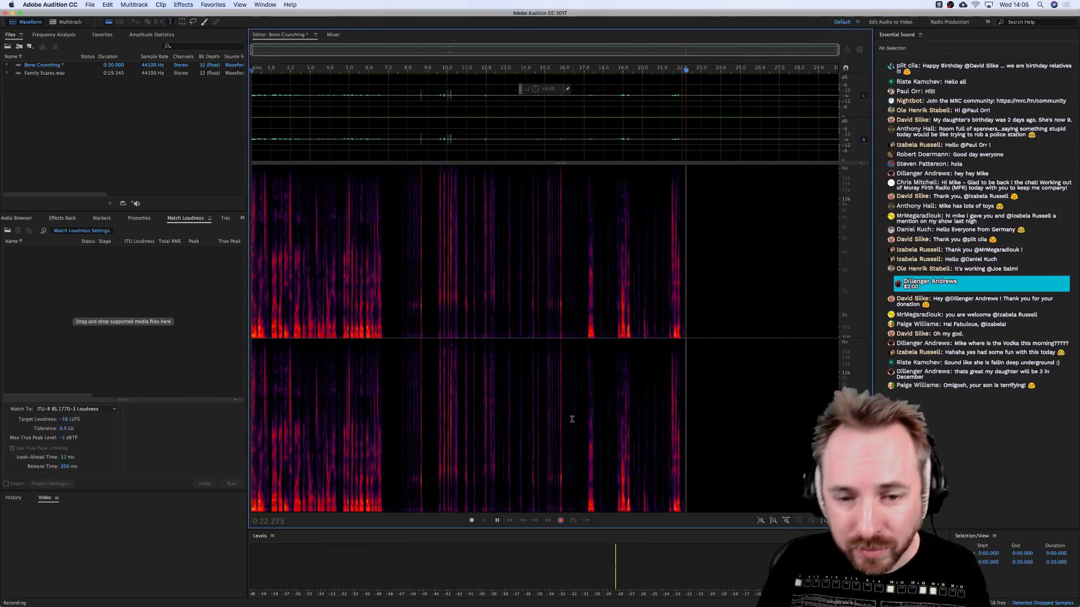
pyautogui.press('space')
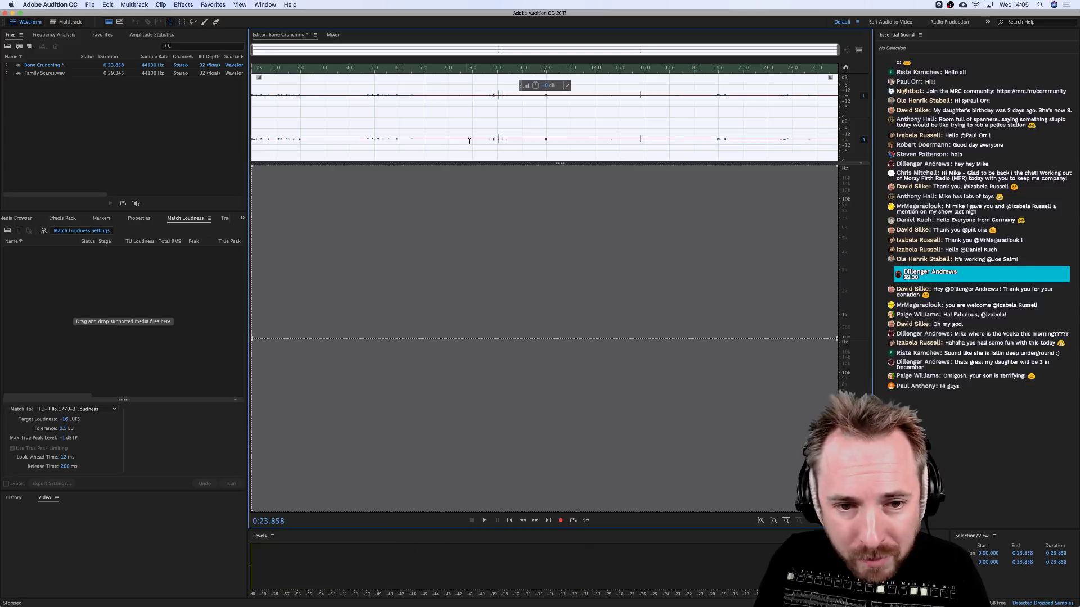
# Delete about the first 8.5 s of the Bone Crunching recording.
pyautogui.moveTo(459, 113); pyautogui.dragTo(199, 142)
pyautogui.press('Delete')
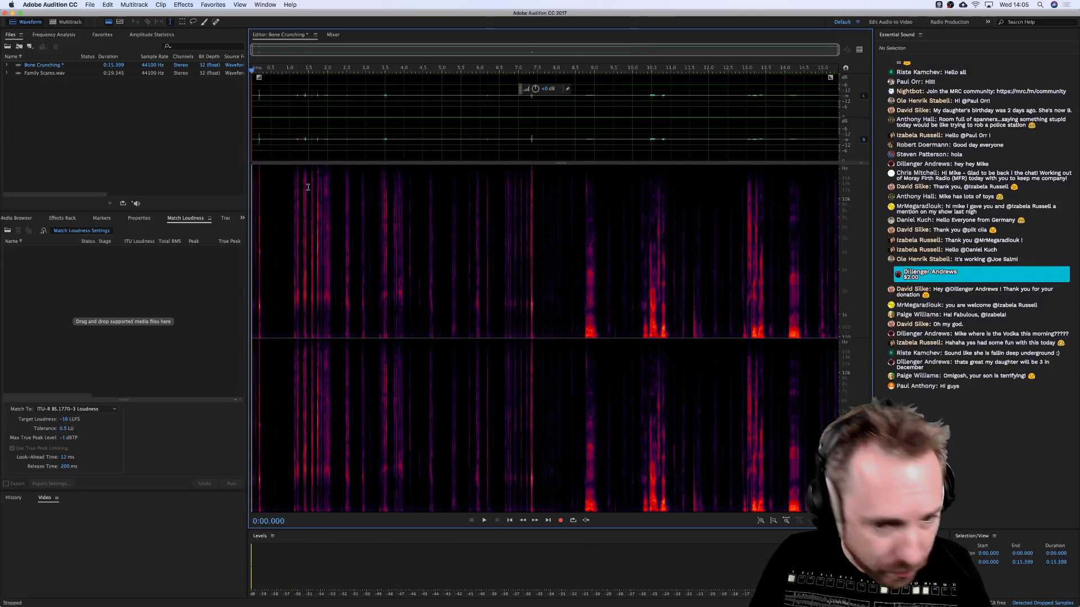
pyautogui.press('super+Tab')
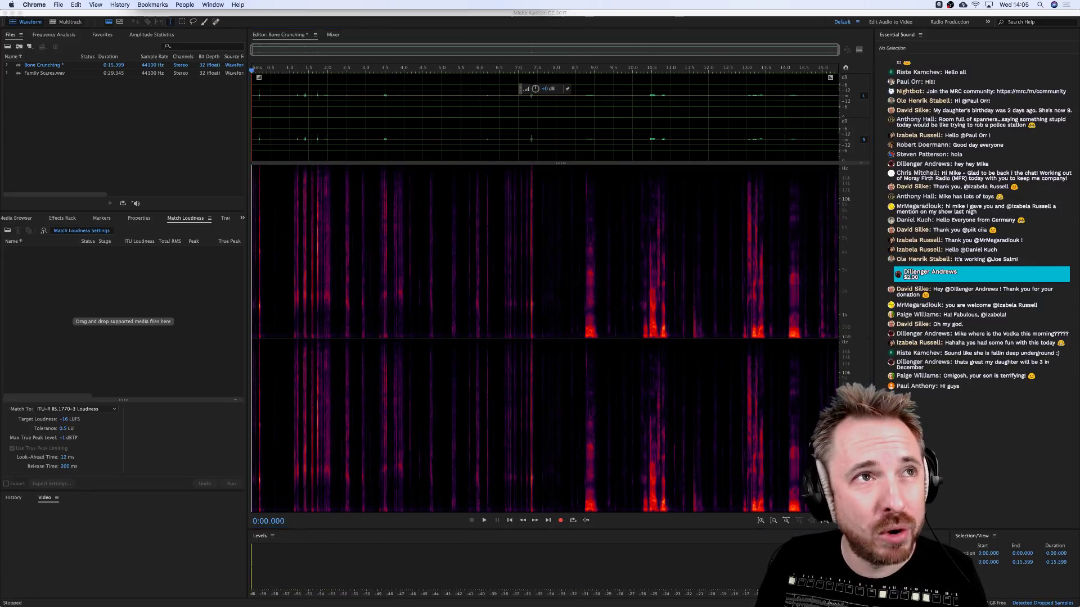
pyautogui.press('super+Tab')
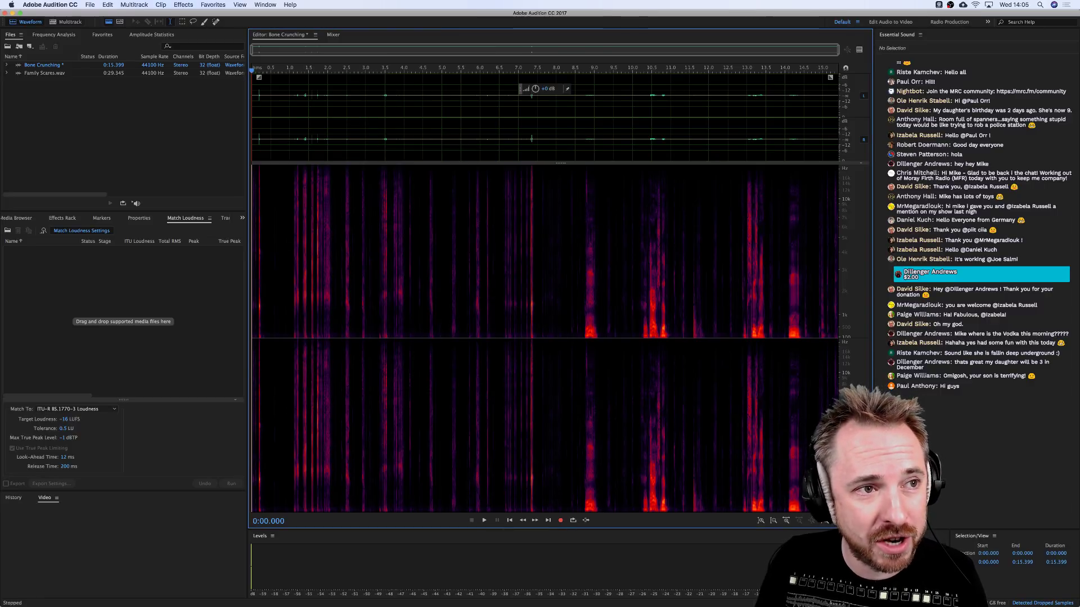
# Normalize the whole Bone Crunching recording to -0.1 dB.
pyautogui.click(371, 161)
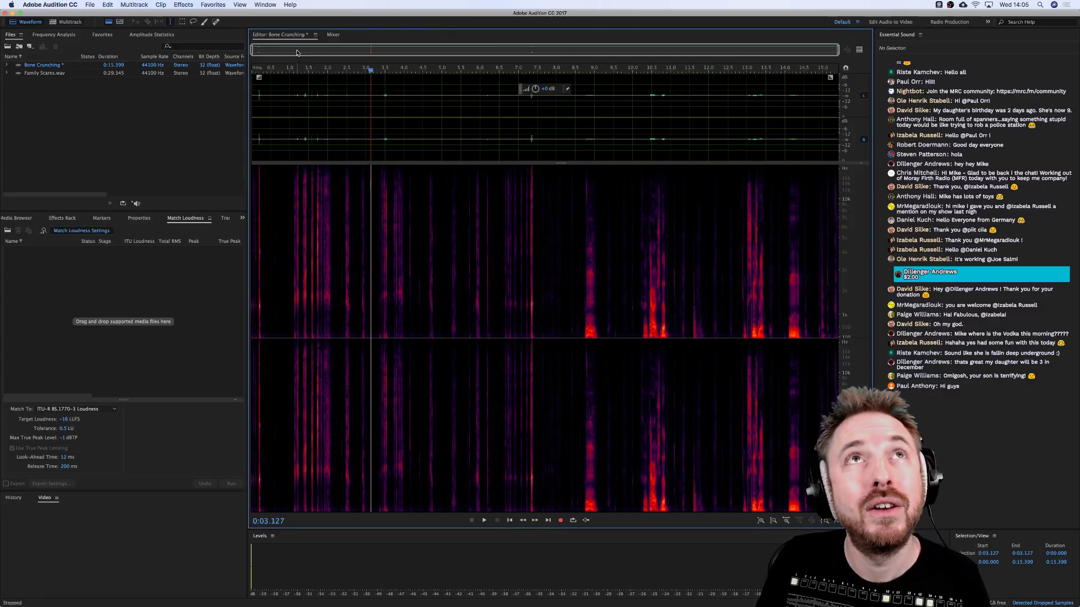
pyautogui.click(206, 5)
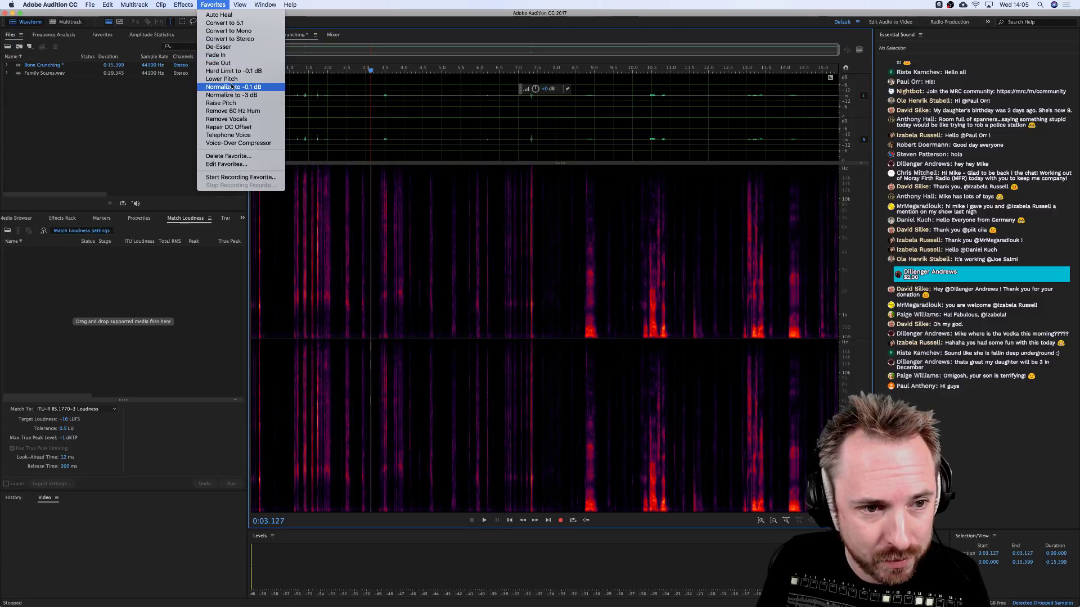
pyautogui.click(253, 87)
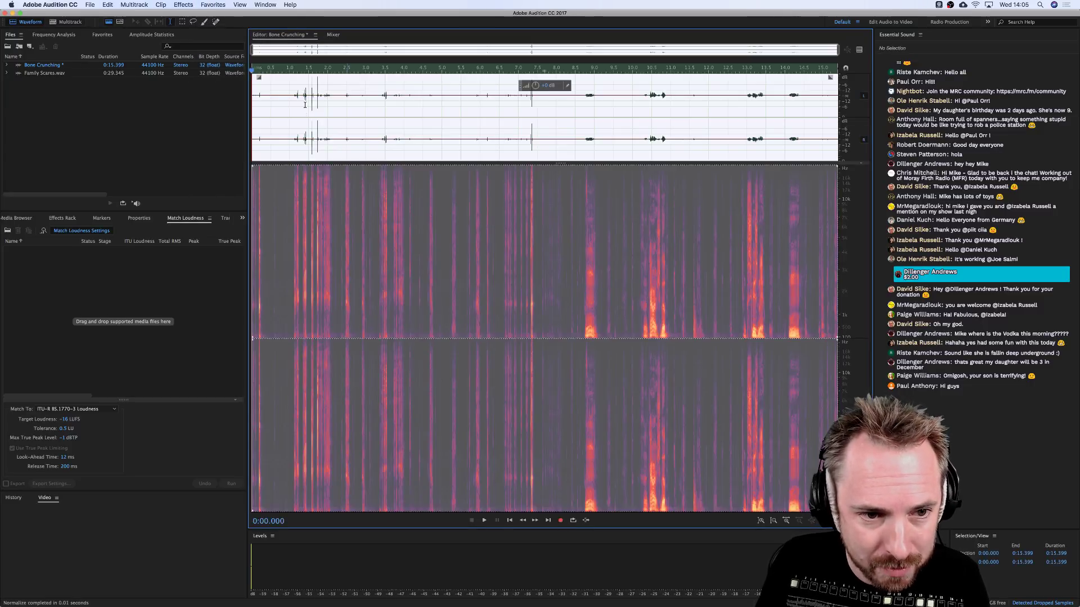
# Select the first cluster of crunches, from about 1.12 to 2.12 s, and play it.
pyautogui.click(303, 113)
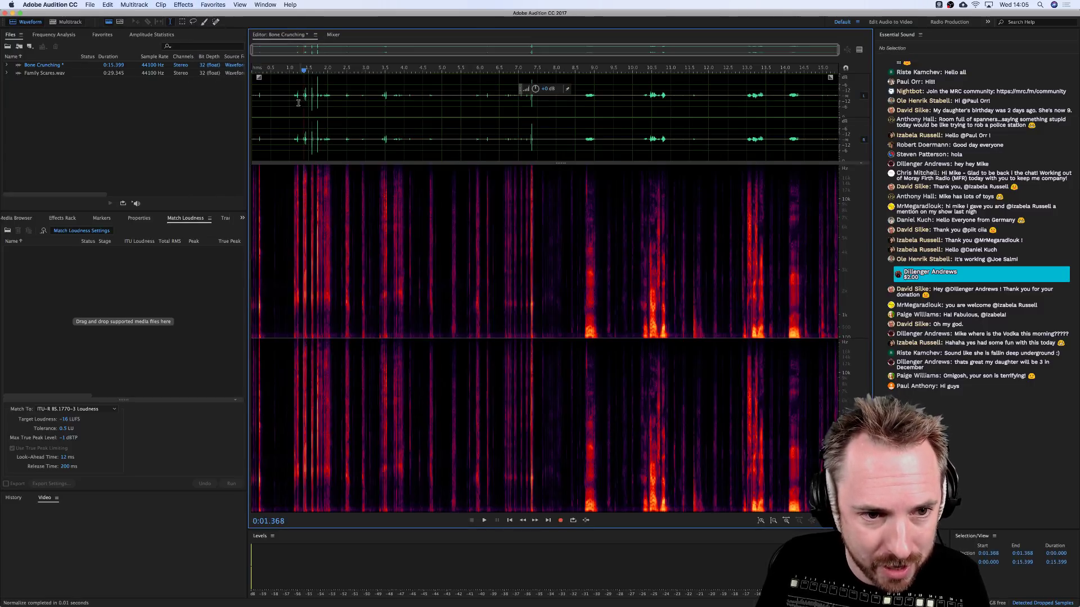
pyautogui.click(292, 103)
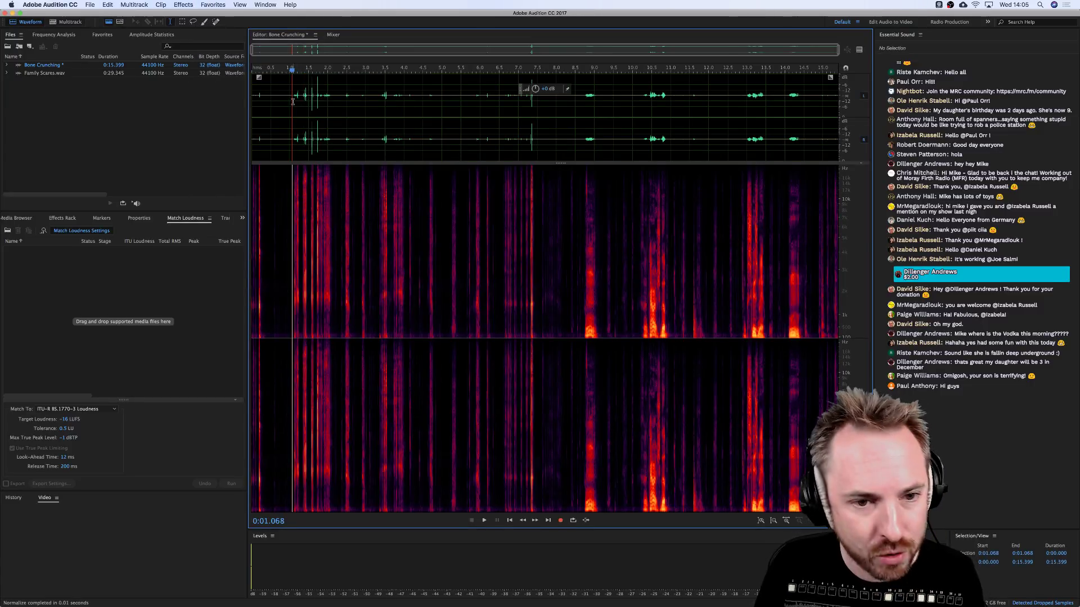
pyautogui.moveTo(295, 103); pyautogui.dragTo(332, 101)
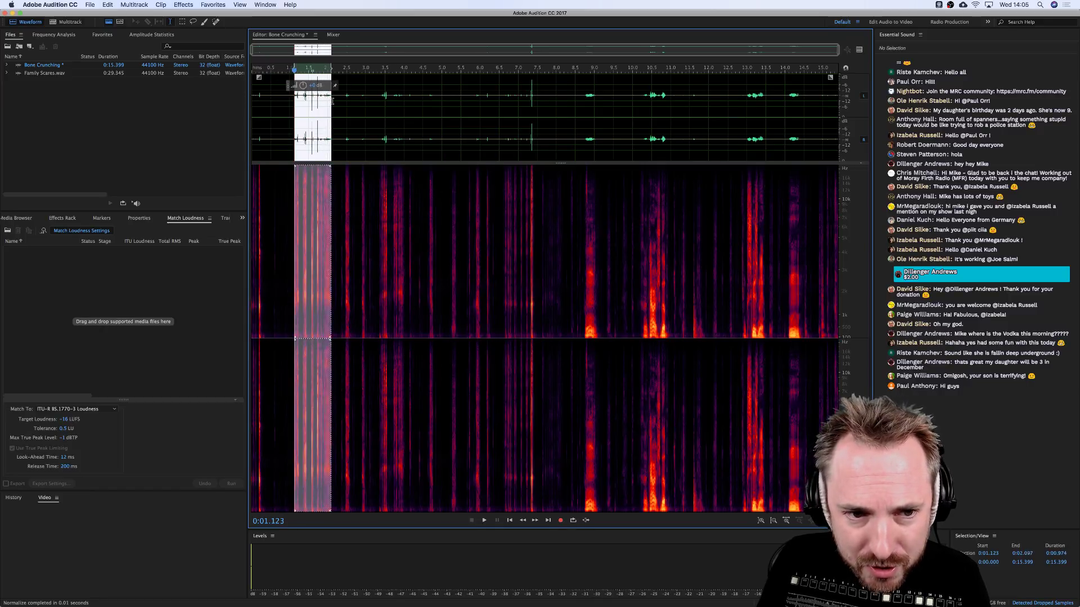
pyautogui.press('space')
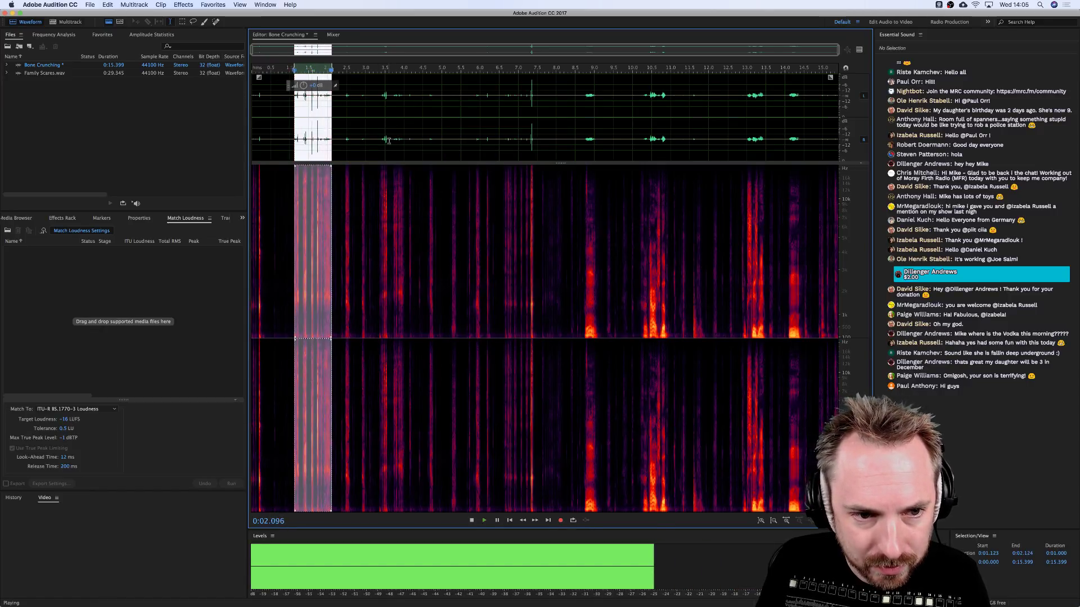
# Audition the remaining crunches by playing the recording from several points, including about 7.3 s and 3.3 s.
pyautogui.click(528, 106)
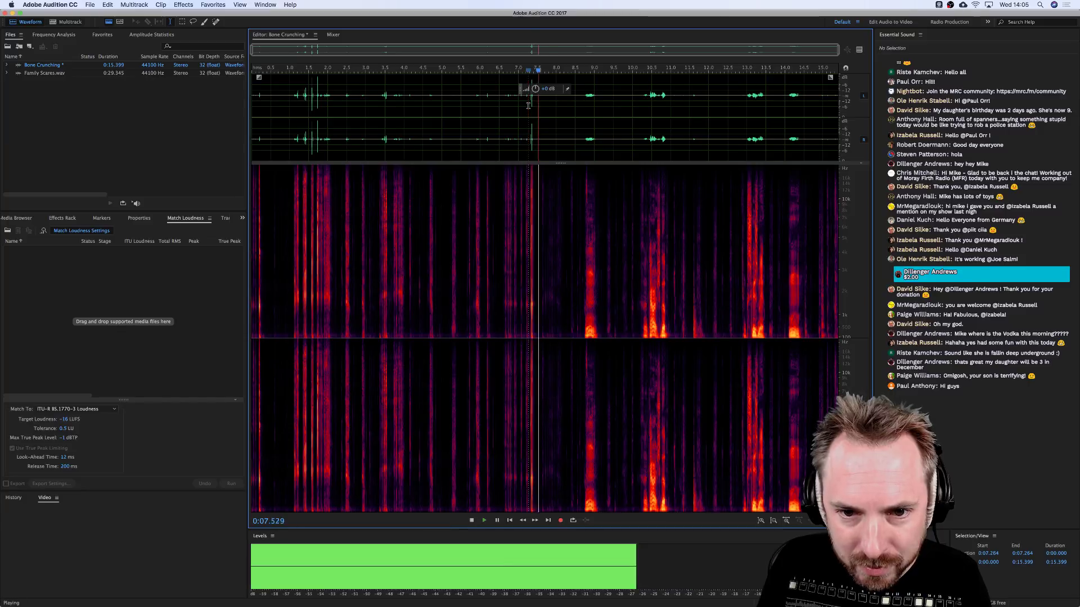
pyautogui.click(747, 101)
pyautogui.click(645, 104)
pyautogui.click(520, 103)
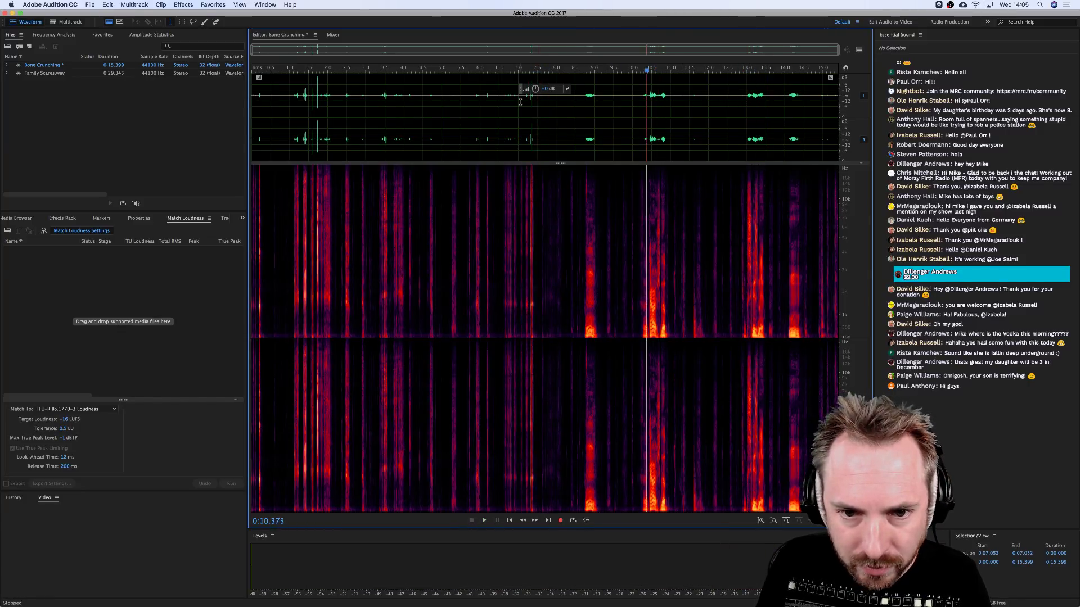
pyautogui.click(489, 102)
pyautogui.click(379, 101)
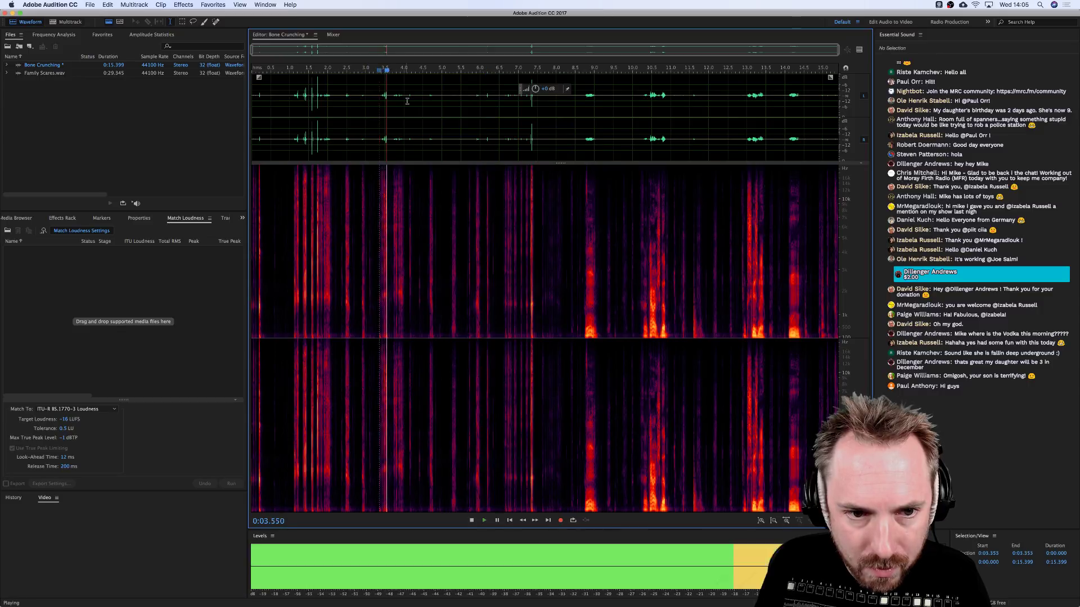
# Stop playback and record about 21 s more crunching onto the Bone Crunching file from about 14.9 s.
pyautogui.press('space')
pyautogui.press('space')
pyautogui.press('space')
pyautogui.click(819, 136)
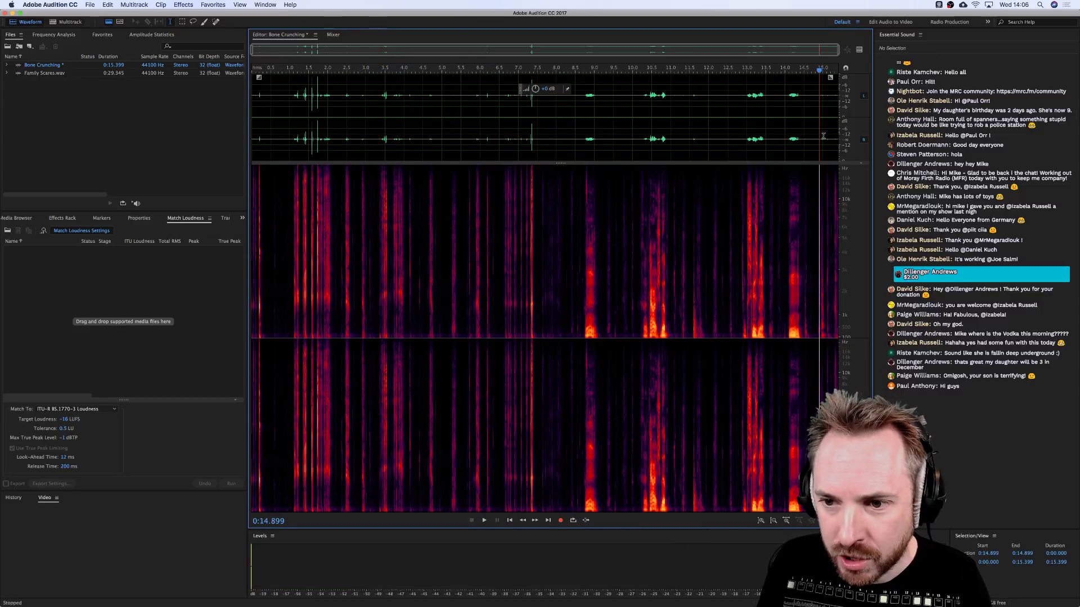
pyautogui.click(561, 521)
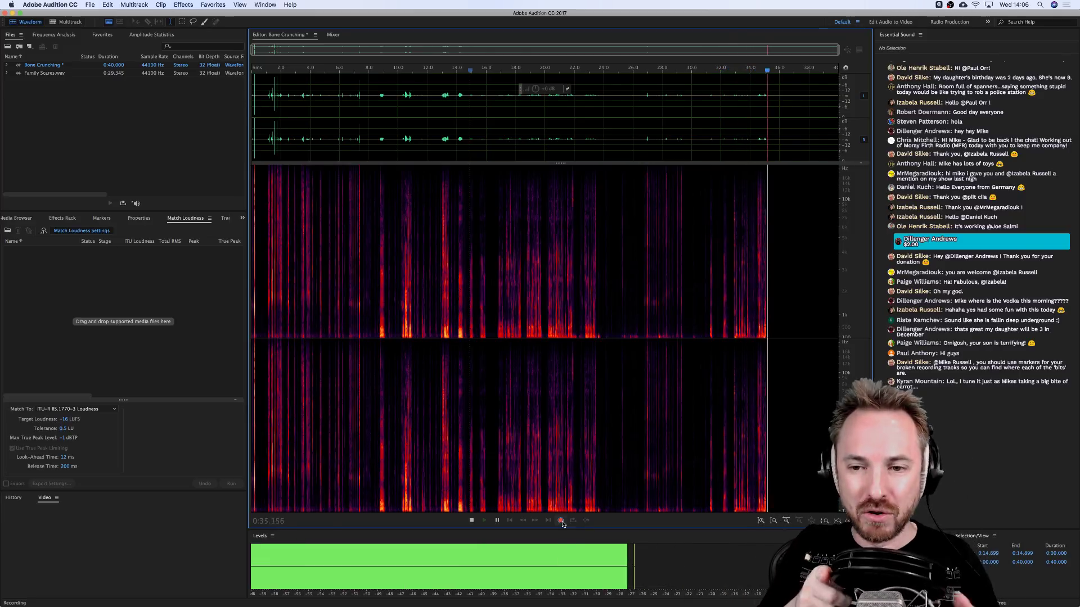
pyautogui.press('space')
# Audition the new crunches, including the stretch from about 26.1 to 29.9 s, and save the recording as Bone Crunching.wav.
pyautogui.click(742, 117)
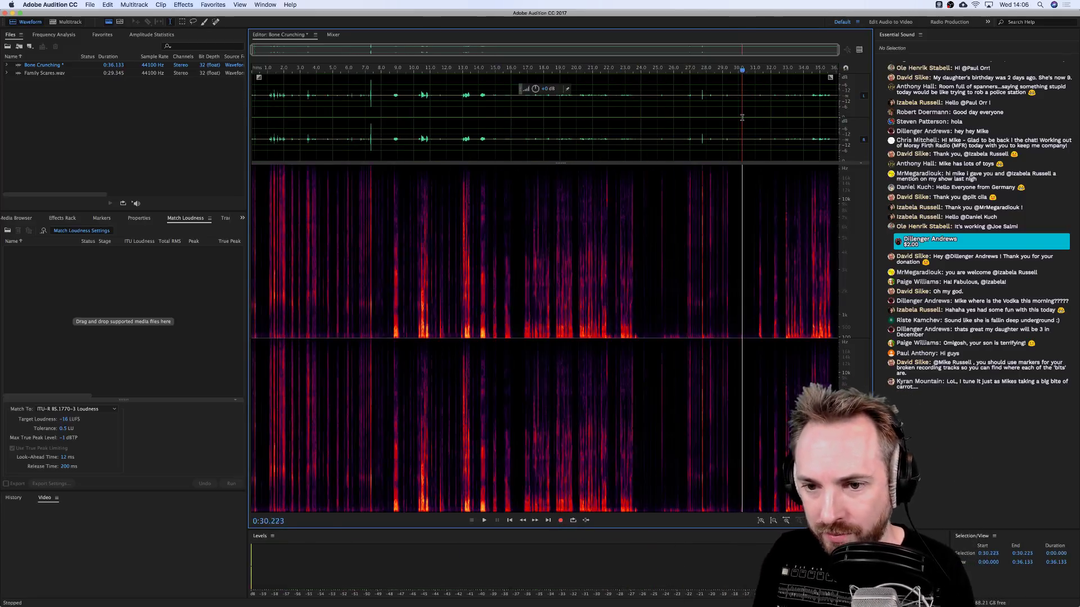
pyautogui.moveTo(737, 116); pyautogui.dragTo(675, 117)
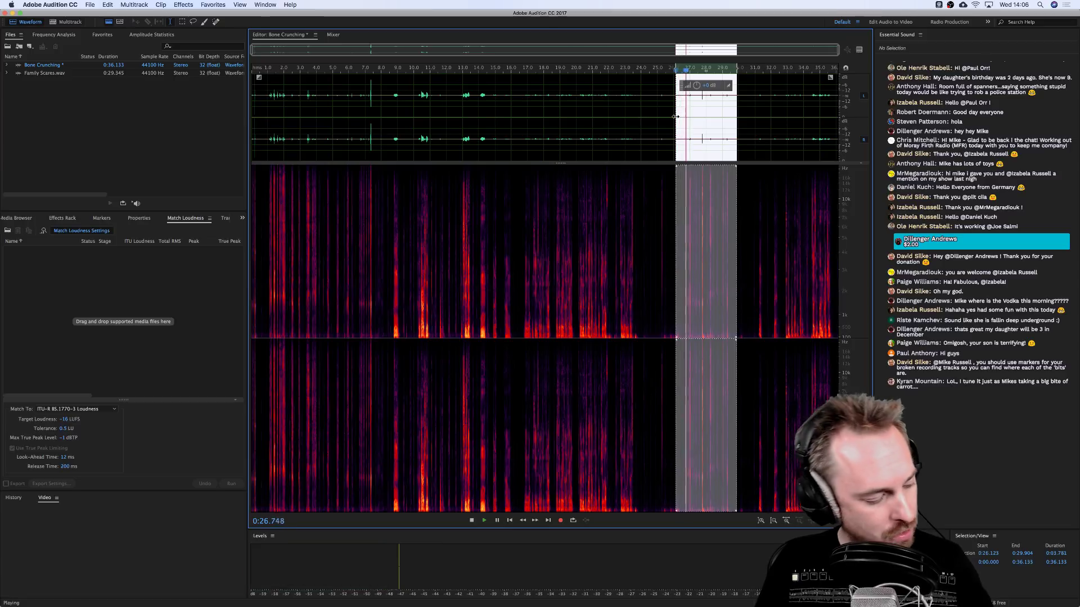
pyautogui.click(754, 124)
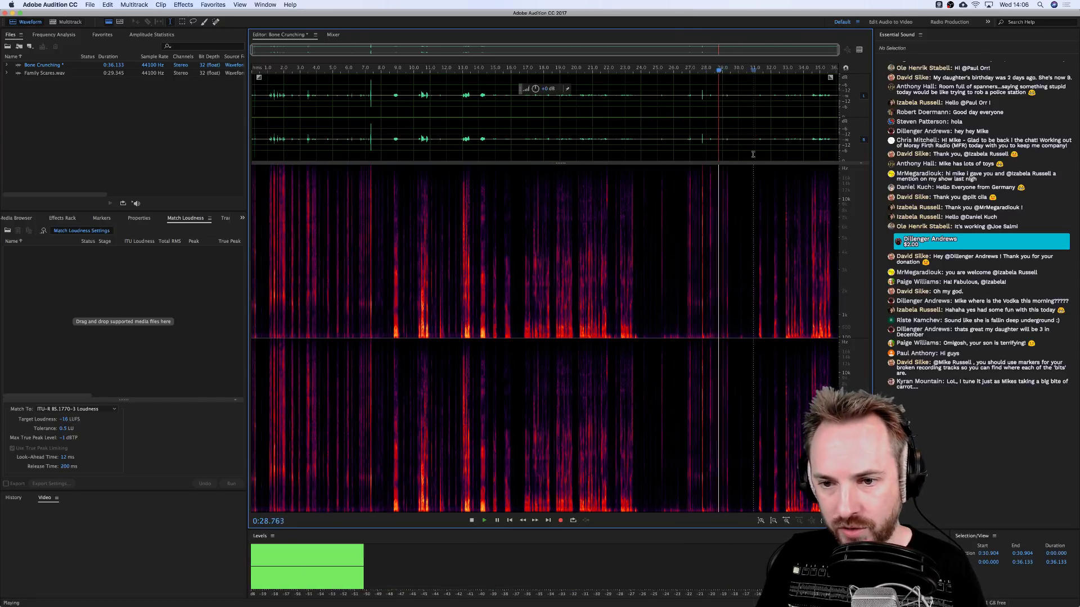
pyautogui.press('space')
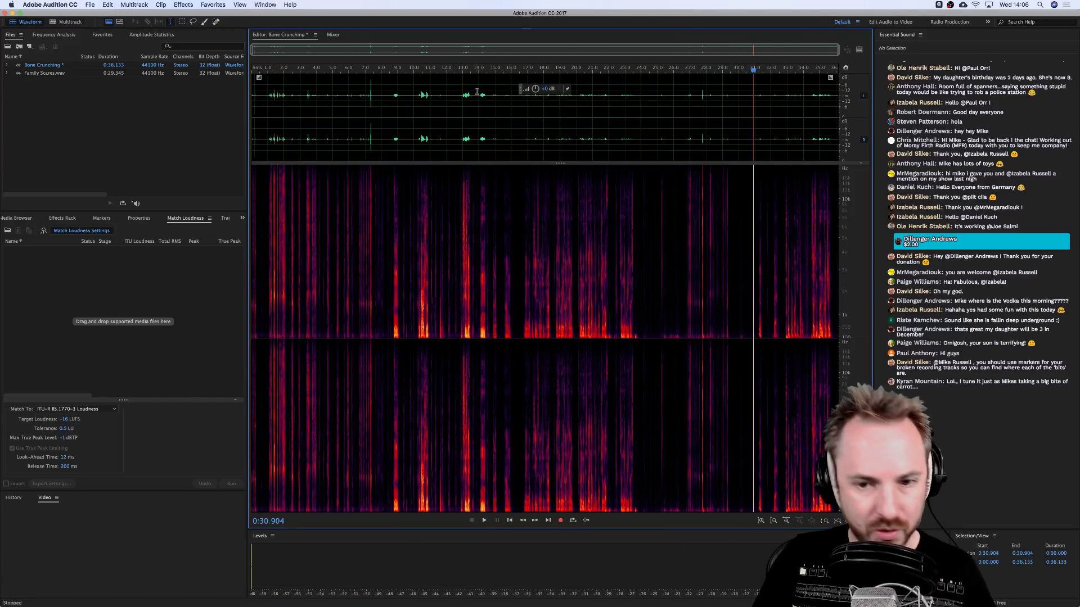
pyautogui.press('super+shift+s')
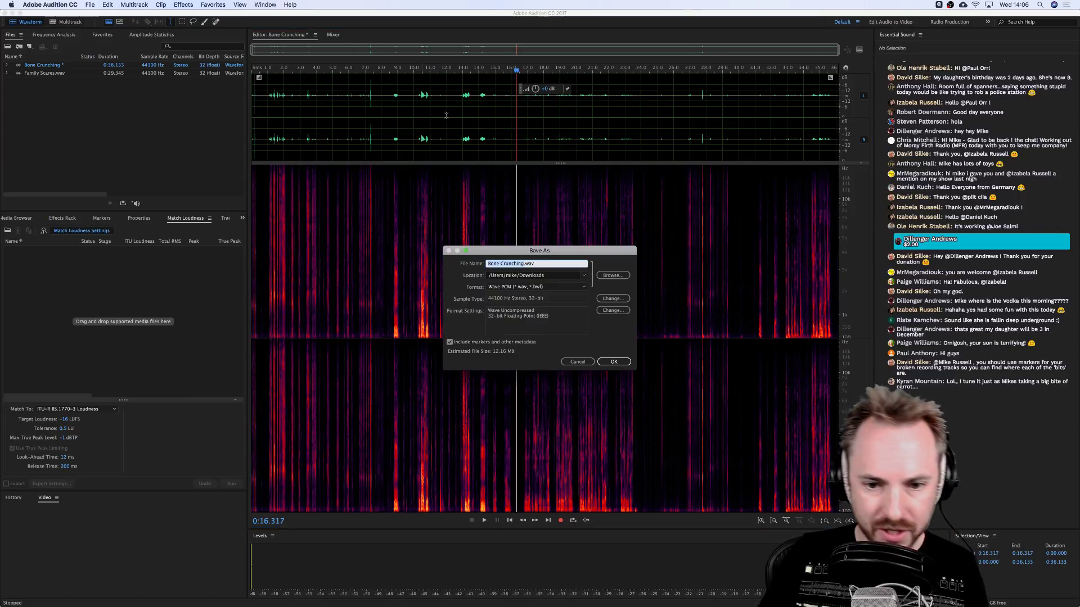
pyautogui.click(613, 362)
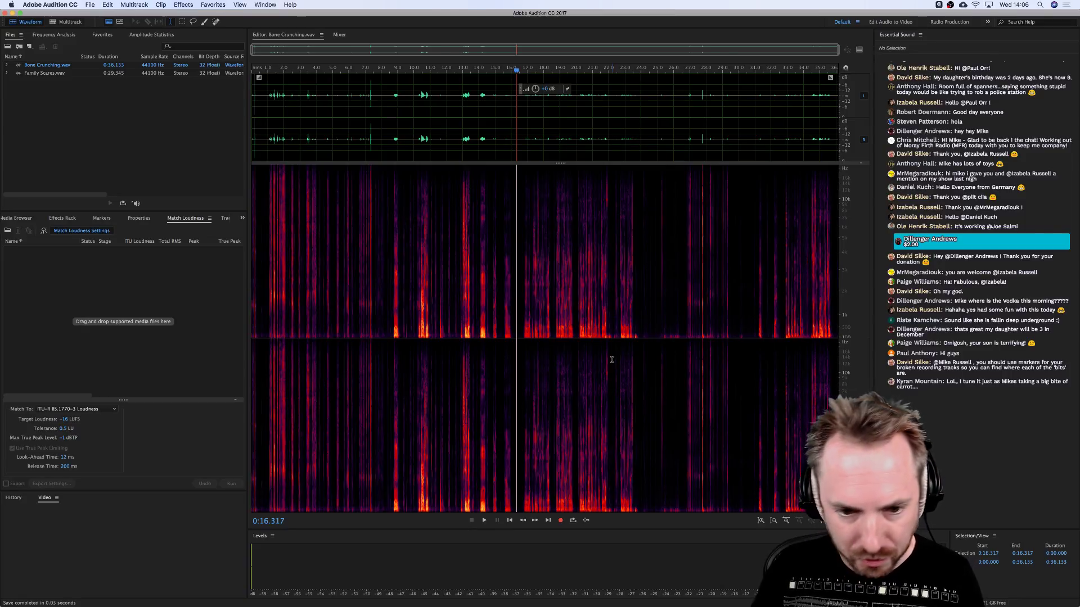
# Create a 44100 Hz stereo audio file named Pepper Pot and record about 32 s of sound into it.
pyautogui.press('super+shift+n')
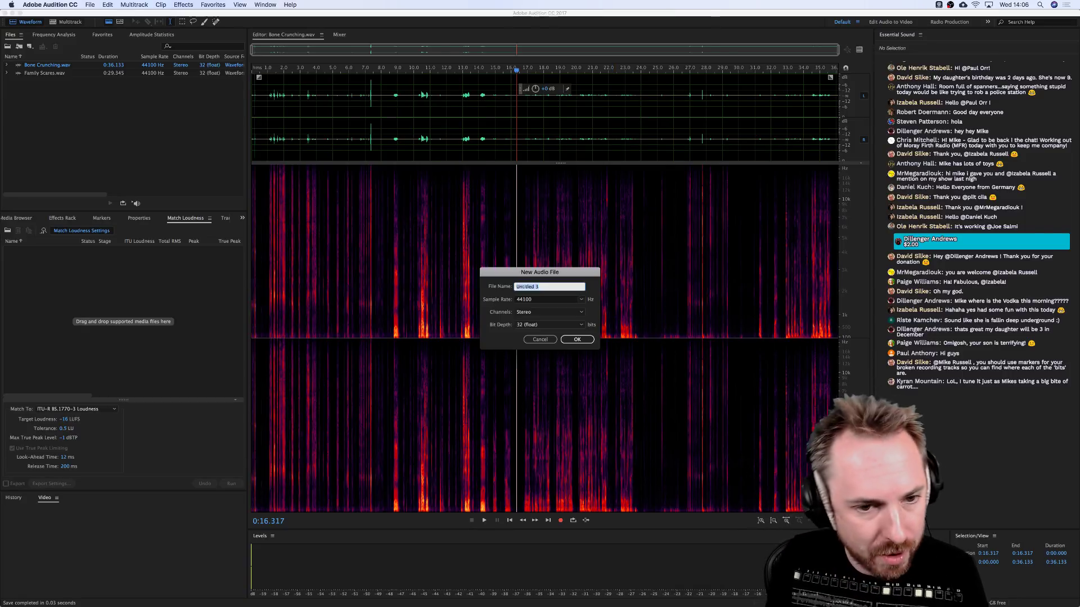
pyautogui.write('Pepper Pot')
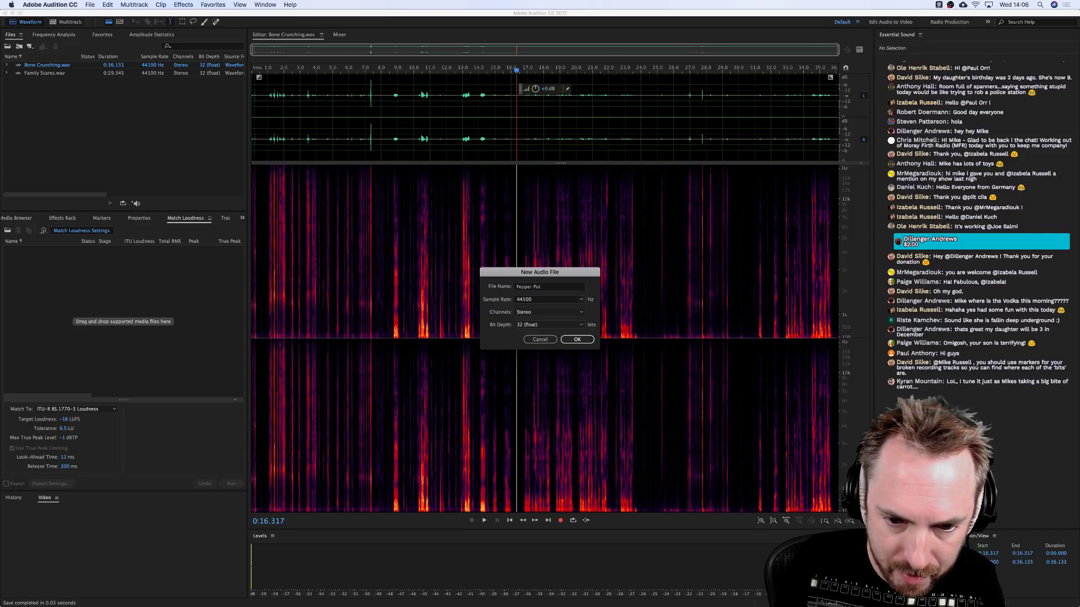
pyautogui.press('Return')
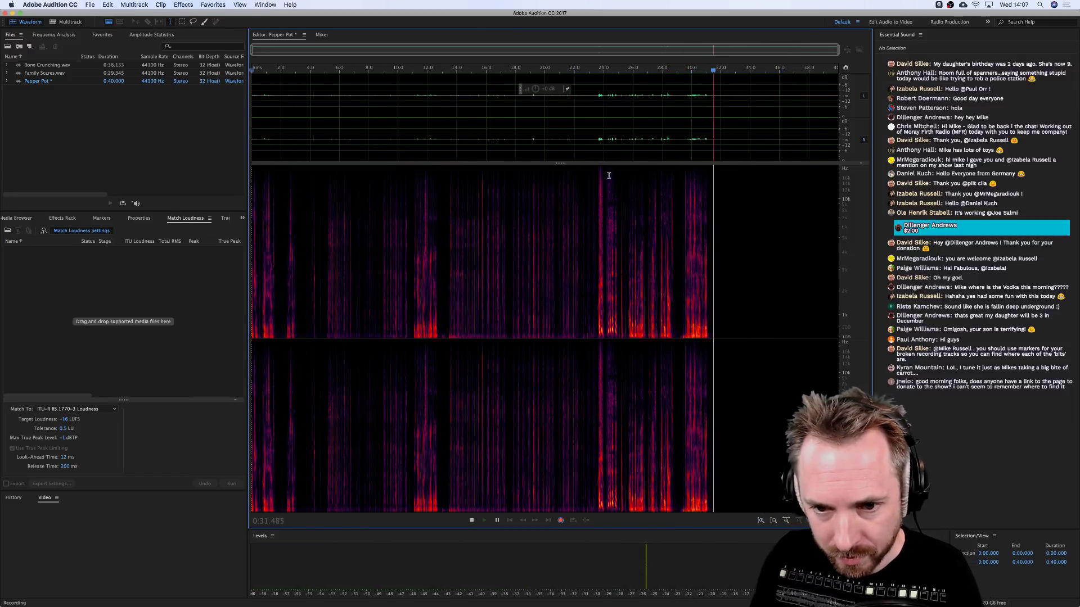
pyautogui.press('space')
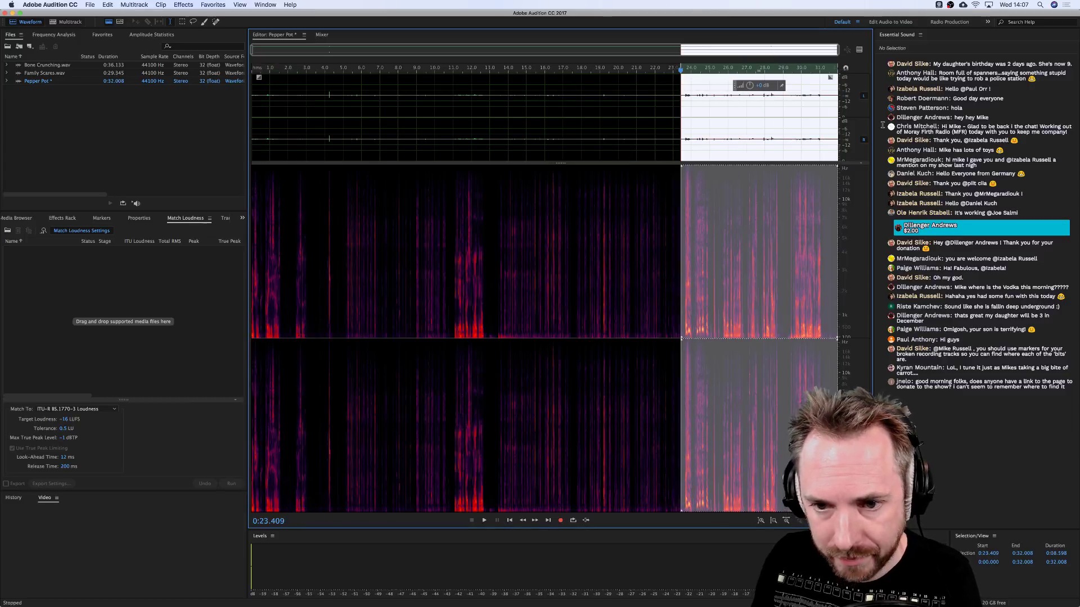
# Normalize the trimmed Pepper Pot recording to -0.1 dB and save it as Pepper Pot.wav.
pyautogui.click(204, 6)
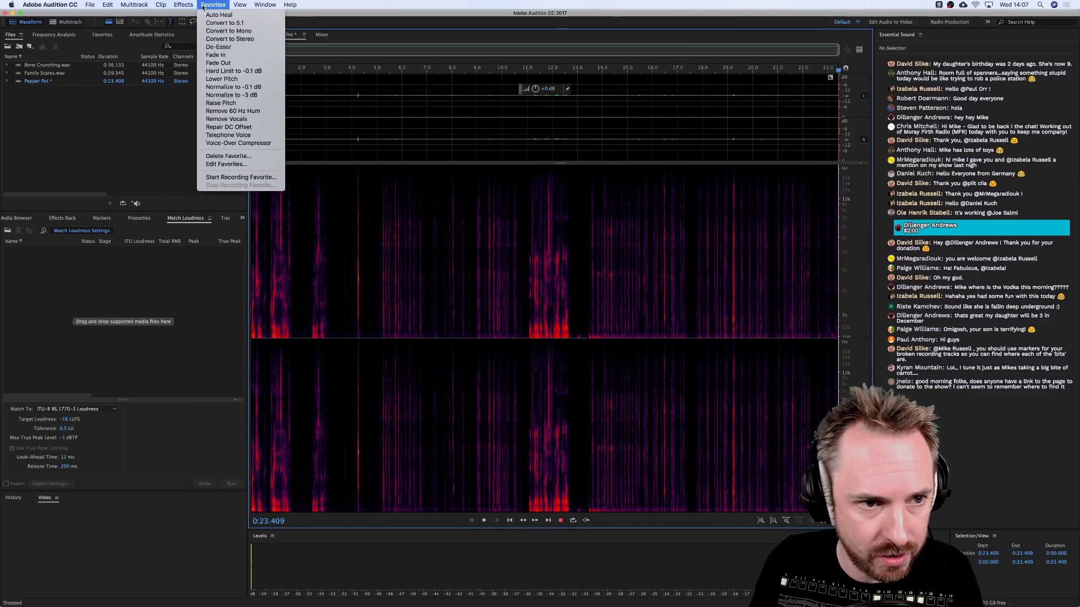
pyautogui.click(223, 88)
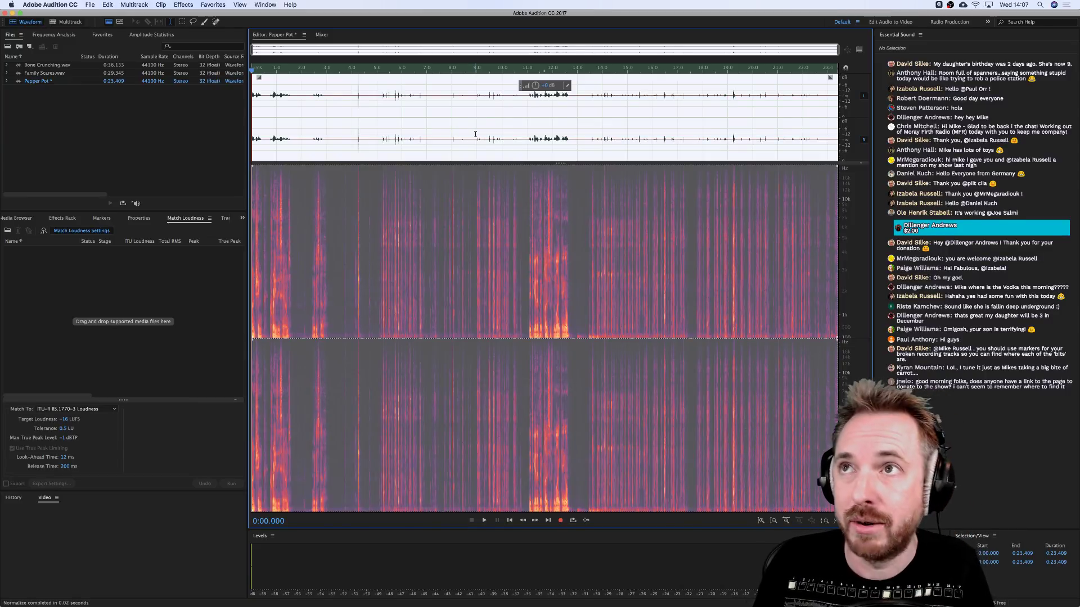
pyautogui.press('super+shift+s')
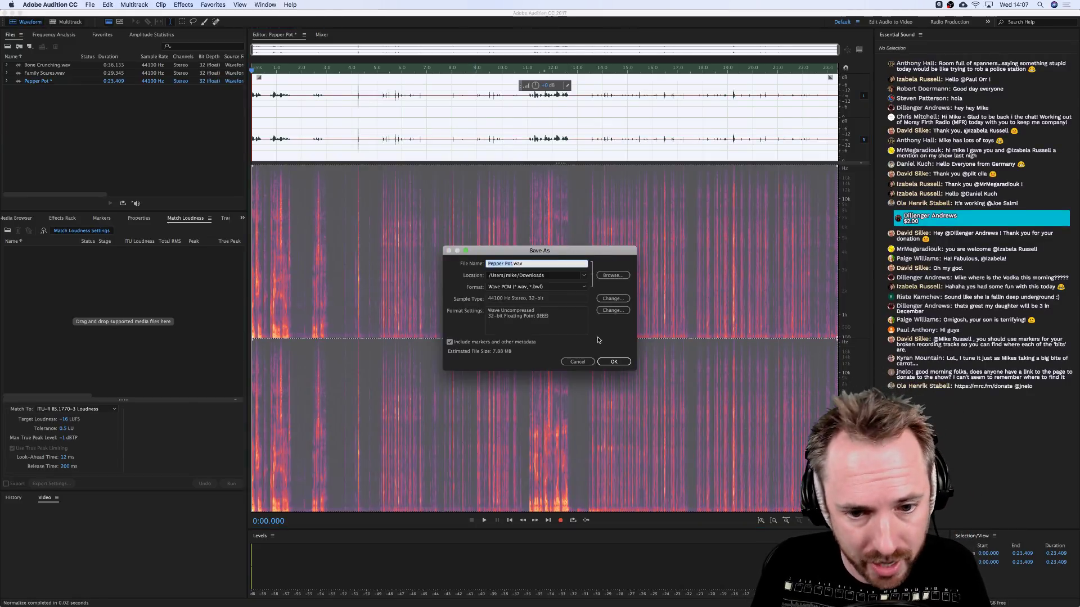
pyautogui.click(613, 362)
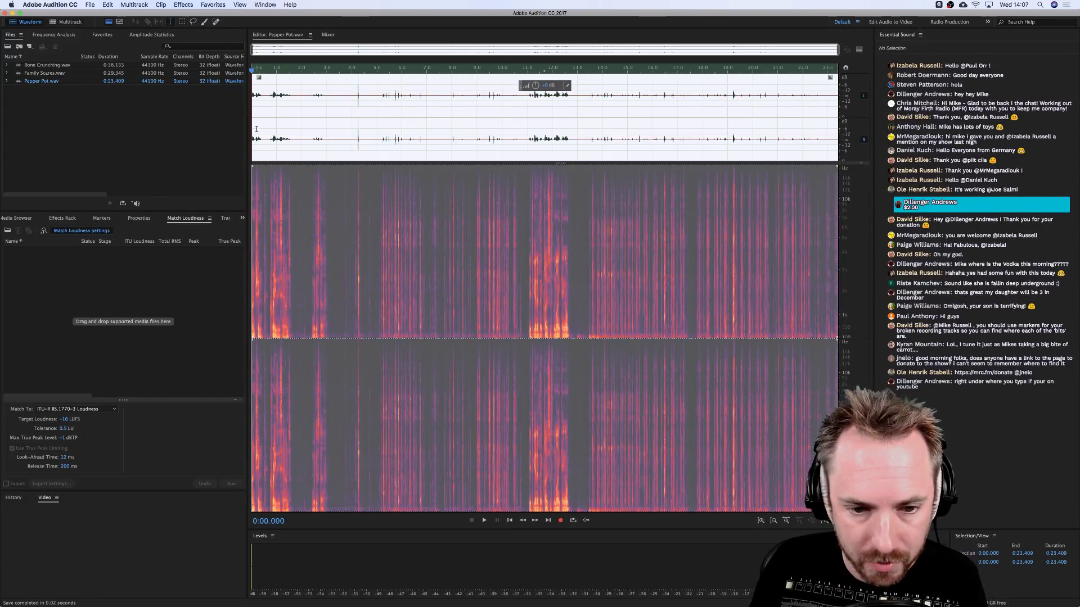
# Create a 44100 Hz stereo audio file with the default name and record about 21.9 s of knife sharpening.
pyautogui.press('super+shift+n')
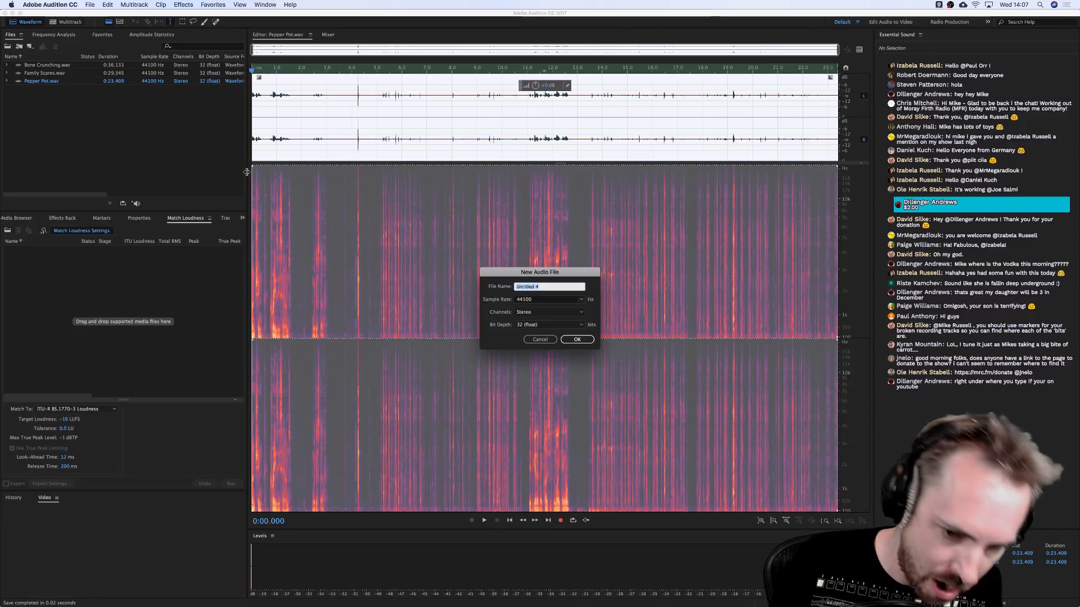
pyautogui.press('Return')
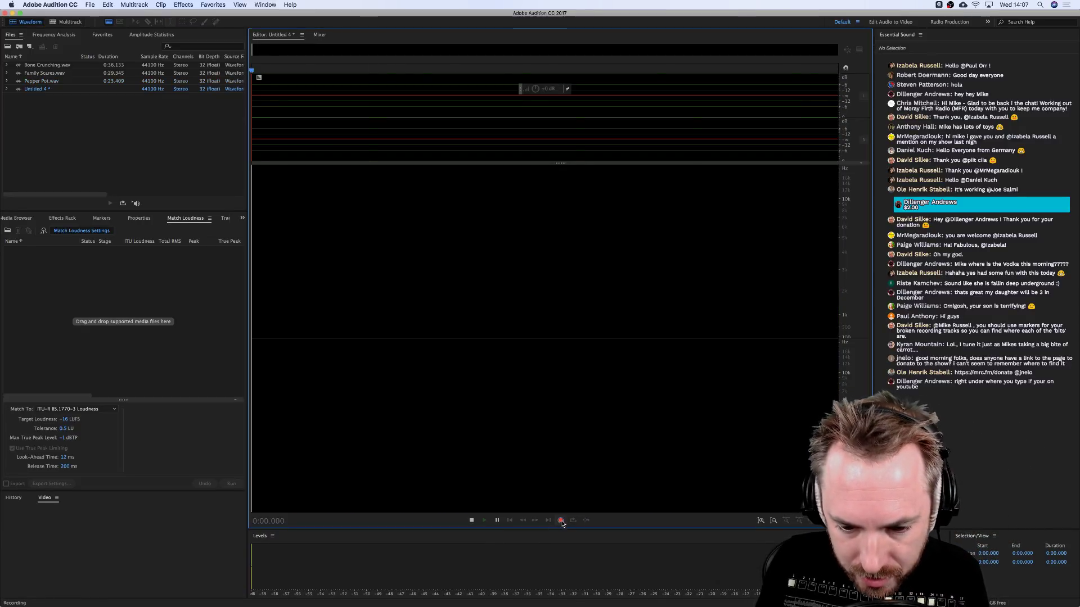
pyautogui.click(561, 521)
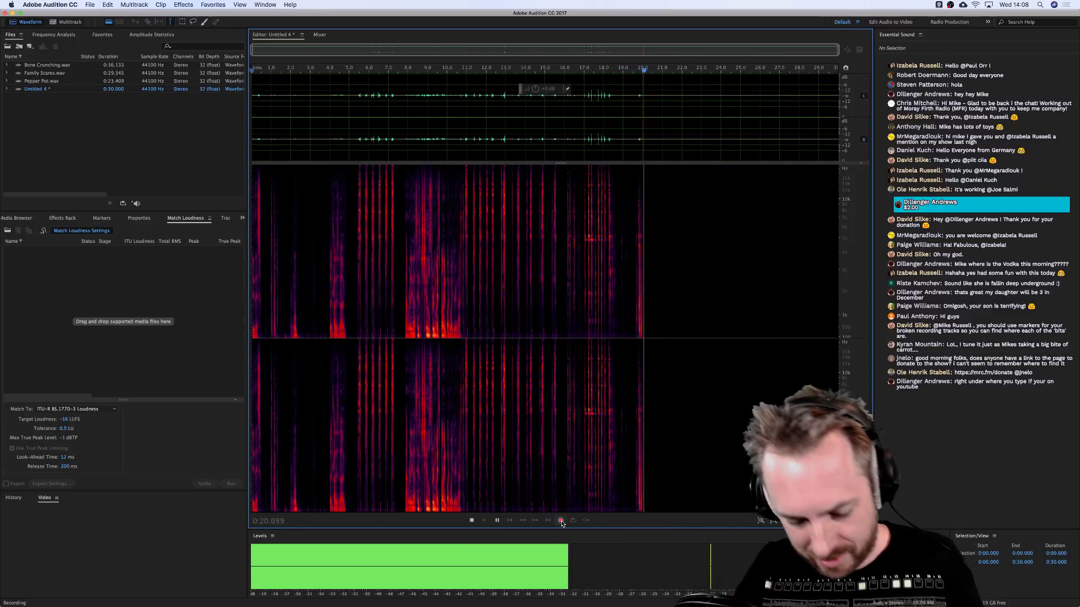
pyautogui.press('space')
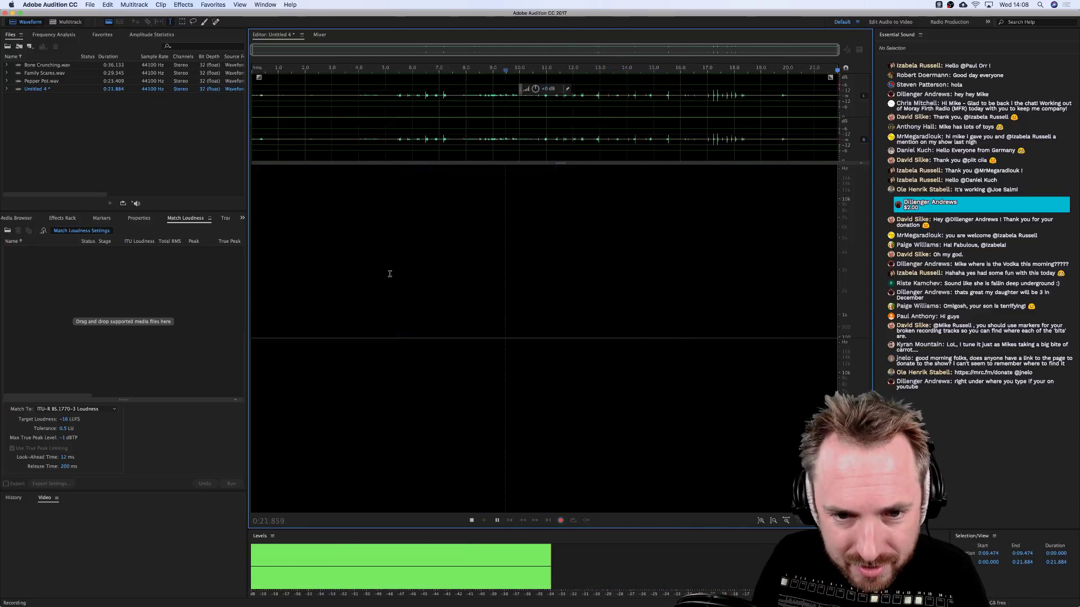
# Select the knife sounds from about 5.3 to 19.3 s and normalize them to -0.1 dB.
pyautogui.click(438, 136)
pyautogui.press('space')
pyautogui.press('space')
pyautogui.moveTo(394, 137); pyautogui.dragTo(770, 139)
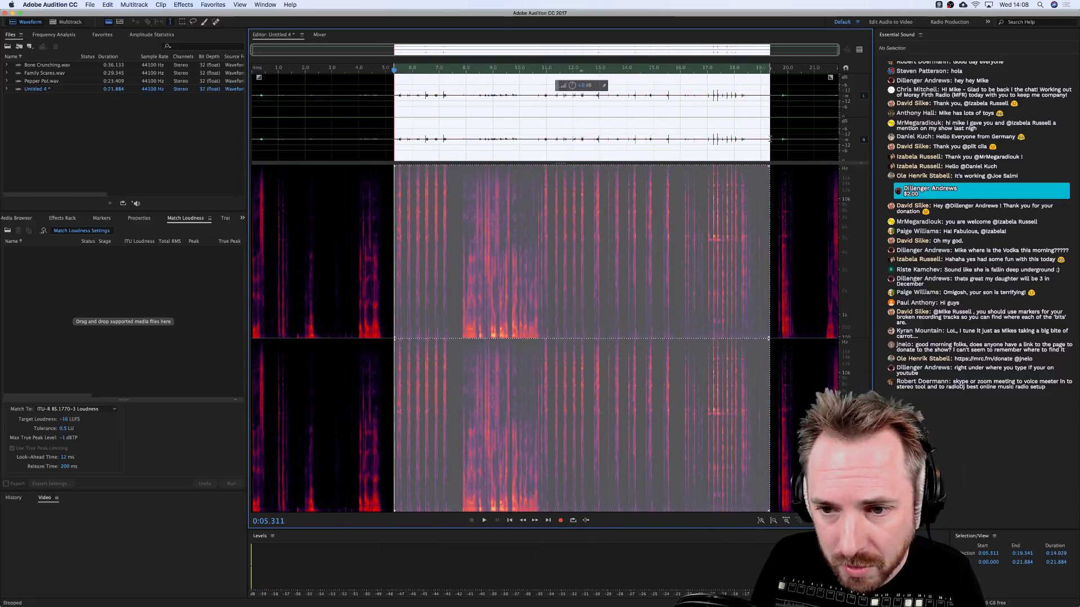
pyautogui.click(185, 6)
pyautogui.moveTo(207, 7)
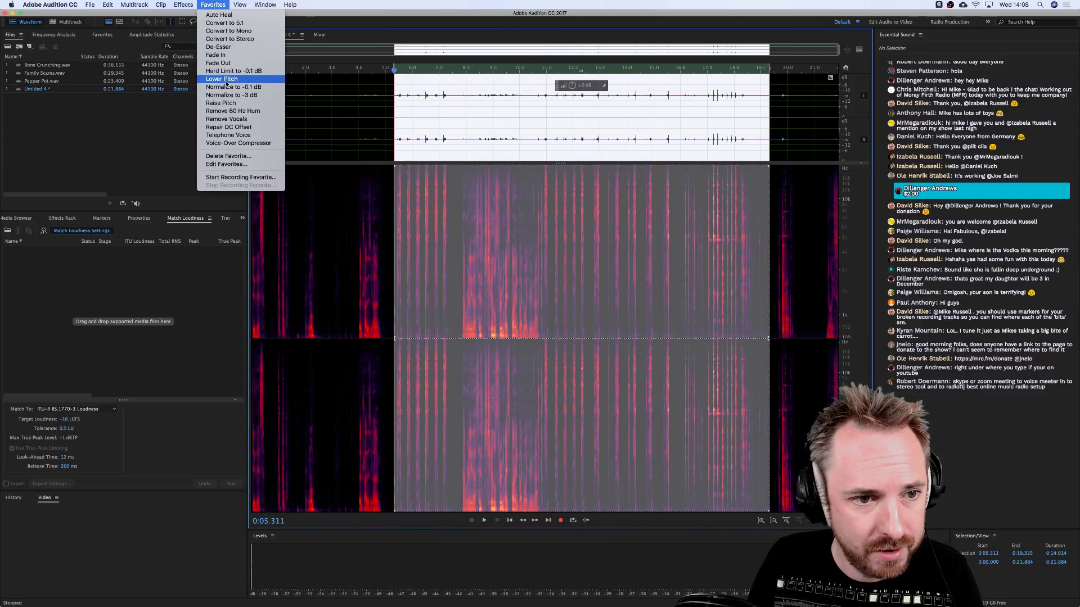
pyautogui.press('Return')
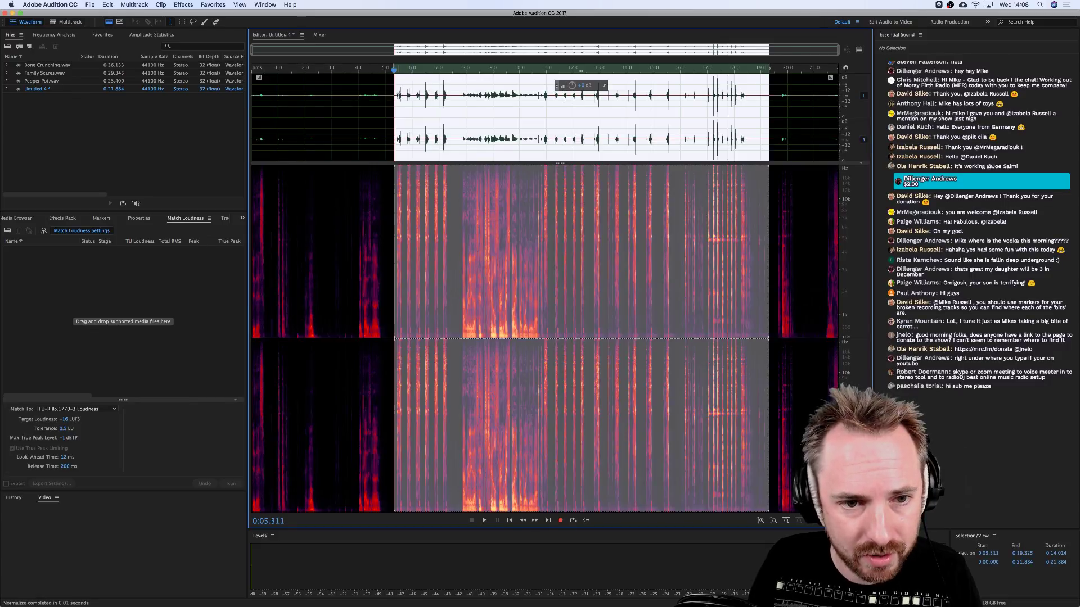
# Audition the normalized knife sounds from several points, including about 11.7, 14.2 and 17.1 s.
pyautogui.click(399, 95)
pyautogui.press('space')
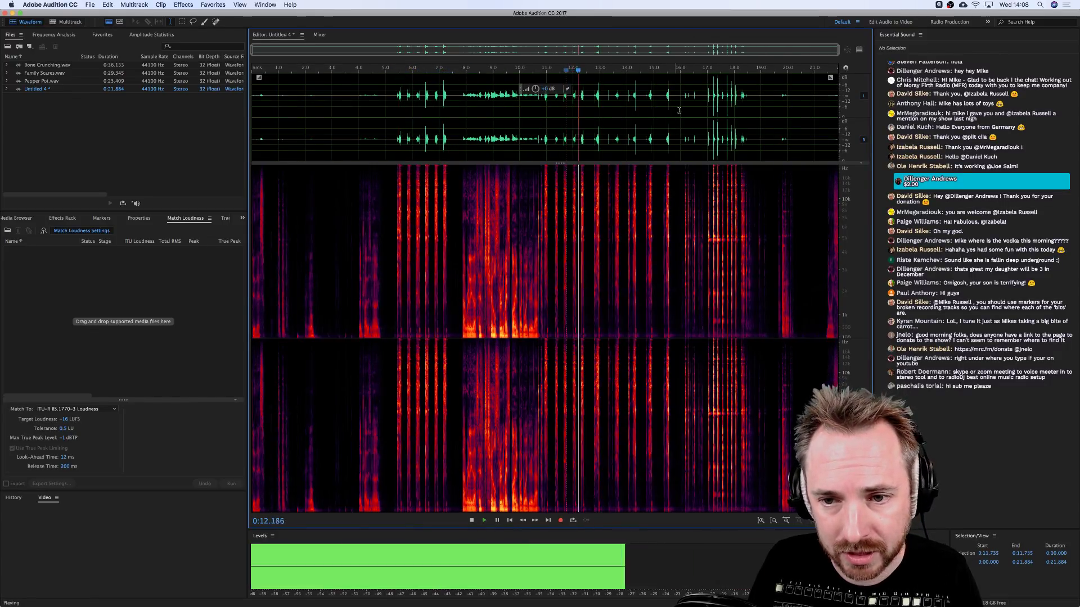
pyautogui.click(632, 99)
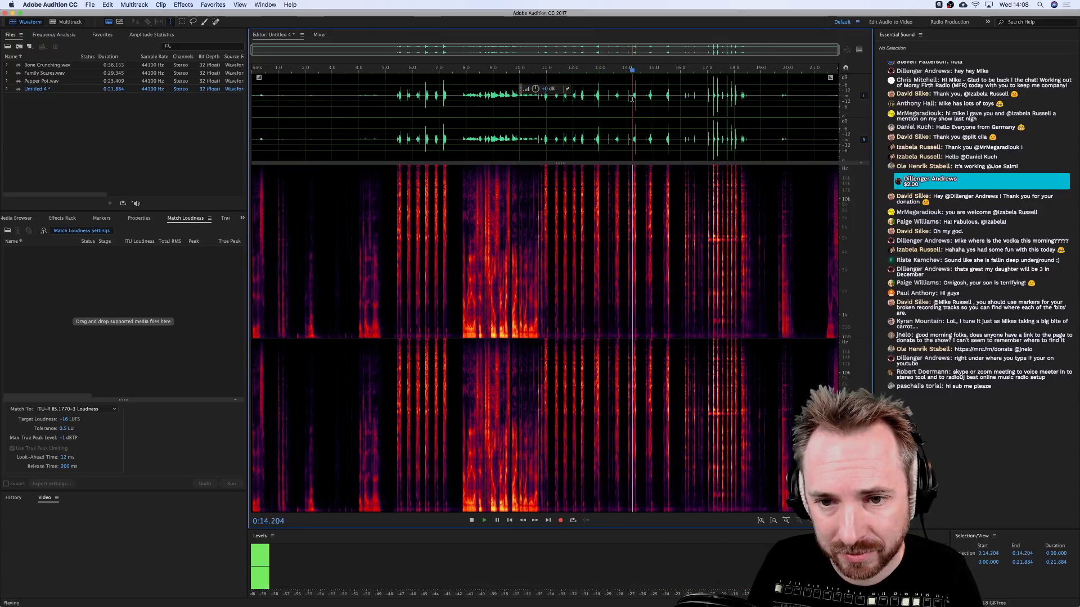
pyautogui.click(709, 100)
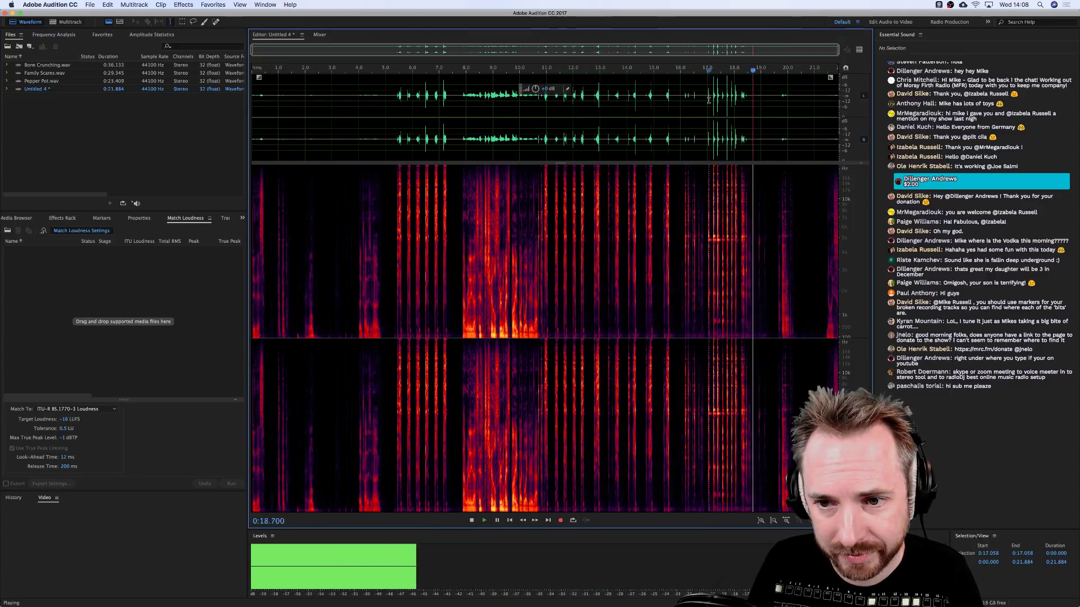
pyautogui.press('space')
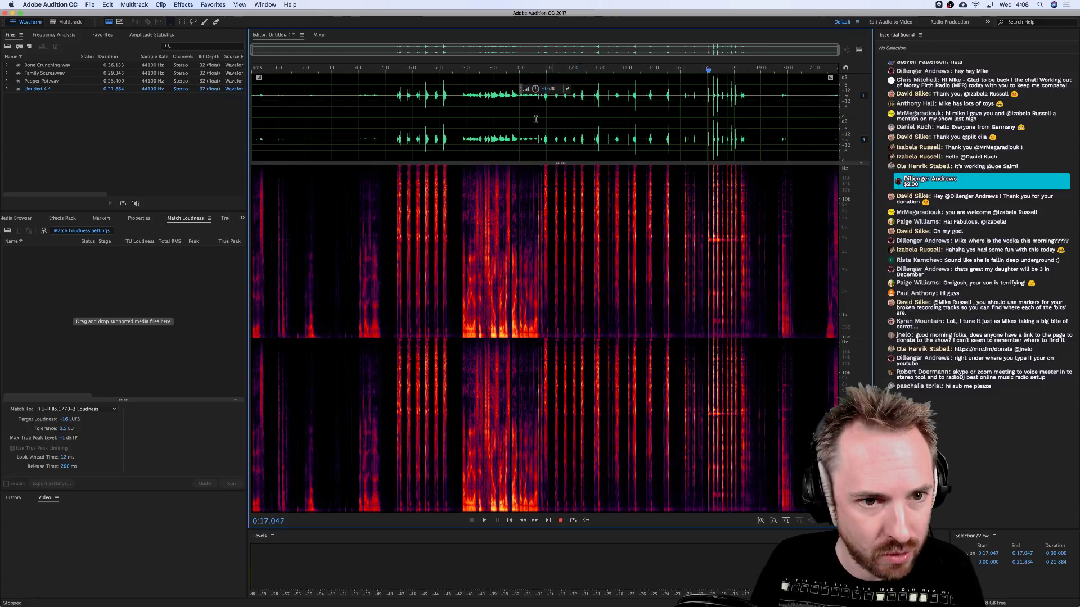
# Save the knife recording in the Downloads folder as Sharpening Knives.wav in Wave PCM format.
pyautogui.press('super+shift+s')
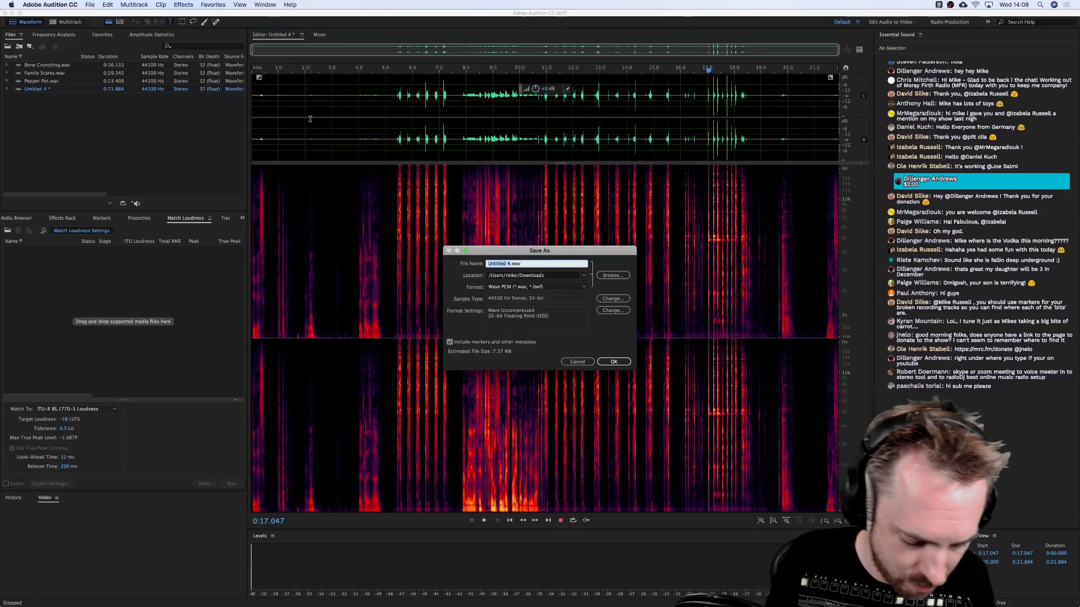
pyautogui.write('Sharpening Knives')
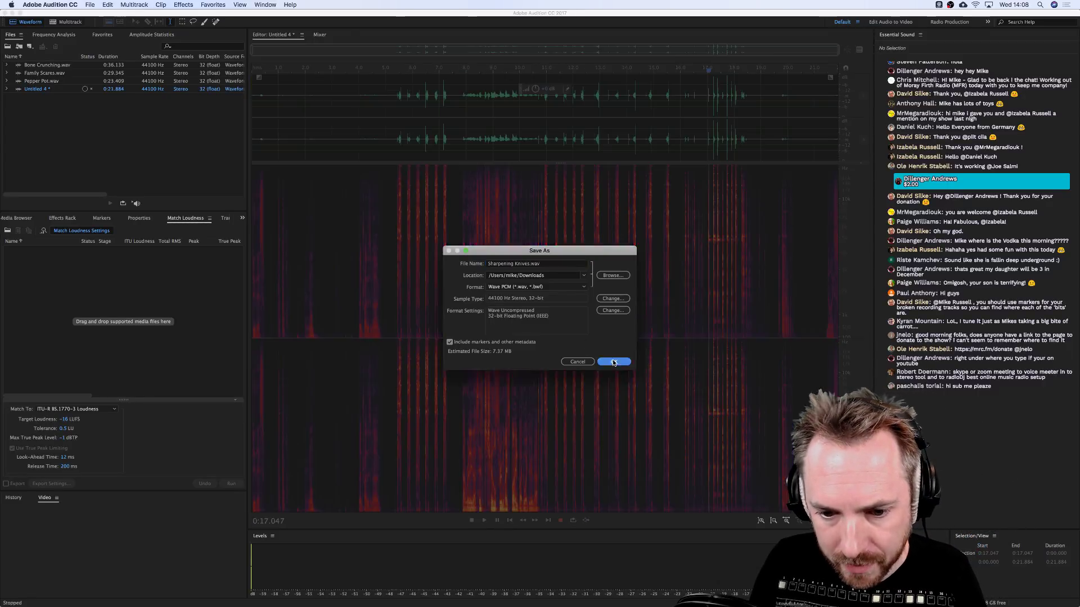
pyautogui.click(614, 362)
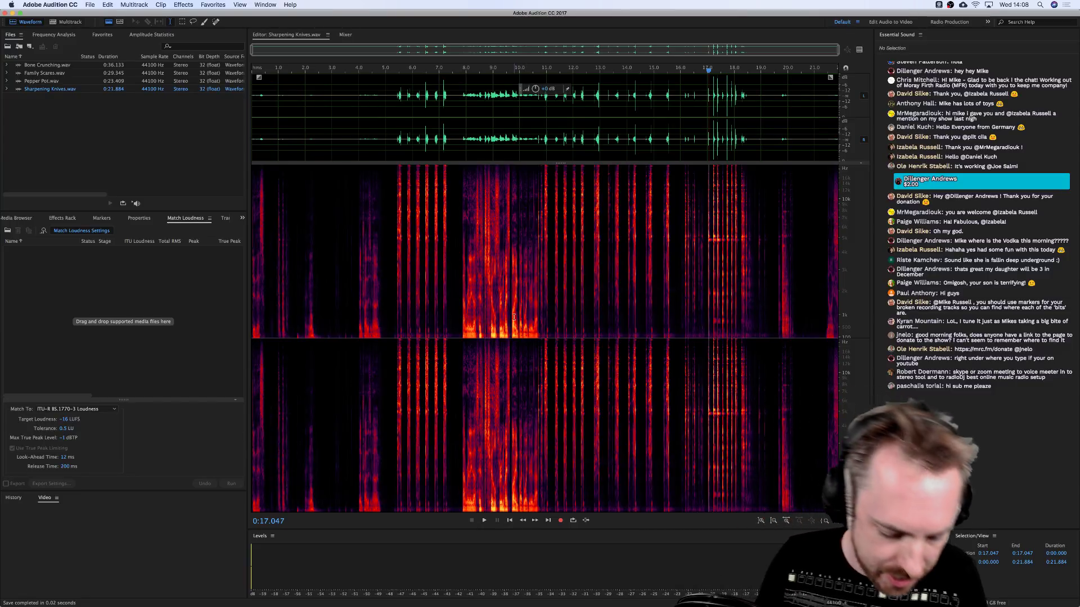
# Create a 44100 Hz stereo audio file named Chimes and record about 38.8 s of sound into it.
pyautogui.press('super+shift+n')
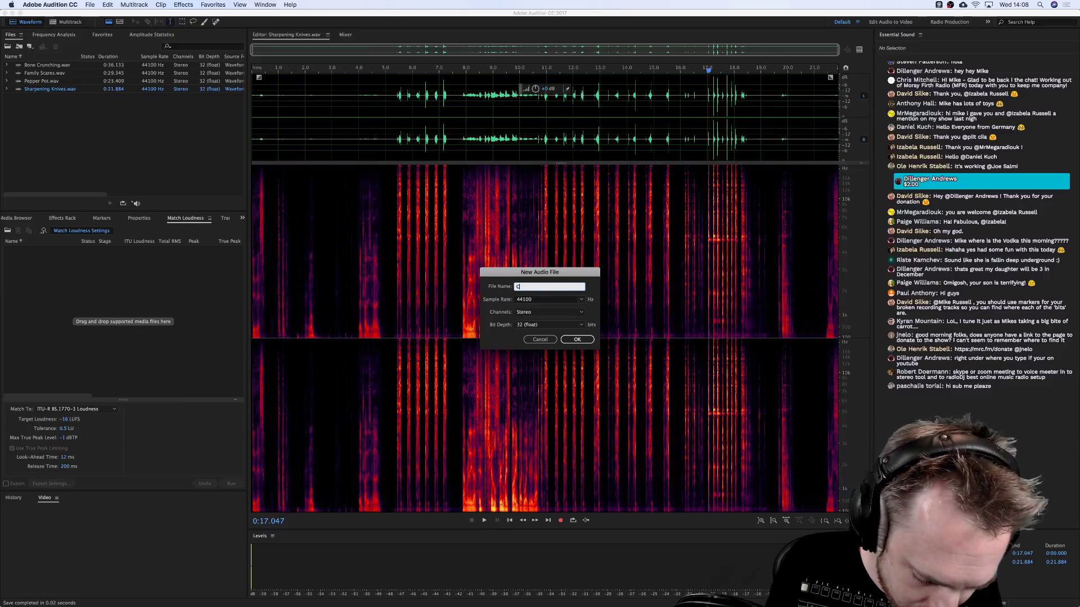
pyautogui.press('Return')
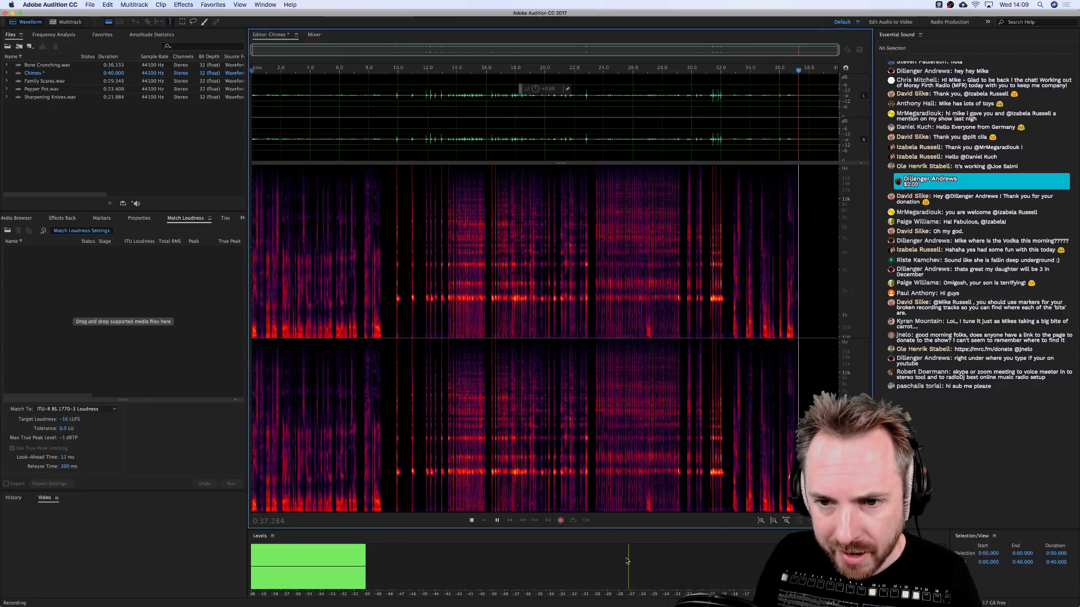
pyautogui.press('space')
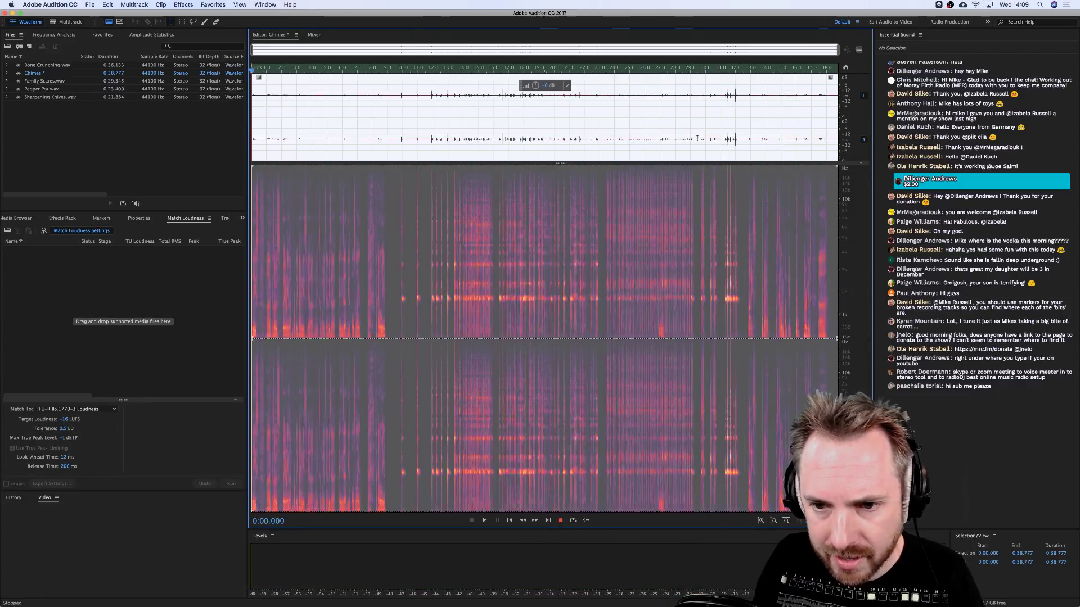
# Normalize the chime sounds from about 9.1 to 32.5 s to -0.1 dB and save the recording in Downloads as Chimes.wav in Wave PCM format.
pyautogui.moveTo(742, 138); pyautogui.dragTo(388, 145)
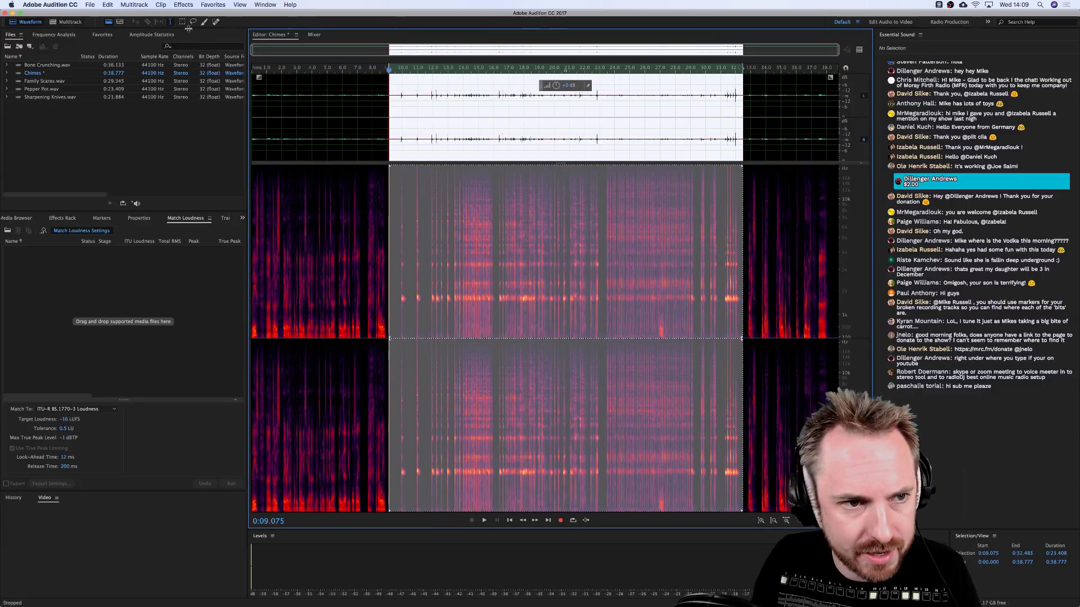
pyautogui.click(209, 5)
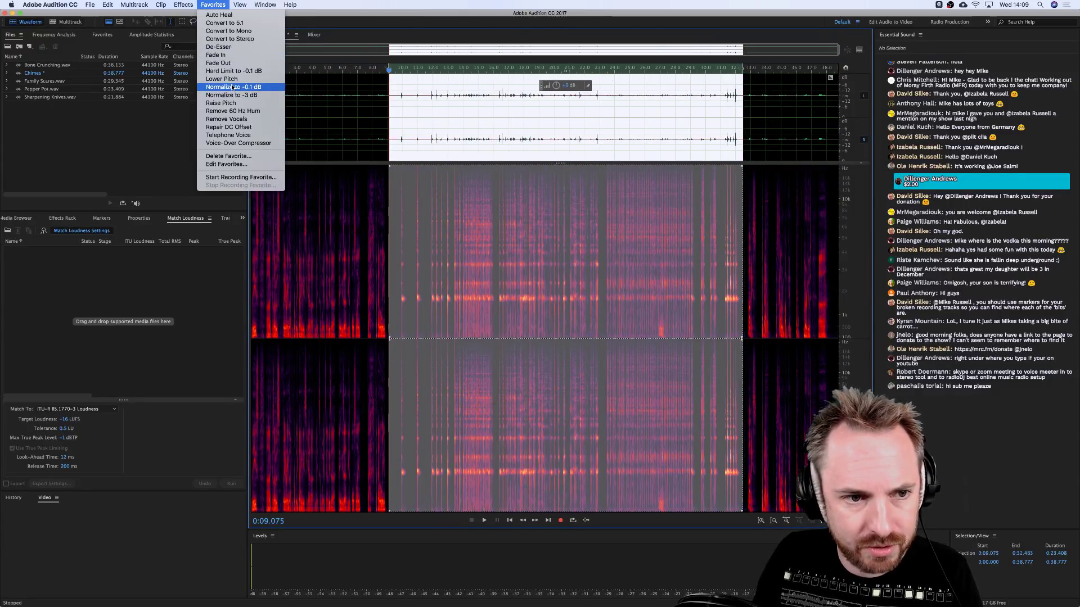
pyautogui.click(232, 87)
pyautogui.click(498, 135)
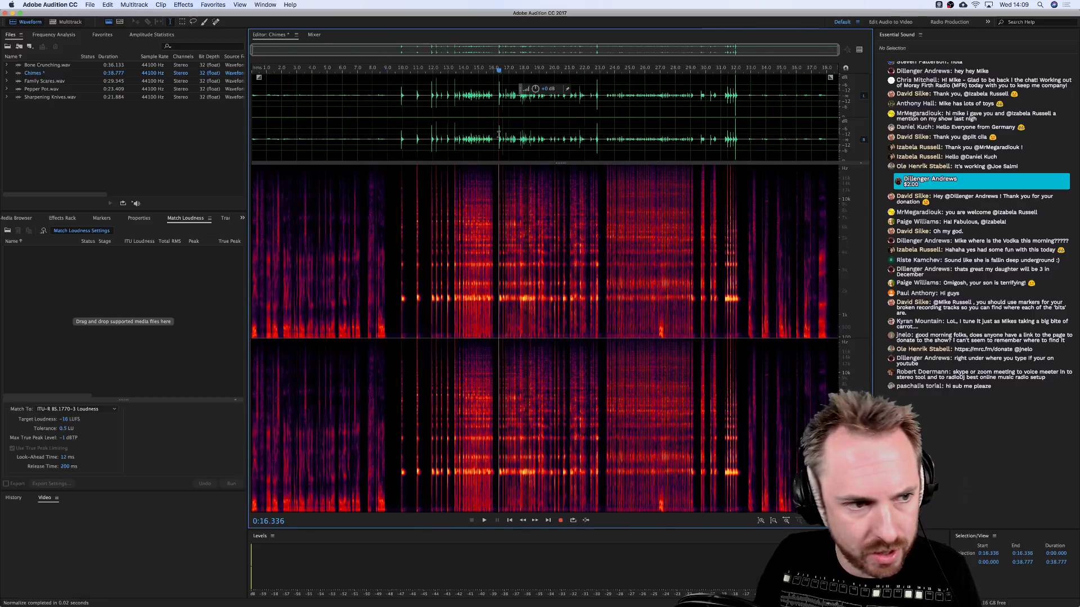
pyautogui.press('super+shift+s')
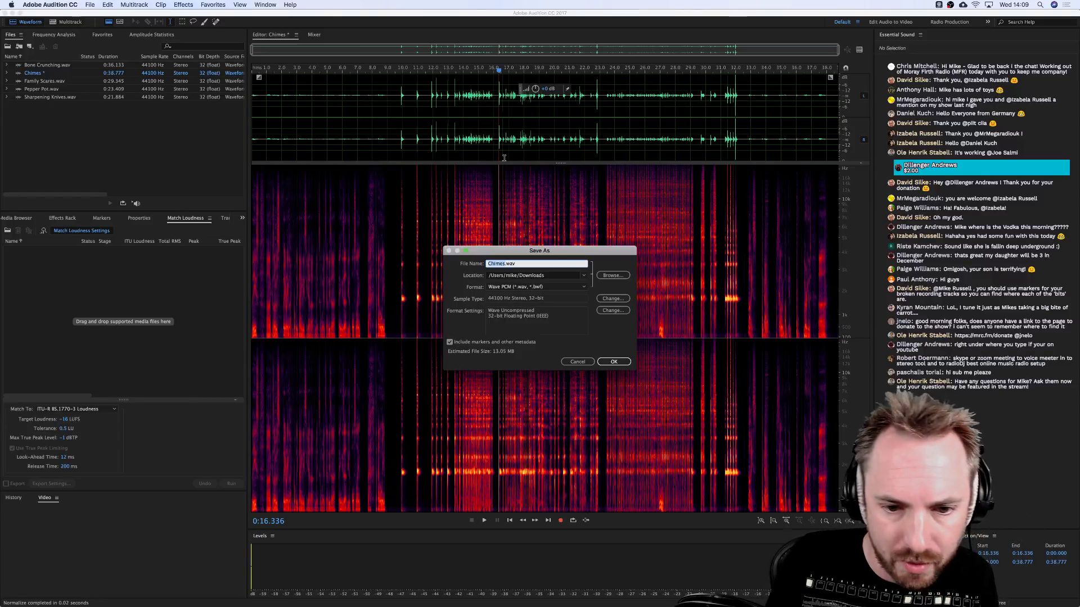
pyautogui.press('Return')
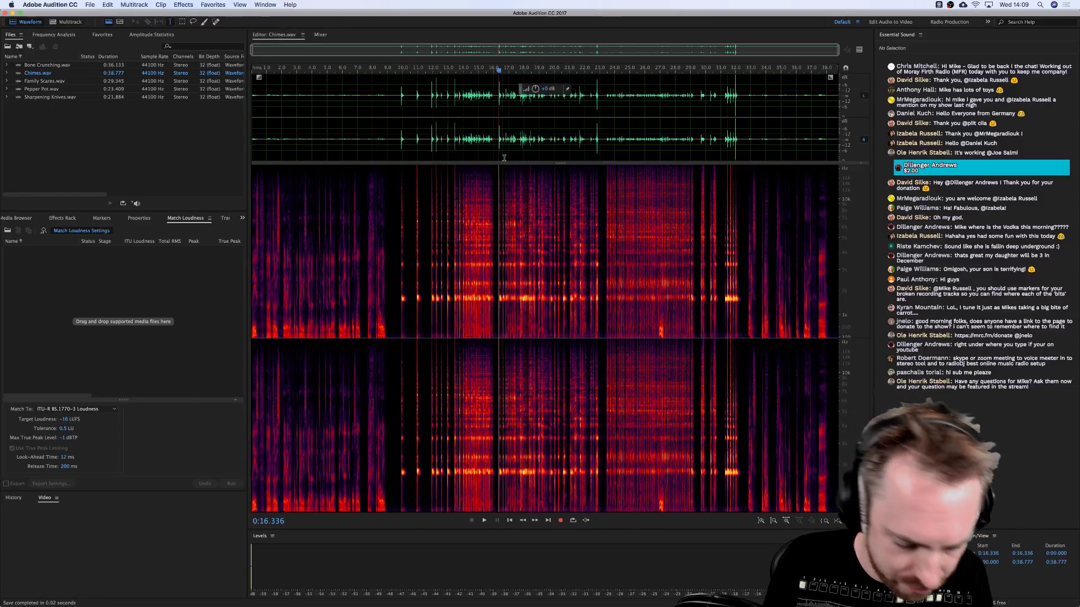
# Create a 44100 Hz stereo audio file named Blood Gurgling and record about 29.3 s of sound into it.
pyautogui.press('super+shift+n')
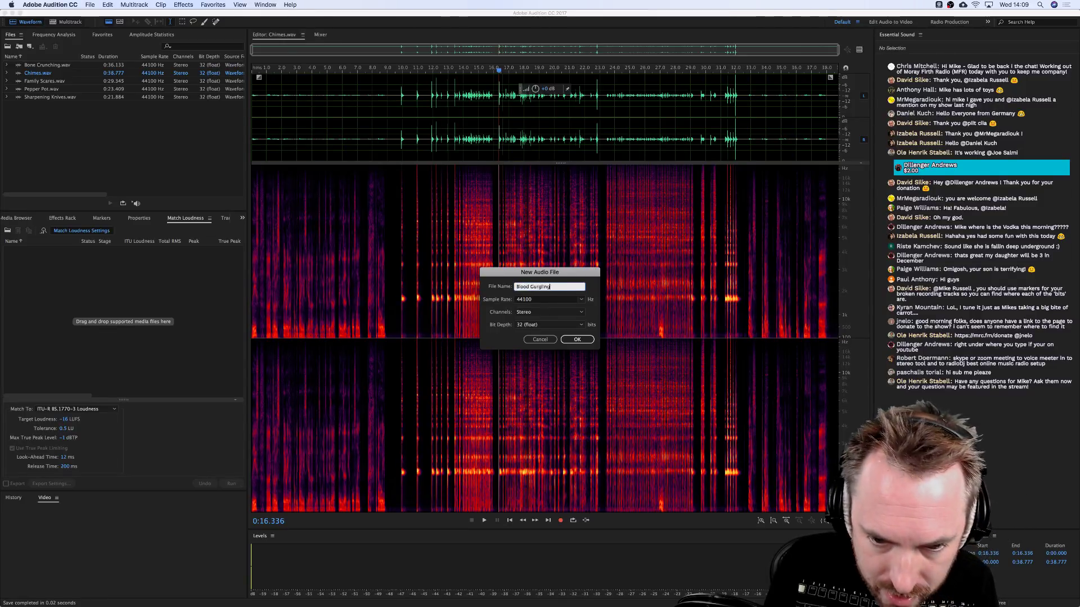
pyautogui.press('Return')
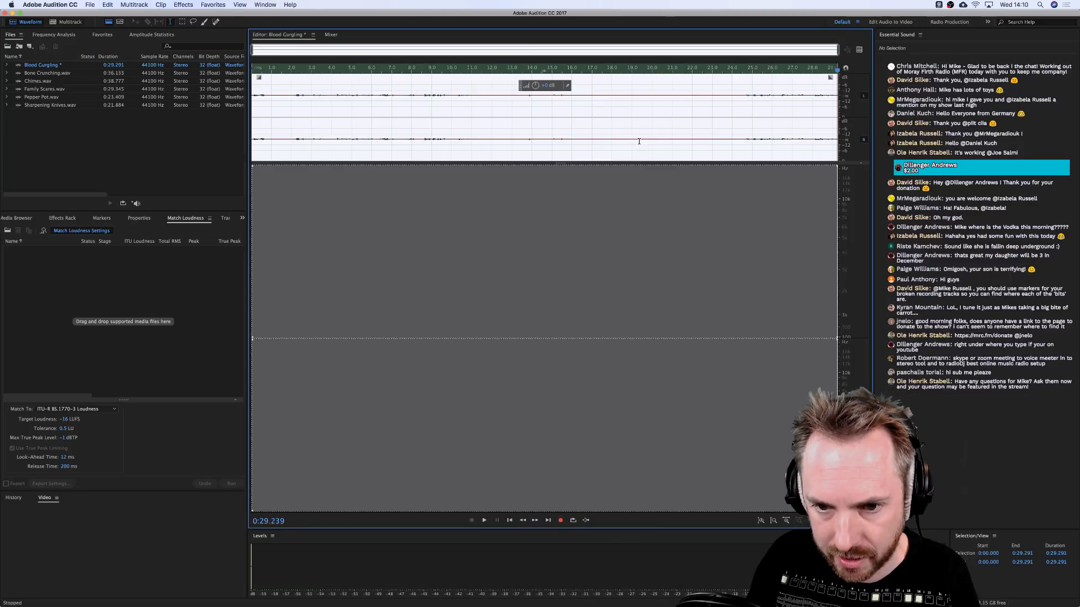
pyautogui.press('space')
# Delete the Blood Gurgling audio from about 24.6 s to the end.
pyautogui.moveTo(745, 142); pyautogui.dragTo(819, 160)
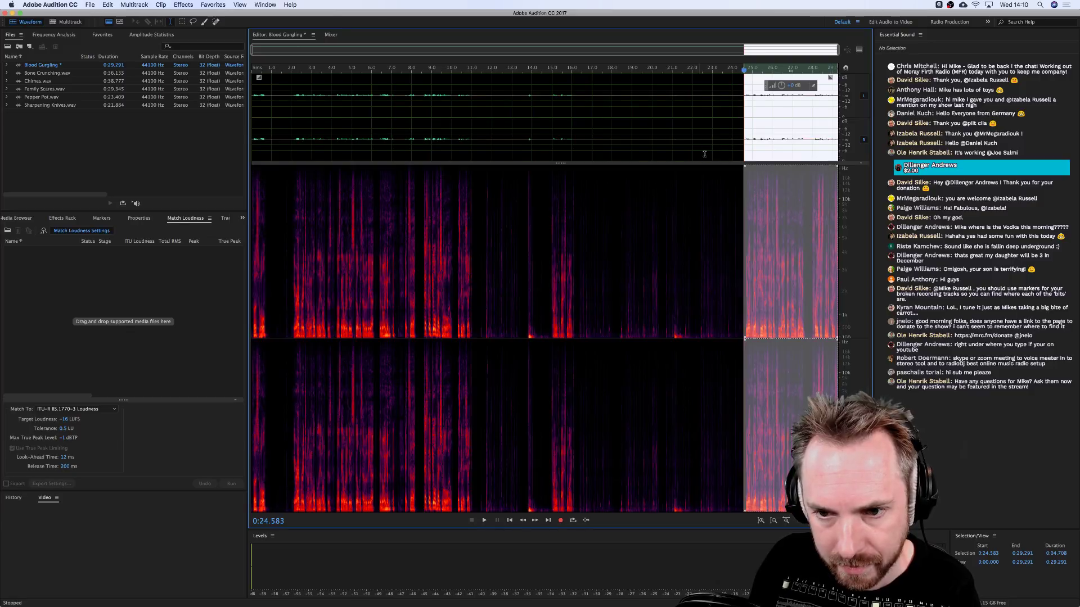
pyautogui.press('Delete')
# Normalize the gurgling from about 16.4 s to the end of the recording to -0.1 dB and audition it.
pyautogui.doubleClick(638, 138)
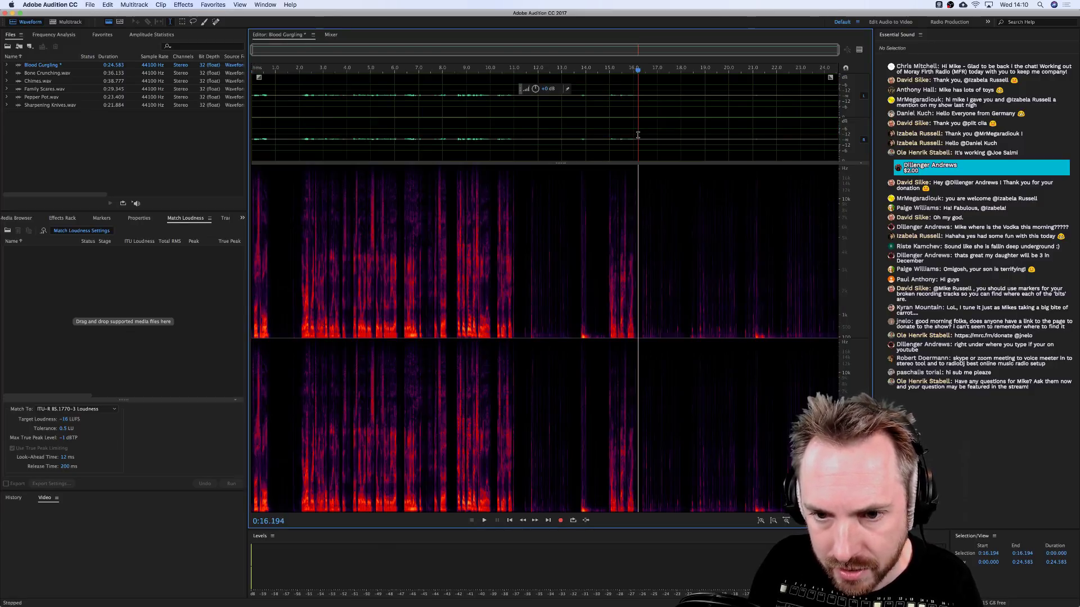
pyautogui.doubleClick(800, 145)
pyautogui.click(684, 126)
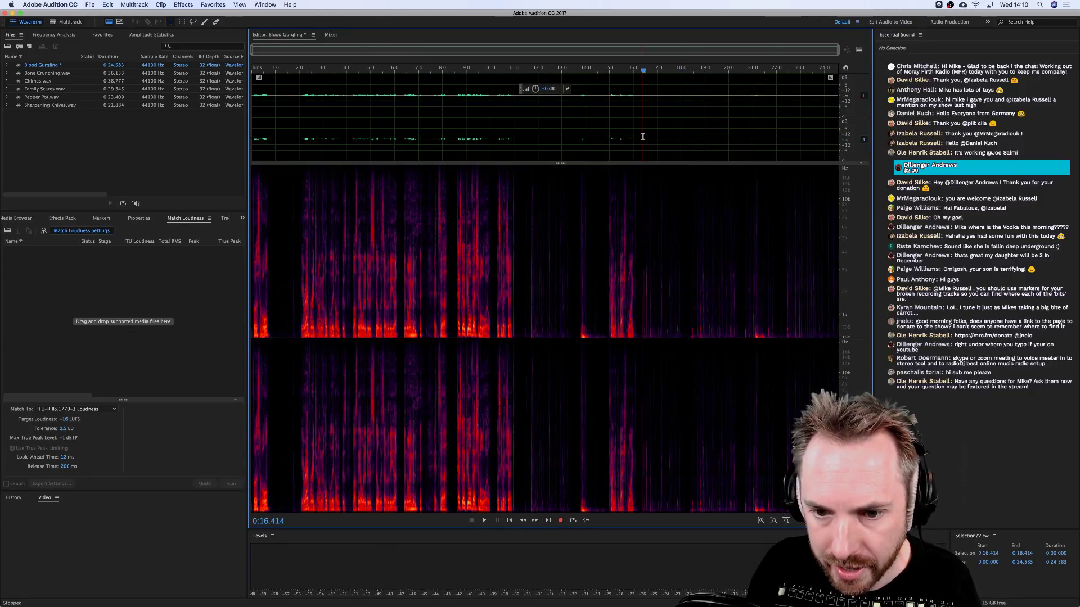
pyautogui.moveTo(643, 137); pyautogui.dragTo(943, 147)
pyautogui.click(184, 4)
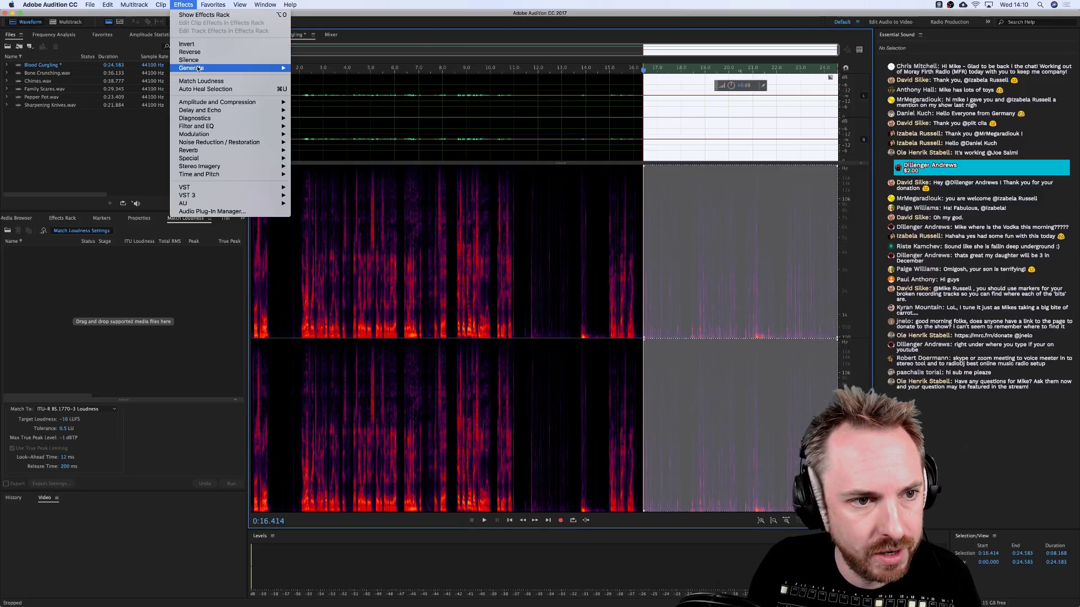
pyautogui.moveTo(211, 6)
pyautogui.click(228, 88)
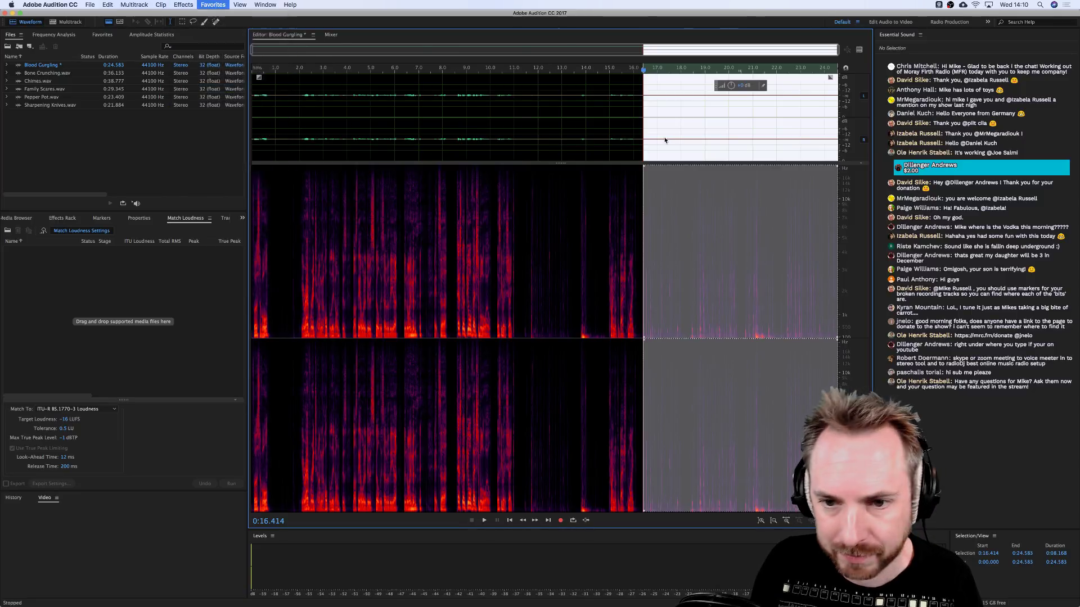
pyautogui.press('space')
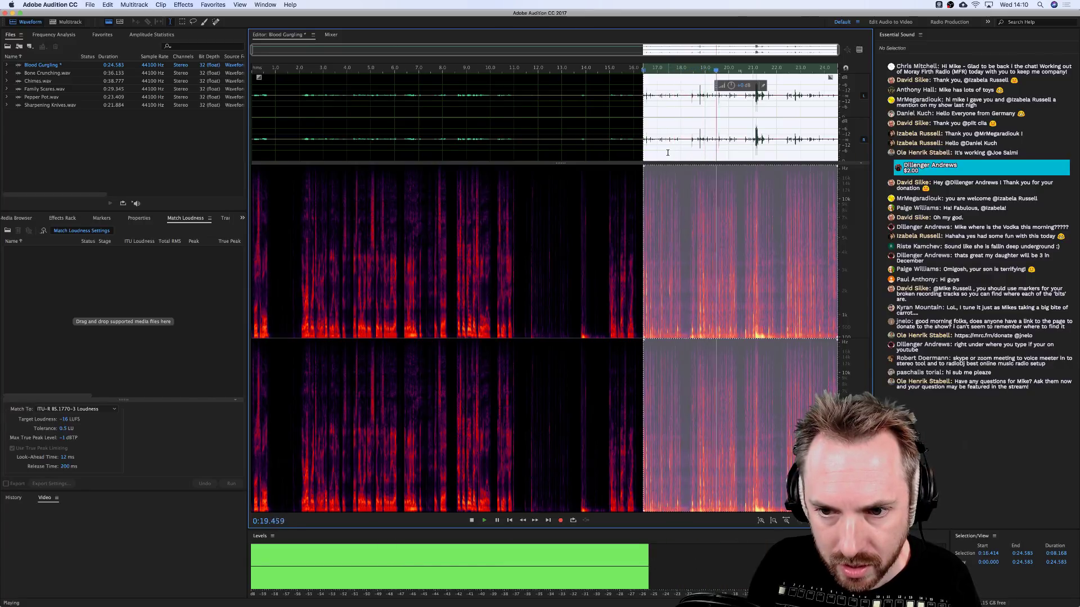
pyautogui.press('space')
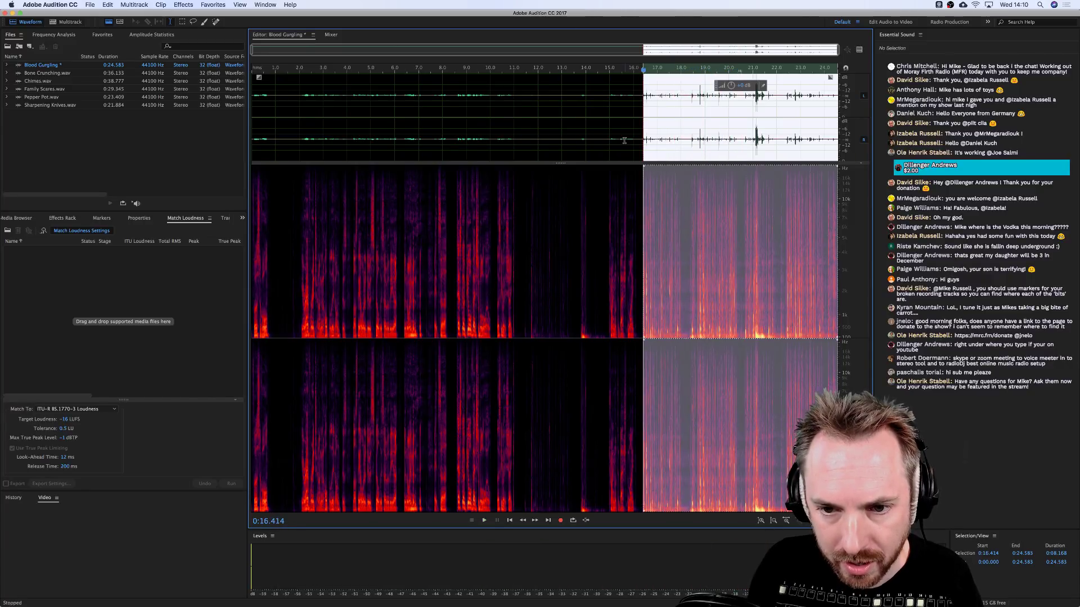
# Audition the Blood Gurgling recording from about 11.7 s to check the earlier gurgle.
pyautogui.moveTo(637, 139); pyautogui.dragTo(57, 134)
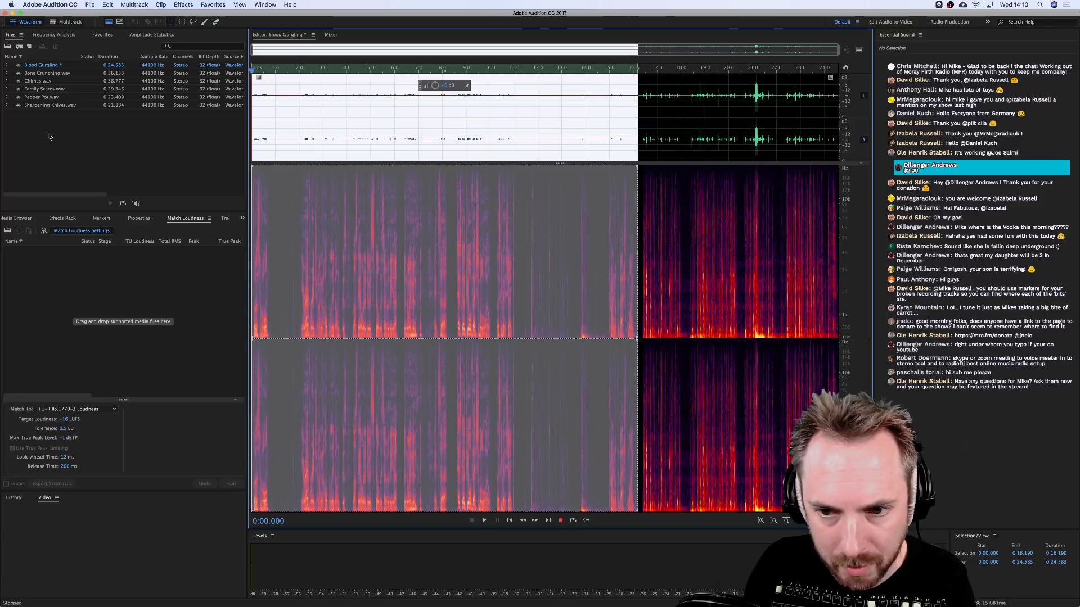
pyautogui.click(529, 139)
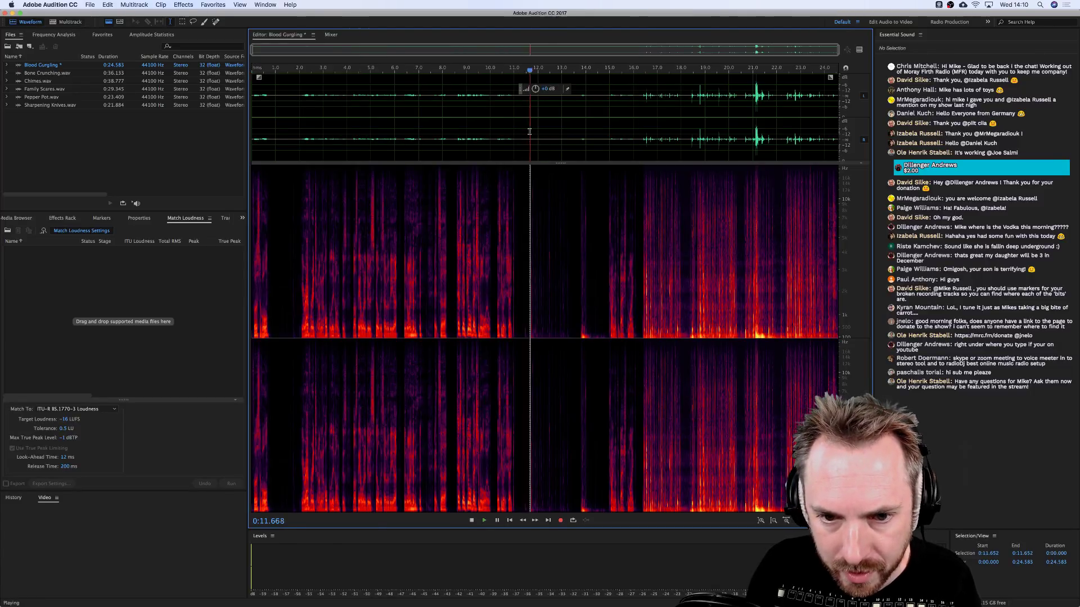
pyautogui.press('space')
pyautogui.press('space')
# Select the gurgle from about 11.1 to 13.7 s, normalize it to -0.1 dB and audition it.
pyautogui.moveTo(518, 135); pyautogui.dragTo(578, 134)
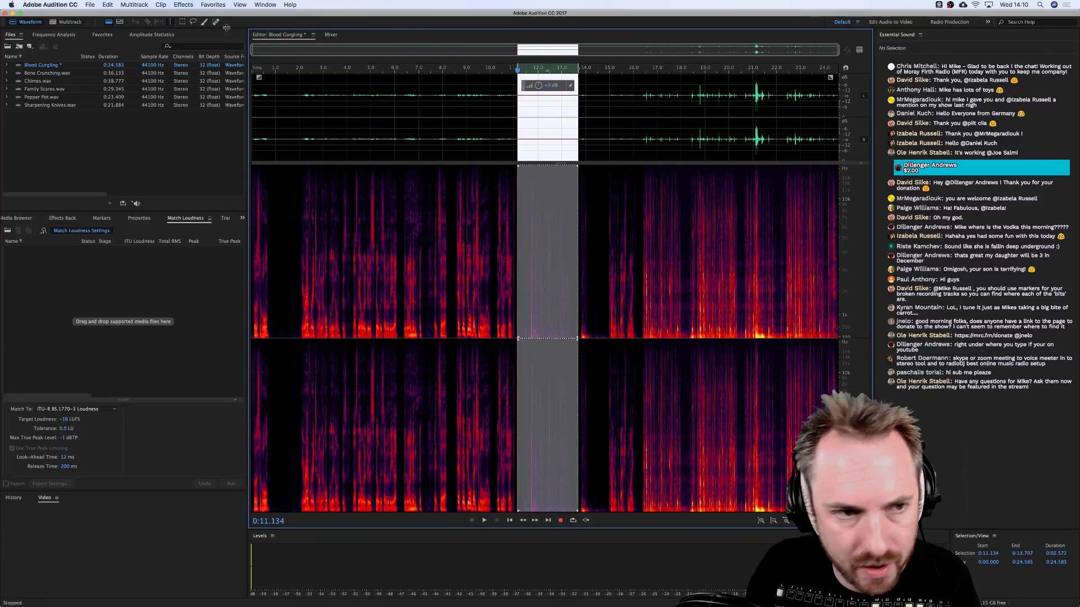
pyautogui.click(184, 5)
pyautogui.moveTo(206, 7)
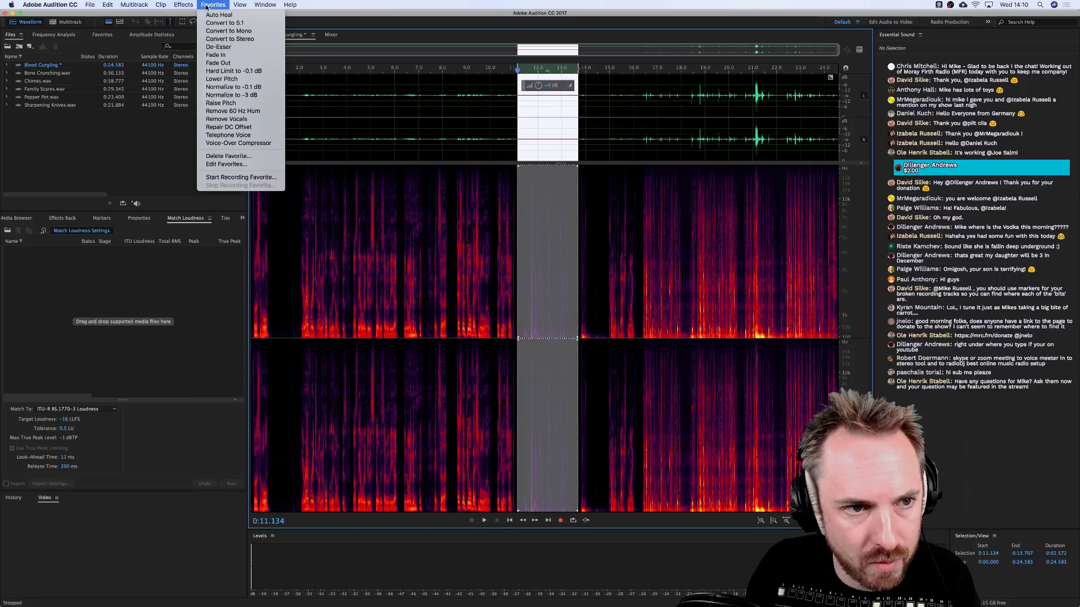
pyautogui.click(220, 87)
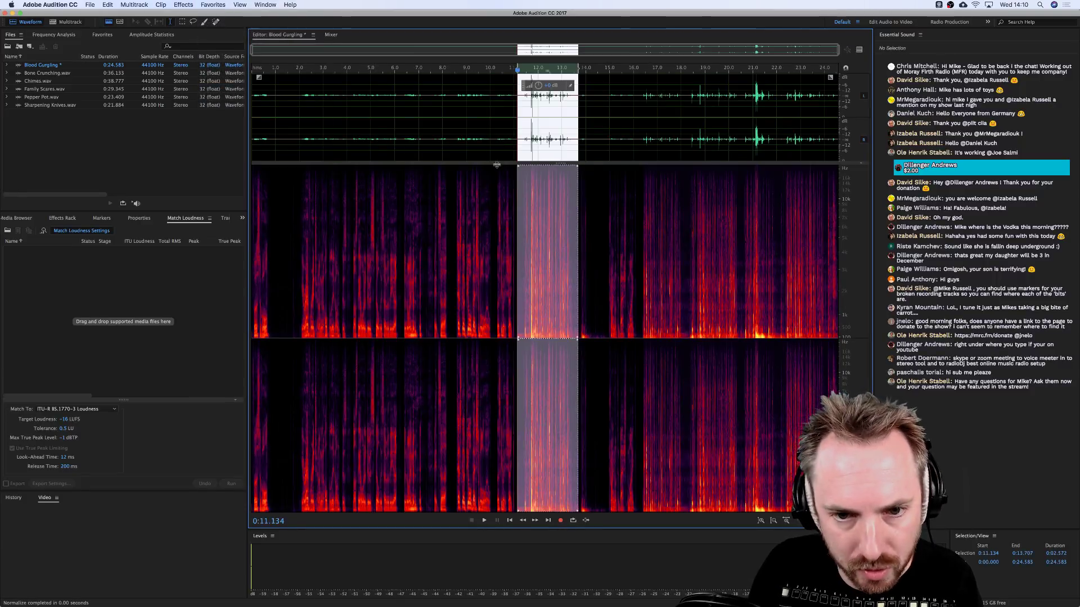
pyautogui.press('space')
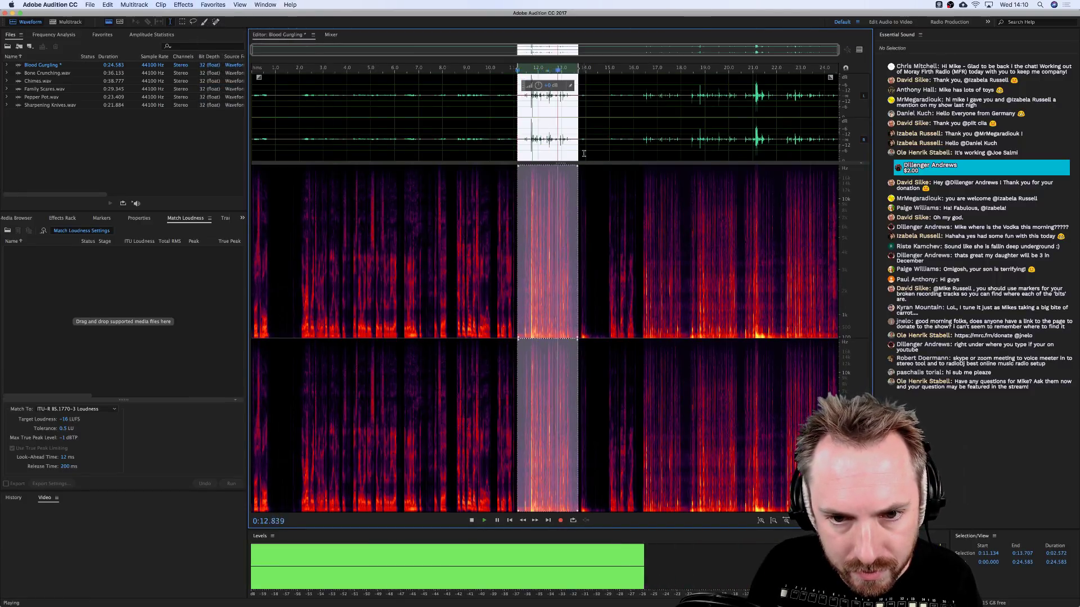
pyautogui.click(504, 142)
pyautogui.press('space')
# Delete the first 11.1 s and save the recording in Downloads as Blood Gurgling.wav in Wave PCM format.
pyautogui.moveTo(518, 141); pyautogui.dragTo(252, 140)
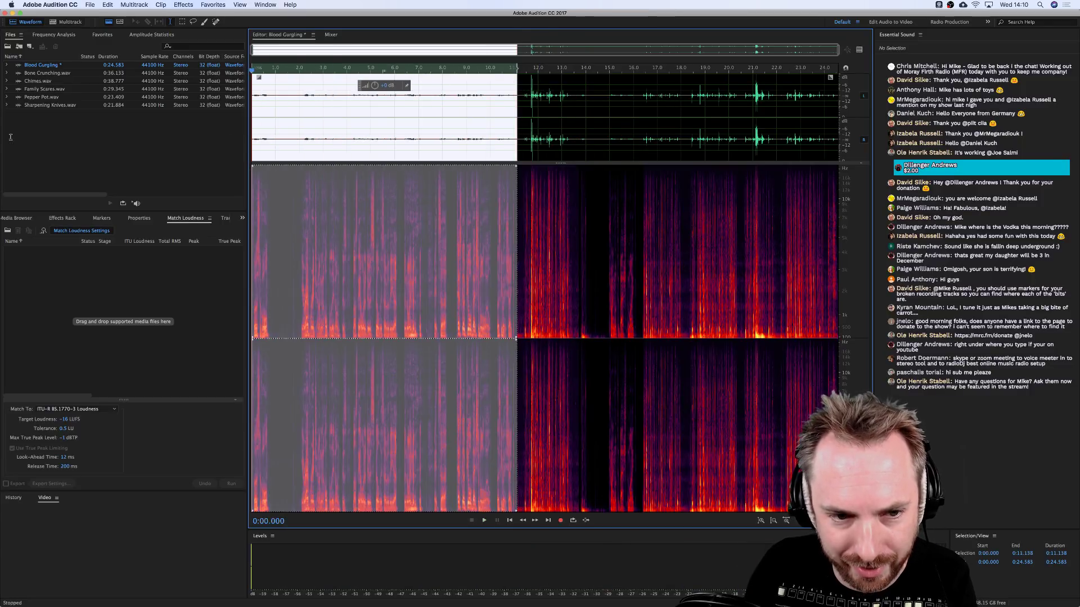
pyautogui.press('Delete')
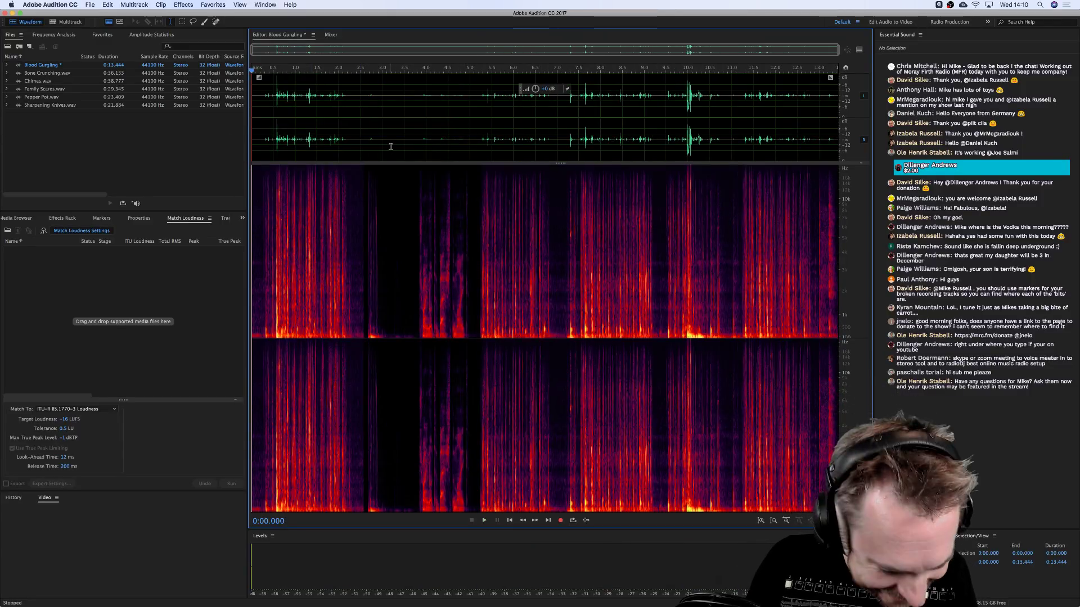
pyautogui.press('super+shift+s')
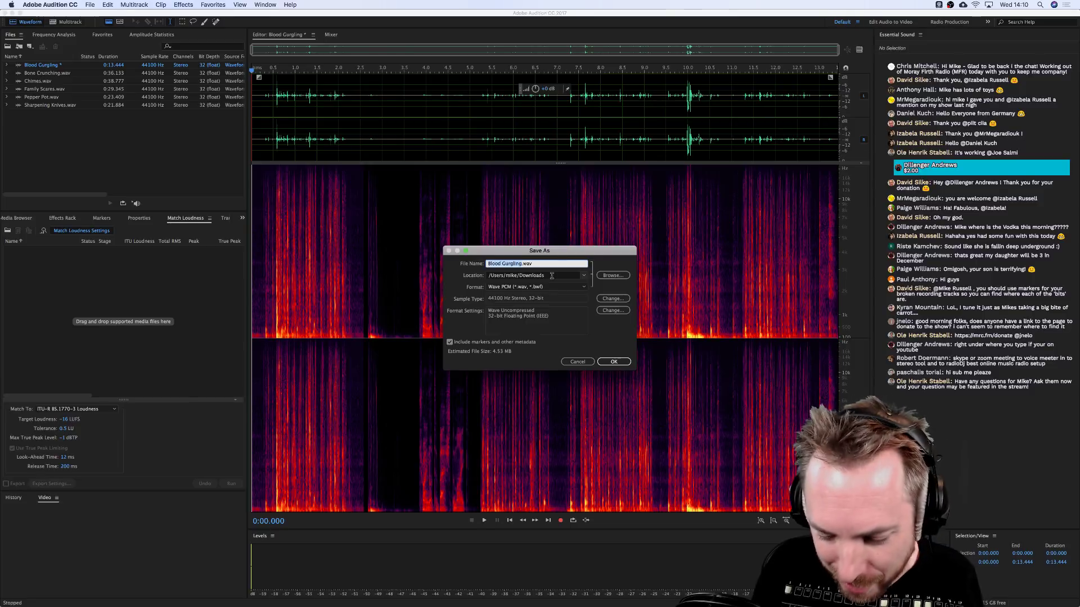
pyautogui.press('Return')
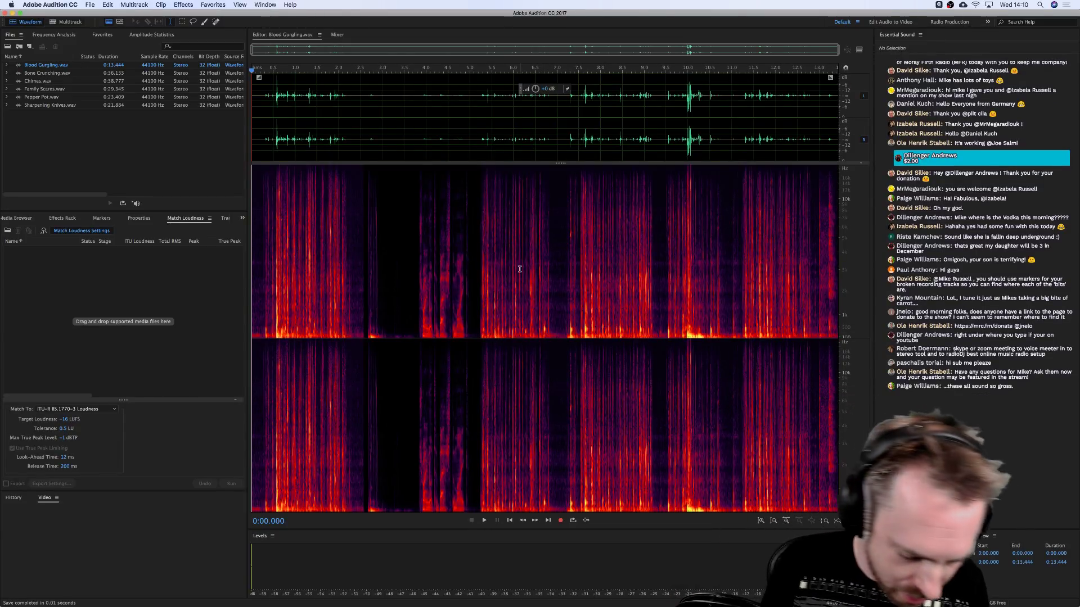
# Create a new 44100 Hz stereo audio file with its default name and record about 69.7 s of sound into it.
pyautogui.press('super+shift+n')
pyautogui.press('Return')
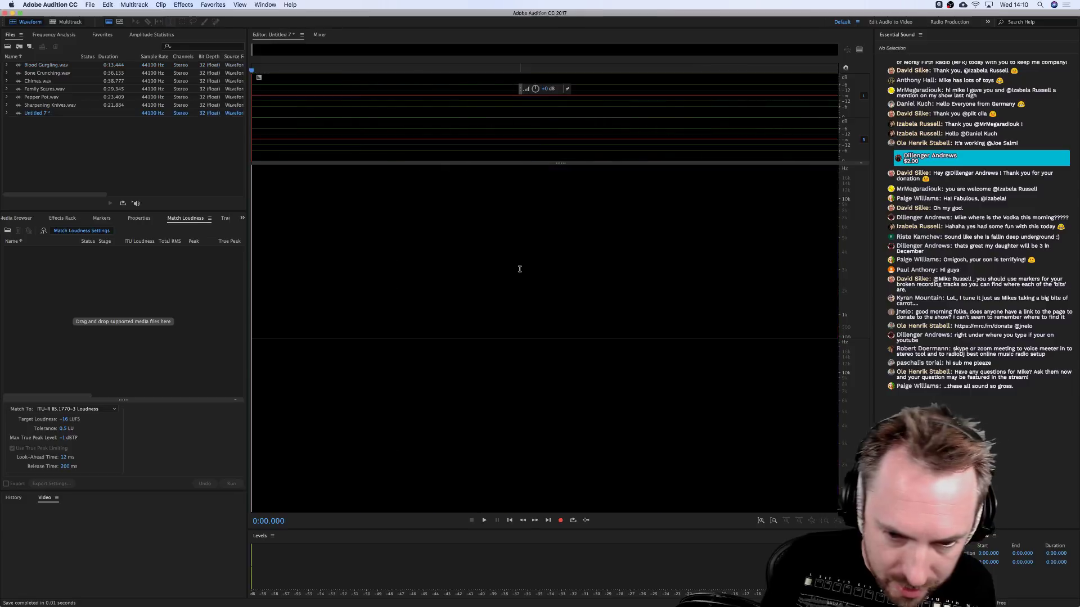
pyautogui.click(559, 520)
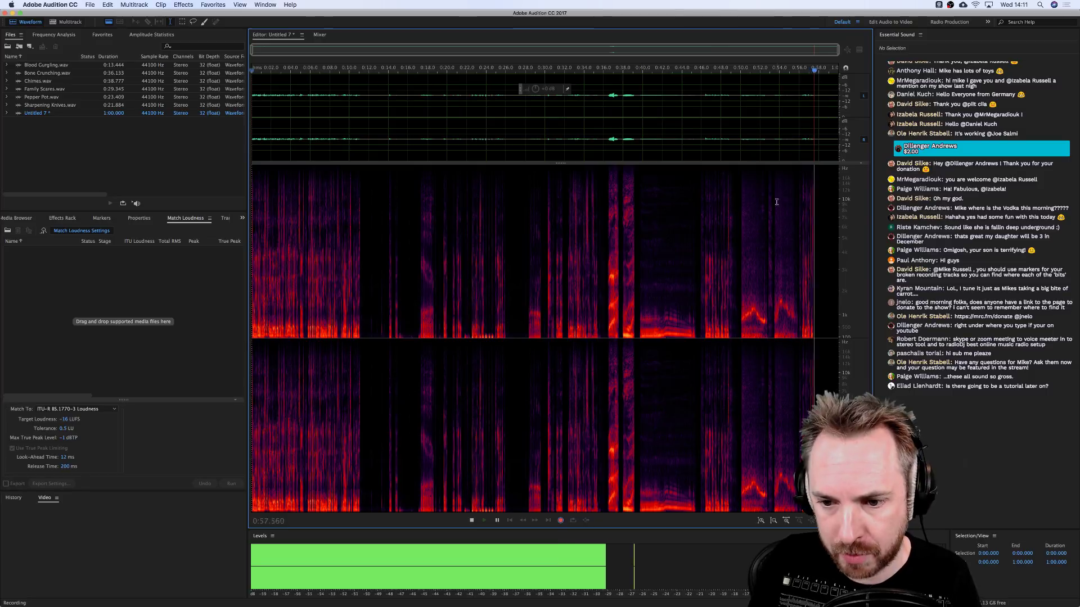
pyautogui.scroll(5, 800, 63)
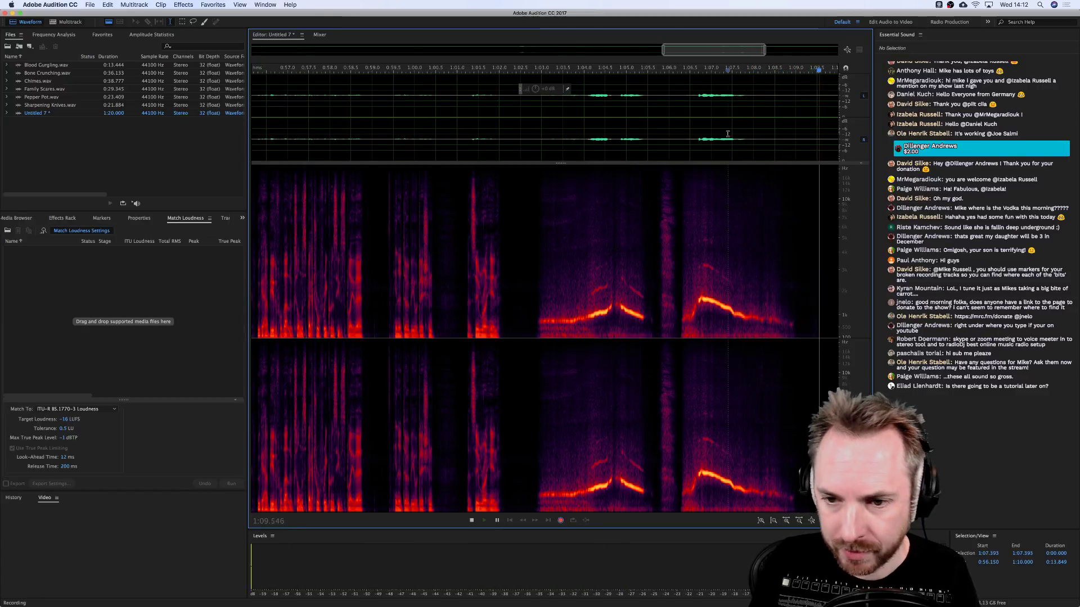
pyautogui.press('space')
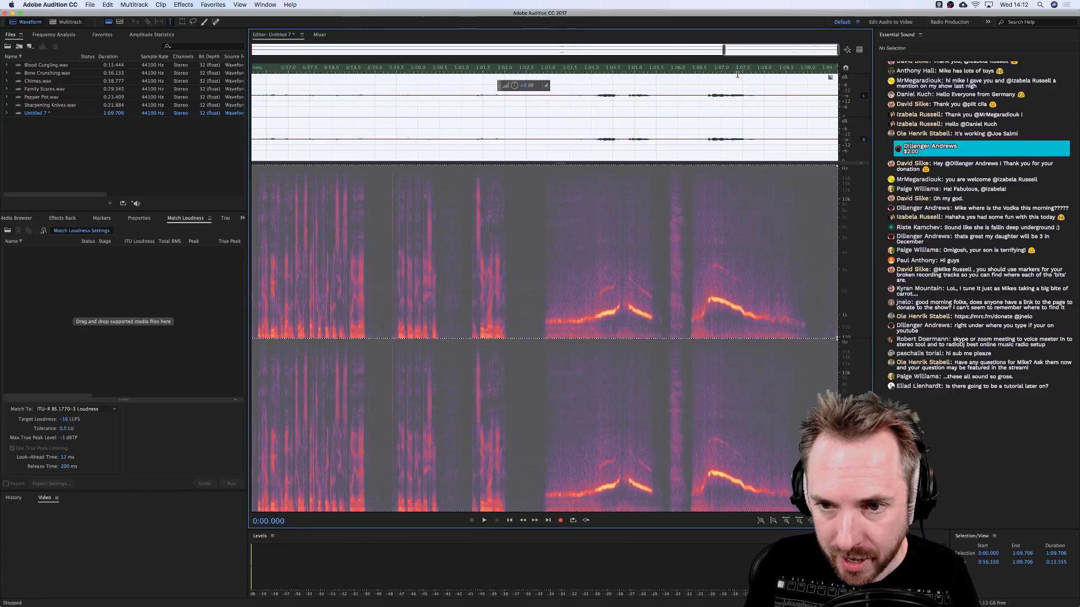
# Show the whole new recording and audition it from about 22.4, 19.8 and 17.0 s.
pyautogui.press('\\')
pyautogui.click(514, 195)
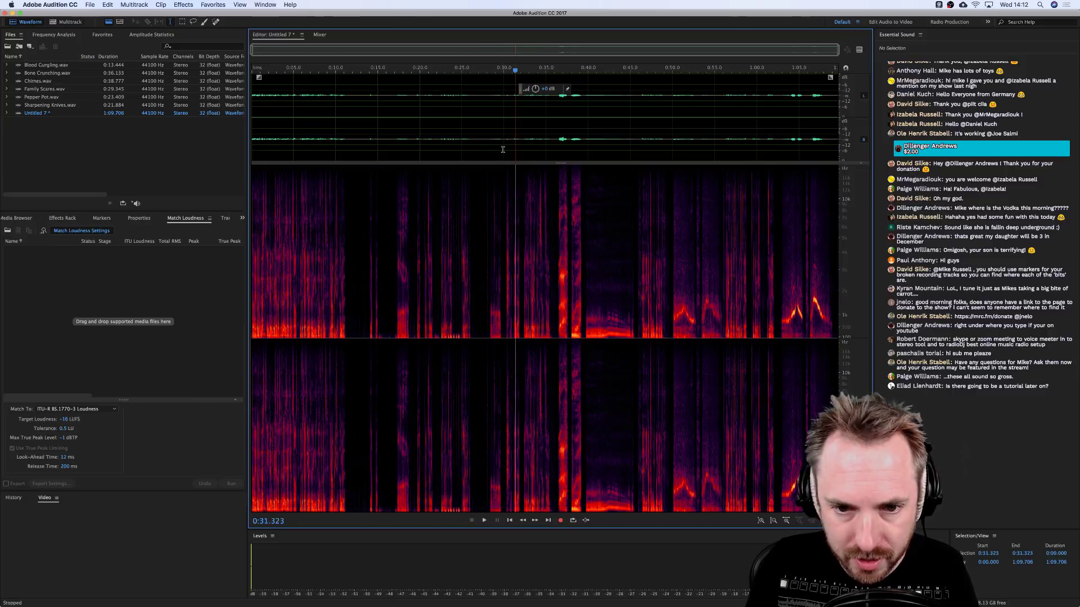
pyautogui.click(440, 138)
pyautogui.press('space')
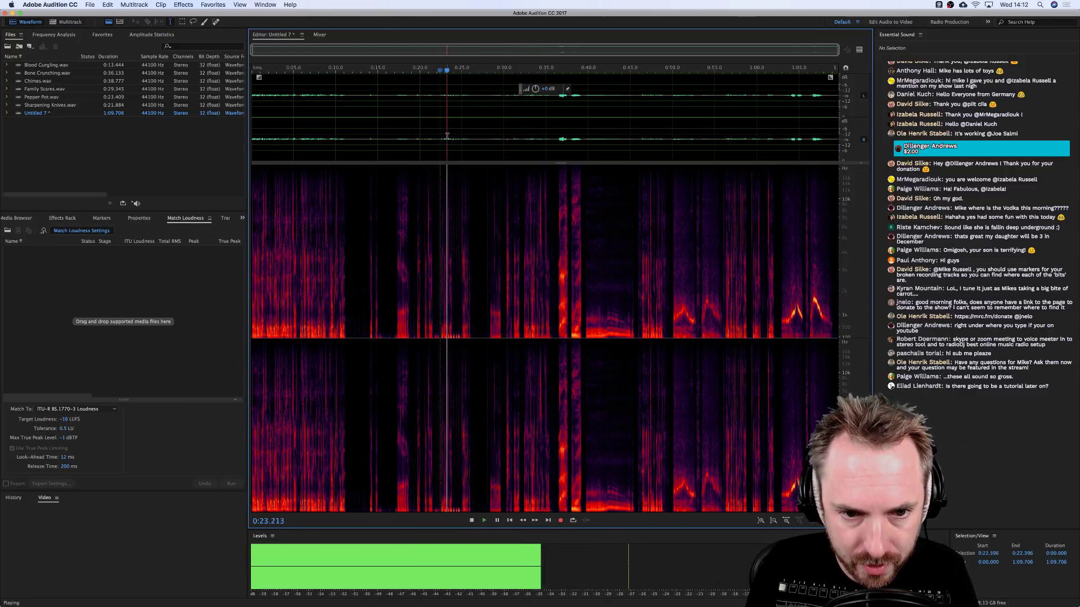
pyautogui.click(418, 133)
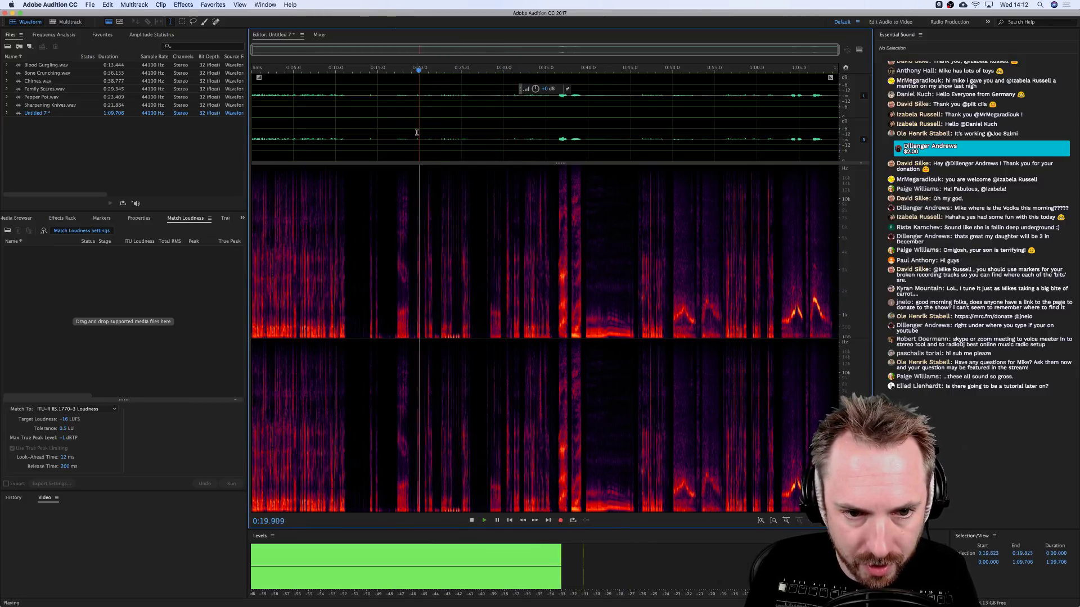
pyautogui.click(394, 133)
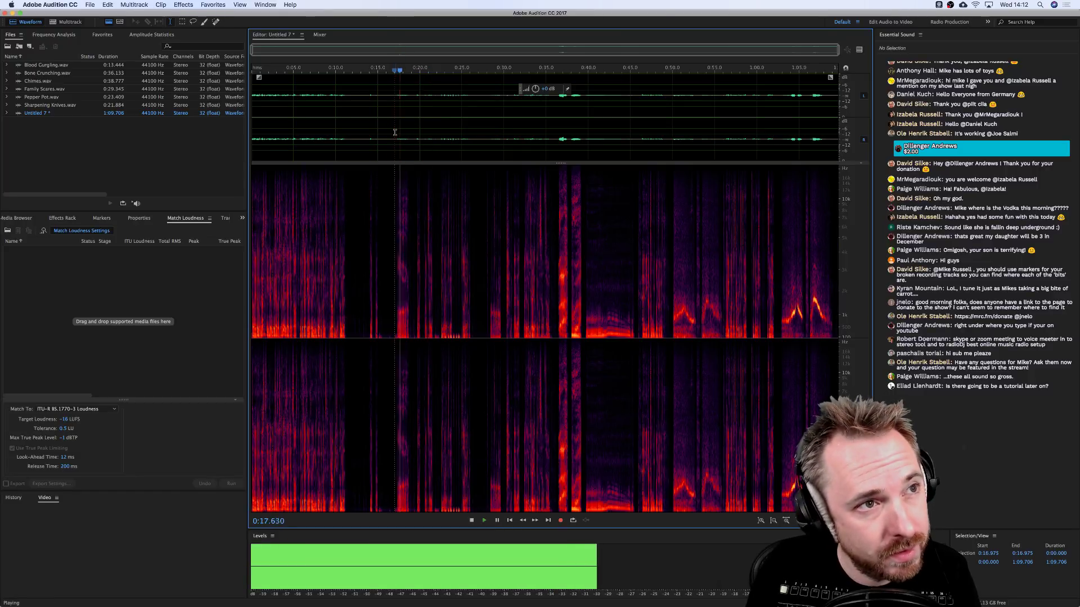
# Delete the unwanted stretches in the early part of the new recording, about 25.6 s in total.
pyautogui.moveTo(395, 132); pyautogui.dragTo(370, 139)
pyautogui.press('Delete')
pyautogui.press('Delete')
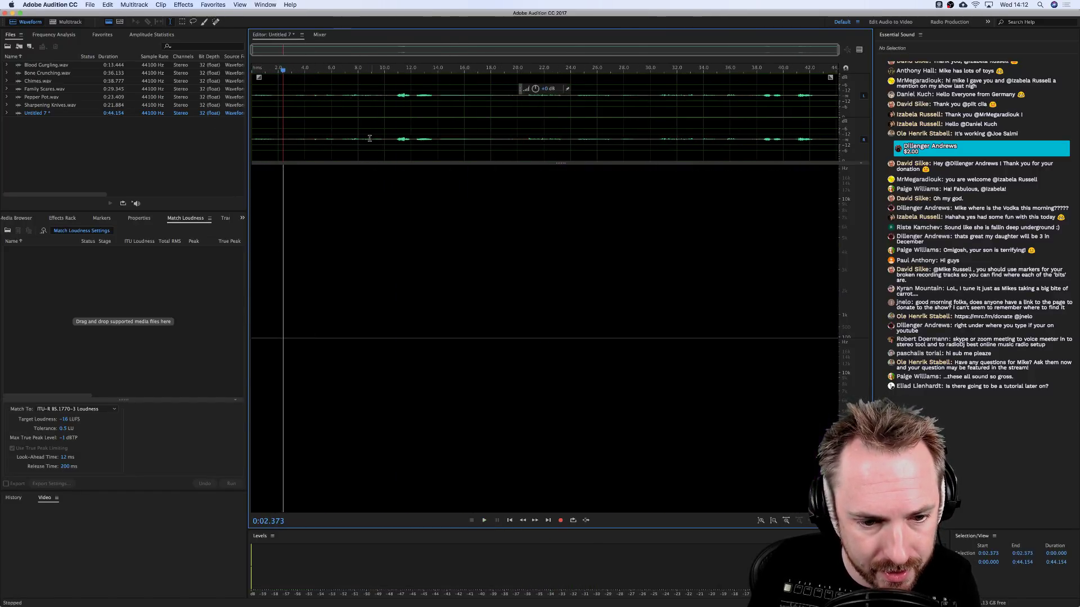
# Audition the trimmed recording from about 2.4 s and delete the audio from about 4.6 to 13.8 s.
pyautogui.press('space')
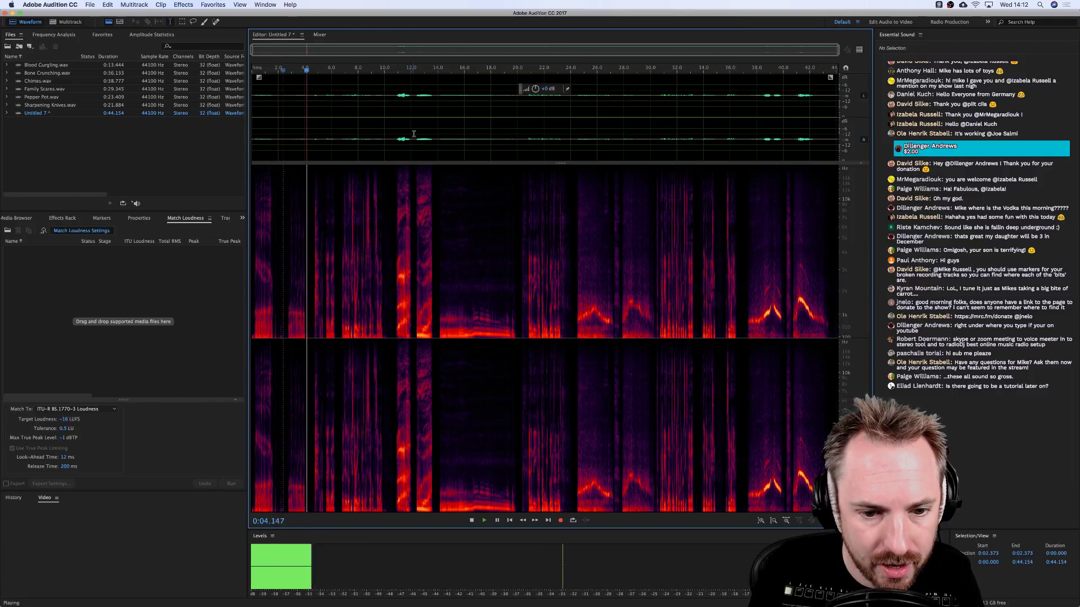
pyautogui.press('space')
pyautogui.moveTo(435, 132); pyautogui.dragTo(313, 133)
pyautogui.press('Delete')
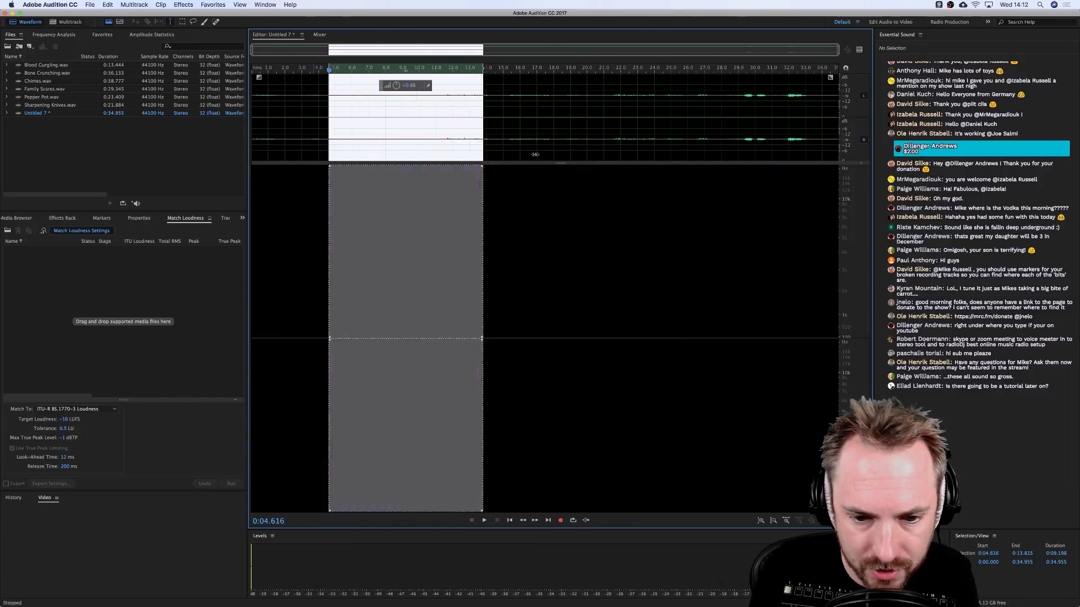
# Delete the unwanted stretches at about 11.1–15.0 s and 17.0–23.3 s, plus everything after about 24.05 s.
pyautogui.moveTo(439, 139); pyautogui.dragTo(503, 139)
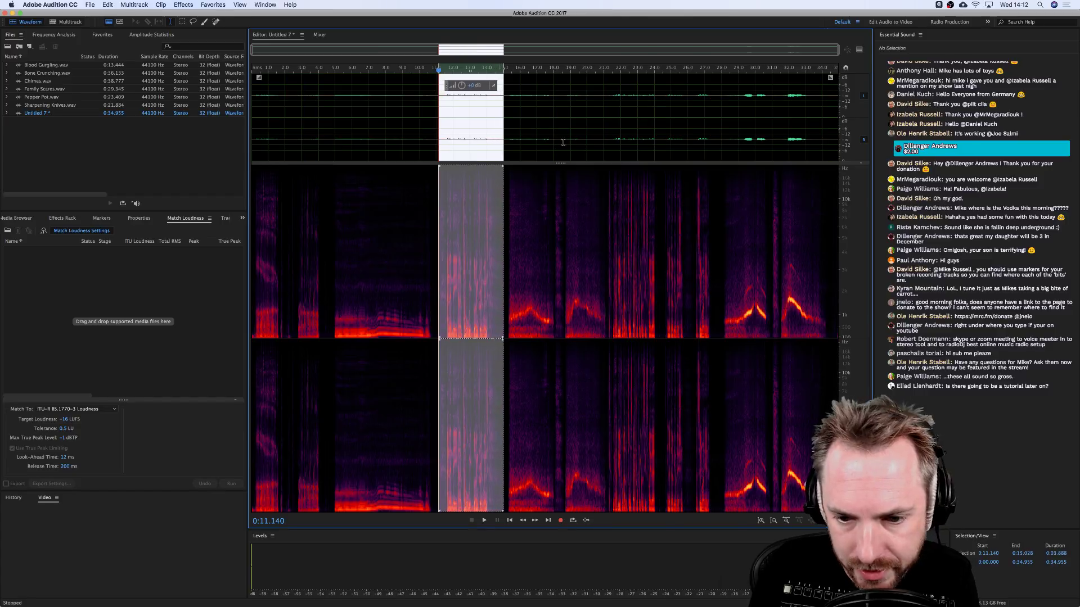
pyautogui.press('Delete')
pyautogui.moveTo(573, 139); pyautogui.dragTo(692, 141)
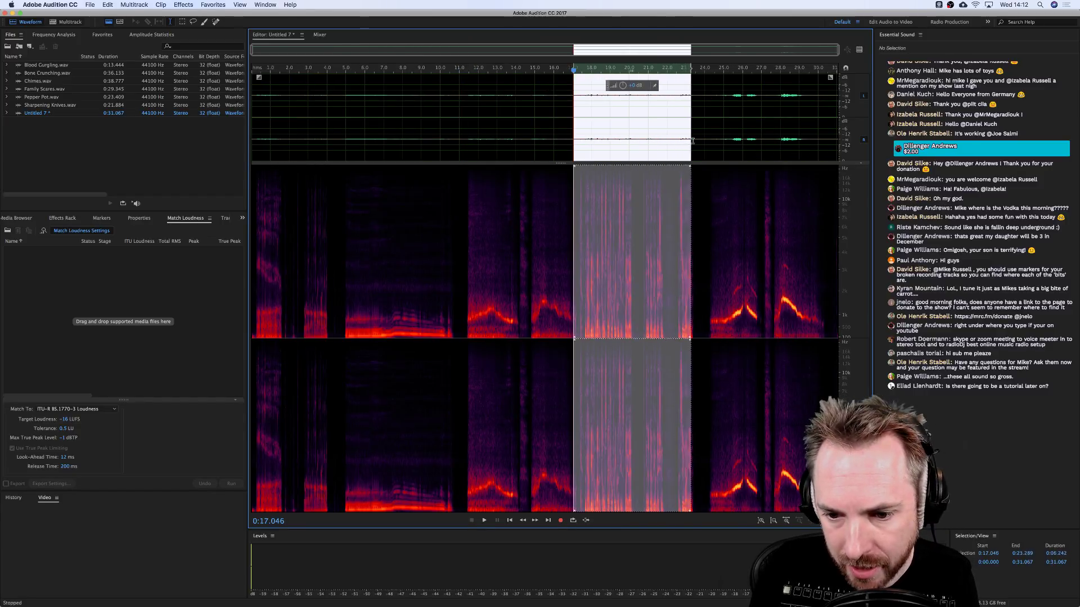
pyautogui.press('Delete')
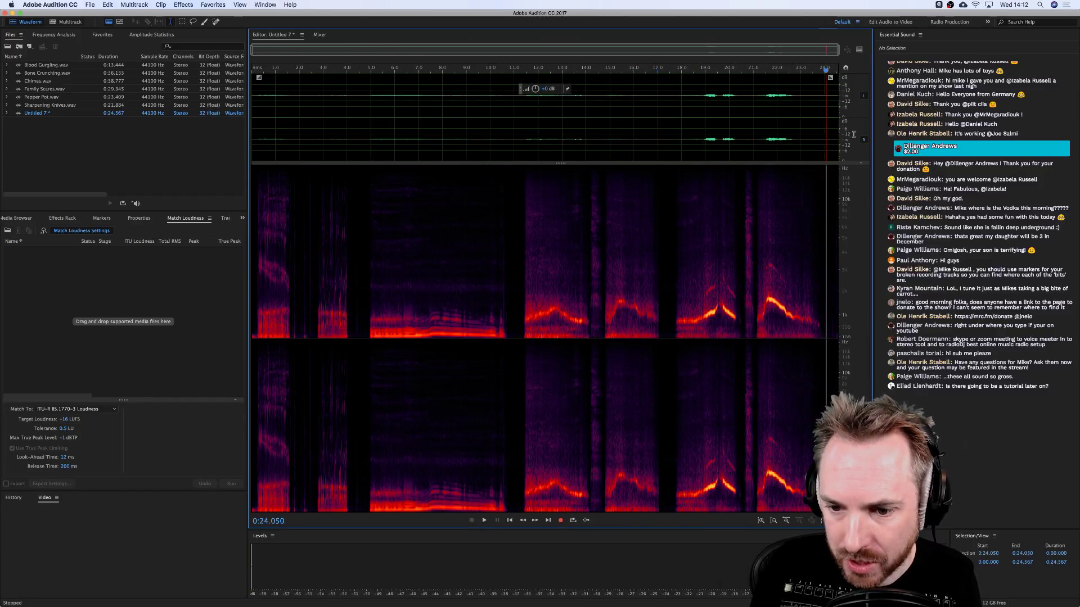
pyautogui.moveTo(853, 135); pyautogui.dragTo(826, 134)
pyautogui.press('Delete')
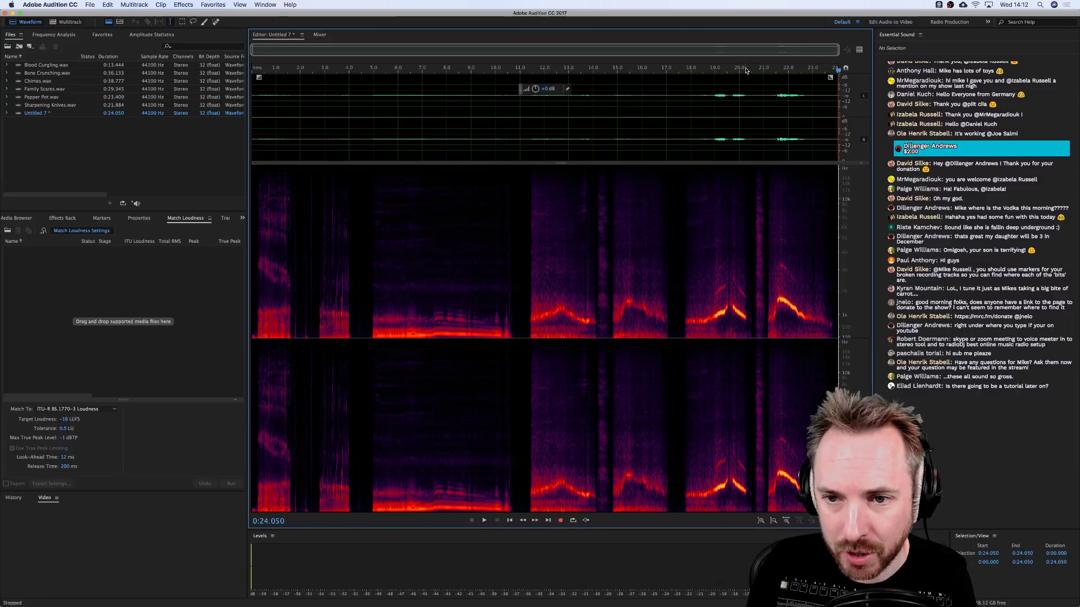
# Audition the second half of the trimmed recording from about 18.9 s and return to the full-length view.
pyautogui.press('=')
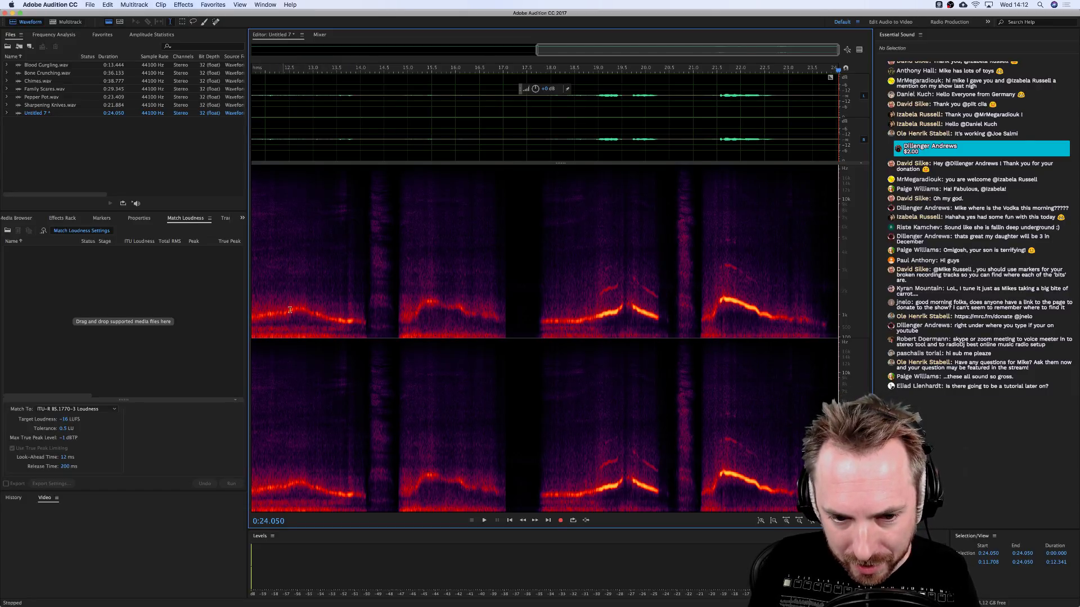
pyautogui.click(593, 315)
pyautogui.press('space')
pyautogui.press('space')
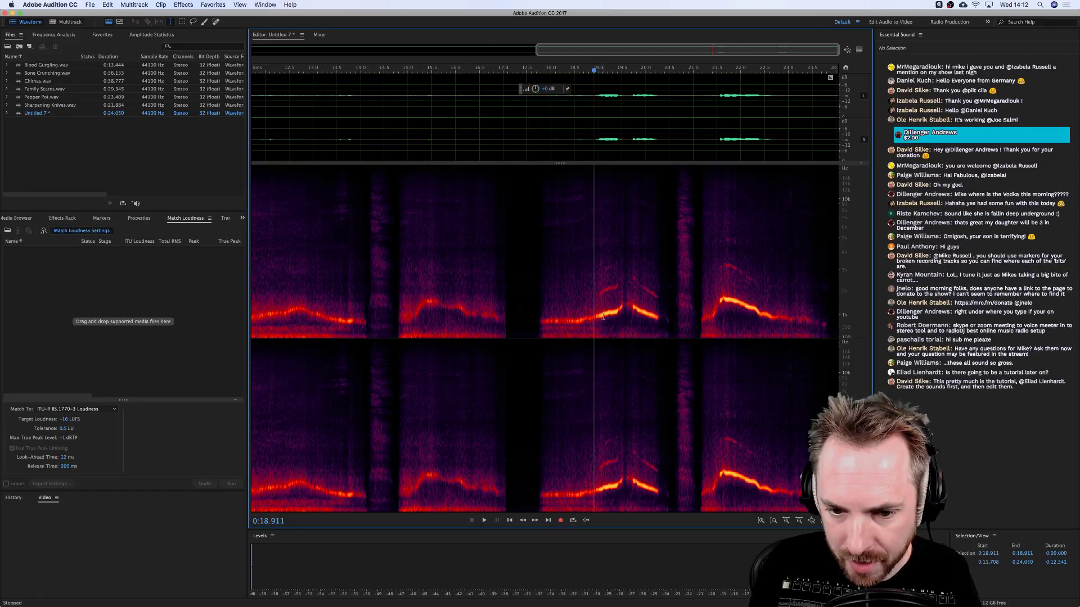
pyautogui.scroll(-2, 558, 275)
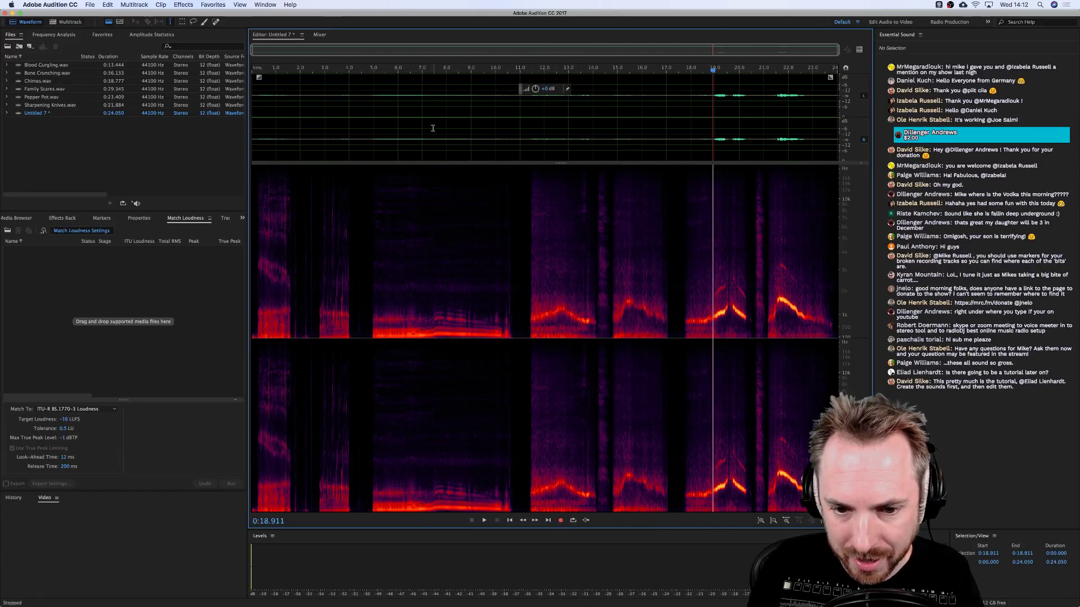
# Normalize the entire trimmed recording to -0.1 dB and clear the selection.
pyautogui.click(212, 5)
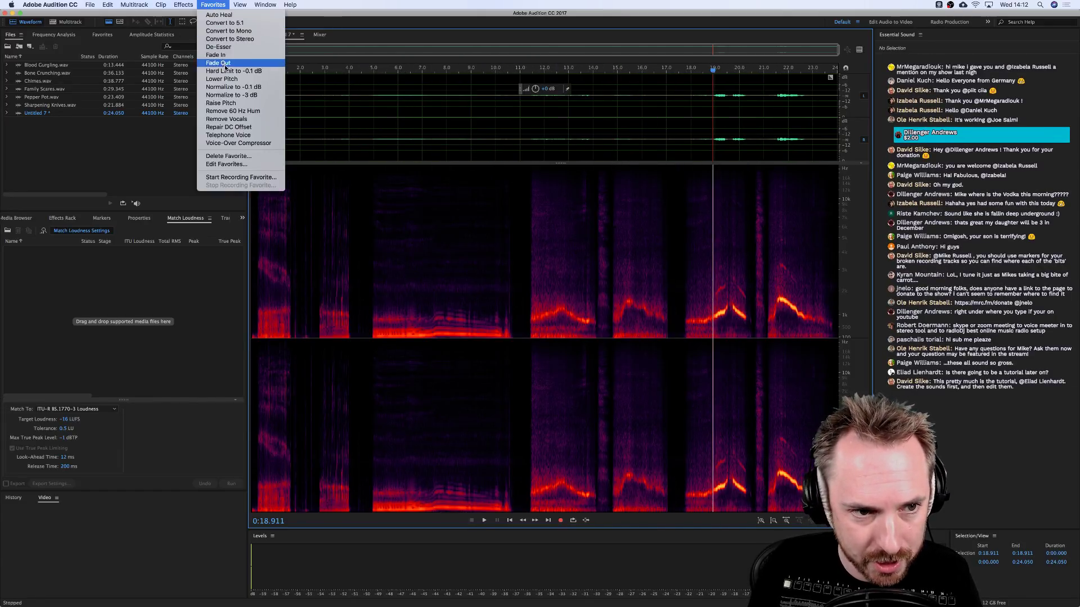
pyautogui.click(231, 87)
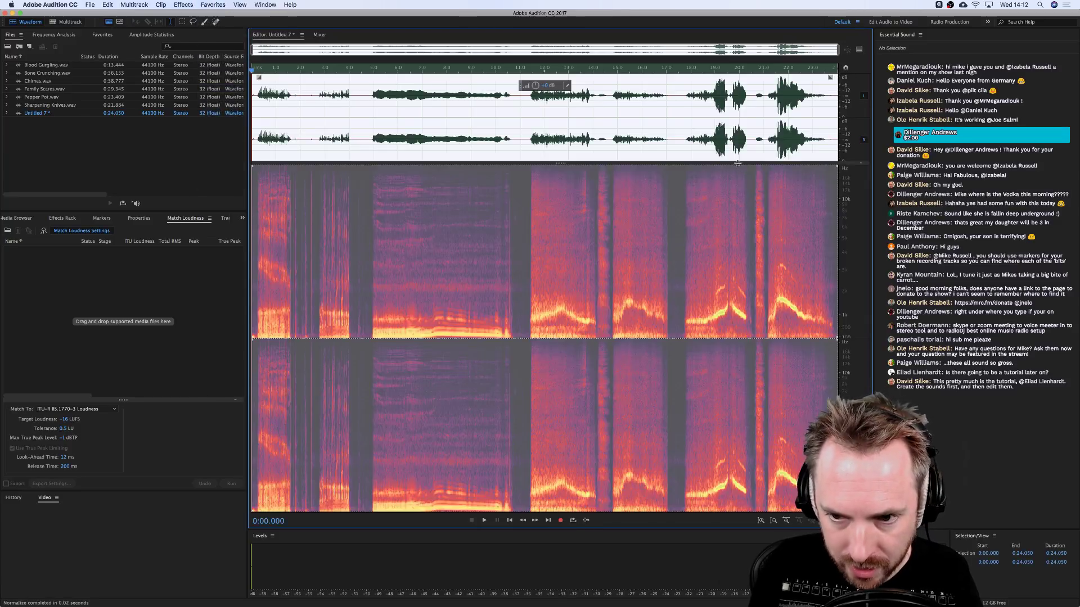
pyautogui.click(606, 172)
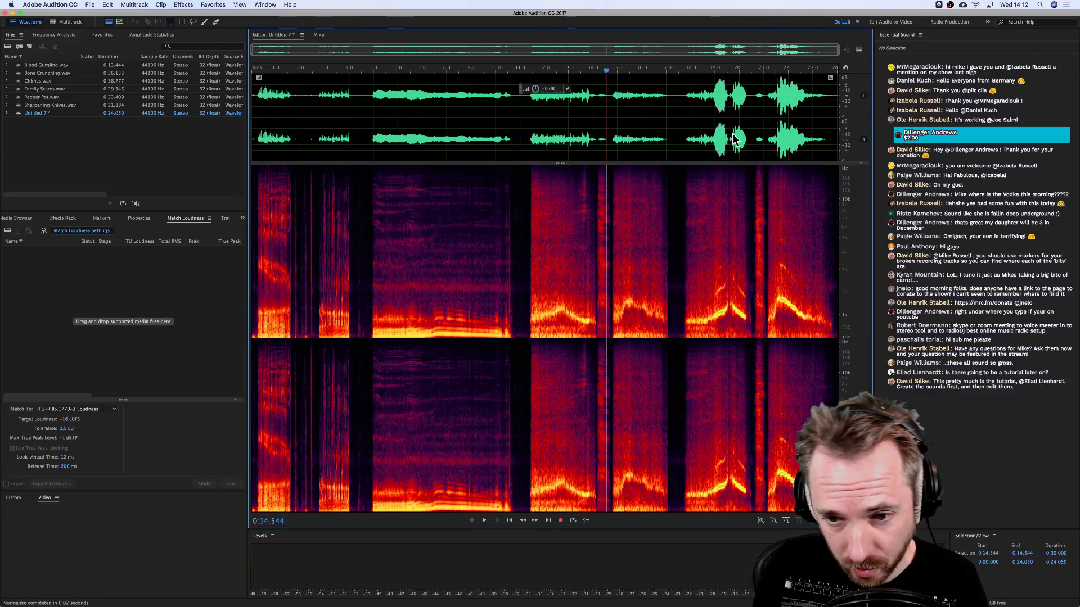
# Toggle the spectral frequency display off and on to compare the plain waveform with the spectral view.
pyautogui.click(108, 23)
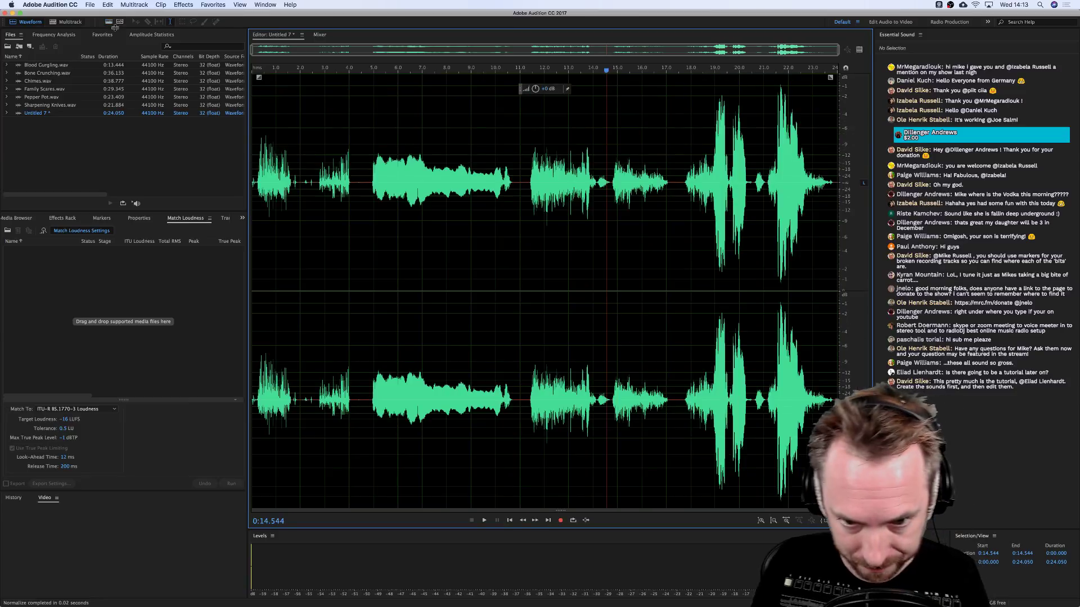
pyautogui.click(113, 25)
pyautogui.click(113, 25)
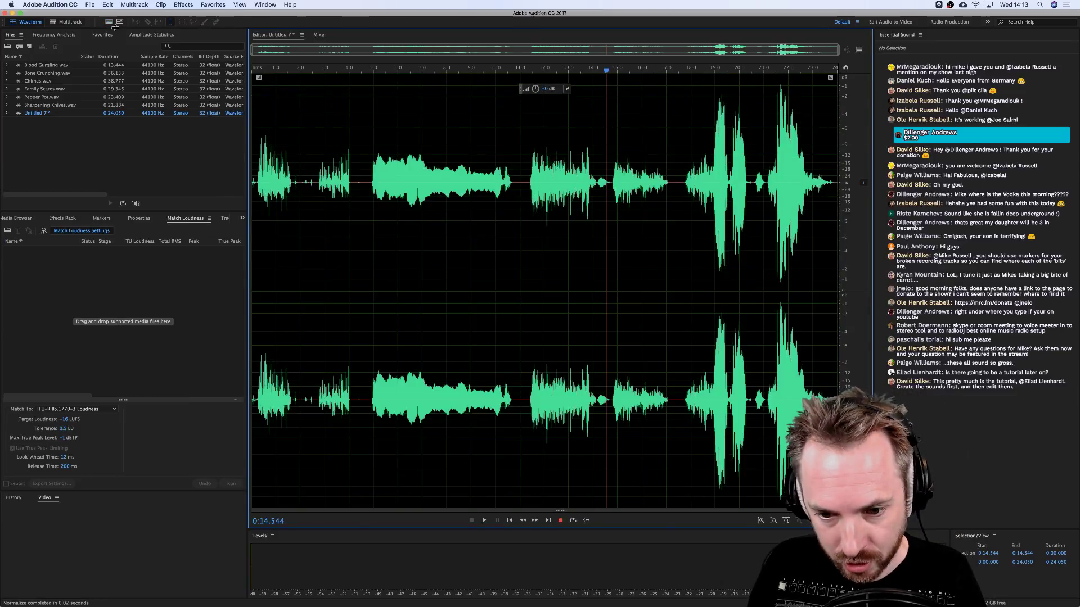
pyautogui.click(113, 25)
pyautogui.click(113, 26)
pyautogui.click(114, 26)
pyautogui.click(113, 26)
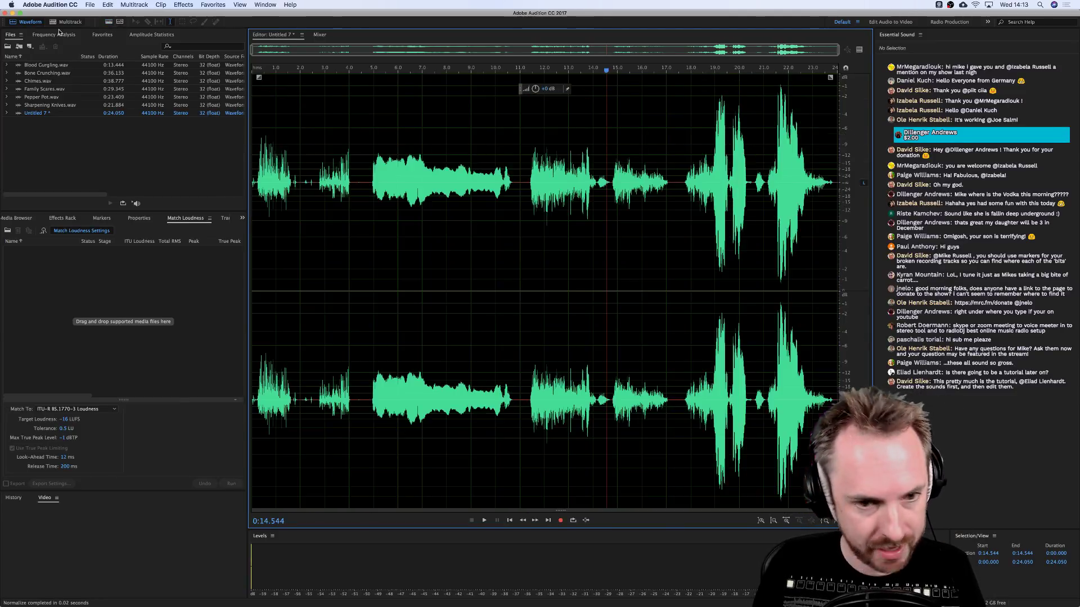
pyautogui.click(113, 25)
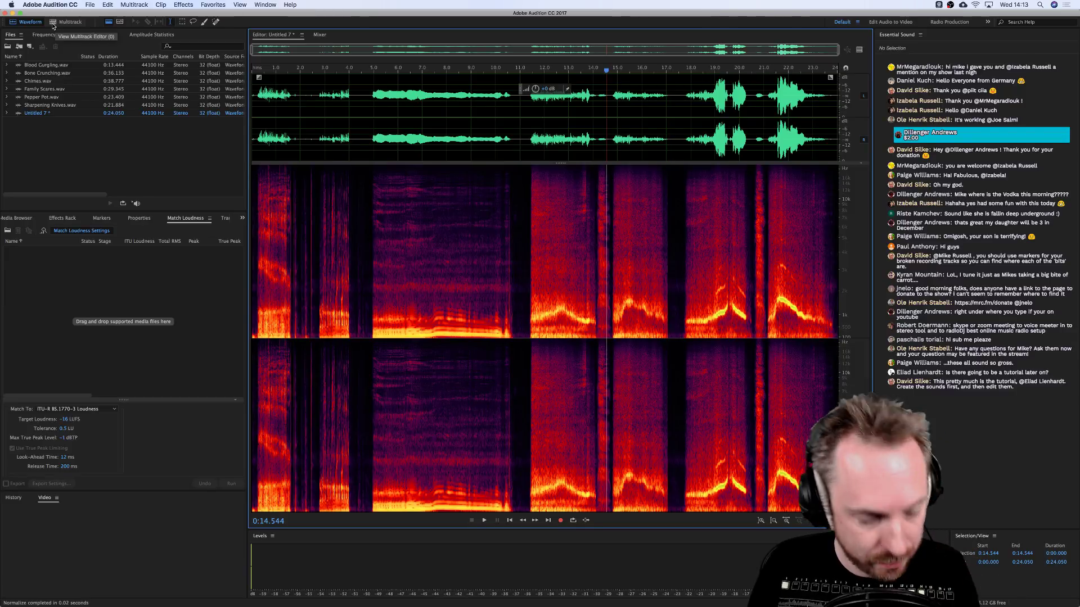
# Save the recording as Gurgle and Wind.wav in the Downloads folder in Wave PCM format.
pyautogui.press('super+shift+s')
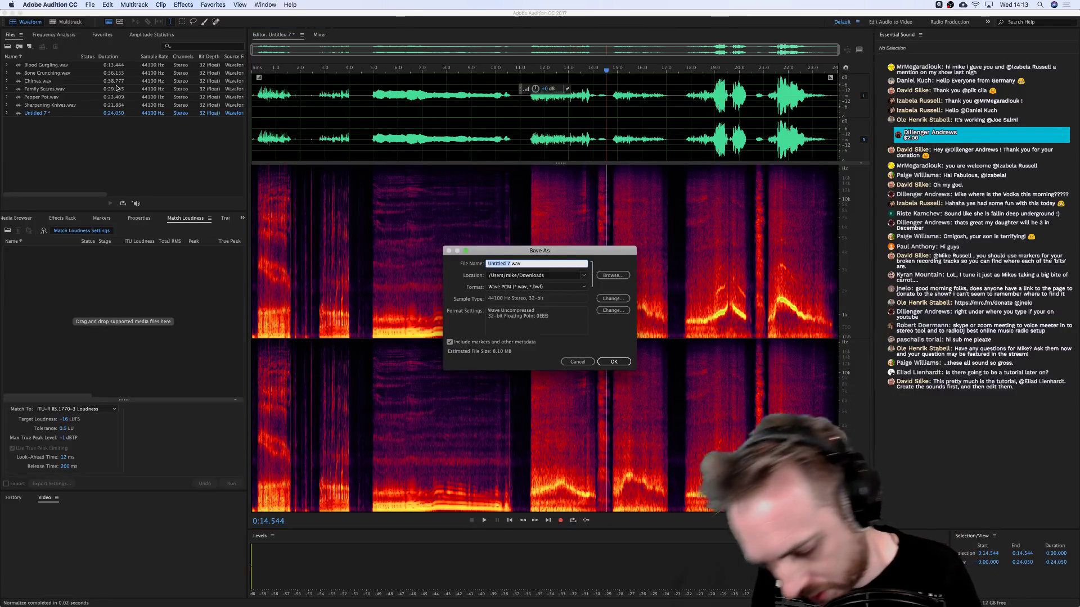
pyautogui.write('Gu')
pyautogui.write('rgle and ')
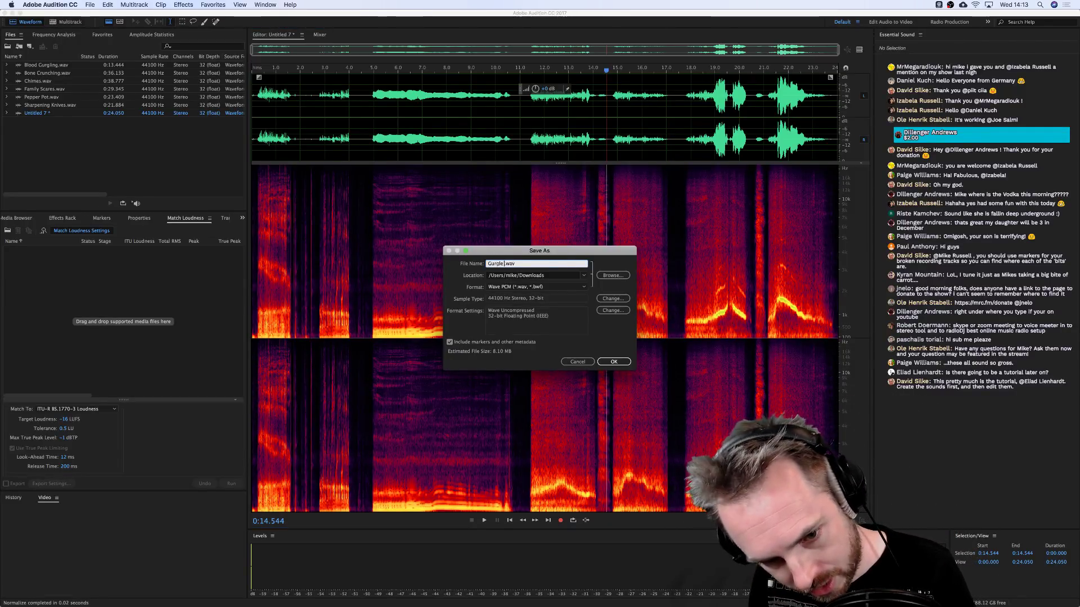
pyautogui.write('Wind')
pyautogui.press('Return')
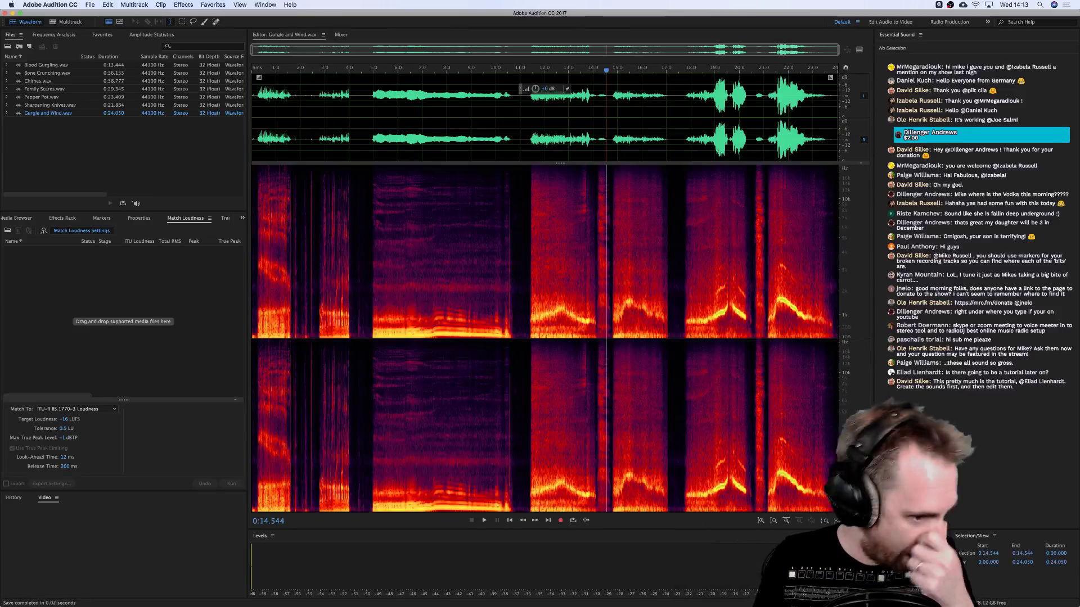
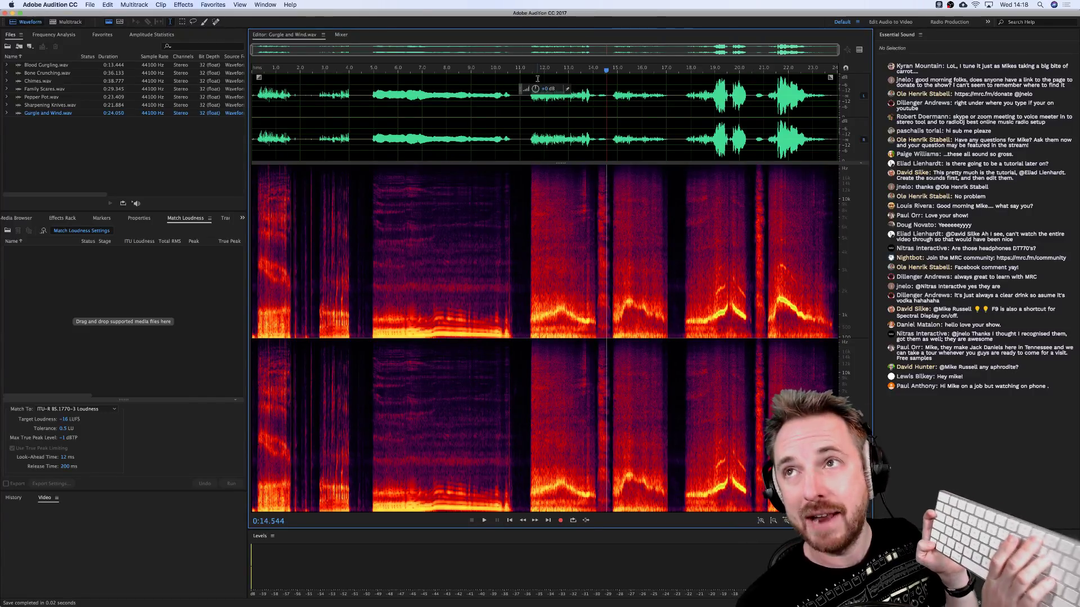
# Demonstrate repeatedly hiding and showing the spectral frequency display for Gurgle and Wind.wav, leaving it shown.
pyautogui.hotkey('shift', 'd')
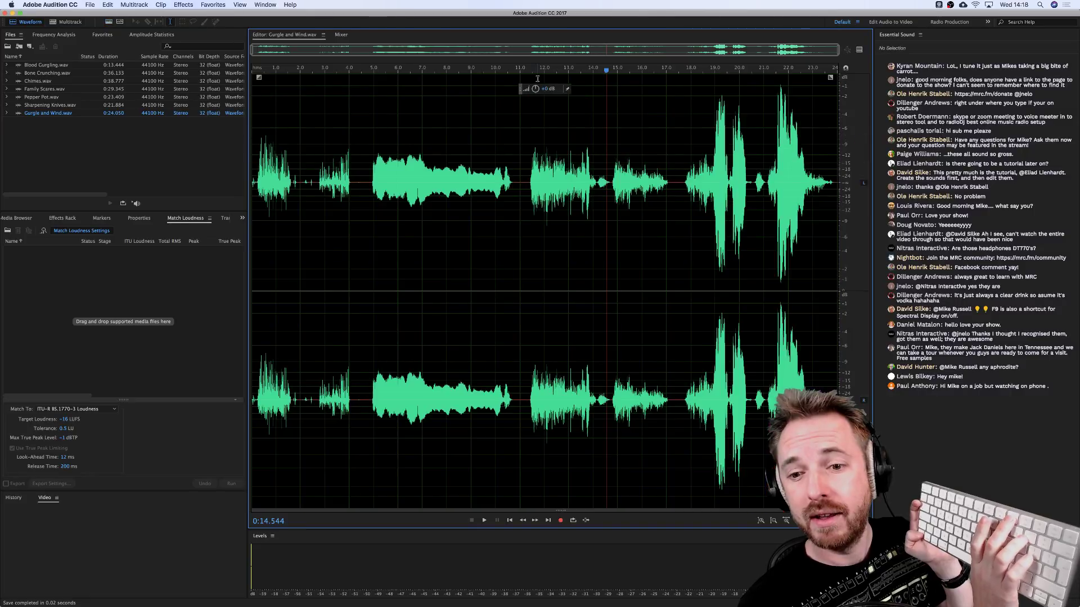
pyautogui.hotkey('shift', 'd')
pyautogui.hotkey('shift', 'd')
pyautogui.hotkey('shift', 'd')
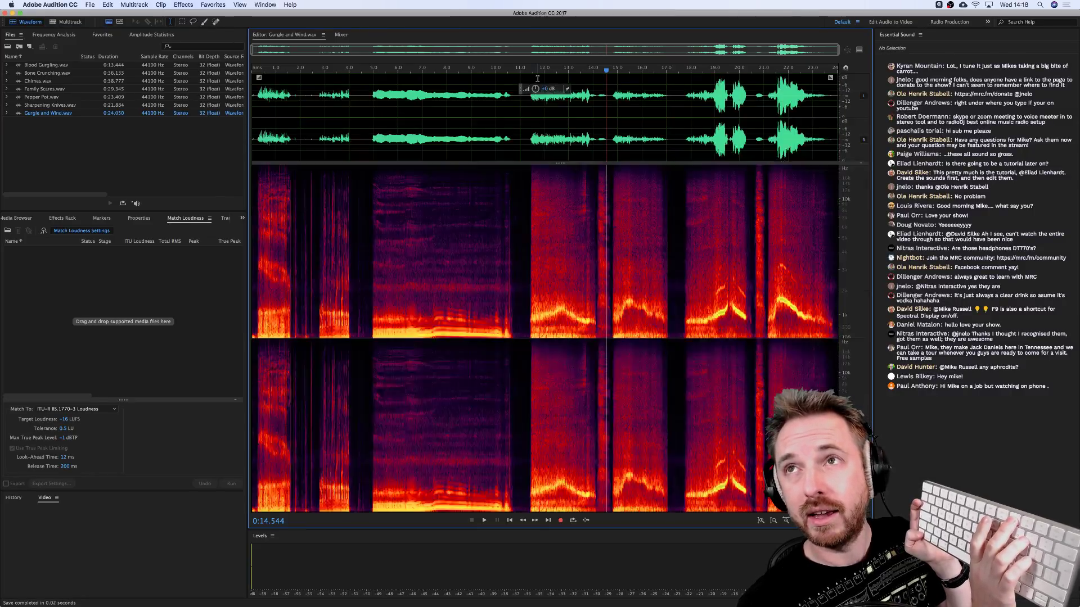
pyautogui.hotkey('shift', 'd')
pyautogui.hotkey('shift', 'd')
pyautogui.hotkey('shift', 'd')
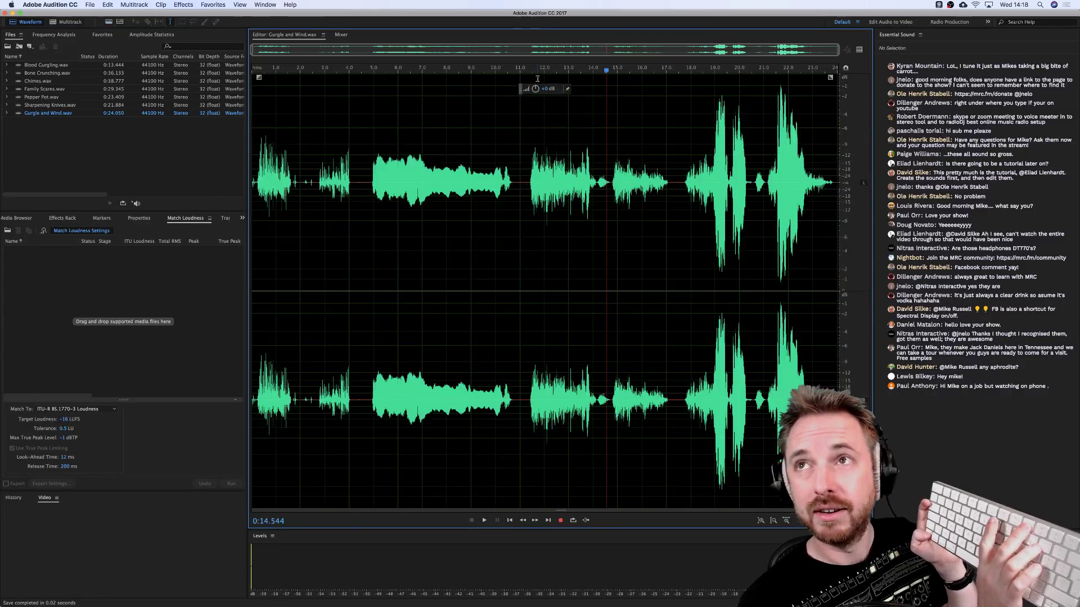
pyautogui.hotkey('shift', 'd')
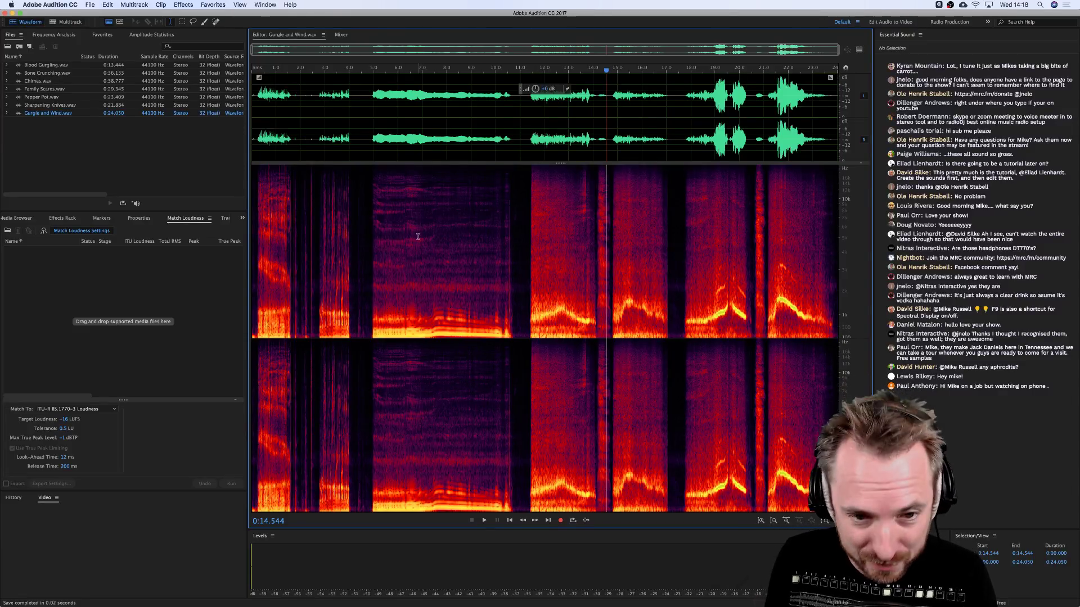
pyautogui.click(341, 130)
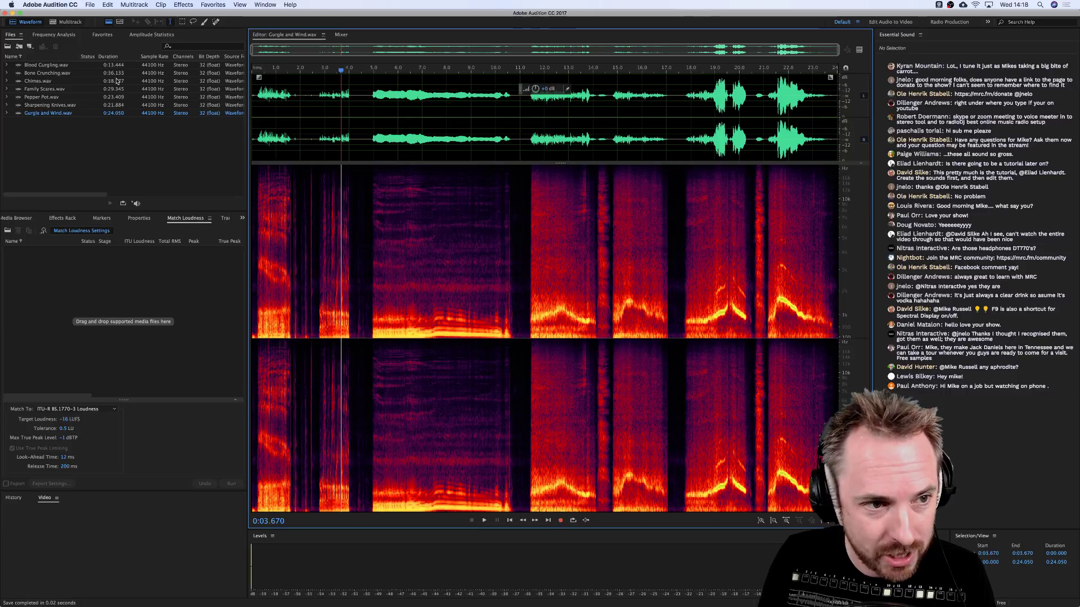
# Create a multitrack session named Spooky SFX in the Downloads folder using the MRC template.
pyautogui.click(70, 22)
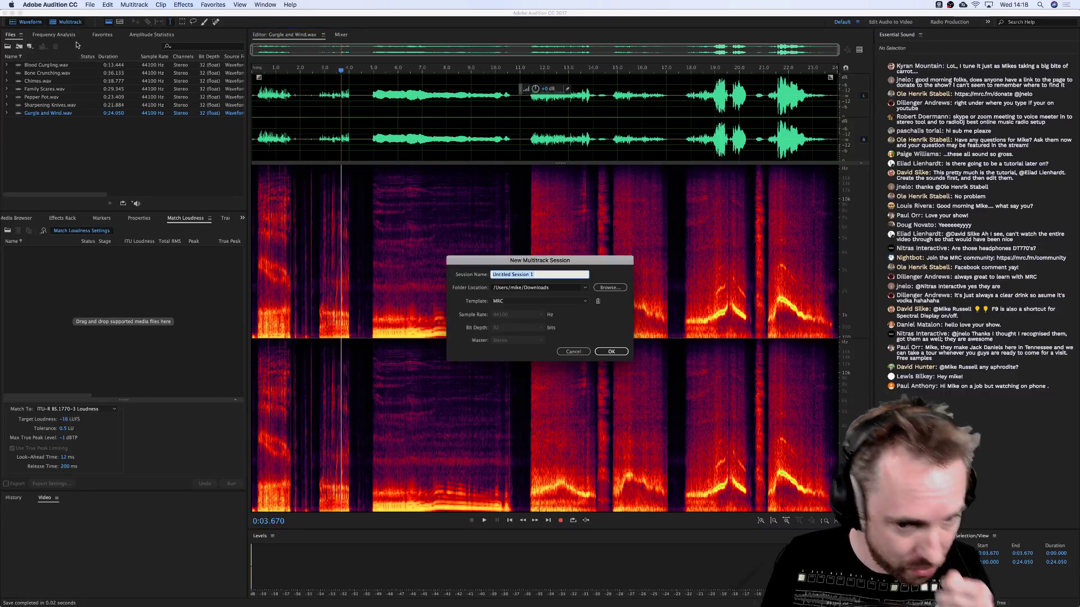
pyautogui.write('Spo')
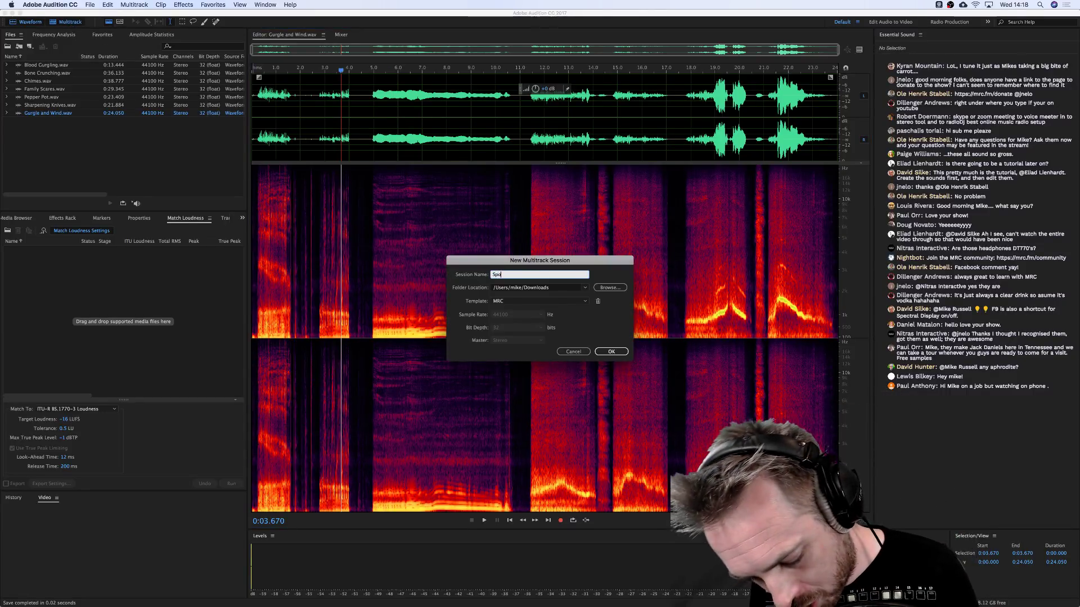
pyautogui.write('oky SFX')
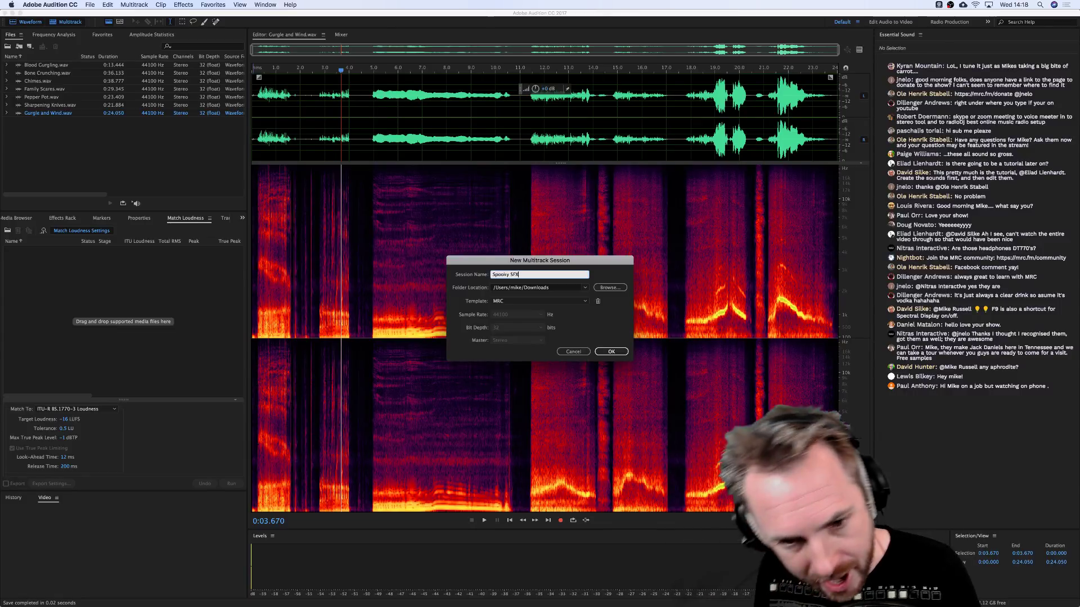
pyautogui.press('Return')
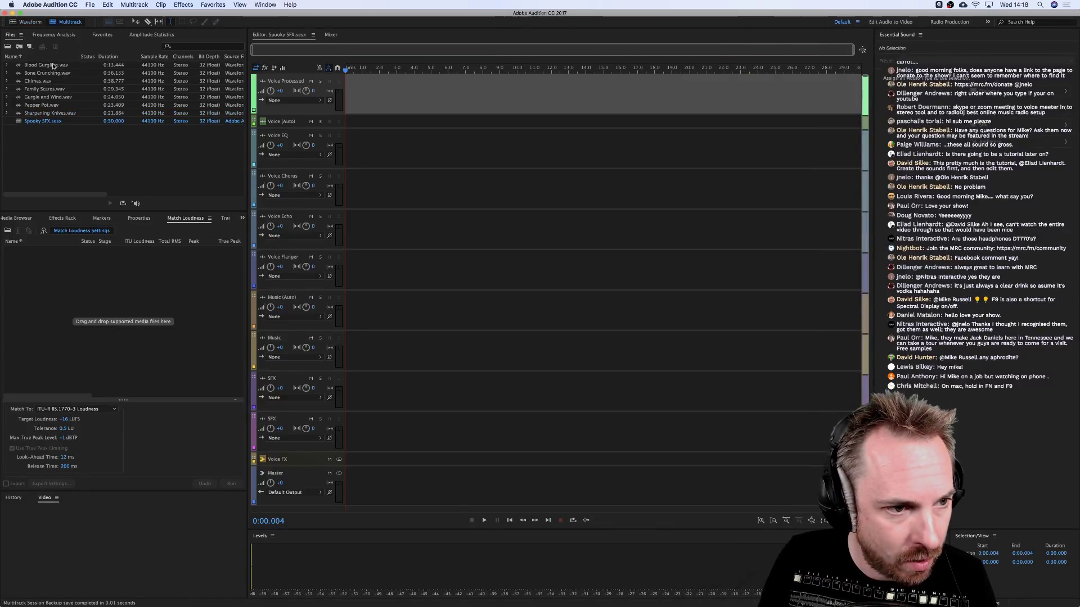
# Place Blood Gurgling.wav at the start of the Voice Processed track and audition its beginning and middle.
pyautogui.moveTo(53, 65); pyautogui.dragTo(349, 101)
pyautogui.click(350, 101)
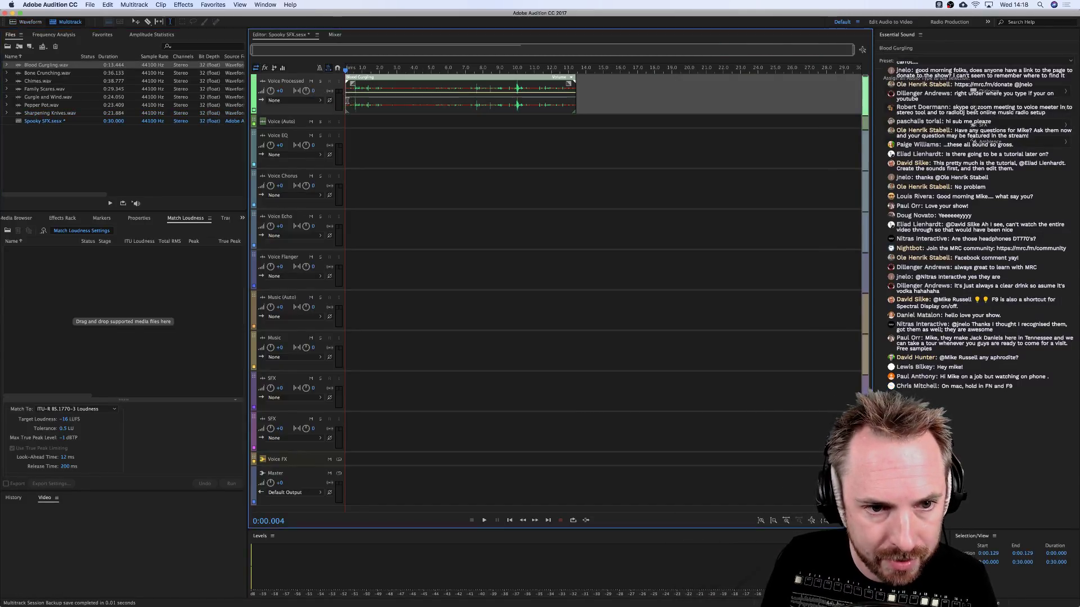
pyautogui.press('space')
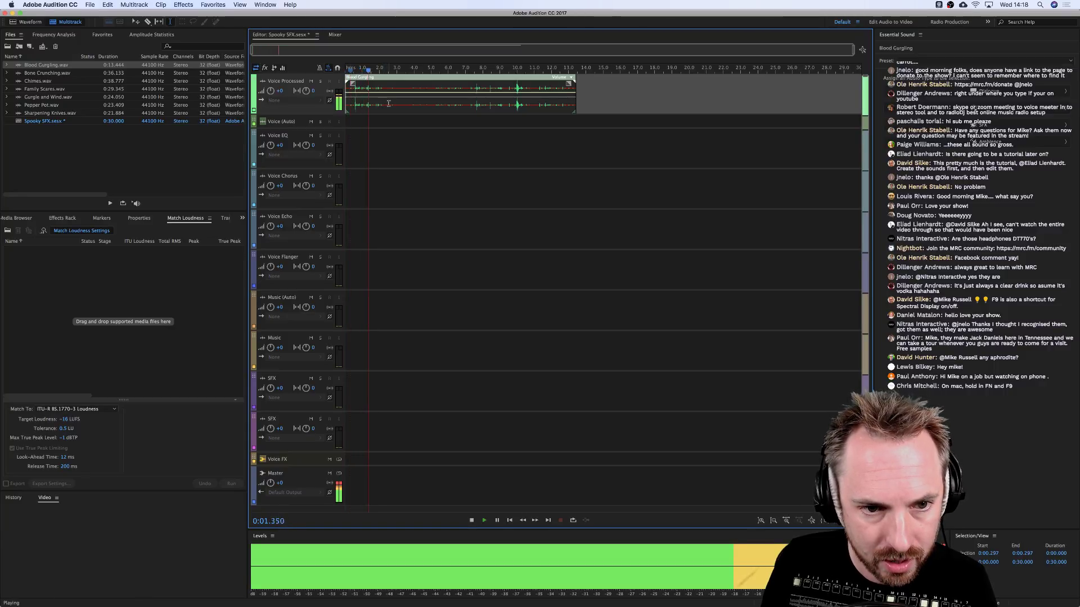
pyautogui.press('space')
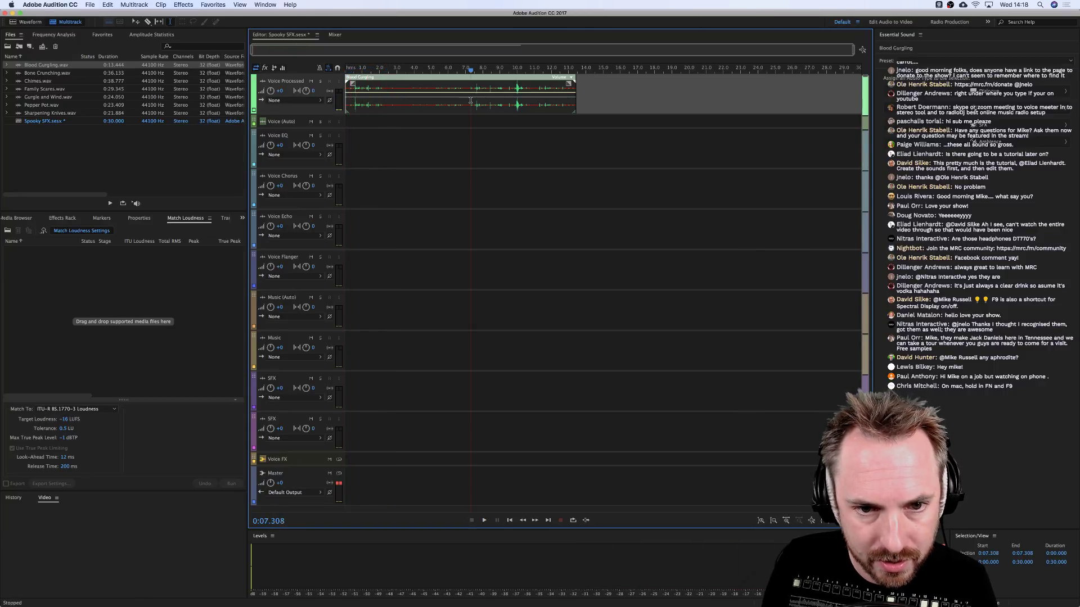
pyautogui.press('space')
pyautogui.press('space')
# Delete the Blood Gurgling audio from about 2.5 to 7.2 s and move the remaining clip up against the first part.
pyautogui.moveTo(471, 101); pyautogui.dragTo(387, 102)
pyautogui.press('Delete')
pyautogui.click(455, 114)
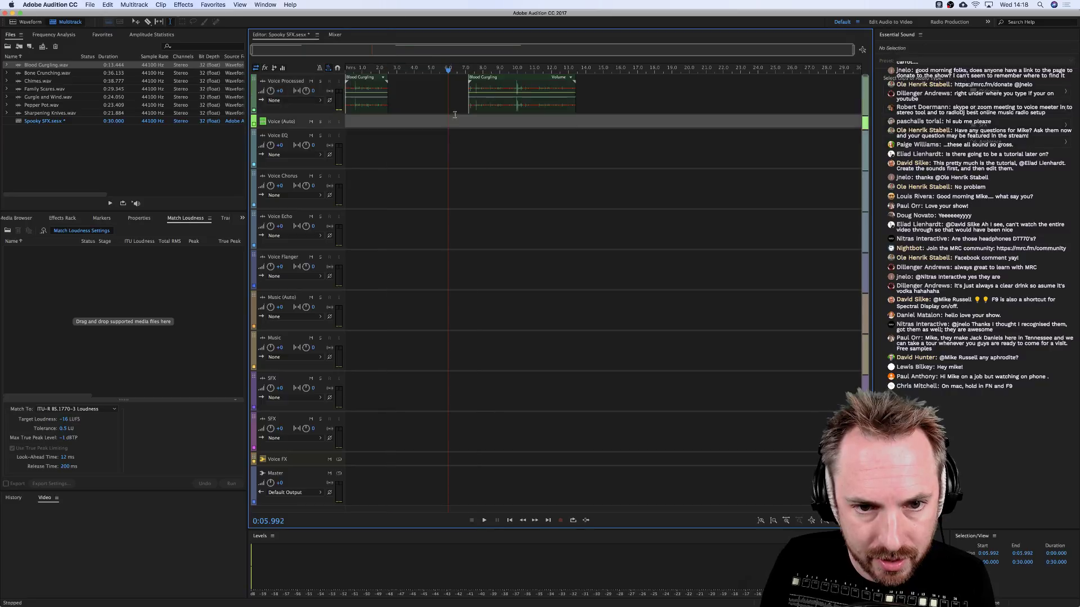
pyautogui.moveTo(518, 105); pyautogui.dragTo(438, 105)
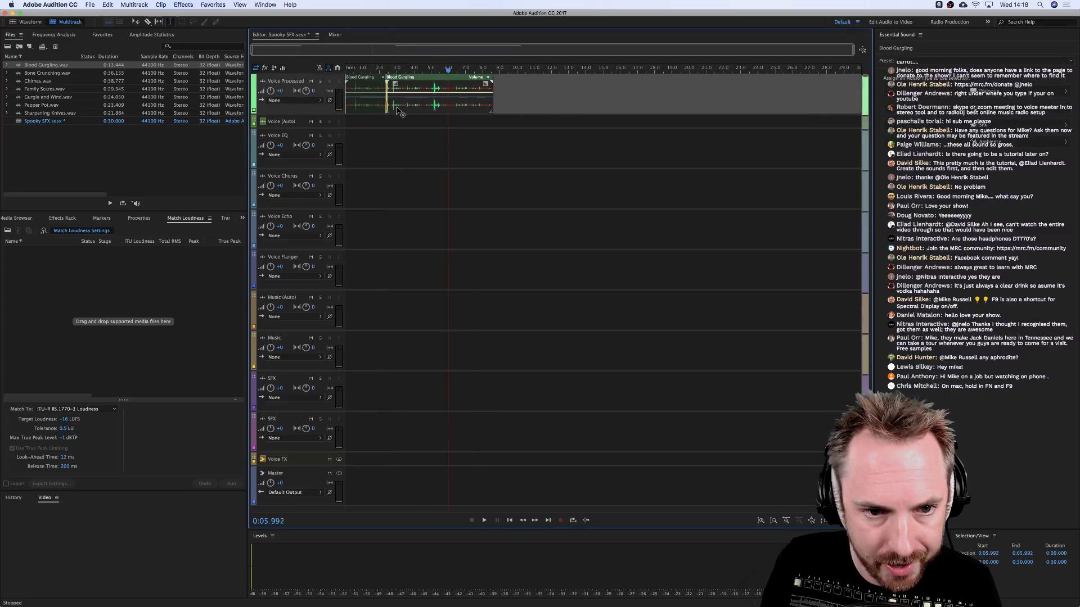
# Trim the end of the second Blood Gurgling clip to about 8.3 s, auditioning it from about 4.8 and 7.7 s.
pyautogui.click(428, 106)
pyautogui.press('space')
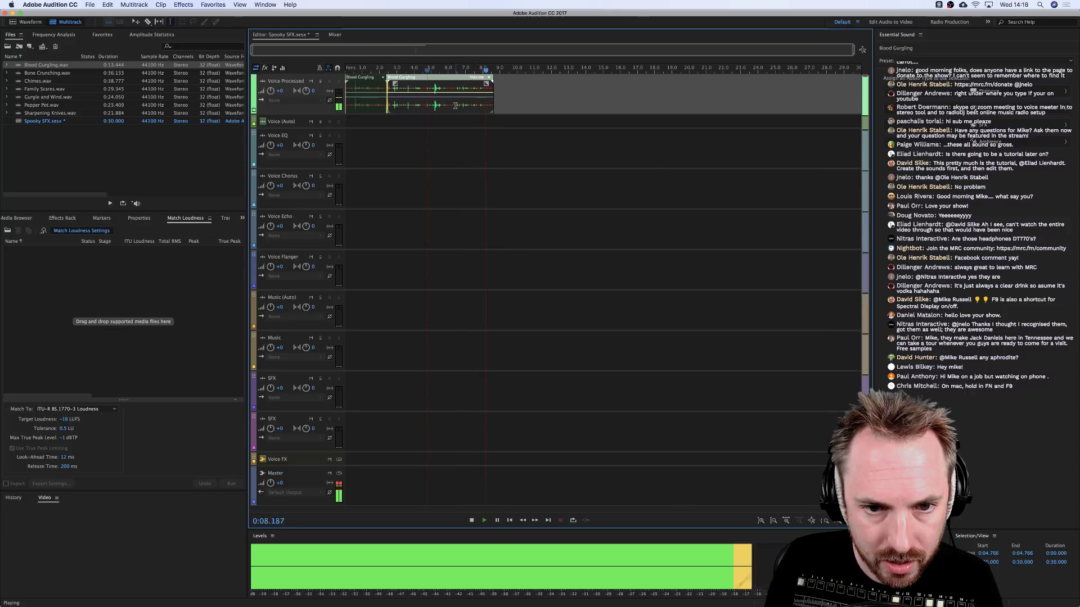
pyautogui.press('space')
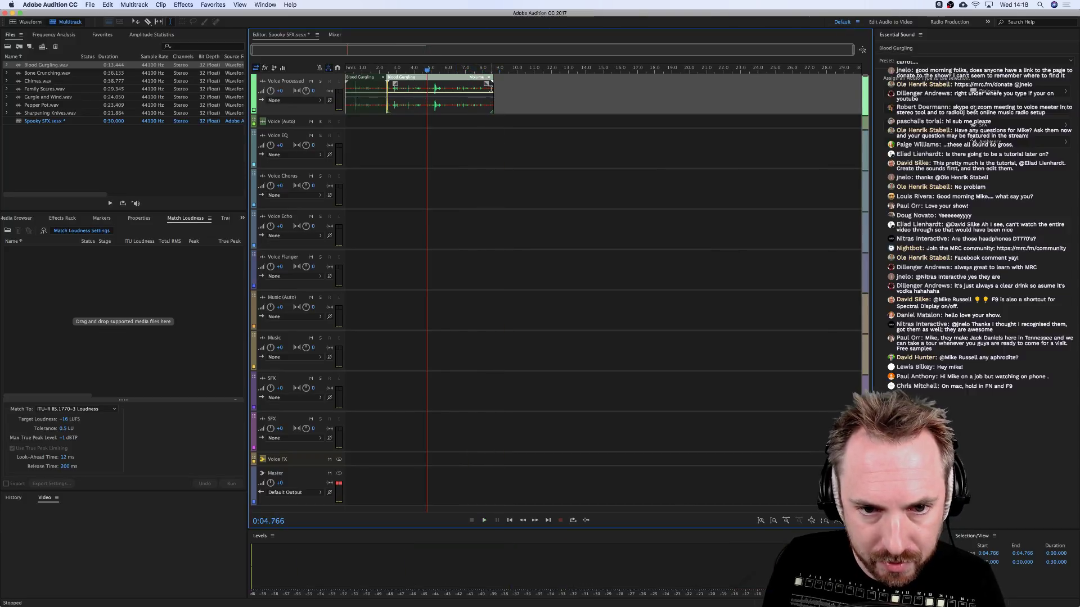
pyautogui.moveTo(491, 88); pyautogui.dragTo(487, 89)
pyautogui.click(477, 107)
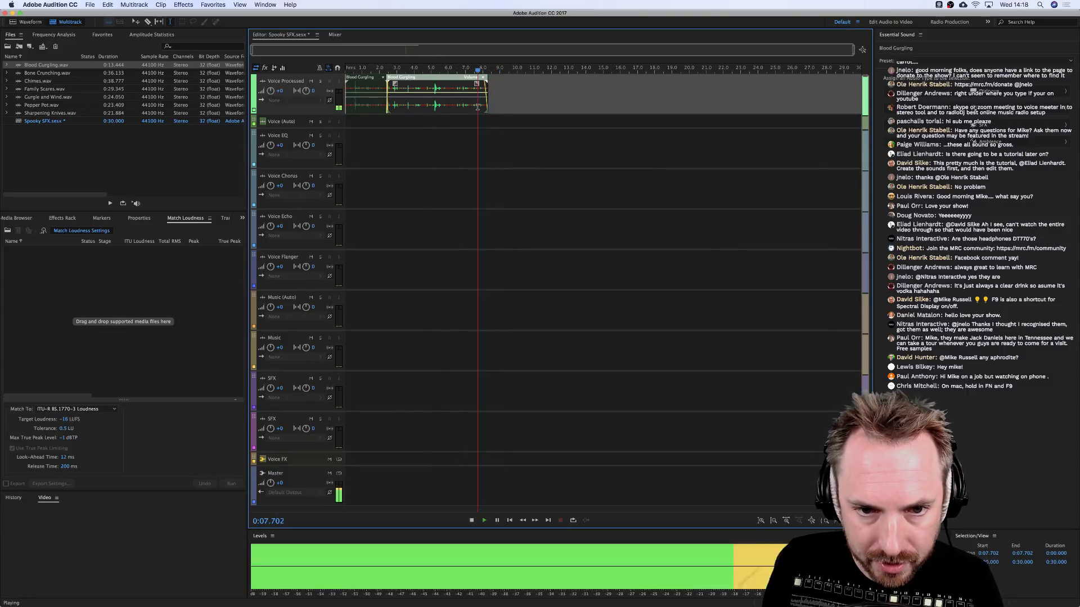
# Trim the second Blood Gurgling clip's end to about 8.1 s and the first clip's start to about 0.27 s.
pyautogui.press('space')
pyautogui.press('space')
pyautogui.moveTo(487, 90); pyautogui.dragTo(483, 90)
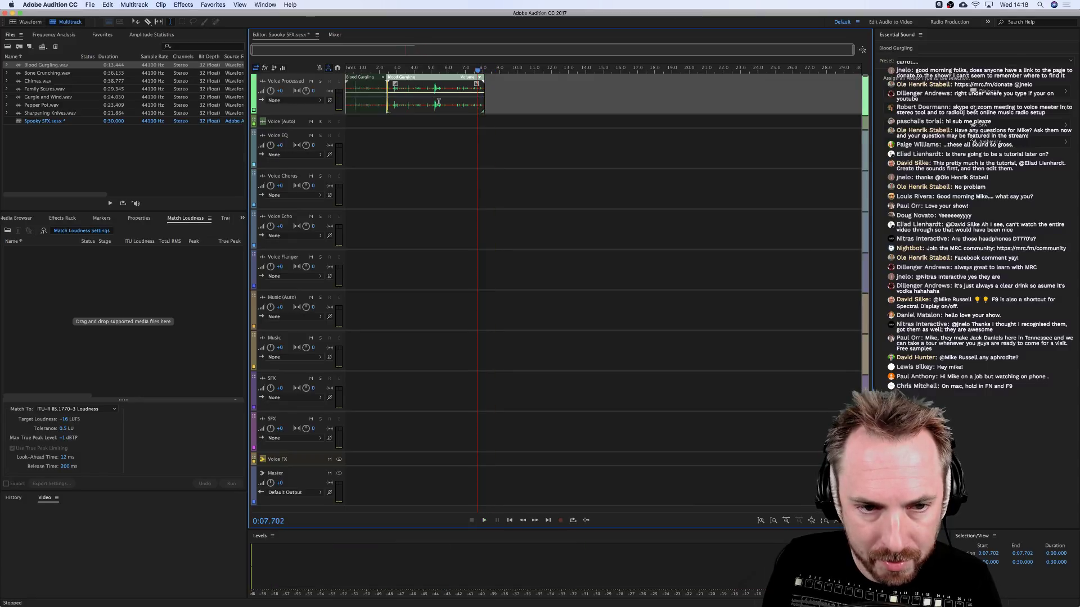
pyautogui.moveTo(351, 103); pyautogui.dragTo(355, 104)
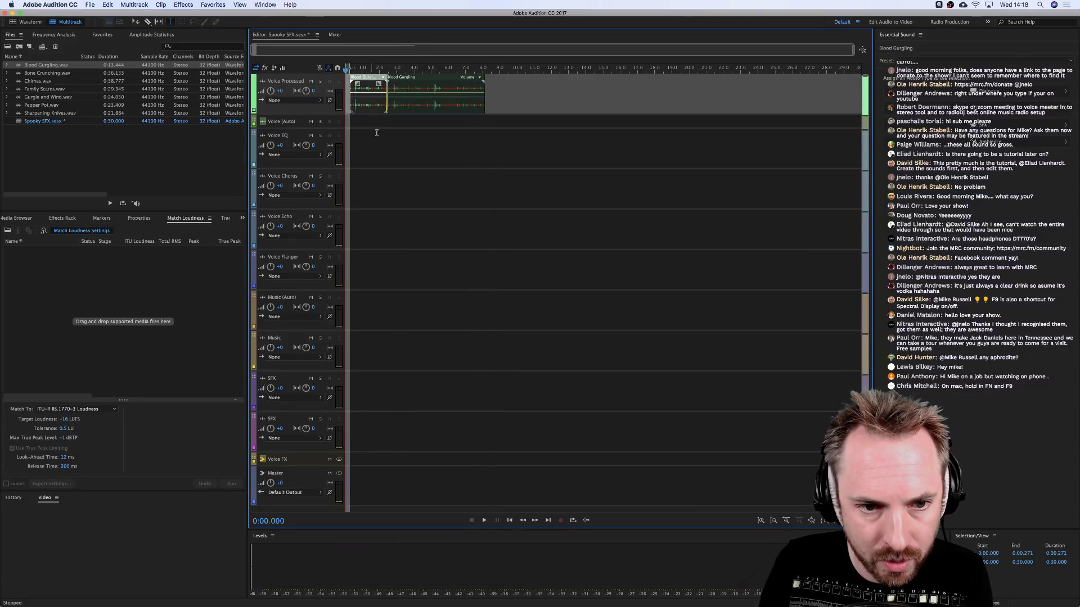
pyautogui.click(380, 132)
pyautogui.click(354, 82)
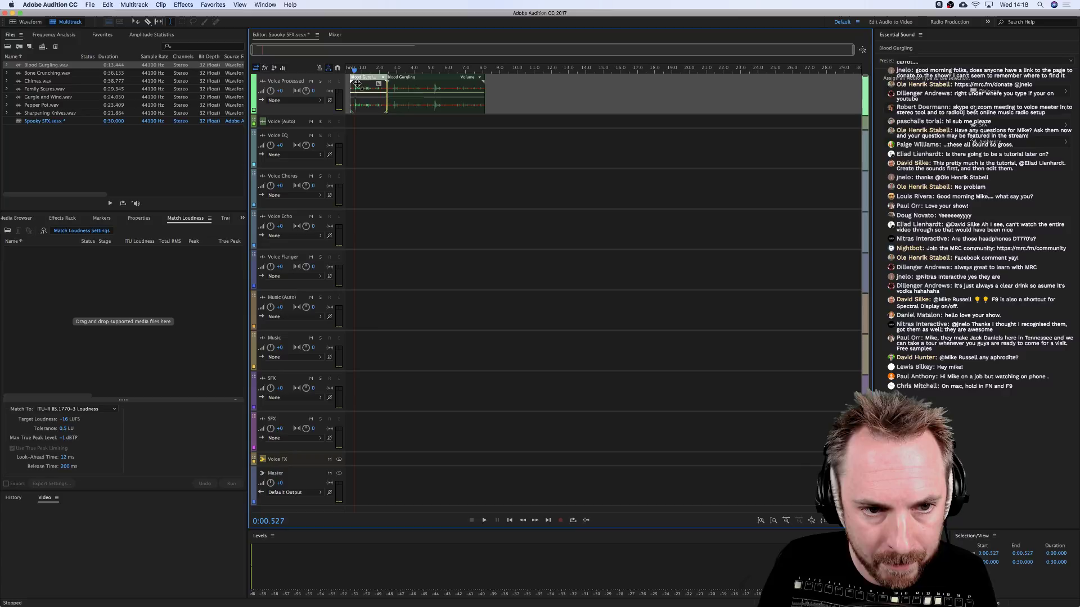
pyautogui.click(356, 144)
pyautogui.click(361, 105)
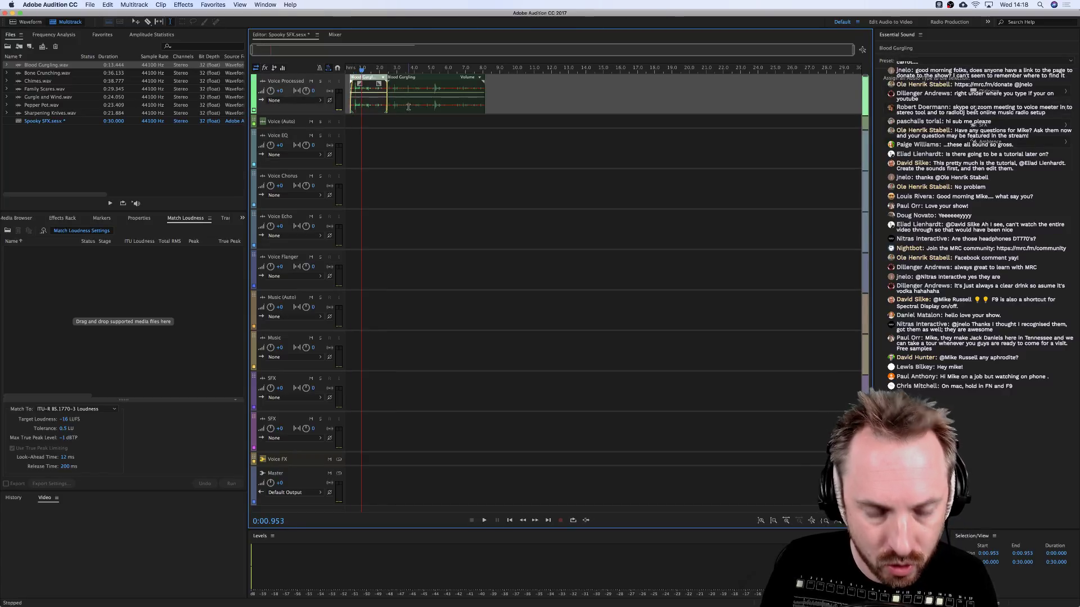
# Bounce only the two selected Blood Gurgling clips to a new track, and delete the original clips from the Voice Processed track.
pyautogui.keyDown('super'); pyautogui.click(408, 110); pyautogui.keyUp('super')
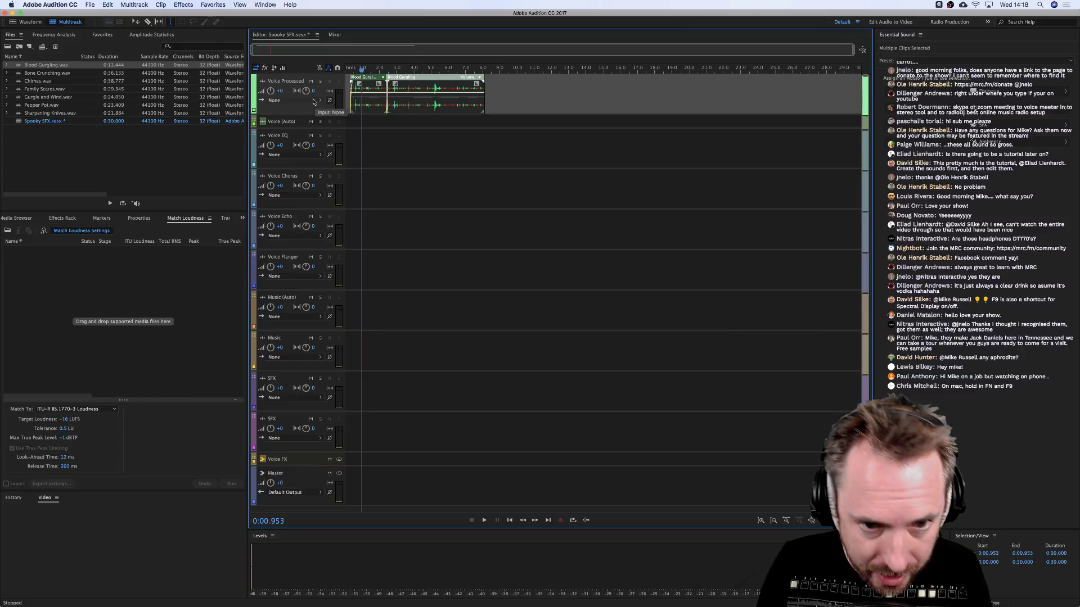
pyautogui.click(144, 7)
pyautogui.moveTo(186, 41)
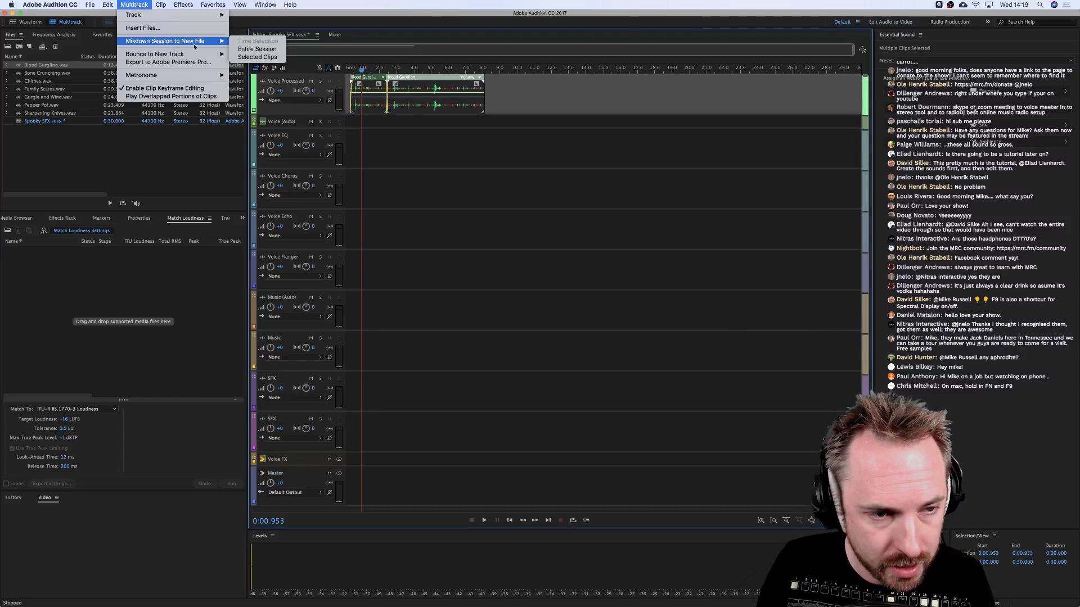
pyautogui.moveTo(224, 55)
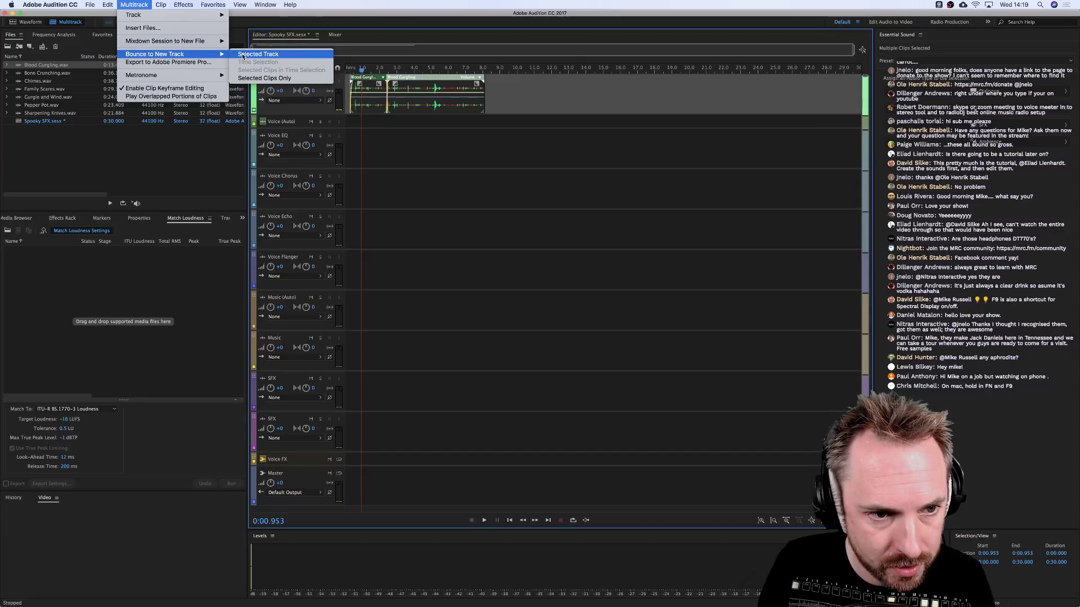
pyautogui.click(252, 78)
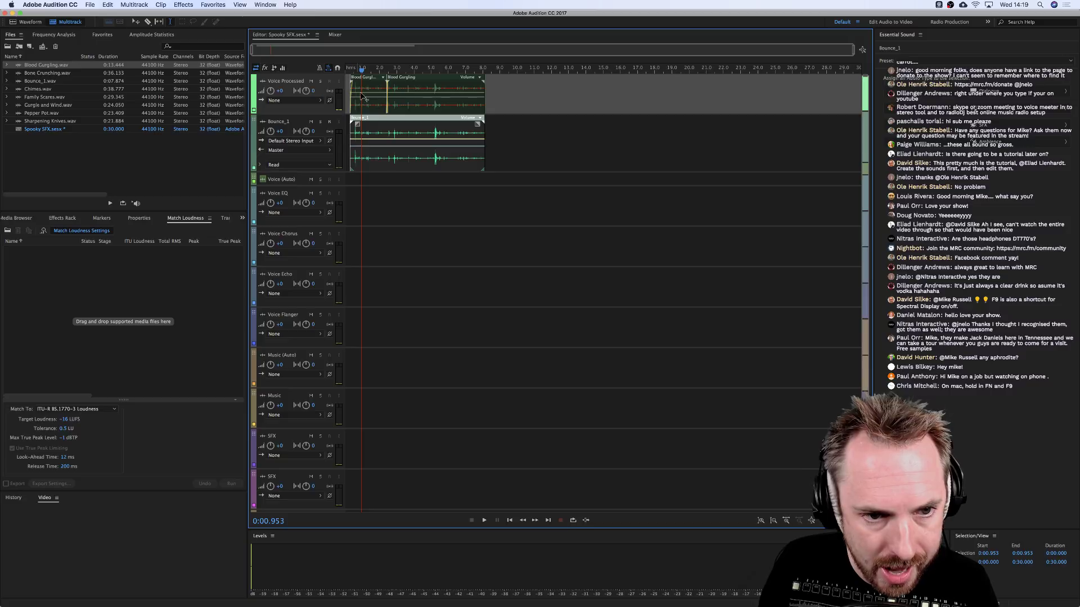
pyautogui.press('Delete')
pyautogui.click(376, 141)
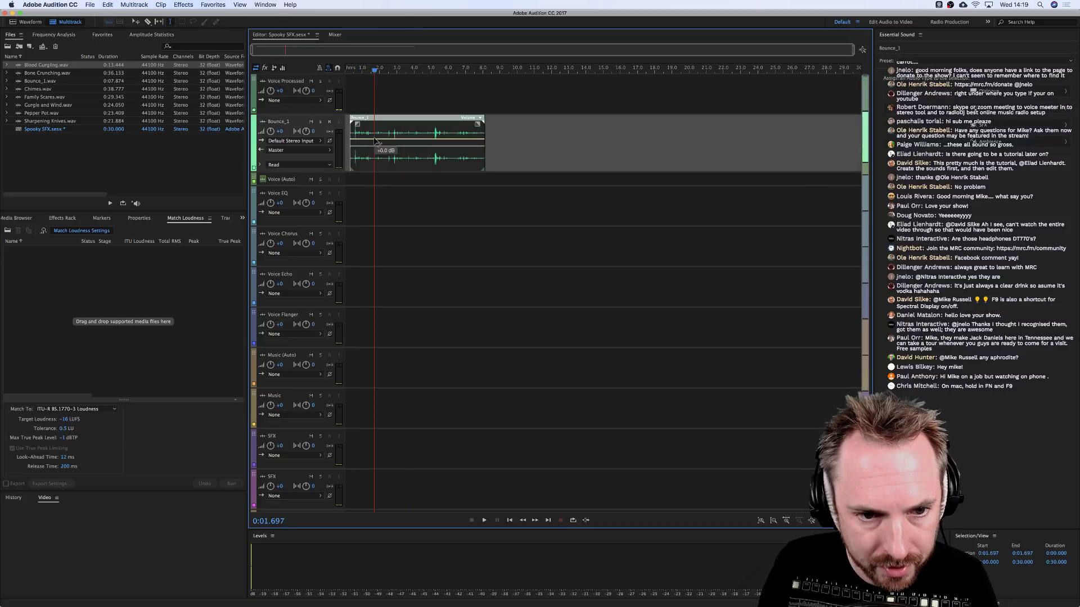
# Open the bounced clip in the waveform editor and capture a noise print from the quiet gap at about 4.47 to 4.76 s.
pyautogui.doubleClick(380, 131)
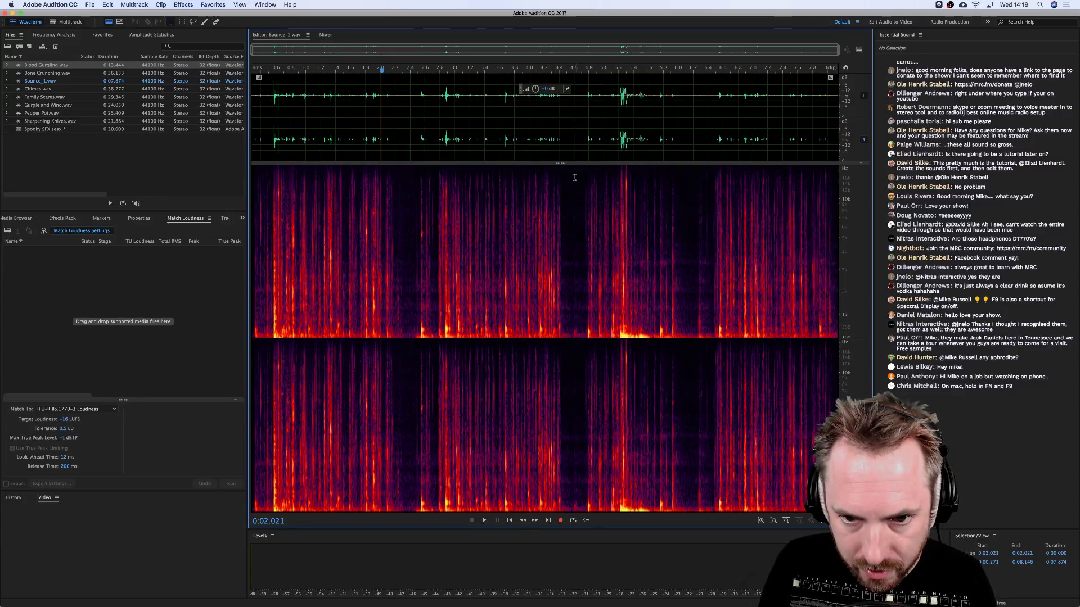
pyautogui.moveTo(566, 144)
pyautogui.mouseDown()
pyautogui.moveTo(585, 139)
pyautogui.moveTo(563, 147)
pyautogui.mouseUp()
pyautogui.press('space')
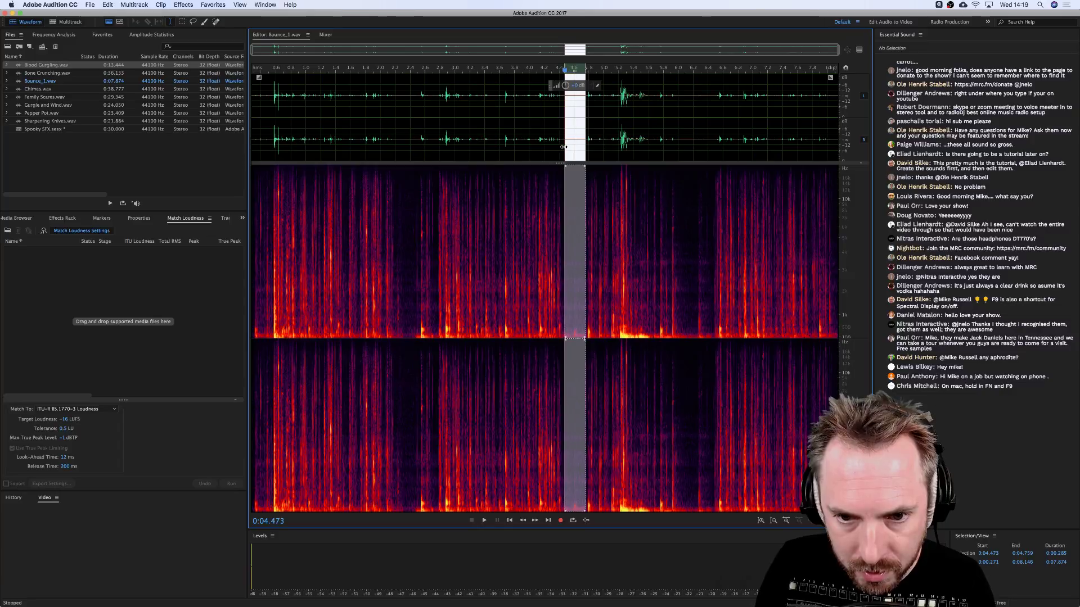
pyautogui.click(186, 4)
pyautogui.moveTo(278, 143)
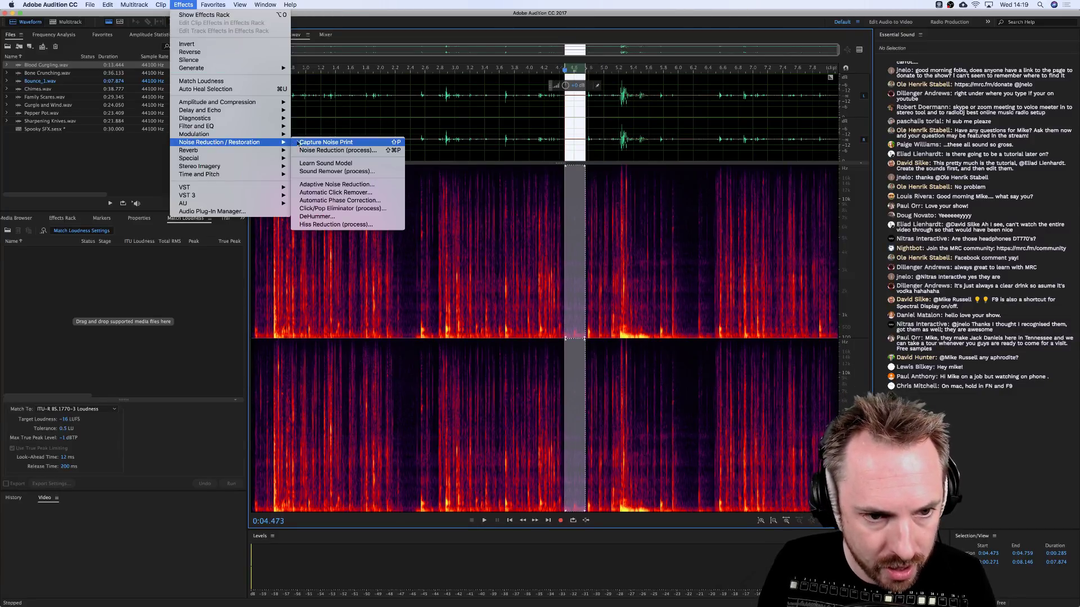
pyautogui.click(326, 143)
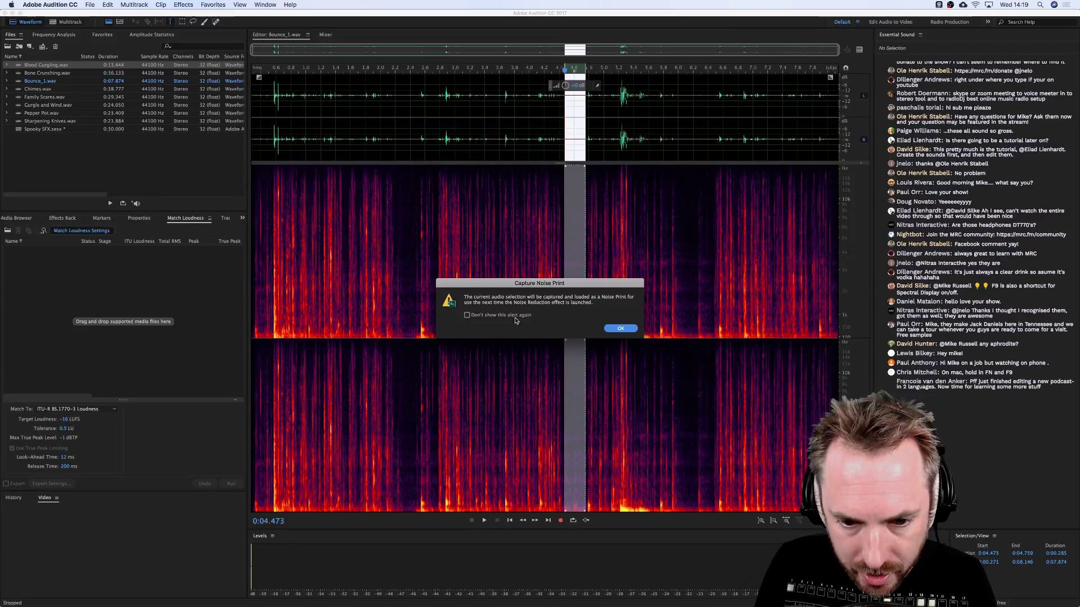
pyautogui.click(620, 328)
# Open the Noise Reduction process for the entire bounced file and preview it from the start and from about 5.2 s.
pyautogui.press('super+a')
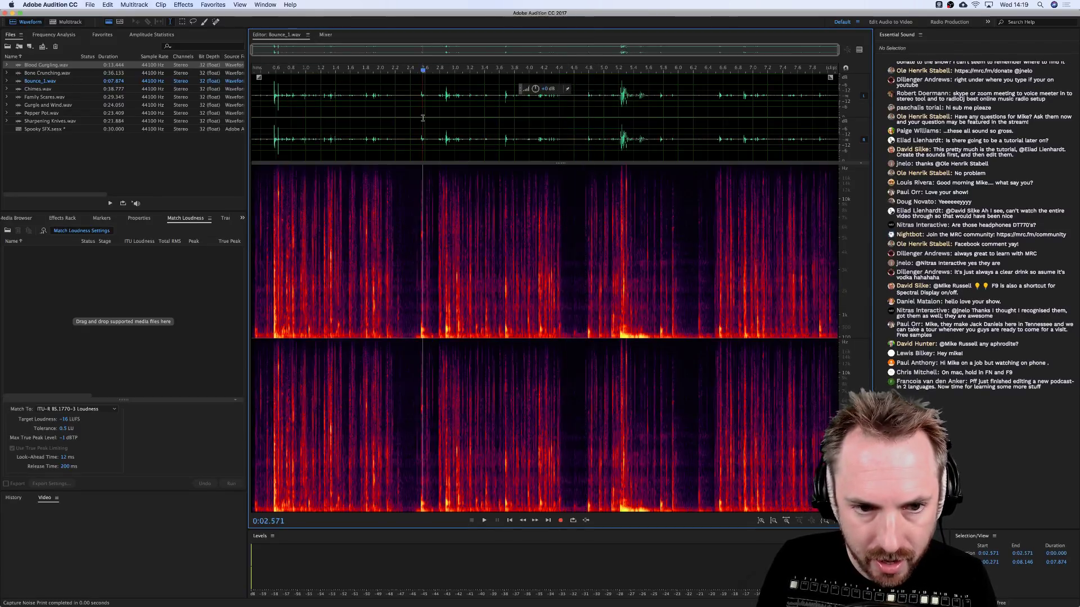
pyautogui.click(185, 5)
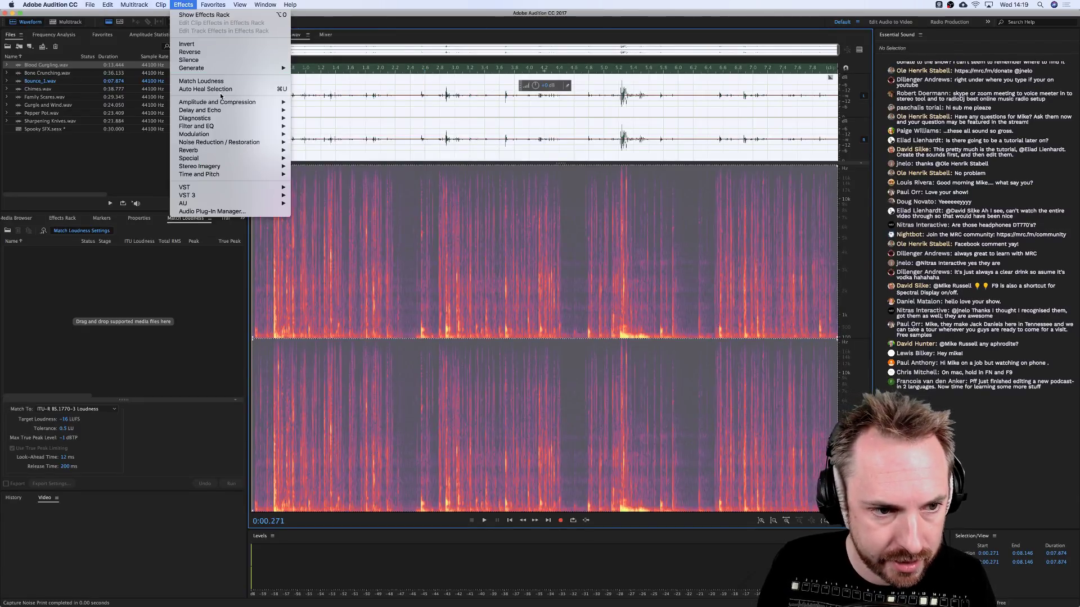
pyautogui.moveTo(241, 146)
pyautogui.click(337, 150)
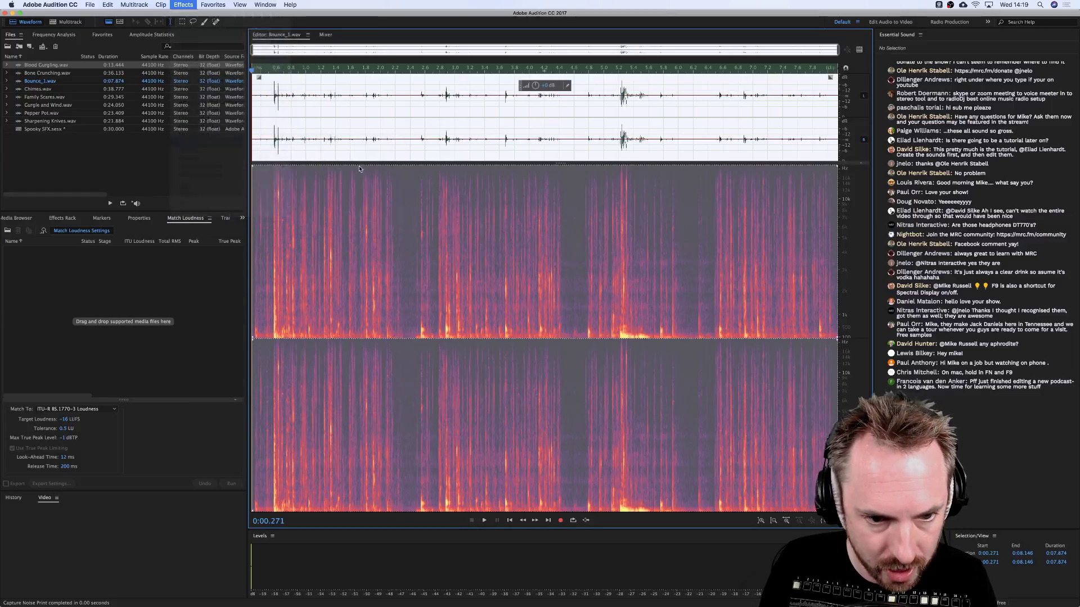
pyautogui.press('space')
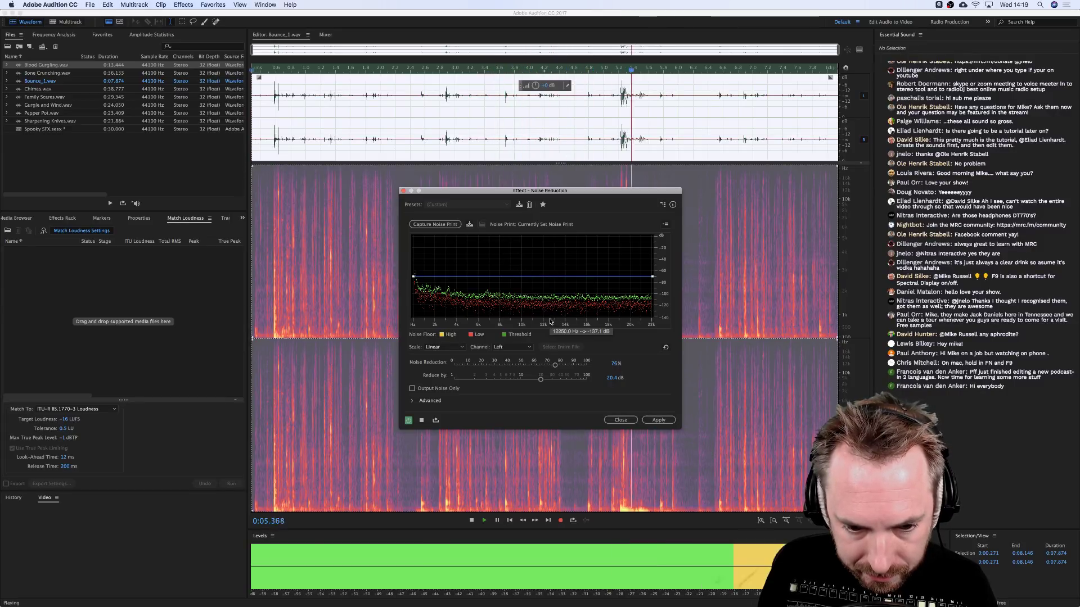
pyautogui.press('space')
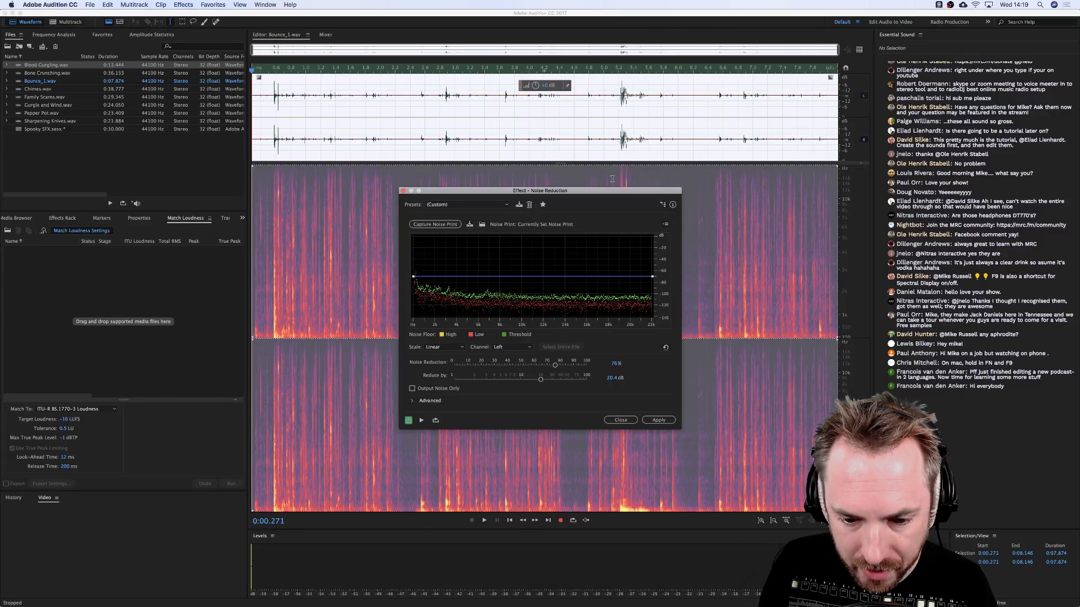
pyautogui.click(620, 127)
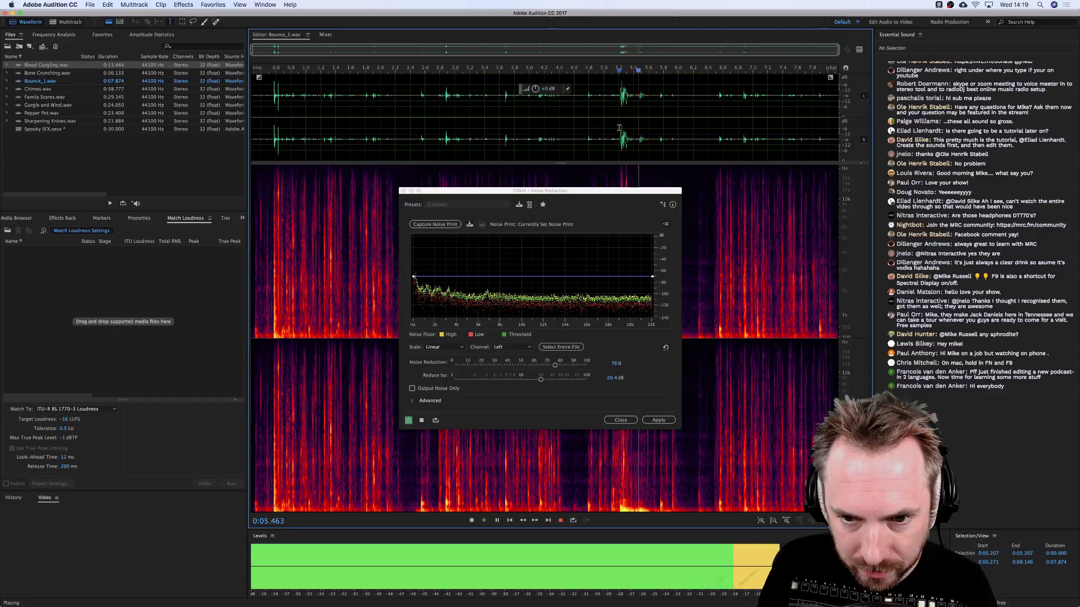
pyautogui.doubleClick(619, 127)
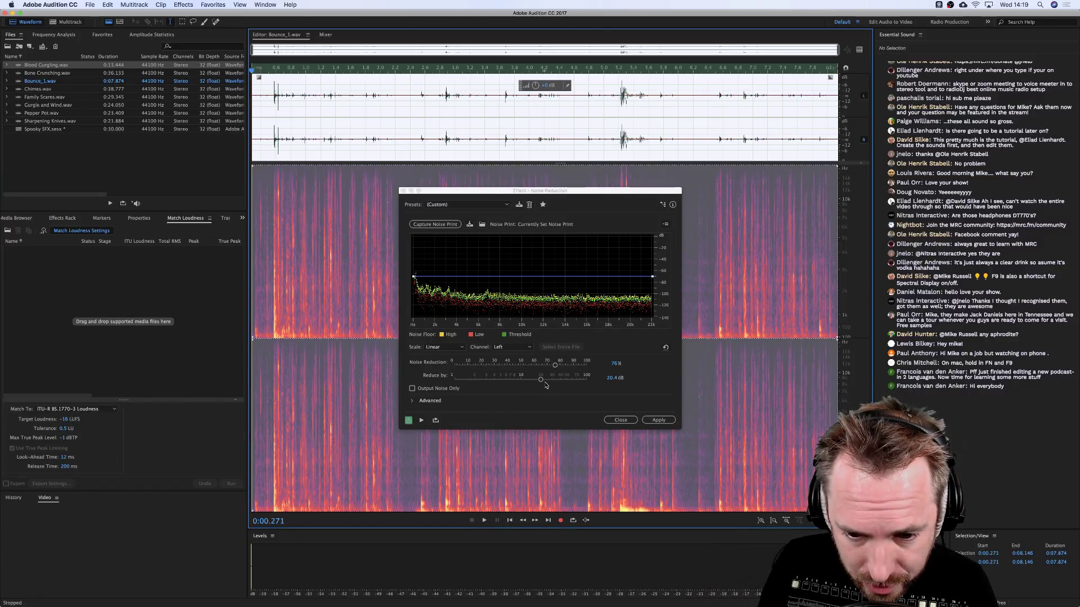
# Set the noise reduction's Reduce by amount to 31.2 dB, preview the result and apply it to the whole file.
pyautogui.moveTo(541, 381); pyautogui.dragTo(521, 383)
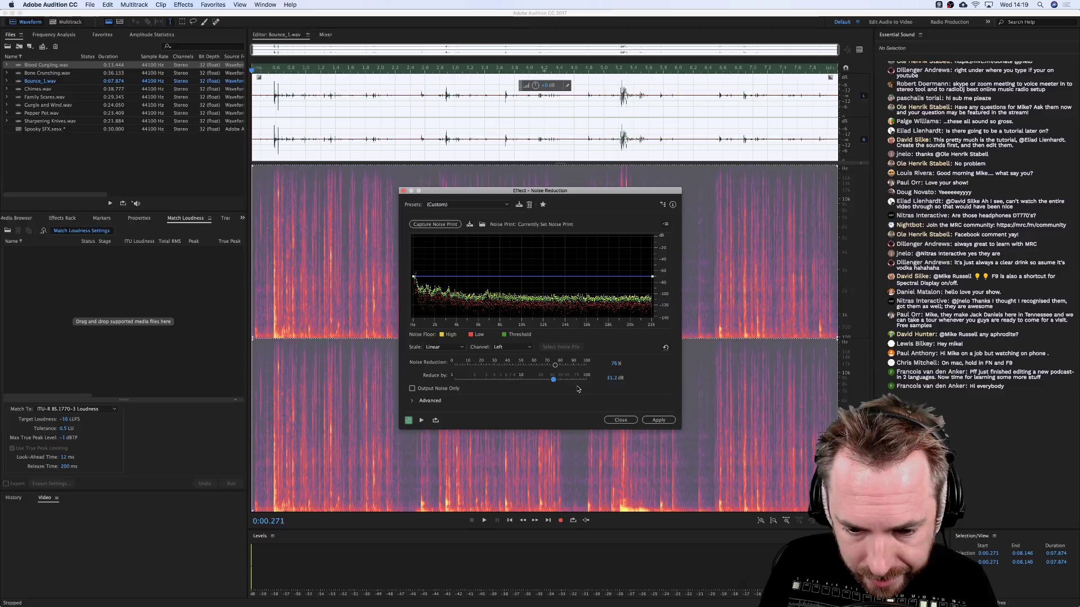
pyautogui.press('space')
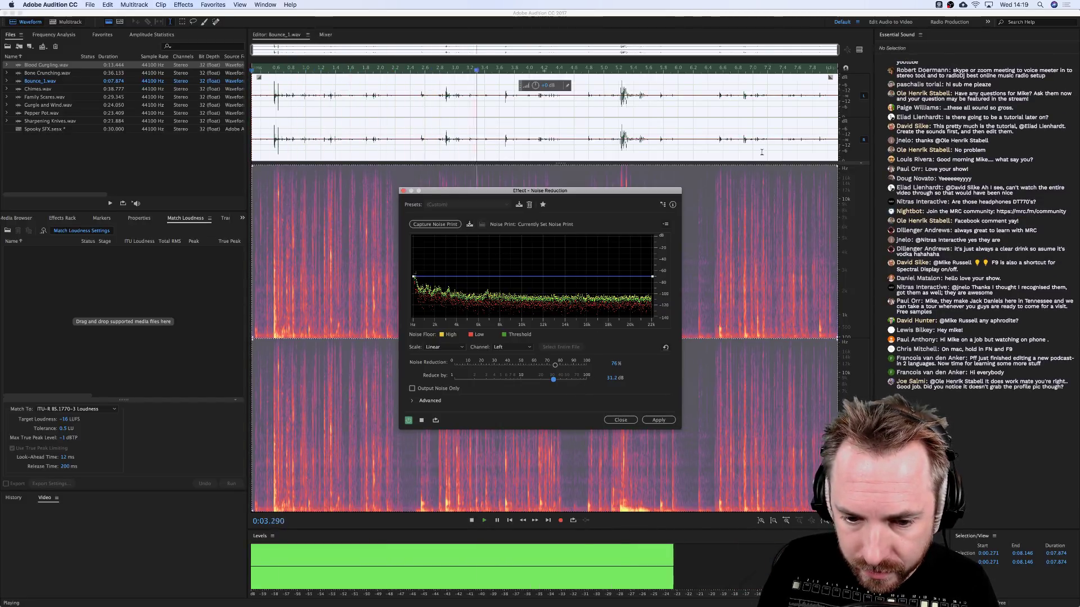
pyautogui.click(658, 420)
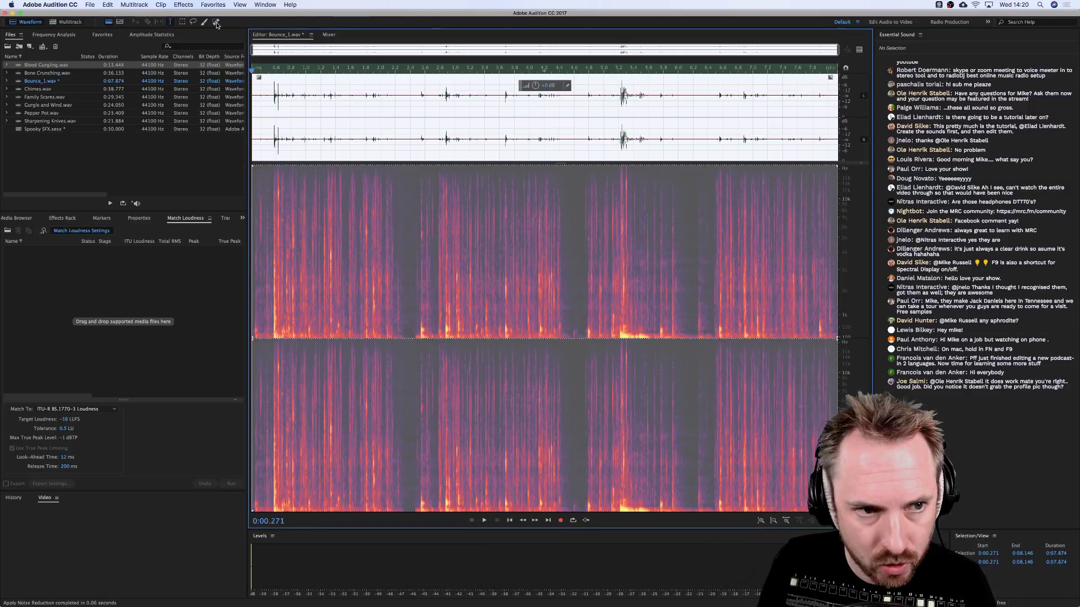
# Apply a second Noise Reduction pass with the same settings to the whole file and audition its beginning.
pyautogui.click(184, 5)
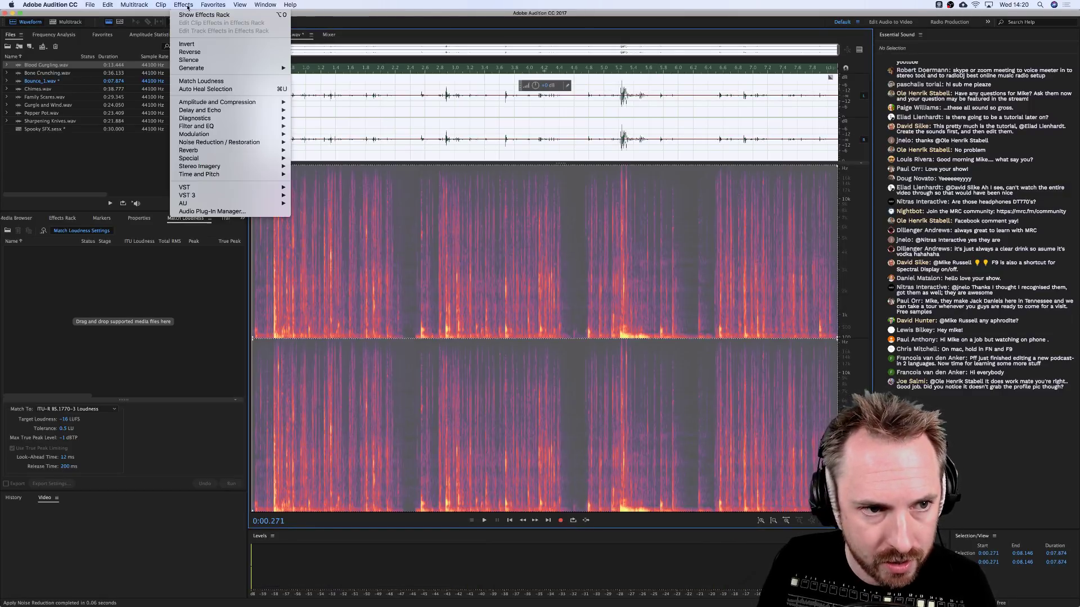
pyautogui.moveTo(270, 142)
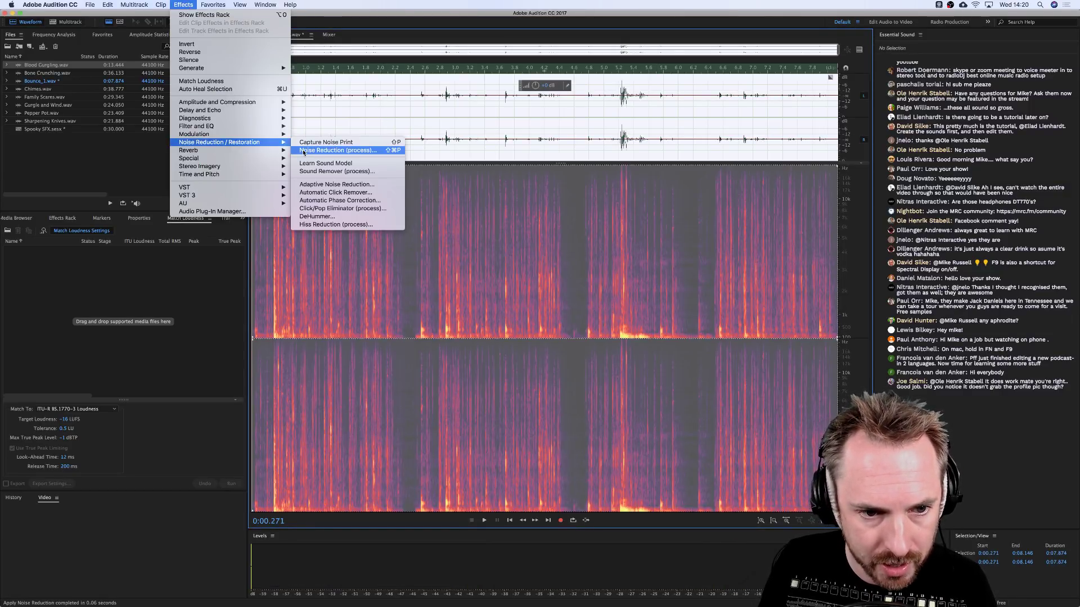
pyautogui.click(303, 151)
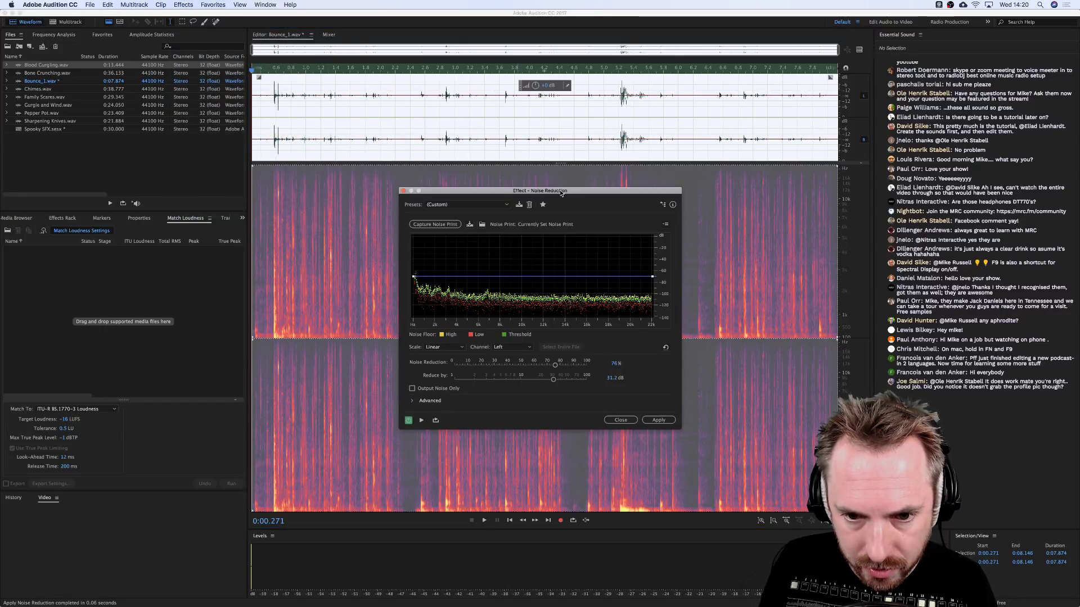
pyautogui.moveTo(561, 193); pyautogui.dragTo(552, 190)
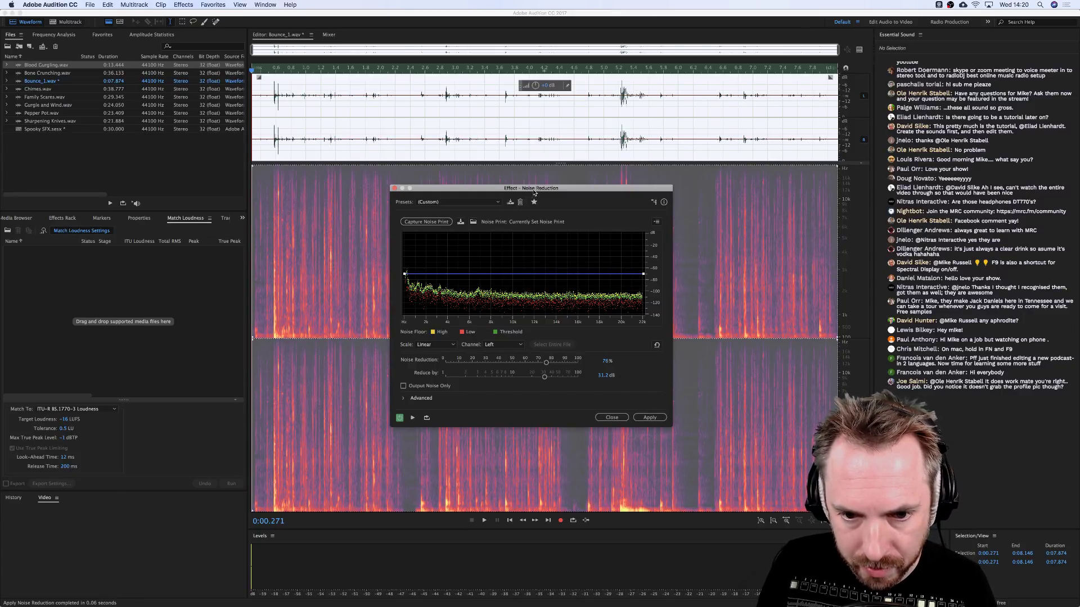
pyautogui.click(649, 419)
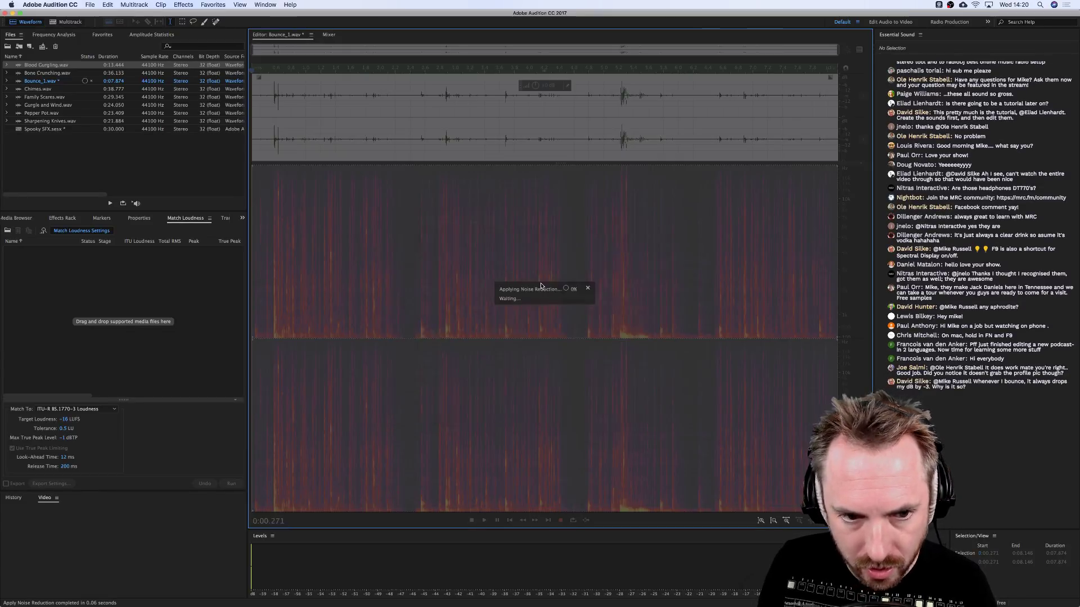
pyautogui.press('space')
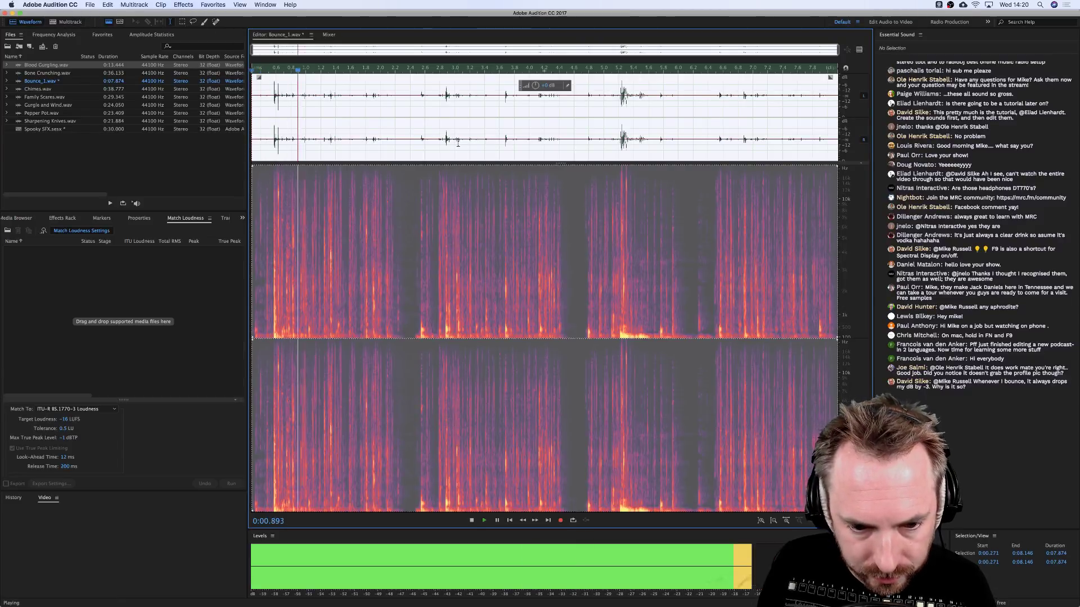
pyautogui.press('space')
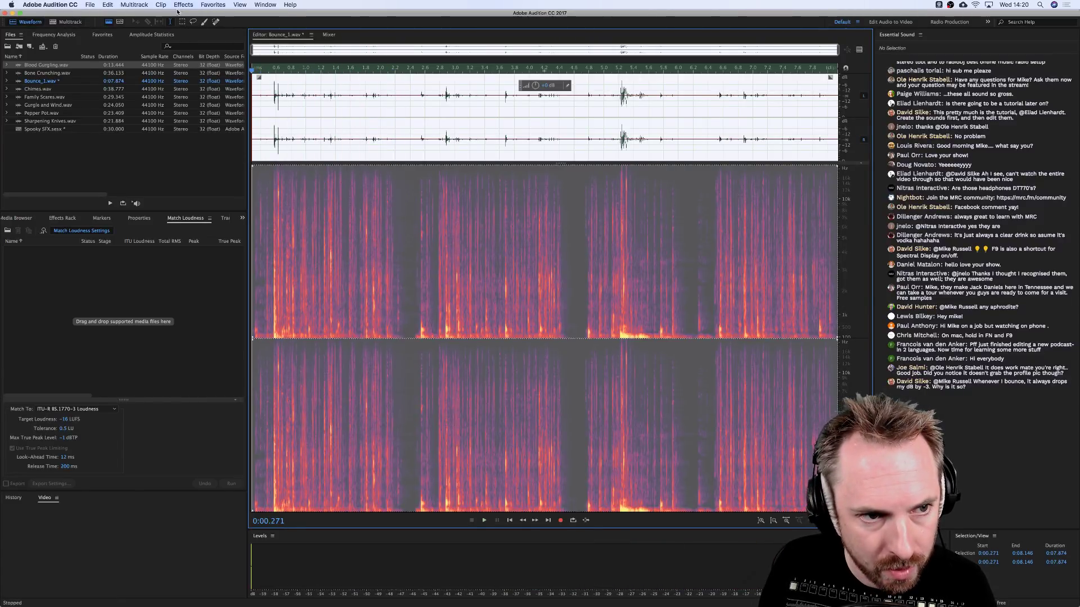
# Run Noise Reduction a third time on the whole file with the same settings and audition the result.
pyautogui.click(183, 4)
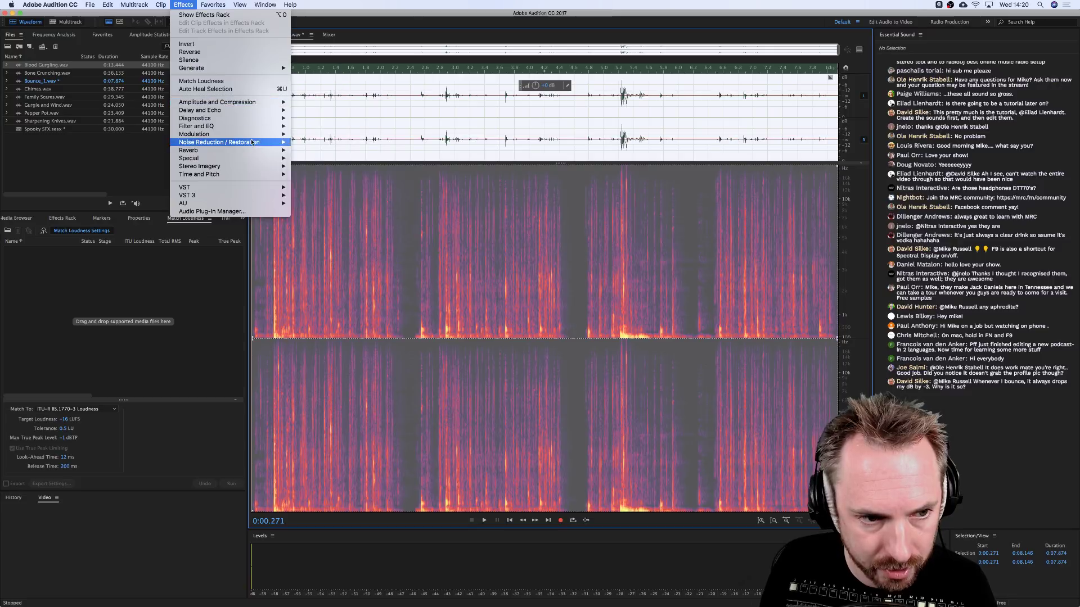
pyautogui.moveTo(259, 142)
pyautogui.click(329, 152)
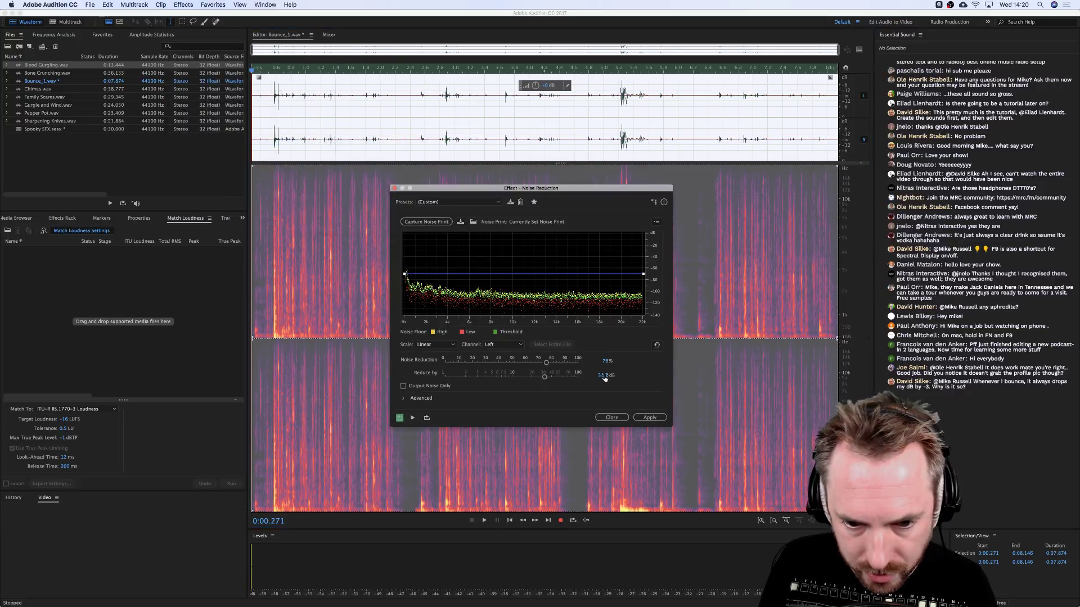
pyautogui.click(650, 418)
pyautogui.press('space')
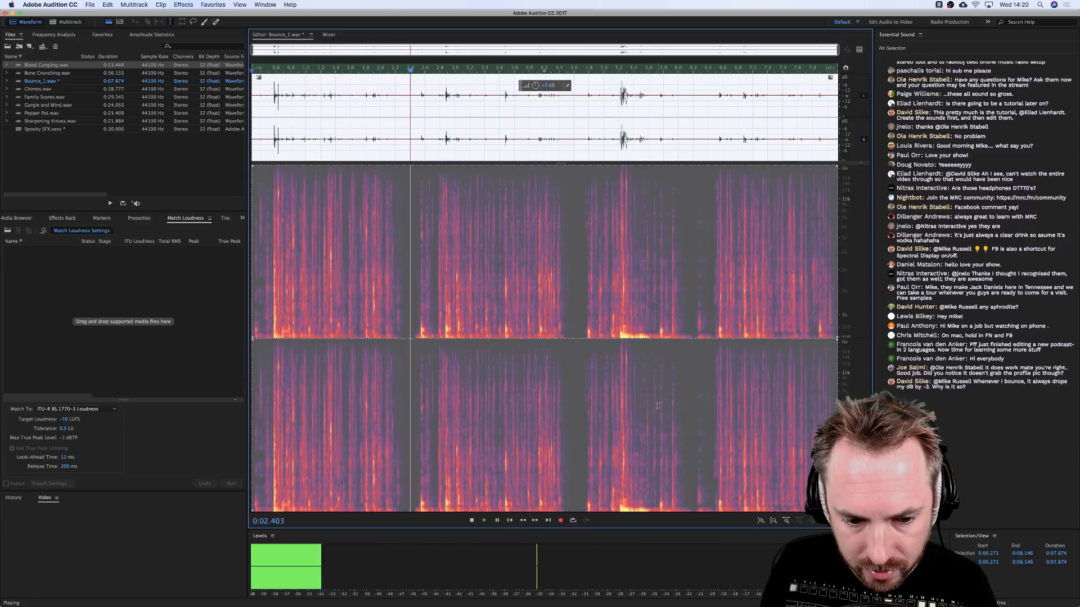
pyautogui.press('space')
# Clear the selection and examine the low-frequency burst between about 5.2 and 5.6 s in the spectral display.
pyautogui.moveTo(621, 69)
pyautogui.mouseDown()
pyautogui.moveTo(647, 69)
pyautogui.moveTo(620, 68)
pyautogui.mouseUp()
pyautogui.scroll(3, 621, 69)
pyautogui.hotkey('shift', 'd')
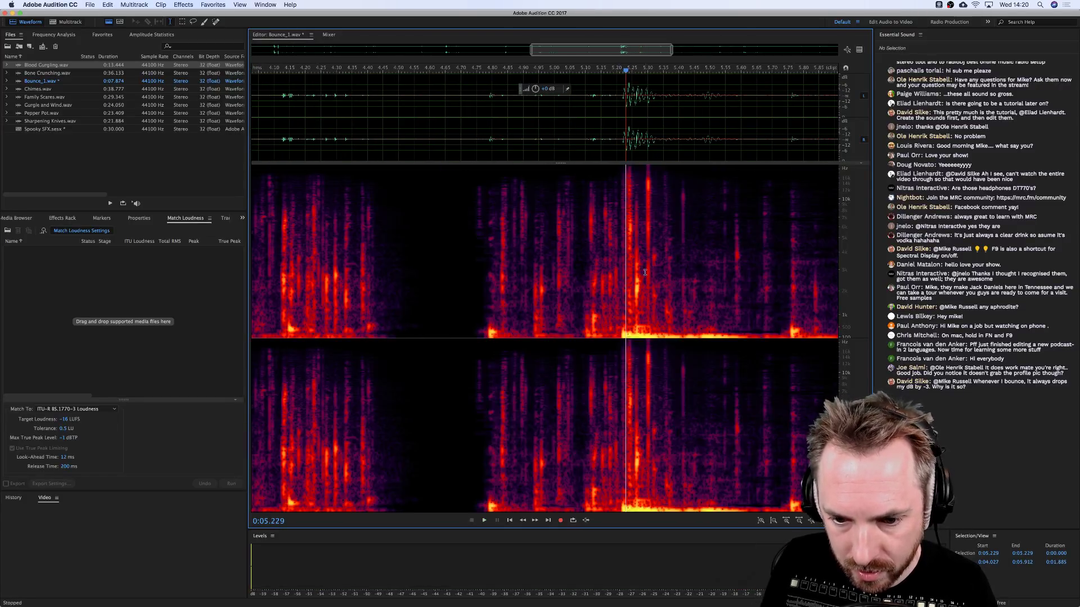
pyautogui.scroll(3, 645, 273)
pyautogui.hscroll(2, 645, 272)
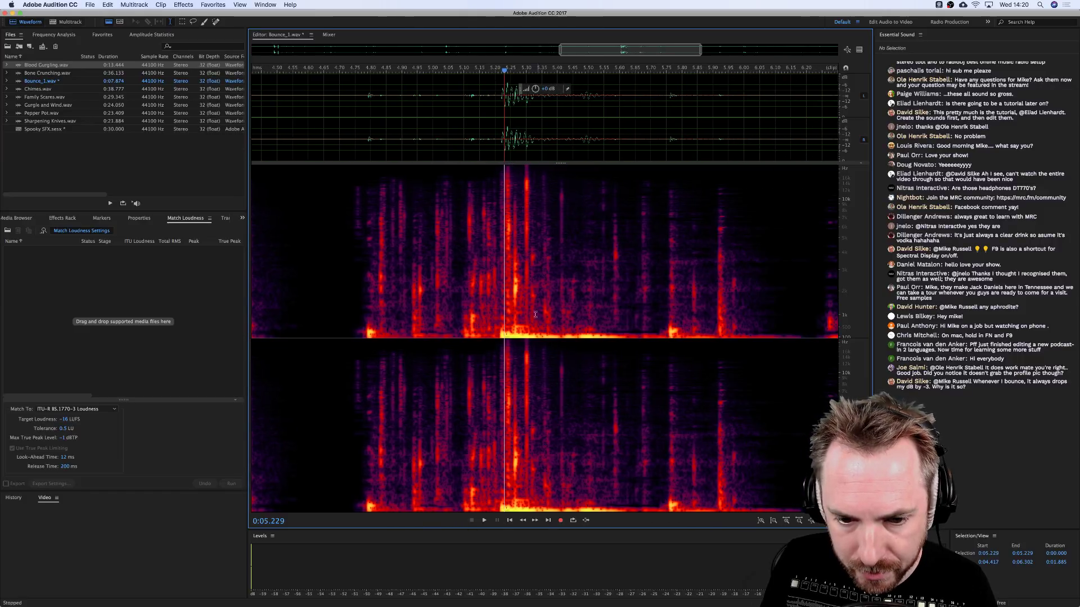
pyautogui.click(500, 334)
pyautogui.moveTo(530, 336); pyautogui.dragTo(608, 335)
pyautogui.click(615, 333)
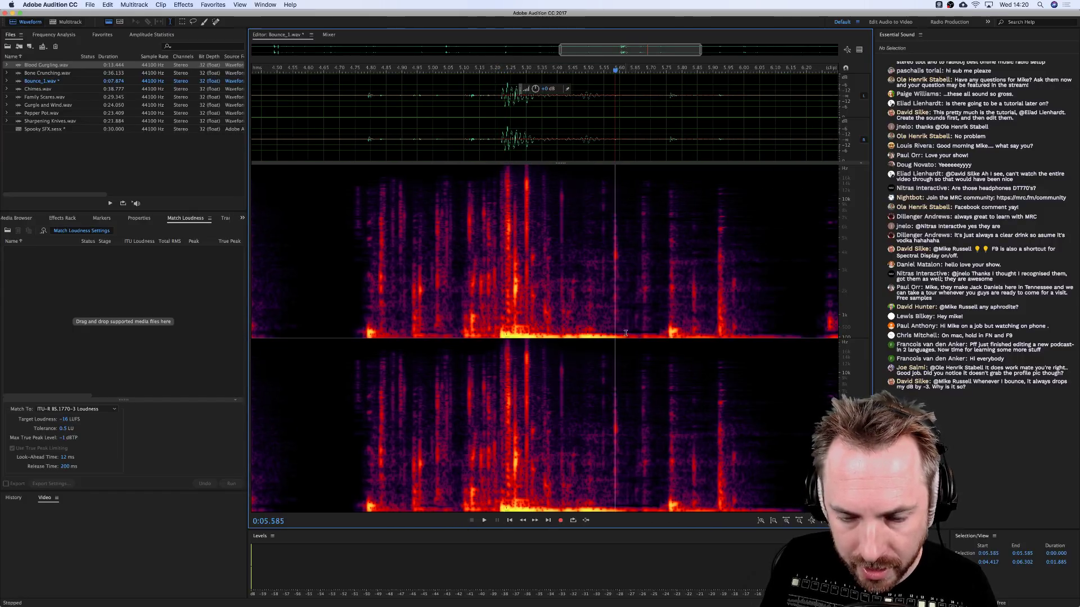
pyautogui.click(624, 332)
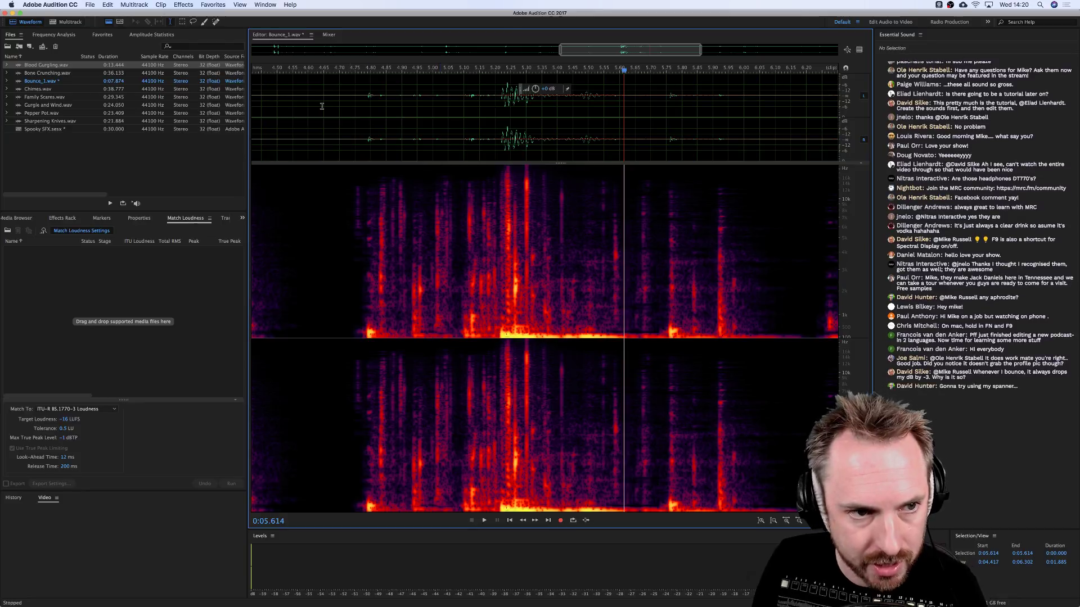
# Heal the low-frequency burst between about 5.2 and 5.6 s with the Spot Healing Brush at about 75 px.
pyautogui.click(214, 23)
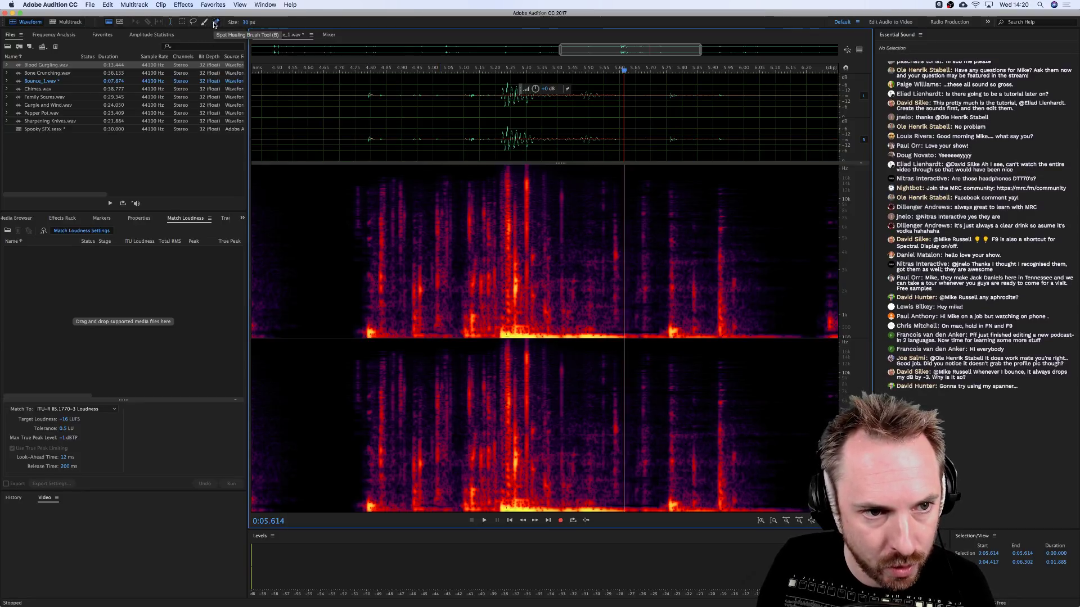
pyautogui.press(']')
pyautogui.press(']')
pyautogui.press(']')
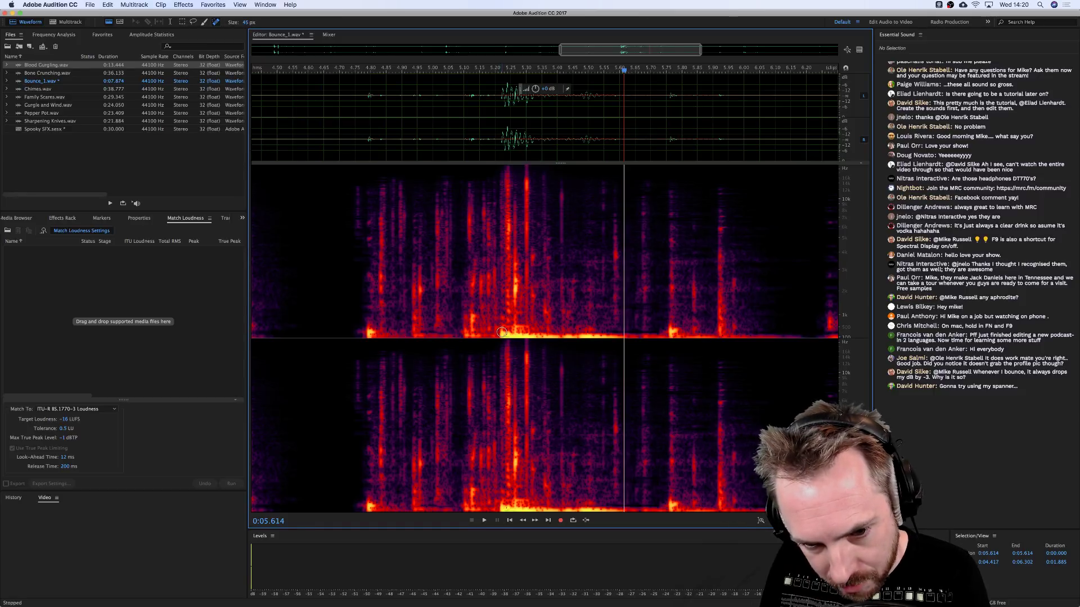
pyautogui.press(']')
pyautogui.press(']')
pyautogui.press(']')
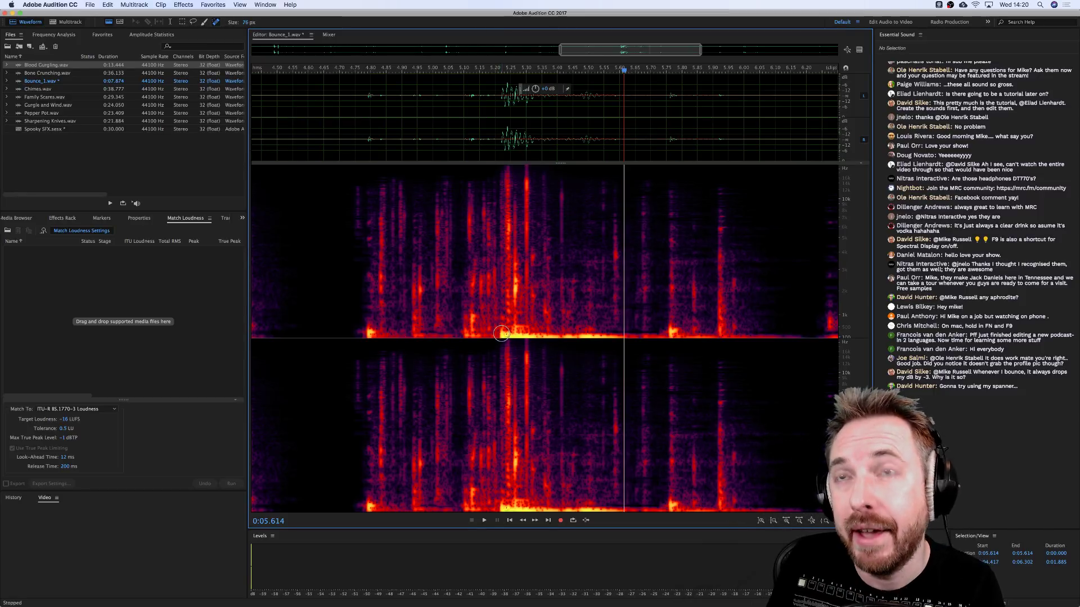
pyautogui.moveTo(501, 334); pyautogui.dragTo(609, 334)
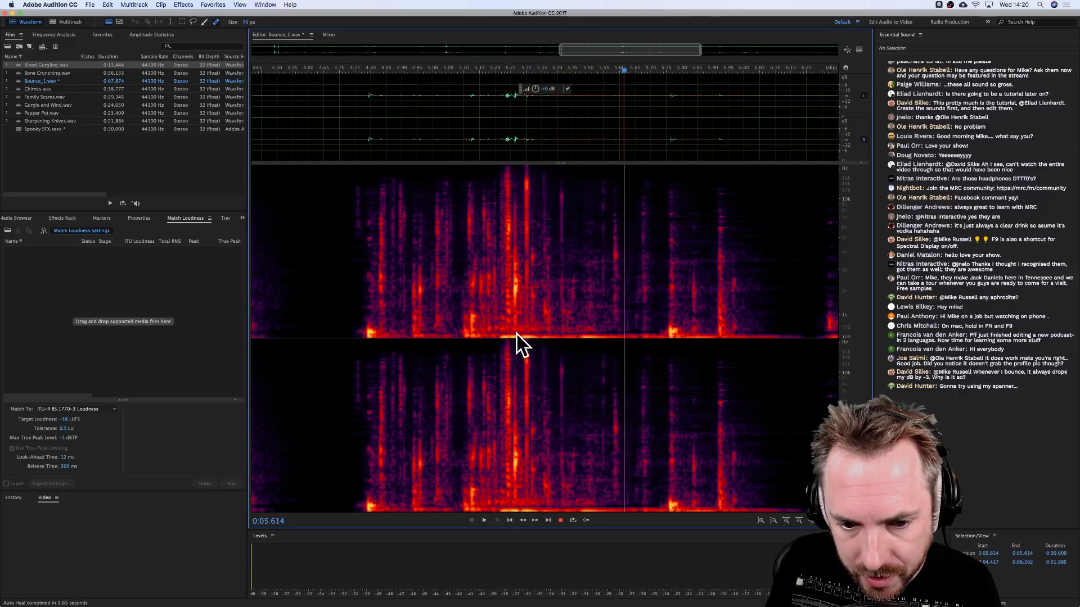
# Audition the healed passage from about 4.75 s and select the range from about 4.76 to 6.15 s.
pyautogui.click(354, 144)
pyautogui.press('space')
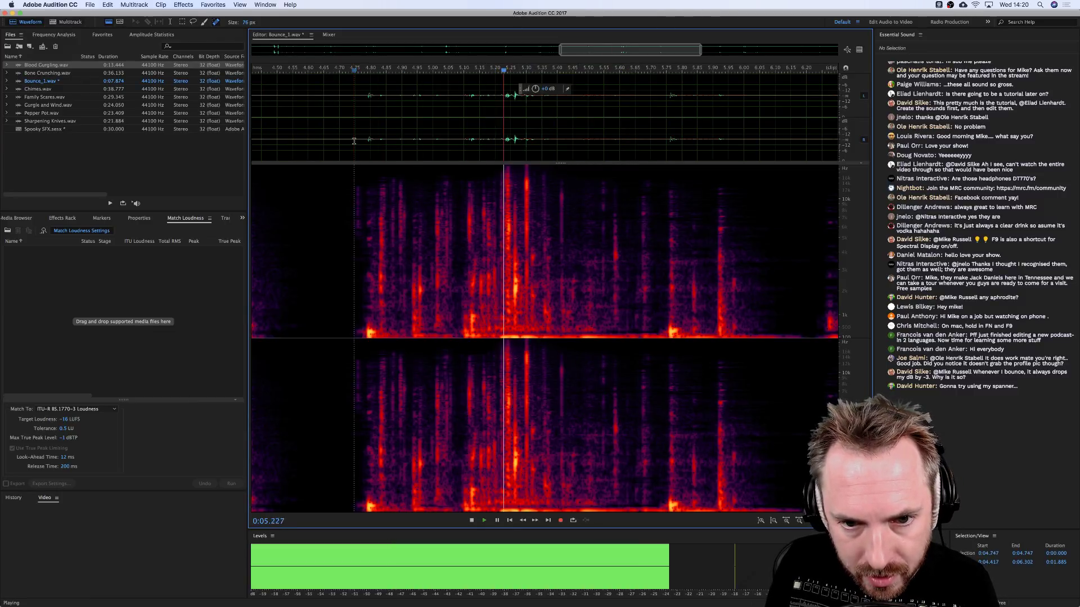
pyautogui.press('space')
pyautogui.press('space')
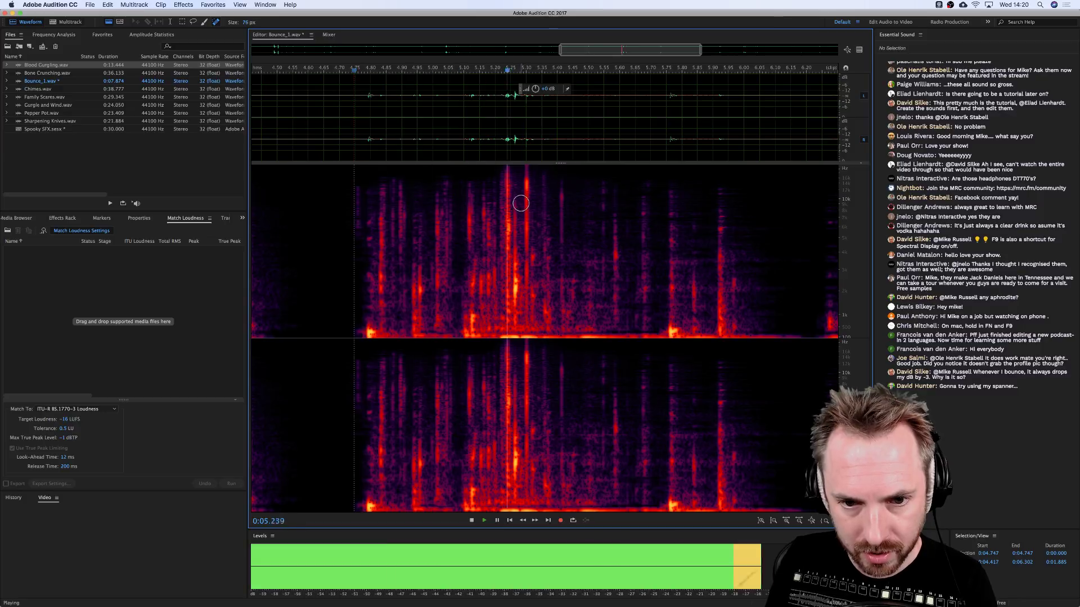
pyautogui.press('space')
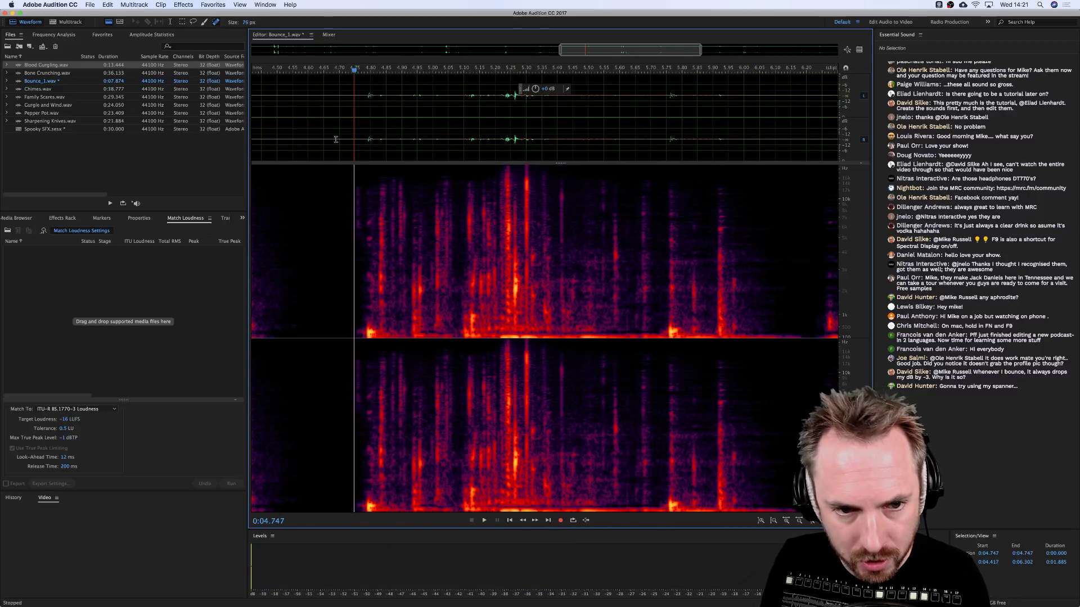
pyautogui.moveTo(358, 126); pyautogui.dragTo(791, 135)
pyautogui.press('space')
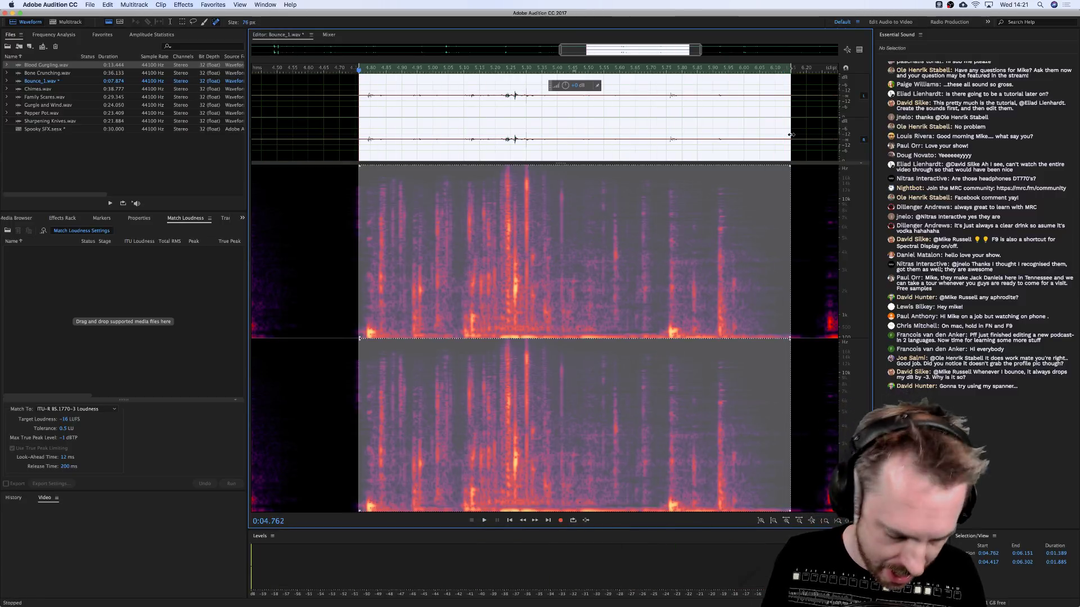
# Compare the passage before and after healing by undoing and redoing the heal, playing each version from about 4.7 s.
pyautogui.click(494, 90)
pyautogui.click(355, 129)
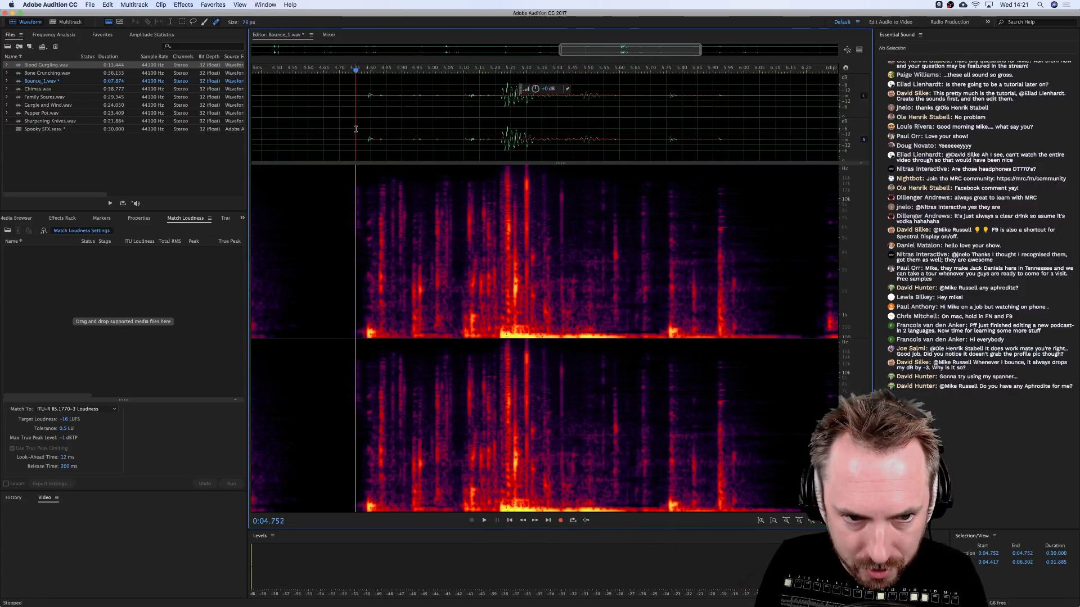
pyautogui.press('space')
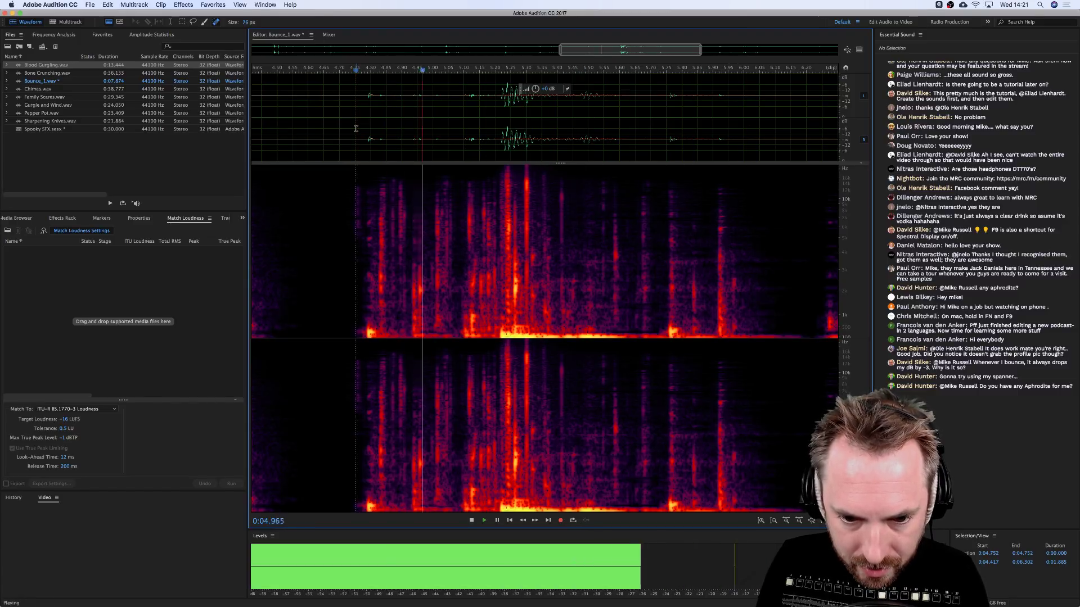
pyautogui.press('space')
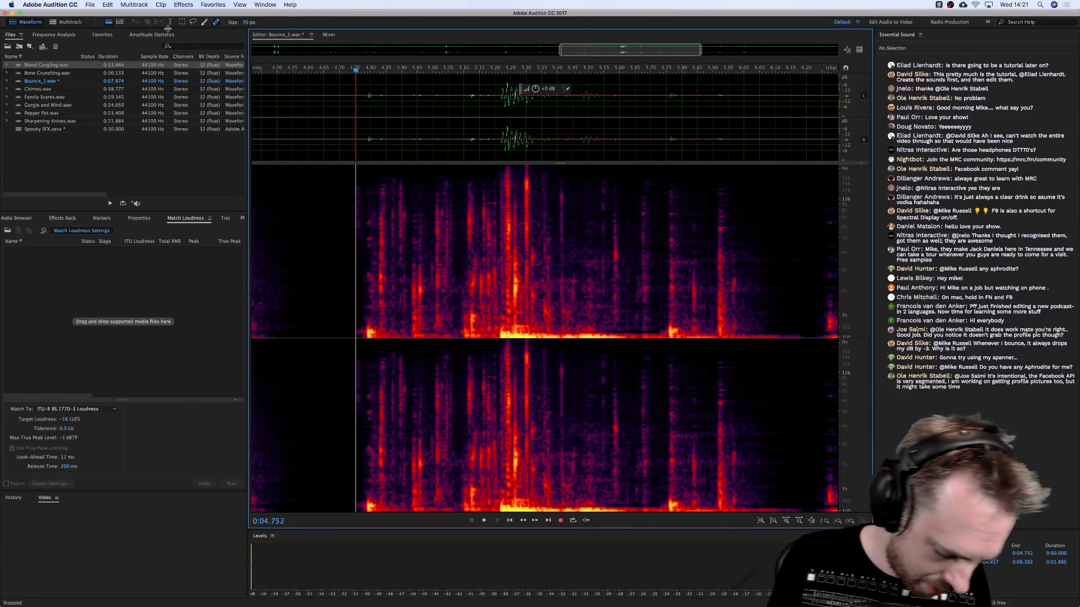
pyautogui.press('super+z')
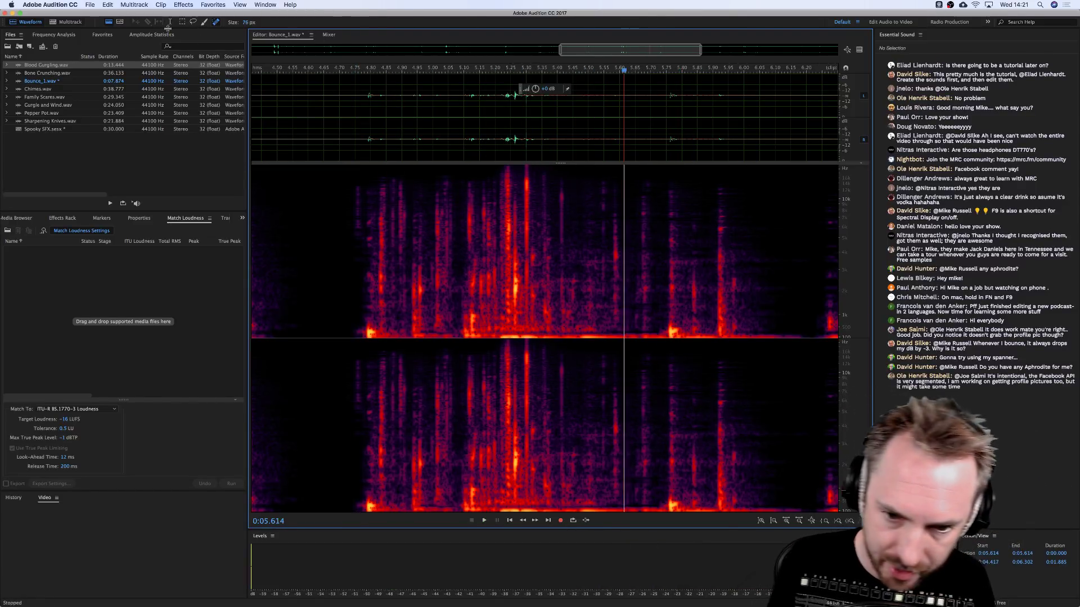
pyautogui.click(330, 102)
pyautogui.press('space')
pyautogui.press('space')
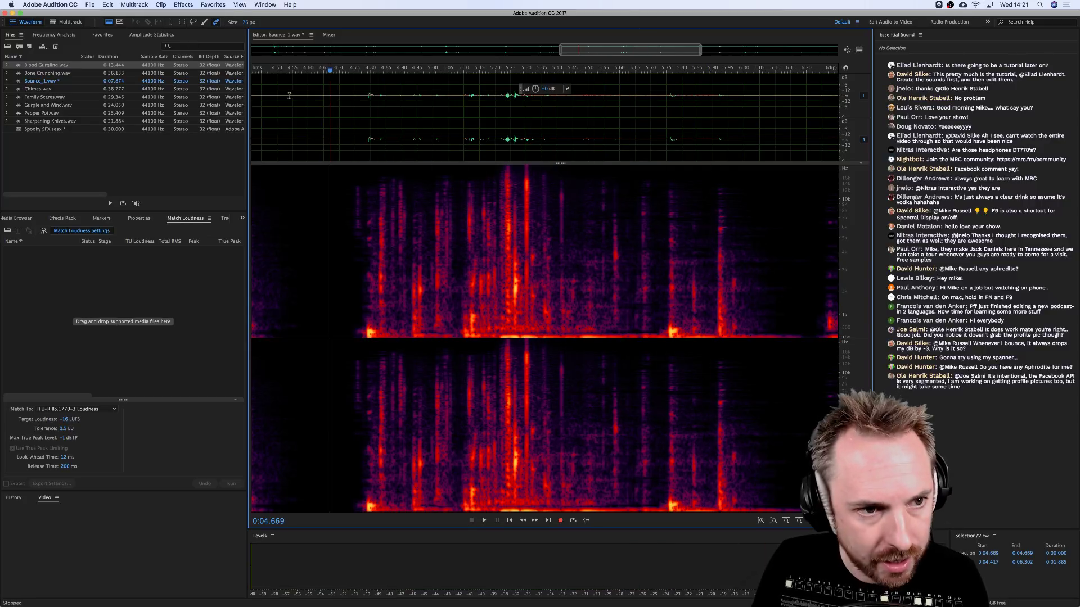
# Brush over the low frequencies between about 5.2 and 5.5 s again with the Spot Healing Brush.
pyautogui.click(216, 22)
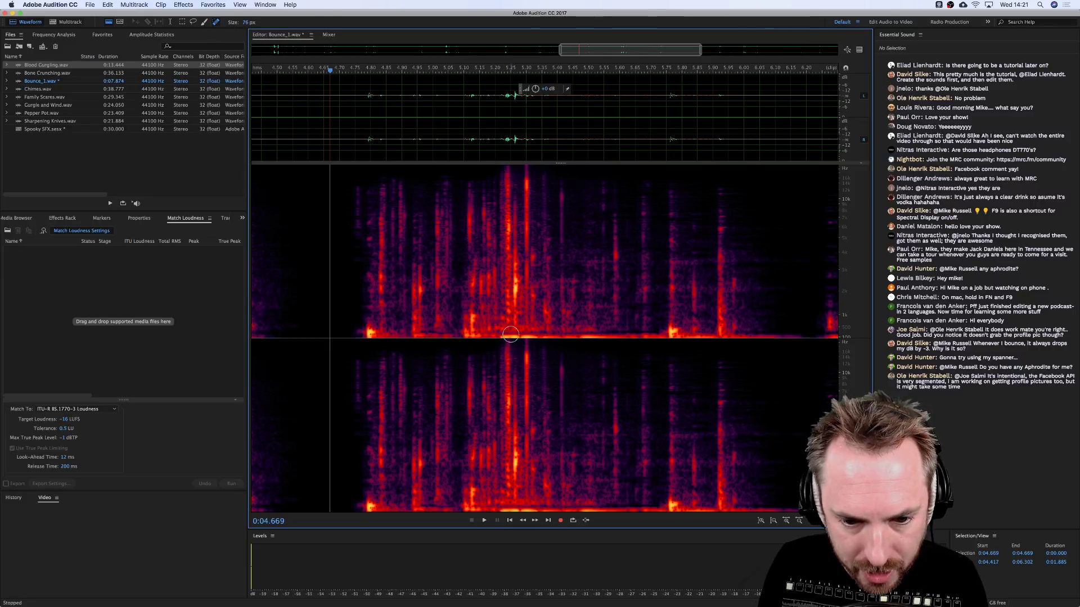
pyautogui.moveTo(582, 336); pyautogui.dragTo(503, 333)
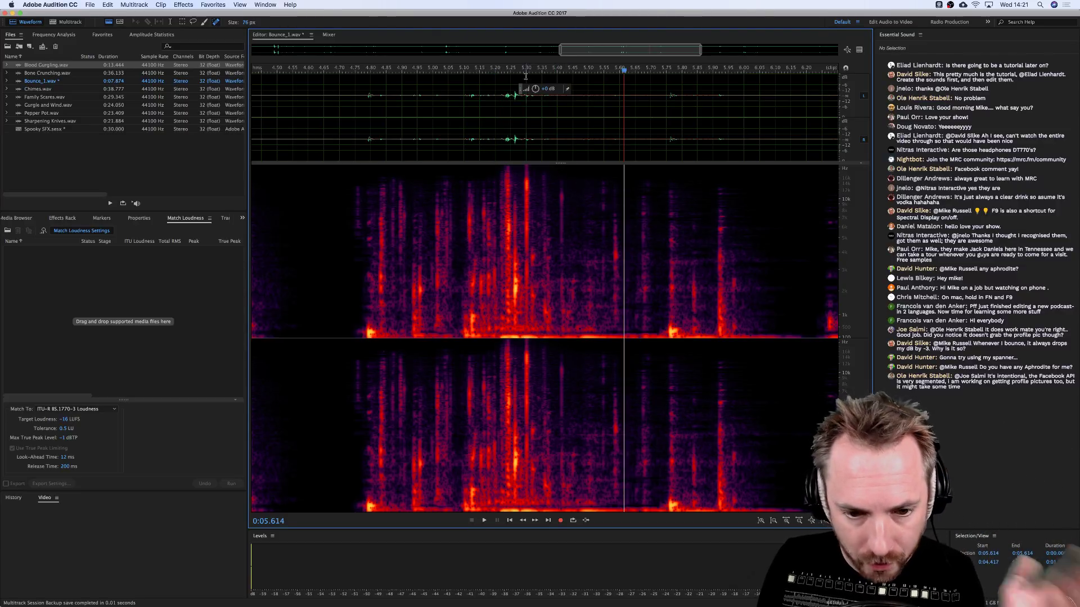
pyautogui.scroll(-5, 536, 67)
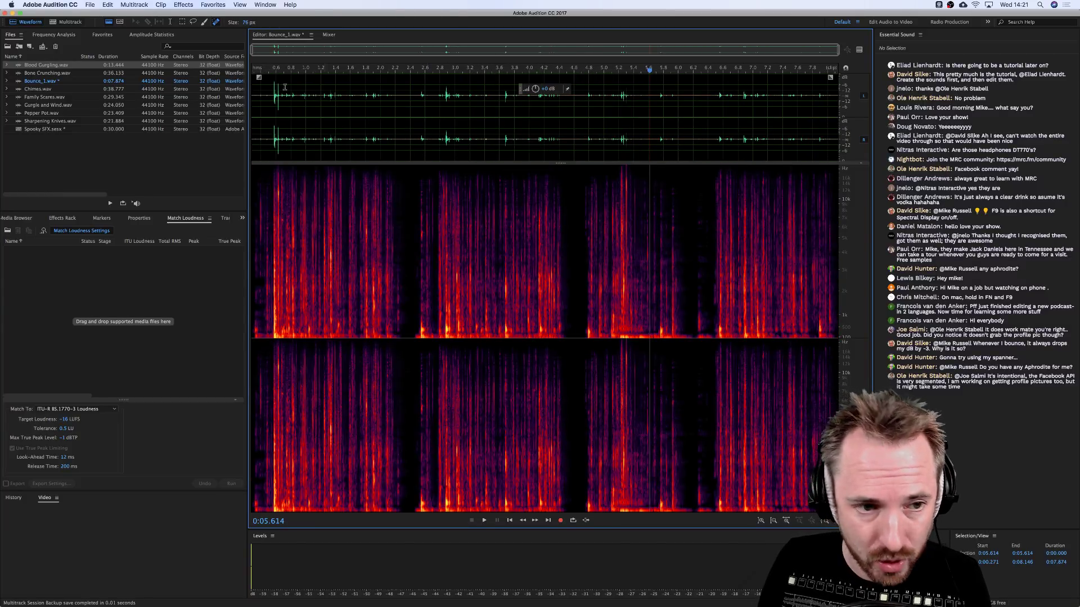
# Return to the Spooky SFX multitrack session, audition it from about 0.5 s and select the Bounce_1 clip.
pyautogui.click(61, 22)
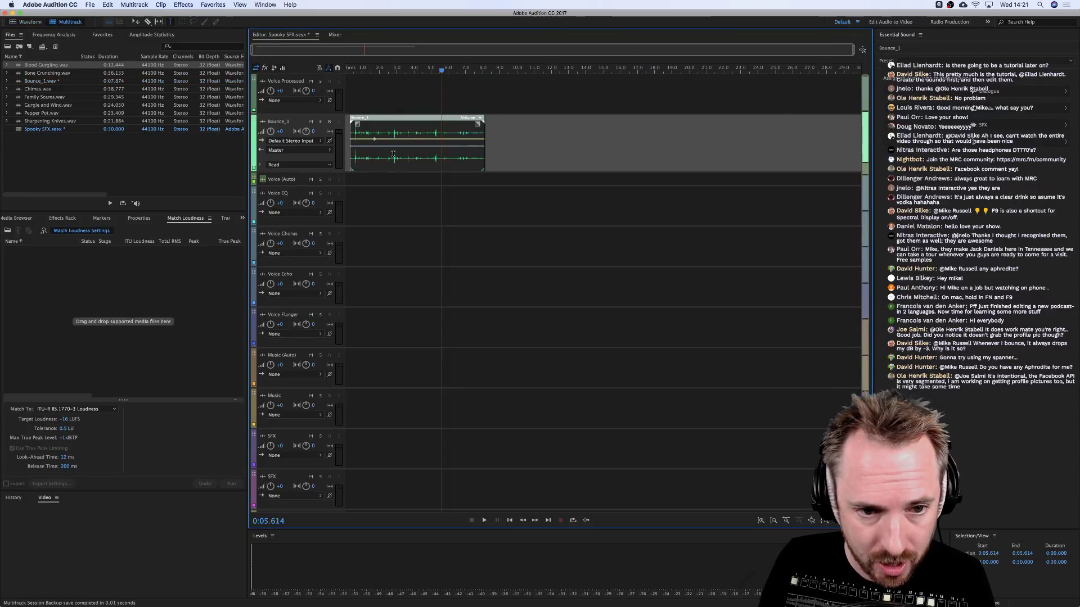
pyautogui.click(356, 106)
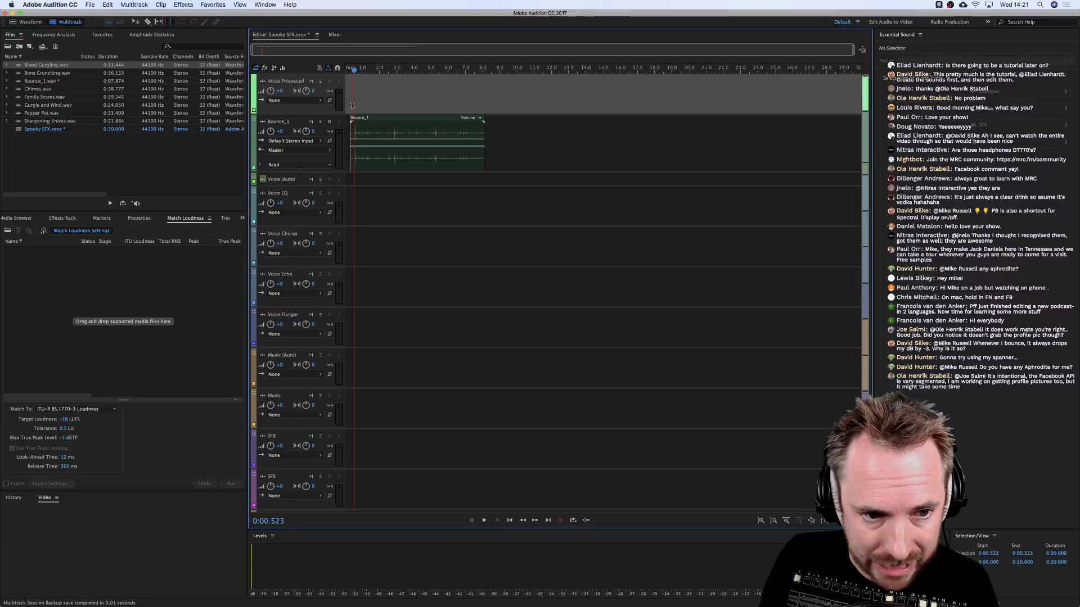
pyautogui.press('space')
pyautogui.press('space')
pyautogui.click(361, 135)
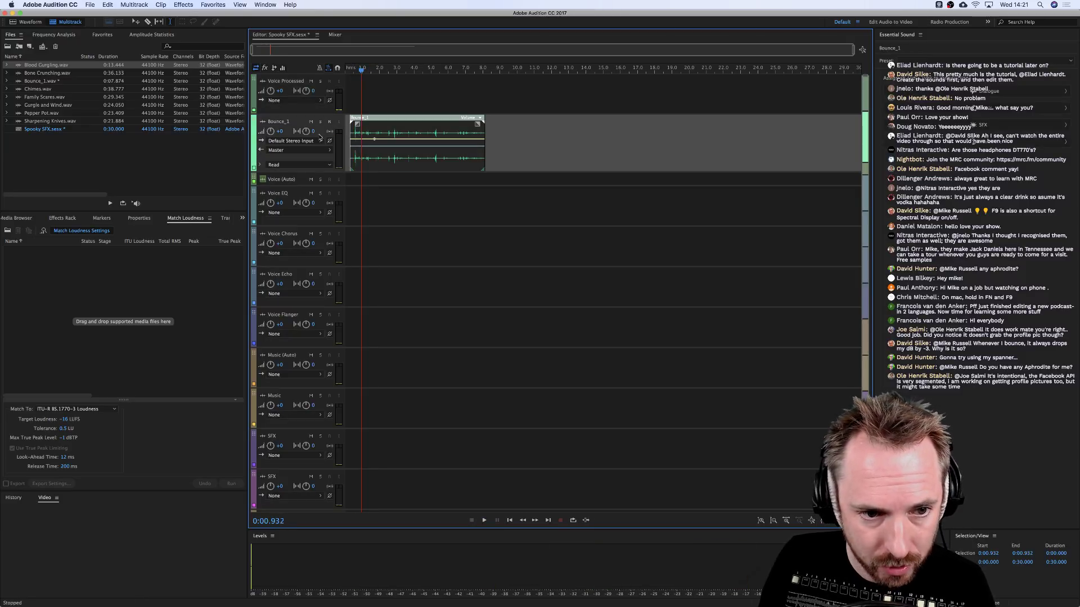
# Add a Single-band Compressor to the first track effect slot of the Bounce_1 track.
pyautogui.click(67, 220)
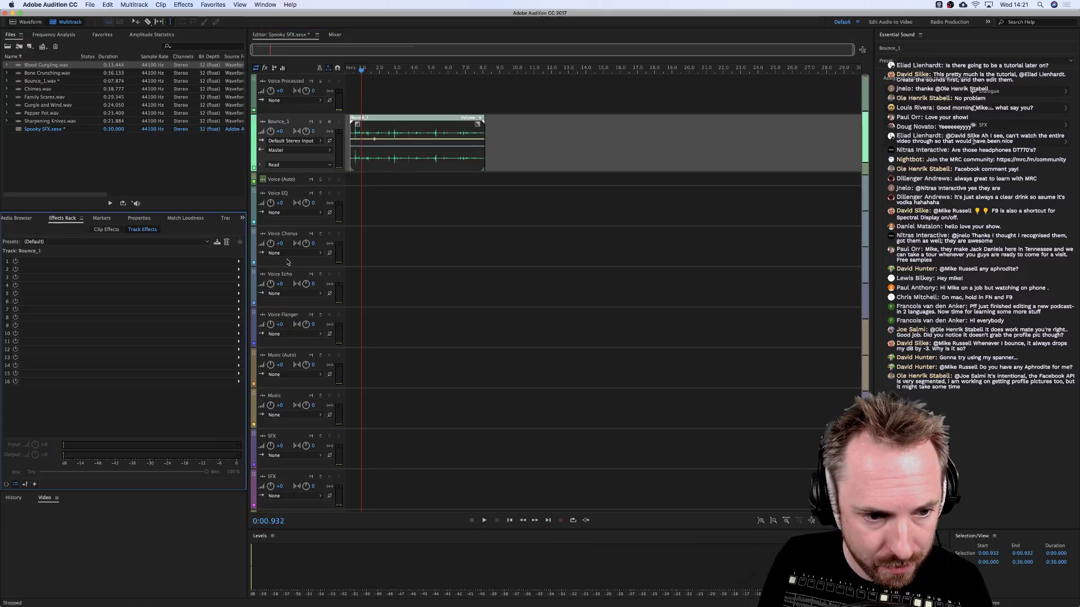
pyautogui.click(238, 263)
pyautogui.moveTo(293, 291)
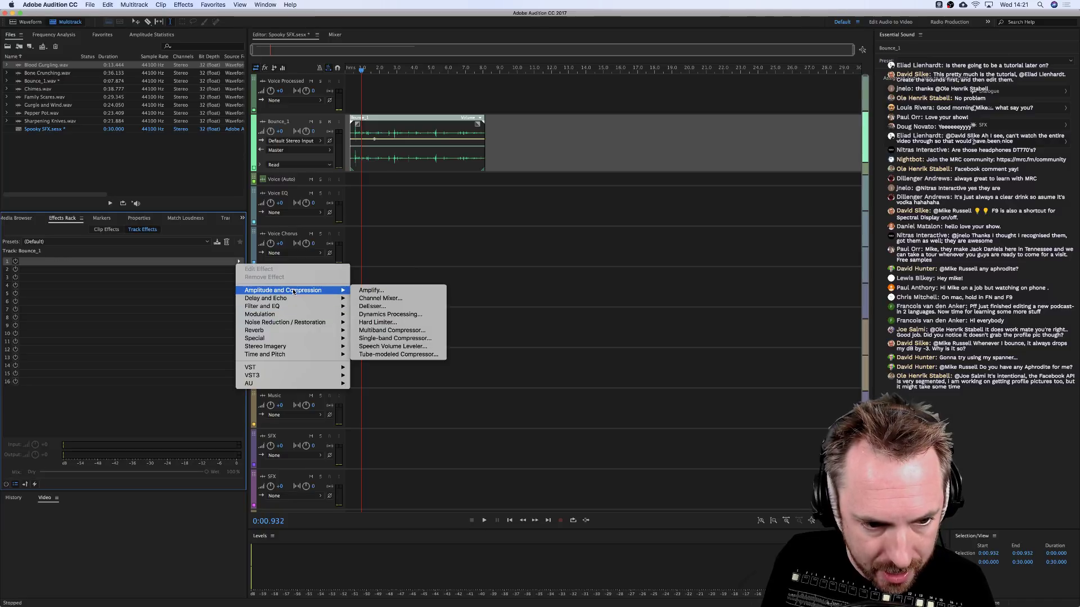
pyautogui.click(390, 339)
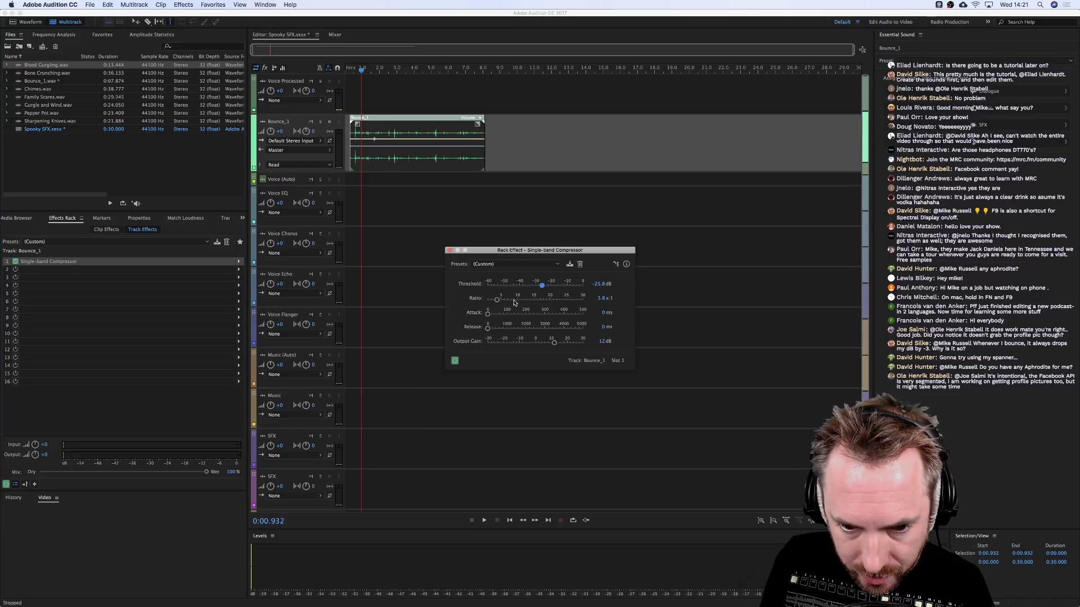
# Set the compressor's threshold to -30.2 dB and ratio to 6.6:1 while auditioning the track.
pyautogui.moveTo(502, 302); pyautogui.dragTo(501, 302)
pyautogui.press('space')
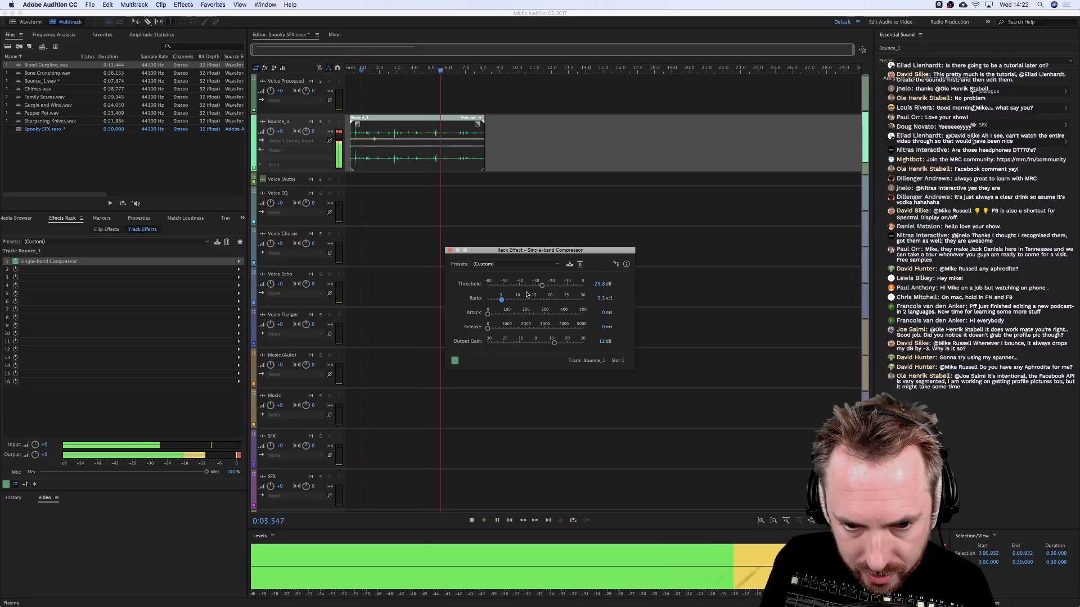
pyautogui.press('space')
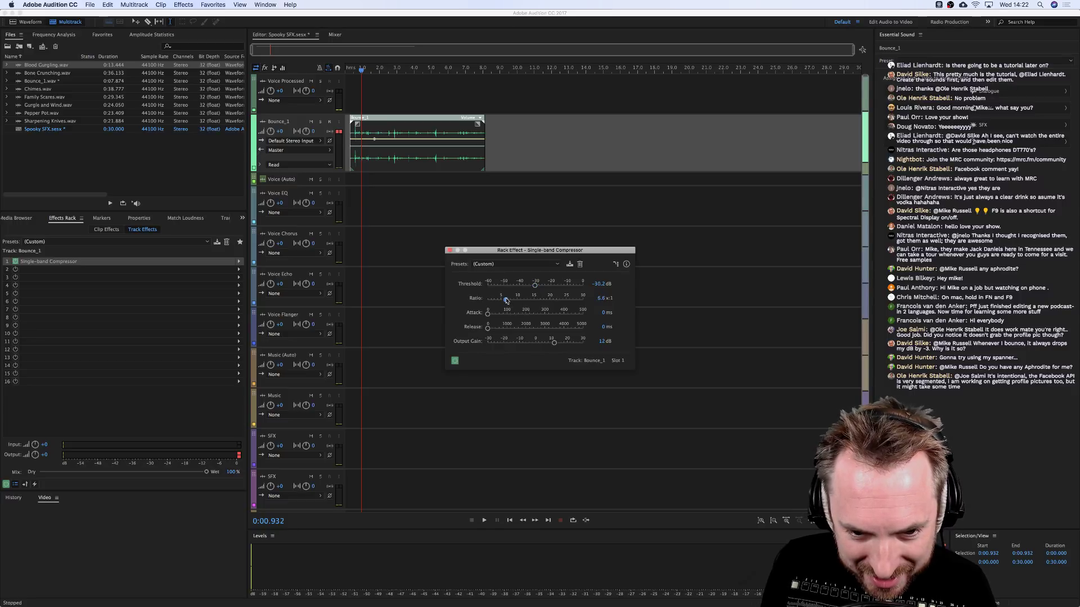
pyautogui.press('space')
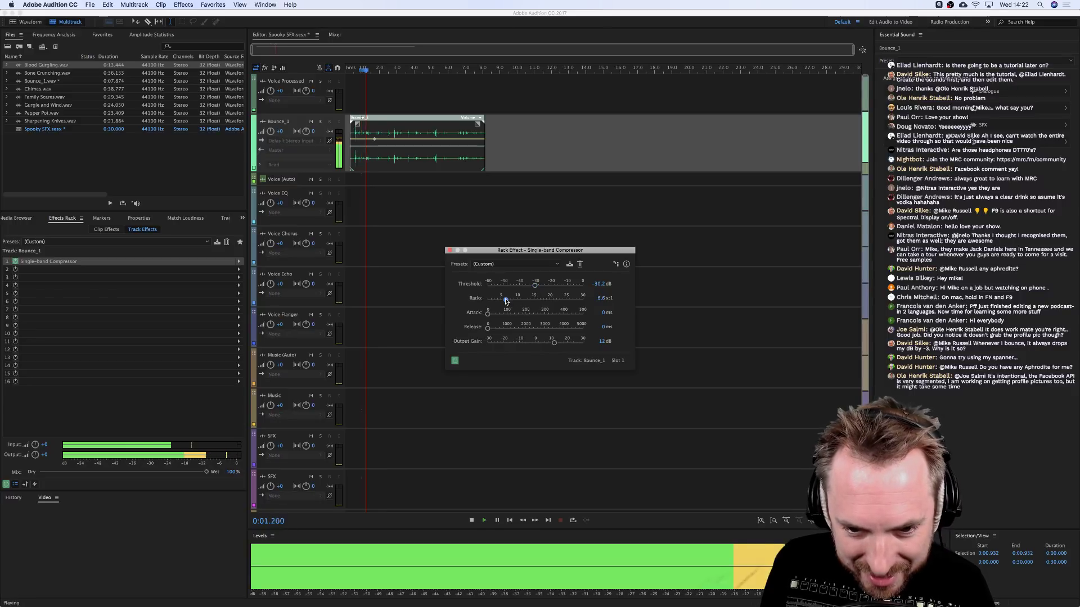
pyautogui.click(352, 164)
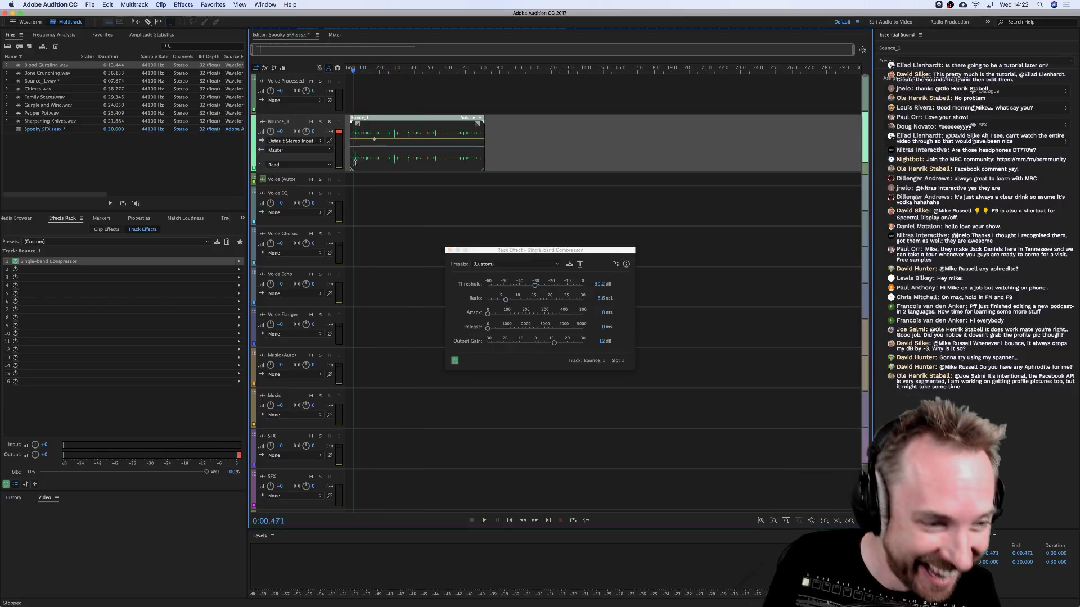
# Add Studio Reverb to the track's second effect slot with Dry at 100% and Wet at 41.2%, and audition it.
pyautogui.click(238, 269)
pyautogui.moveTo(293, 338)
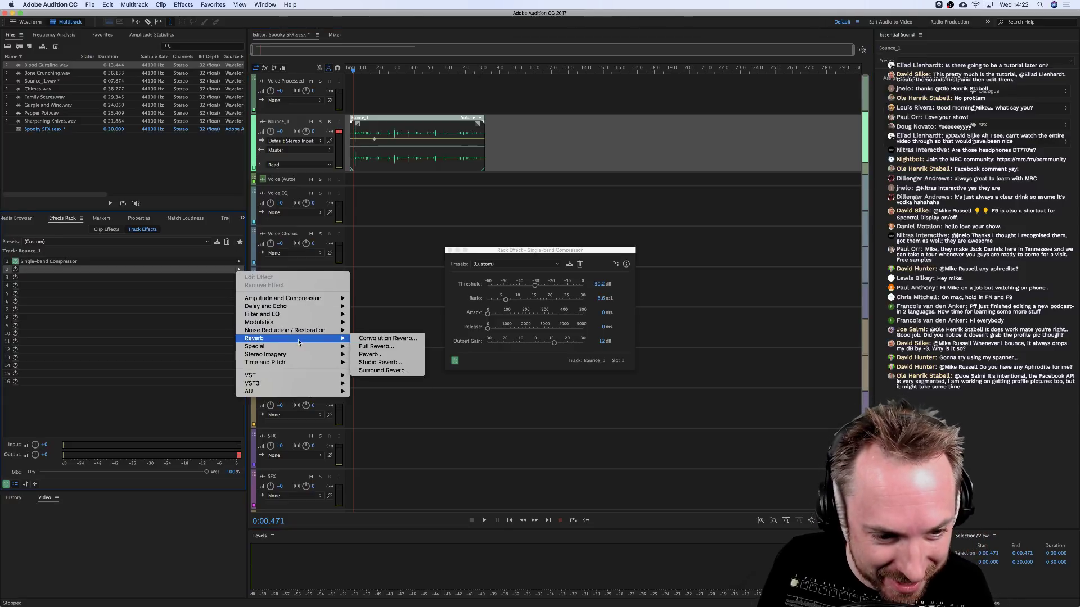
pyautogui.click(388, 362)
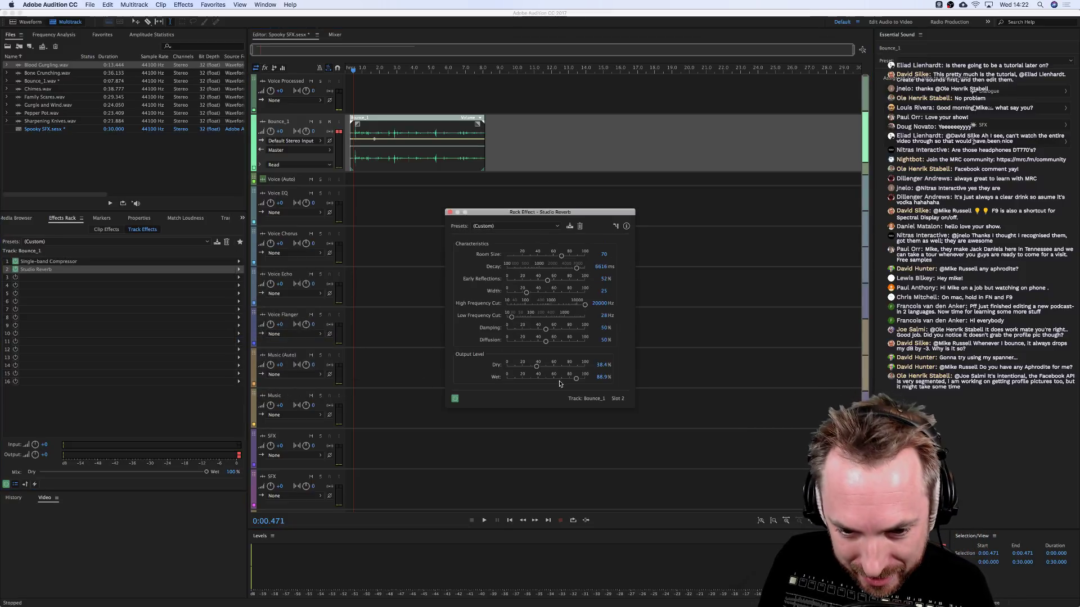
pyautogui.moveTo(544, 377); pyautogui.dragTo(538, 377)
pyautogui.press('space')
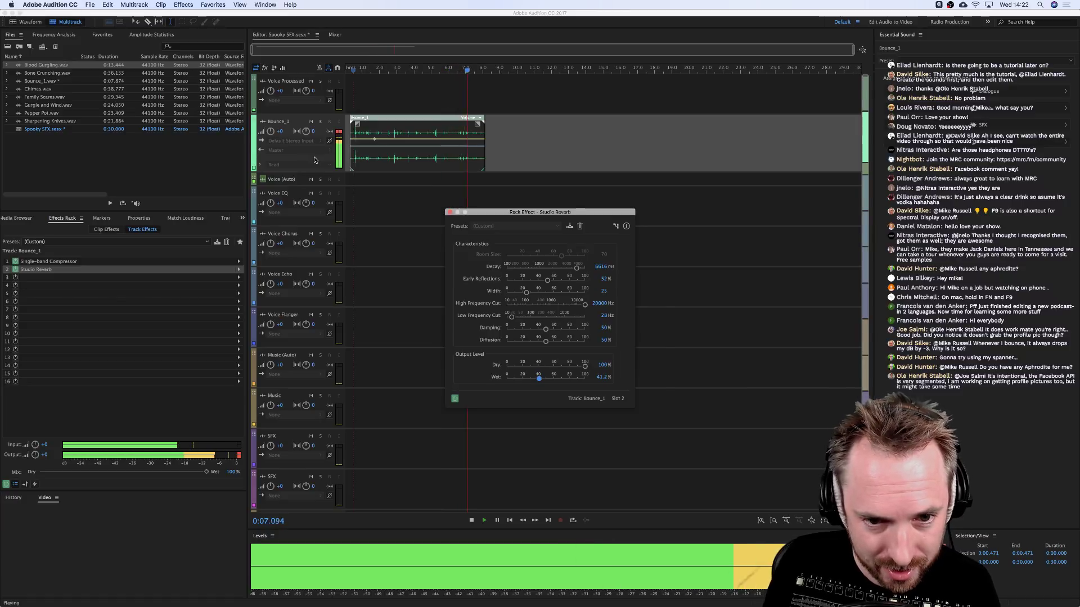
pyautogui.press('space')
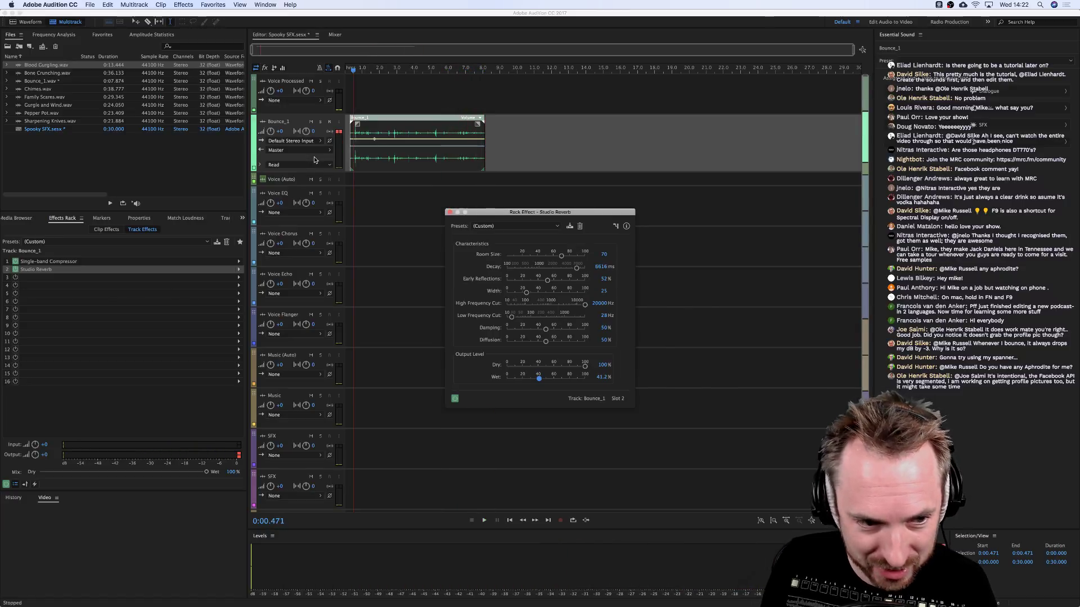
# Add a Phaser to the third track effect slot of the Bounce_1 track and close the Studio Reverb window.
pyautogui.click(239, 278)
pyautogui.moveTo(332, 330)
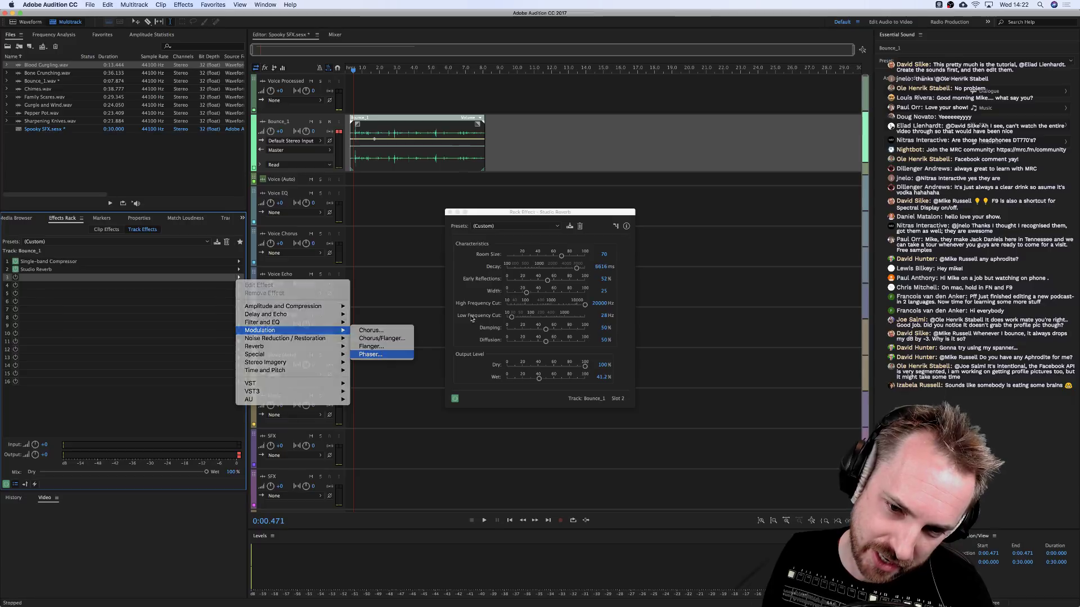
pyautogui.click(382, 355)
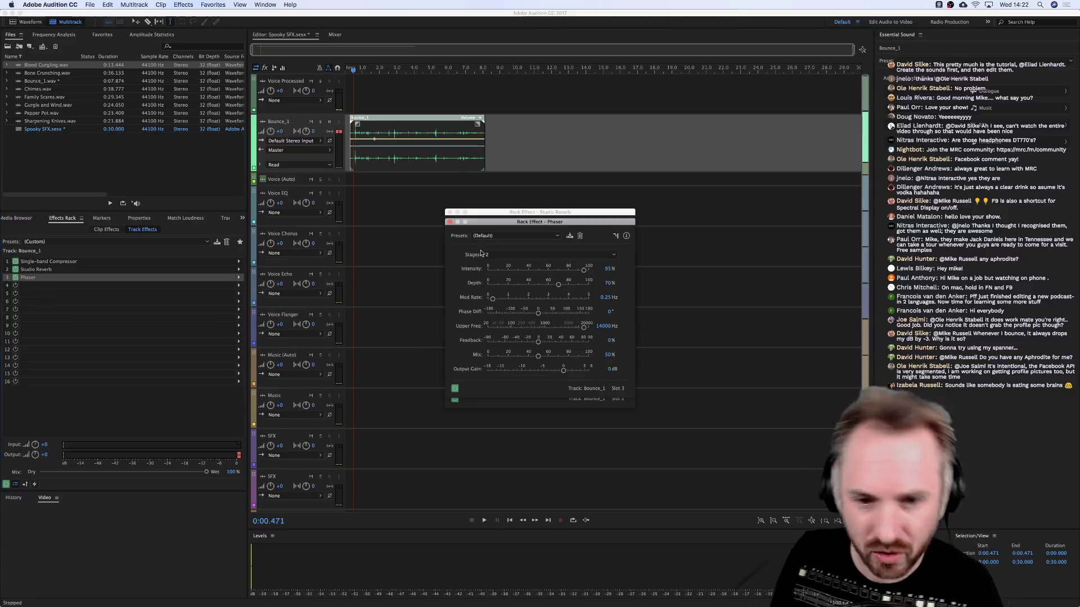
pyautogui.click(450, 212)
# Try the Phaser's Lo-Fi Phasing preset and audition the track with it.
pyautogui.click(522, 235)
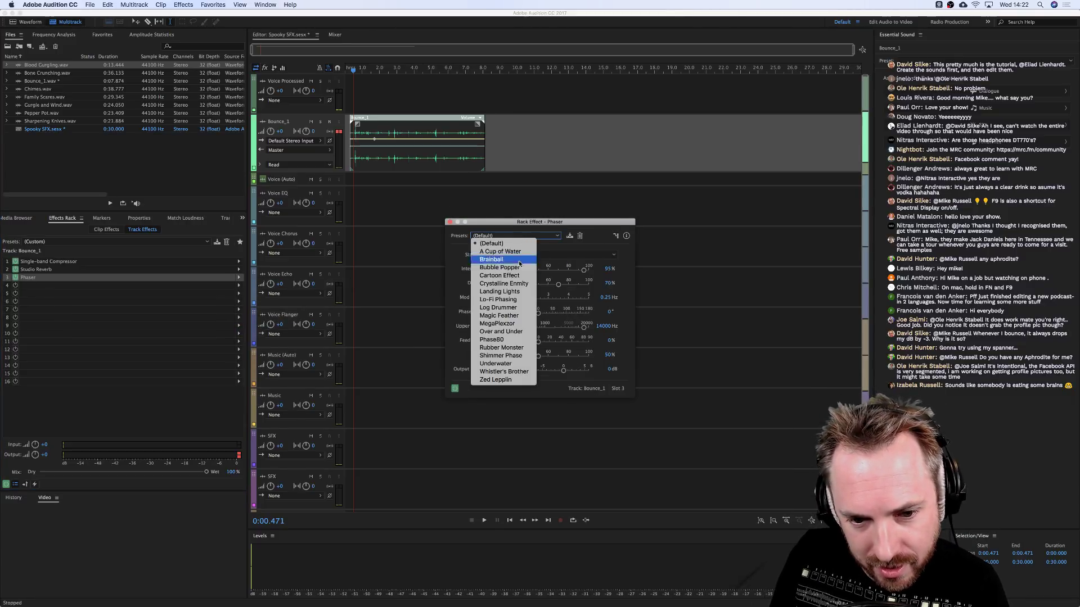
pyautogui.click(519, 299)
pyautogui.press('space')
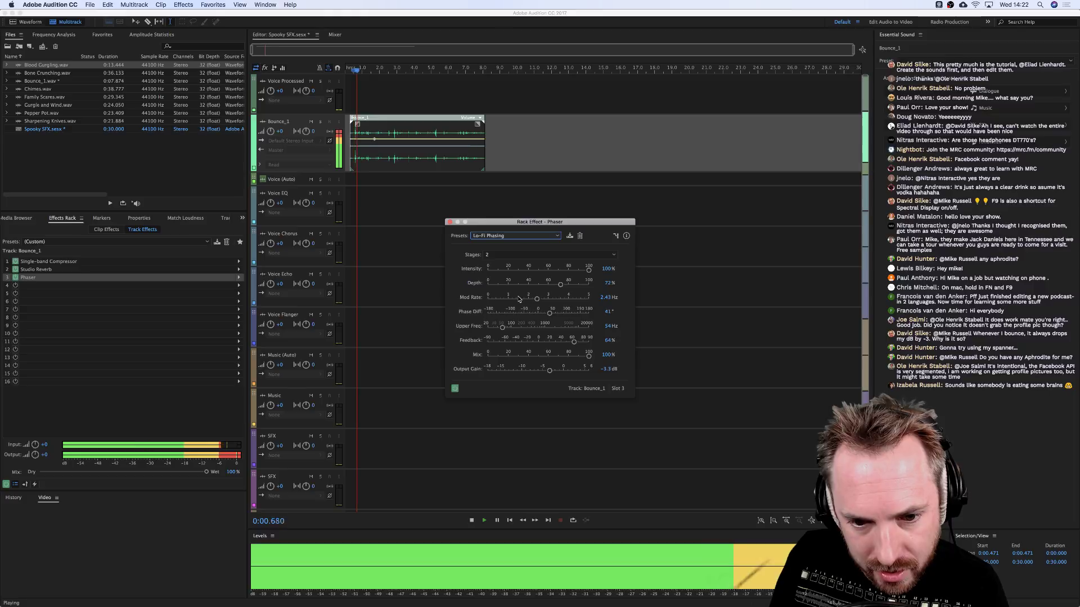
pyautogui.press('space')
# Apply the Phaser's Magic Feather preset, audition the track and close the open effect windows.
pyautogui.click(515, 235)
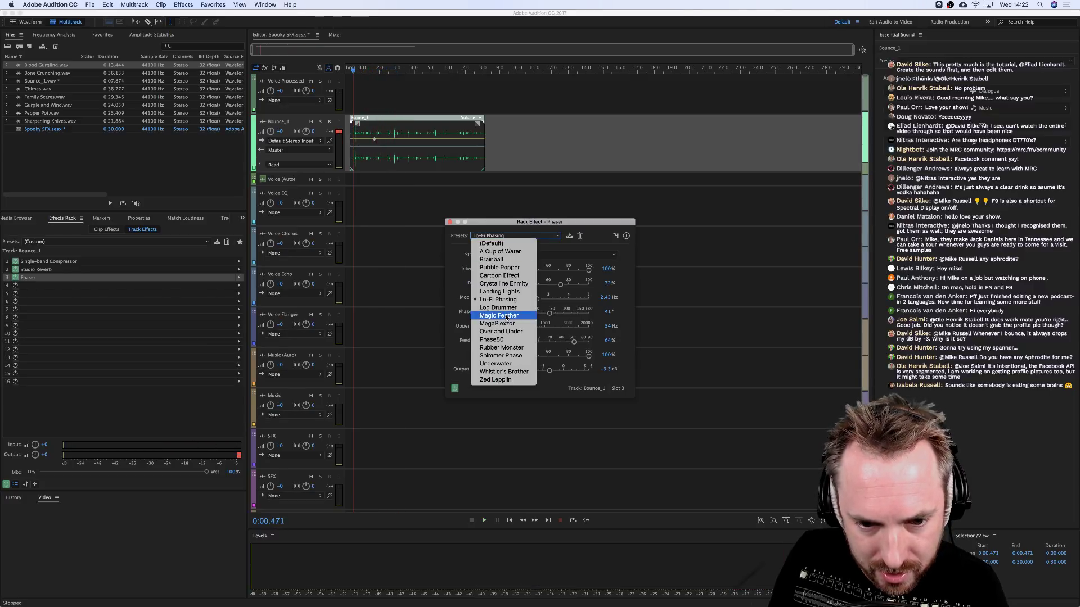
pyautogui.click(505, 318)
pyautogui.press('space')
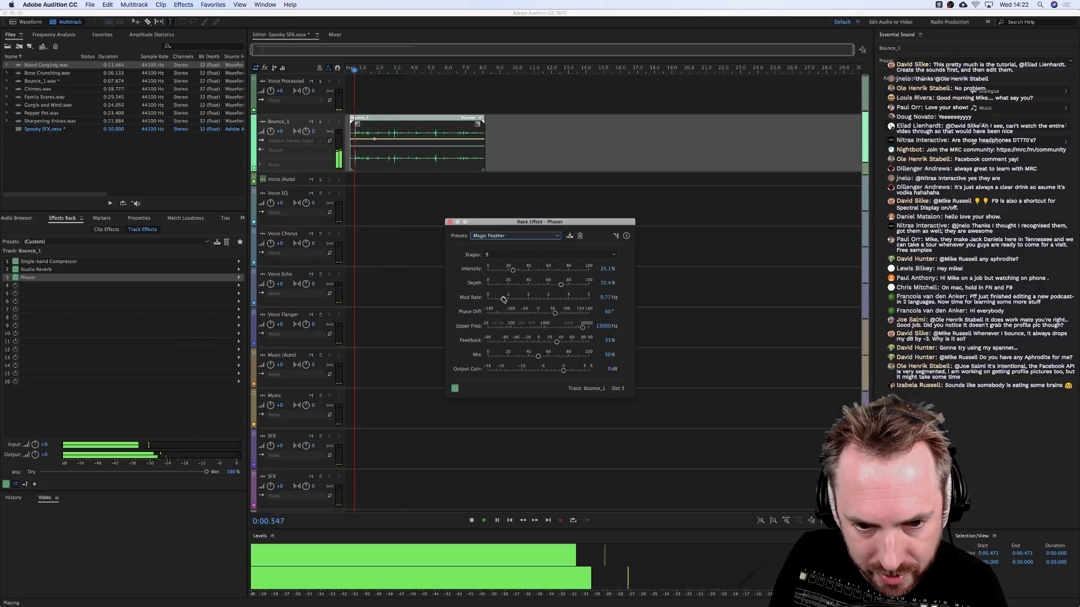
pyautogui.click(450, 222)
pyautogui.press('space')
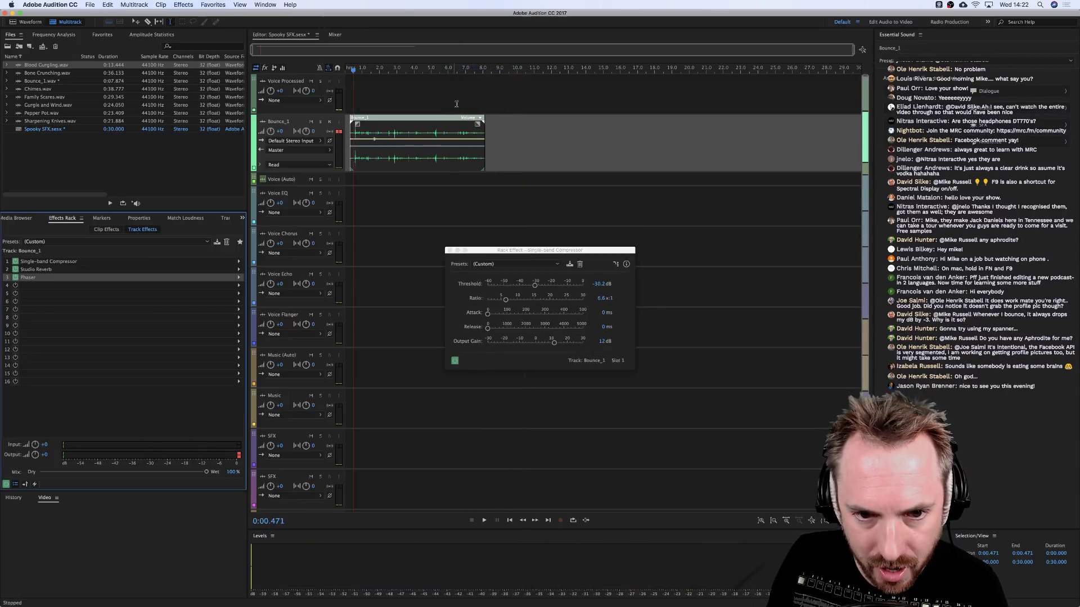
pyautogui.click(449, 250)
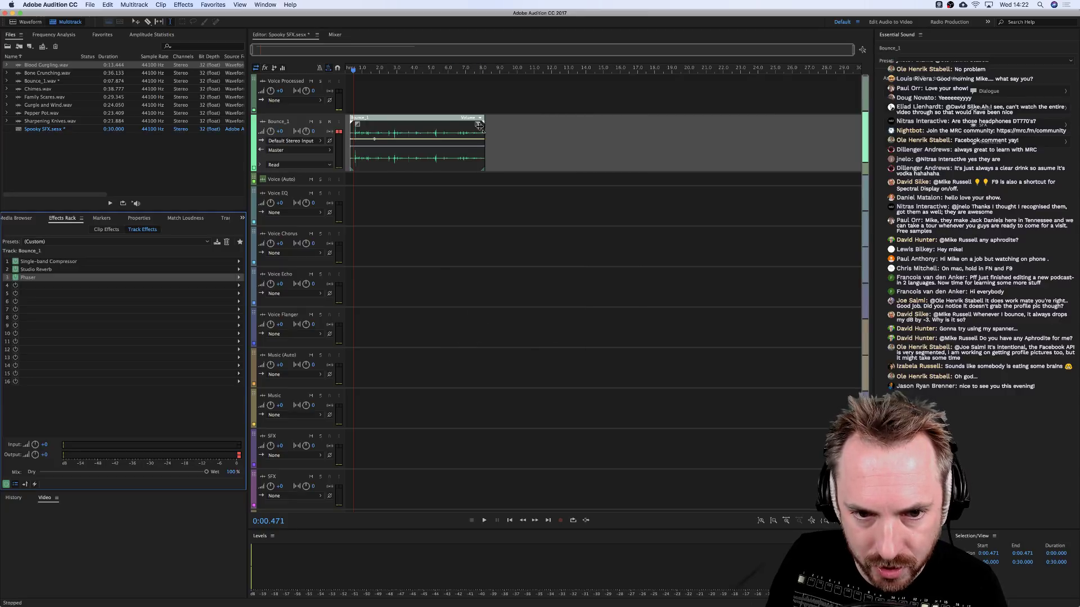
# Trim the start and end of the Bounce_1 clip slightly.
pyautogui.click(481, 131)
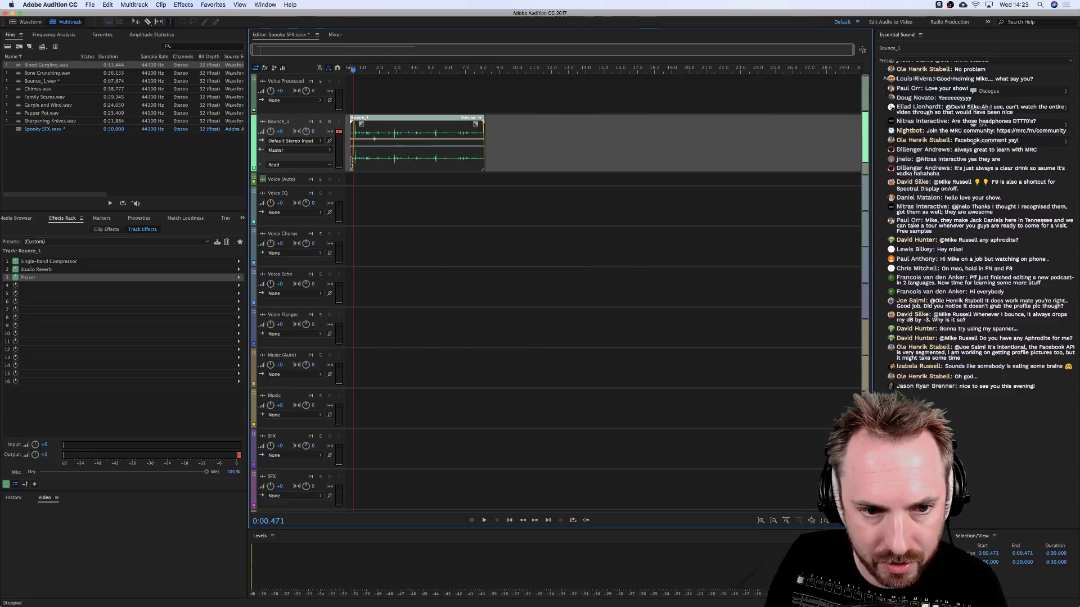
pyautogui.moveTo(351, 160); pyautogui.dragTo(353, 160)
pyautogui.click(352, 159)
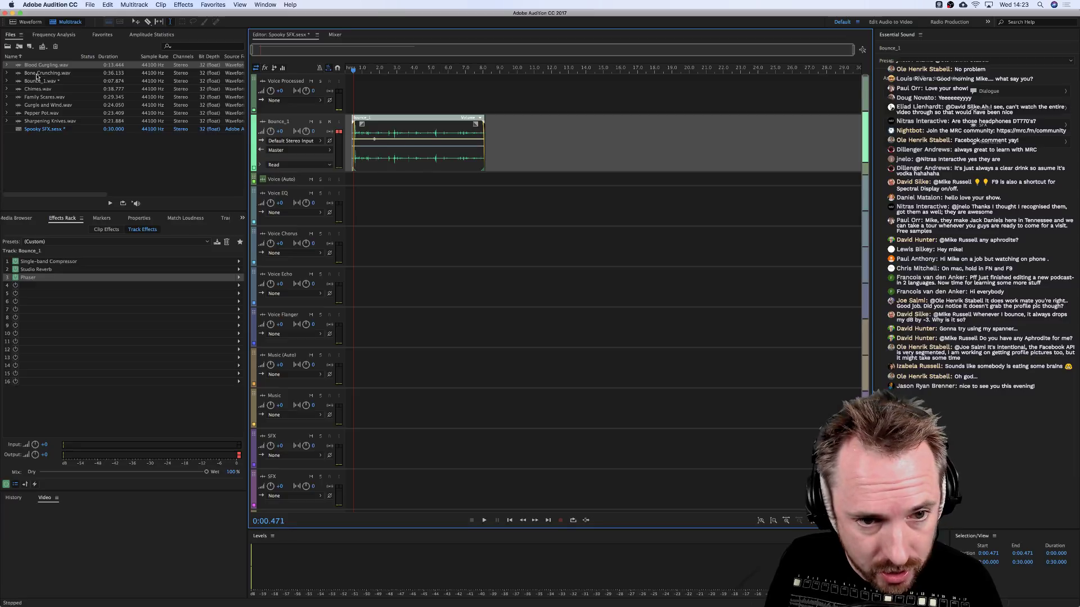
# Place Bone Crunching.wav on the Voice Processed track at about 11 s and audition it from about 12 s.
pyautogui.moveTo(37, 74); pyautogui.dragTo(522, 110)
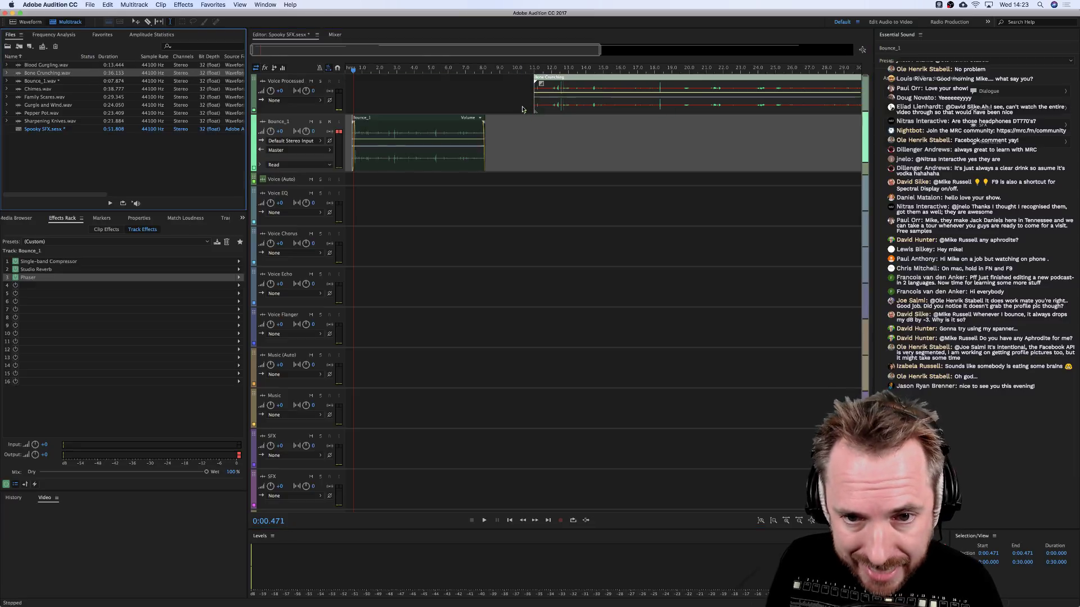
pyautogui.click(552, 107)
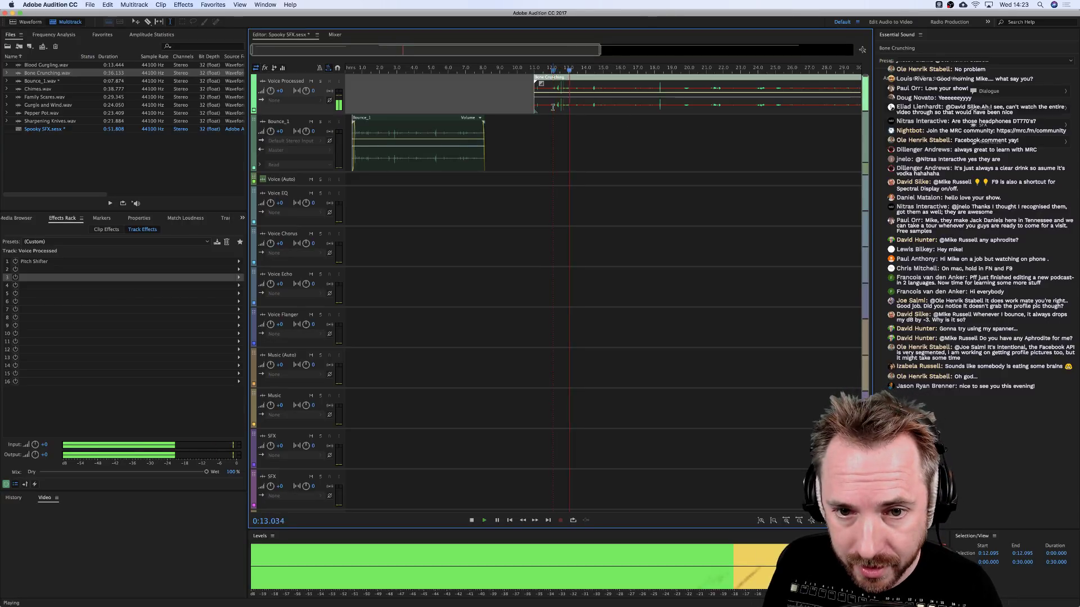
pyautogui.press('space')
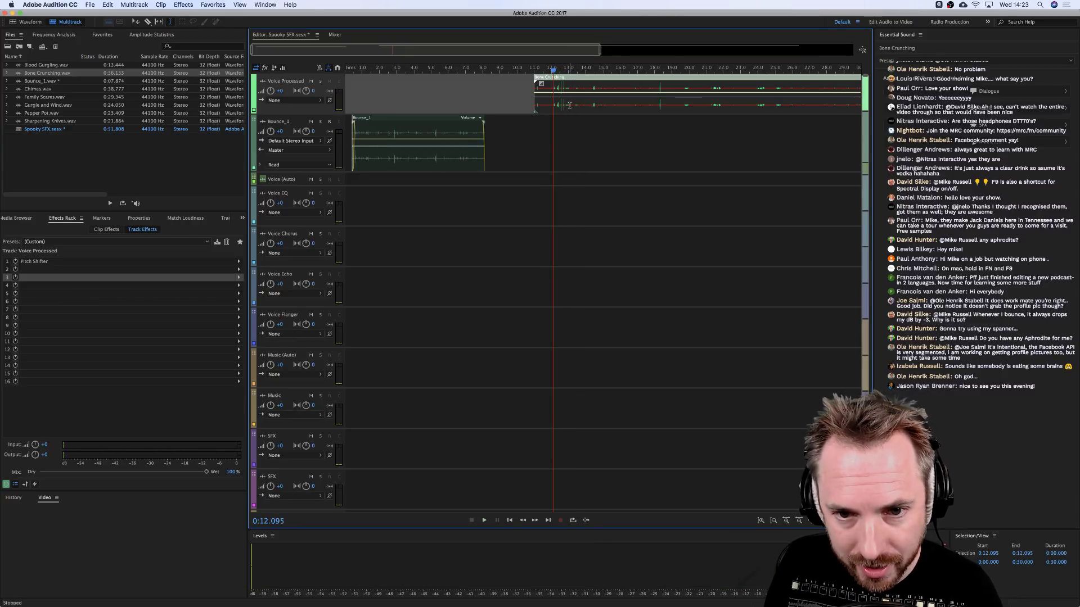
pyautogui.press('space')
pyautogui.press('space')
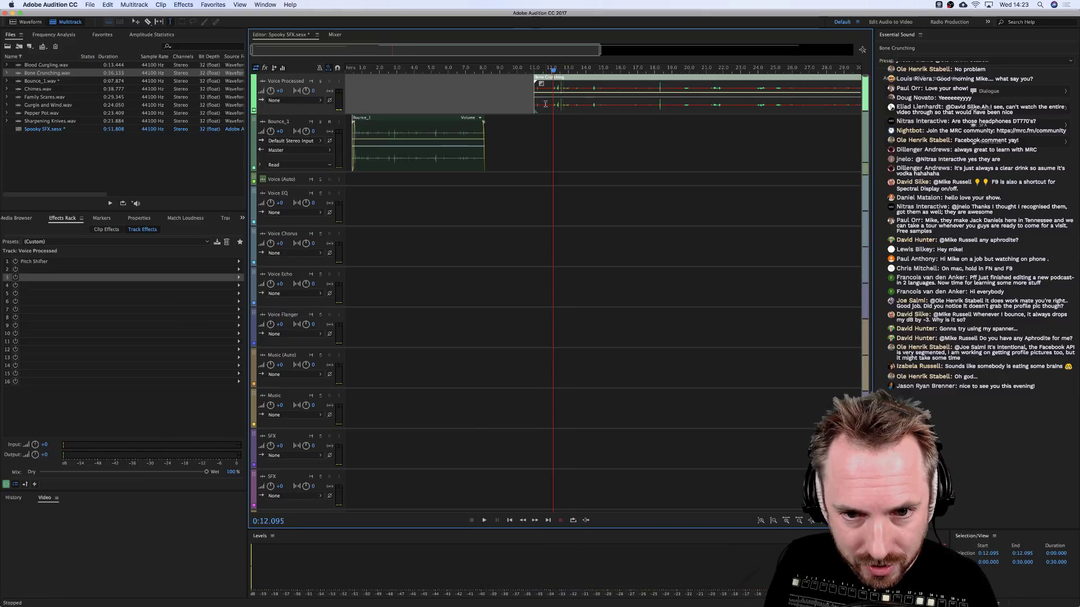
# Add a new audio track below Voice Processed and move the Bone Crunching clip onto it.
pyautogui.click(547, 103)
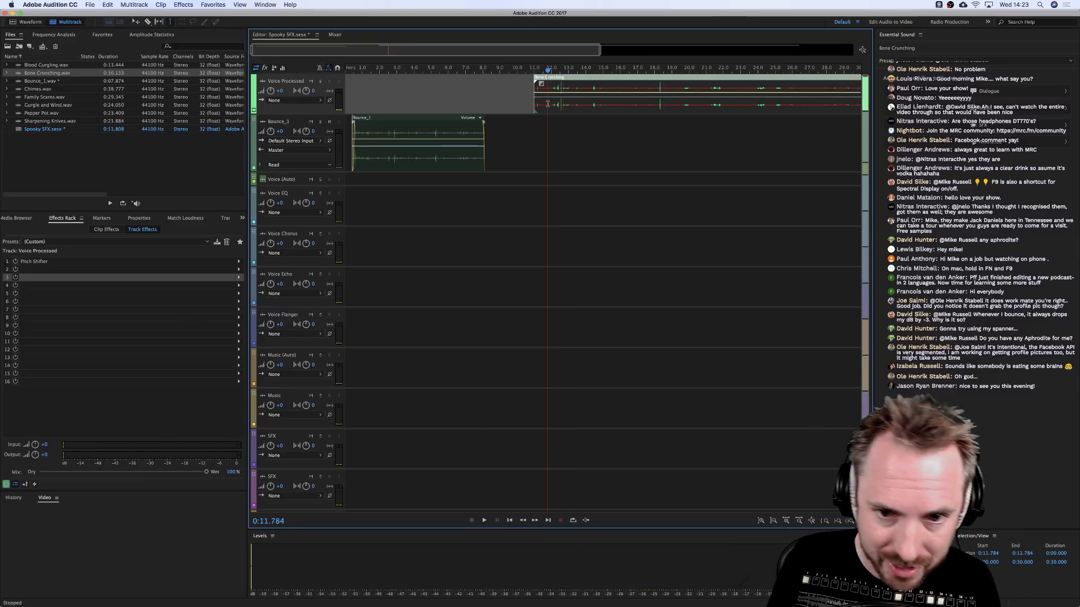
pyautogui.hotkey('alt', 'a')
pyautogui.moveTo(545, 103); pyautogui.dragTo(545, 129)
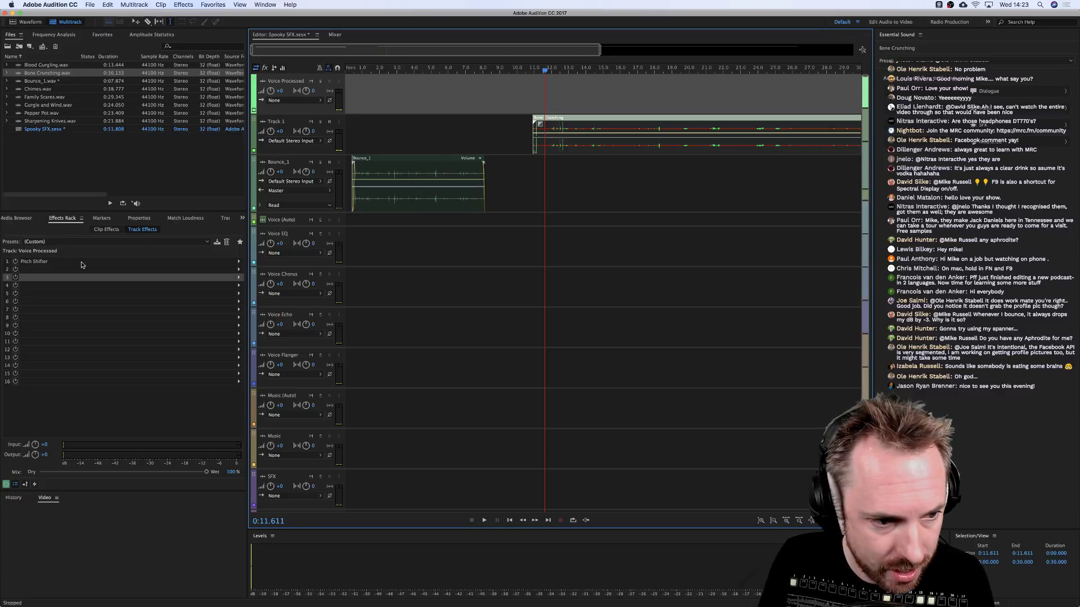
# Audition the Bone Crunching clip on Track 1 from about 12 s.
pyautogui.click(85, 242)
pyautogui.click(569, 178)
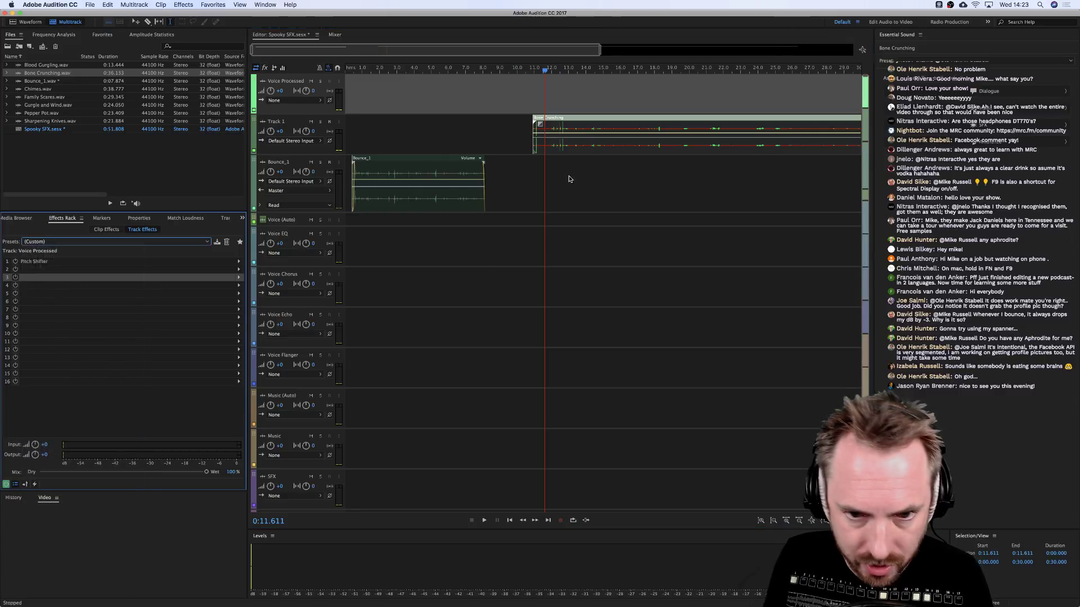
pyautogui.click(551, 147)
pyautogui.press('space')
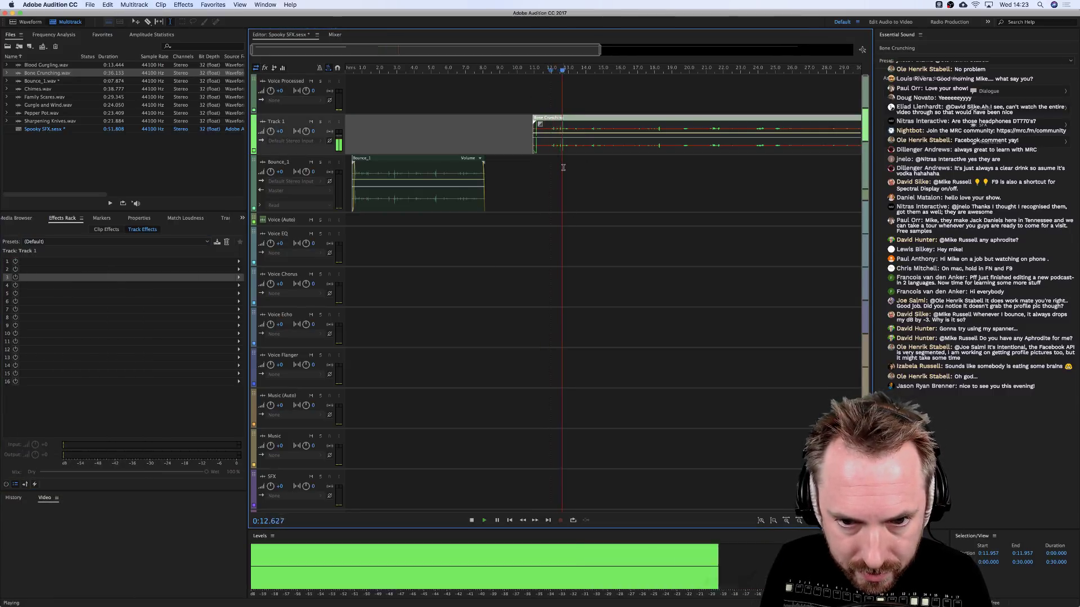
pyautogui.press('space')
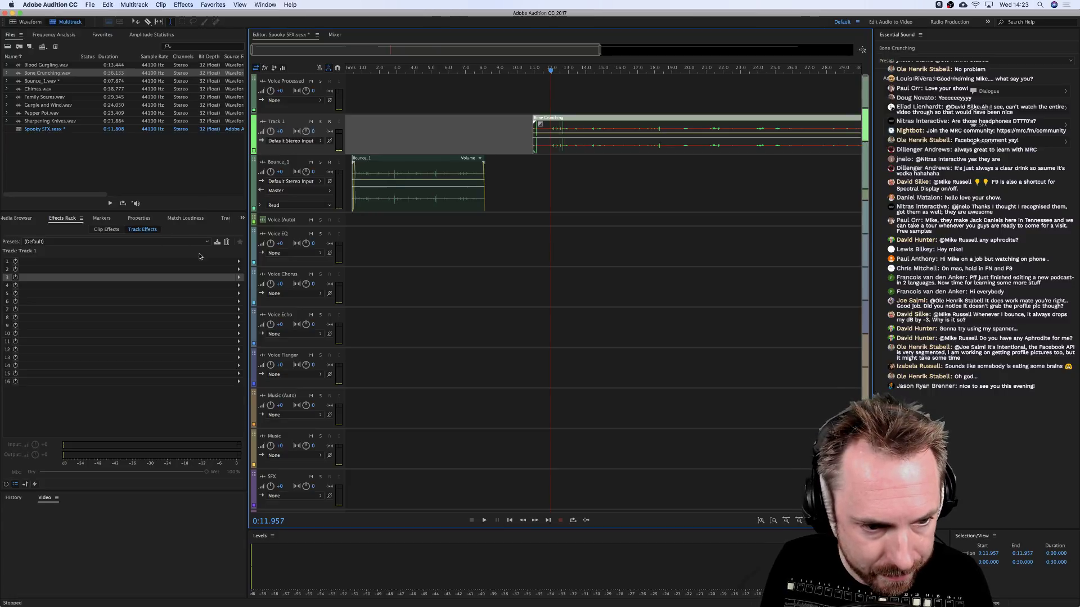
# Apply the MRC effects rack preset to Track 1 and audition the Bone Crunching clip from about 11.7 s.
pyautogui.click(492, 145)
pyautogui.click(84, 241)
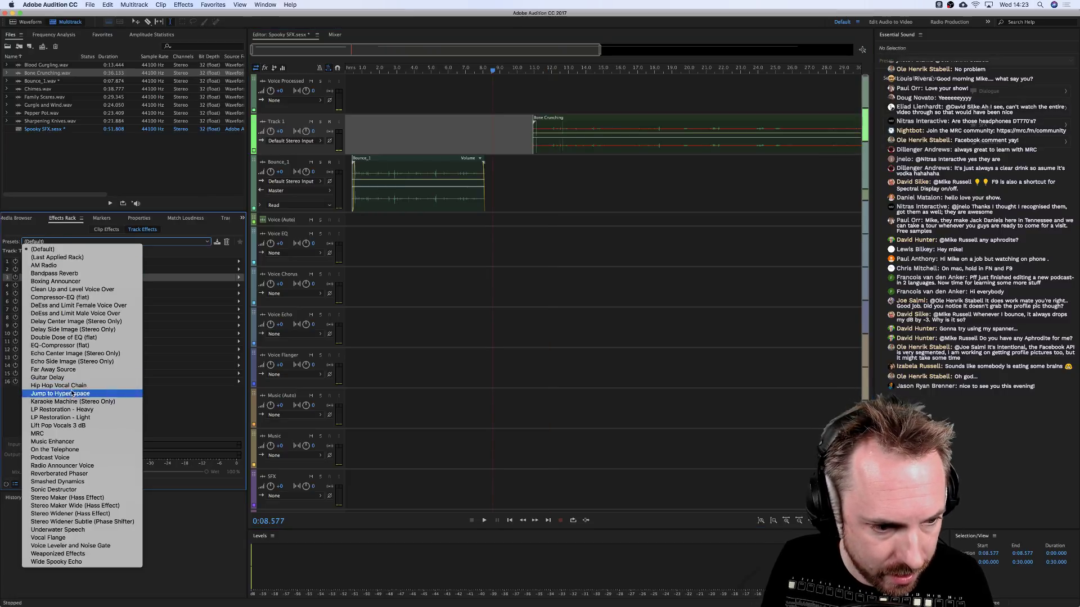
pyautogui.click(69, 434)
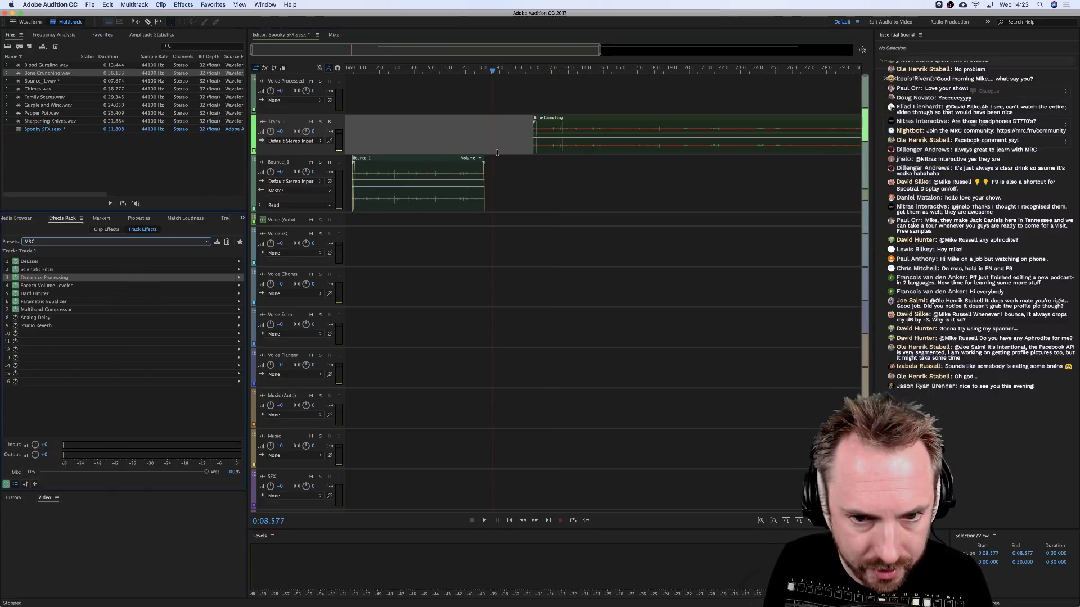
pyautogui.click(546, 148)
pyautogui.press('space')
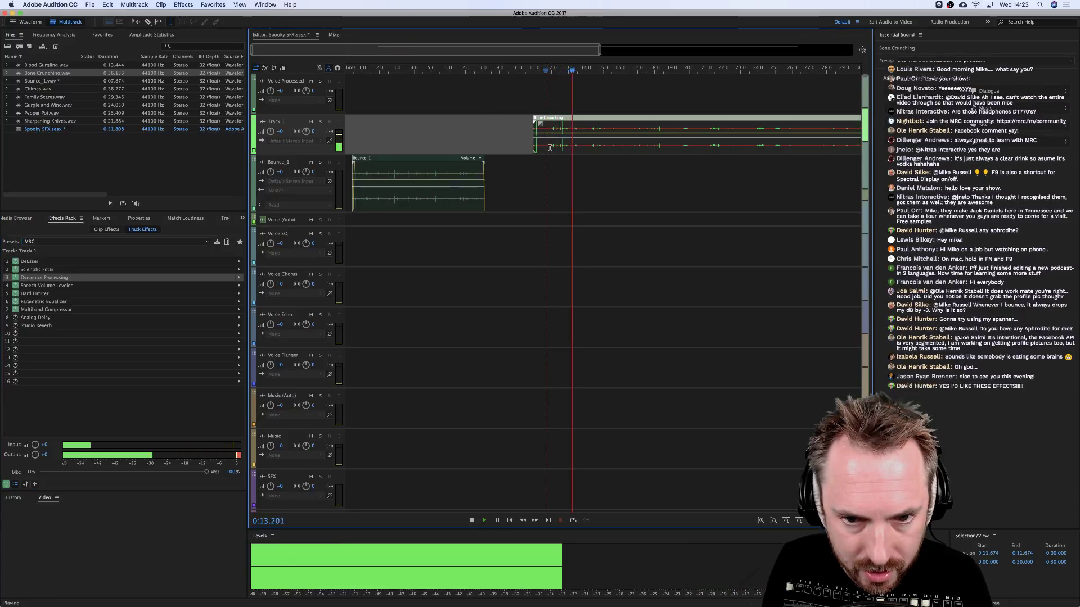
pyautogui.press('space')
# Delete the opening of the Bone Crunching clip up to about 12 s and move the clip to start at about 13 s.
pyautogui.moveTo(550, 148); pyautogui.dragTo(509, 146)
pyautogui.press('Delete')
pyautogui.click(564, 148)
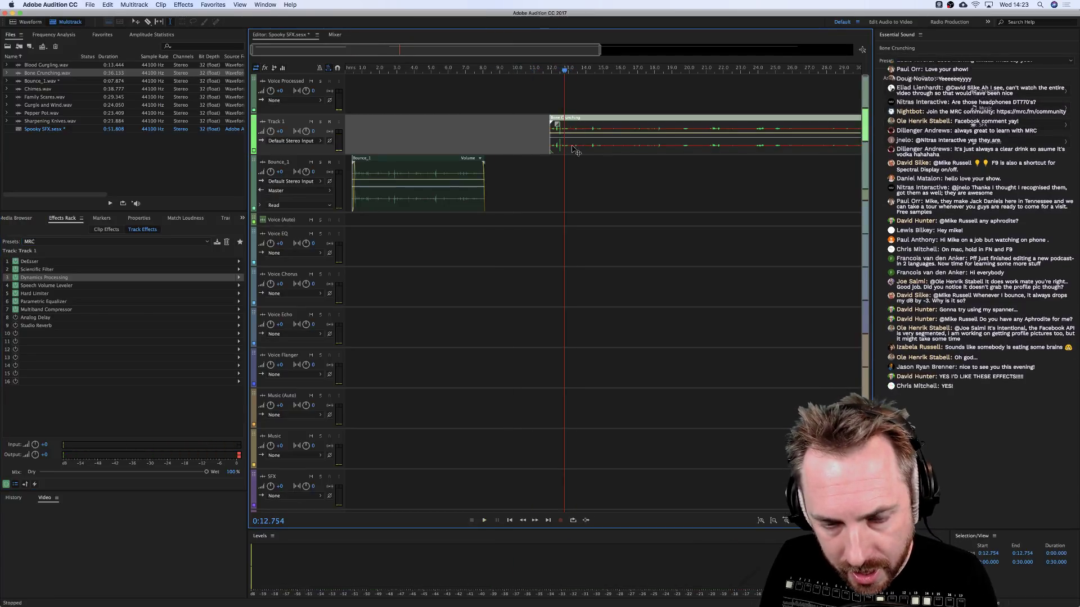
pyautogui.moveTo(574, 149); pyautogui.dragTo(590, 148)
pyautogui.click(586, 148)
pyautogui.press('space')
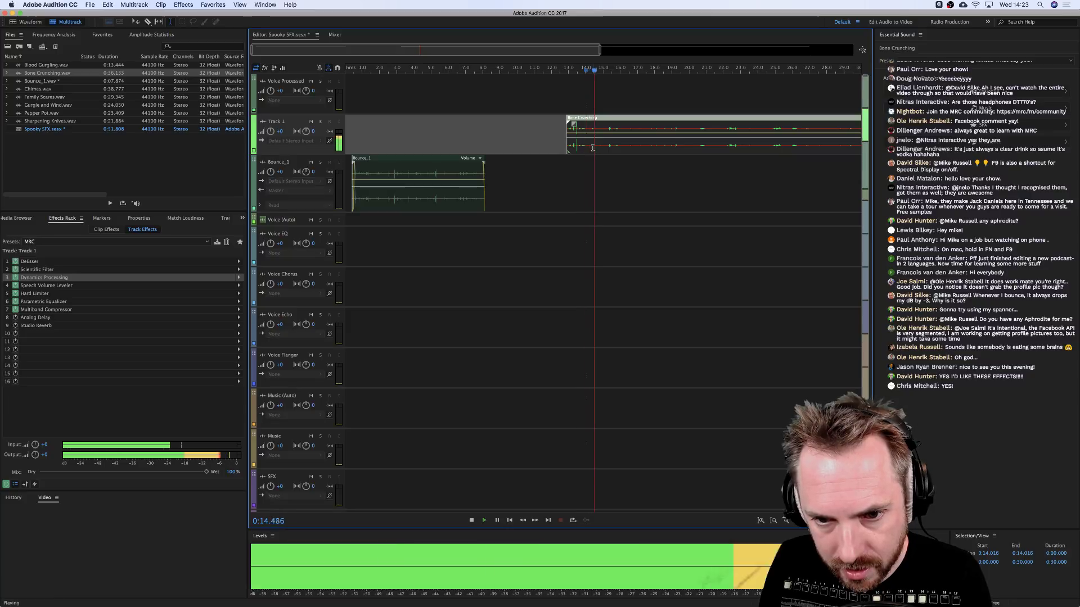
pyautogui.press('space')
# Delete the section of the Bone Crunching clip from about 14.3 s to 15.1 s and audition from there.
pyautogui.moveTo(592, 148); pyautogui.dragTo(602, 148)
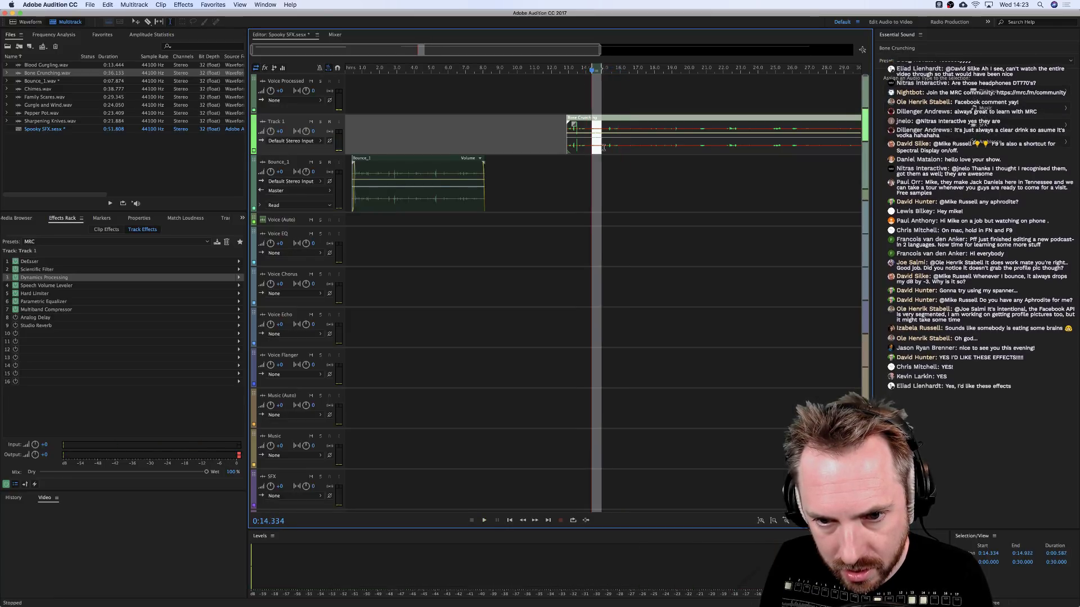
pyautogui.press('Delete')
pyautogui.click(606, 149)
pyautogui.press('space')
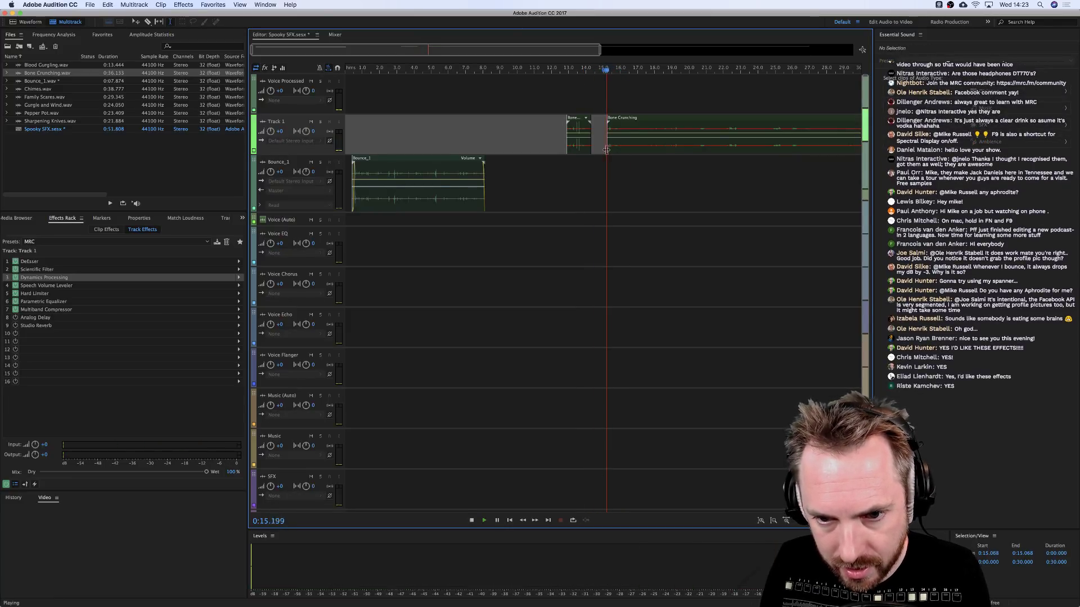
pyautogui.press('space')
# Add a Pitch Shifter to the tenth track effect slot of Track 1.
pyautogui.click(508, 174)
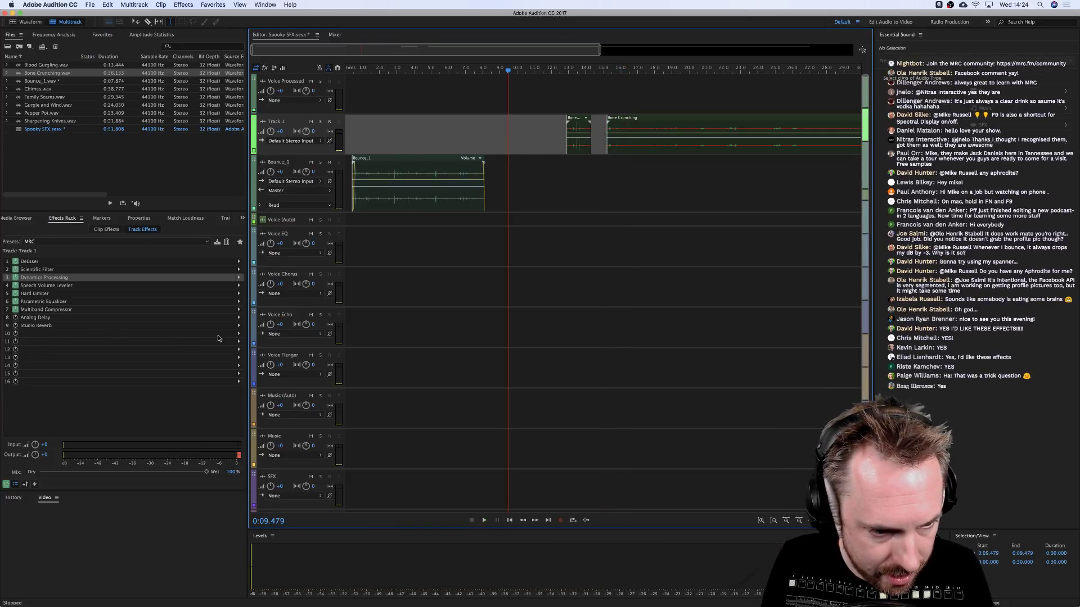
pyautogui.click(239, 335)
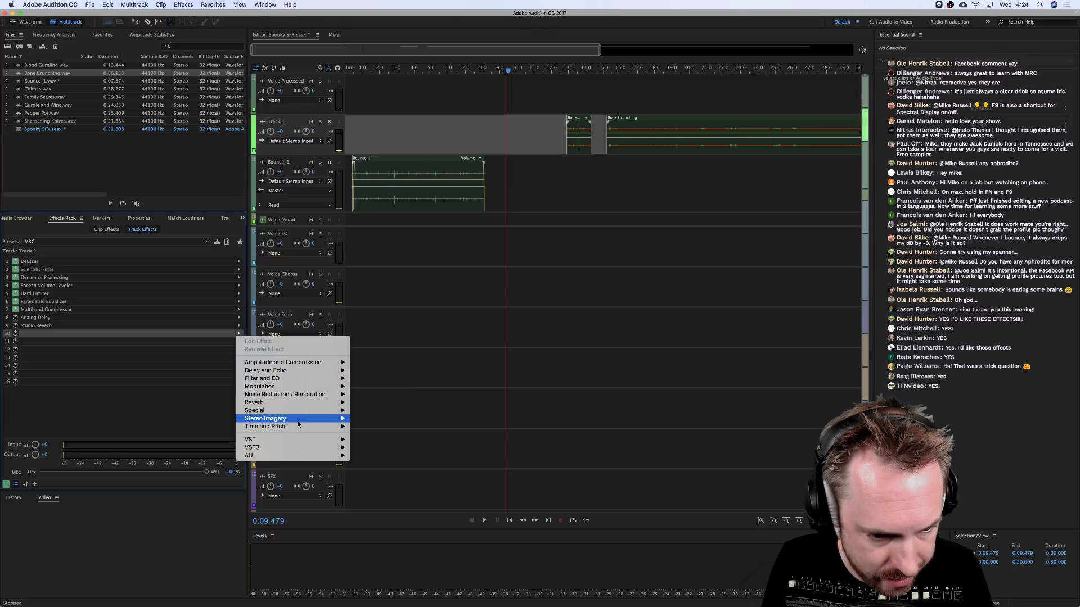
pyautogui.moveTo(307, 429)
pyautogui.click(378, 434)
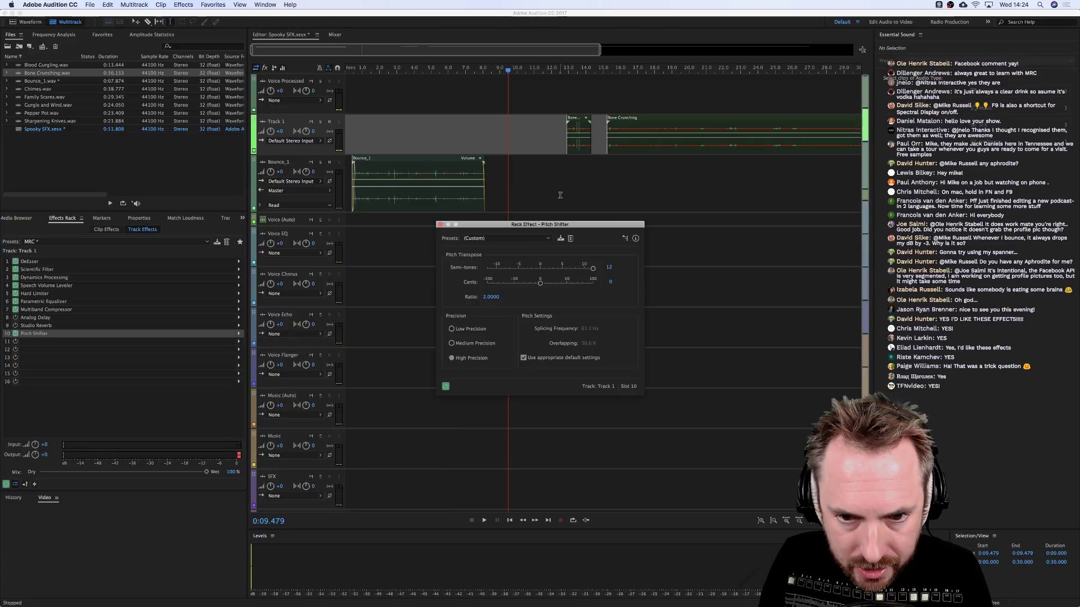
# Lower the Pitch Shifter's semi-tones to -6 while auditioning the short Bone Crunching clip from about 12.7 s.
pyautogui.moveTo(530, 271); pyautogui.dragTo(534, 272)
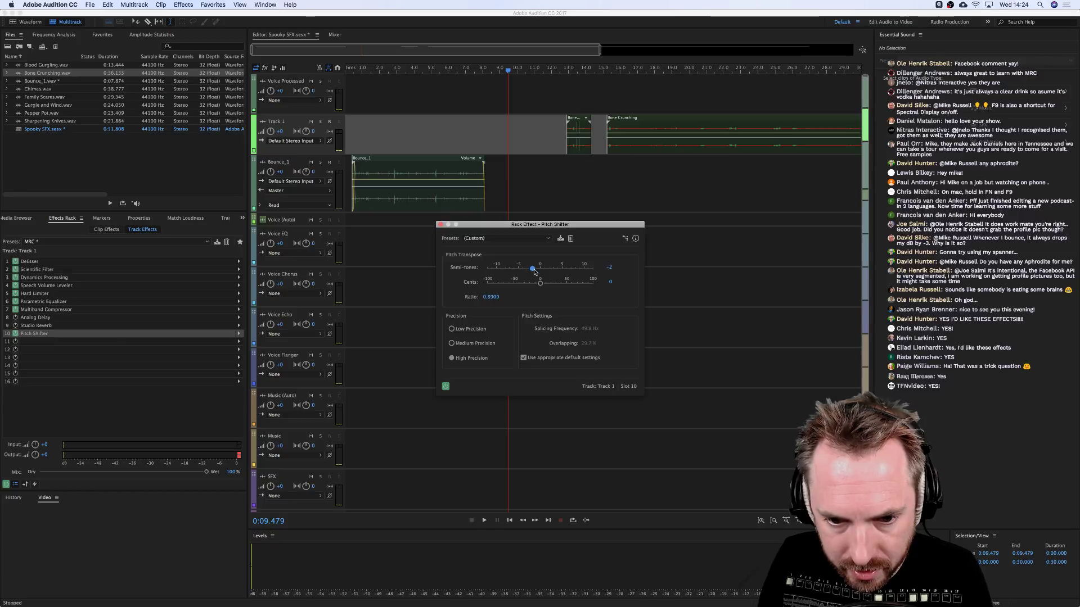
pyautogui.click(563, 140)
pyautogui.press('space')
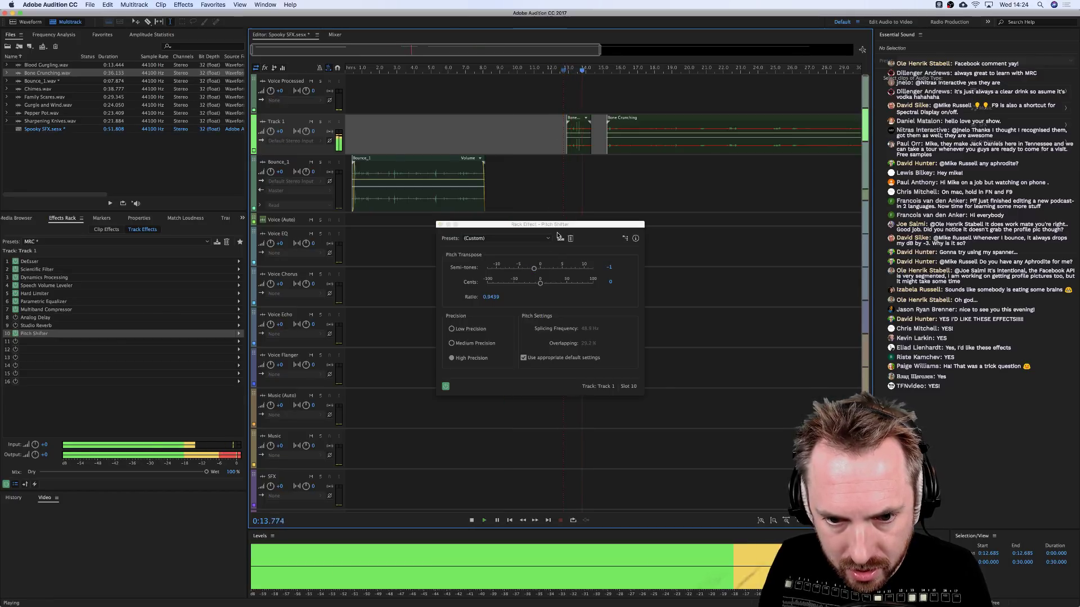
pyautogui.moveTo(535, 272); pyautogui.dragTo(533, 272)
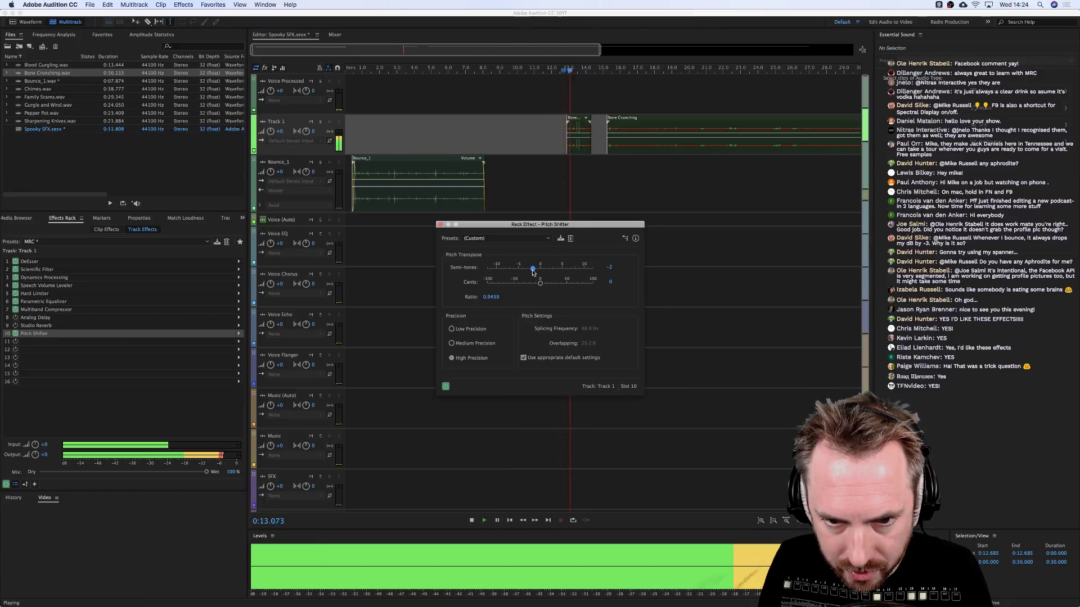
pyautogui.press('space')
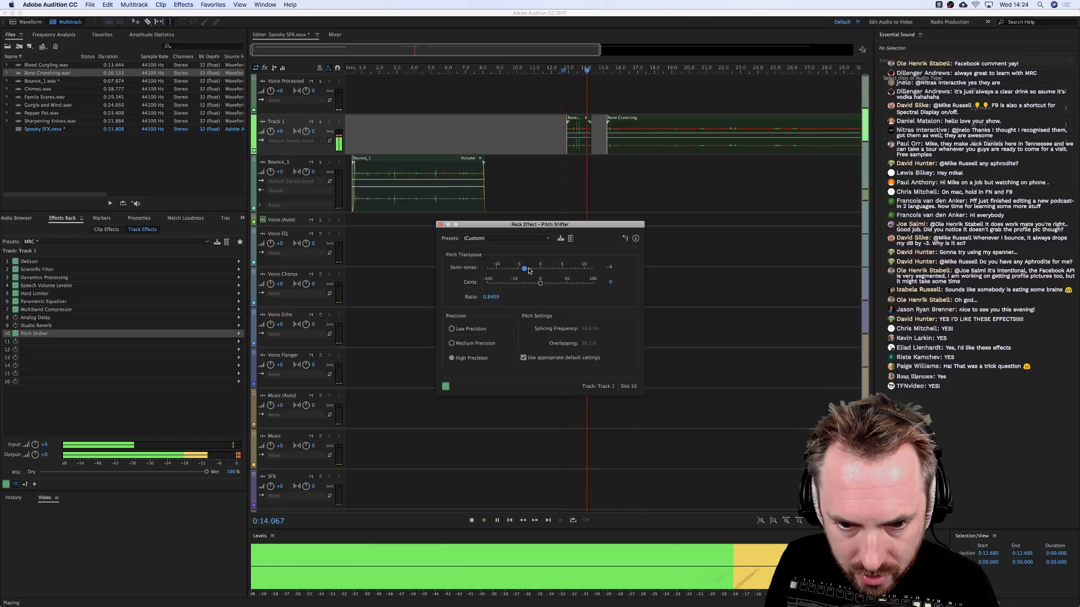
pyautogui.press('space')
pyautogui.press('space')
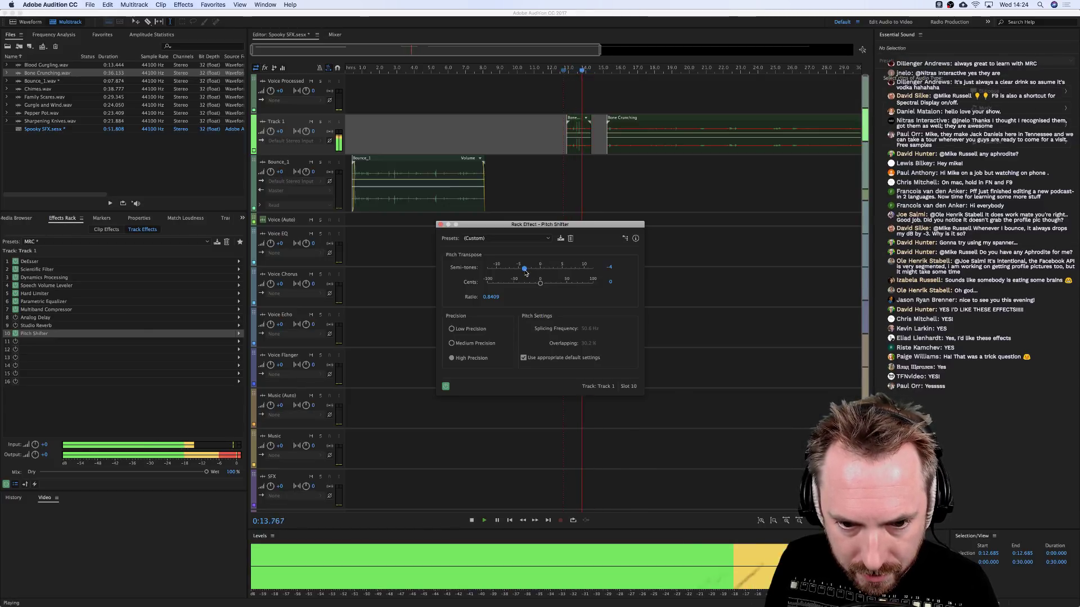
pyautogui.moveTo(526, 273); pyautogui.dragTo(515, 272)
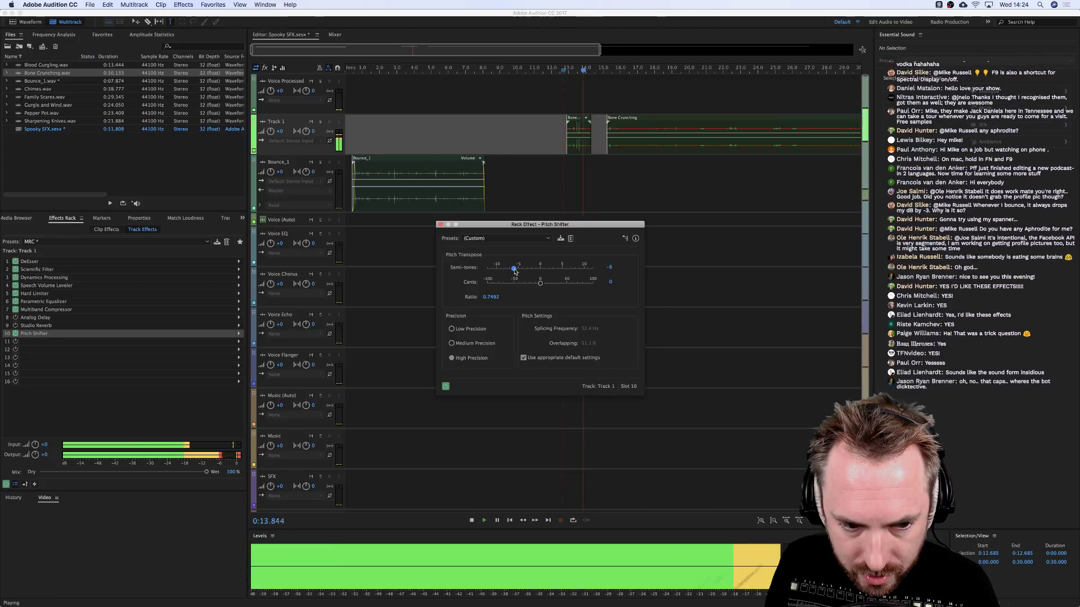
# Add a series of pan keyframes to the short Bone Crunching clip on Track 1, between about 13.1 s and 13.5 s.
pyautogui.press('space')
pyautogui.scroll(3, 572, 74)
pyautogui.scroll(3, 572, 73)
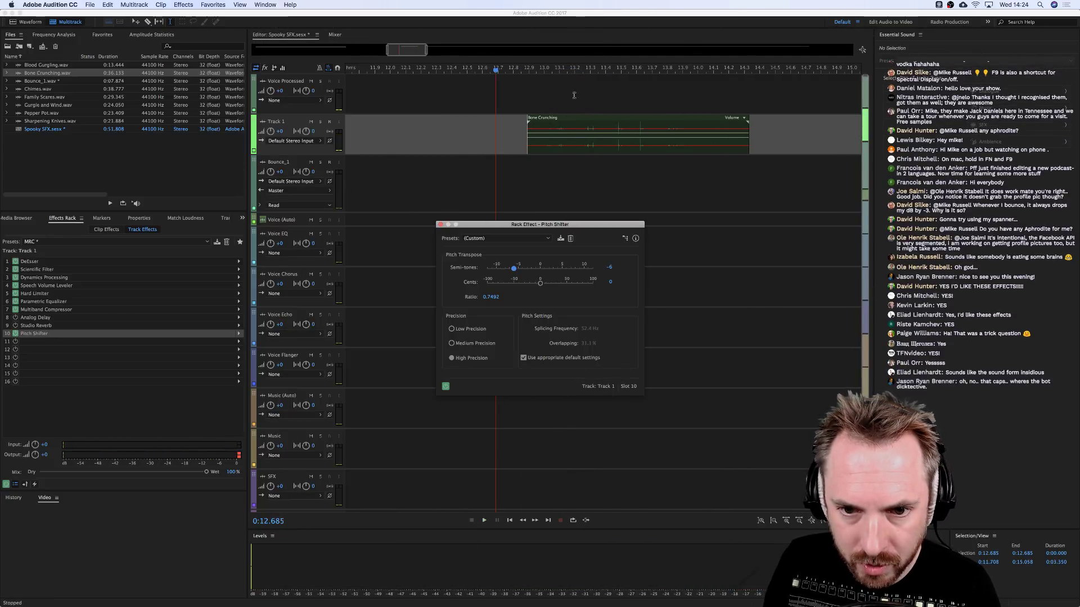
pyautogui.click(557, 135)
pyautogui.scroll(2, 555, 130)
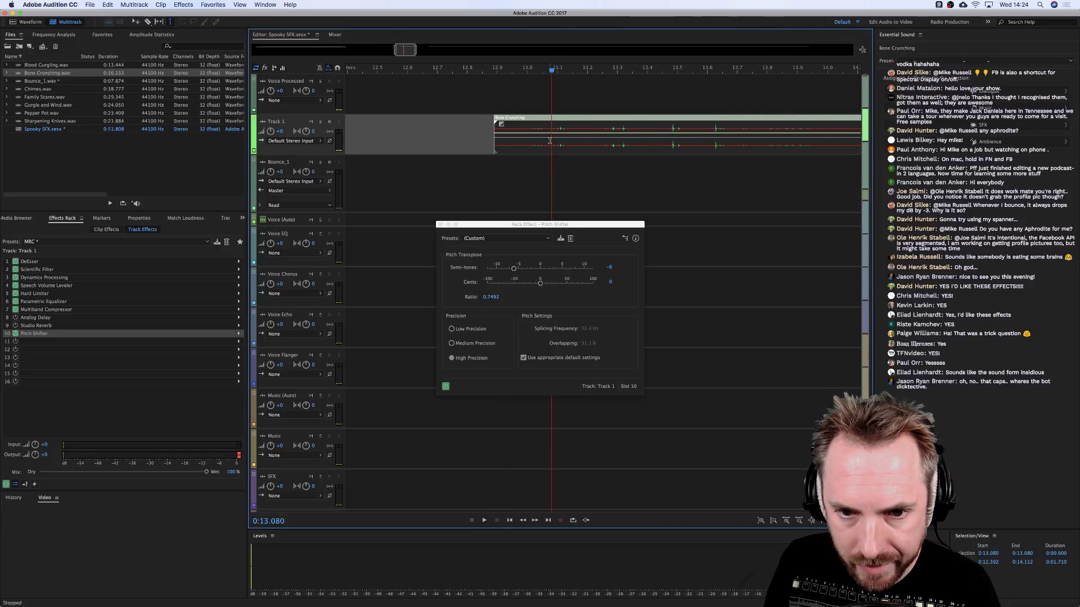
pyautogui.moveTo(552, 140)
pyautogui.mouseDown()
pyautogui.moveTo(608, 135)
pyautogui.moveTo(617, 149)
pyautogui.moveTo(628, 135)
pyautogui.moveTo(670, 138)
pyautogui.mouseUp()
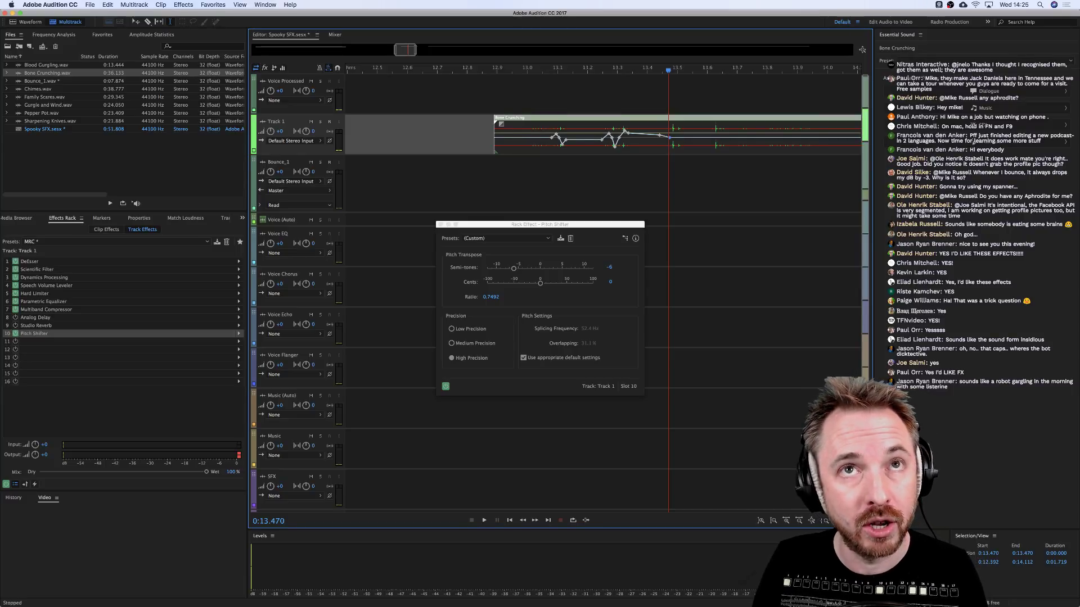
pyautogui.press('super+Tab')
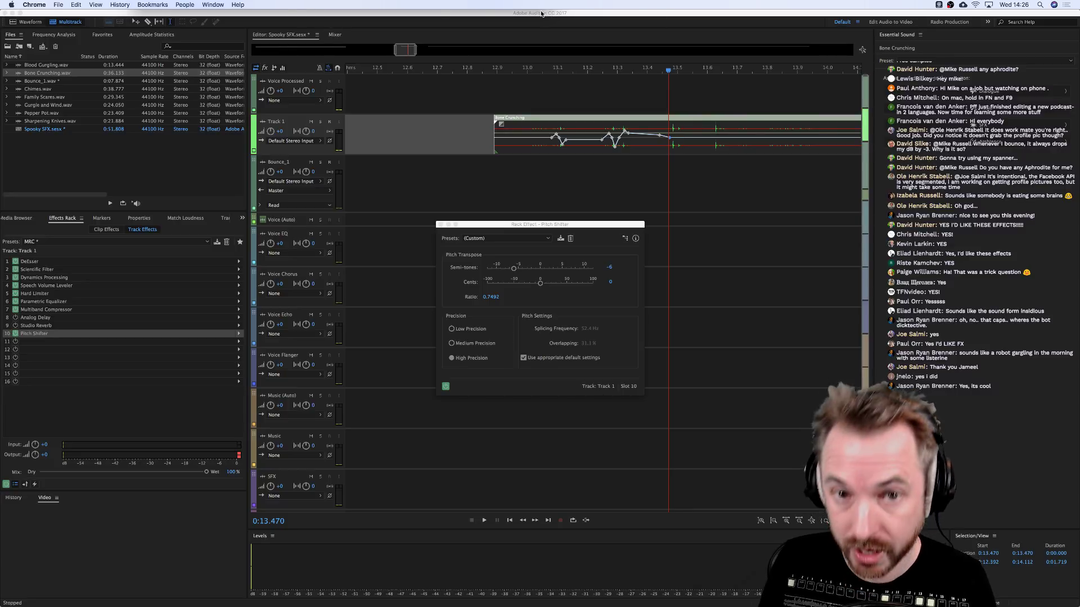
# Continue the varying pan keyframes across the short Bone Crunching clip, from about 13.5 s to 13.9 s.
pyautogui.click(681, 142)
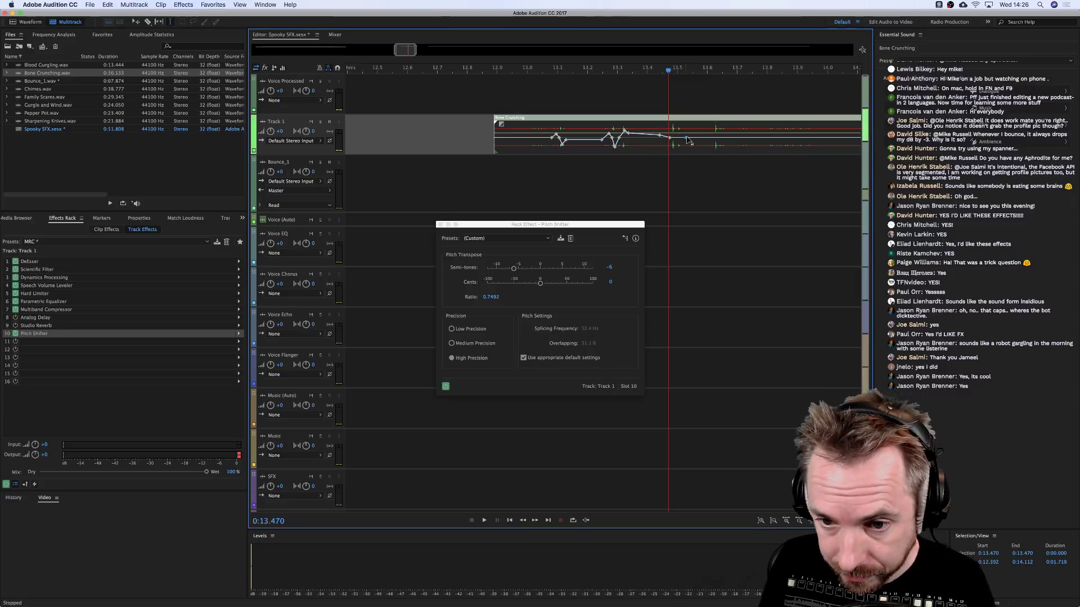
pyautogui.moveTo(714, 142)
pyautogui.mouseDown()
pyautogui.moveTo(771, 131)
pyautogui.moveTo(783, 145)
pyautogui.moveTo(795, 130)
pyautogui.mouseUp()
pyautogui.click(727, 138)
pyautogui.click(763, 139)
pyautogui.hscroll(2, 794, 130)
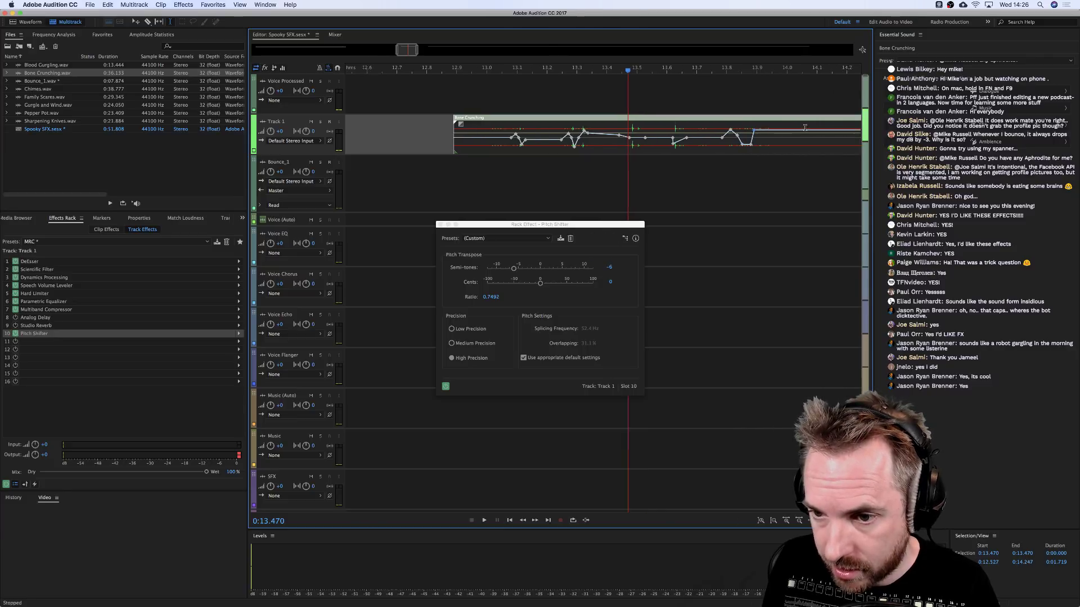
# Smooth the short Bone Crunching clip's pan envelope with Spline Curves and audition it from about 13 s.
pyautogui.rightClick(576, 132)
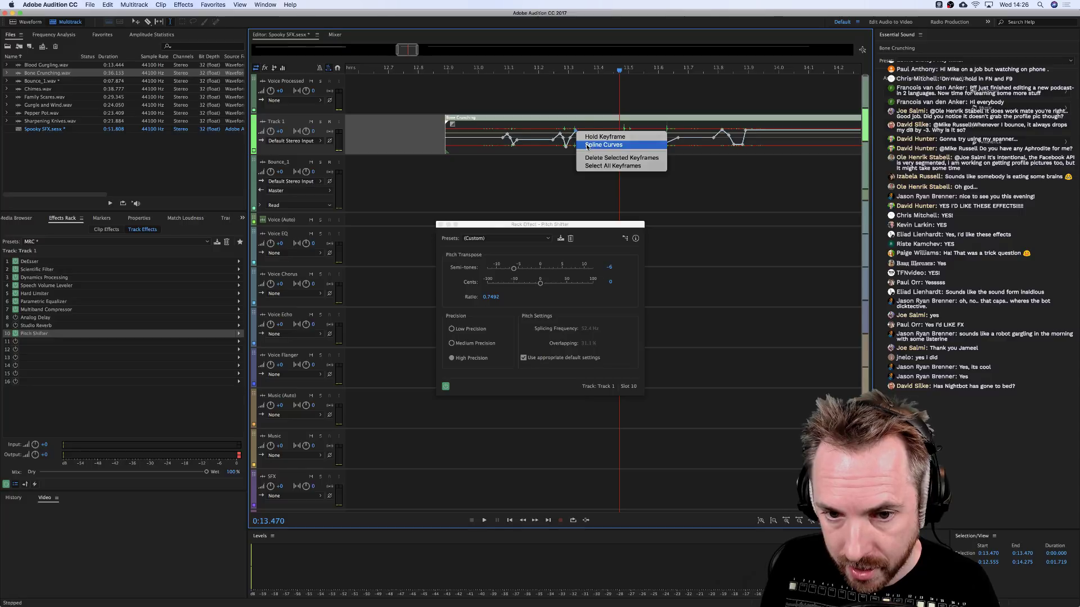
pyautogui.click(586, 146)
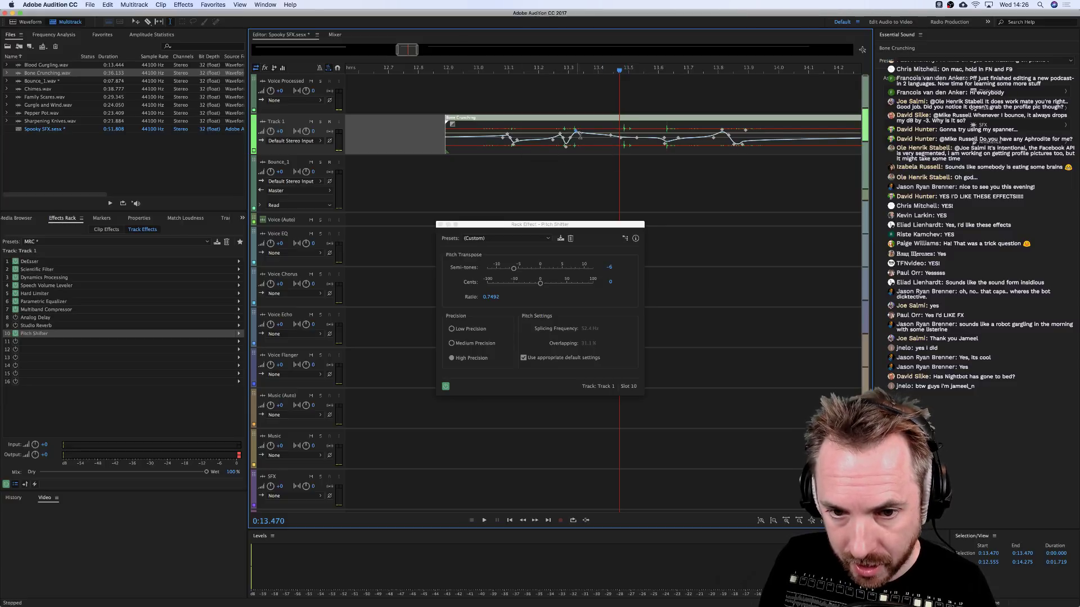
pyautogui.click(479, 99)
pyautogui.press('space')
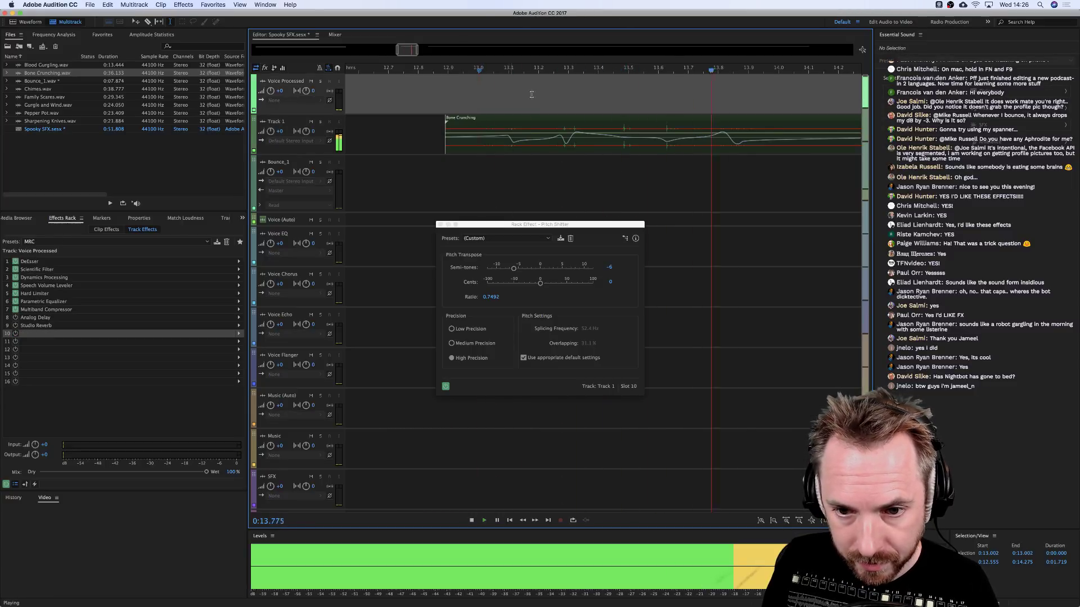
pyautogui.press('space')
# Audition the longer Bone Crunching clip from about 15.3 s and close the Pitch Shifter settings.
pyautogui.scroll(-5, 641, 80)
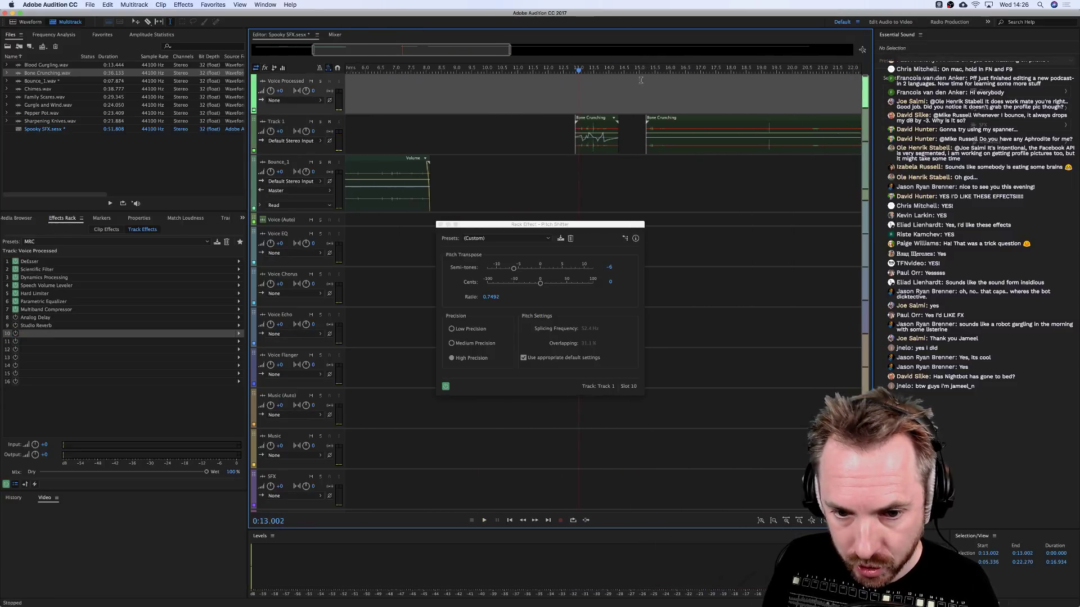
pyautogui.hscroll(1, 653, 144)
pyautogui.click(644, 152)
pyautogui.press('space')
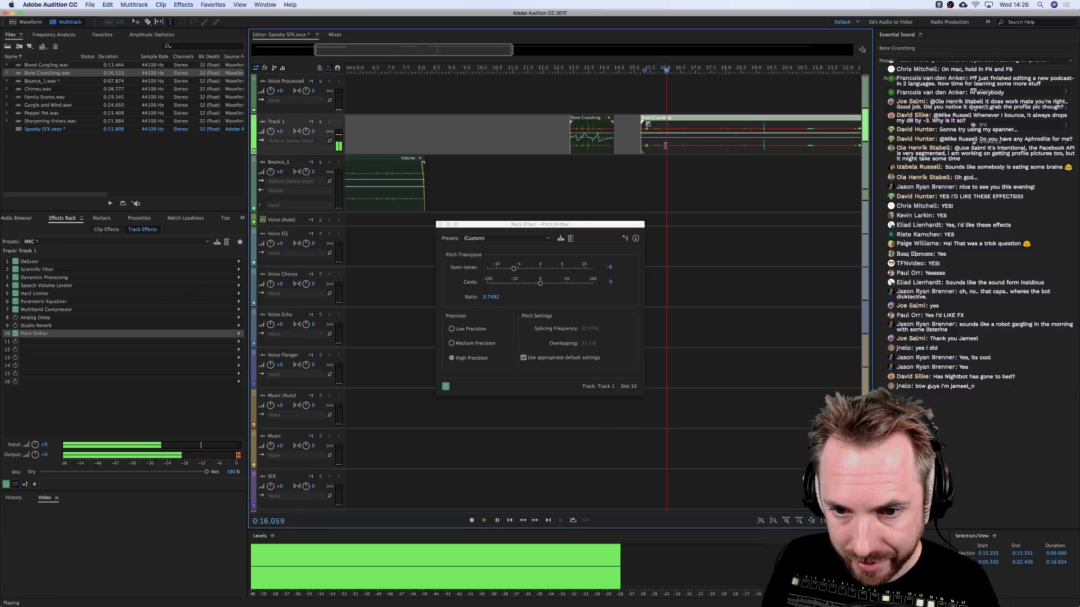
pyautogui.press('space')
pyautogui.click(438, 225)
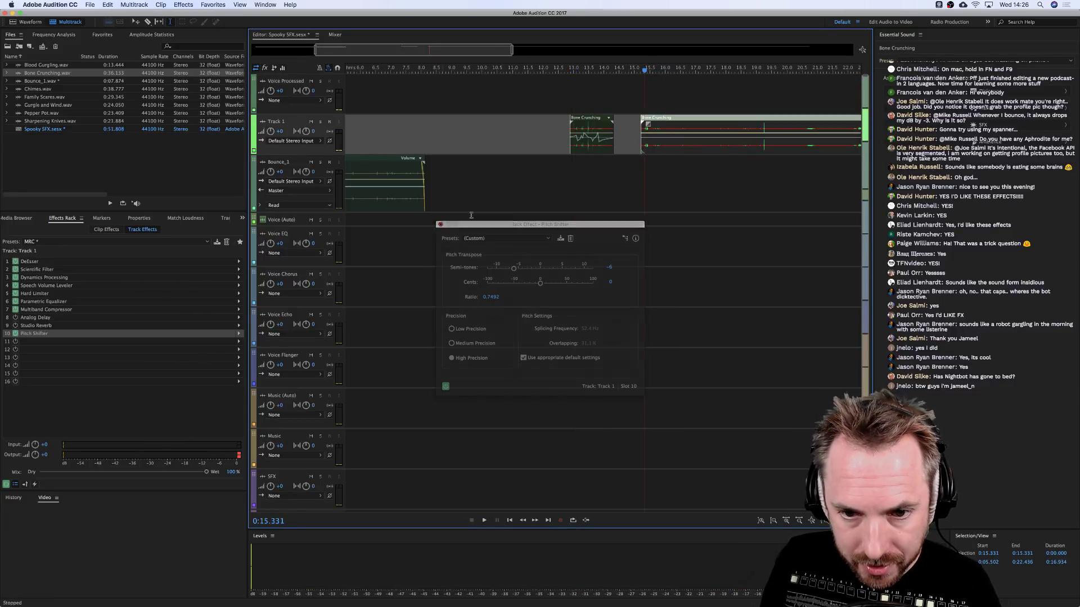
# Position the playhead at about 13 s and add the Waves VEQ4 Stereo equalizer to track effect slot 11 of Track 1.
pyautogui.click(574, 148)
pyautogui.click(574, 149)
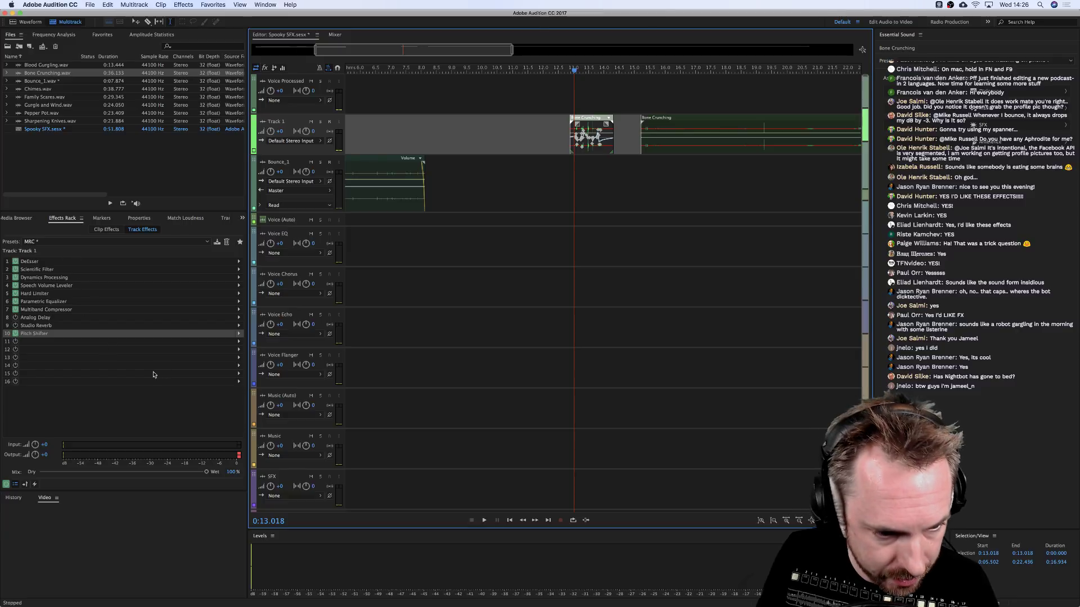
pyautogui.click(237, 341)
pyautogui.moveTo(287, 411)
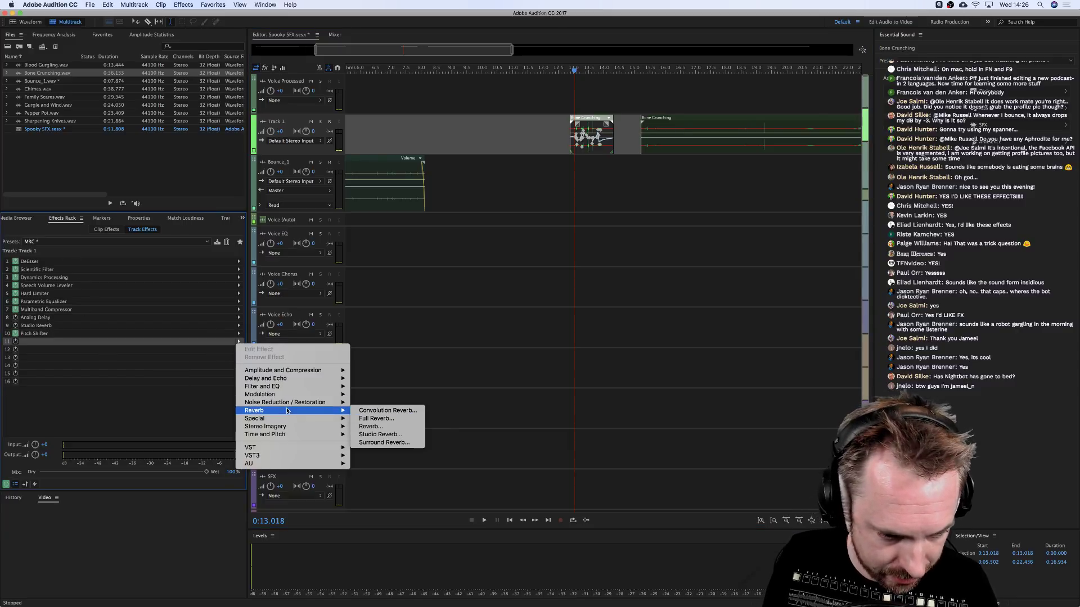
pyautogui.moveTo(290, 456)
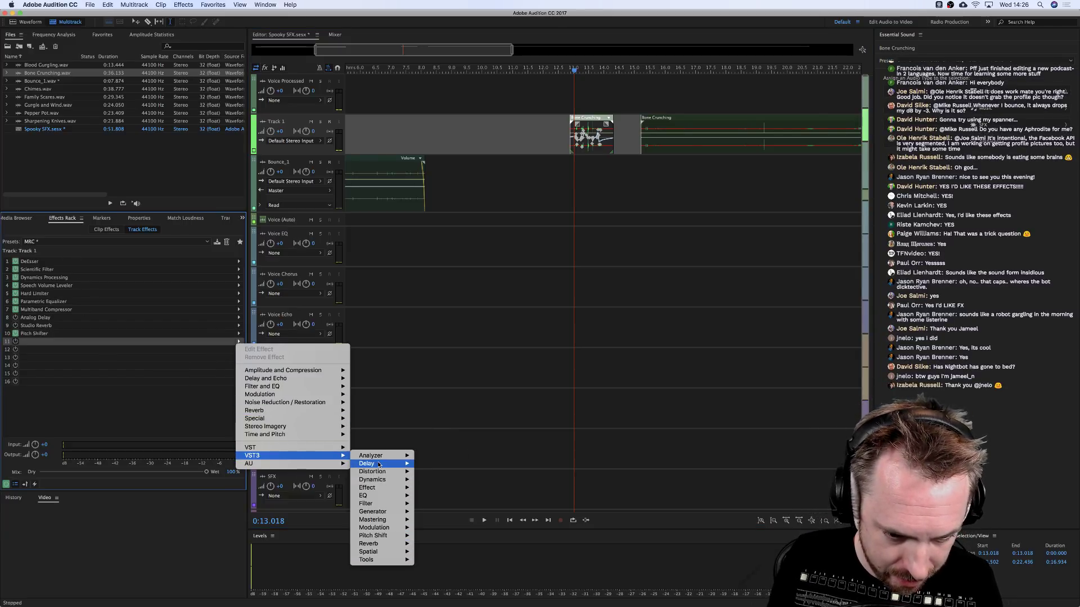
pyautogui.moveTo(375, 496)
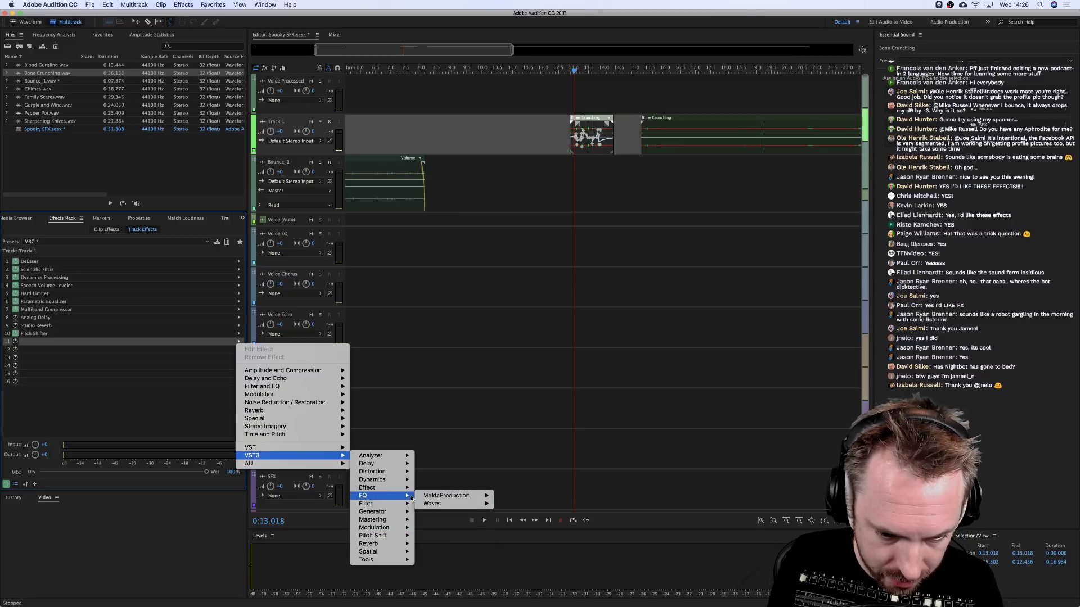
pyautogui.moveTo(431, 505)
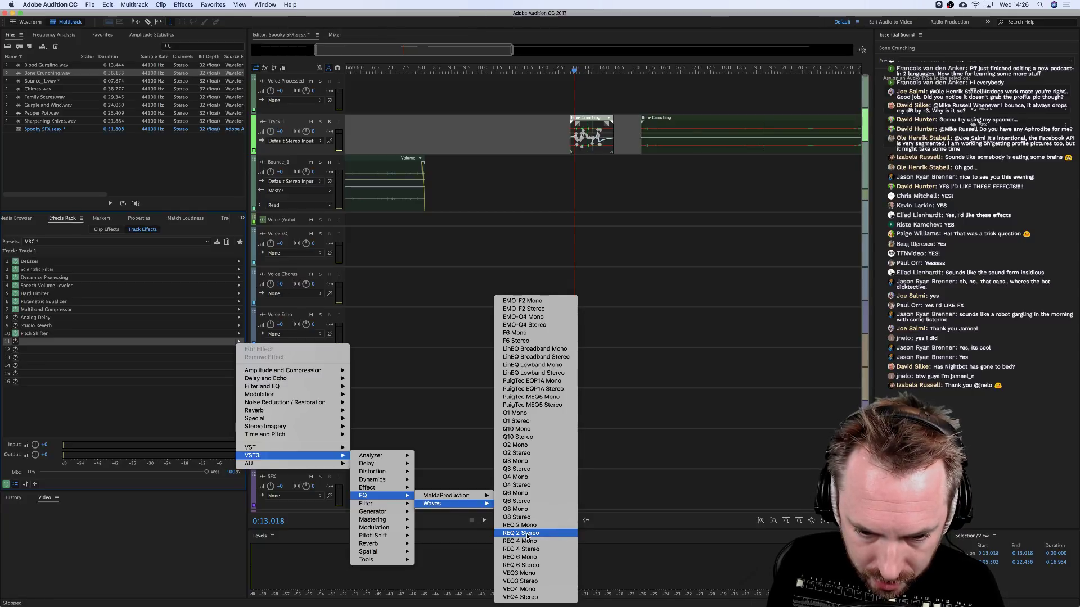
pyautogui.click(526, 598)
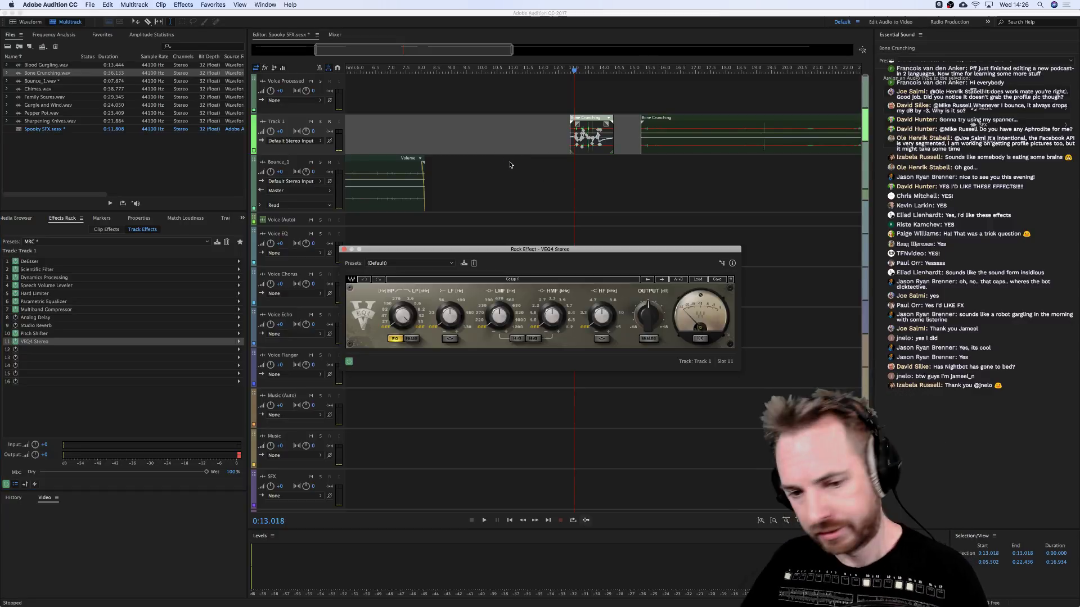
# Try adjusting the VEQ4's frequency bands by ear while auditioning the short Bone Crunching clip from about 13 s.
pyautogui.scroll(-1, 491, 144)
pyautogui.hscroll(-1, 492, 144)
pyautogui.hscroll(5, 492, 144)
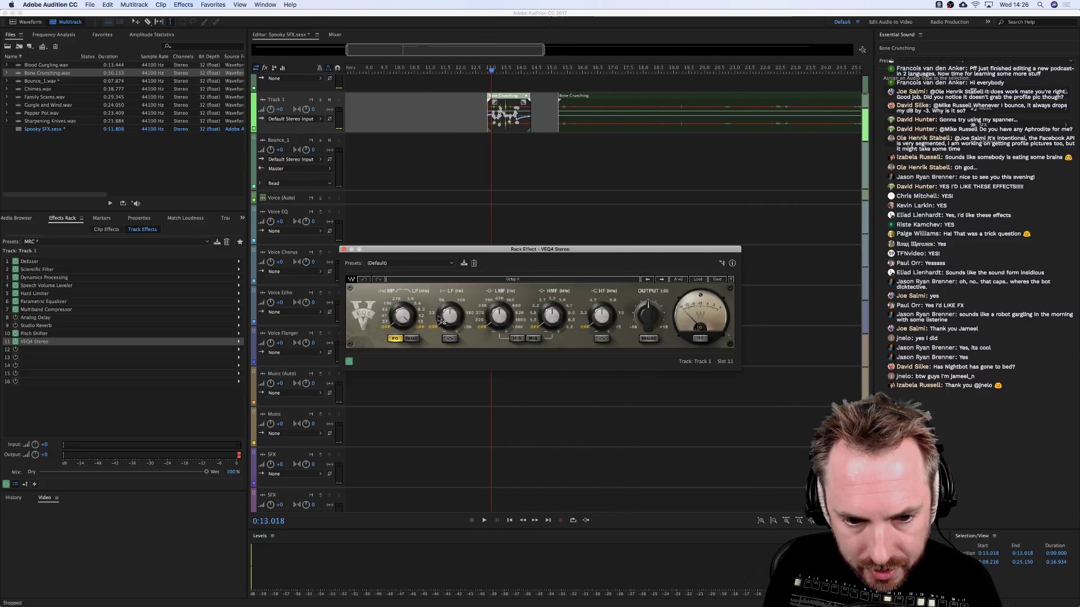
pyautogui.moveTo(447, 319); pyautogui.dragTo(447, 314)
pyautogui.press('space')
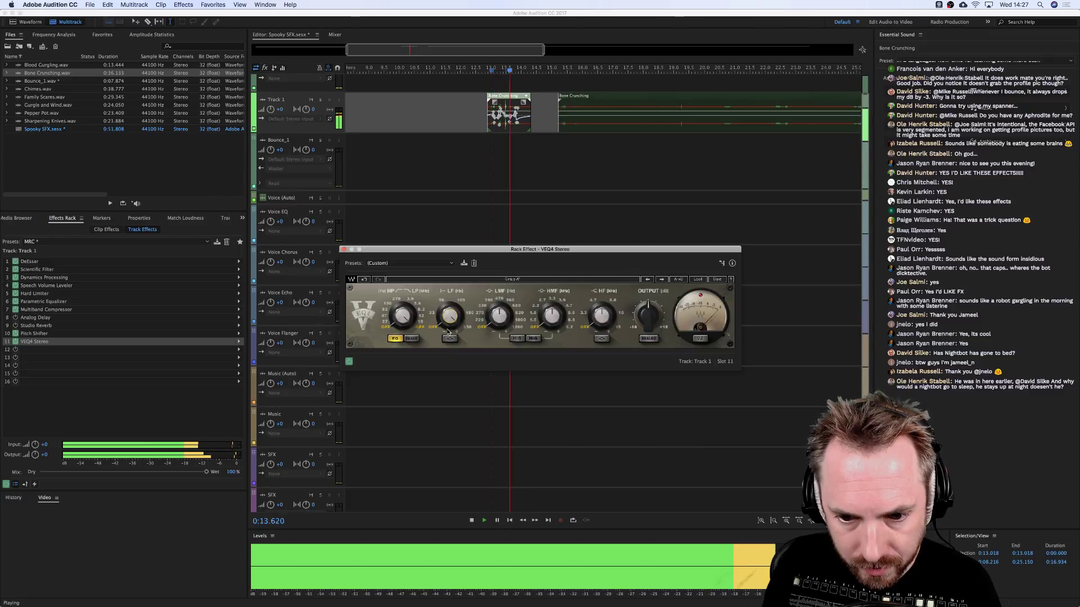
pyautogui.press('space')
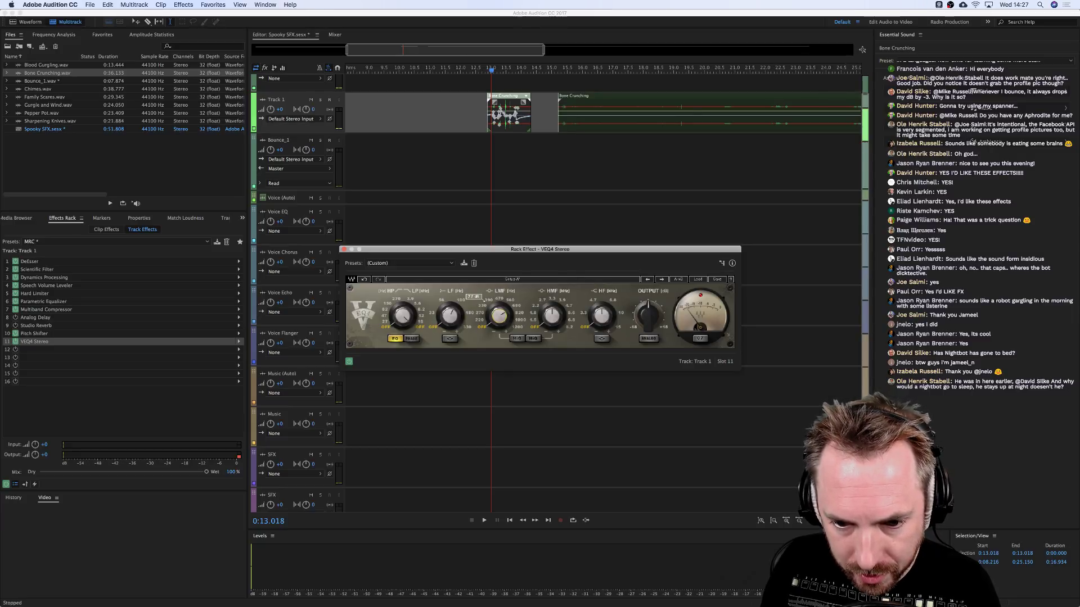
pyautogui.click(650, 318)
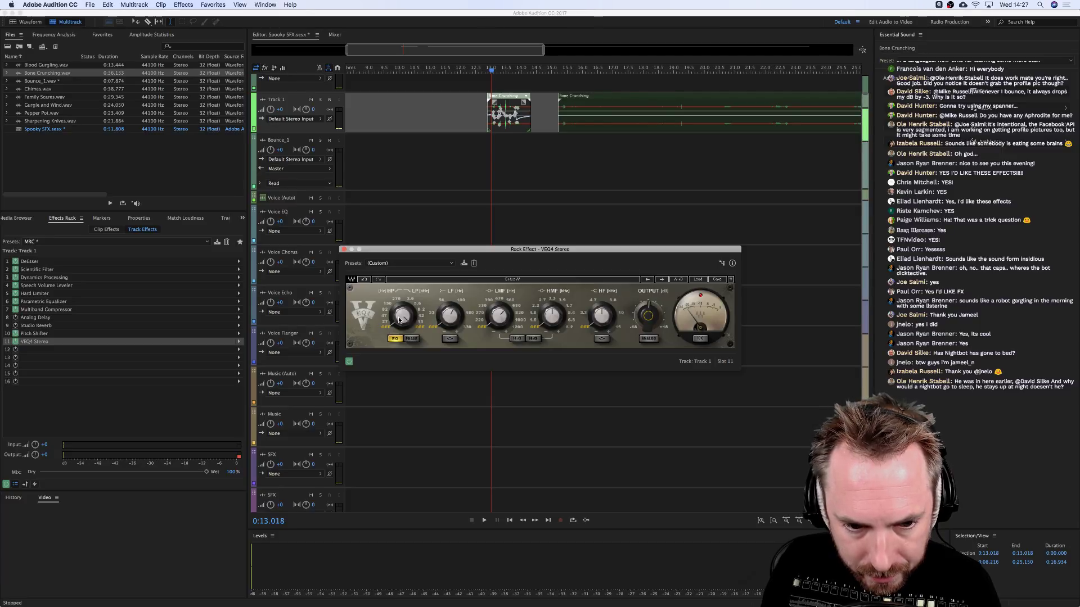
pyautogui.click(550, 316)
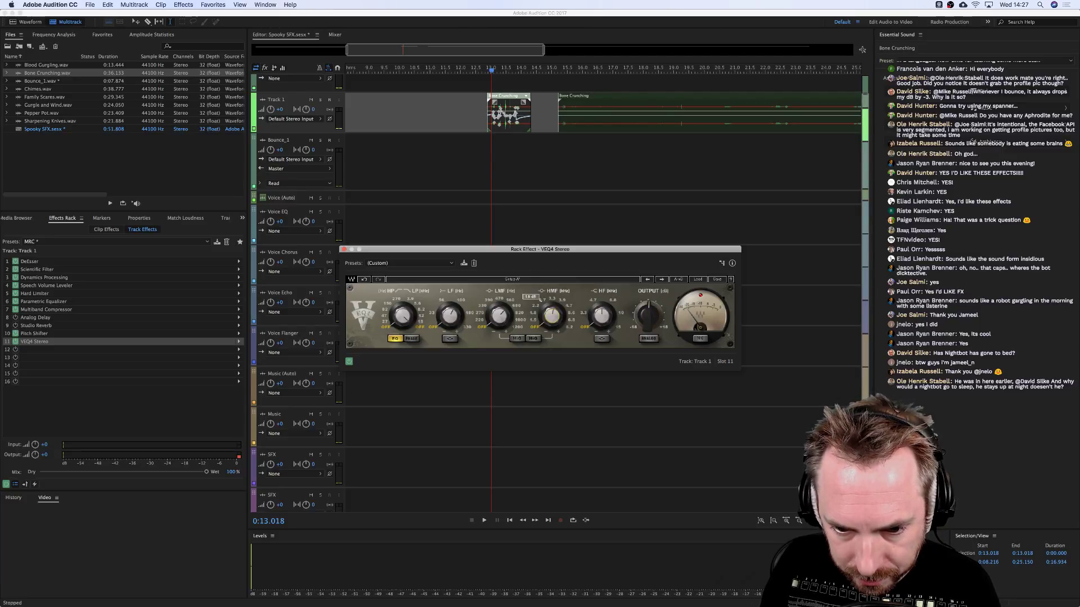
pyautogui.press('space')
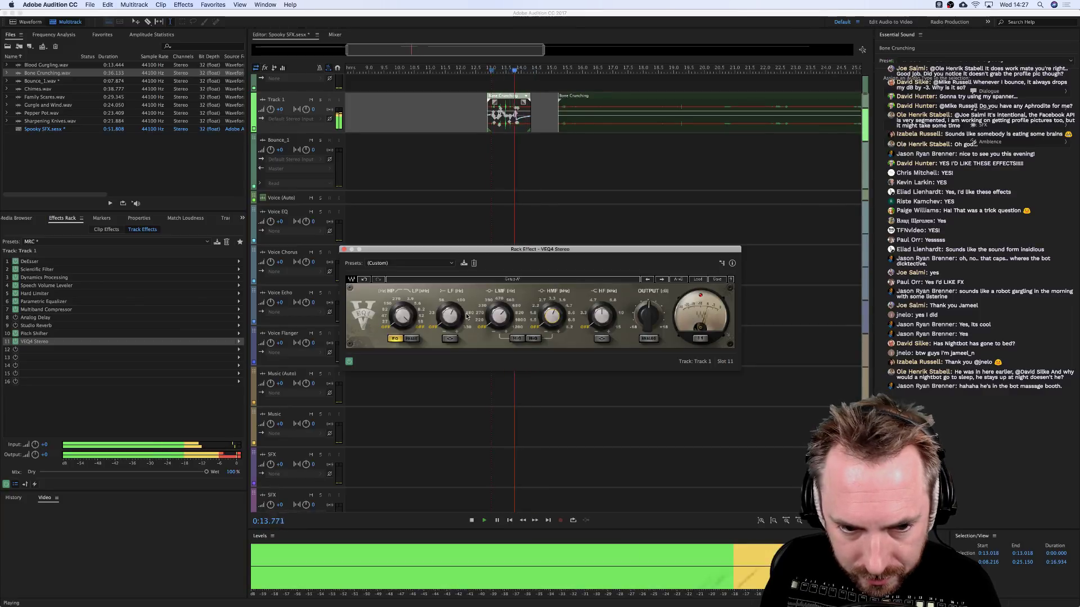
pyautogui.press('space')
# Load the Bass preset in the VEQ4, audition the short Bone Crunching clip with it, and close the equalizer.
pyautogui.click(417, 264)
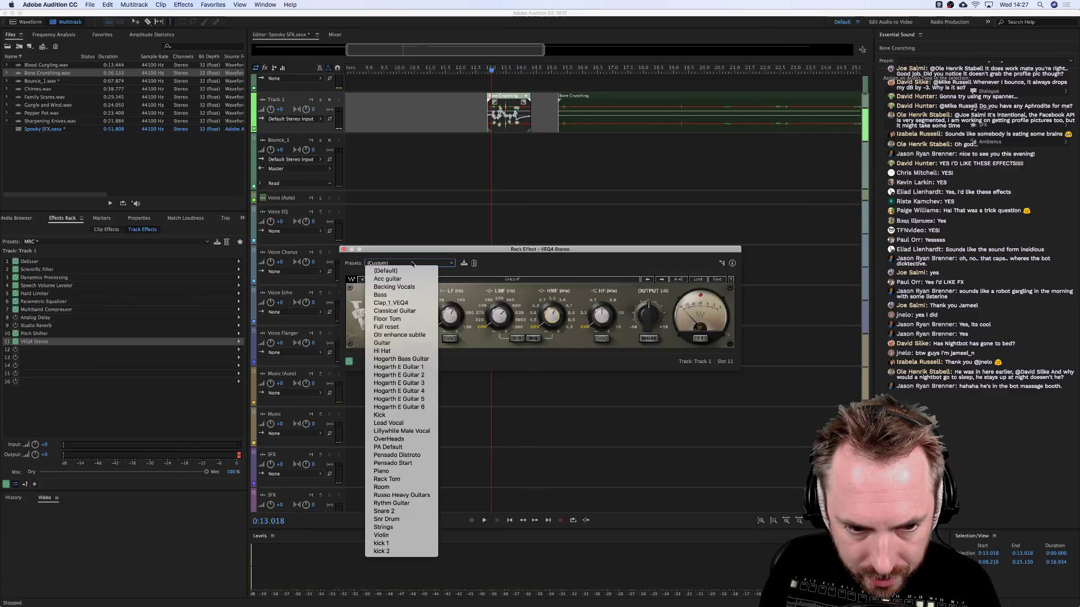
pyautogui.click(401, 296)
pyautogui.press('space')
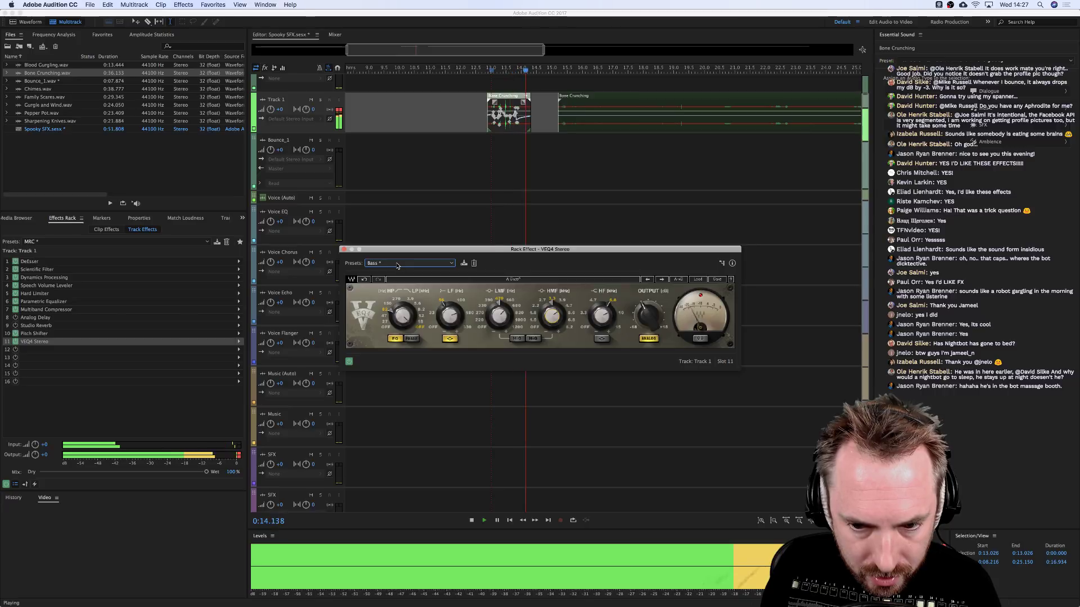
pyautogui.press('space')
pyautogui.press('space')
pyautogui.press('space')
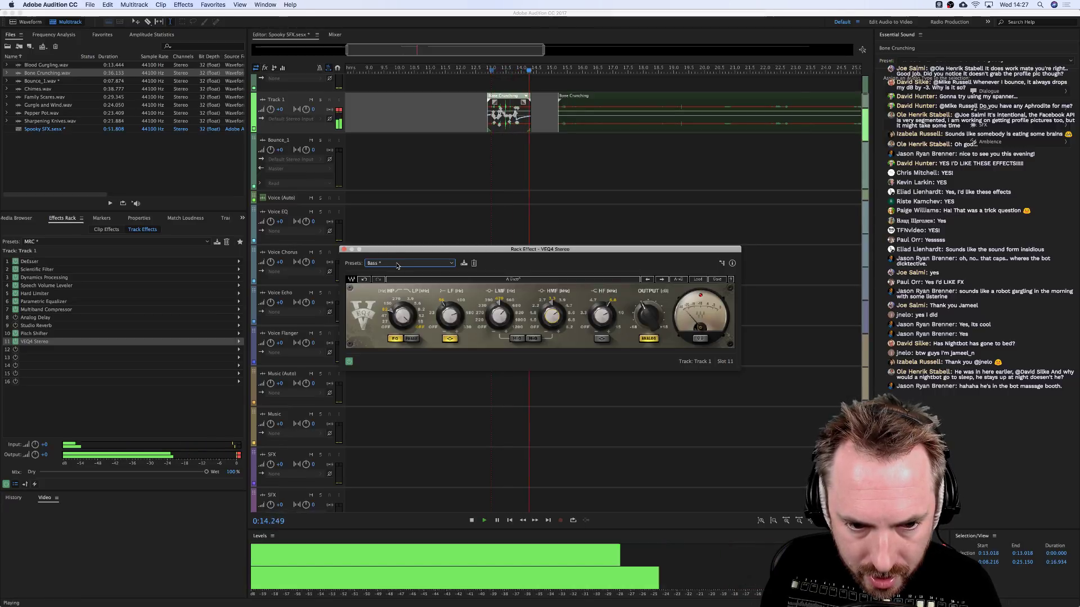
pyautogui.click(385, 264)
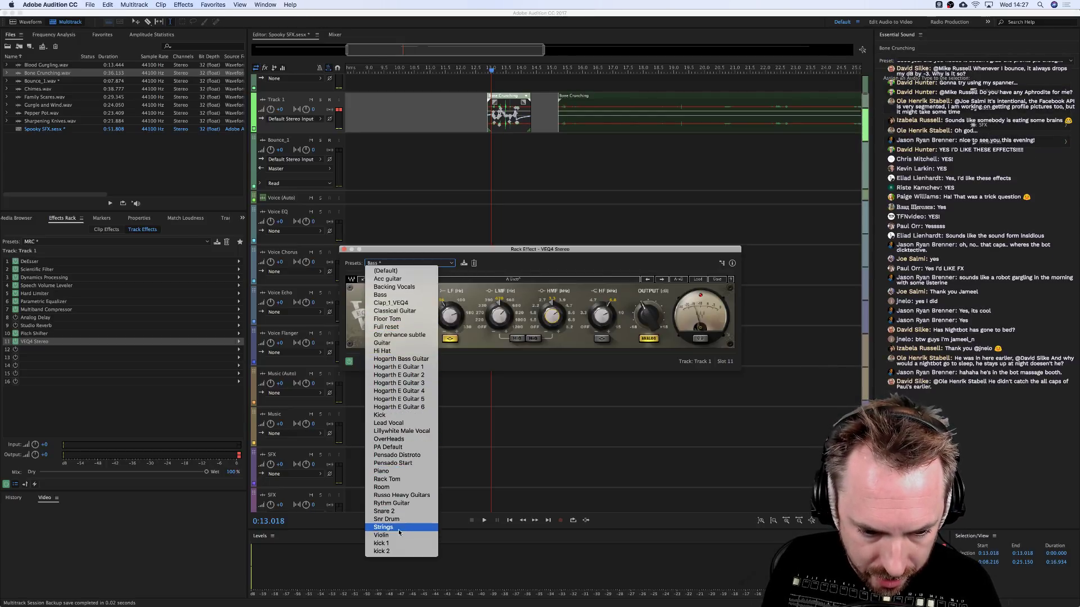
pyautogui.click(406, 295)
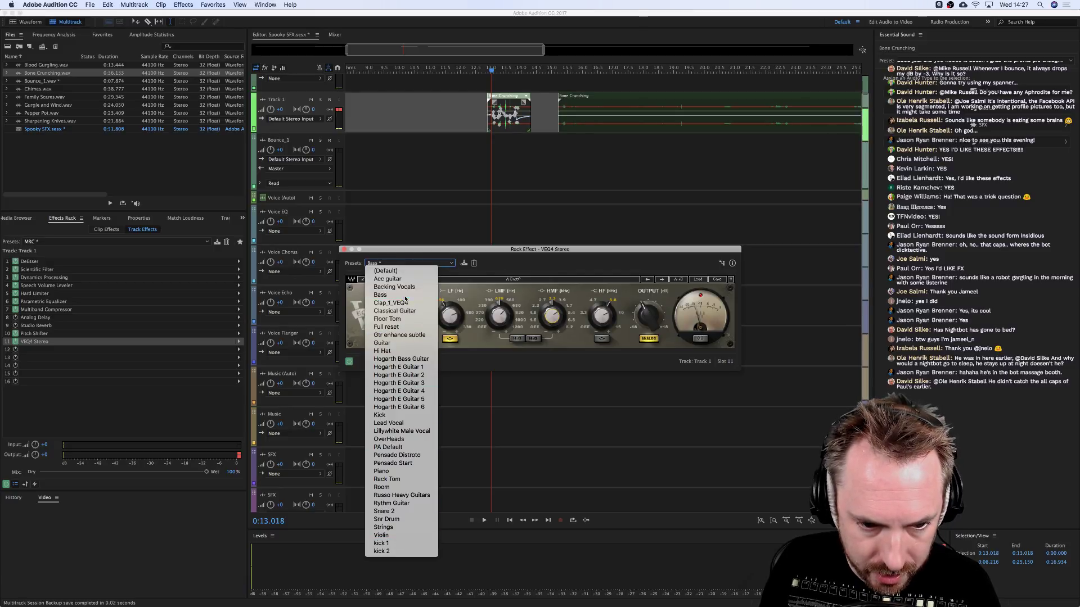
pyautogui.click(351, 251)
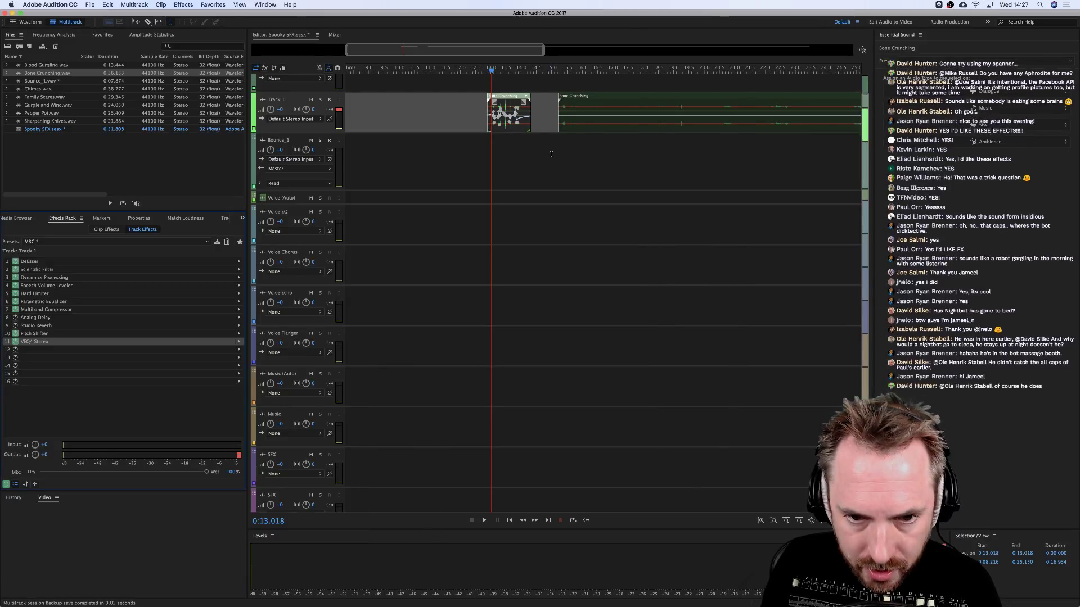
# Audition the opening of the longer Bone Crunching clip through Track 1's effects, starting between about 15 s and 15.3 s.
pyautogui.press('space')
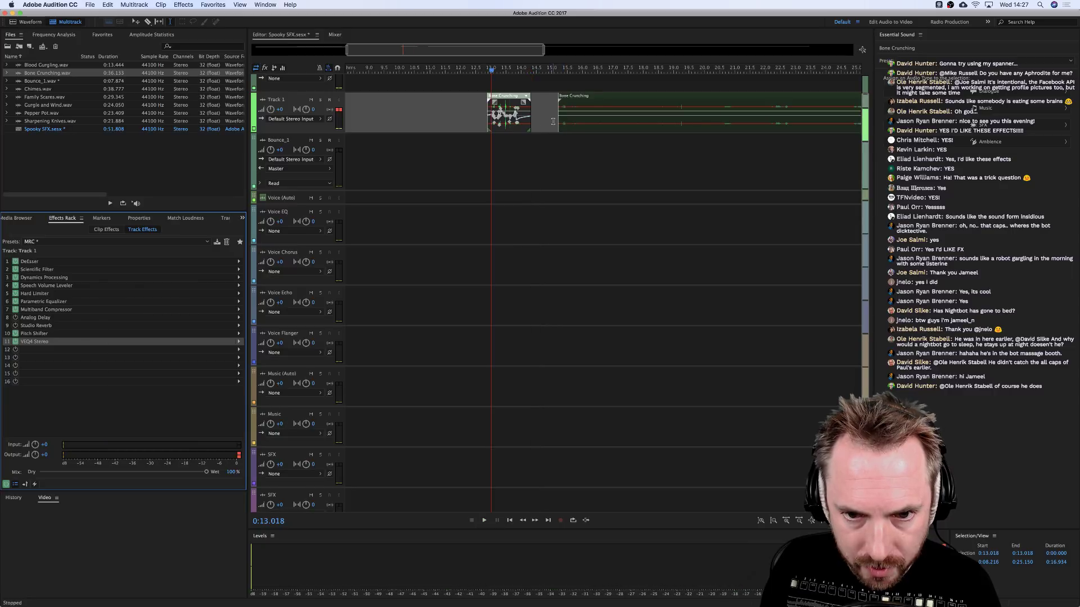
pyautogui.click(560, 124)
pyautogui.press('space')
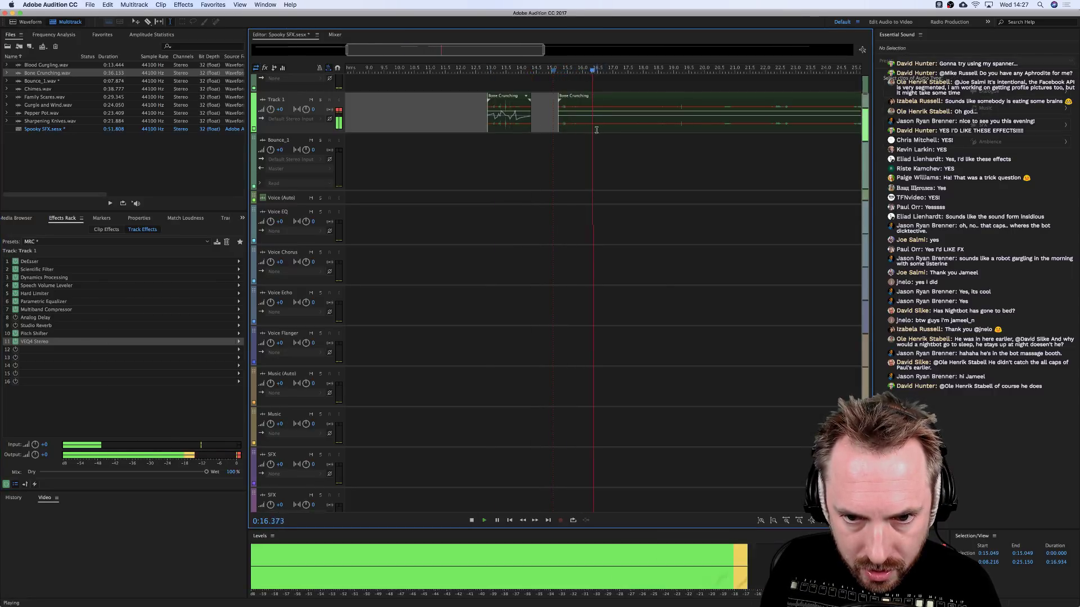
pyautogui.press('space')
pyautogui.press('space')
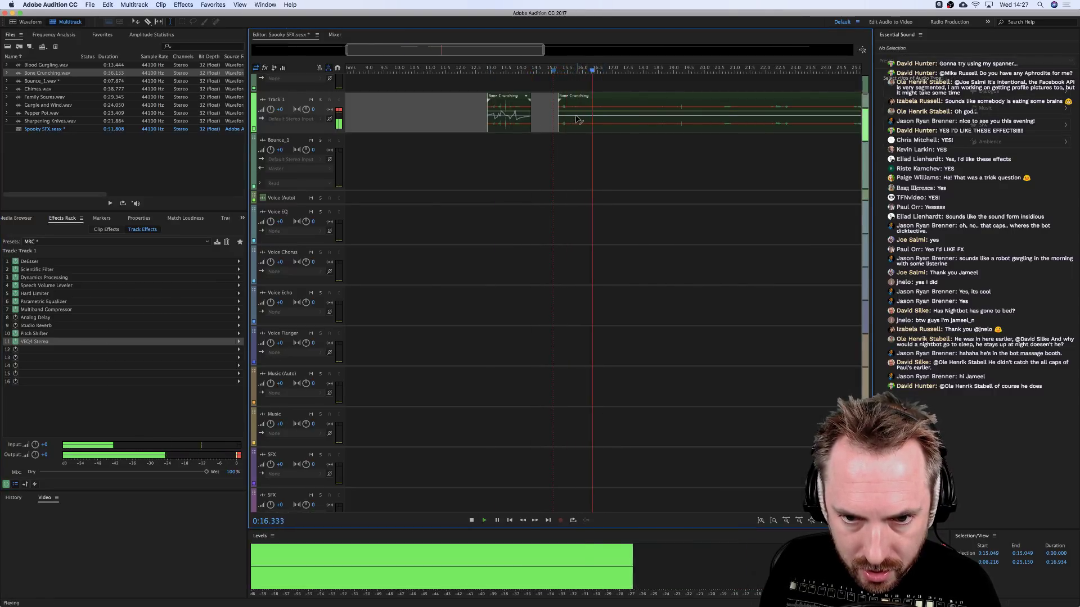
pyautogui.press('space')
pyautogui.click(563, 119)
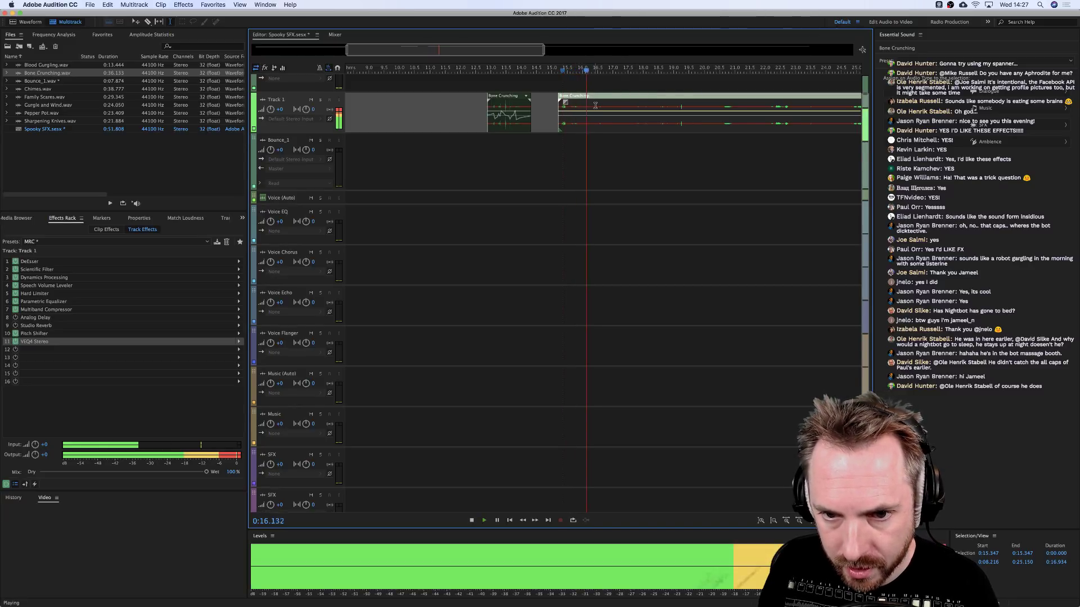
# Cut the longer Bone Crunching clip on Track 1 off at about 16.95 s and move the remaining piece to start at about 16.2 s.
pyautogui.moveTo(611, 104); pyautogui.dragTo(688, 112)
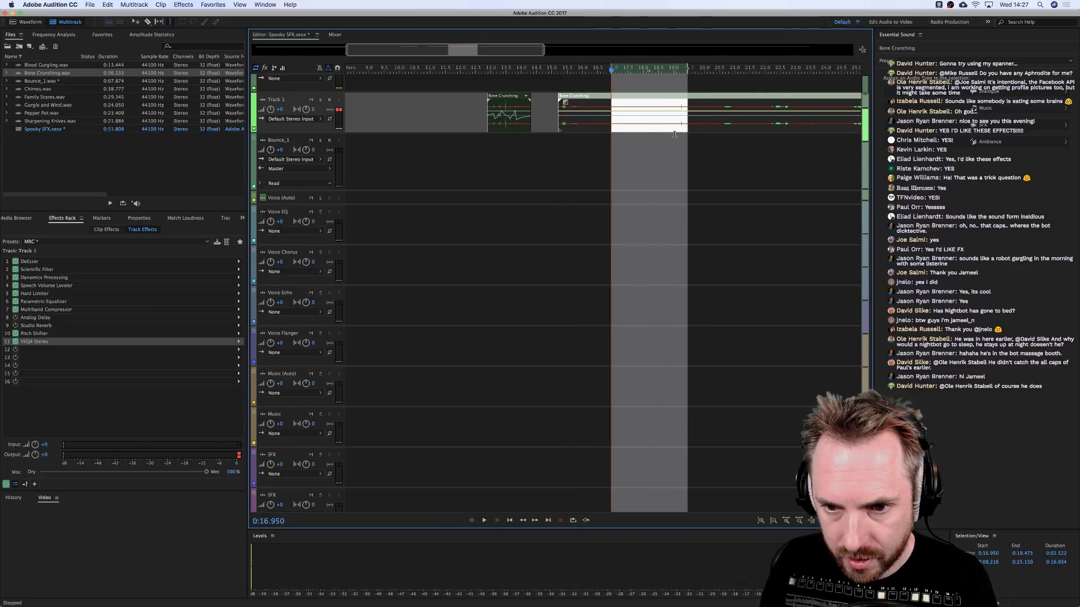
pyautogui.press('Delete')
pyautogui.click(671, 137)
pyautogui.click(707, 120)
pyautogui.press('Delete')
pyautogui.moveTo(575, 119); pyautogui.dragTo(604, 119)
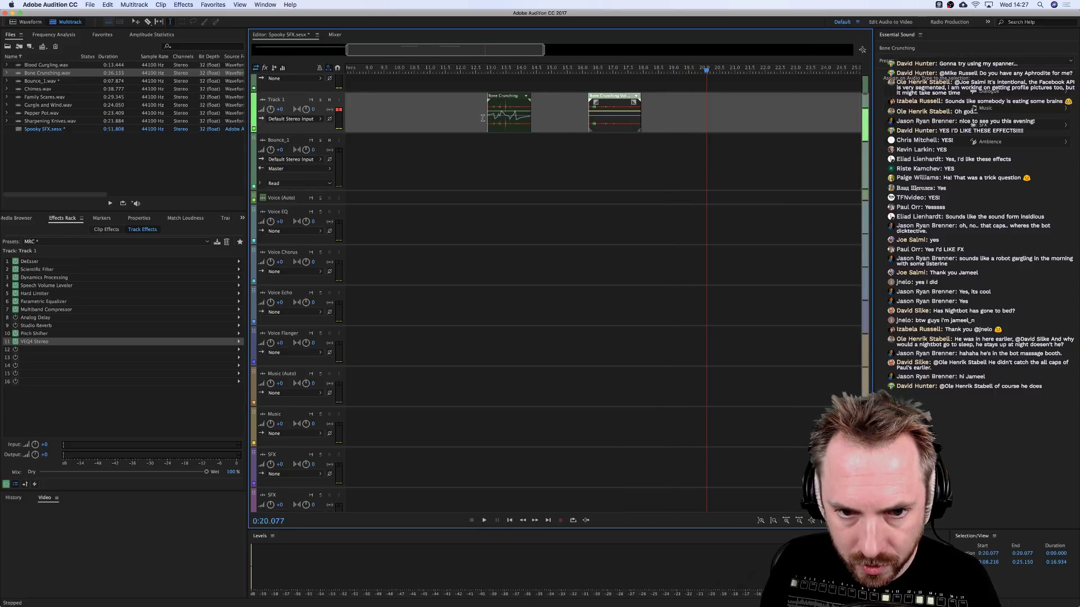
# Audition both Bone Crunching clips through Track 1's effects, playing from about 12.5 s and from about 16 s.
pyautogui.click(476, 118)
pyautogui.press('space')
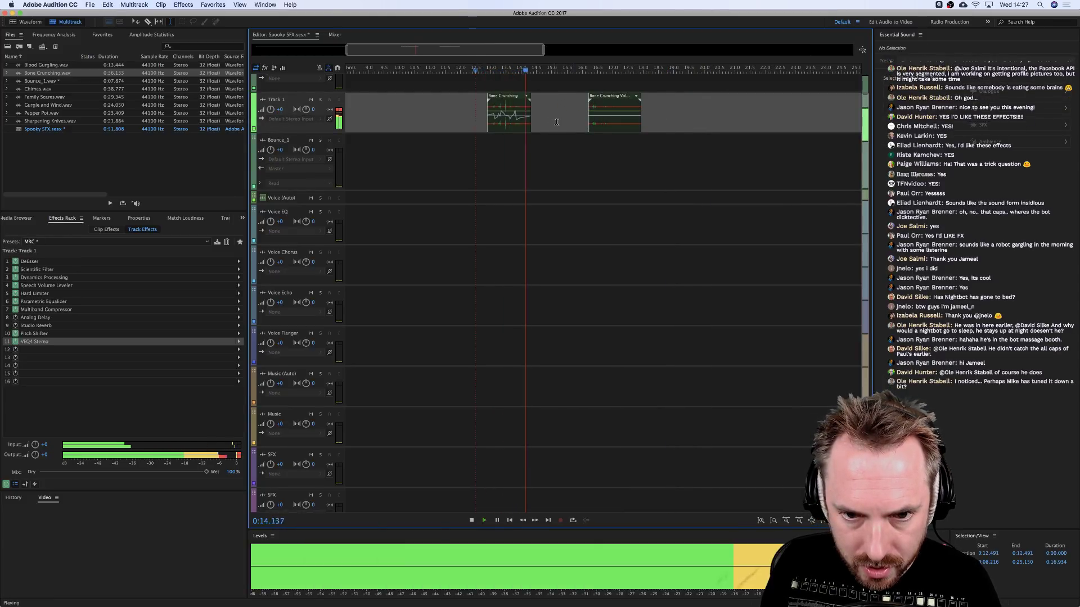
pyautogui.click(581, 116)
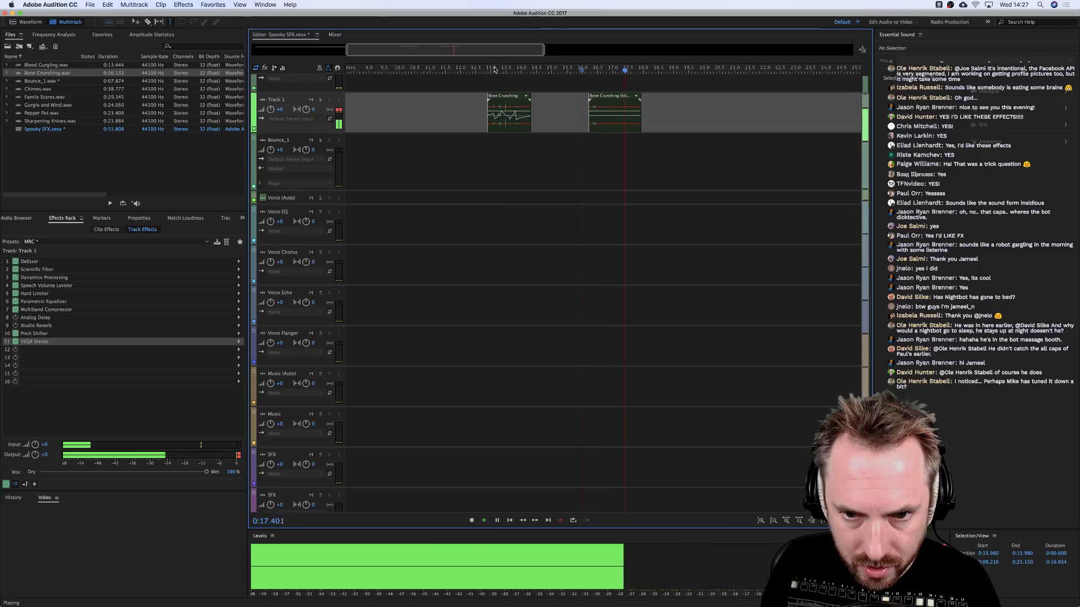
pyautogui.press('space')
# Add a short fade-in and a longer fade-out to the second Bone Crunching clip on Track 1.
pyautogui.scroll(5, 494, 80)
pyautogui.click(493, 105)
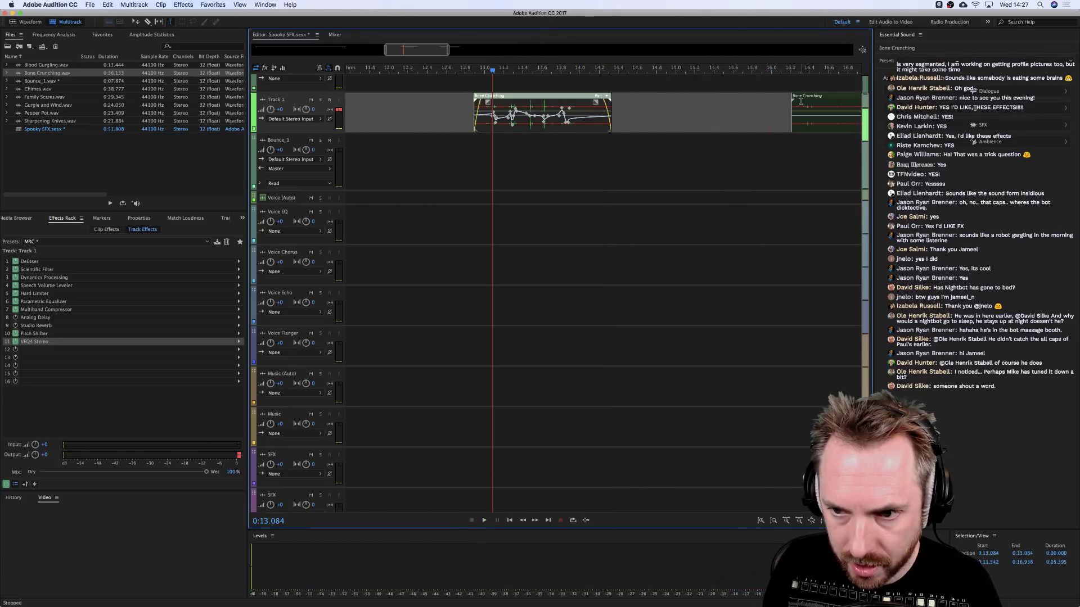
pyautogui.moveTo(801, 101); pyautogui.dragTo(808, 106)
pyautogui.scroll(-6, 780, 72)
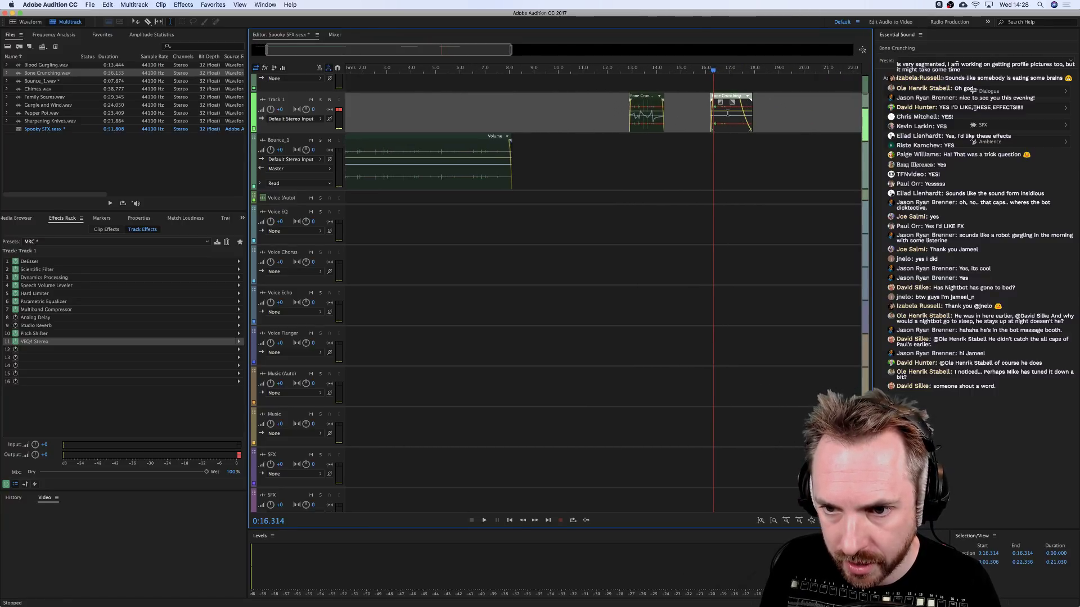
# Audition the faded second Bone Crunching clip from about 15 s.
pyautogui.click(682, 144)
pyautogui.press('space')
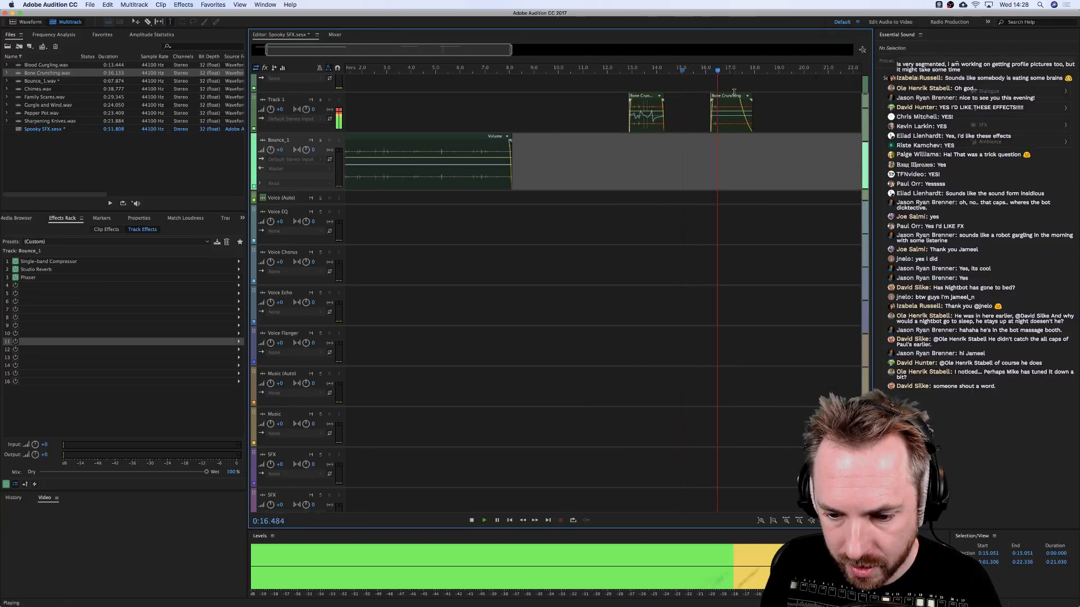
pyautogui.press('space')
# Add Chimes.wav to Track 1 after the Bone Crunching clips, starting at about 23.4 s.
pyautogui.scroll(-2, 741, 70)
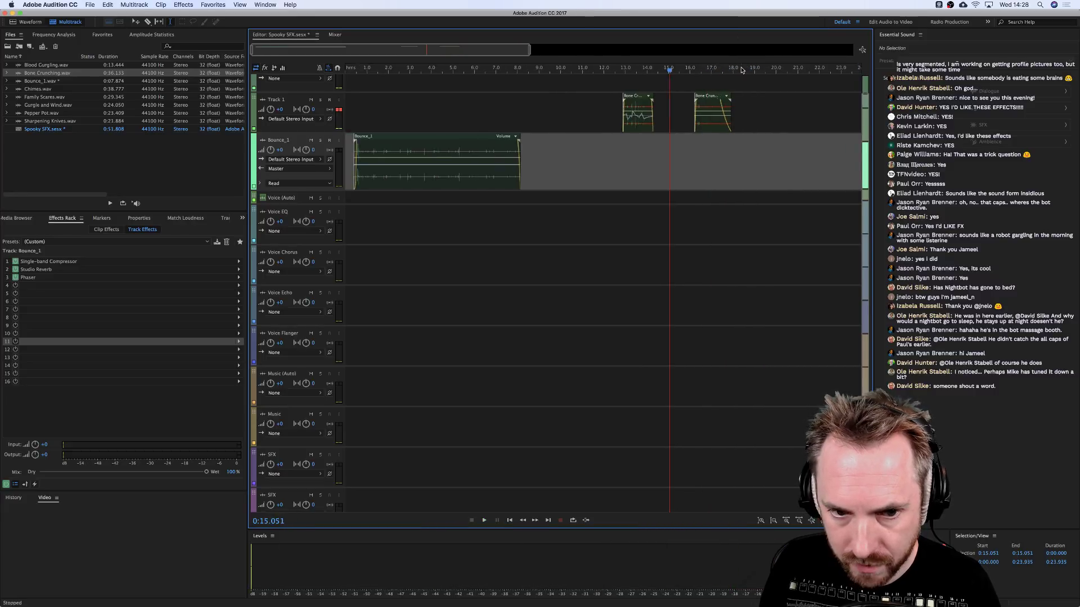
pyautogui.scroll(-1, 741, 70)
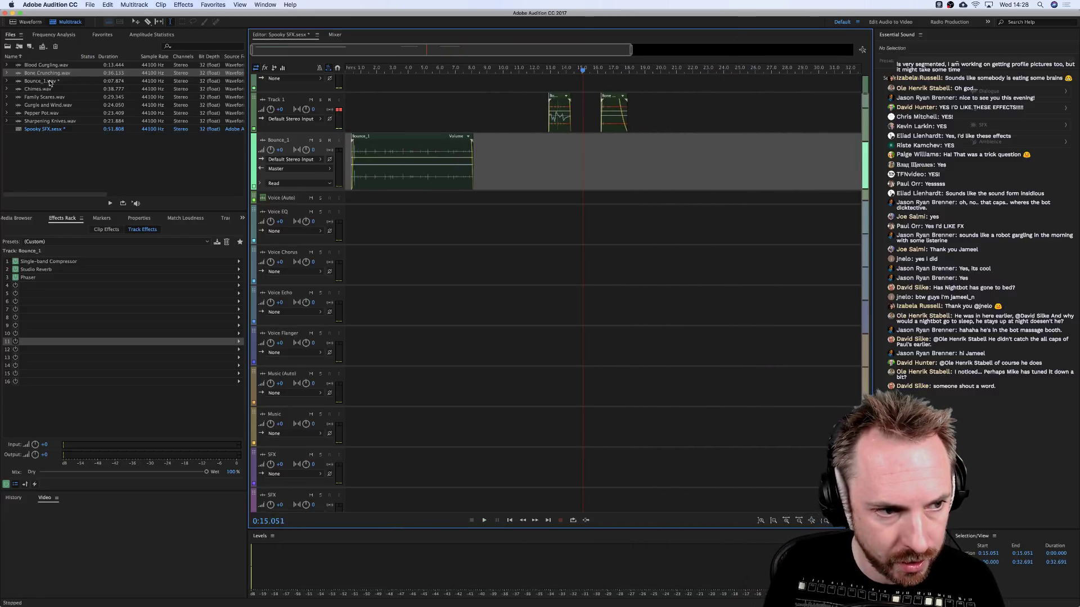
pyautogui.click(35, 91)
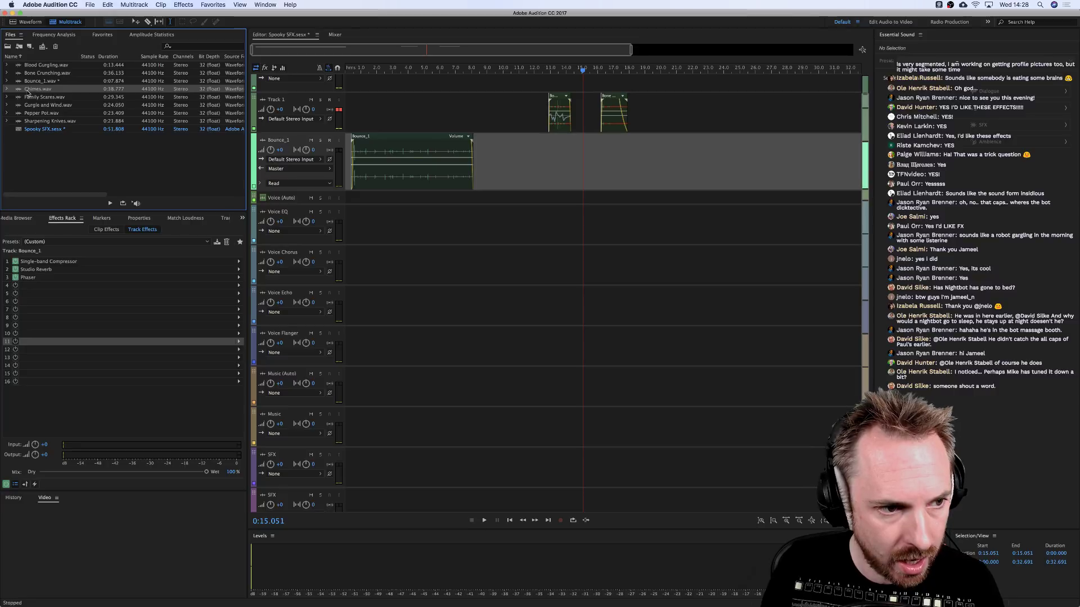
pyautogui.moveTo(27, 93); pyautogui.dragTo(710, 122)
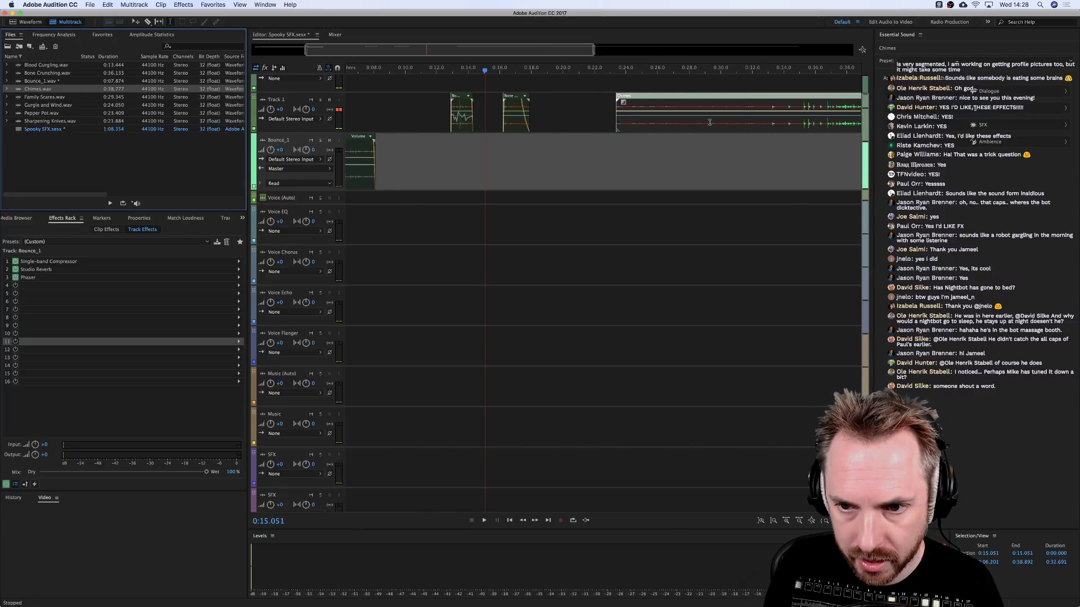
# Audition the Chimes clip from about 33 s and move it down onto a new Track 2.
pyautogui.click(653, 122)
pyautogui.press('space')
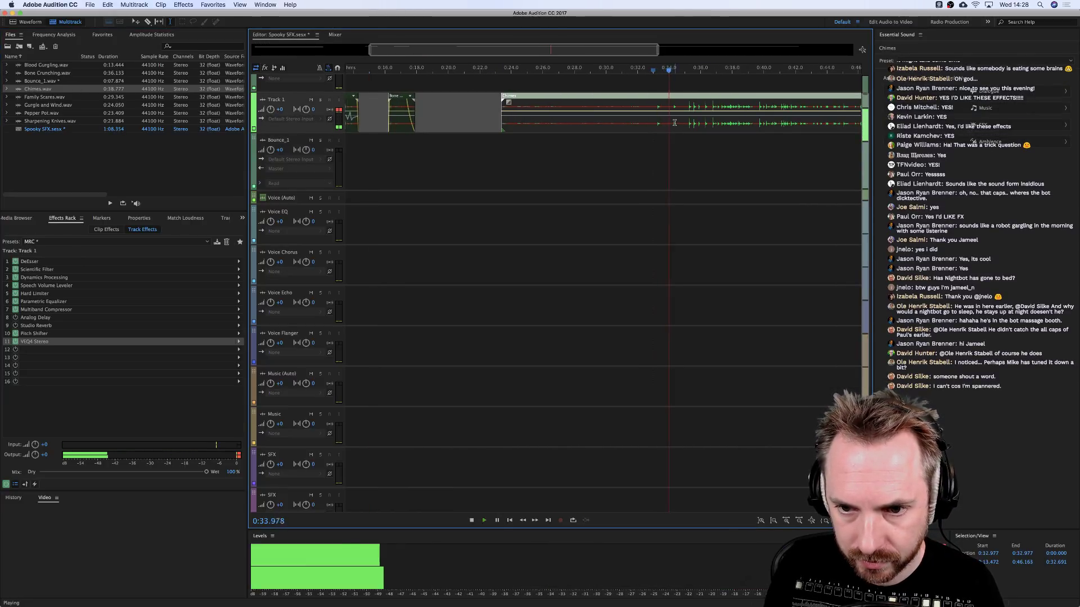
pyautogui.press('space')
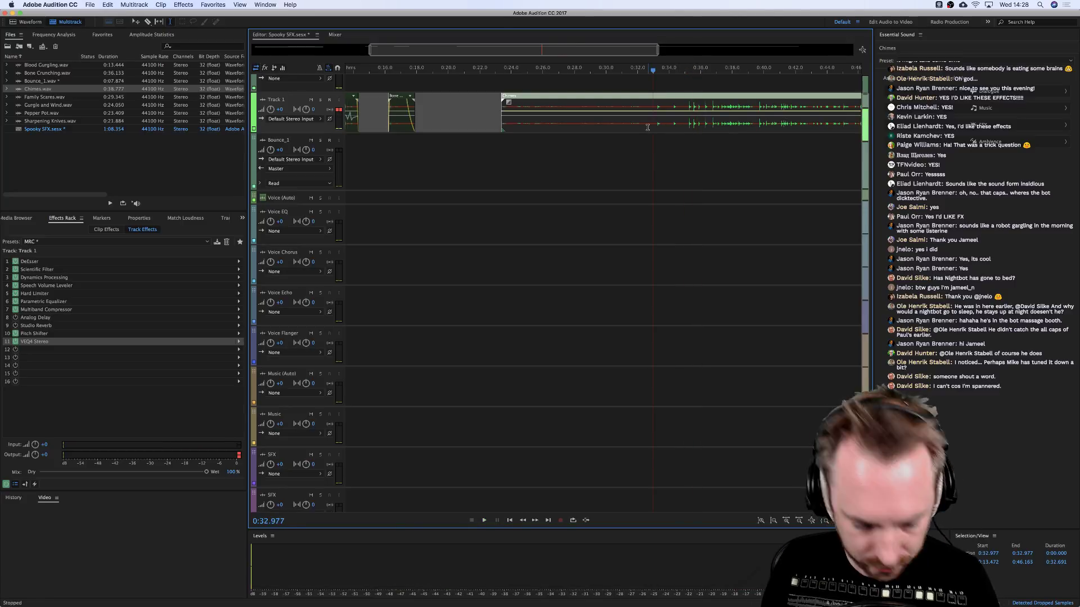
pyautogui.moveTo(649, 126); pyautogui.dragTo(647, 172)
pyautogui.click(647, 172)
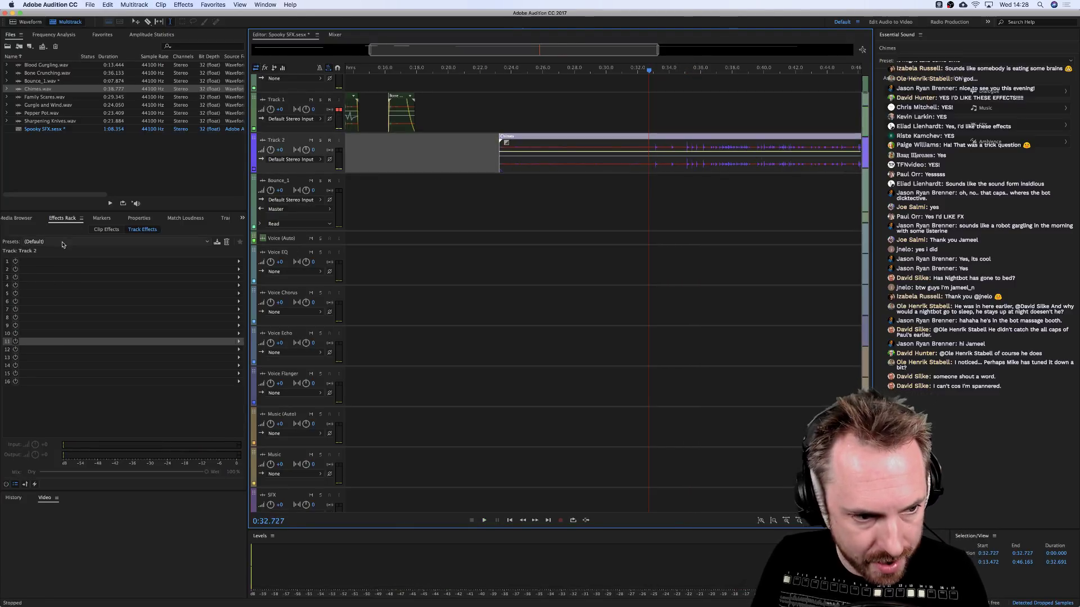
# Load the MRC rack preset on Track 2 and enable its Studio Reverb.
pyautogui.click(57, 241)
pyautogui.click(63, 434)
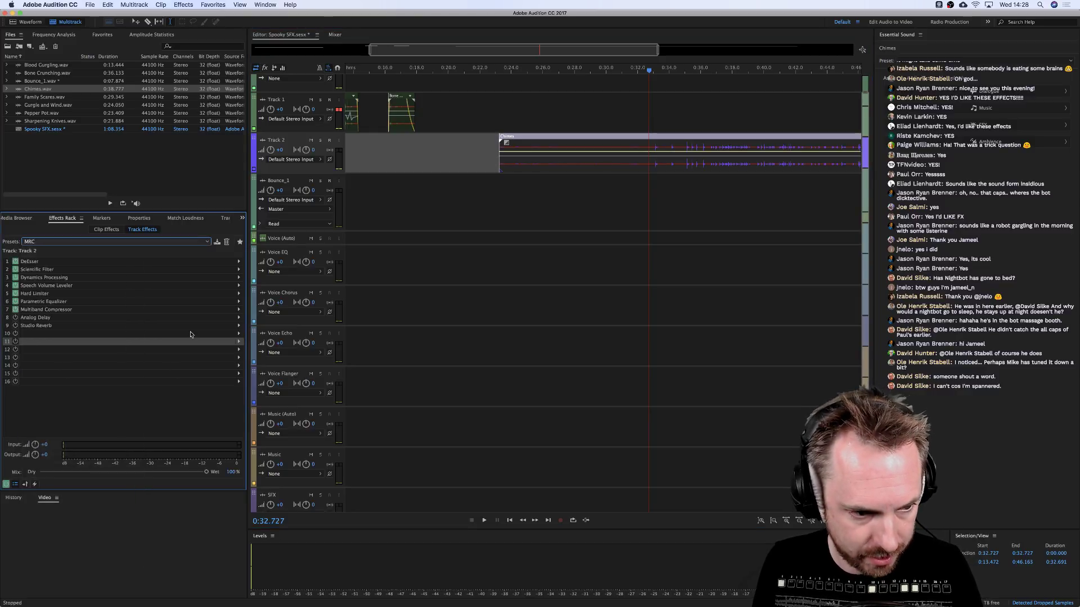
pyautogui.click(15, 318)
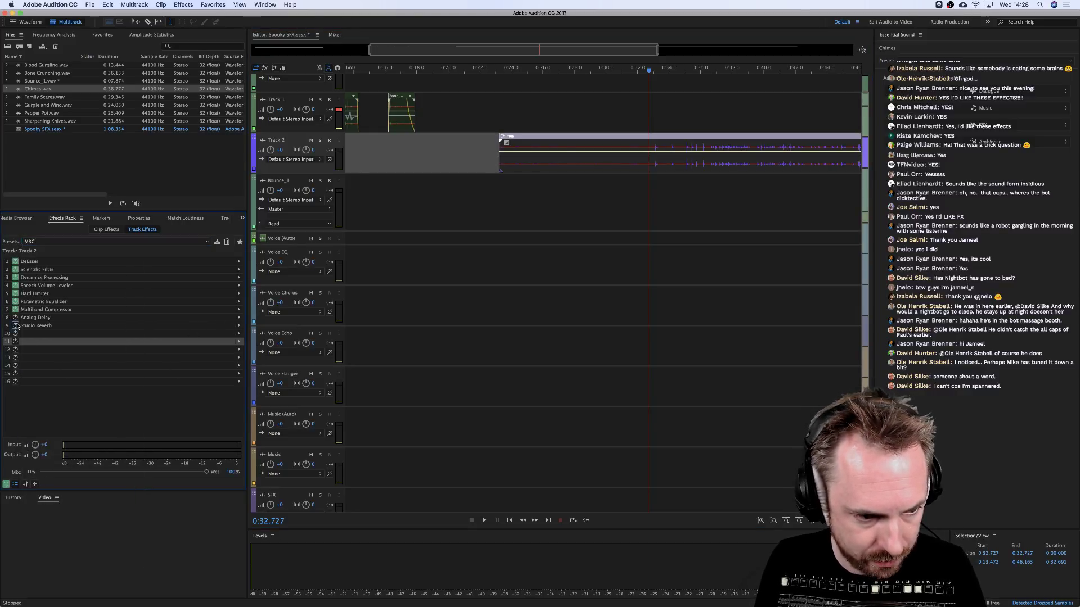
# Audition the Chimes clip through Track 2's effects from about 32.6 s and set the playhead at about 36.6 s.
pyautogui.click(648, 163)
pyautogui.press('space')
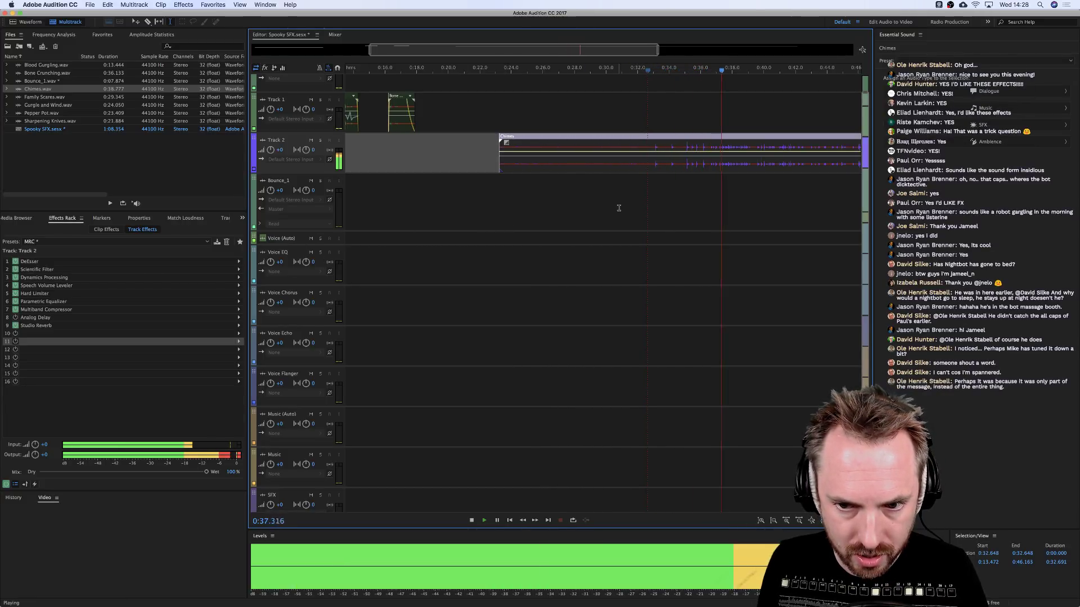
pyautogui.click(709, 191)
pyautogui.press('space')
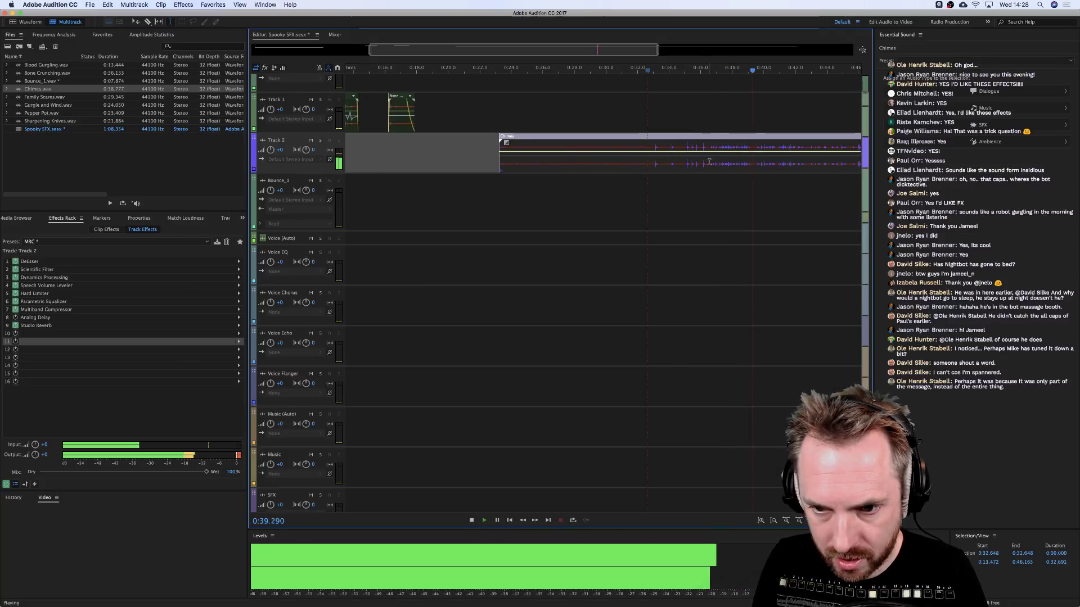
# Try the Waves UltraPitch Shift Mono/Stereo effect in track effect slot 10 of Track 2 and close its window.
pyautogui.click(16, 336)
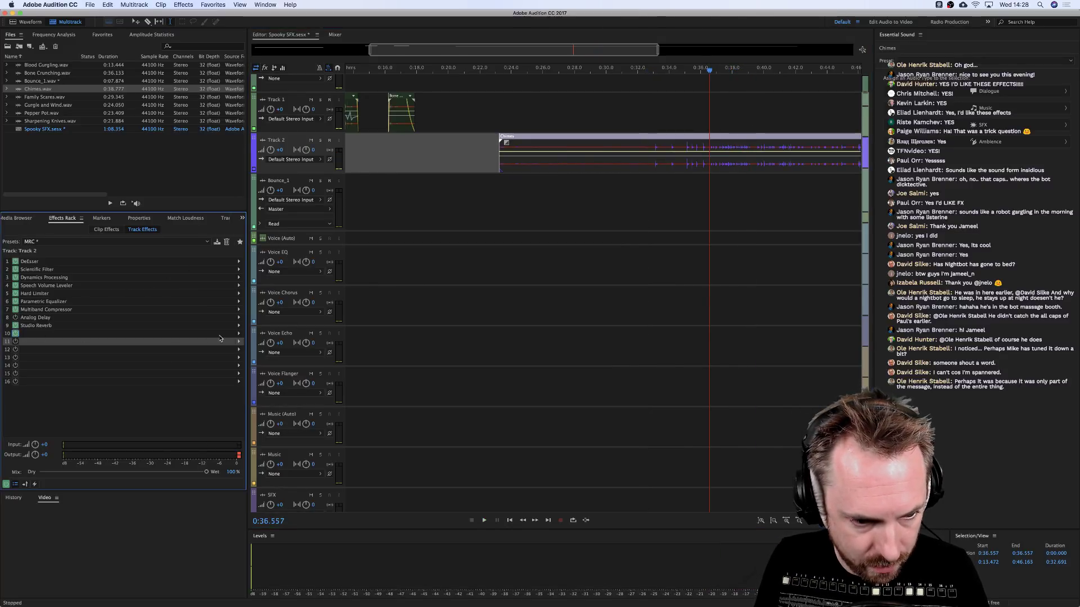
pyautogui.click(239, 336)
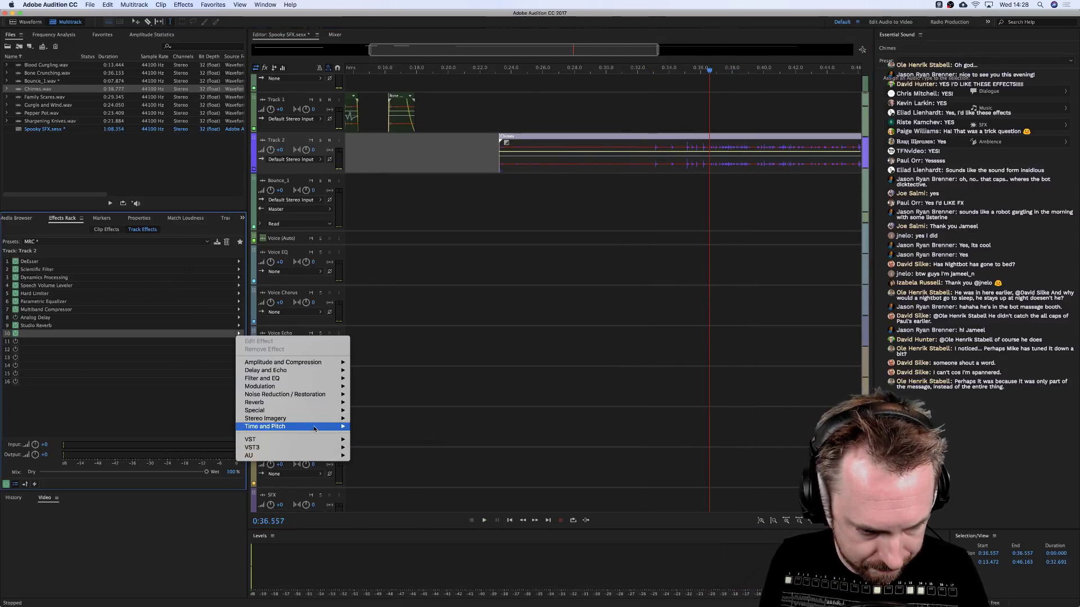
pyautogui.moveTo(314, 428)
pyautogui.moveTo(316, 457)
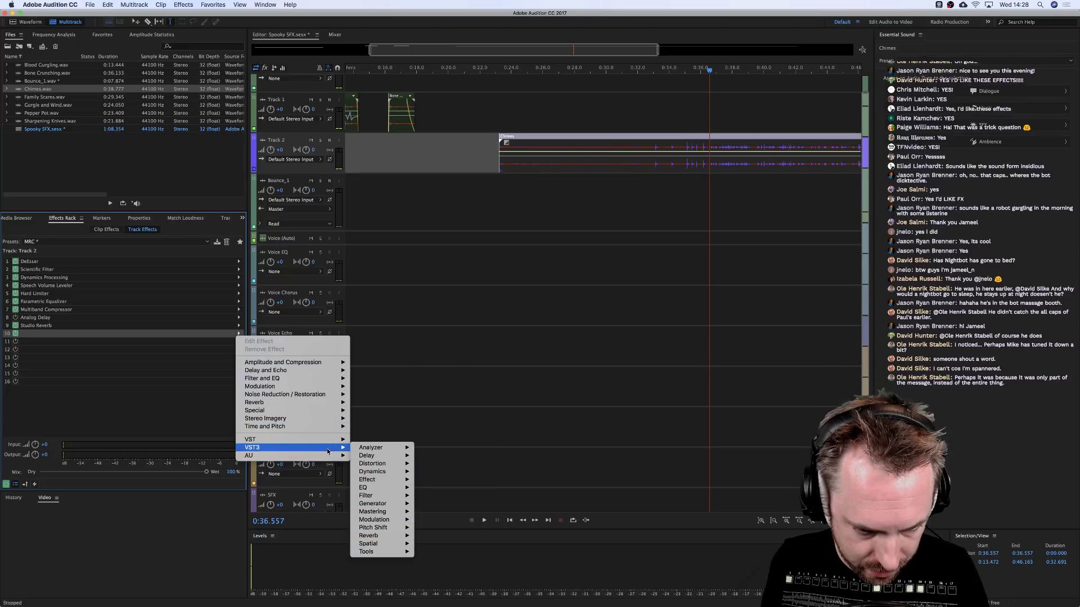
pyautogui.moveTo(404, 505)
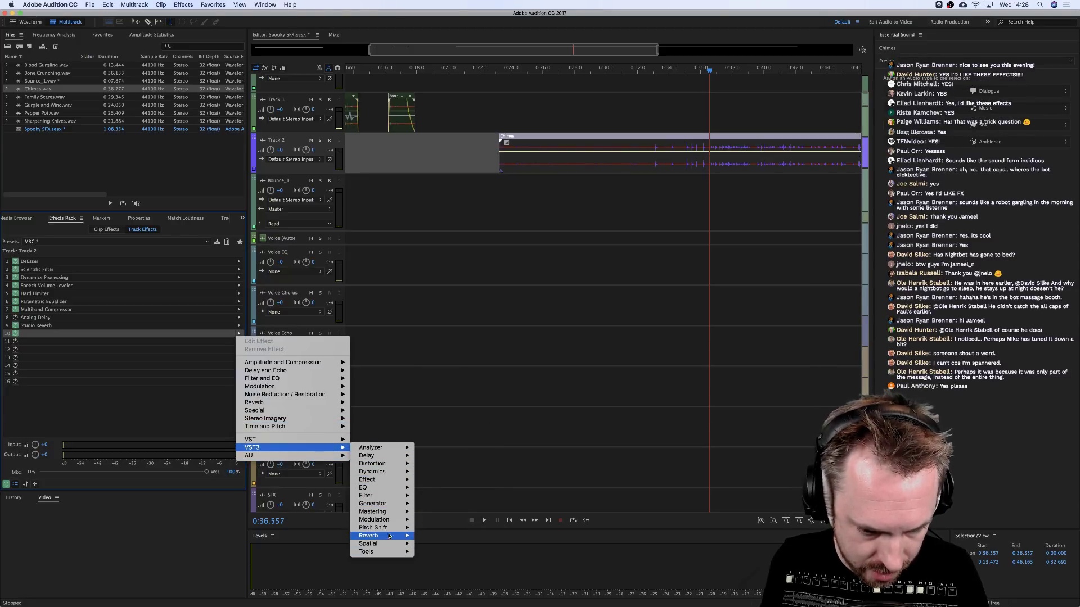
pyautogui.moveTo(387, 529)
pyautogui.moveTo(480, 538)
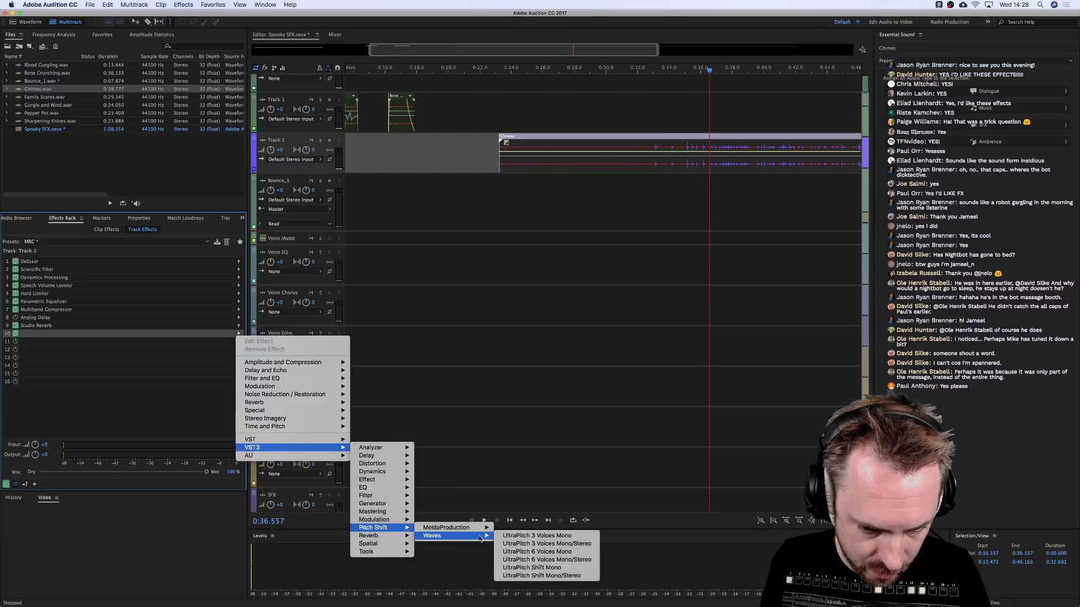
pyautogui.click(542, 576)
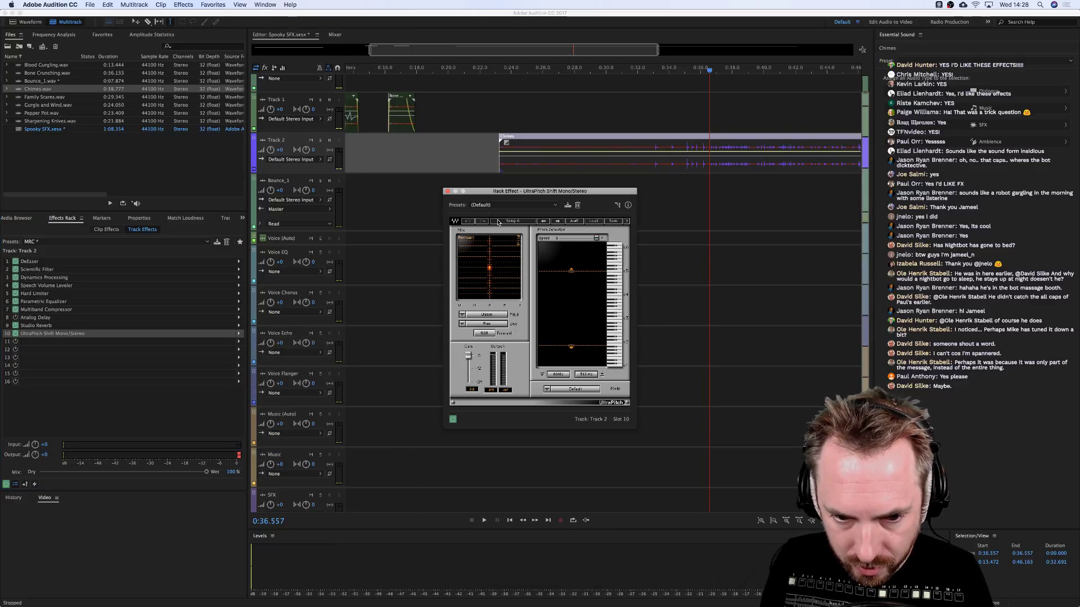
pyautogui.click(448, 191)
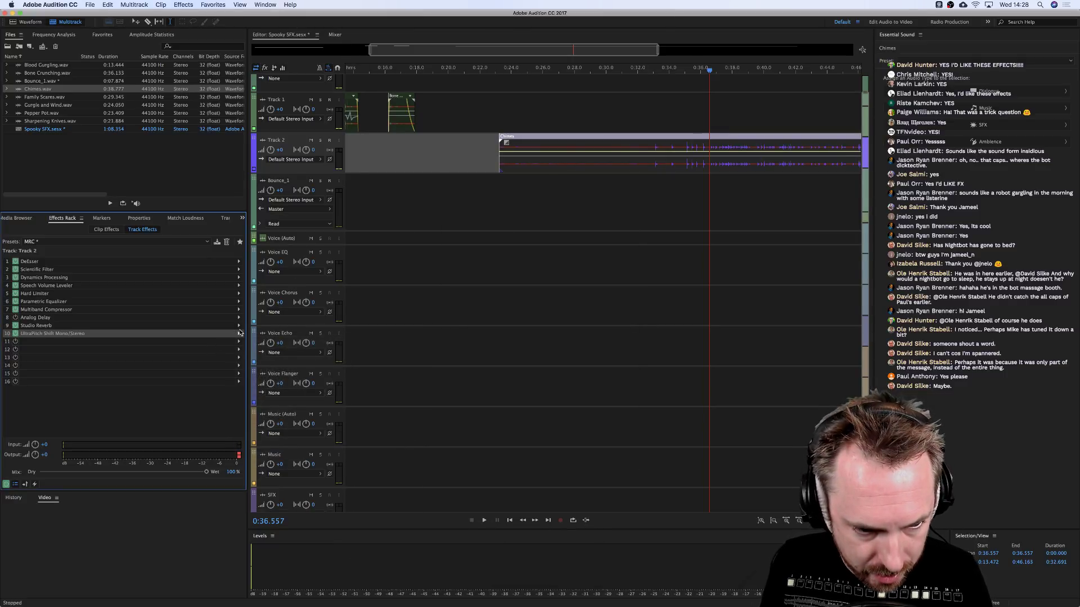
# Put the Waves UltraPitch 3 Voices Mono/Stereo effect in slot 10 of Track 2 and audition the Chimes with it.
pyautogui.click(240, 333)
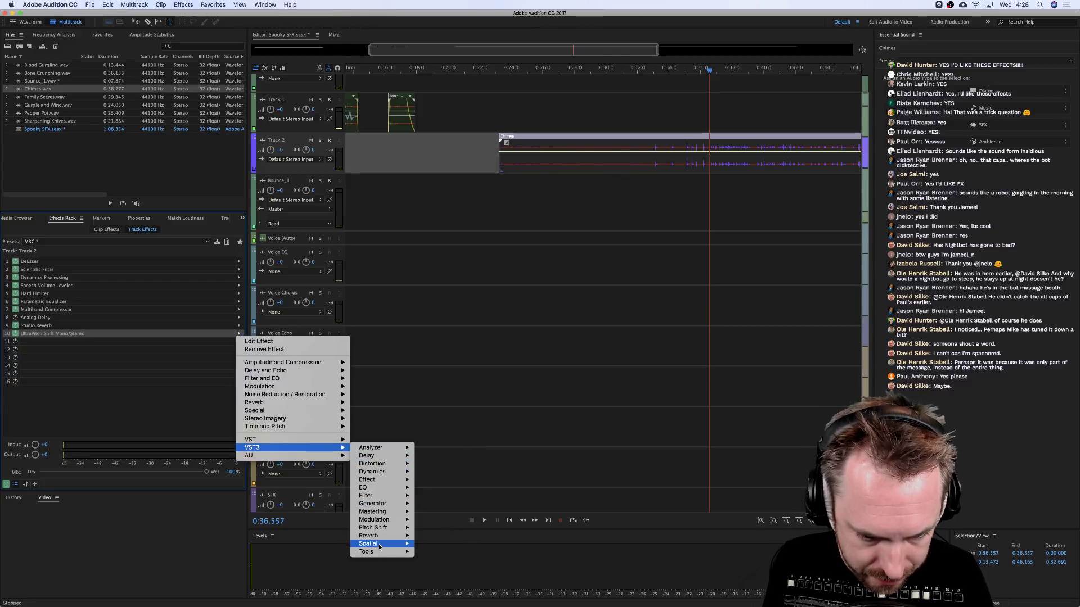
pyautogui.moveTo(446, 527)
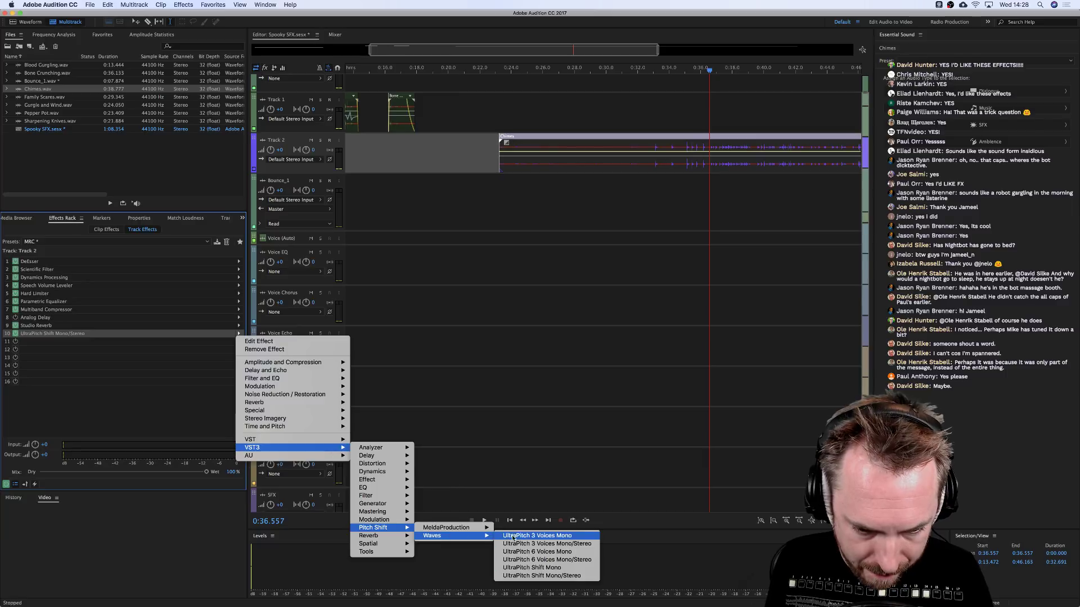
pyautogui.click(550, 545)
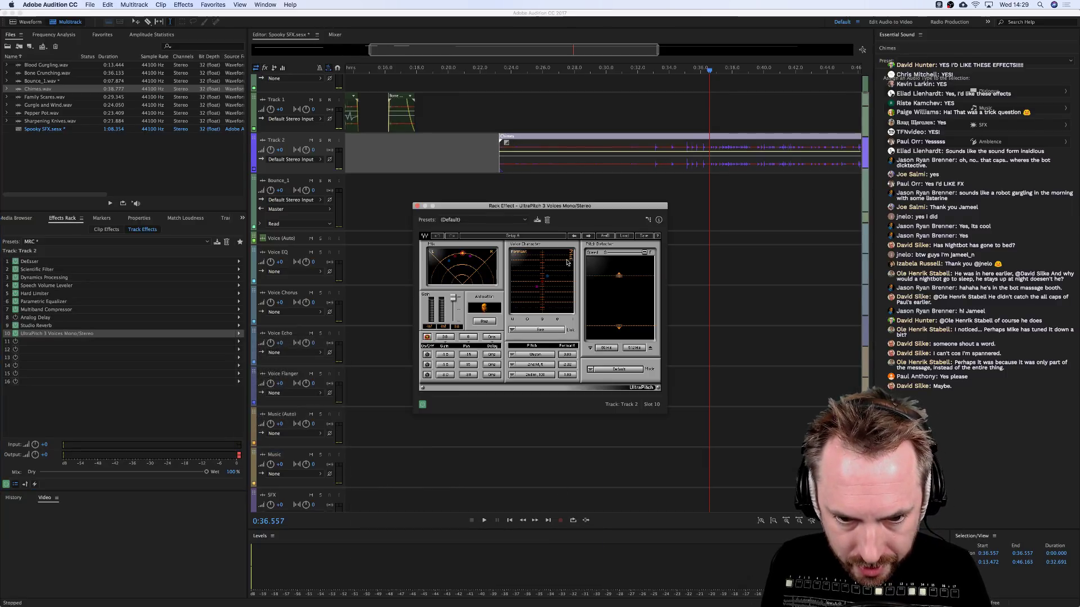
pyautogui.press('space')
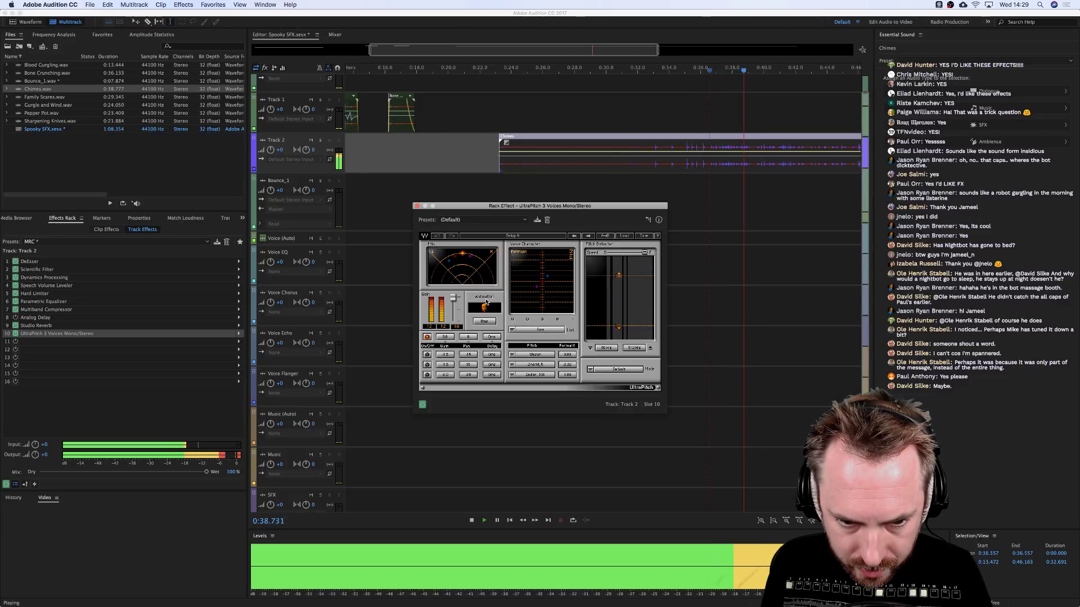
pyautogui.press('space')
# Turn on UltraPitch's three pitch voices and audition the Chimes from about 36.6 s.
pyautogui.click(427, 355)
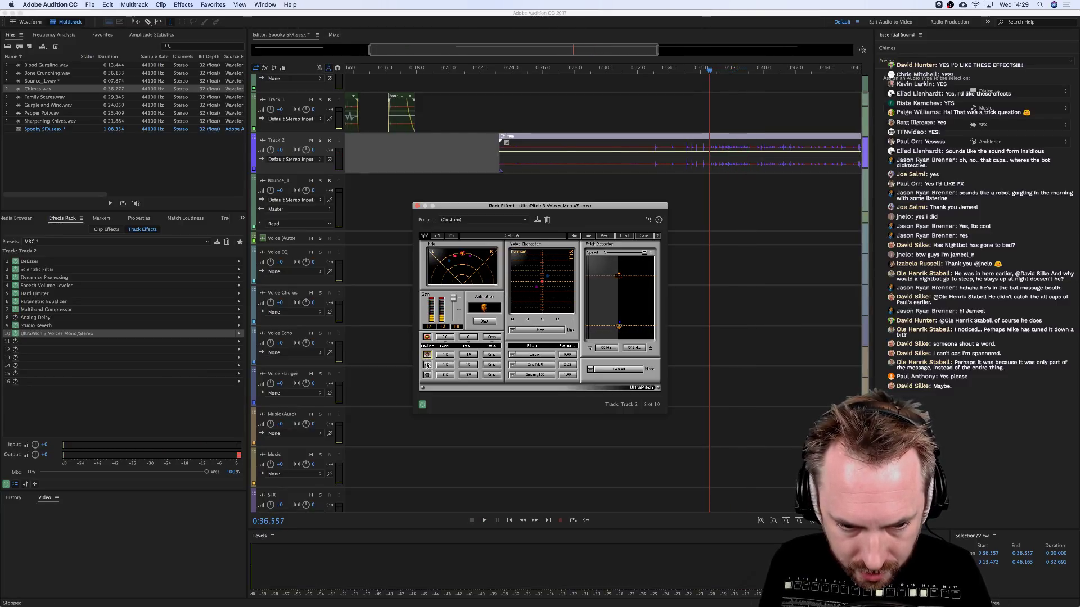
pyautogui.click(427, 365)
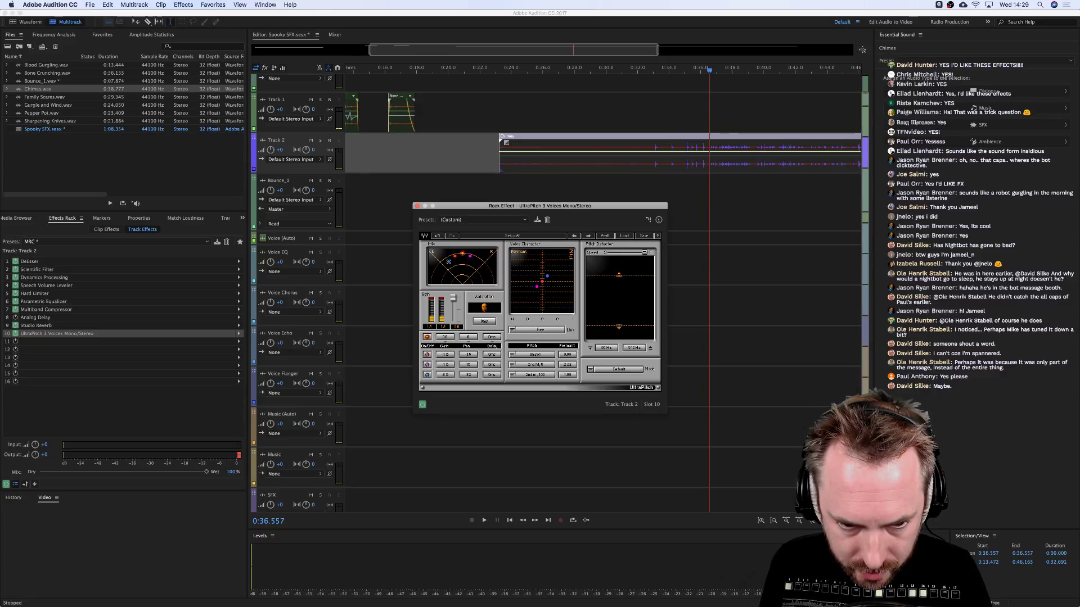
pyautogui.press('space')
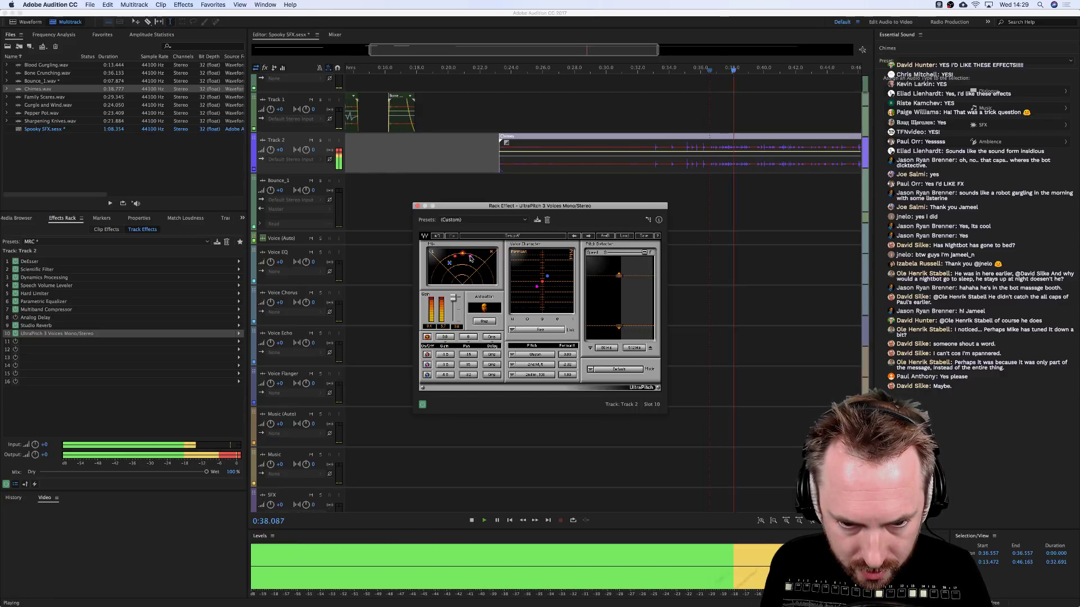
pyautogui.press('space')
# Adjust a voice's placement in UltraPitch's mix display by ear and audition the Chimes again.
pyautogui.moveTo(471, 259); pyautogui.dragTo(455, 257)
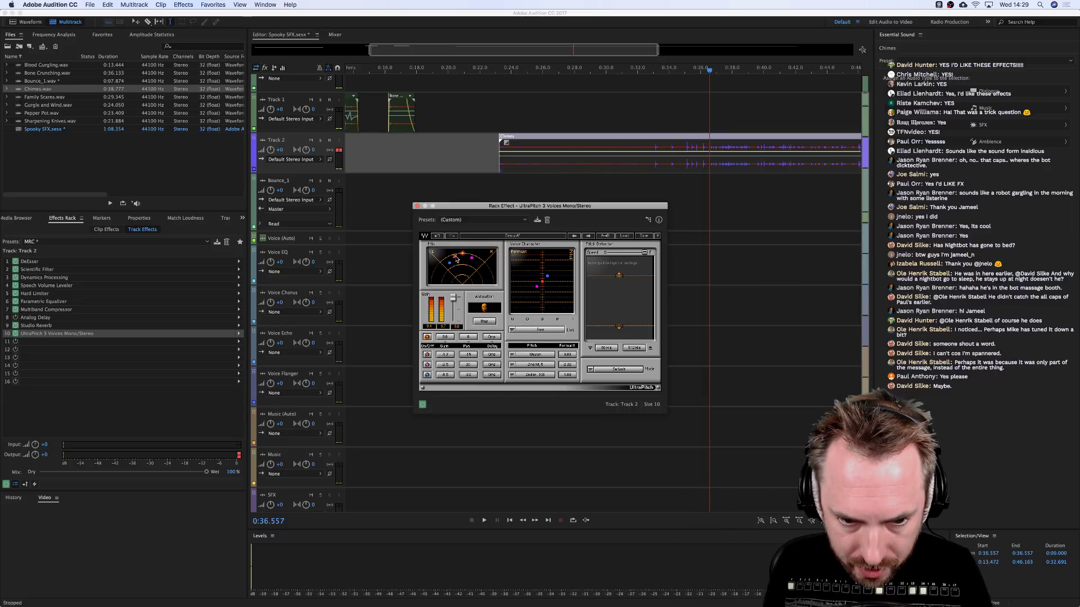
pyautogui.press('space')
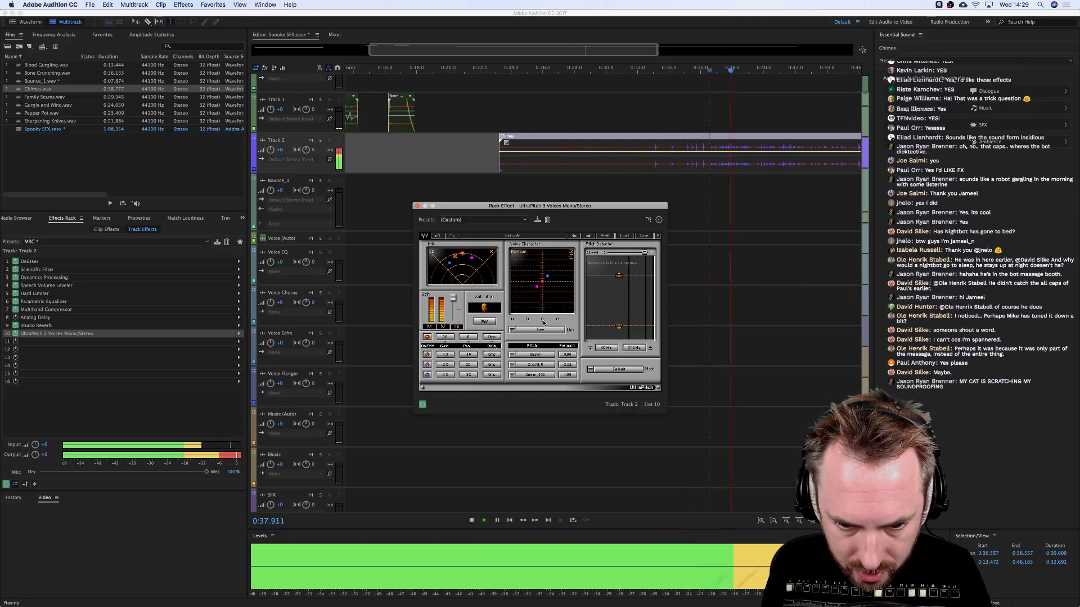
pyautogui.press('space')
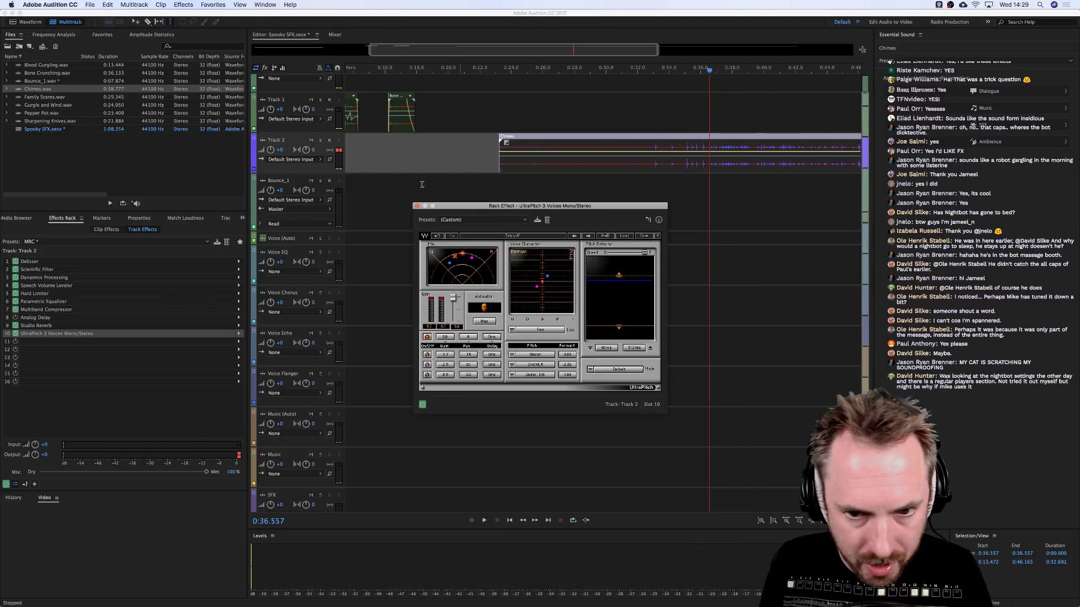
# Add a Parametric Equalizer in effect slot 11 of Track 2 and reset it to the Default preset.
pyautogui.click(238, 342)
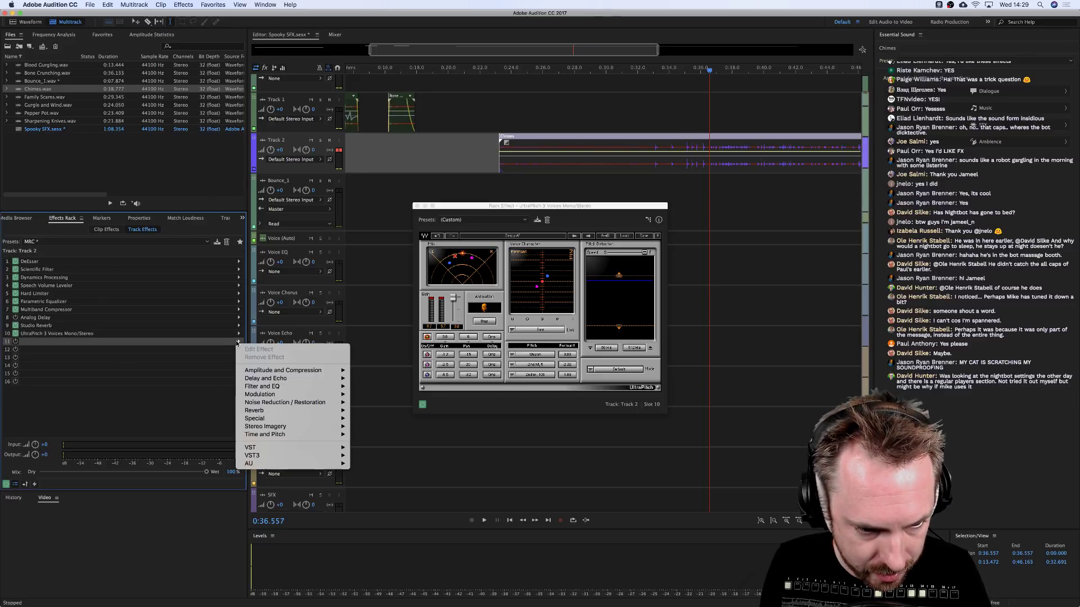
pyautogui.moveTo(273, 404)
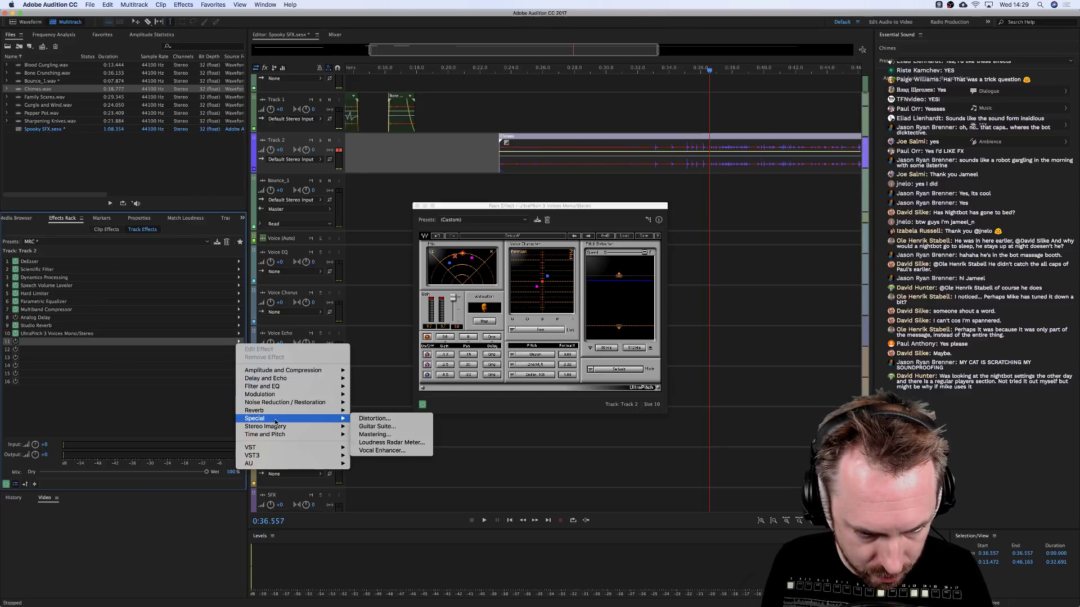
pyautogui.moveTo(341, 388)
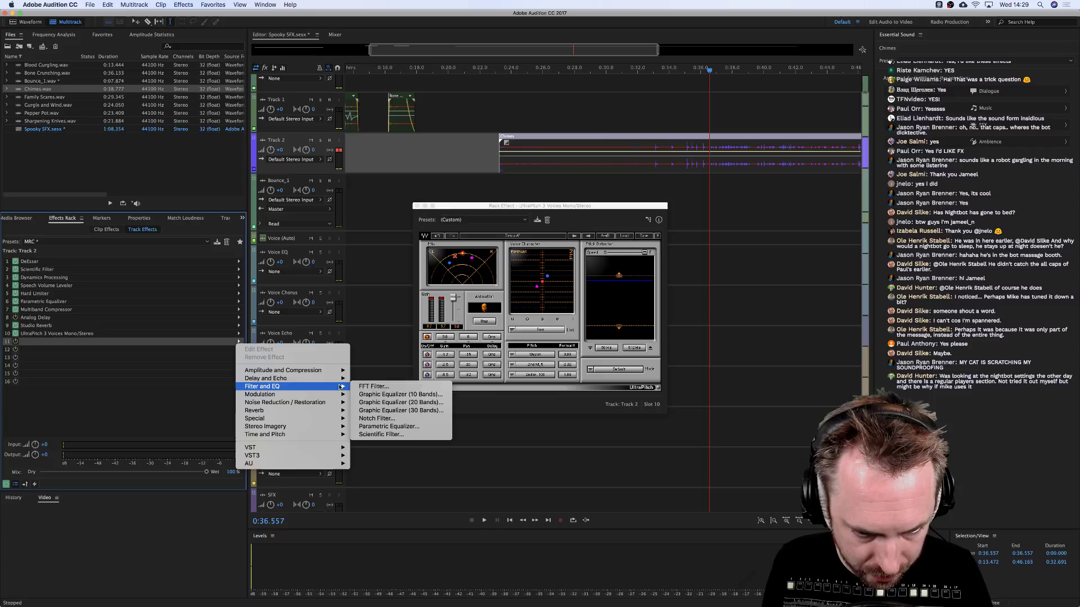
pyautogui.click(380, 427)
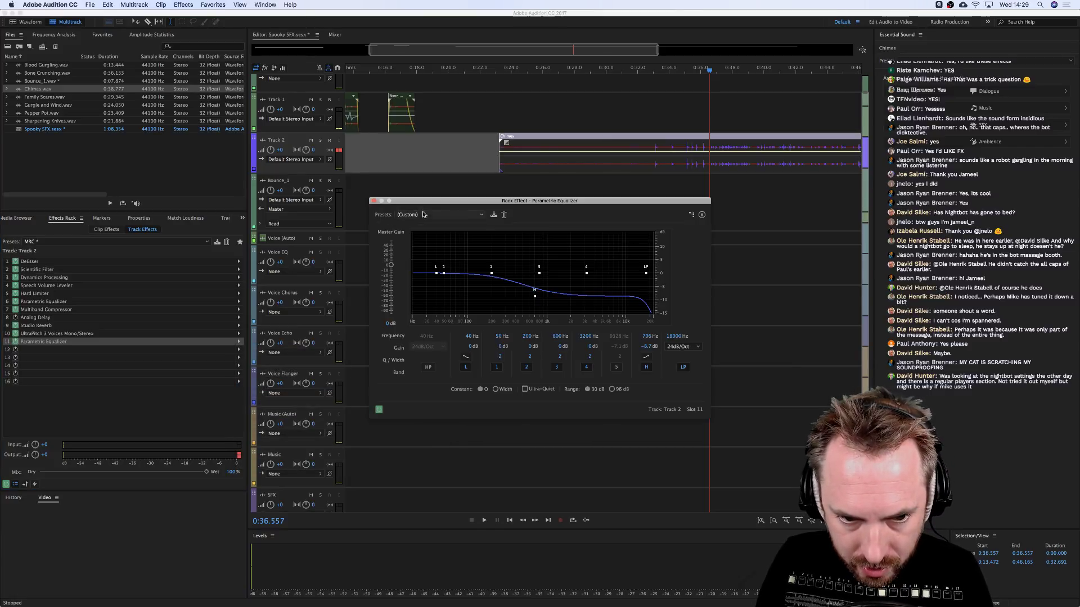
pyautogui.click(428, 214)
pyautogui.click(436, 220)
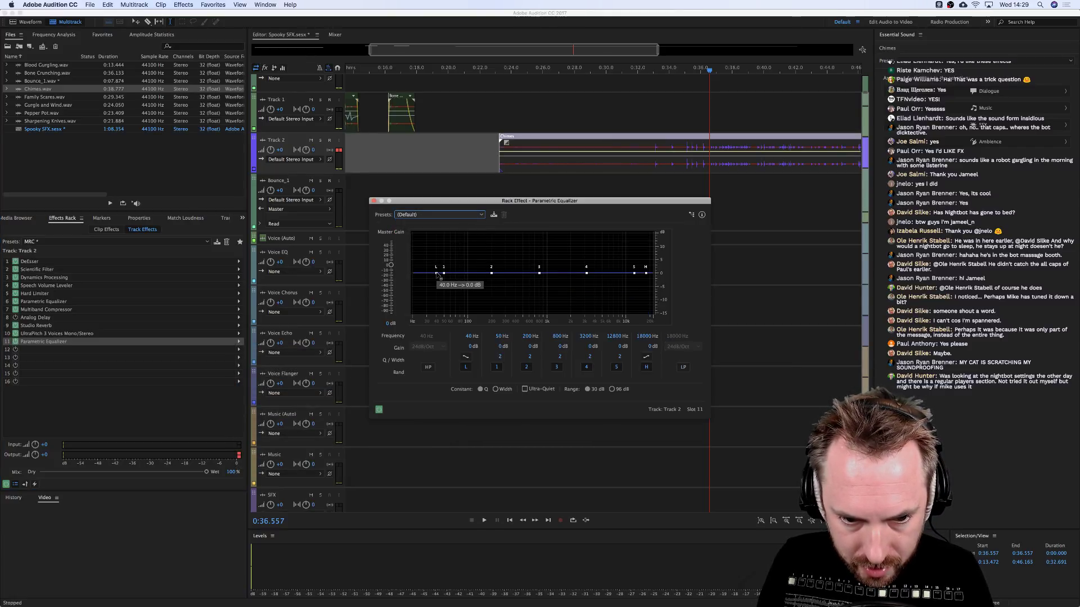
# Cut the equalizer's low shelf to -15 dB at about 84 Hz and audition the Chimes.
pyautogui.click(466, 357)
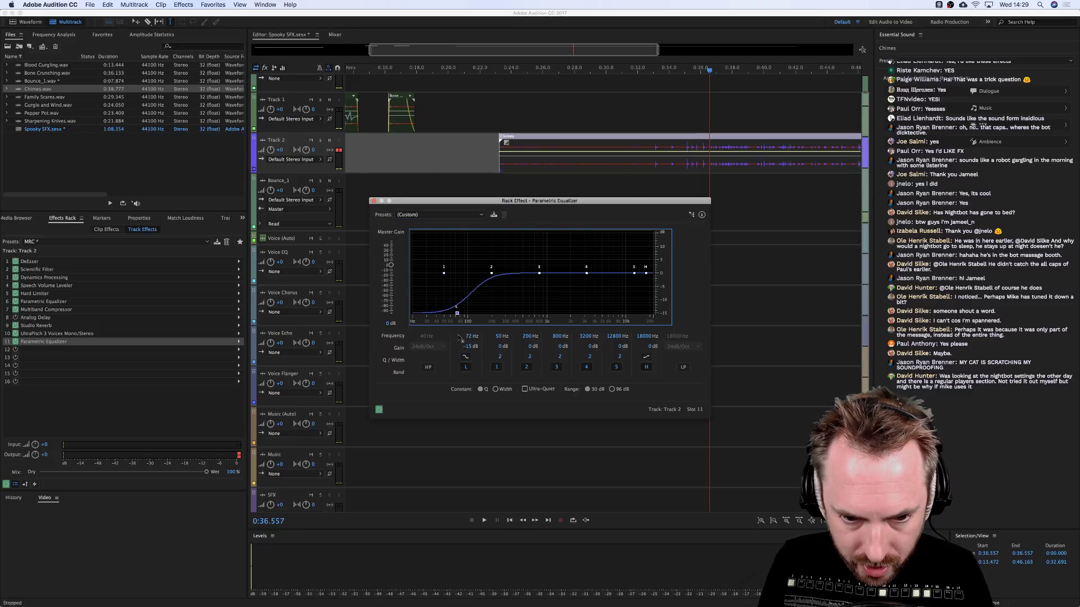
pyautogui.moveTo(460, 338); pyautogui.dragTo(467, 337)
pyautogui.press('space')
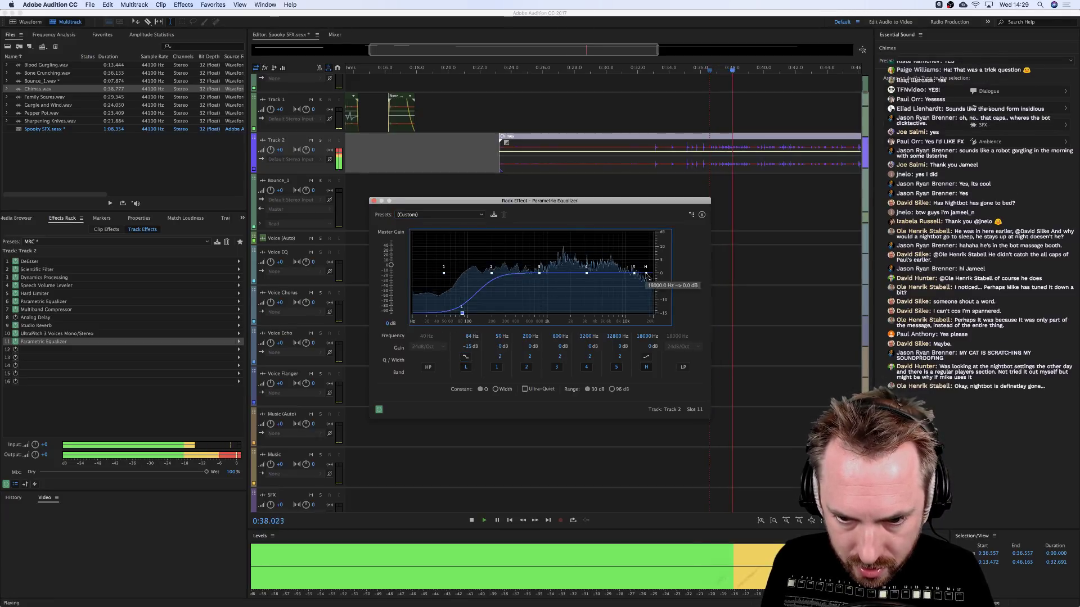
pyautogui.press('space')
# Boost band 5 about 4.1 dB near 5630 Hz and the high shelf about 4.3 dB near 10166 Hz, audition, and close both effect windows.
pyautogui.moveTo(647, 277); pyautogui.dragTo(609, 264)
pyautogui.press('space')
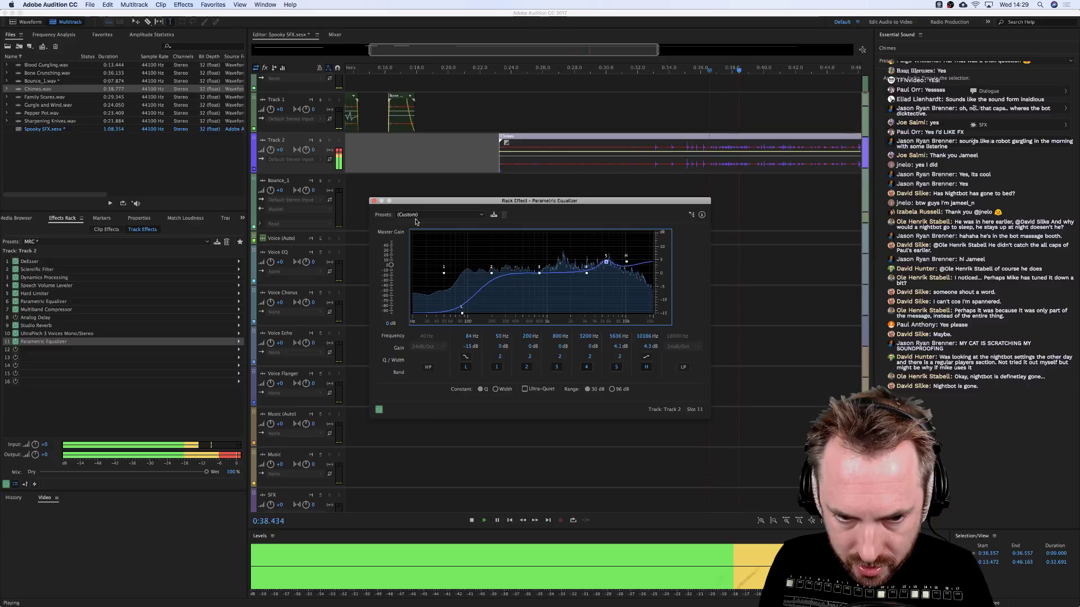
pyautogui.click(374, 201)
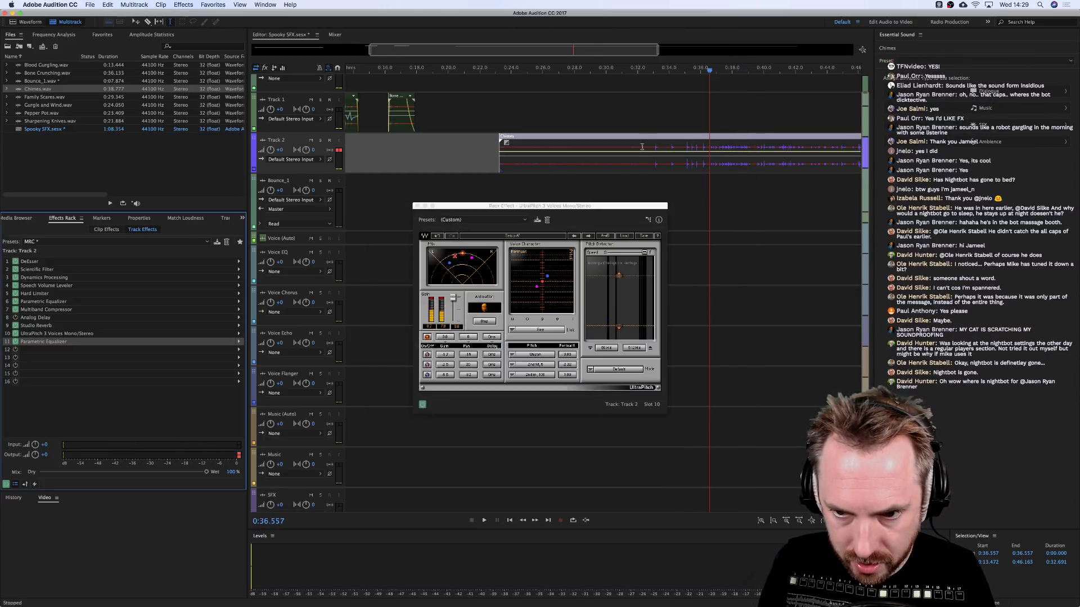
pyautogui.click(422, 205)
pyautogui.press('space')
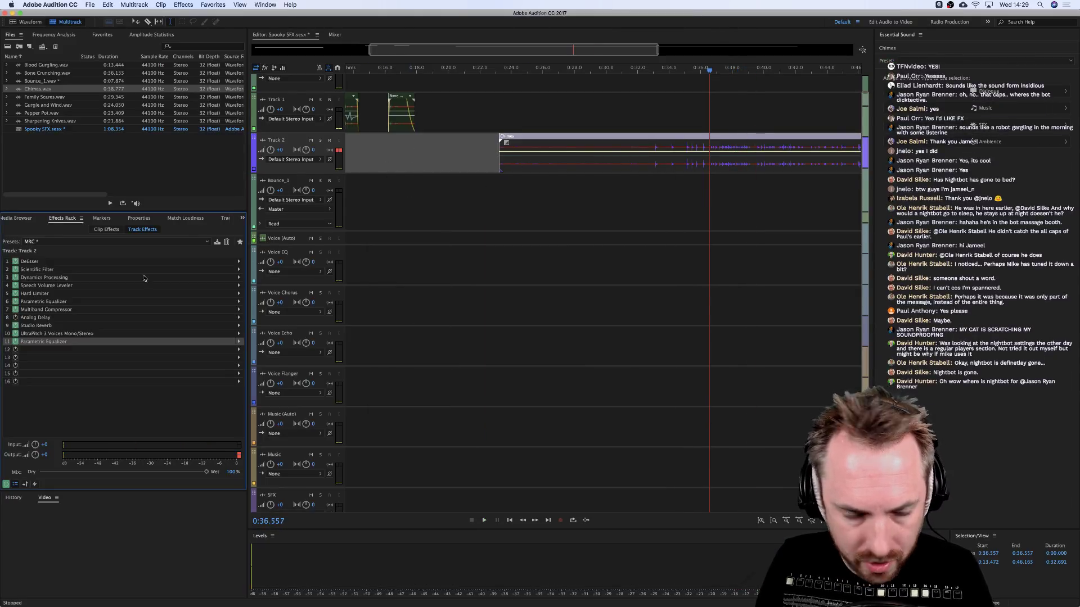
# Add a Pitch Shifter in effect slot 12 of Track 2 and show its Transpose Ratio envelope in the track's automation lane.
pyautogui.click(239, 350)
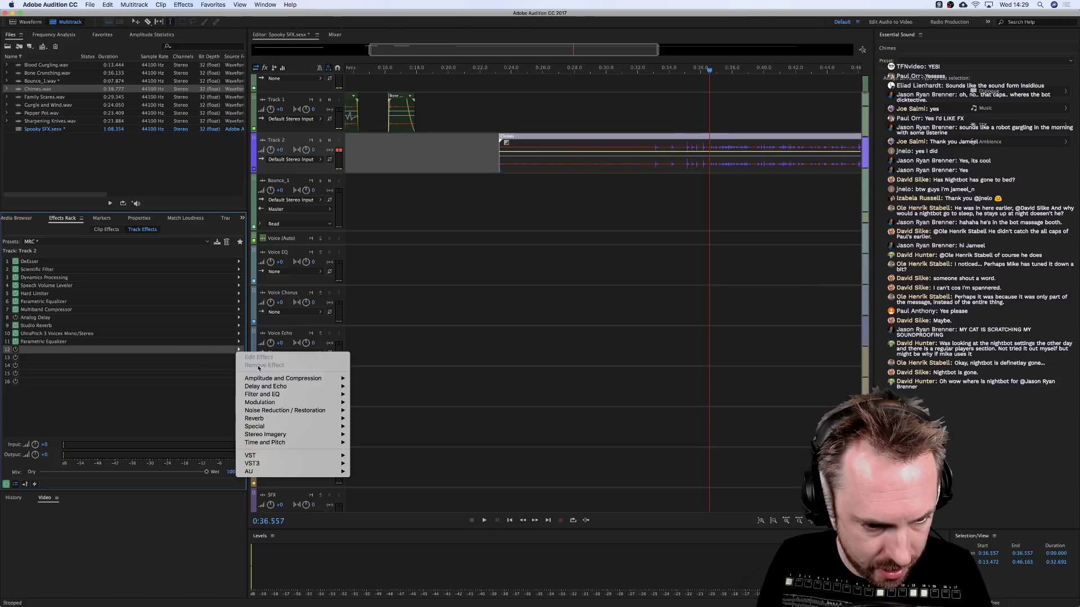
pyautogui.click(372, 451)
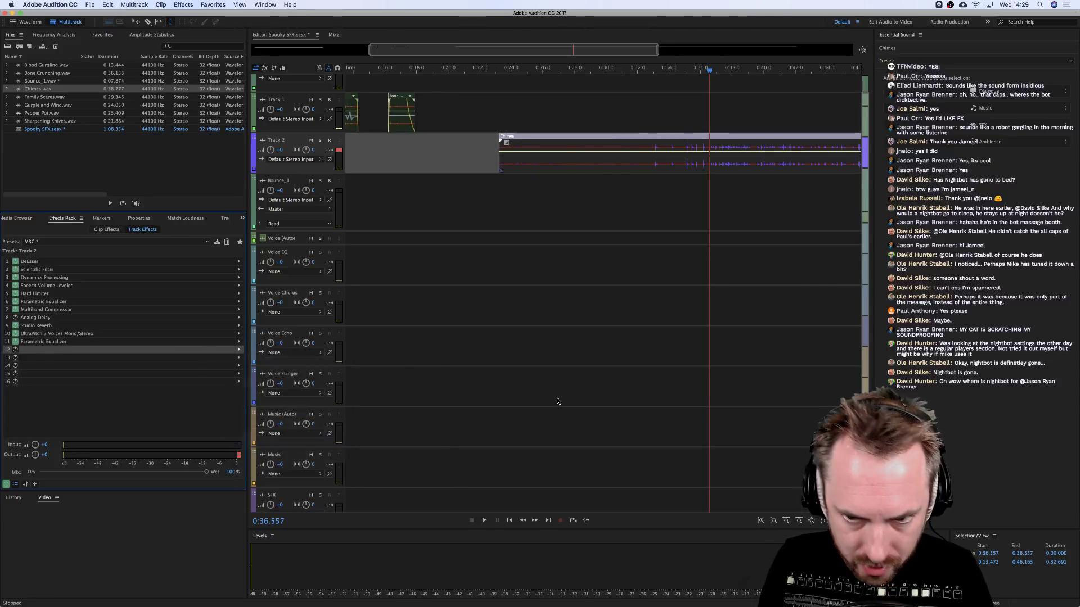
pyautogui.click(269, 170)
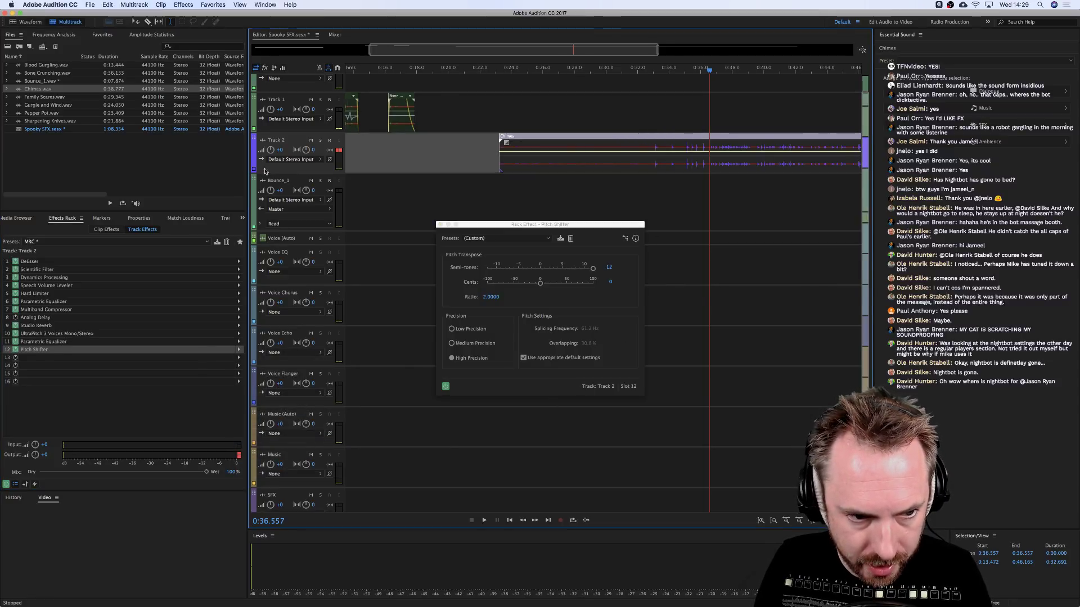
pyautogui.scroll(2, 262, 180)
pyautogui.click(260, 198)
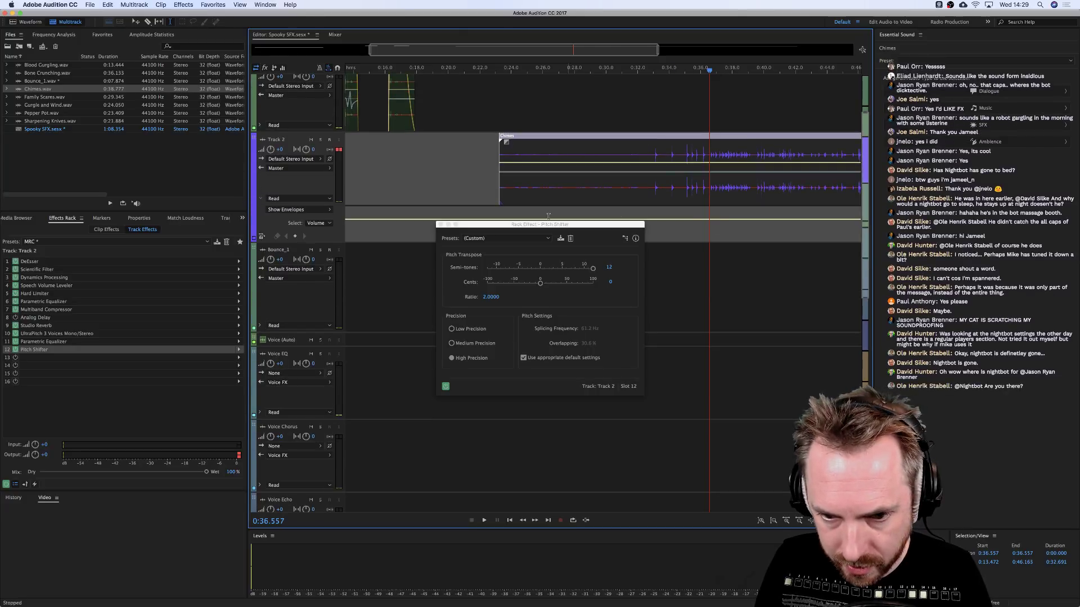
pyautogui.click(303, 210)
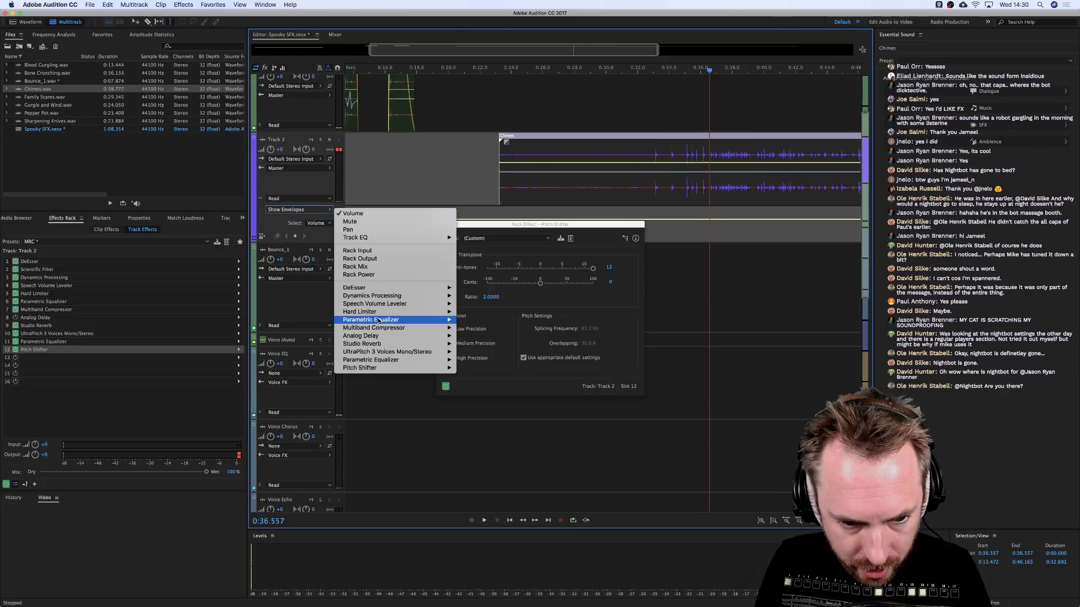
pyautogui.click(486, 369)
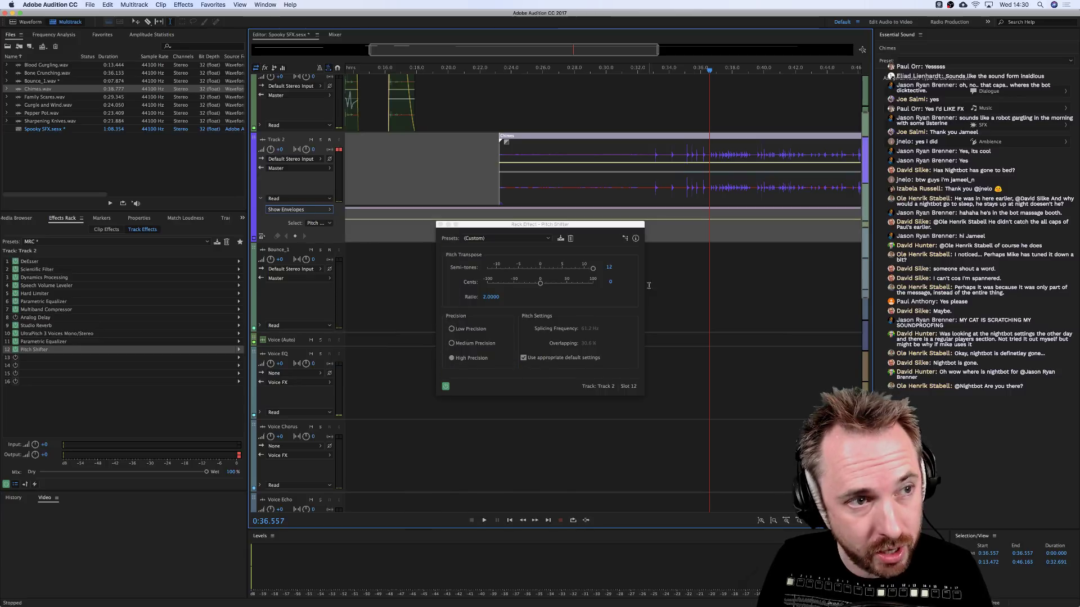
# Add Transpose Ratio keyframes at about 36.6 s and 39 s, lower them so the pitch falls between them, and audition the Chimes.
pyautogui.click(712, 212)
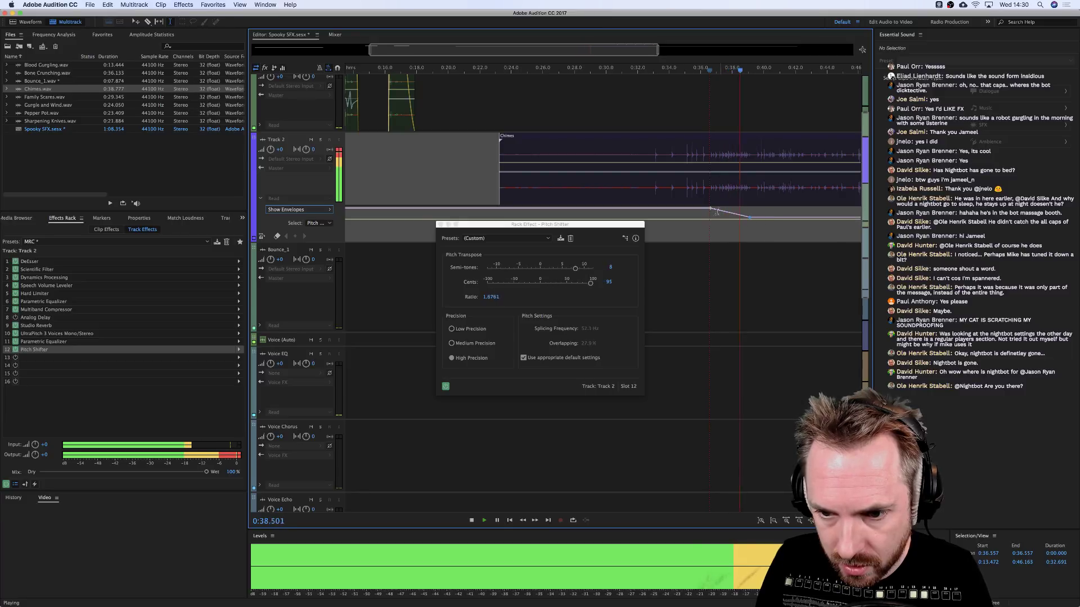
pyautogui.press('space')
pyautogui.moveTo(716, 212); pyautogui.dragTo(712, 233)
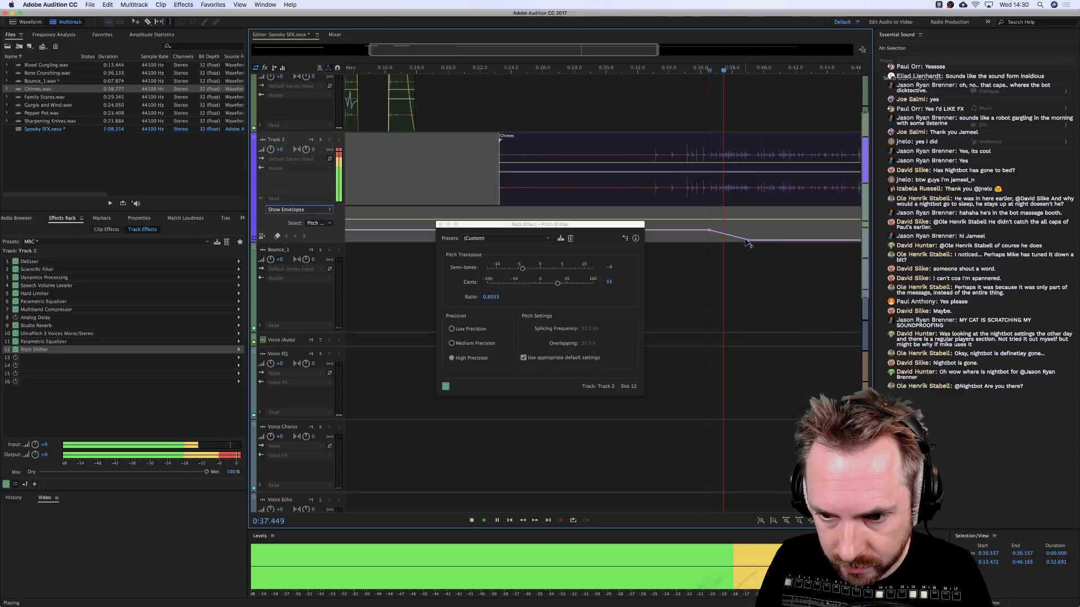
pyautogui.moveTo(748, 242); pyautogui.dragTo(749, 234)
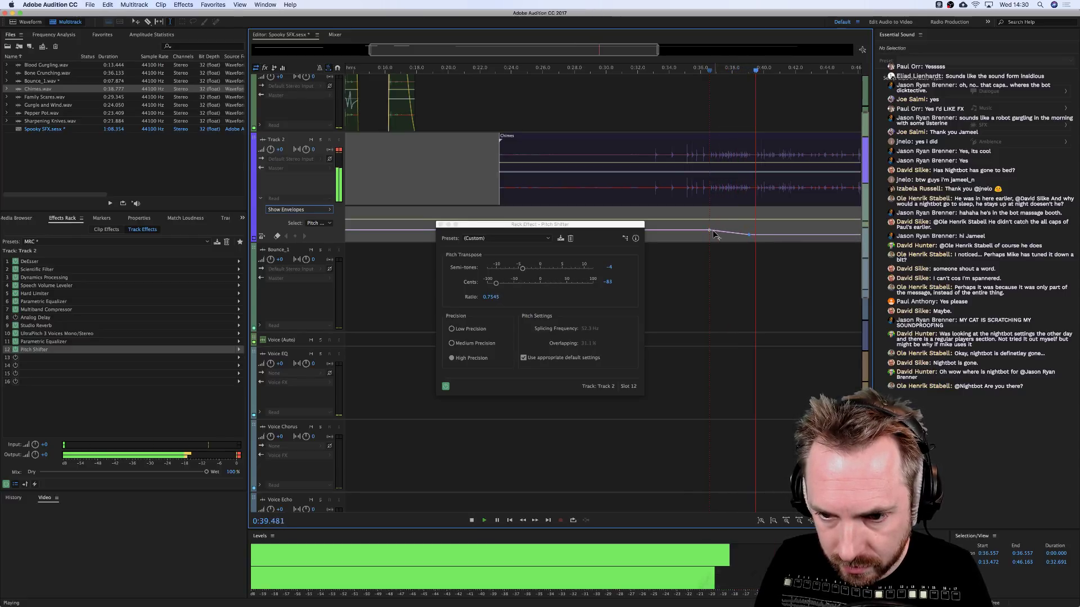
pyautogui.press('space')
# Fine-tune the pitch envelope to fall from a ratio of about 1.06 to 0.75 and audition the Chimes from 34.89 s.
pyautogui.press('space')
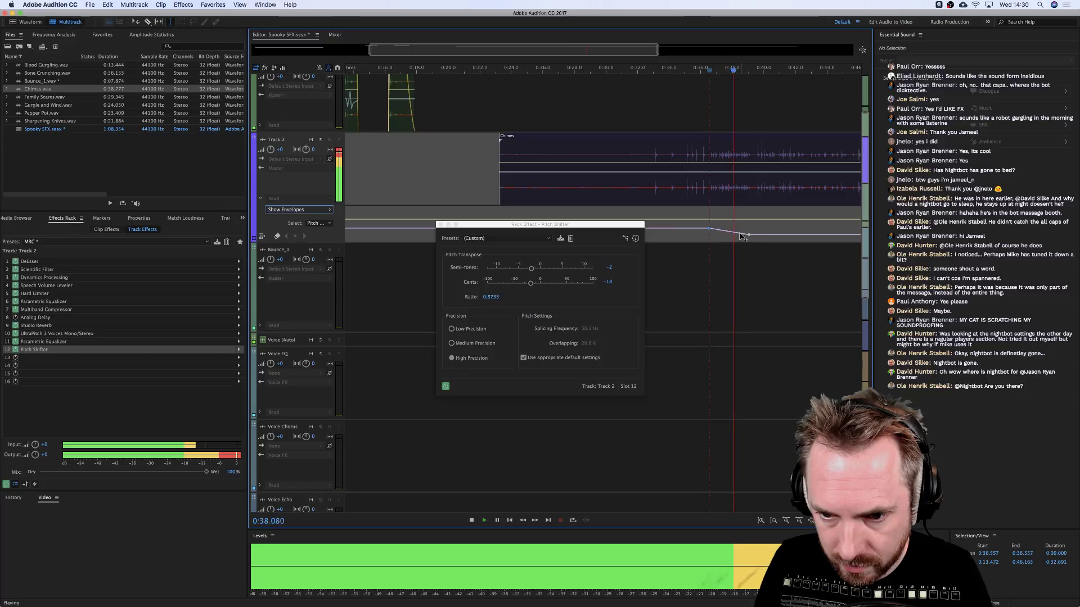
pyautogui.moveTo(749, 235); pyautogui.dragTo(749, 238)
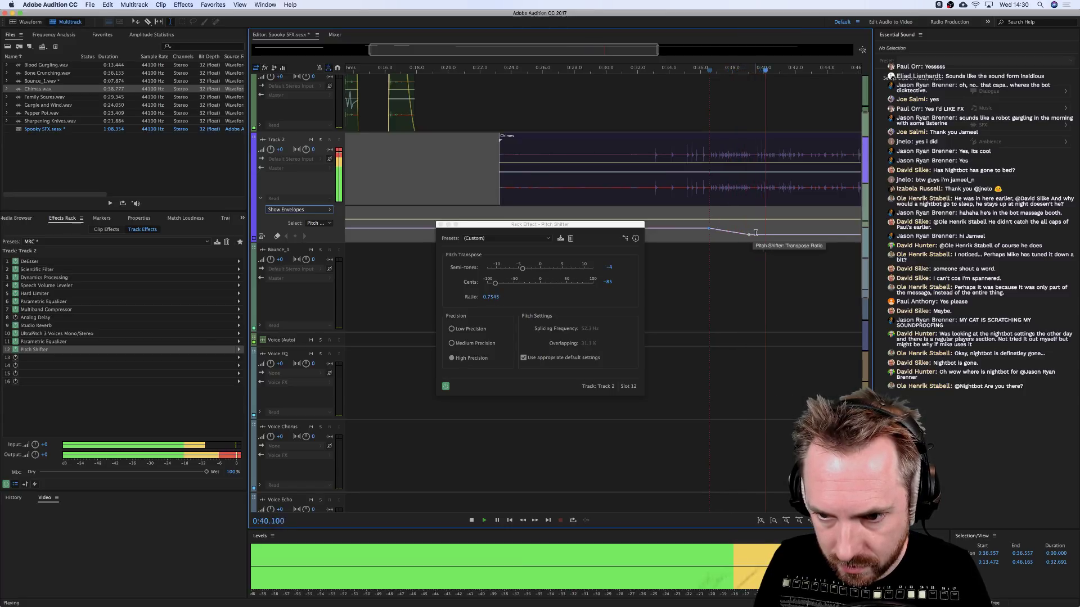
pyautogui.click(683, 210)
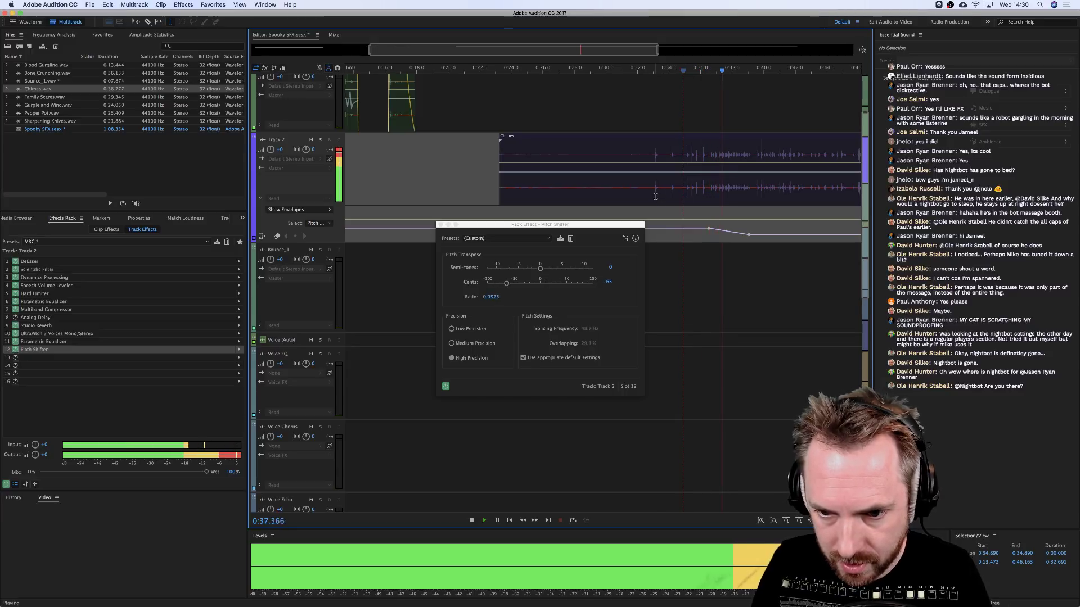
pyautogui.press('space')
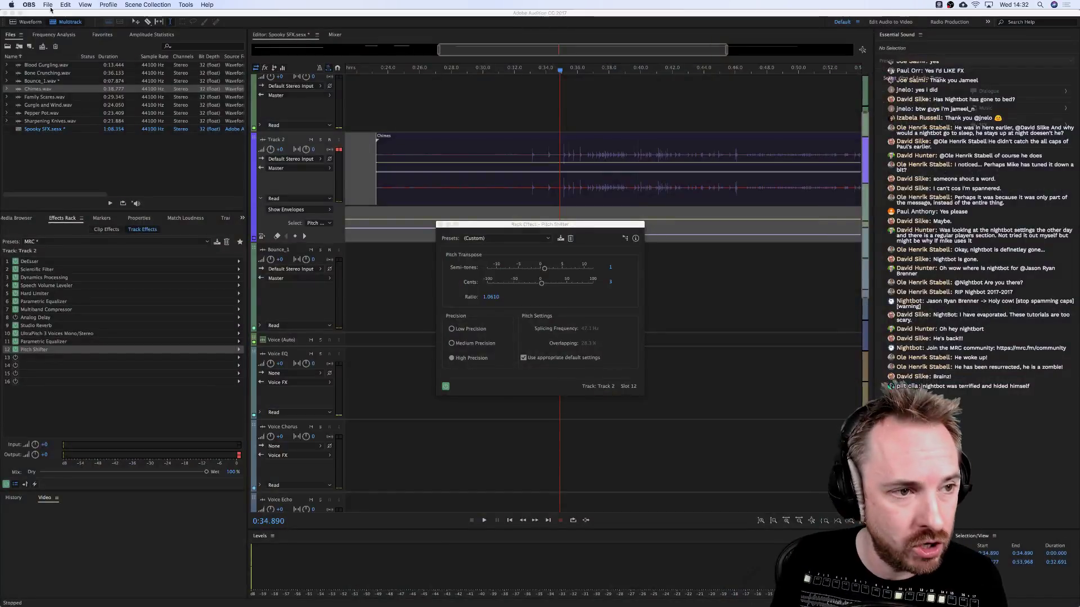
# Examine the Multitrack and Multitrack Clips settings in the Adobe Audition preferences and close the dialog.
pyautogui.click(51, 25)
pyautogui.click(51, 5)
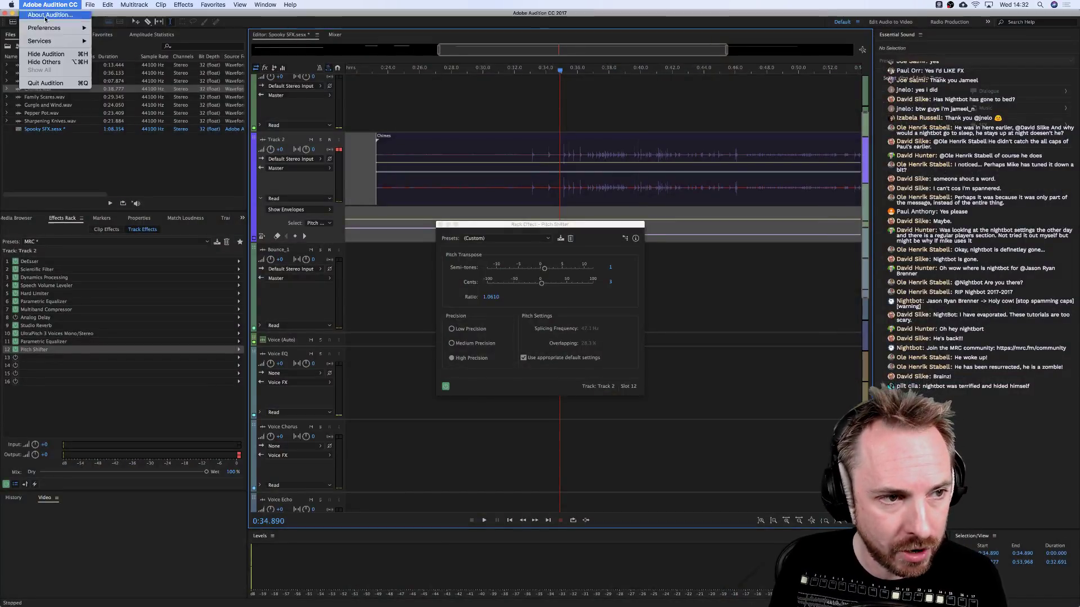
pyautogui.moveTo(62, 27)
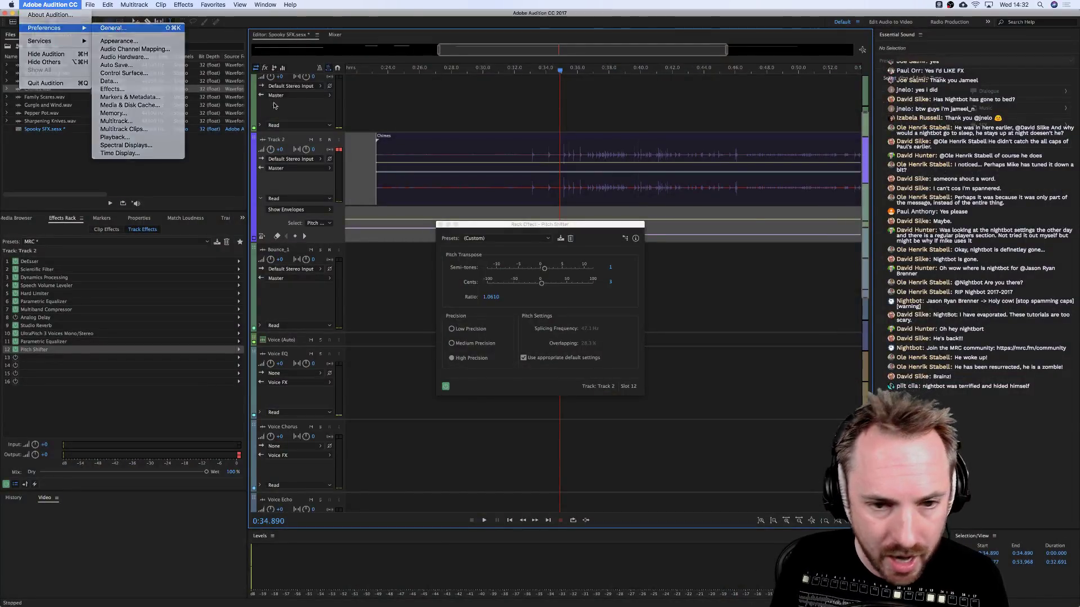
pyautogui.click(112, 27)
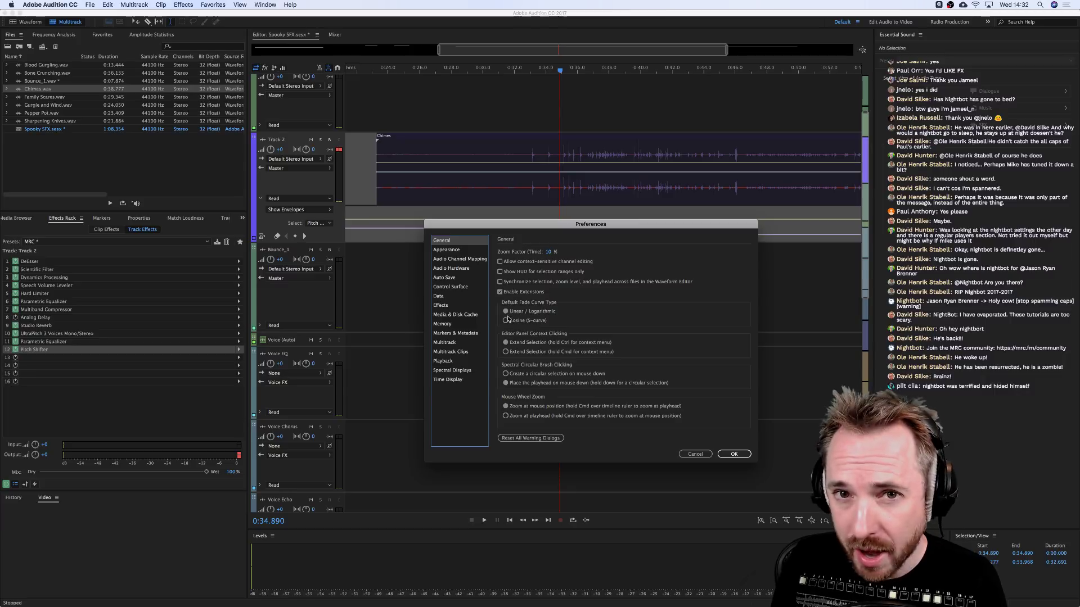
pyautogui.click(460, 343)
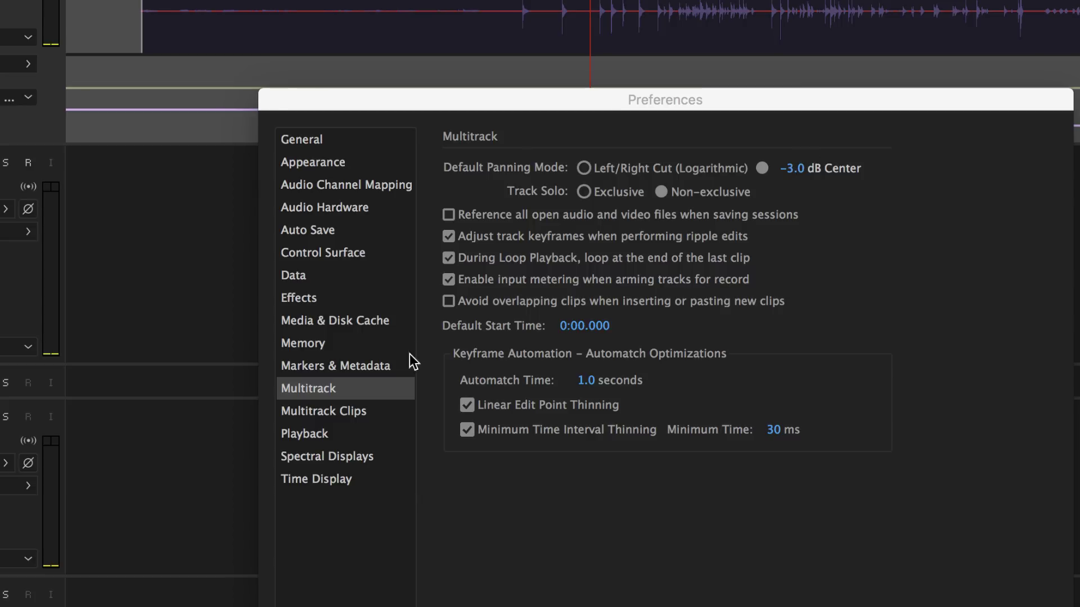
pyautogui.click(353, 410)
pyautogui.click(349, 410)
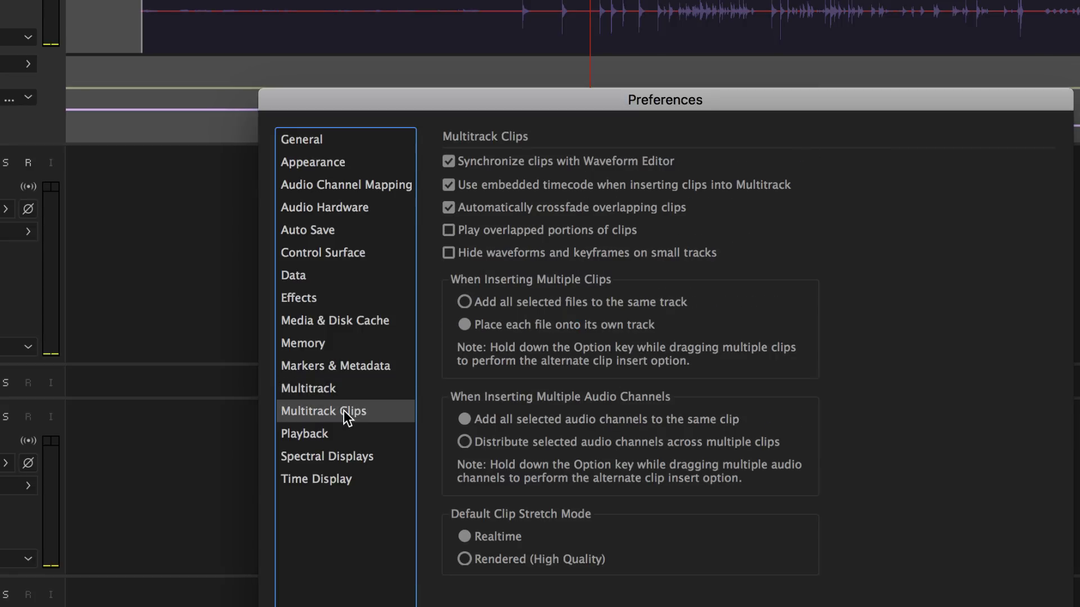
pyautogui.click(347, 396)
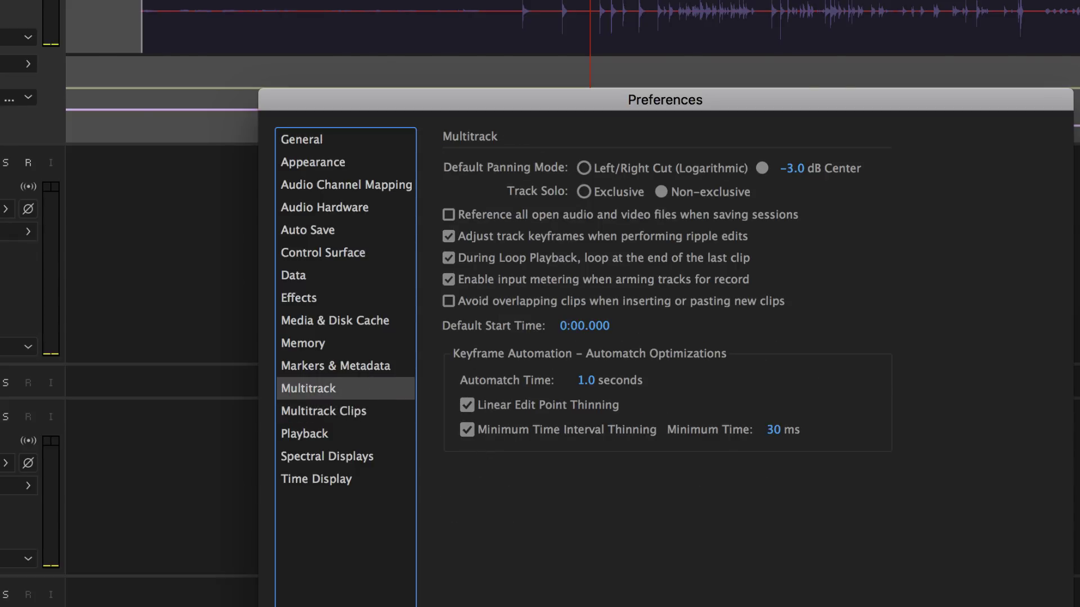
pyautogui.press('Return')
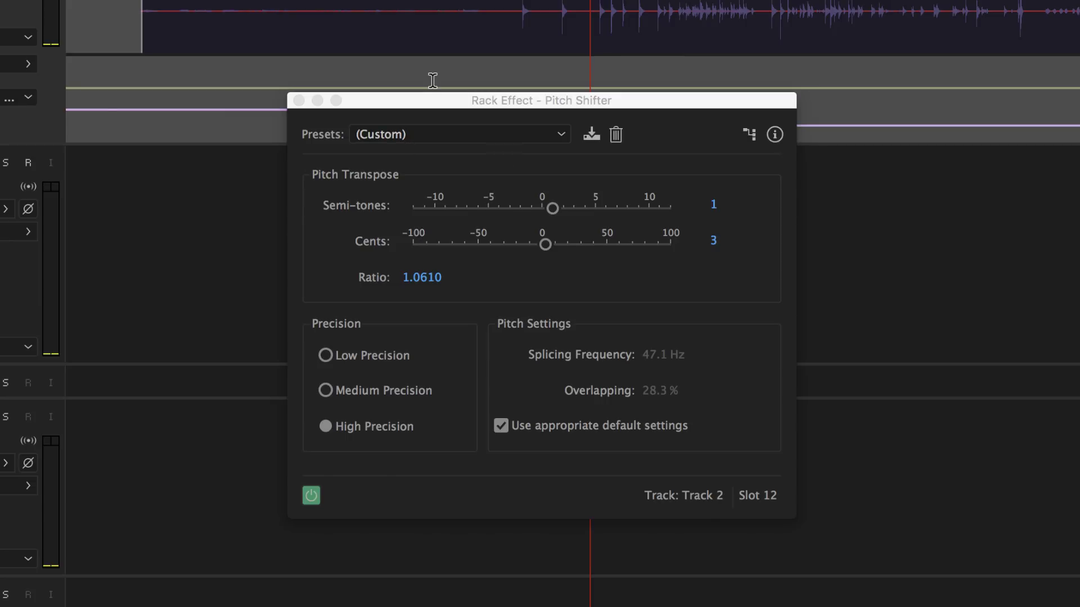
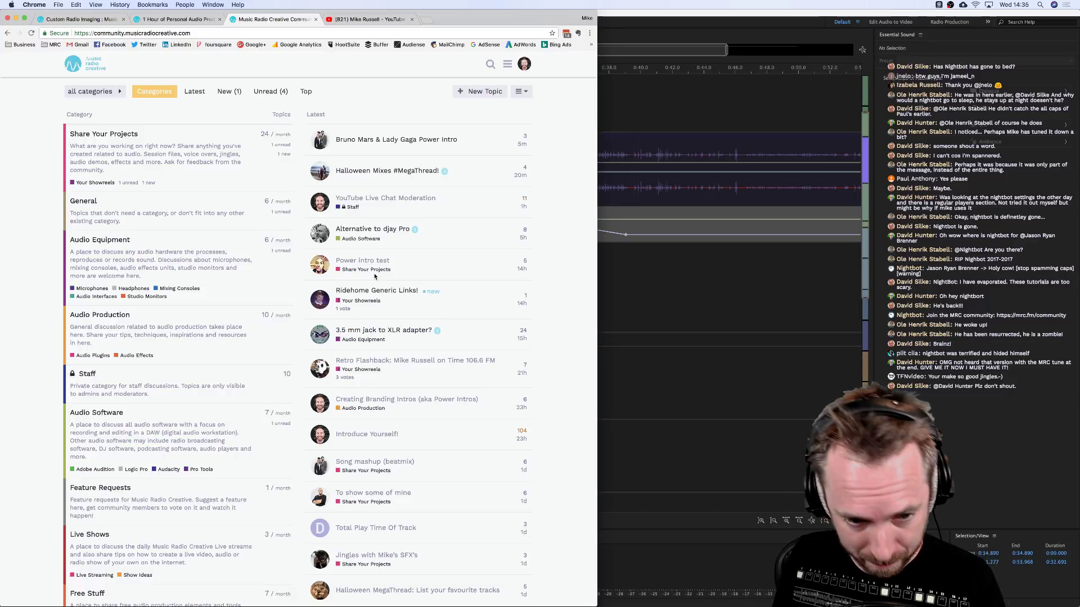
# Look through the categories and latest topics on the Music Radio Creative community page in Chrome.
pyautogui.scroll(-2, 368, 256)
pyautogui.scroll(-3, 366, 247)
pyautogui.scroll(4, 366, 247)
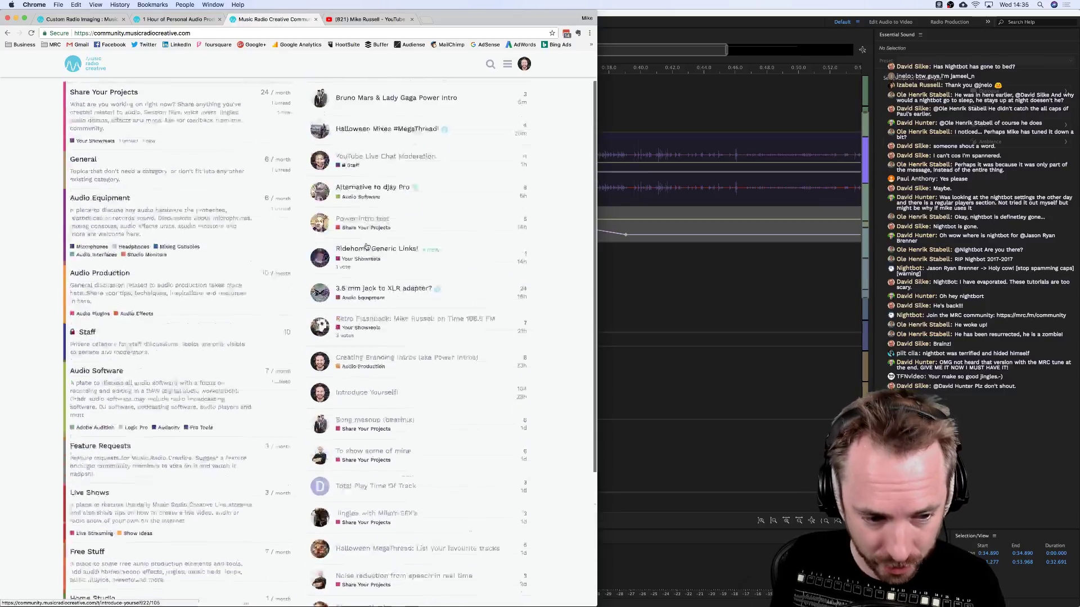
pyautogui.scroll(3, 366, 247)
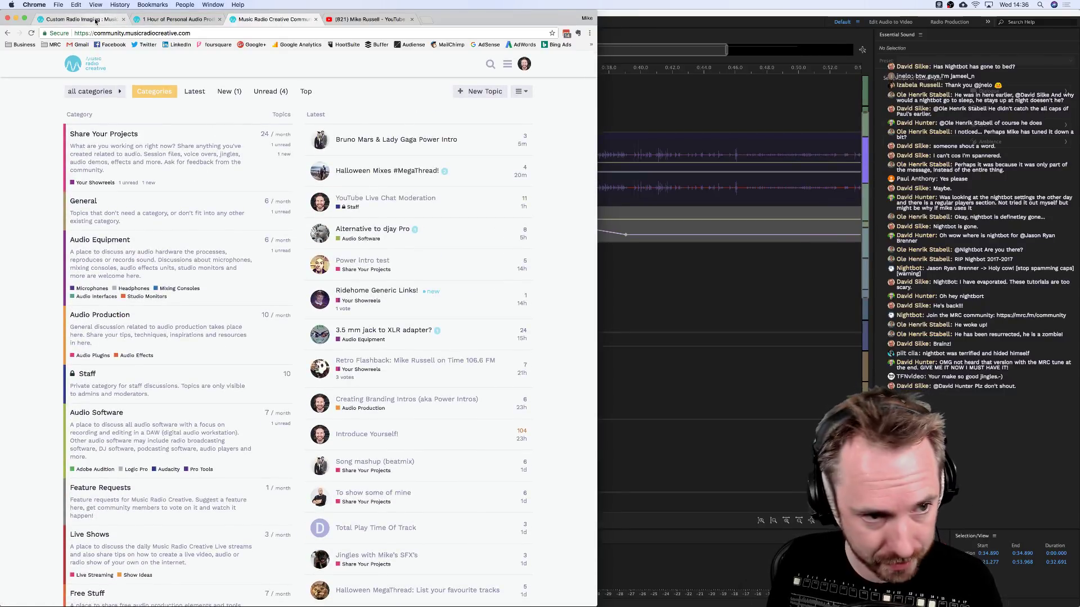
# Switch back to Adobe Audition and show the full timeline of the Spooky SFX session.
pyautogui.click(749, 159)
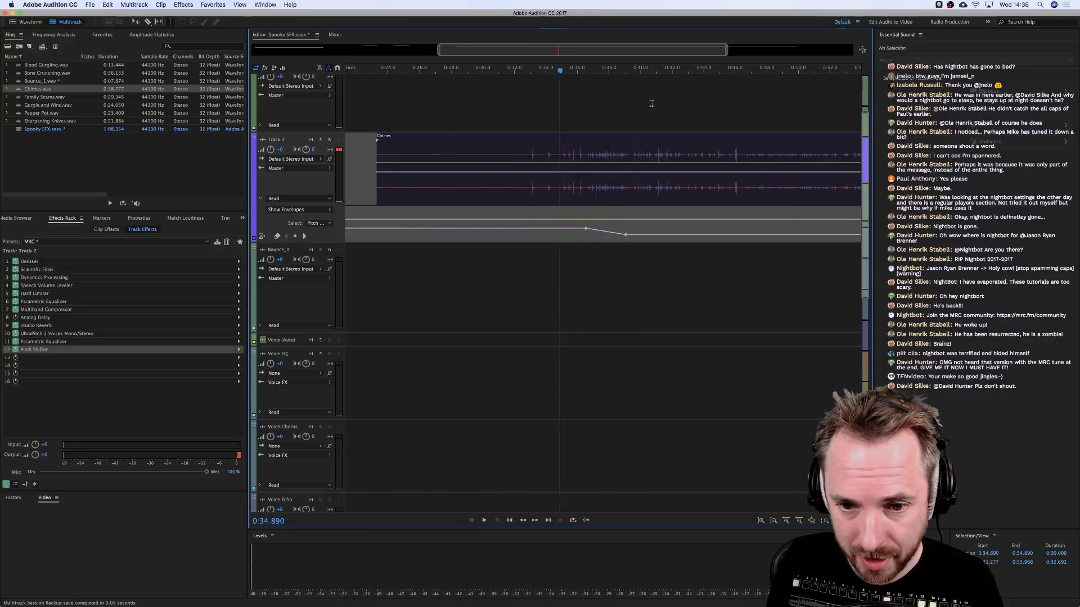
pyautogui.scroll(-2, 625, 73)
pyautogui.scroll(-2, 626, 74)
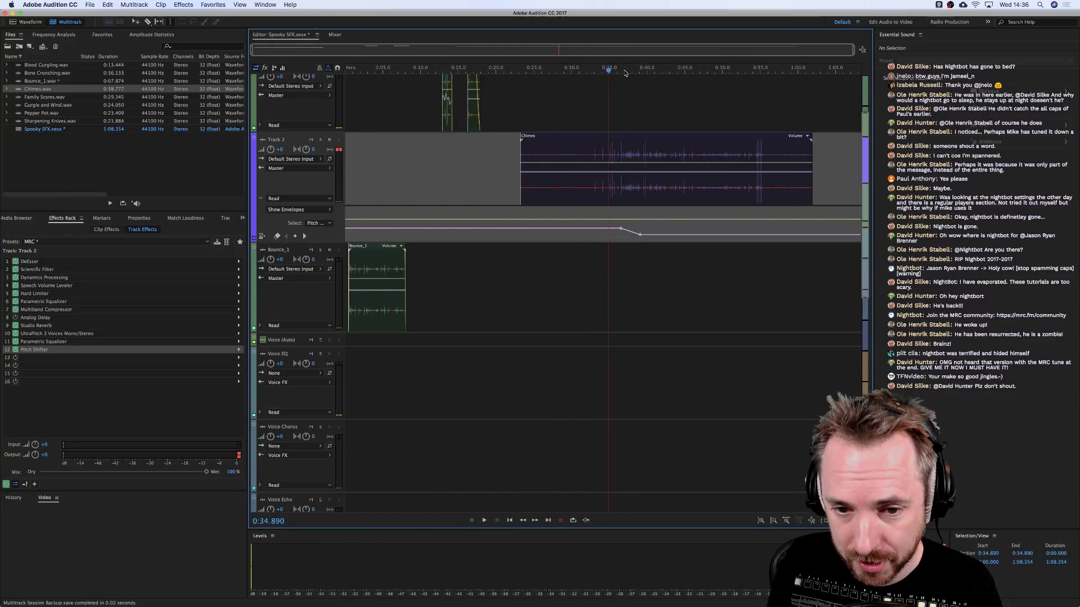
# Delete the opening of the Chimes clip before the pitch drop and its section from about 39.4 s to 54.2 s.
pyautogui.moveTo(602, 185); pyautogui.dragTo(509, 187)
pyautogui.moveTo(642, 191); pyautogui.dragTo(757, 184)
pyautogui.press('Delete')
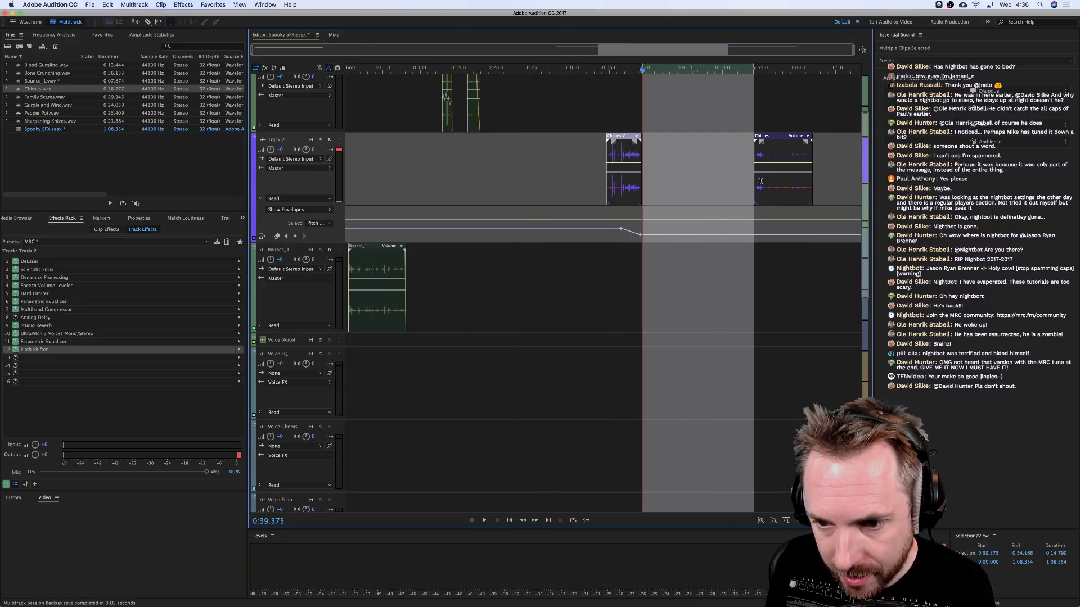
# Add a sharp upward pitch jump to Track 2's envelope at the start of the last Chimes clip and audition it from 54.627 s.
pyautogui.click(758, 188)
pyautogui.press('space')
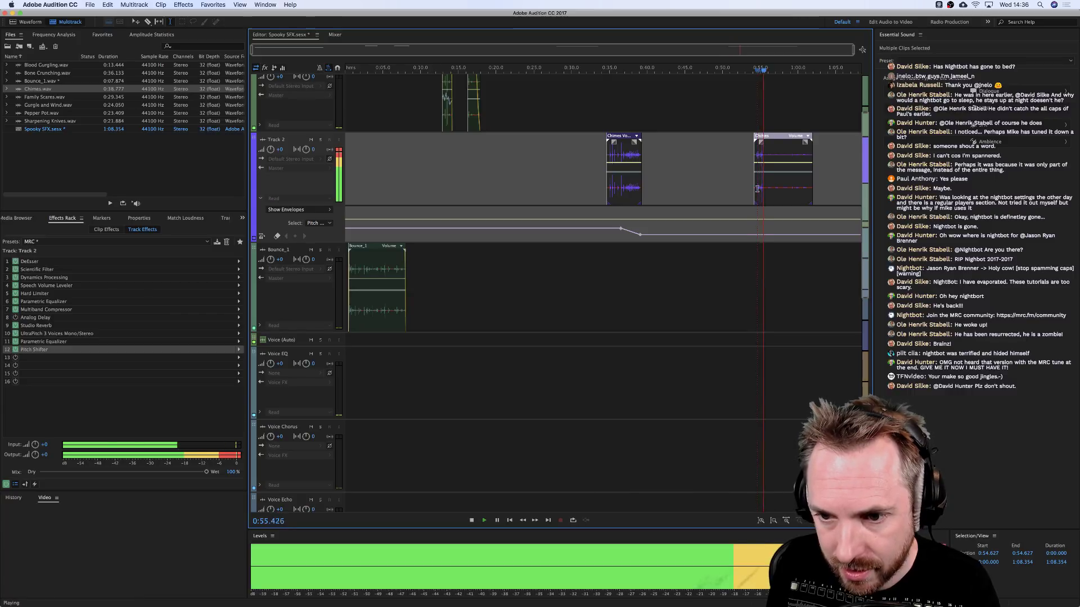
pyautogui.press('space')
pyautogui.click(754, 237)
pyautogui.press('space')
pyautogui.press('space')
pyautogui.click(756, 168)
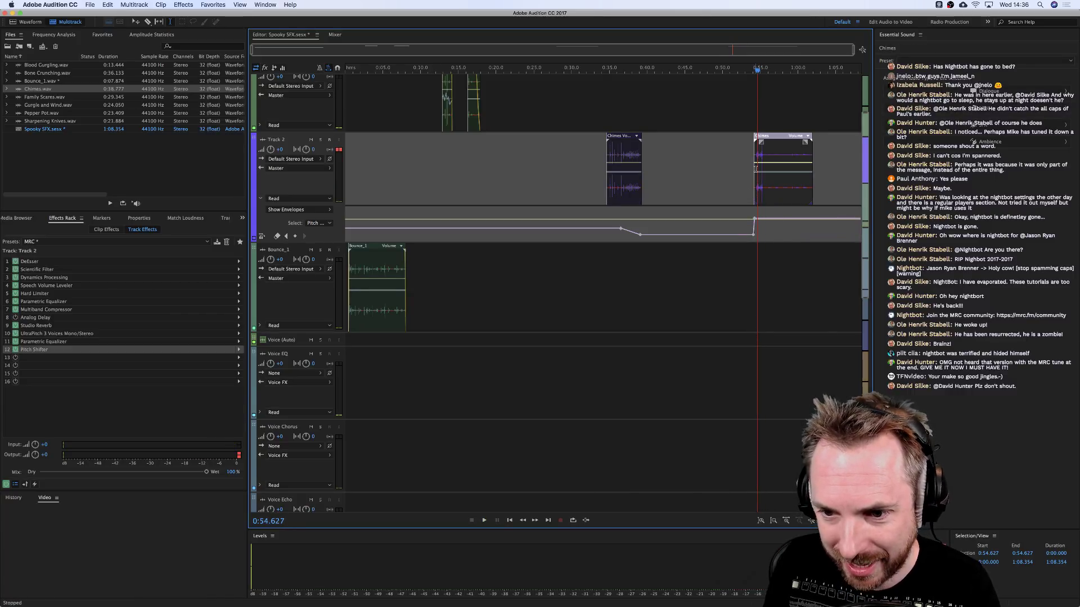
# Audition the pitch jump into the last Chimes clip from 53.819 s and again from 54.402 s.
pyautogui.click(751, 138)
pyautogui.press('space')
pyautogui.scroll(3, 752, 184)
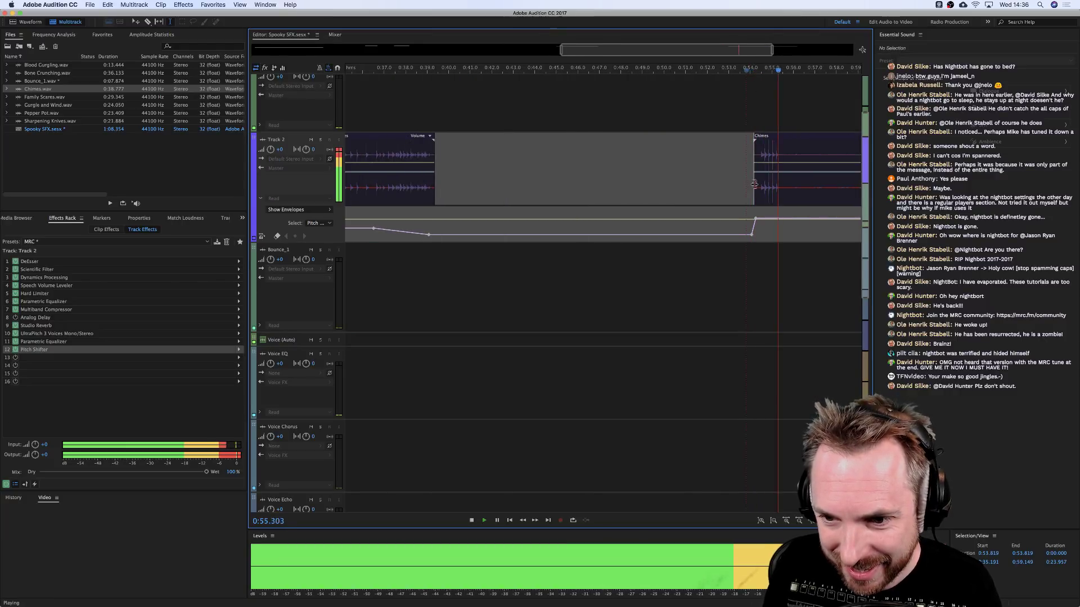
pyautogui.press('space')
pyautogui.click(708, 186)
pyautogui.press('space')
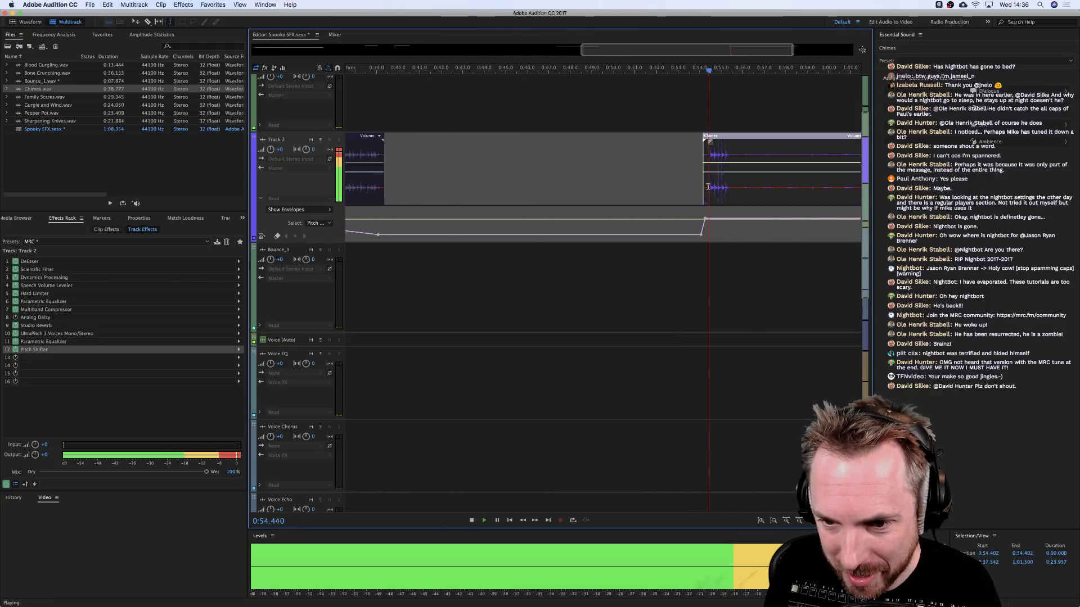
pyautogui.press('space')
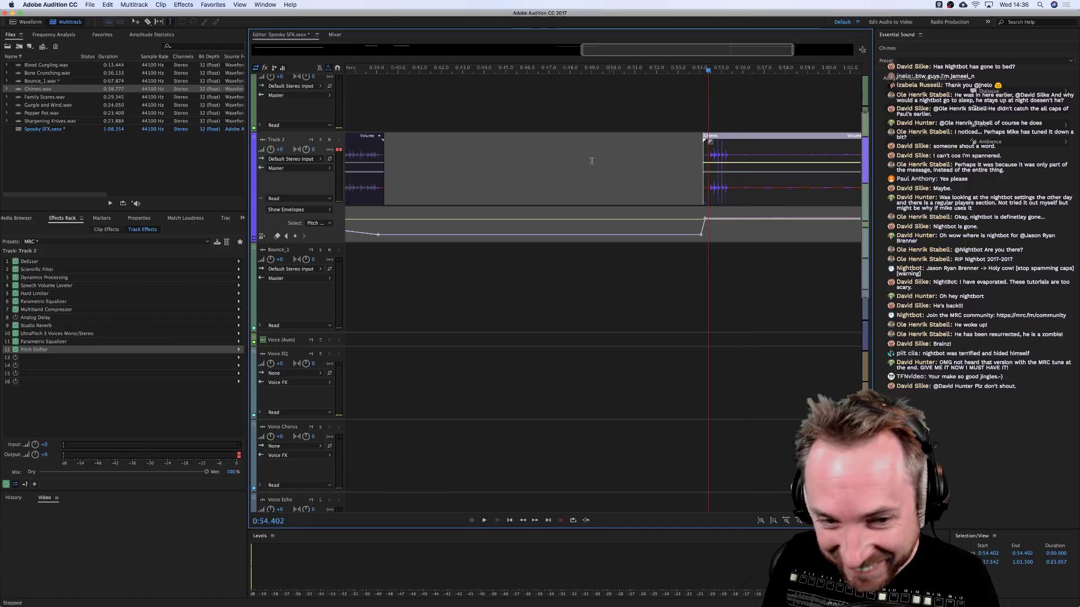
# Delete everything after about 0:55.9 from the last Chimes clip on Track 2 and fade the remaining phrase in and out.
pyautogui.press('space')
pyautogui.press('space')
pyautogui.moveTo(738, 169); pyautogui.dragTo(775, 169)
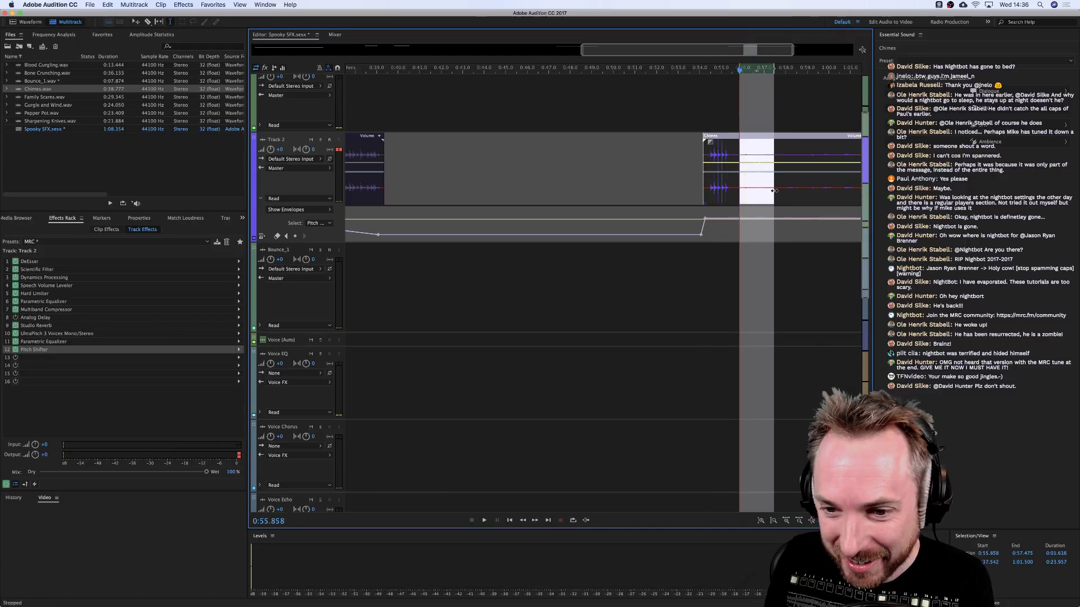
pyautogui.press('Delete')
pyautogui.click(792, 184)
pyautogui.press('Delete')
pyautogui.click(711, 163)
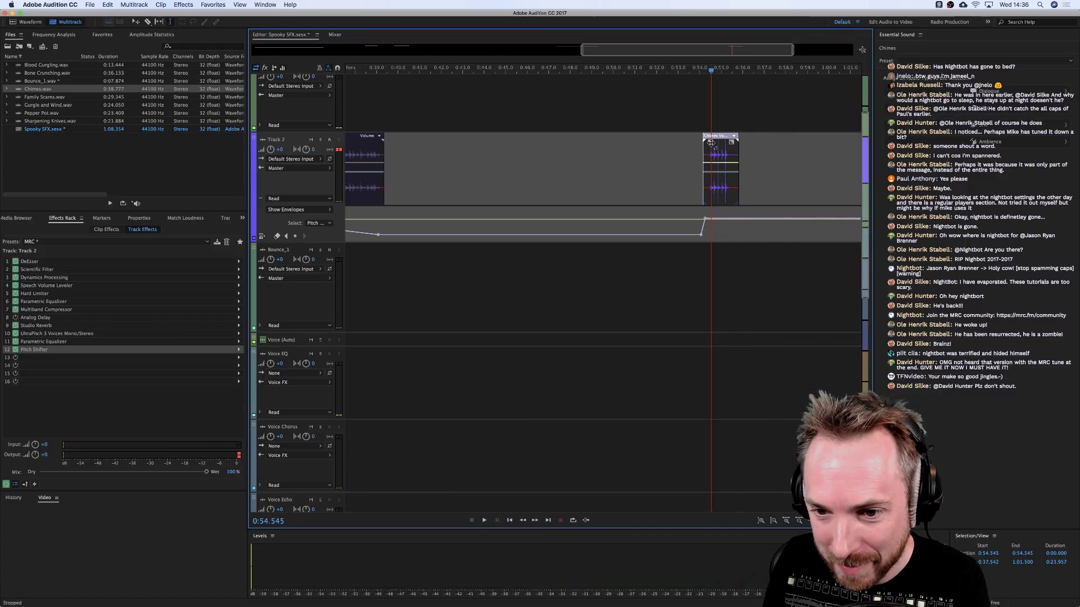
pyautogui.hscroll(-10, 549, 112)
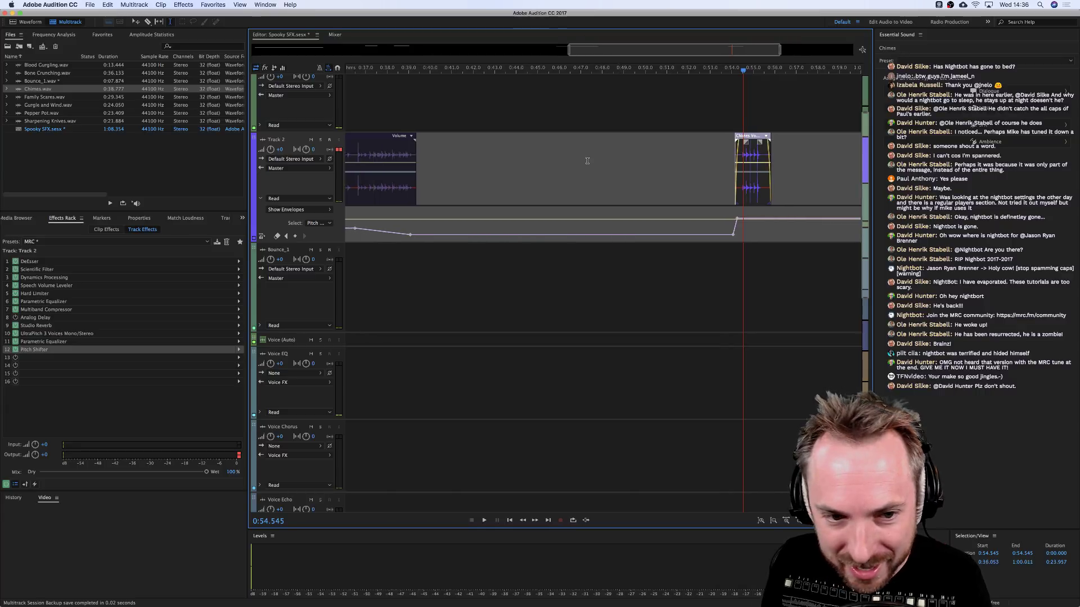
# Play back the earlier Chimes clip on Track 2 from about 0:35.6.
pyautogui.click(571, 144)
pyautogui.press('space')
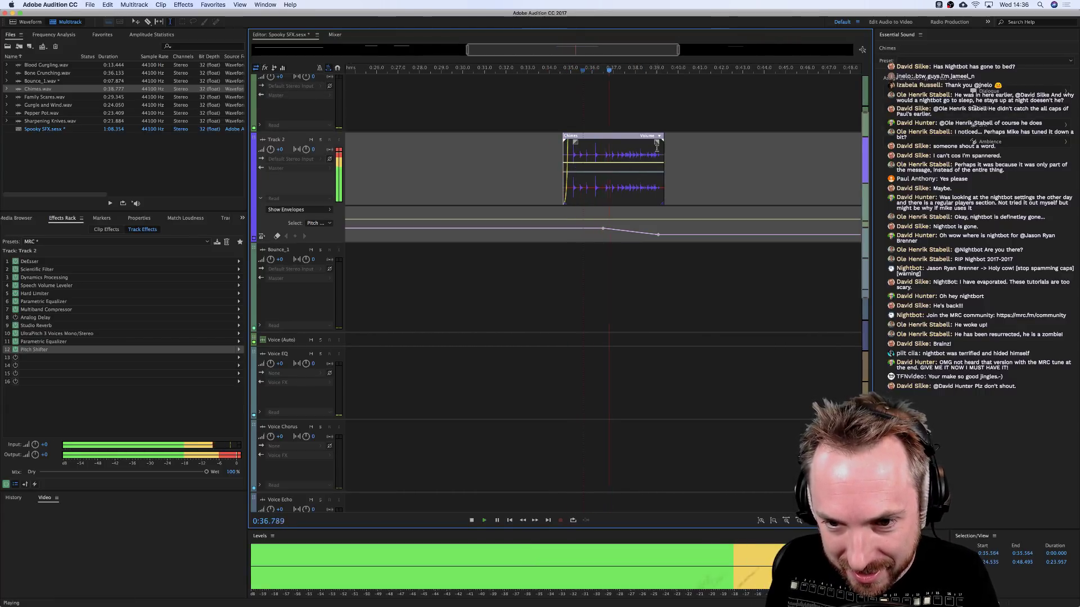
pyautogui.scroll(-5, 643, 70)
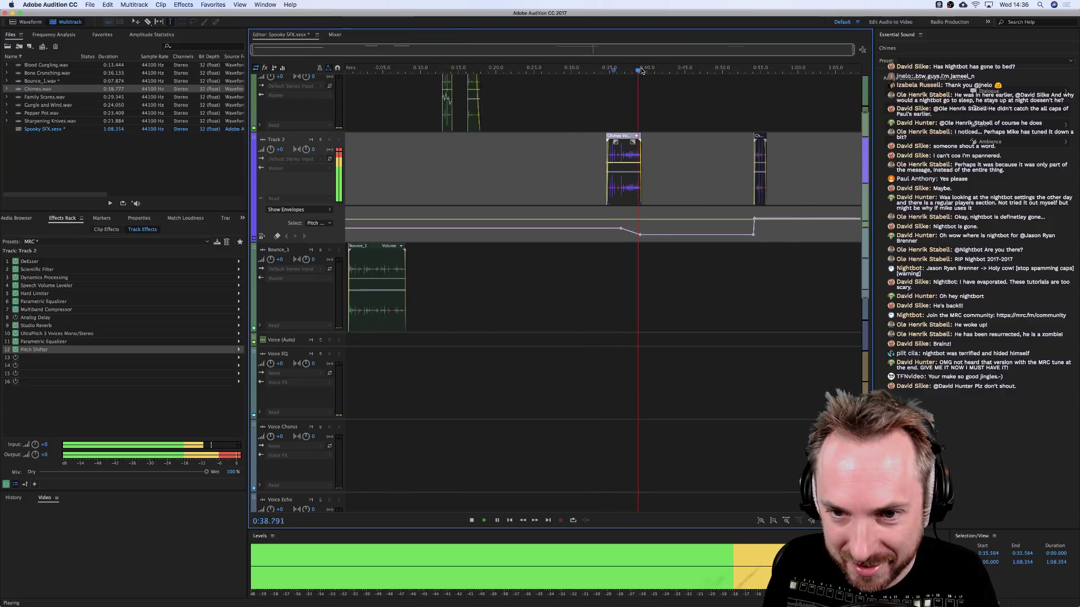
pyautogui.press('space')
pyautogui.scroll(3, 708, 176)
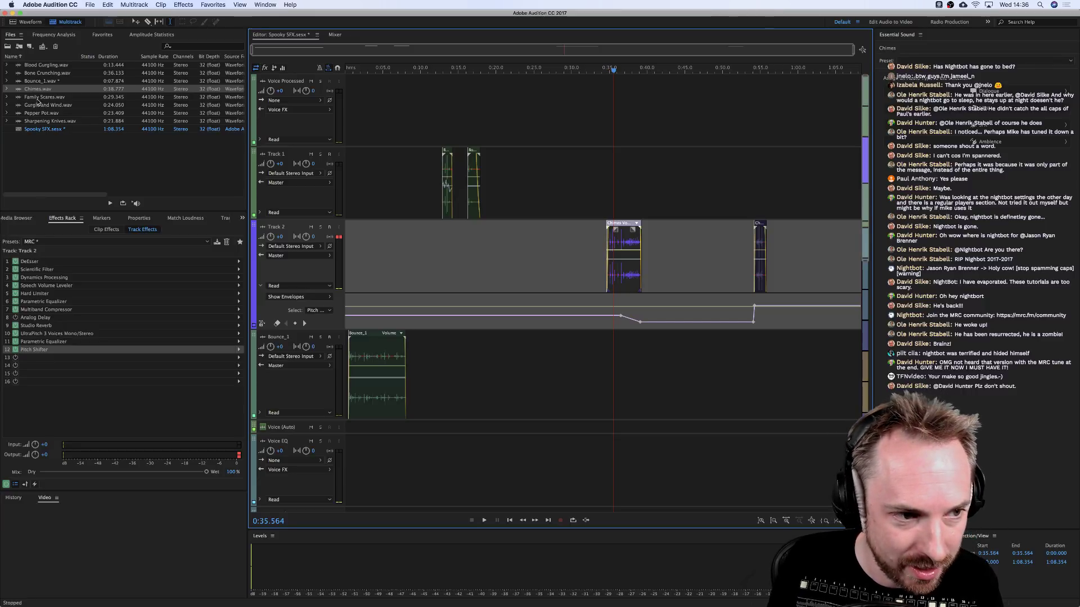
# Place Gurgle and Wind.wav on Track 2 after the two Chimes clips and play back its opening.
pyautogui.moveTo(39, 105); pyautogui.dragTo(743, 264)
pyautogui.click(646, 204)
pyautogui.press('space')
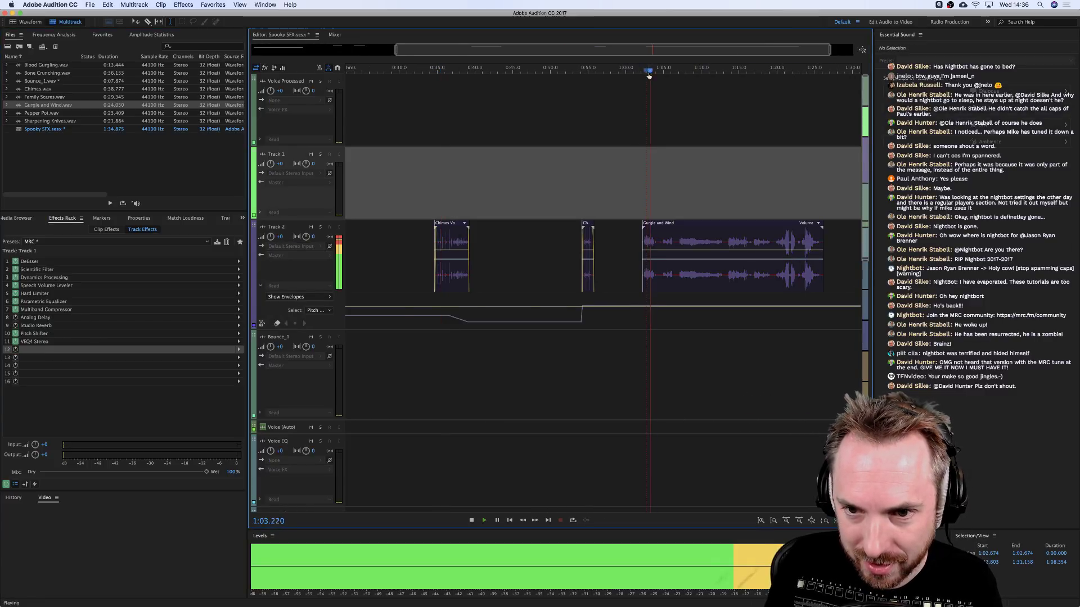
pyautogui.scroll(3, 648, 72)
pyautogui.press('space')
# Trim the lead-in from the Gurgle and Wind clip and move the clip to start at about 1:05.2.
pyautogui.moveTo(635, 244); pyautogui.dragTo(600, 244)
pyautogui.press('Delete')
pyautogui.click(631, 236)
pyautogui.hscroll(10, 625, 139)
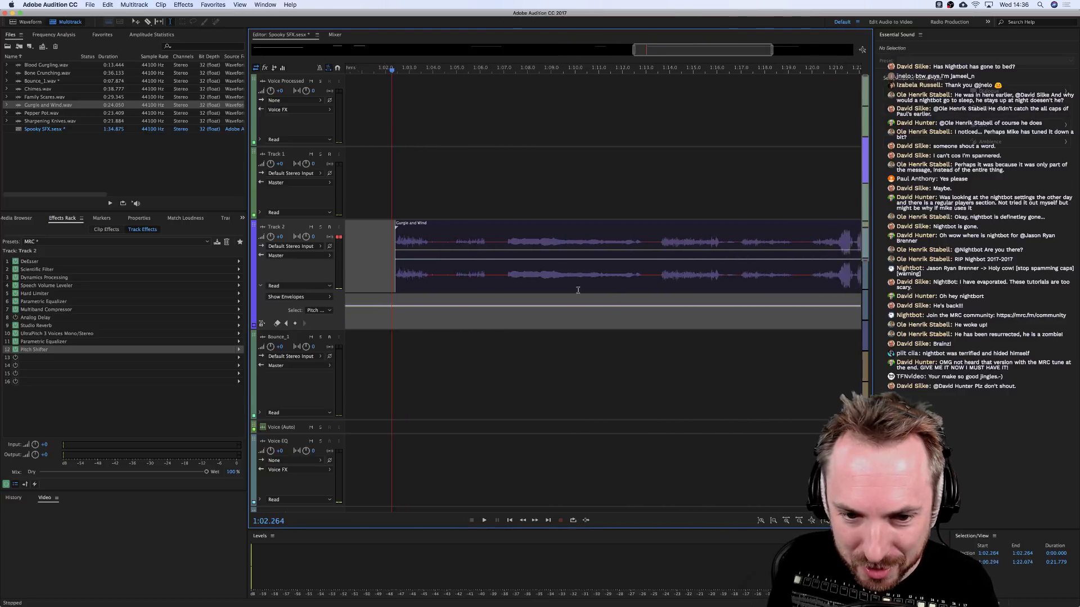
pyautogui.moveTo(347, 279); pyautogui.dragTo(408, 280)
pyautogui.hscroll(-2, 400, 275)
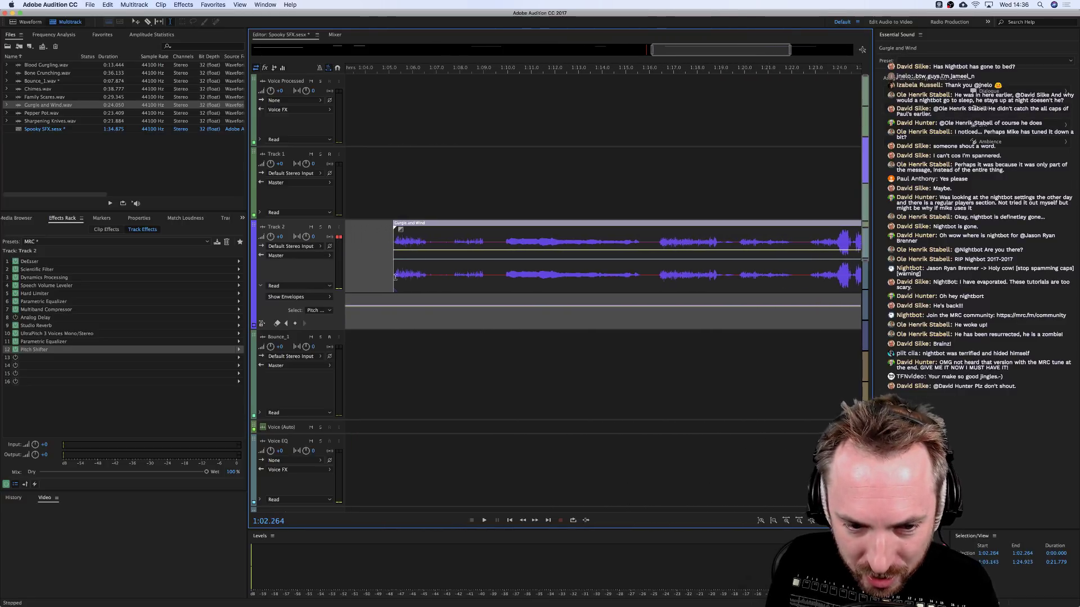
# Delete the gap after the first Gurgle and Wind phrase, from about 1:06.9 to 1:07.6, fade the phrase's edges and play it back.
pyautogui.click(394, 273)
pyautogui.press('space')
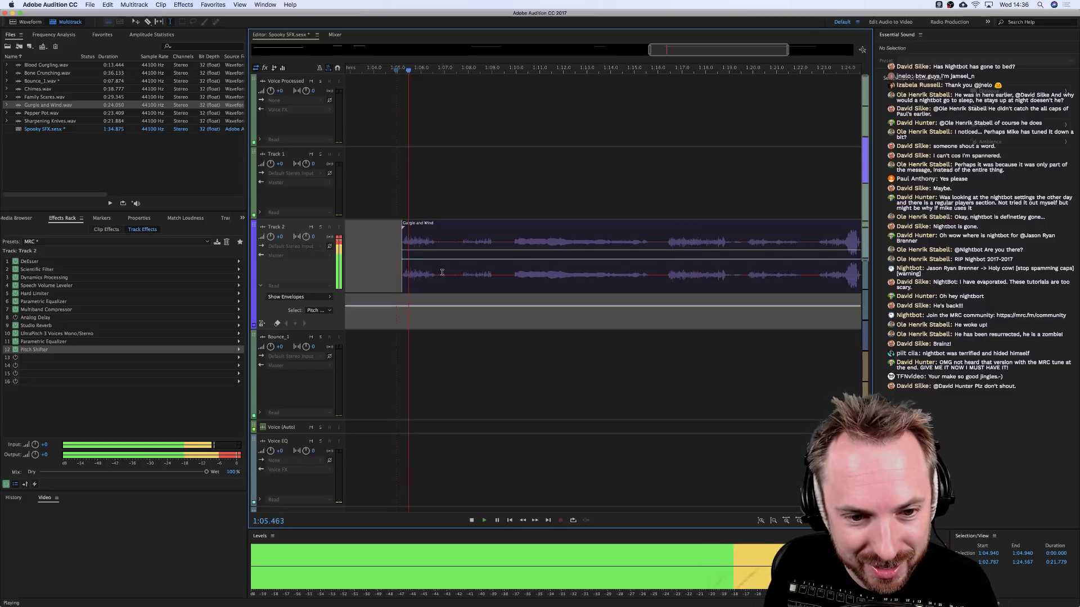
pyautogui.moveTo(445, 278); pyautogui.dragTo(456, 280)
pyautogui.press('Delete')
pyautogui.click(417, 232)
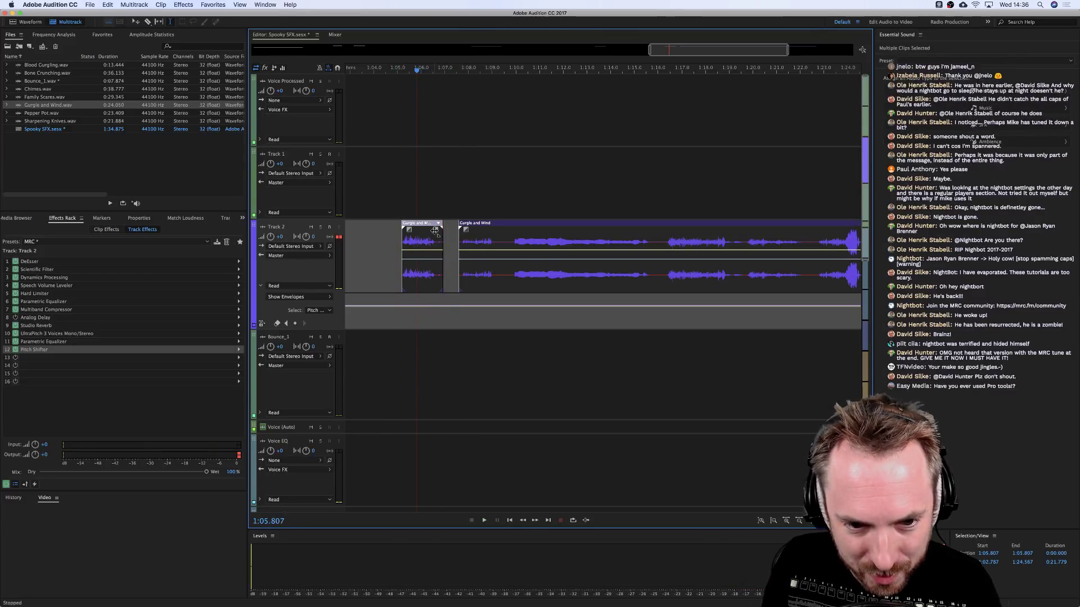
pyautogui.click(398, 242)
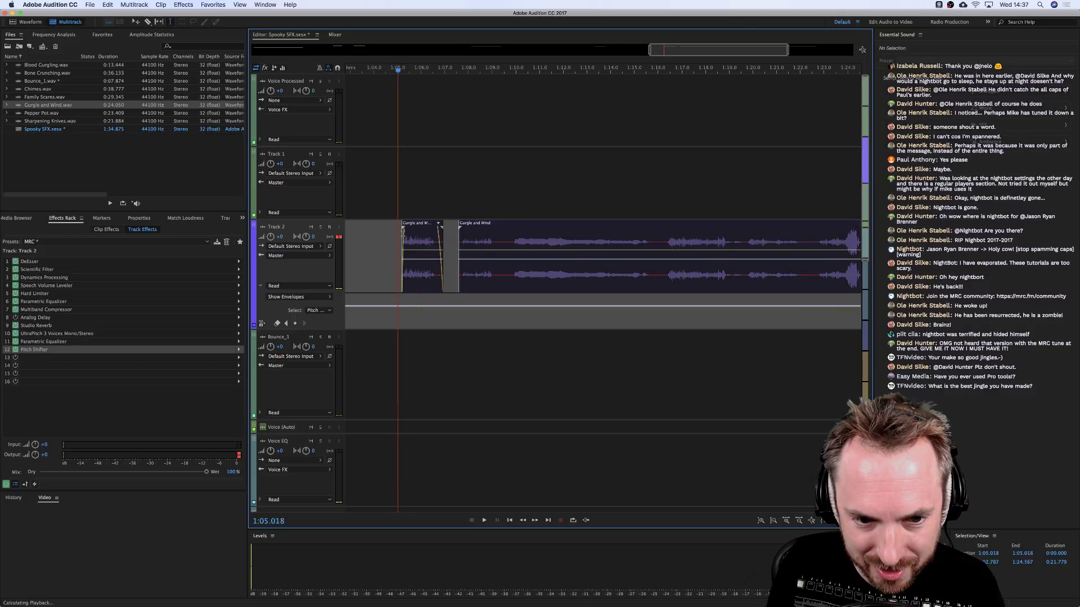
pyautogui.press('space')
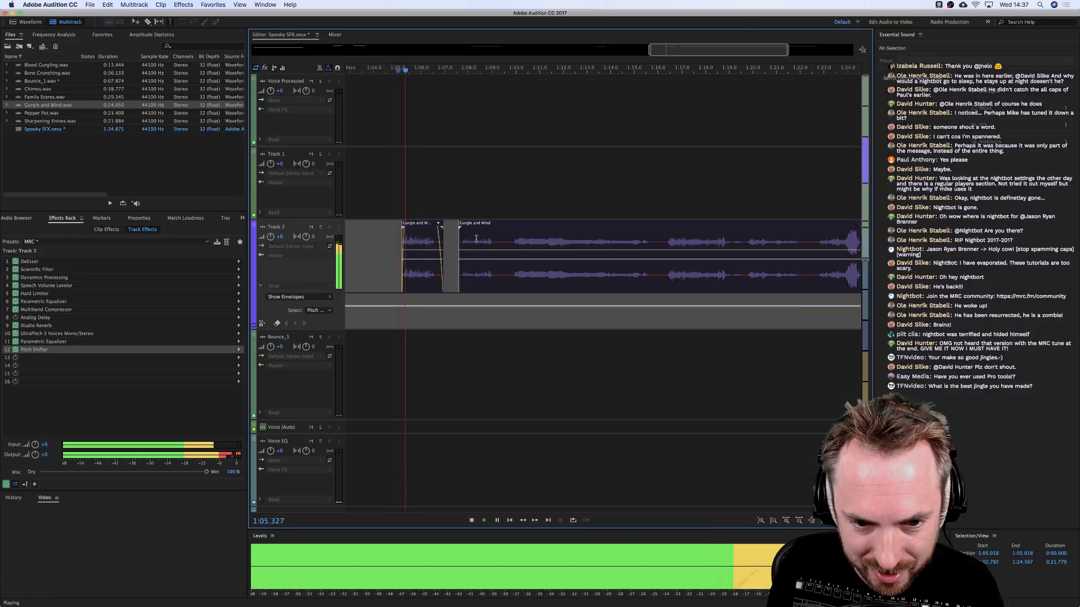
# Keyframe the Pitch Shifter transpose envelope on Track 2 to dip under the second phrase, from about 1:07.6 to 1:09.1, and preview it.
pyautogui.click(458, 208)
pyautogui.press('space')
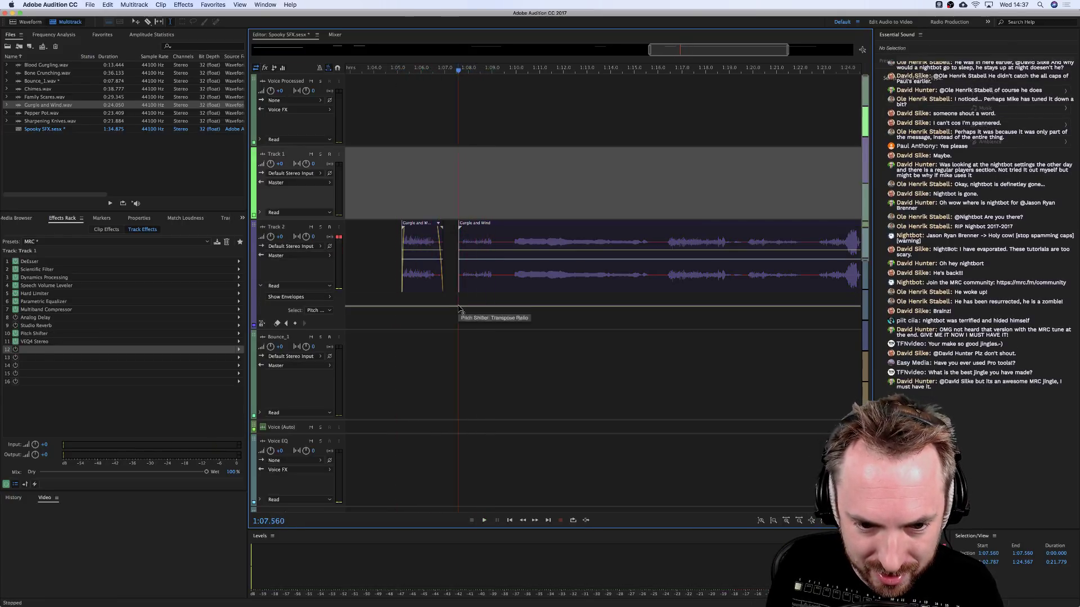
pyautogui.click(493, 309)
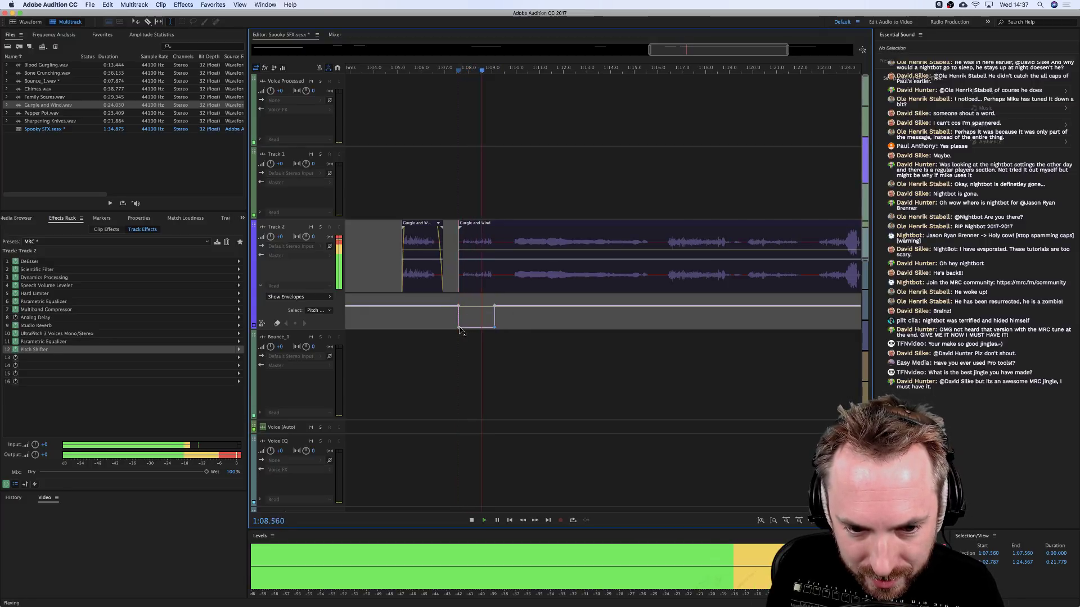
pyautogui.press('space')
pyautogui.moveTo(460, 328); pyautogui.dragTo(461, 324)
pyautogui.press('space')
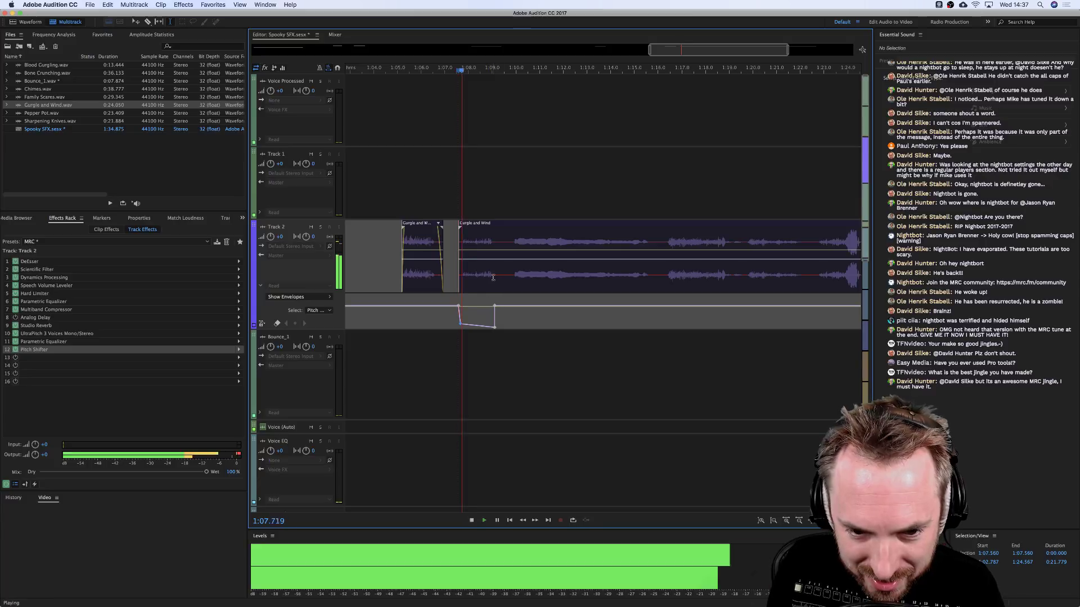
pyautogui.press('space')
# Delete the gap after the second Gurgle and Wind phrase and move the remaining clip to about 1:16.3.
pyautogui.moveTo(497, 276); pyautogui.dragTo(509, 275)
pyautogui.press('Delete')
pyautogui.click(560, 339)
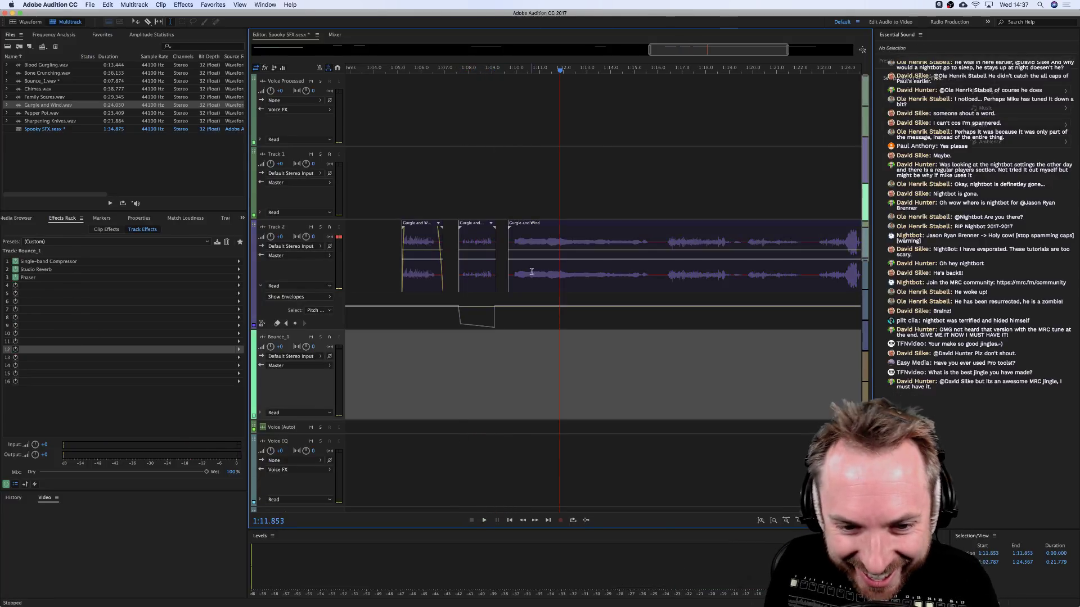
pyautogui.moveTo(531, 224); pyautogui.dragTo(687, 225)
# Copy the second Gurgle and Wind phrase from Track 2 onto Track 1 at about 1:11.4.
pyautogui.rightClick(485, 230)
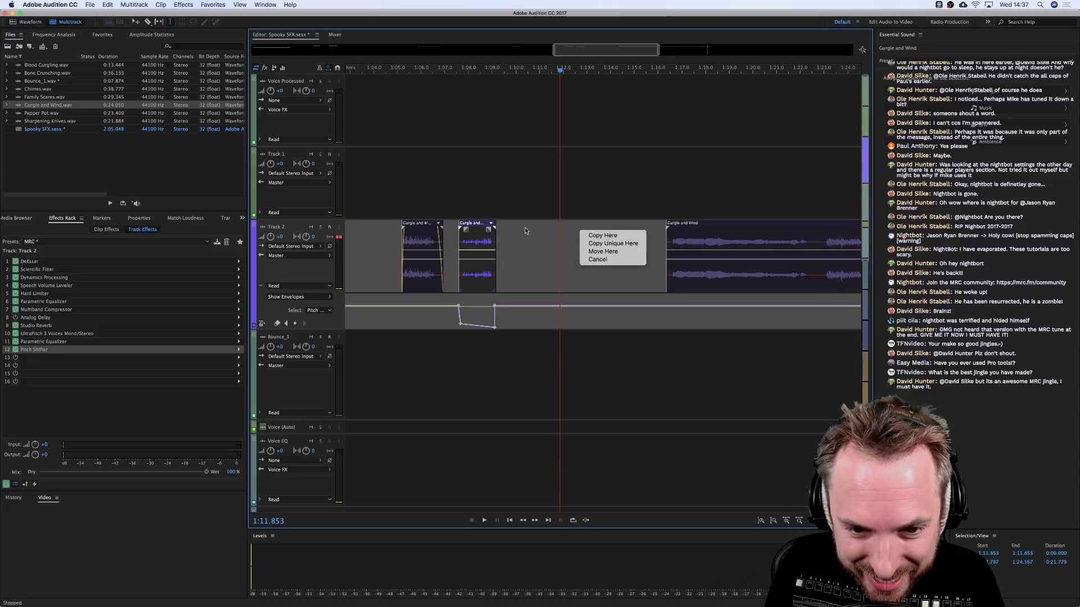
pyautogui.press('Escape')
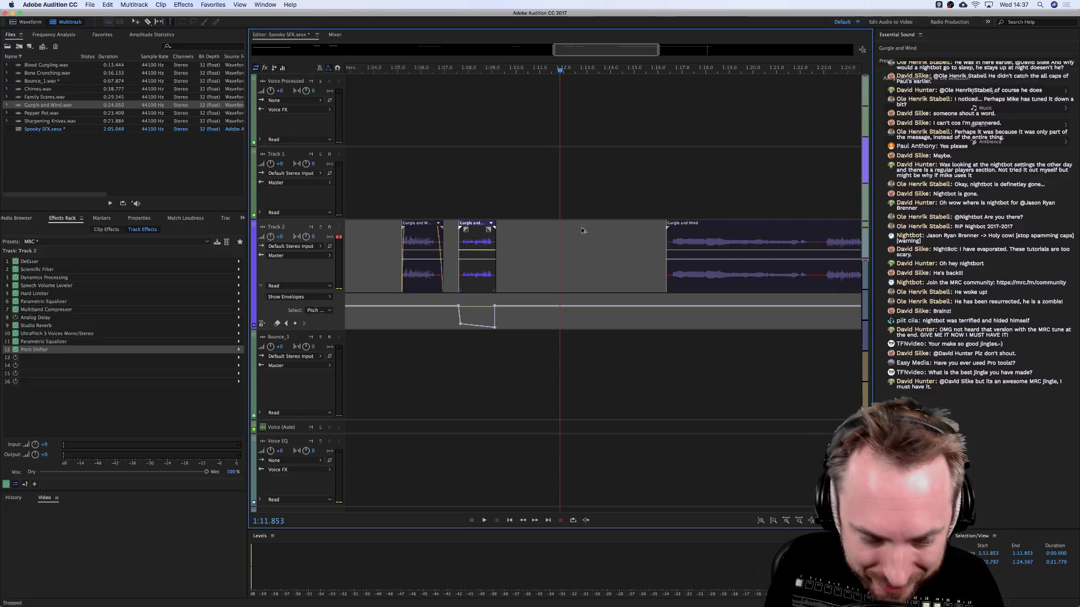
pyautogui.moveTo(492, 234); pyautogui.dragTo(568, 186)
pyautogui.click(516, 167)
pyautogui.click(541, 198)
# Play back the copied phrase on Track 1 to hear it through that track's effects.
pyautogui.press('space')
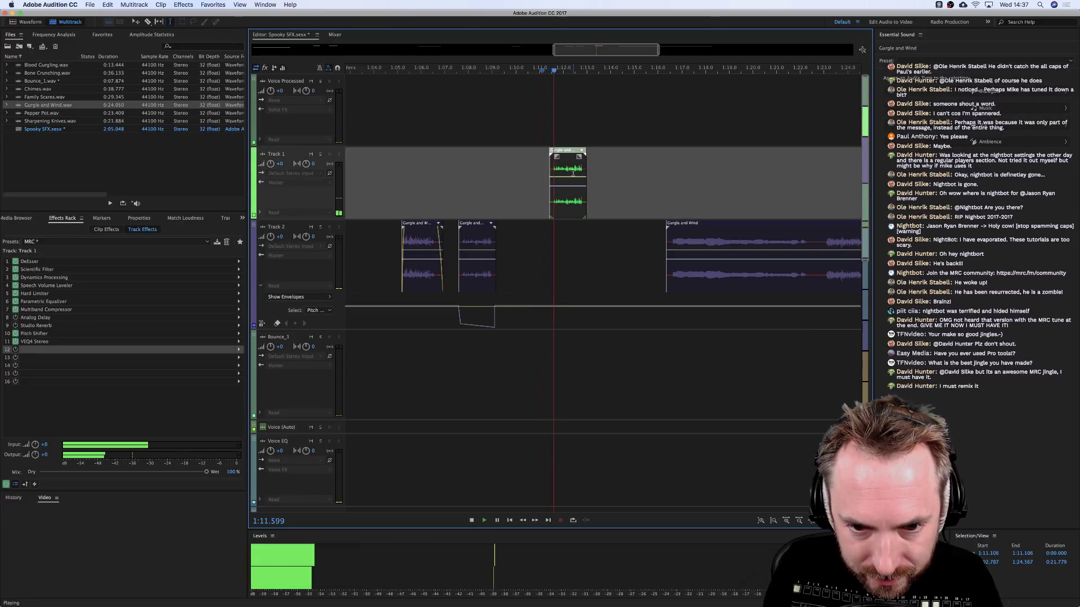
pyautogui.hscroll(5, 572, 174)
pyautogui.press('space')
pyautogui.press('space')
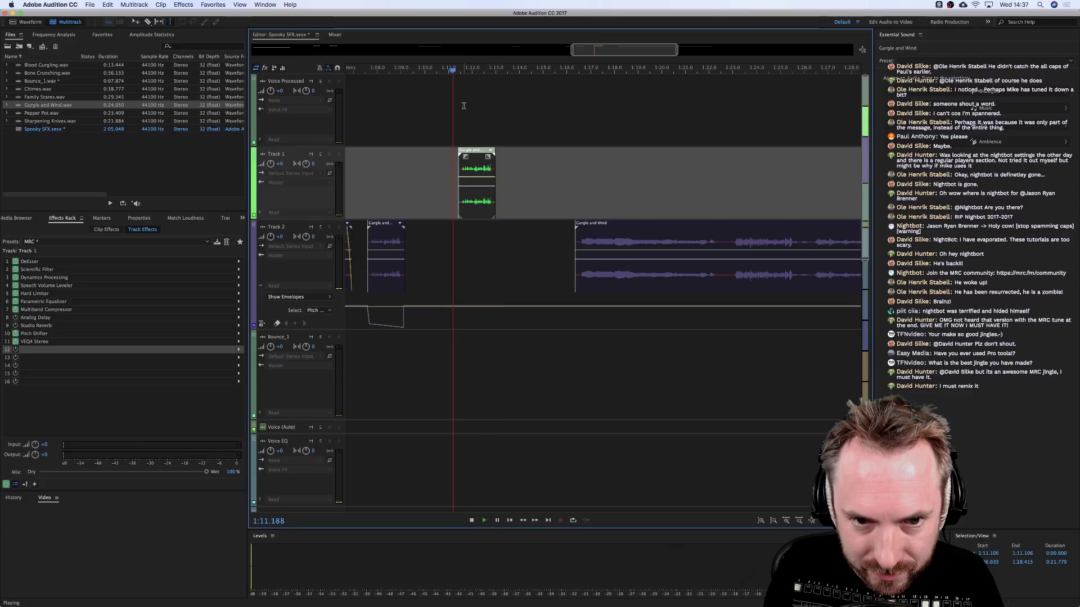
pyautogui.scroll(2, 459, 202)
pyautogui.press('space')
pyautogui.click(459, 203)
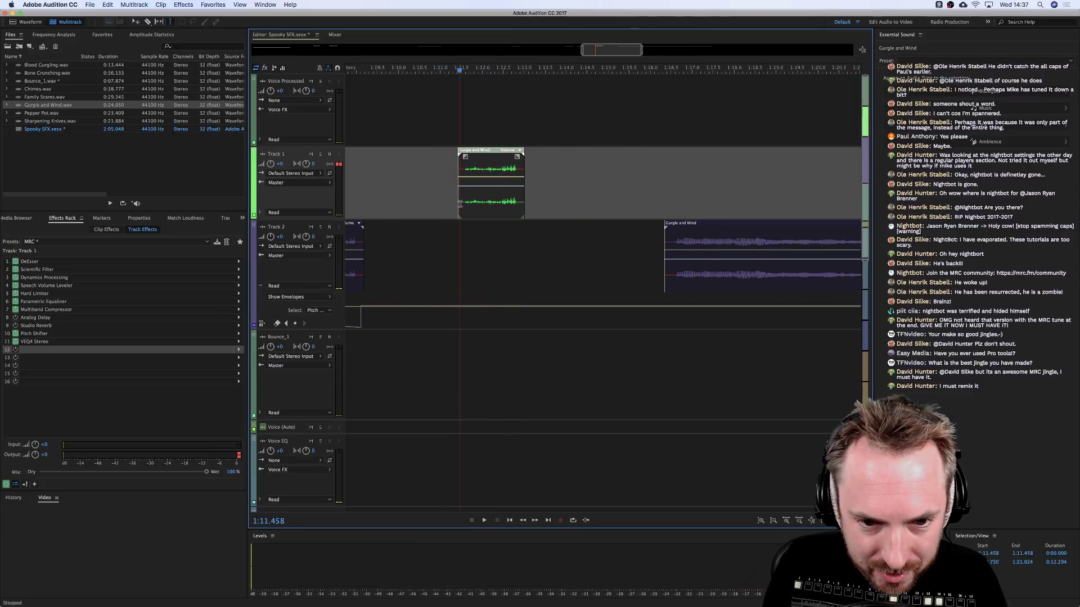
# Move the copied phrase onto a new Track 3 at about 1:13.1 and shift the remaining Track 2 clip to about 1:21.
pyautogui.moveTo(466, 207); pyautogui.dragTo(547, 249)
pyautogui.hscroll(6, 602, 344)
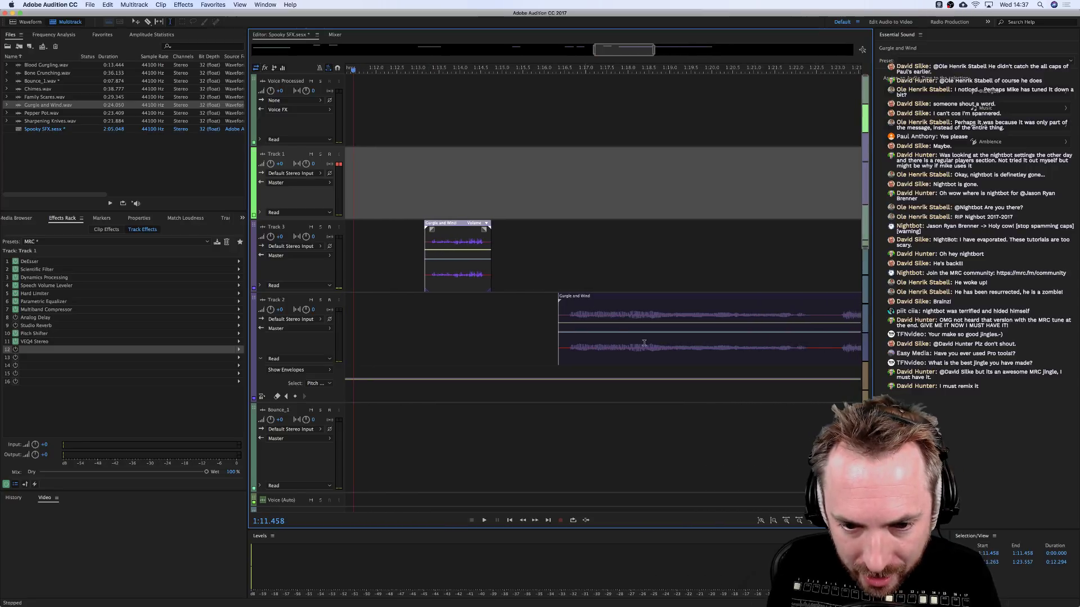
pyautogui.moveTo(603, 343); pyautogui.dragTo(797, 344)
# Position the playhead at the start of the Track 3 clip and apply the MRC preset to that track's effects rack.
pyautogui.click(422, 279)
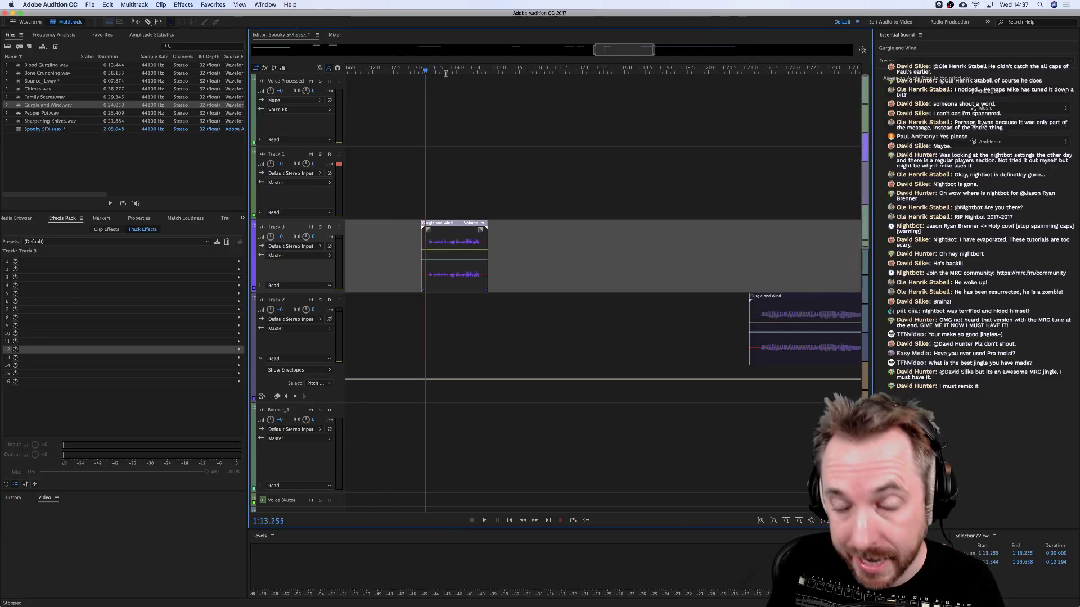
pyautogui.scroll(3, 426, 72)
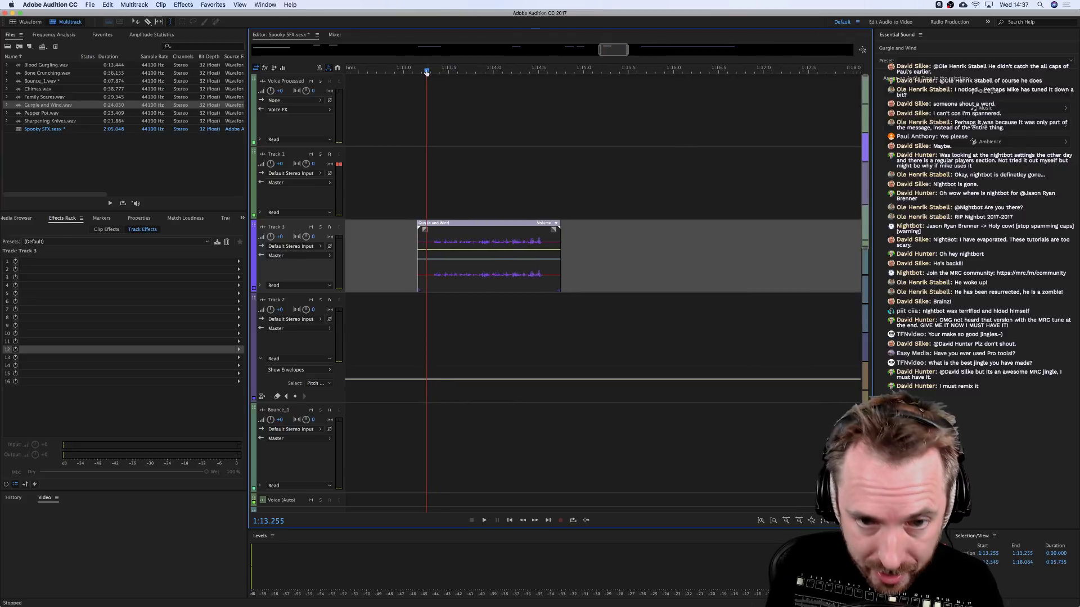
pyautogui.hscroll(-5, 426, 72)
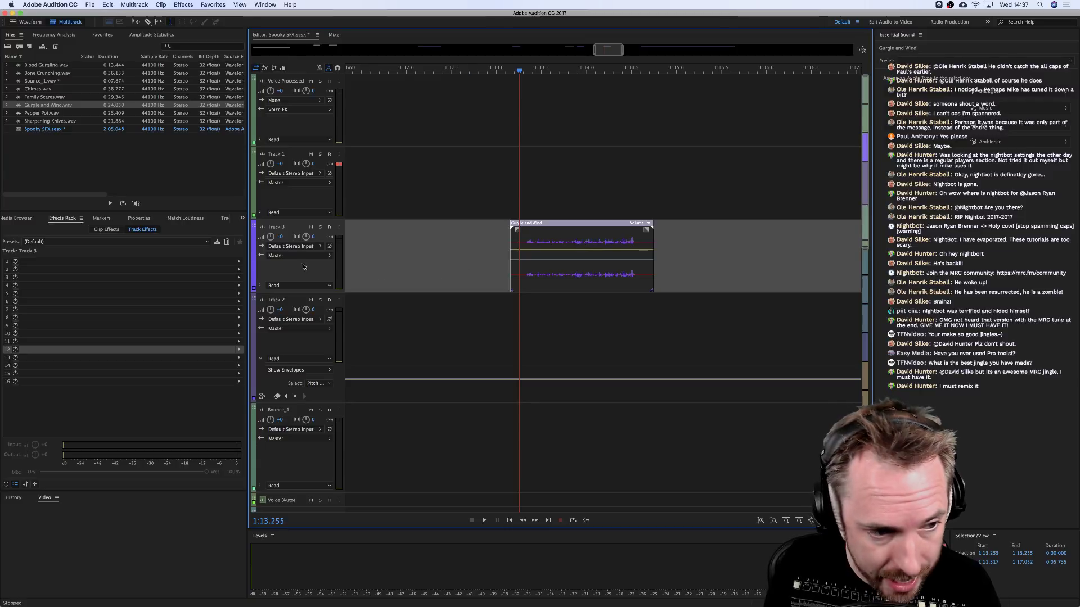
pyautogui.click(239, 264)
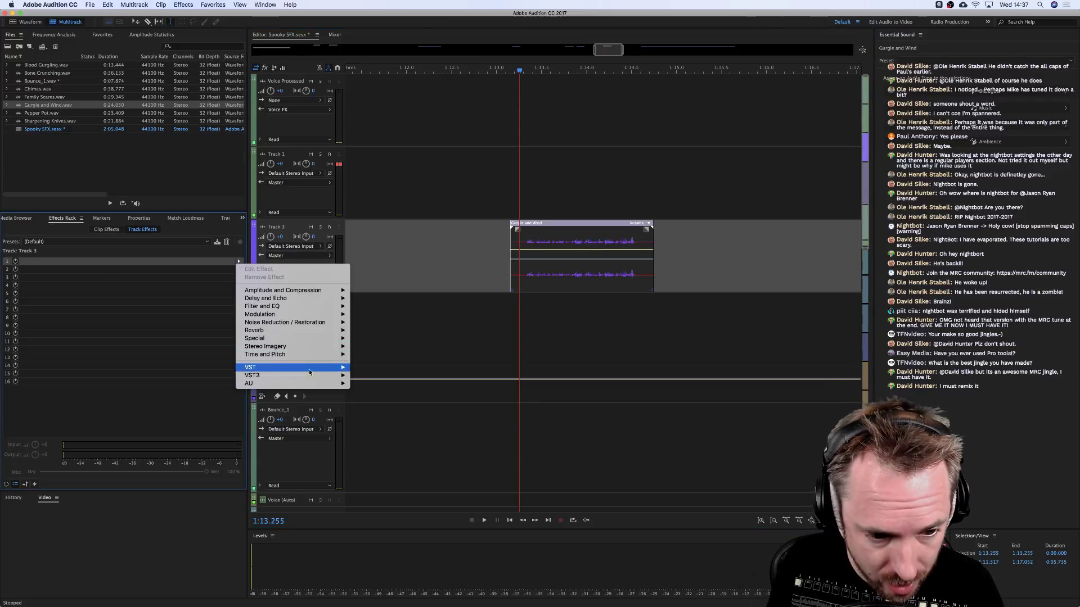
pyautogui.click(103, 245)
pyautogui.click(102, 245)
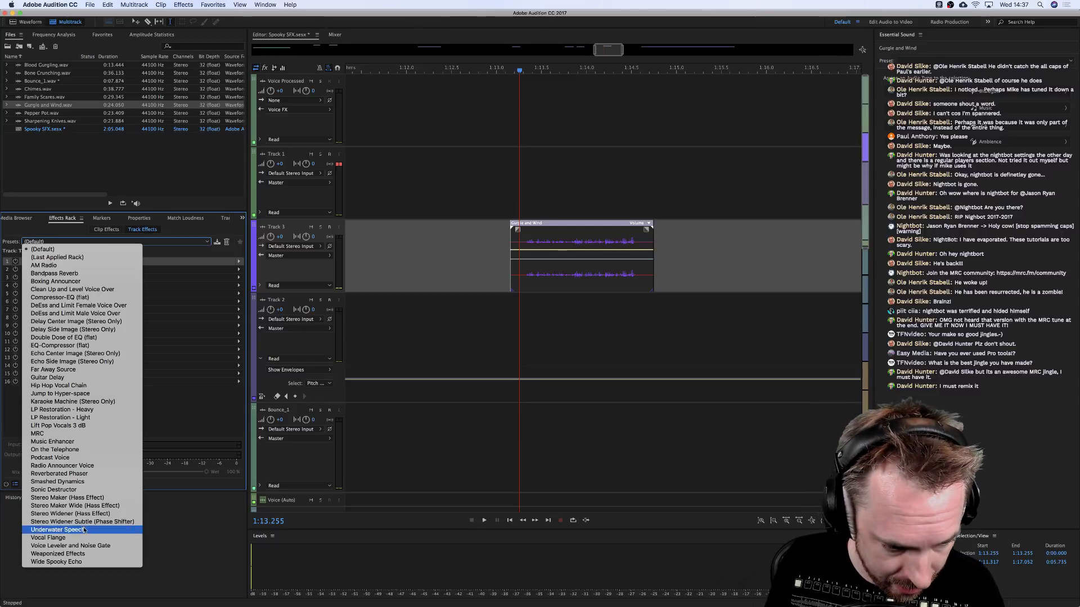
pyautogui.click(50, 434)
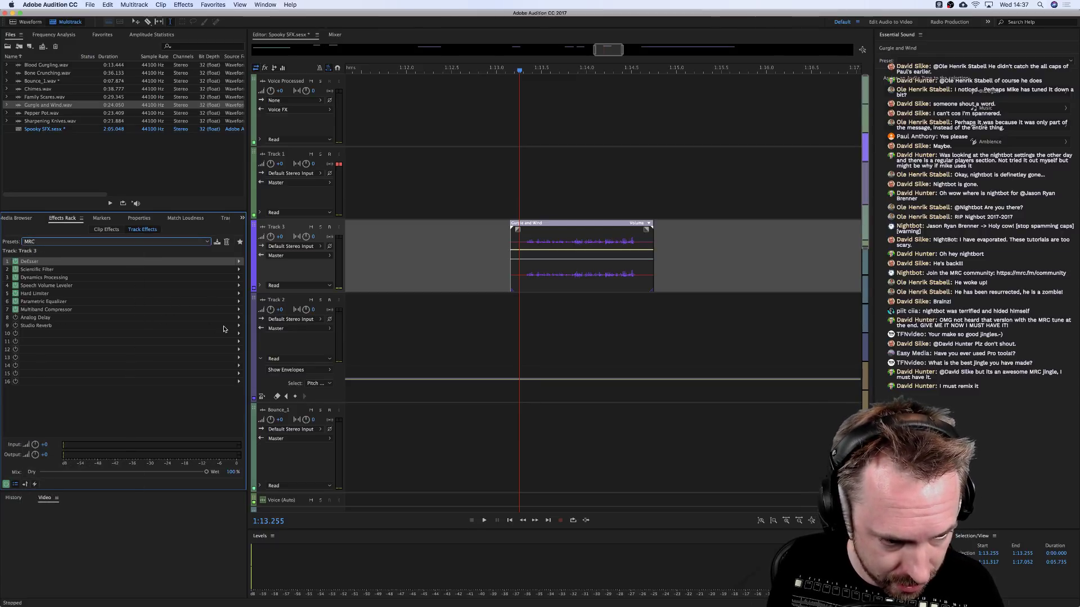
# Add the Waves UltraPitch 6 Voices Mono/Stereo pitch-shift effect to slot 10 of Track 3's rack and preview the clip.
pyautogui.click(239, 334)
pyautogui.moveTo(281, 407)
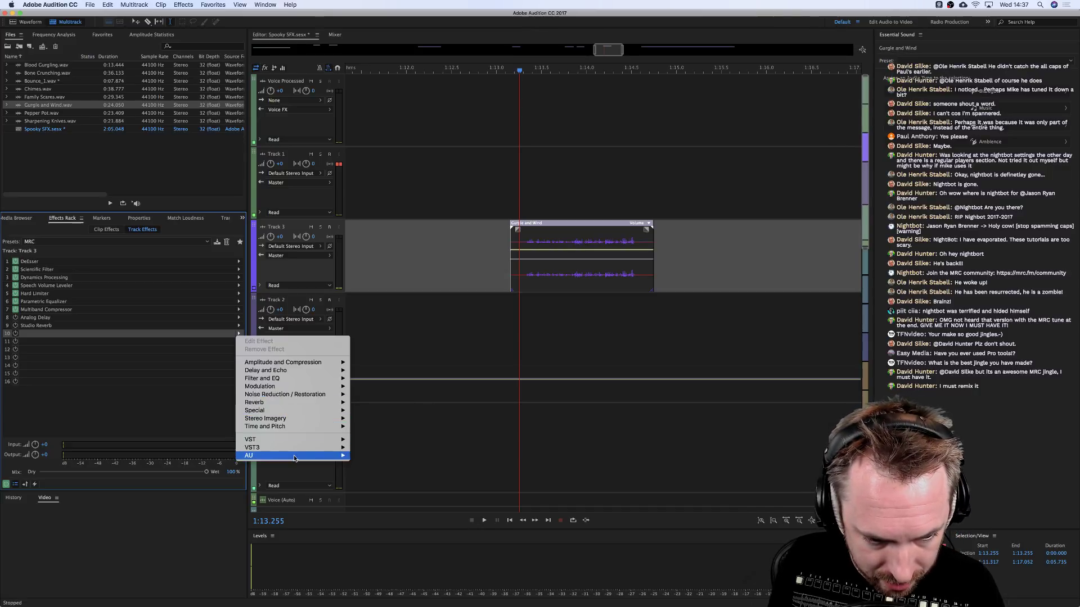
pyautogui.moveTo(318, 450)
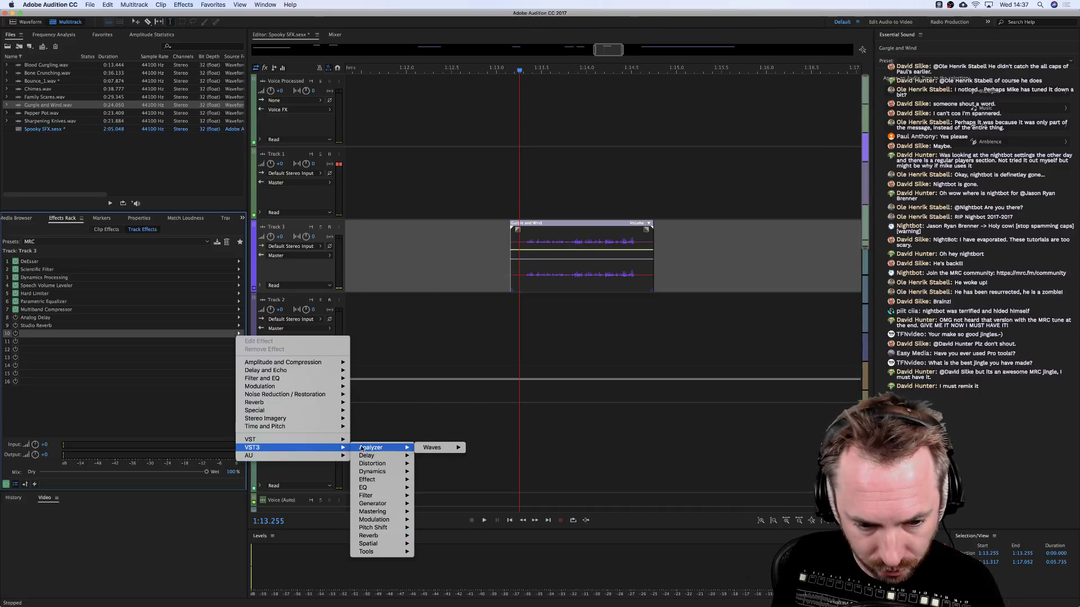
pyautogui.moveTo(382, 529)
pyautogui.moveTo(436, 536)
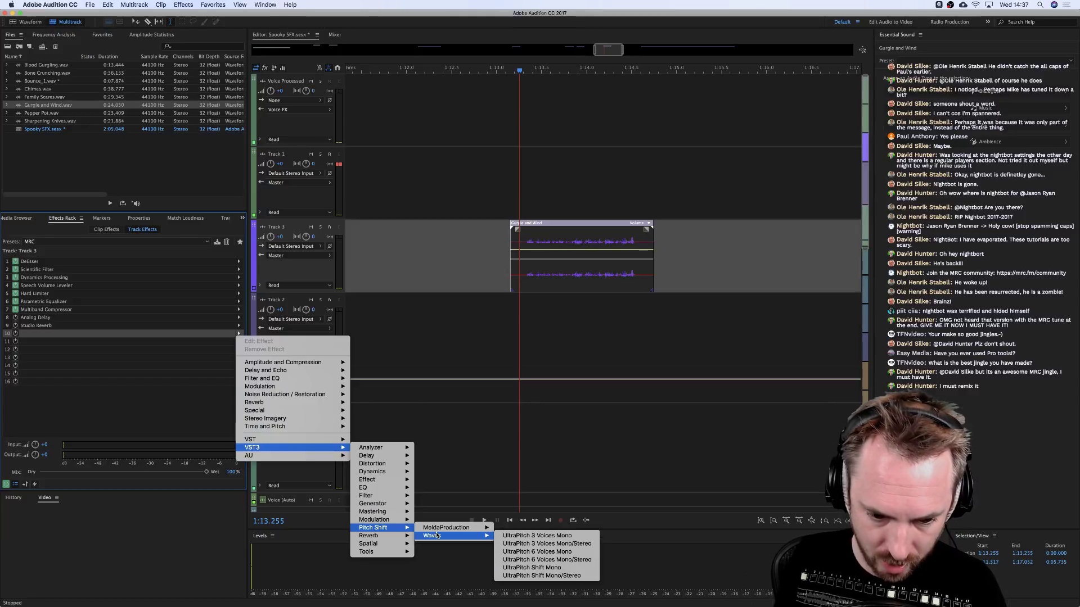
pyautogui.click(541, 559)
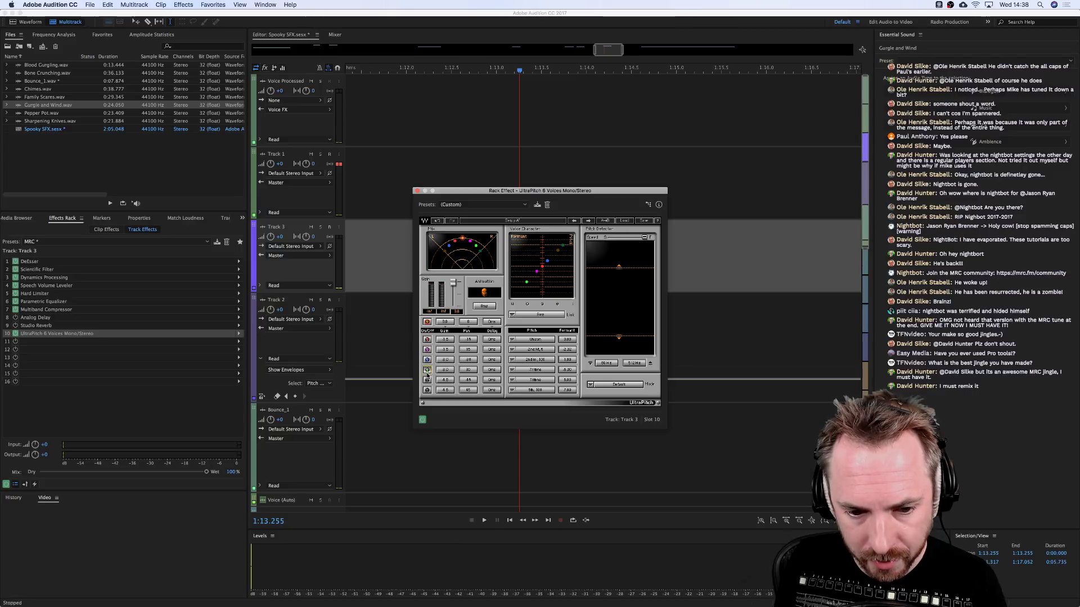
pyautogui.press('space')
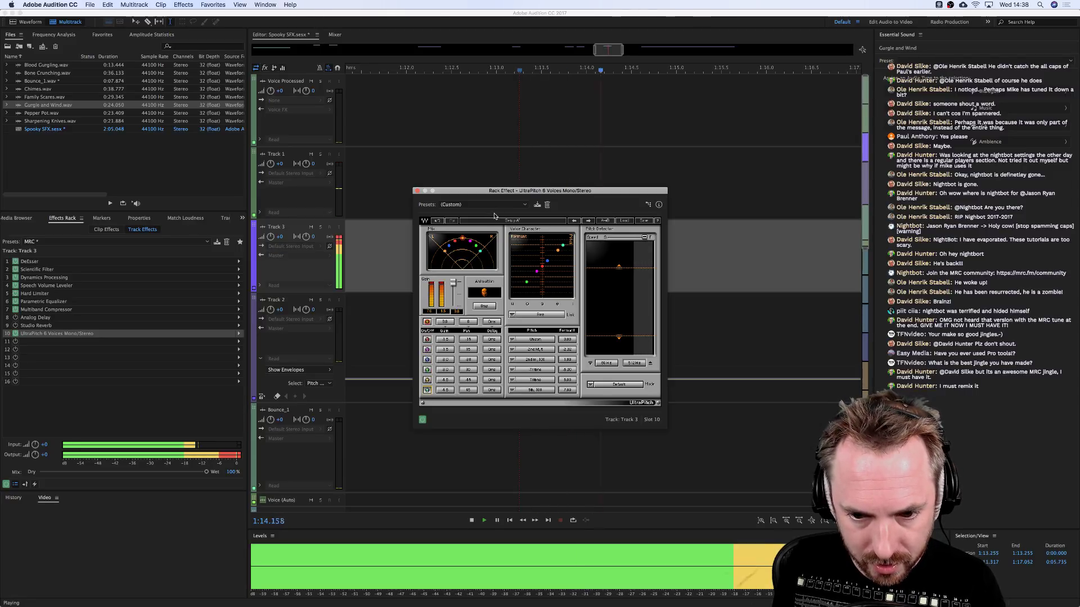
pyautogui.press('space')
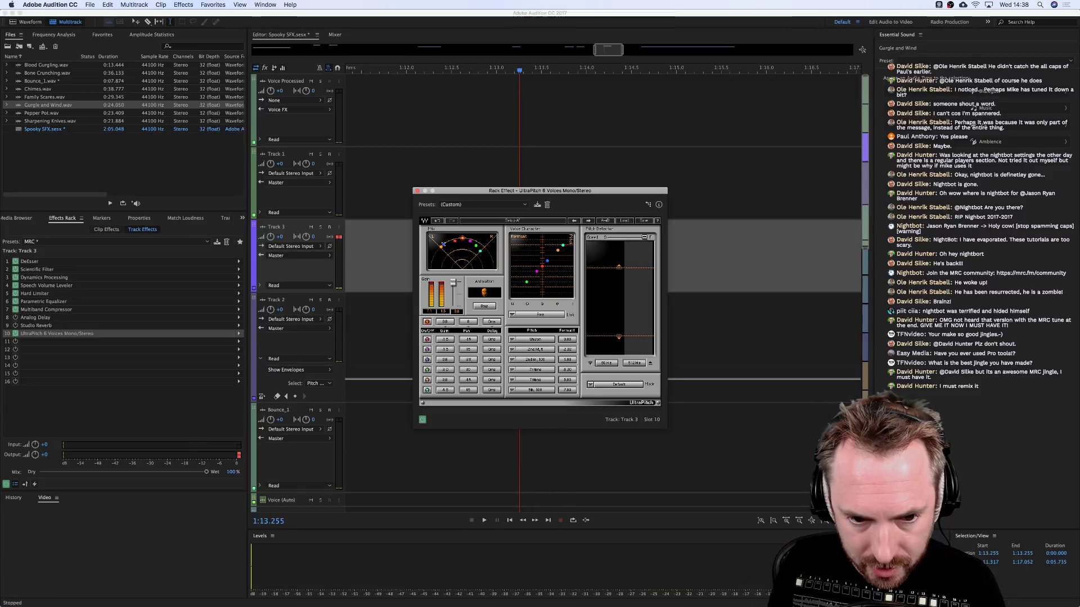
# Play back the Track 3 clip repeatedly to hear the UltraPitch 6 Voices effect.
pyautogui.press('space')
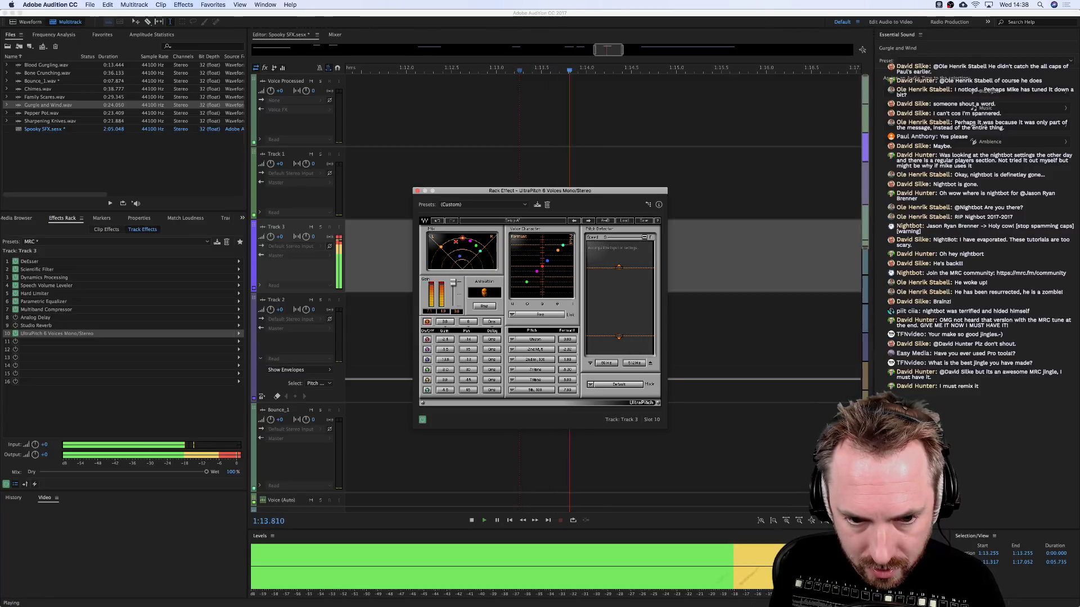
pyautogui.press('space')
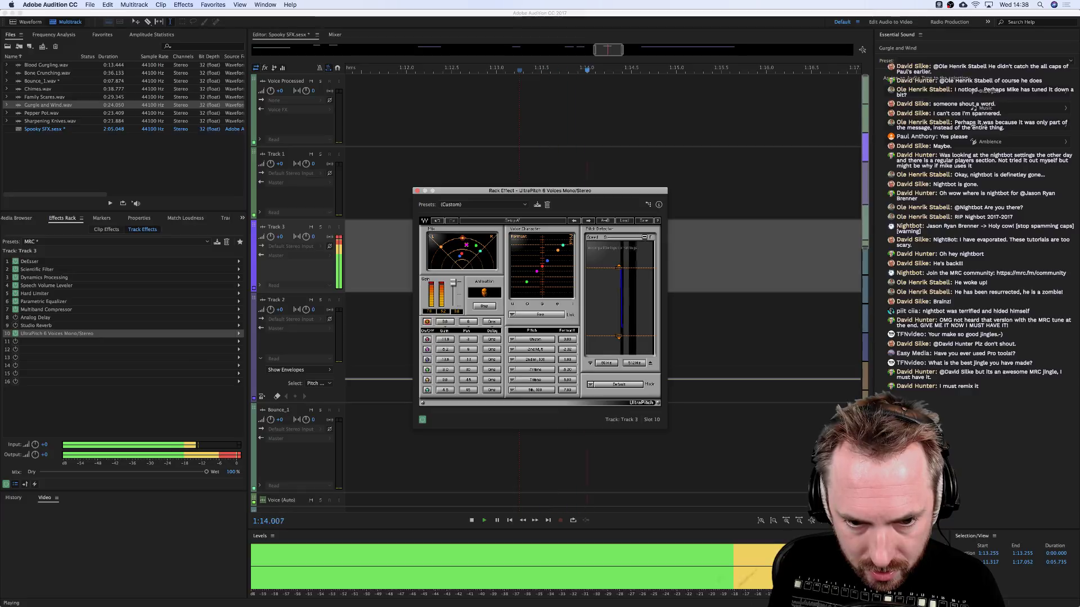
pyautogui.press('space')
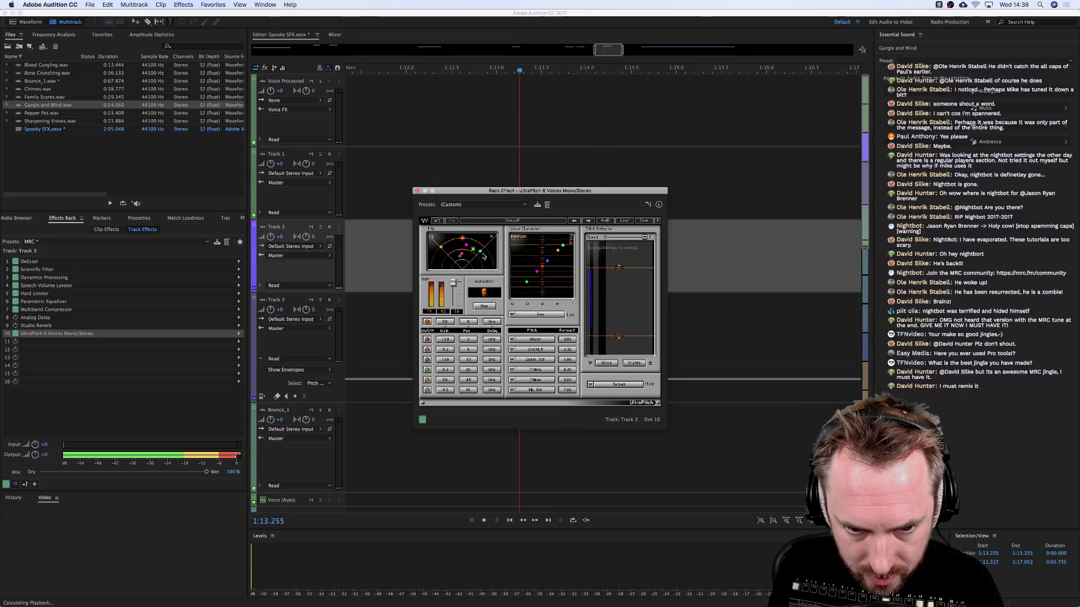
pyautogui.press('space')
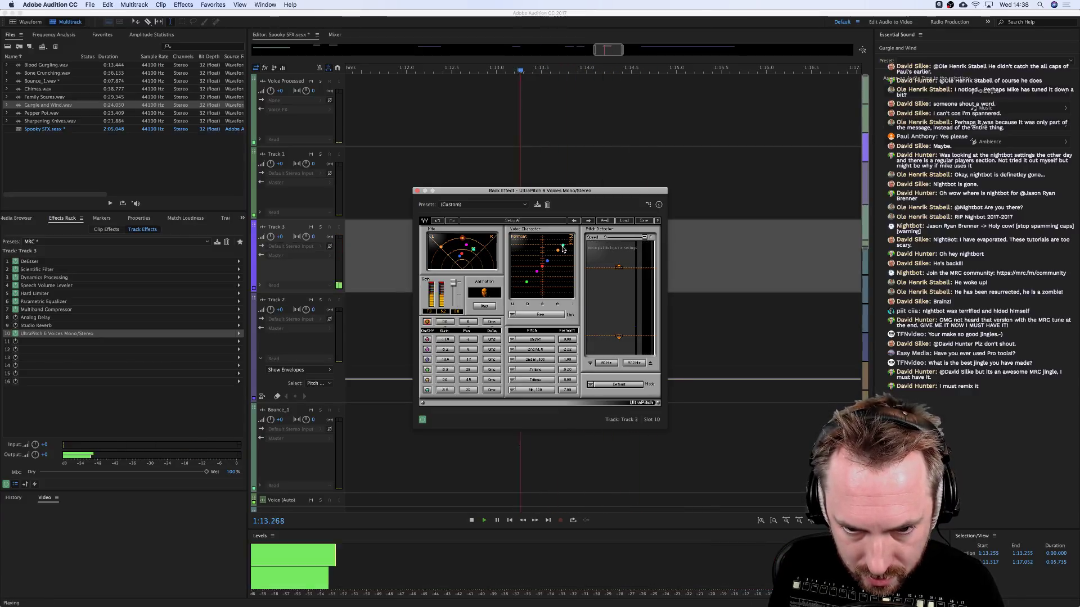
pyautogui.press('space')
# Shift the UltraPitch voice markers to negative pitch in the voice character graph and preview the Track 3 clip.
pyautogui.moveTo(551, 248); pyautogui.dragTo(538, 252)
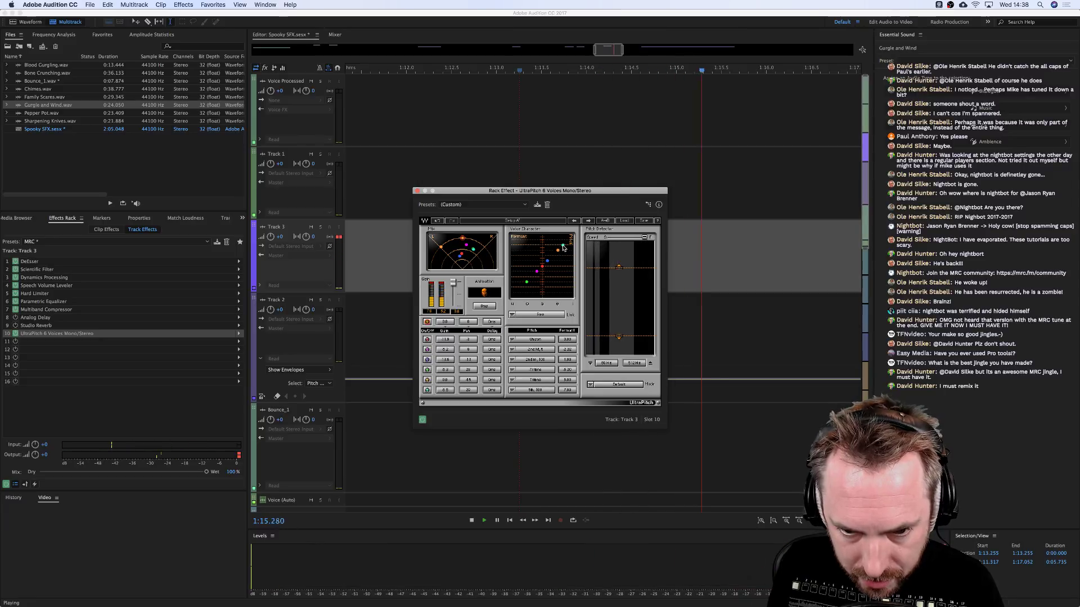
pyautogui.press('space')
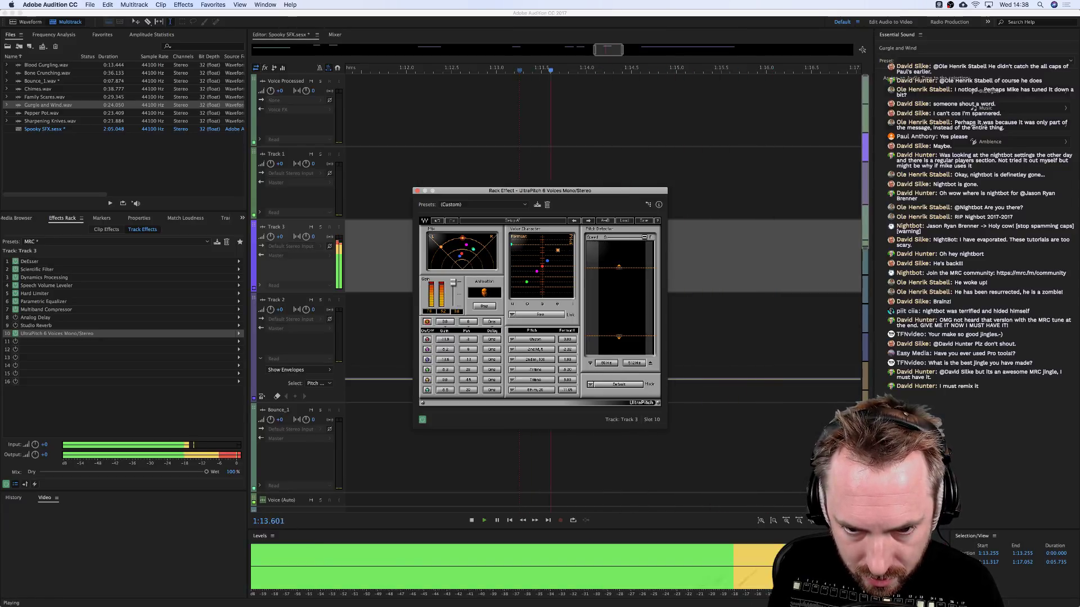
pyautogui.moveTo(548, 263); pyautogui.dragTo(523, 266)
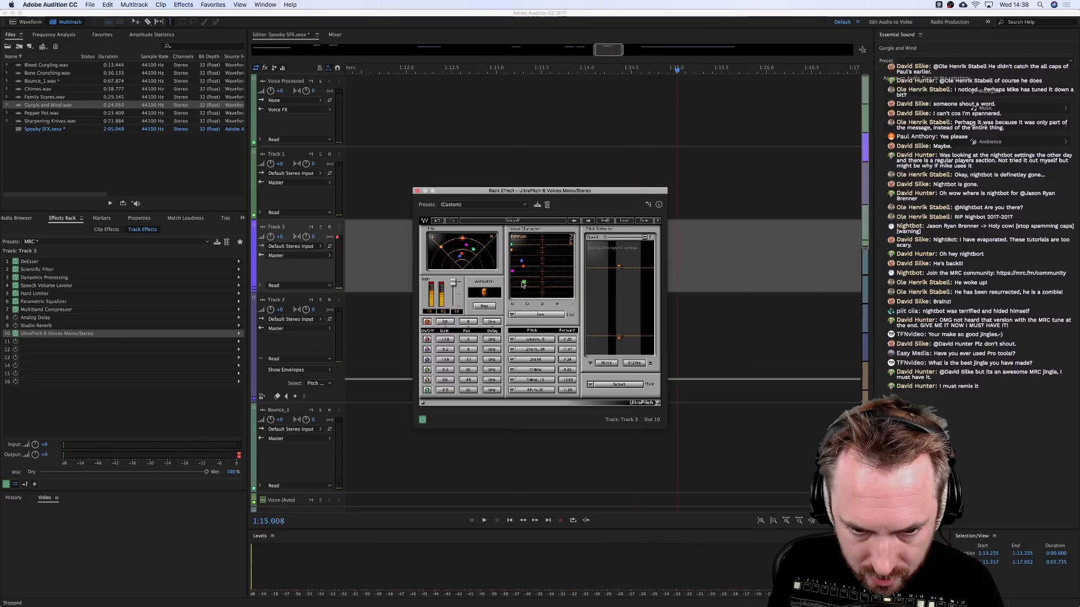
# Set the UltraPitch Animation value to 20 and preview the Track 3 clip.
pyautogui.click(483, 307)
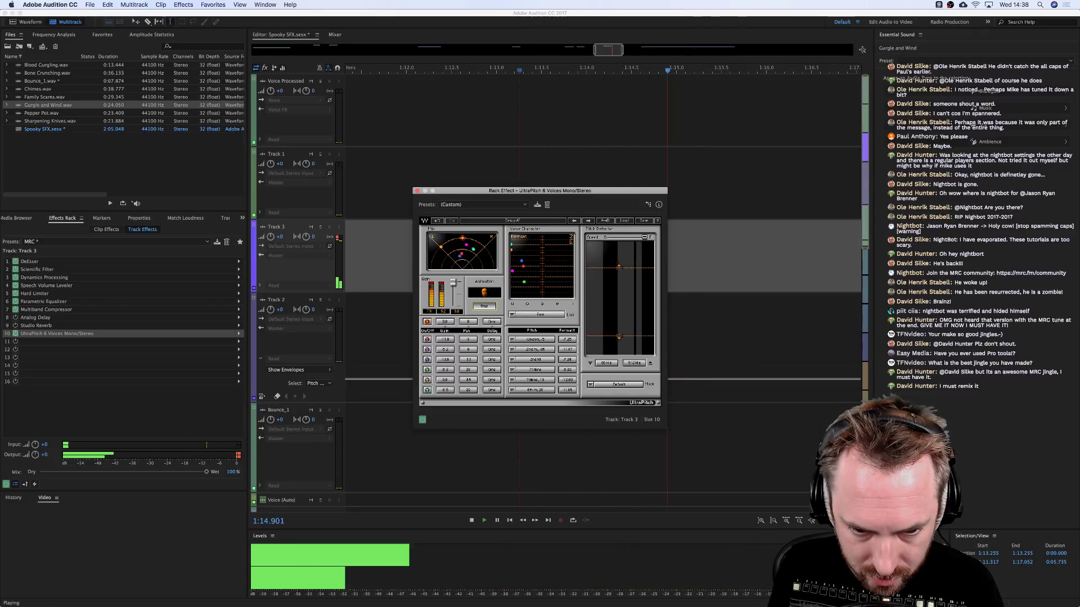
pyautogui.press('space')
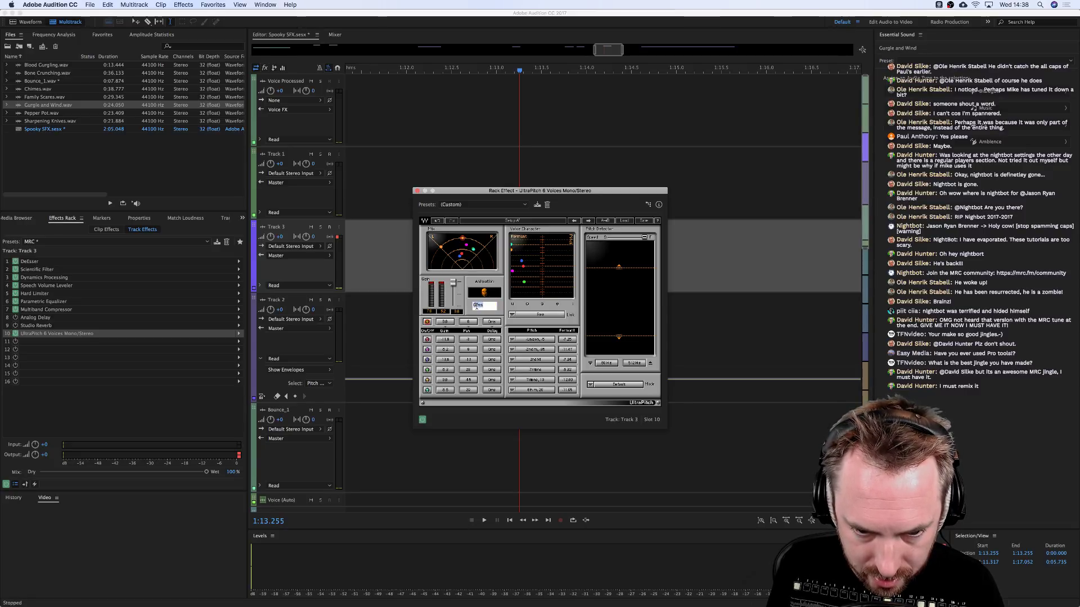
pyautogui.write('20')
pyautogui.press('Return')
pyautogui.press('space')
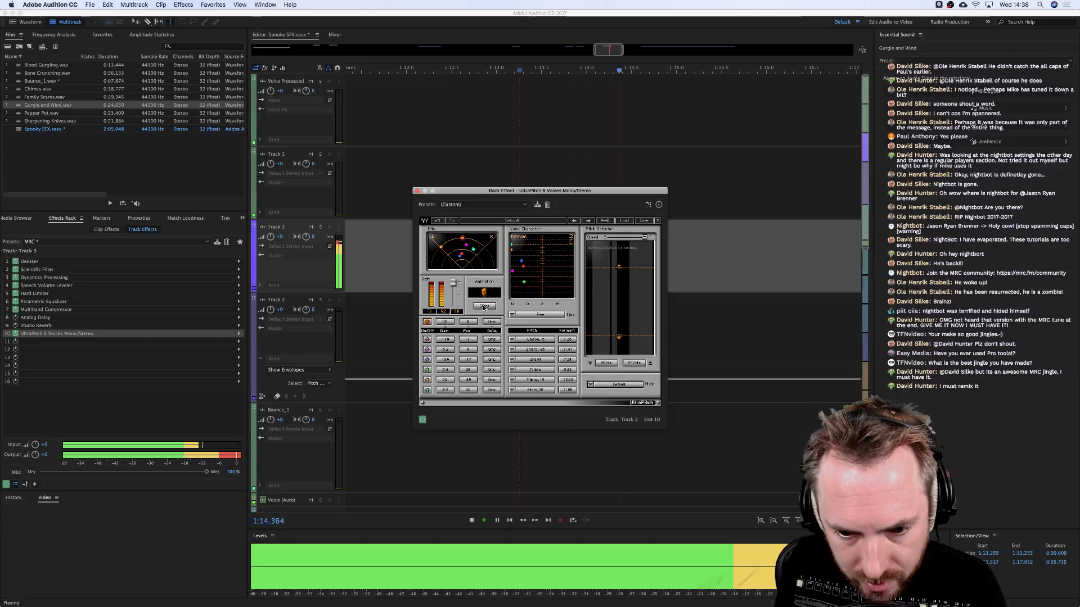
# Raise the lower limit marker in UltraPitch's pitch detector, preview the clip and close the effect window.
pyautogui.press('space')
pyautogui.moveTo(619, 341); pyautogui.dragTo(619, 292)
pyautogui.press('space')
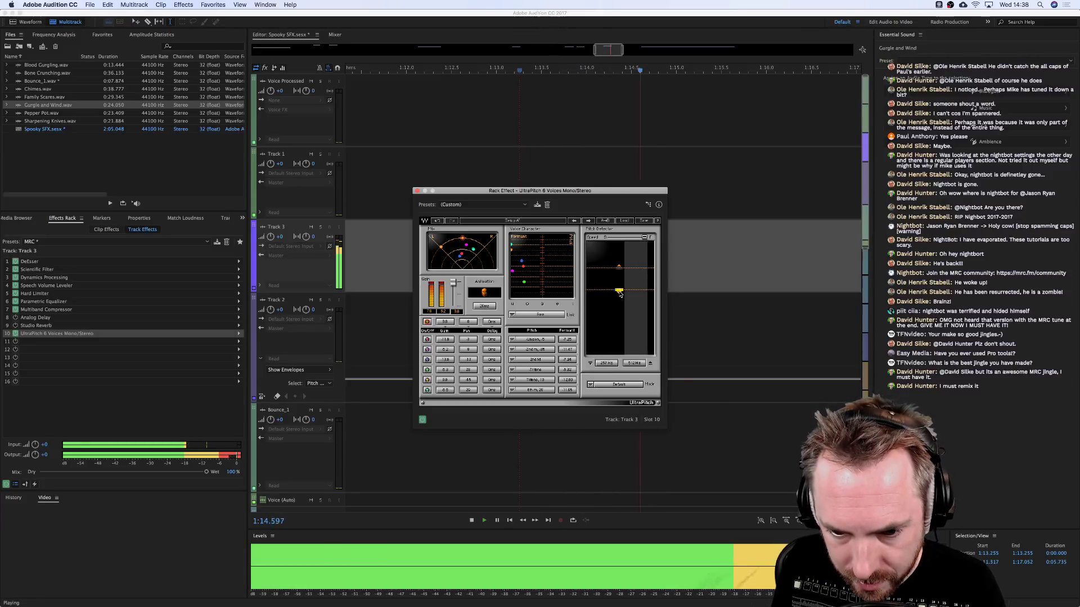
pyautogui.press('space')
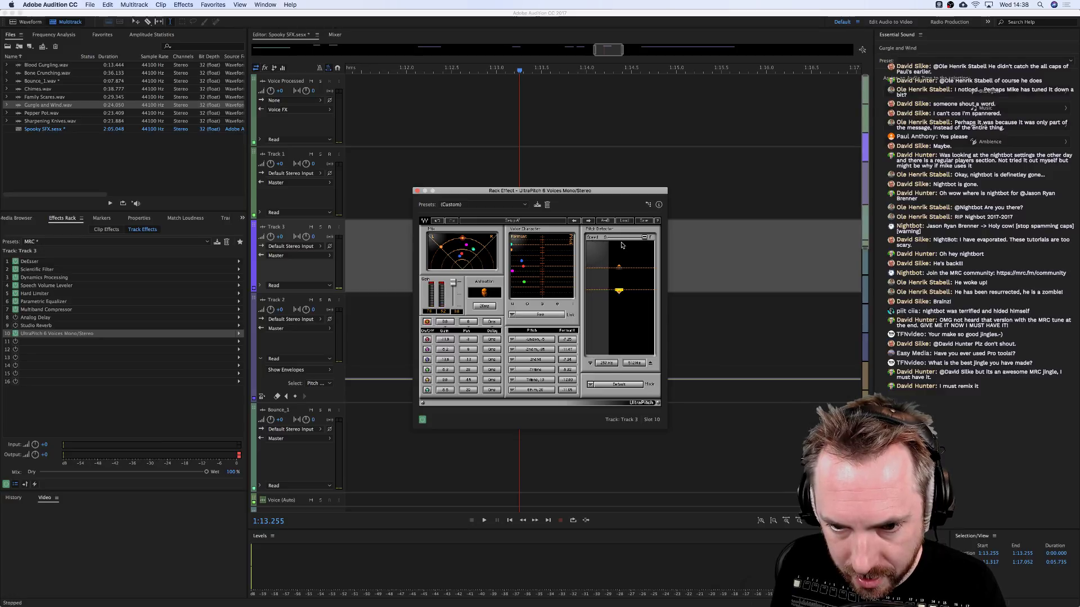
pyautogui.click(417, 192)
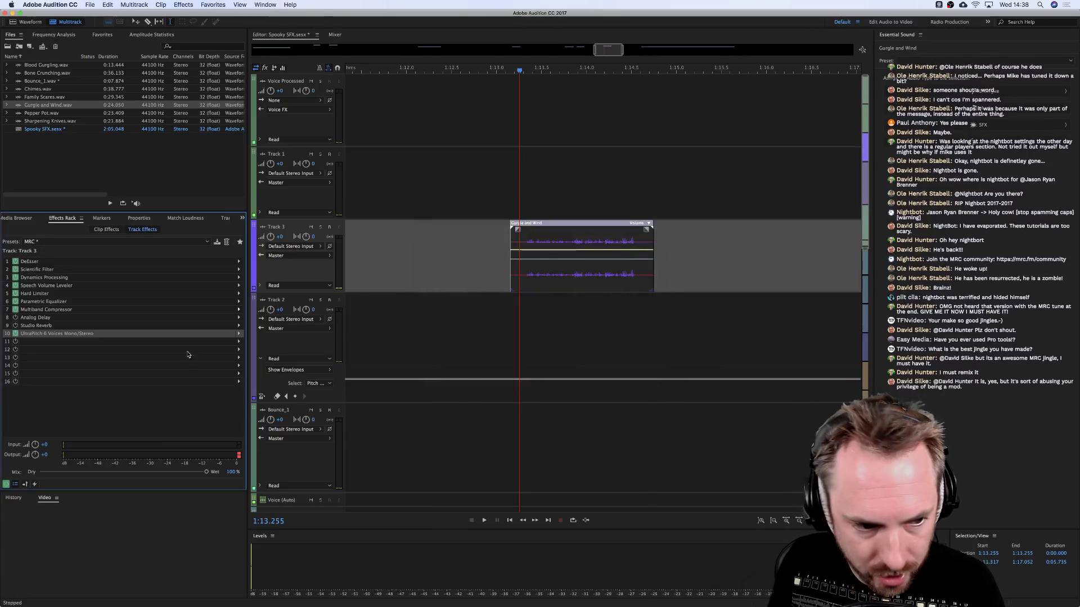
# Add the Waves MetaFlanger Mono/Stereo modulation effect to slot 11 of Track 3's rack and preview the clip.
pyautogui.click(239, 341)
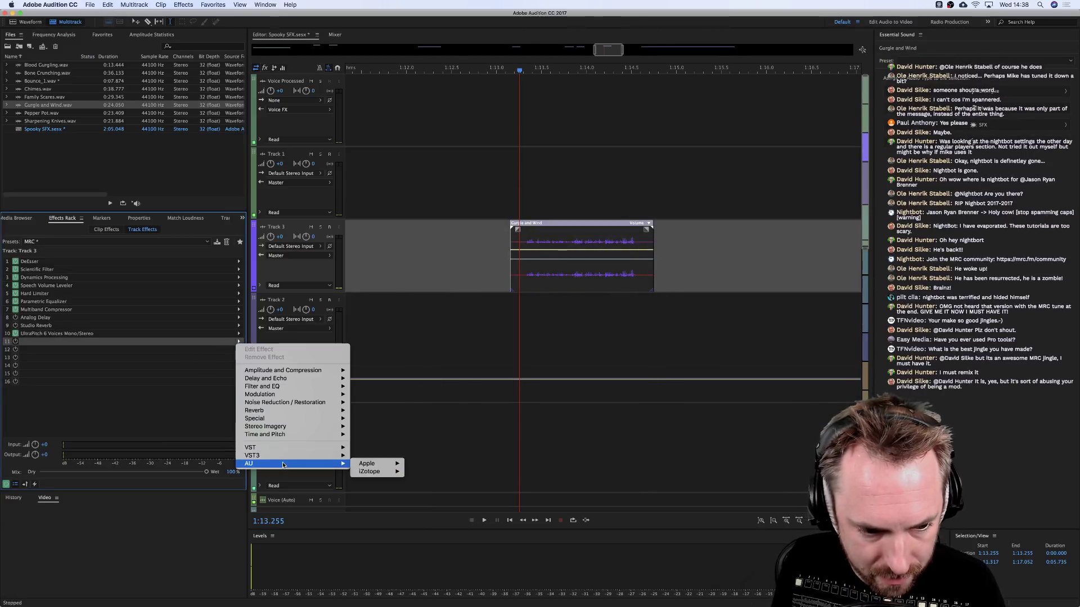
pyautogui.moveTo(288, 457)
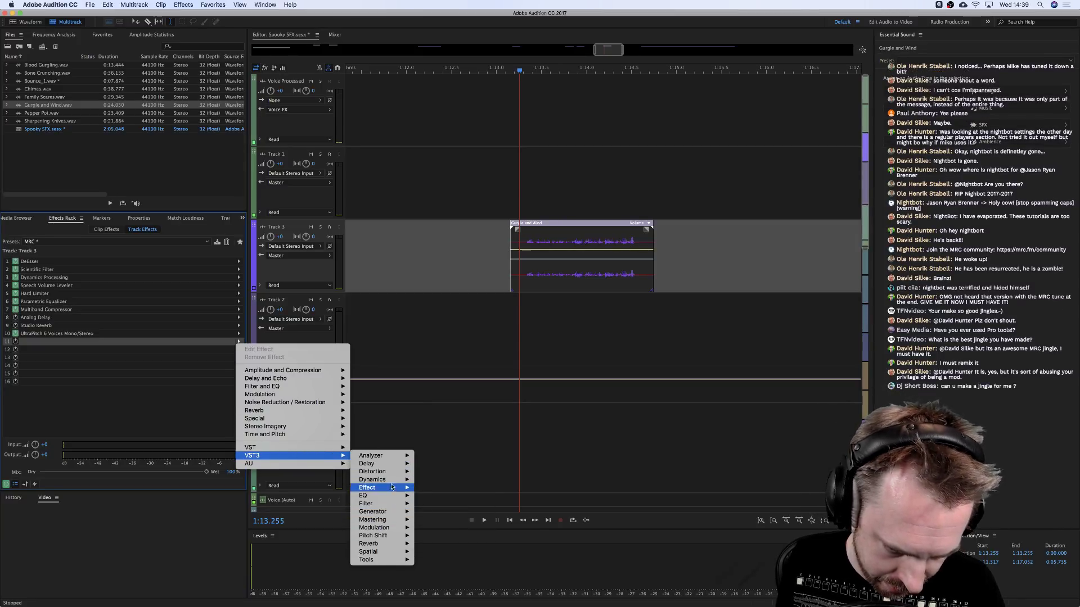
pyautogui.moveTo(382, 528)
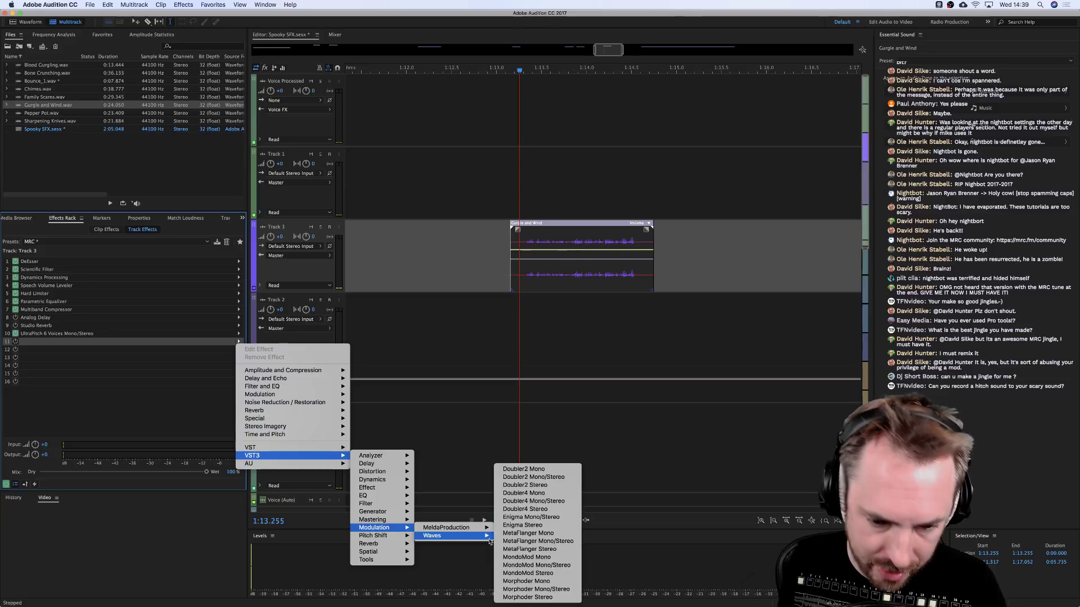
pyautogui.moveTo(450, 536)
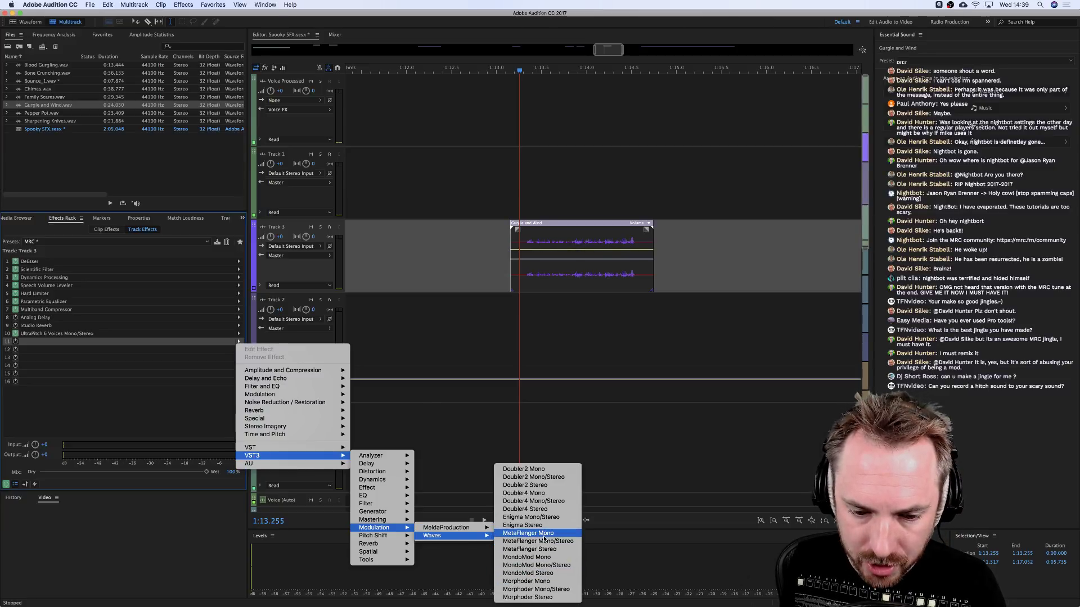
pyautogui.click(544, 541)
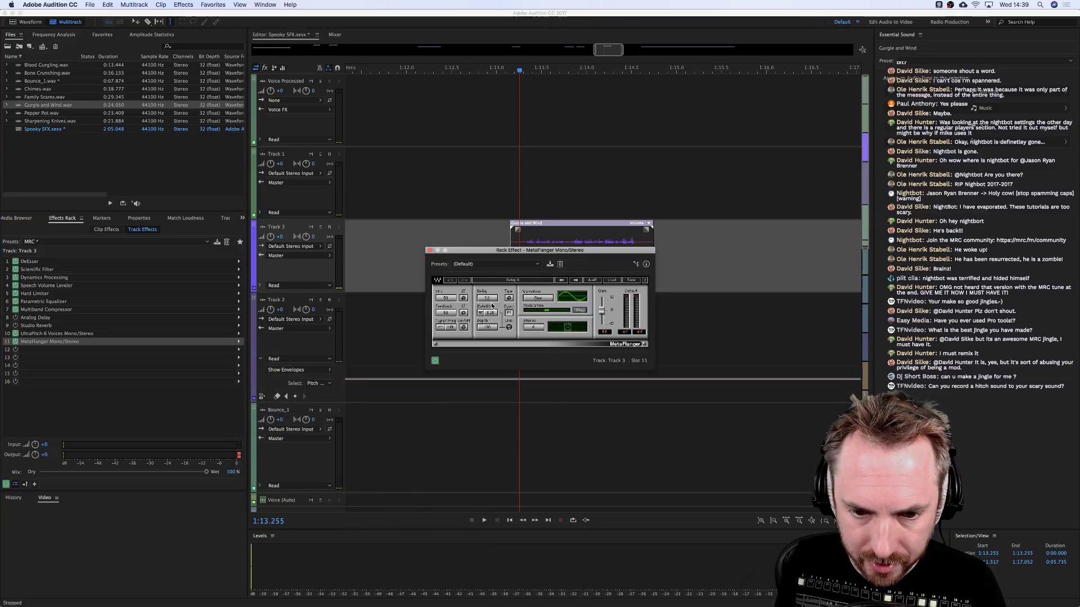
pyautogui.press('space')
pyautogui.press('space')
# Audition MetaFlanger's Hogarth Mutron Phaser and Queenguitar presets on the Track 3 clip.
pyautogui.click(495, 264)
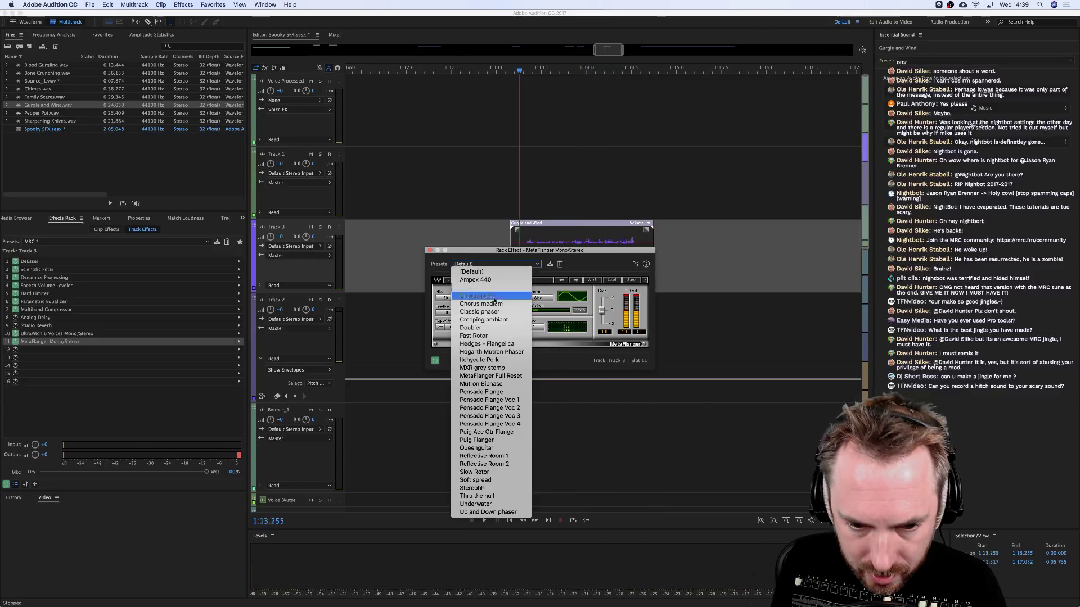
pyautogui.click(491, 352)
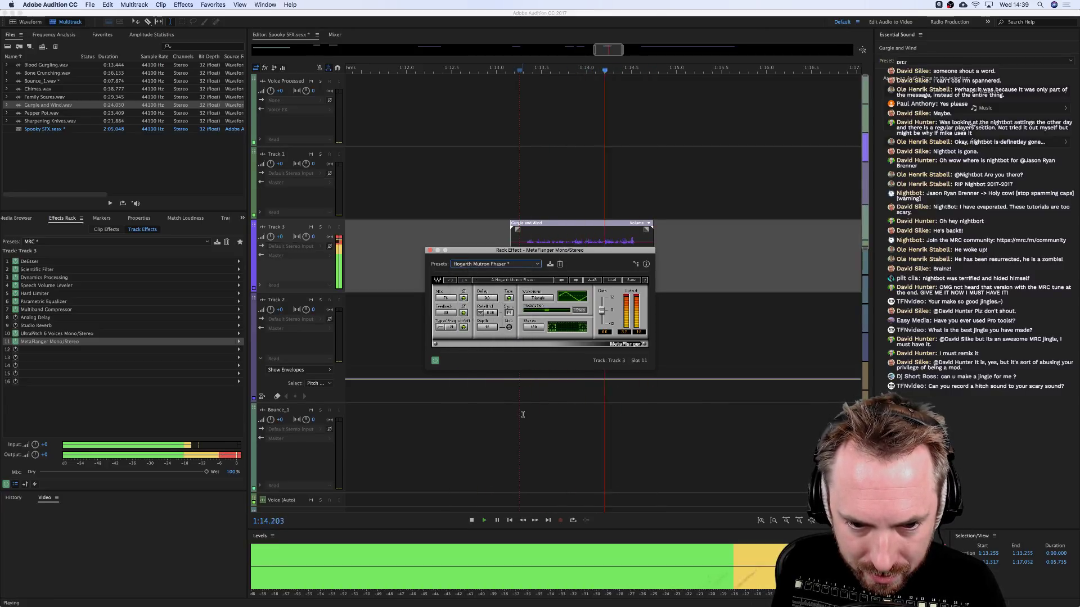
pyautogui.press('space')
pyautogui.click(503, 266)
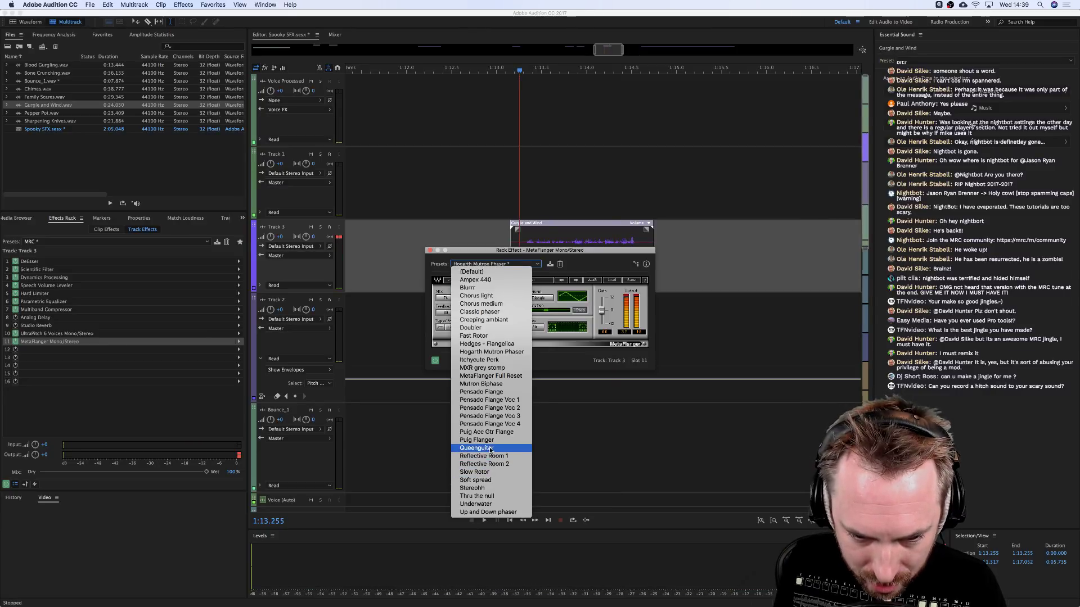
pyautogui.click(478, 448)
pyautogui.press('space')
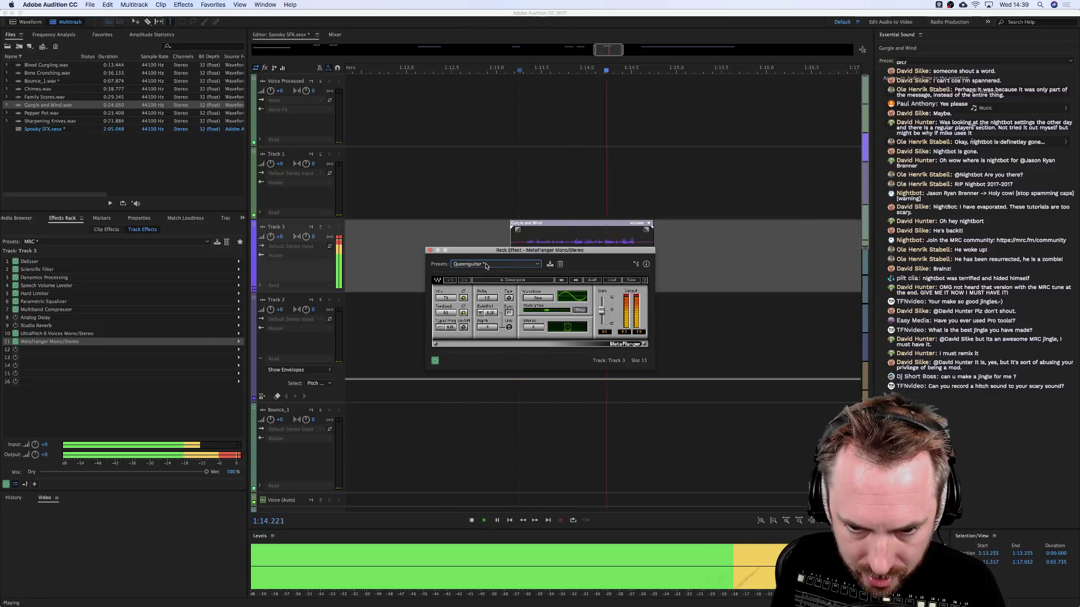
pyautogui.press('space')
# Audition MetaFlanger's Puig Flanger and Soft spread presets on the Track 3 clip.
pyautogui.click(487, 266)
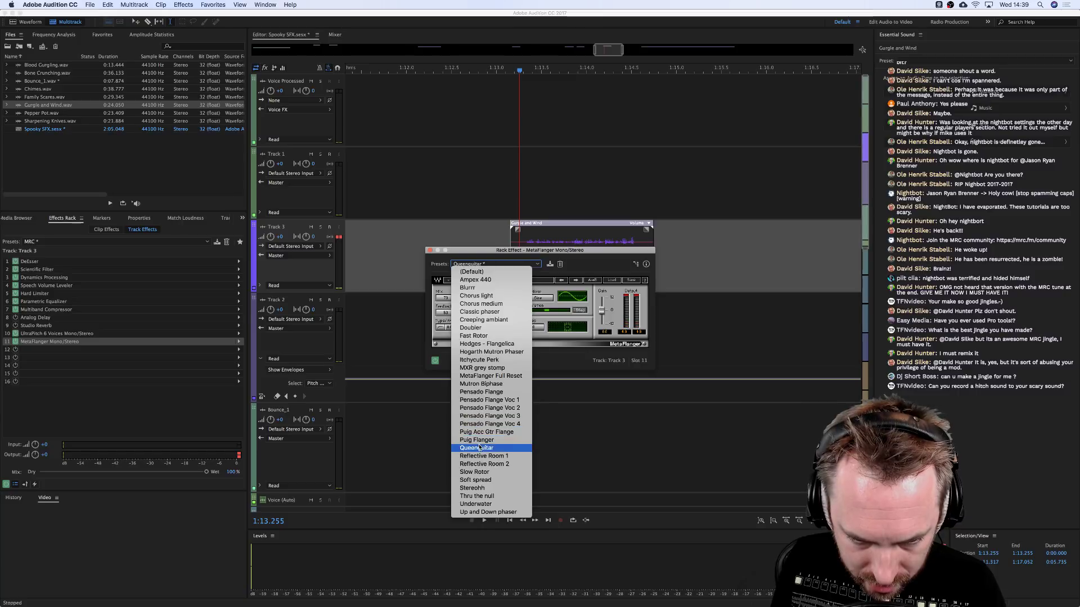
pyautogui.click(477, 440)
pyautogui.press('space')
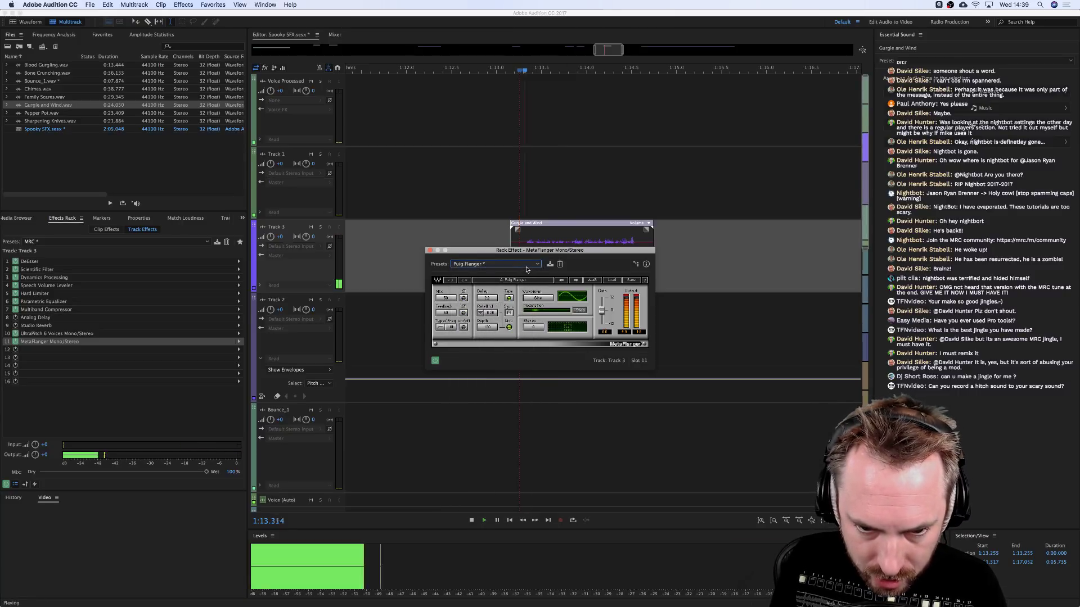
pyautogui.press('space')
pyautogui.click(520, 265)
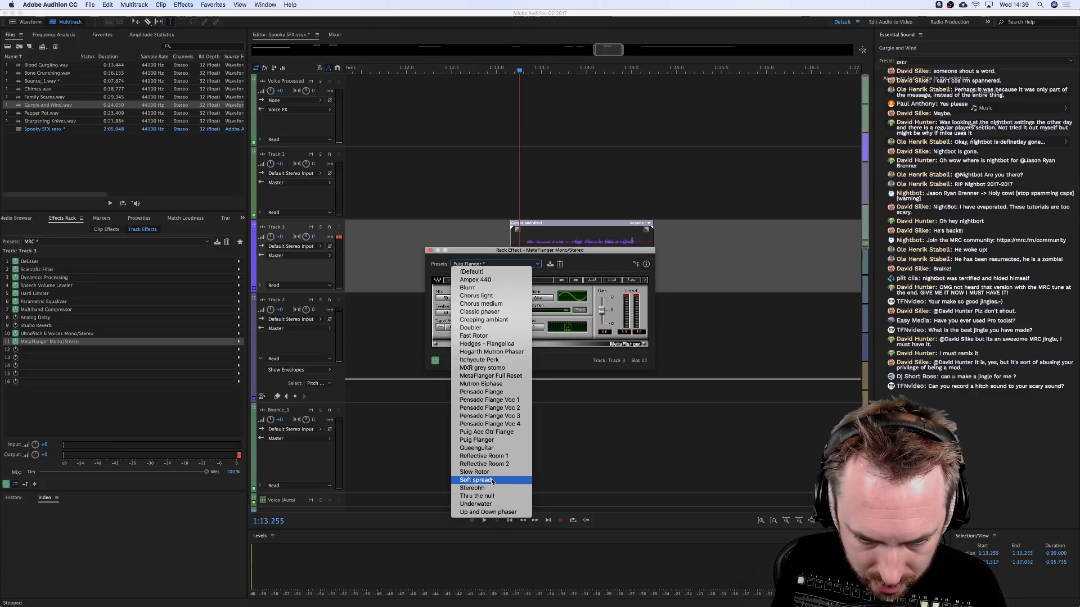
pyautogui.click(493, 480)
pyautogui.press('space')
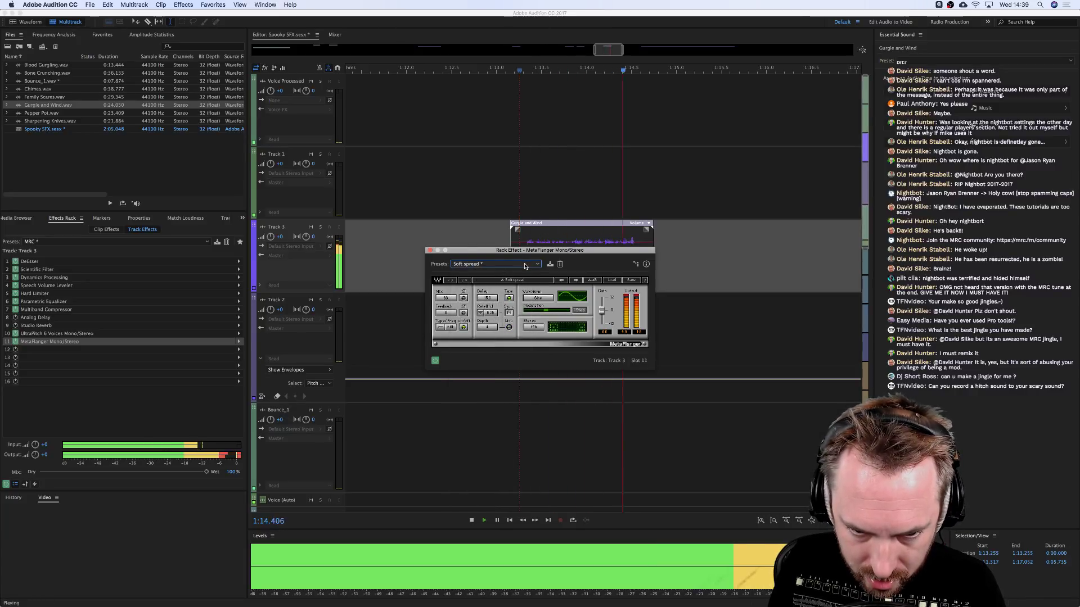
pyautogui.press('space')
# Audition MetaFlanger's Thru the null and Up and Down phaser presets on the Track 3 clip.
pyautogui.click(525, 265)
pyautogui.click(525, 495)
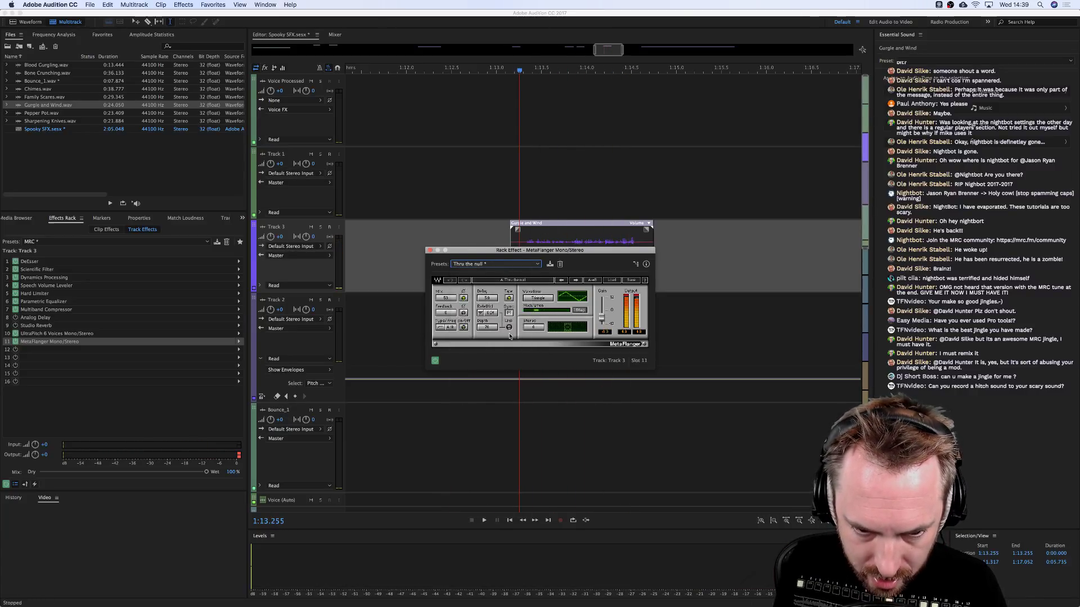
pyautogui.press('space')
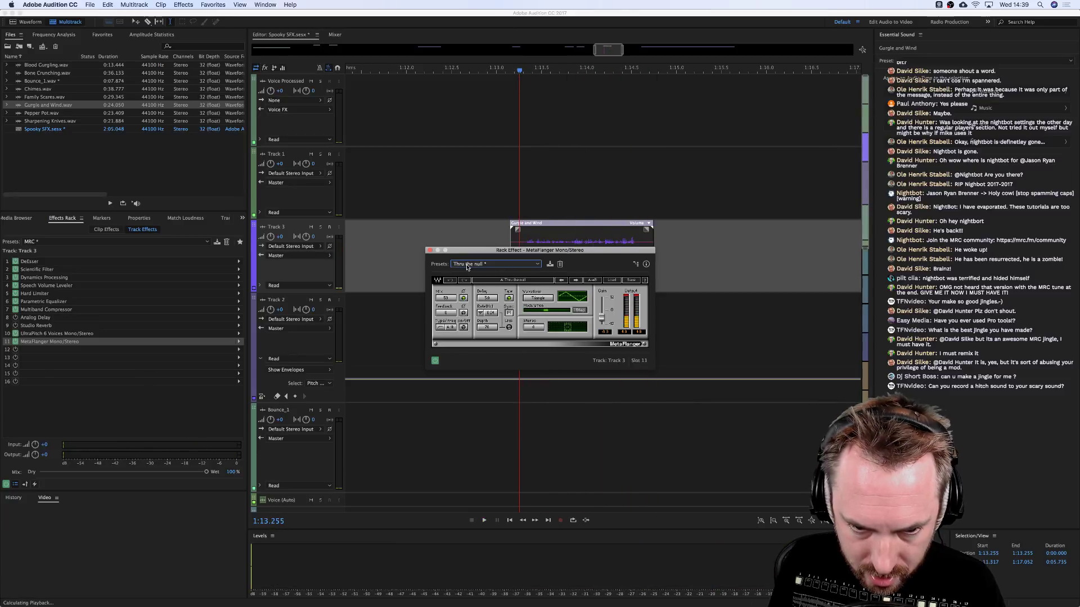
pyautogui.click(513, 265)
pyautogui.click(488, 512)
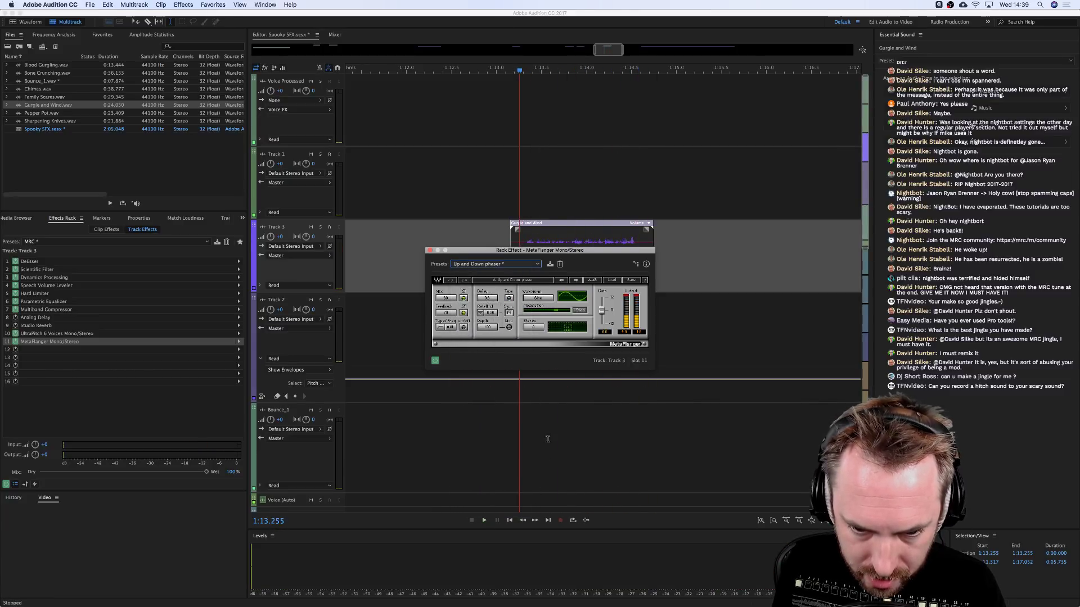
pyautogui.press('space')
# Apply the MetaFlanger Full Reset preset and preview it on the Track 3 clip.
pyautogui.click(477, 264)
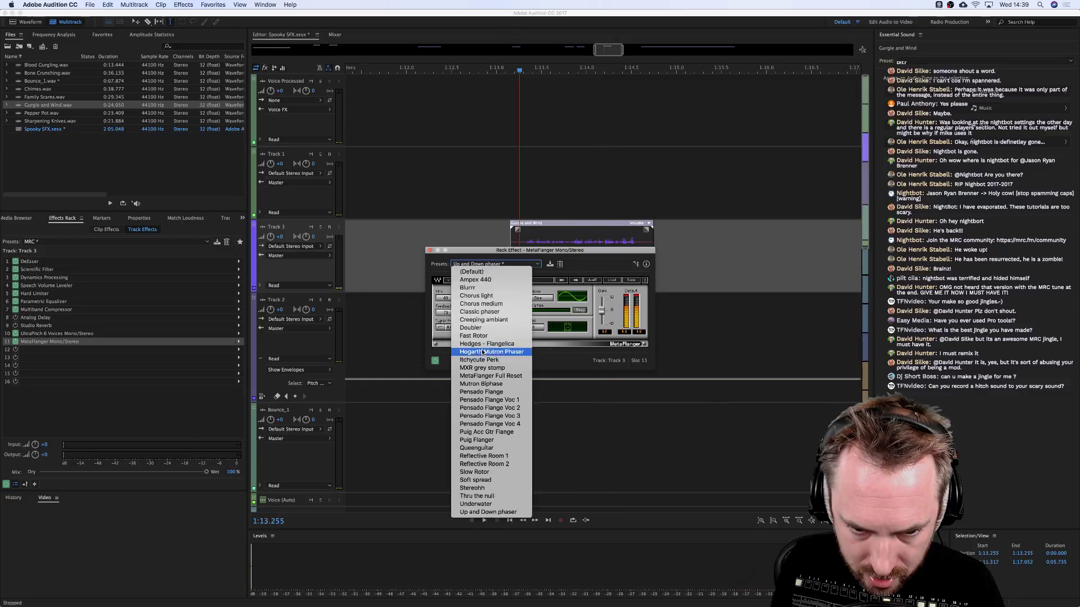
pyautogui.click(478, 316)
pyautogui.click(475, 267)
pyautogui.press('Down')
pyautogui.press('Down')
pyautogui.press('Down')
pyautogui.press('Down')
pyautogui.press('Down')
pyautogui.press('Down')
pyautogui.press('Down')
pyautogui.press('Down')
pyautogui.press('Down')
pyautogui.press('Return')
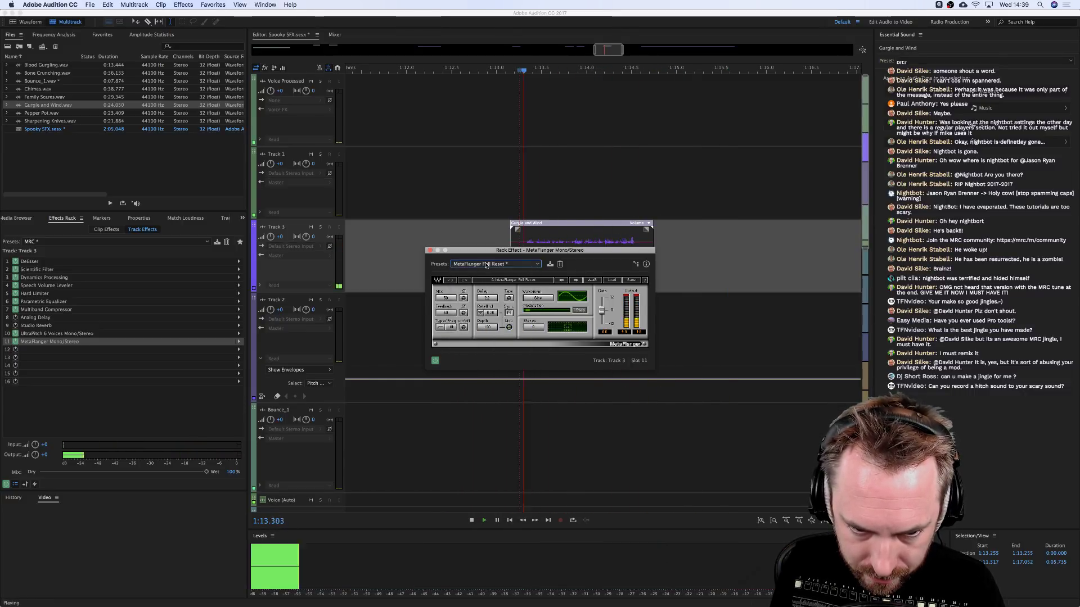
pyautogui.press('space')
# Audition MetaFlanger's Classic phaser and Ampex 440 presets on the Track 3 clip.
pyautogui.click(462, 265)
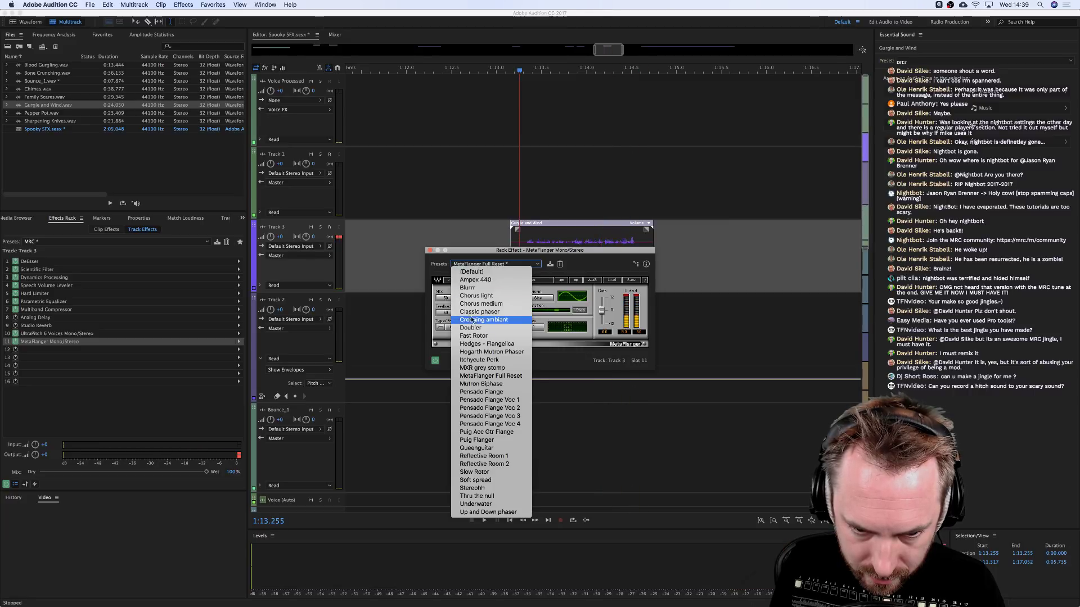
pyautogui.click(472, 312)
pyautogui.press('space')
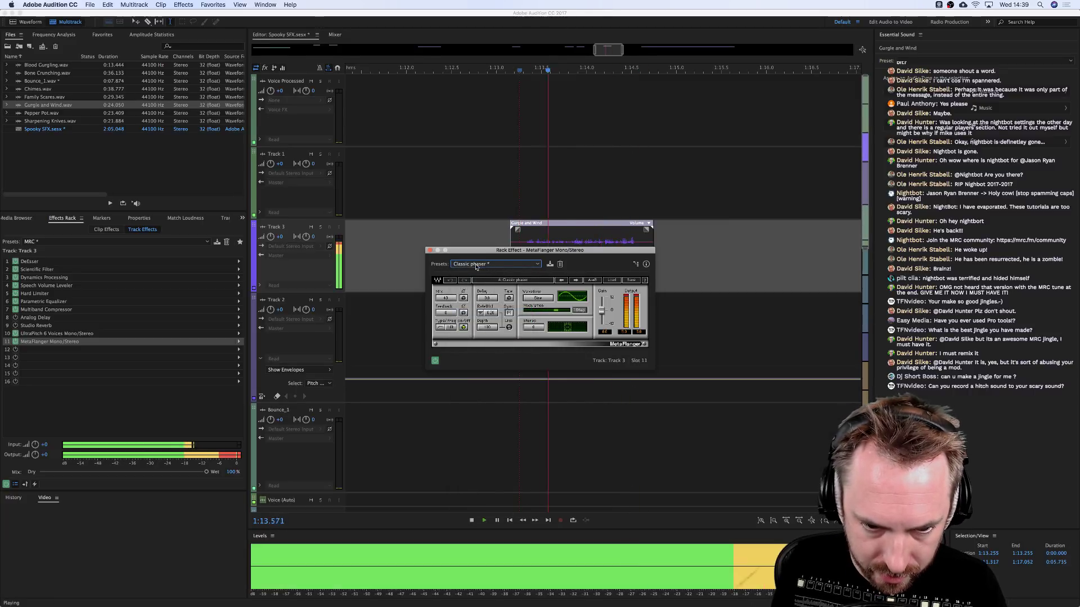
pyautogui.click(481, 264)
pyautogui.click(481, 266)
pyautogui.press('space')
pyautogui.press('space')
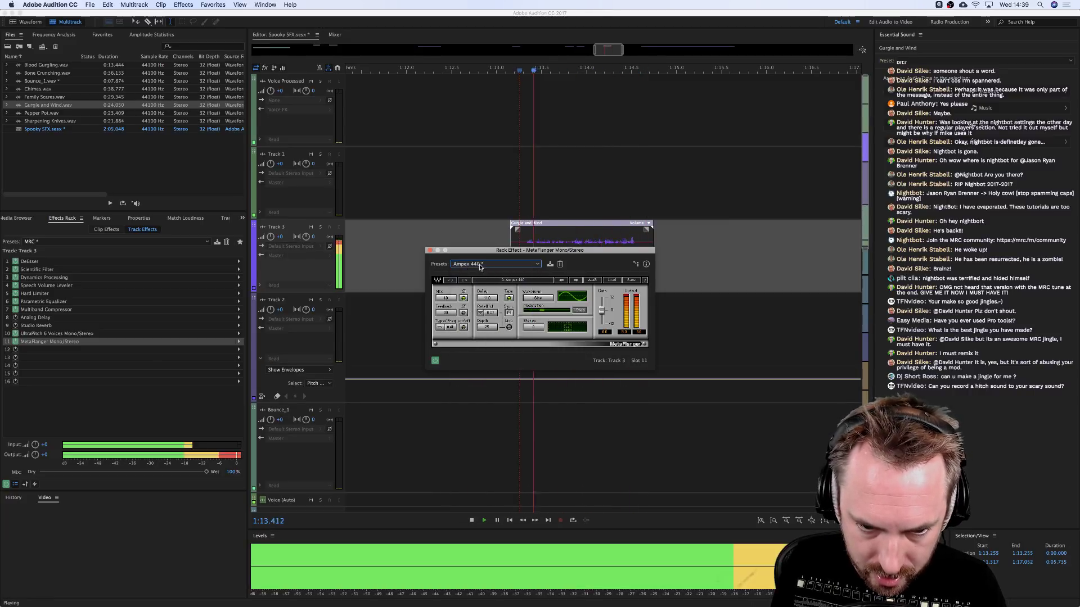
pyautogui.press('space')
# Apply MetaFlanger's Stereohh preset to Track 3, preview it and close the effect.
pyautogui.click(480, 265)
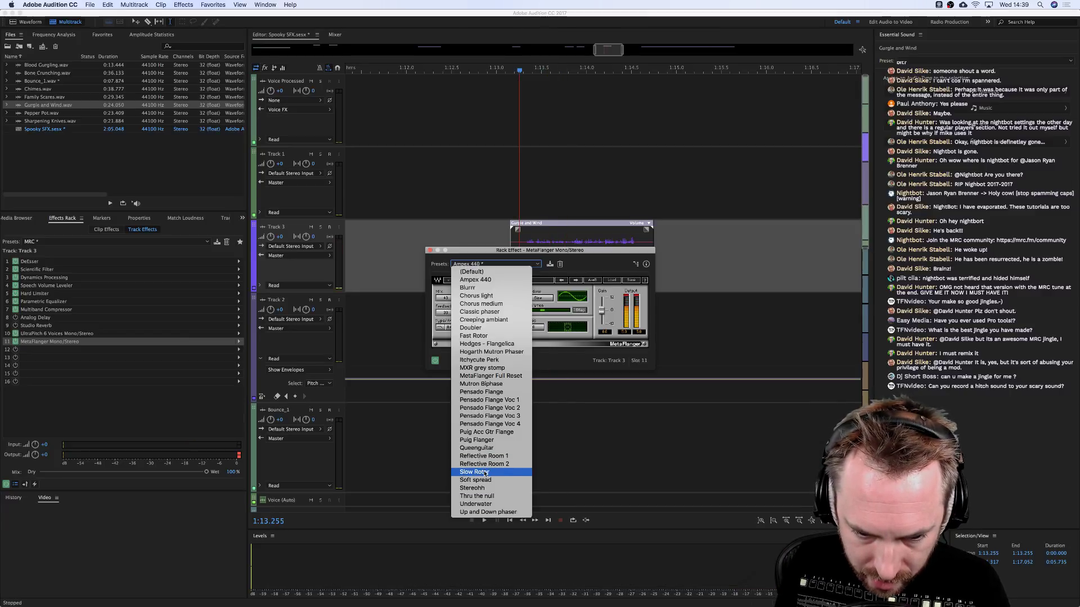
pyautogui.click(487, 488)
pyautogui.press('space')
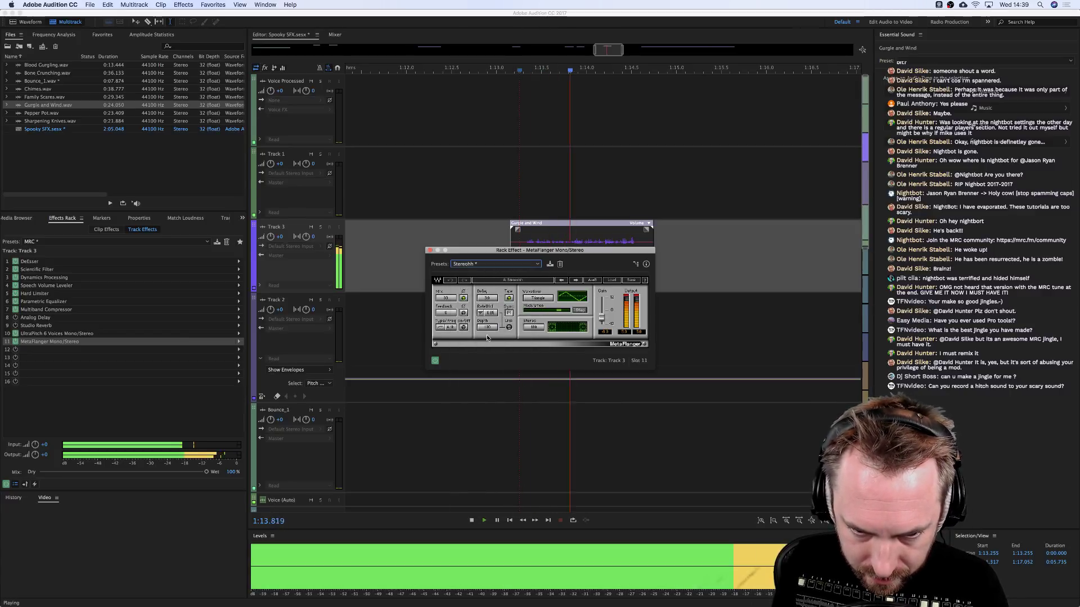
pyautogui.press('space')
pyautogui.click(431, 250)
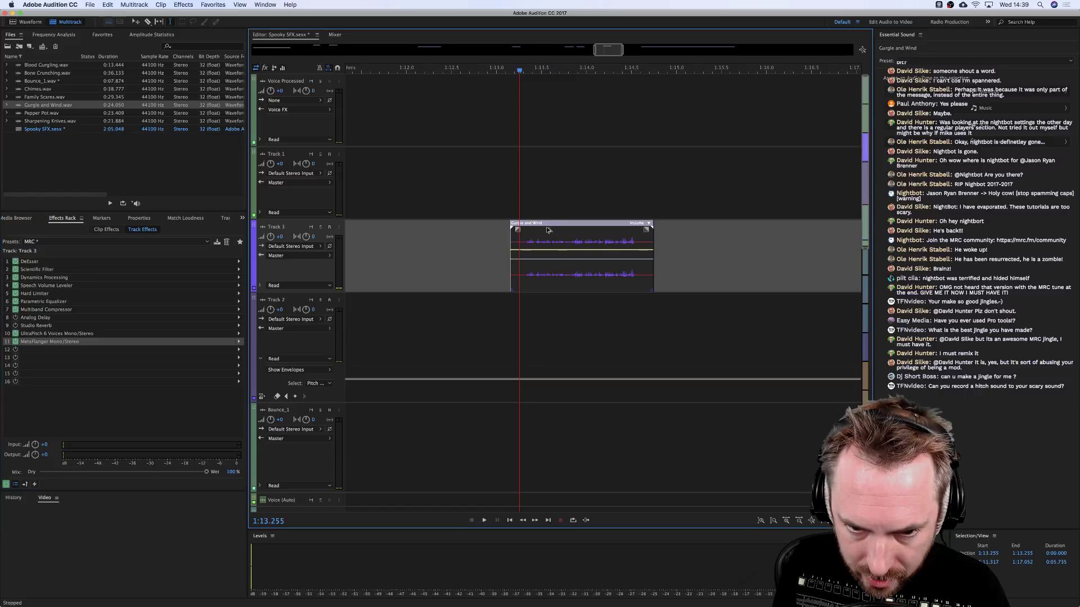
# Copy the Gurgle and Wind clip from Track 3 onto Track 2 directly beneath it and preview the result.
pyautogui.click(559, 333)
pyautogui.rightClick(559, 333)
pyautogui.click(570, 338)
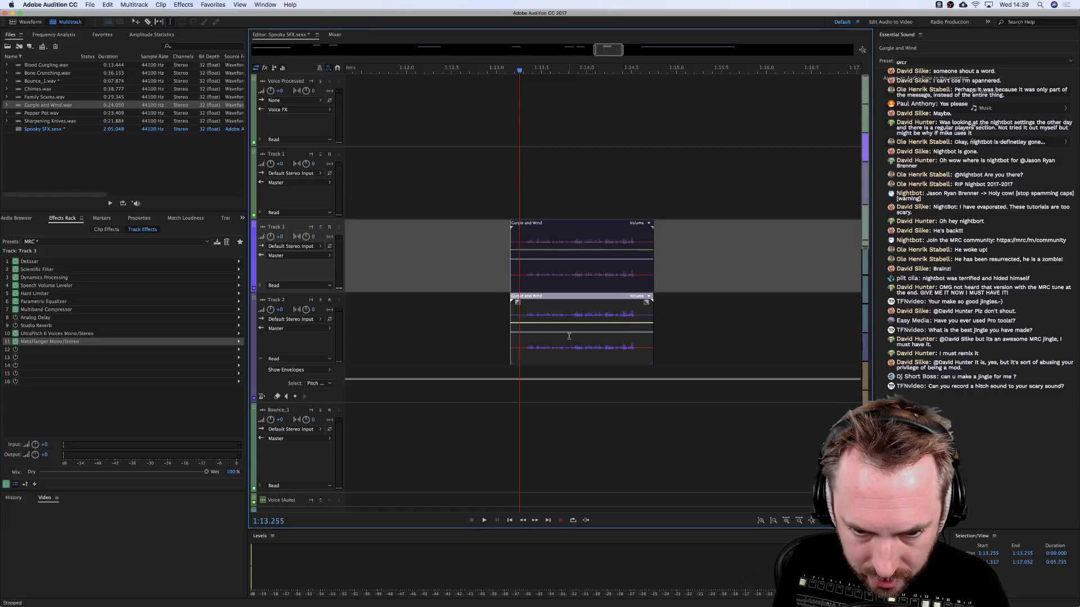
pyautogui.press('space')
pyautogui.press('space')
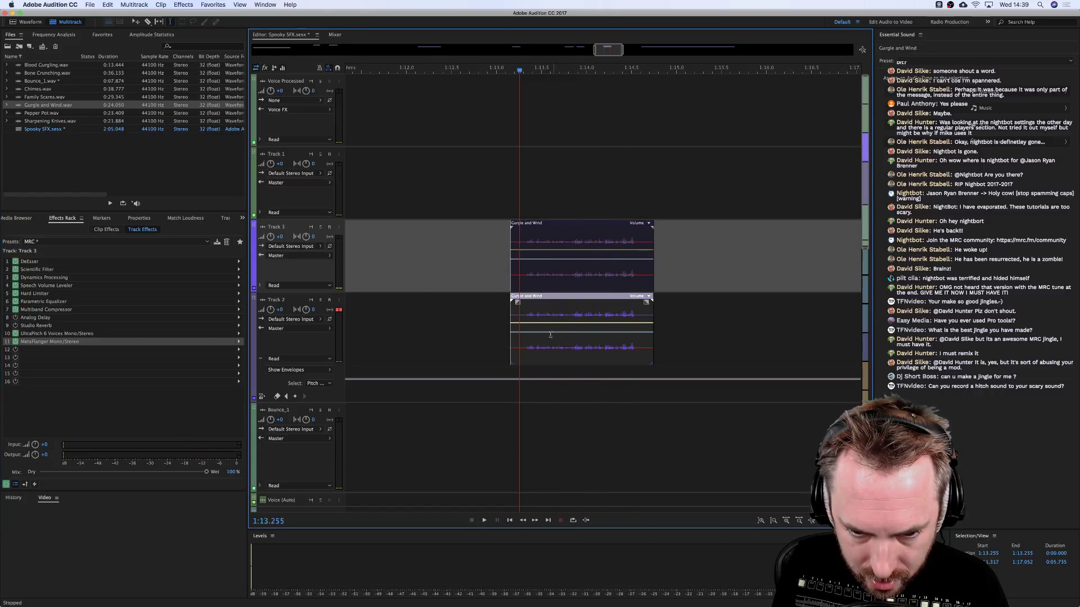
# Add keyframes to Track 2's pitch envelope so the pitch drops at the clip's start and falls further towards its end, and preview it.
pyautogui.click(513, 381)
pyautogui.moveTo(521, 381); pyautogui.dragTo(634, 403)
pyautogui.press('space')
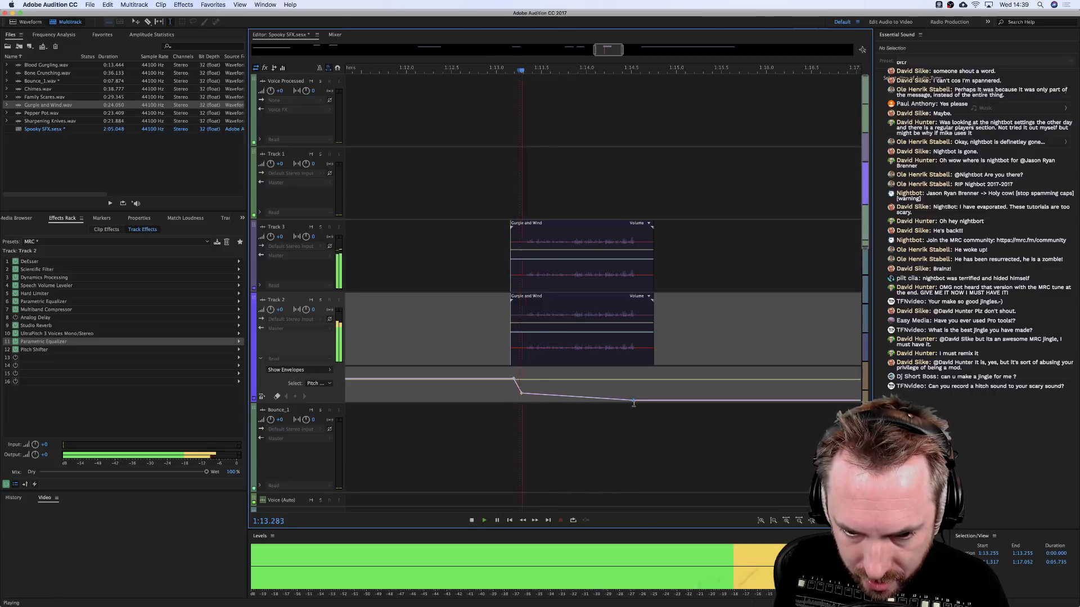
pyautogui.press('space')
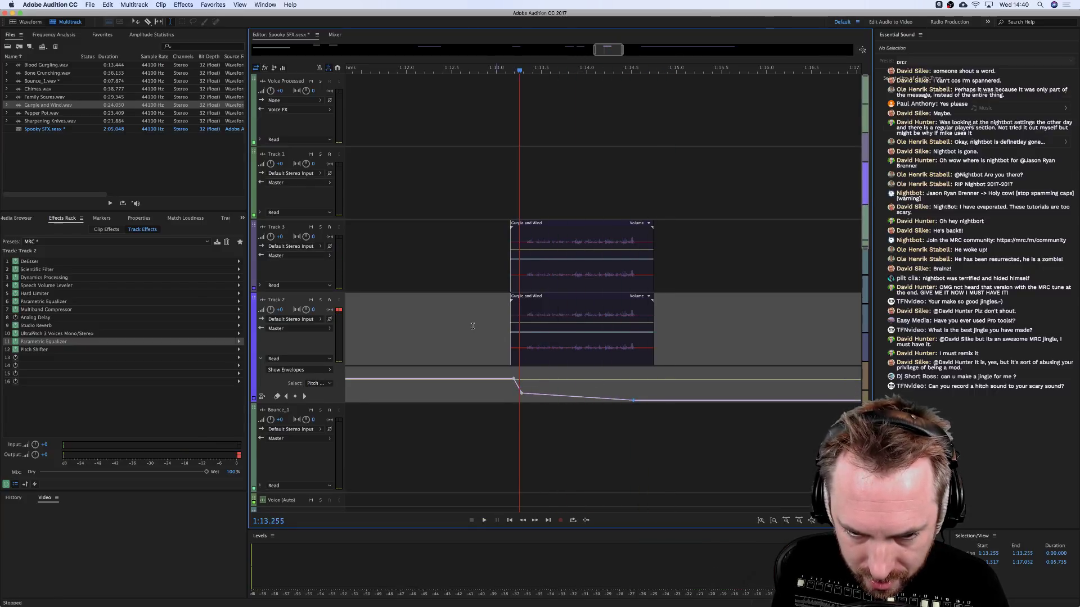
pyautogui.press('space')
# Stretch the aligned Gurgle and Wind clips on Tracks 3 and 2 together to about 199% and play them back.
pyautogui.click(612, 278)
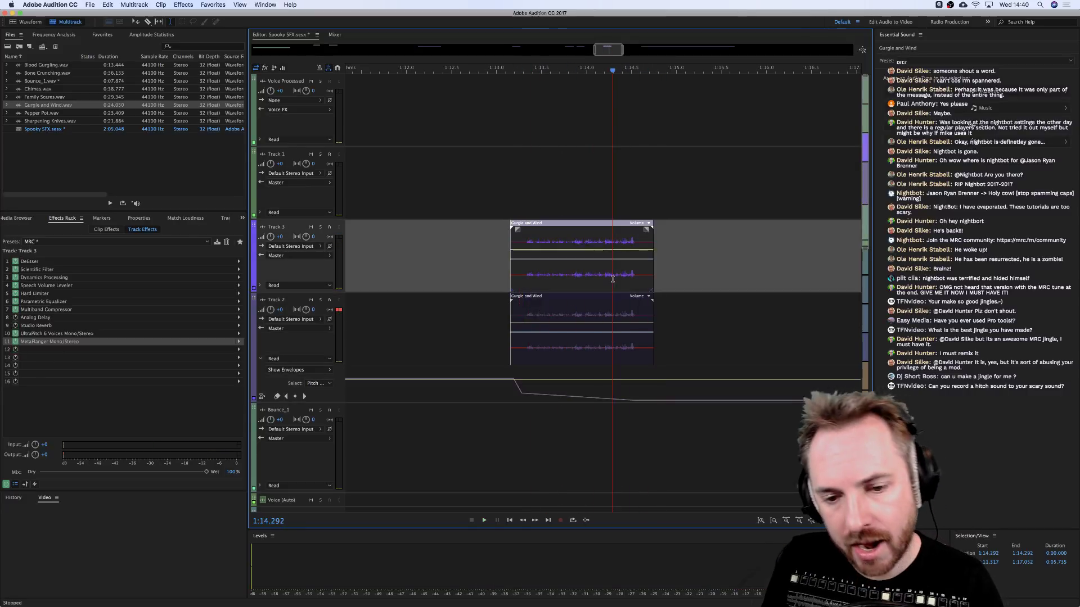
pyautogui.keyDown('super'); pyautogui.click(609, 315); pyautogui.keyUp('super')
pyautogui.moveTo(651, 224); pyautogui.dragTo(793, 223)
pyautogui.click(495, 173)
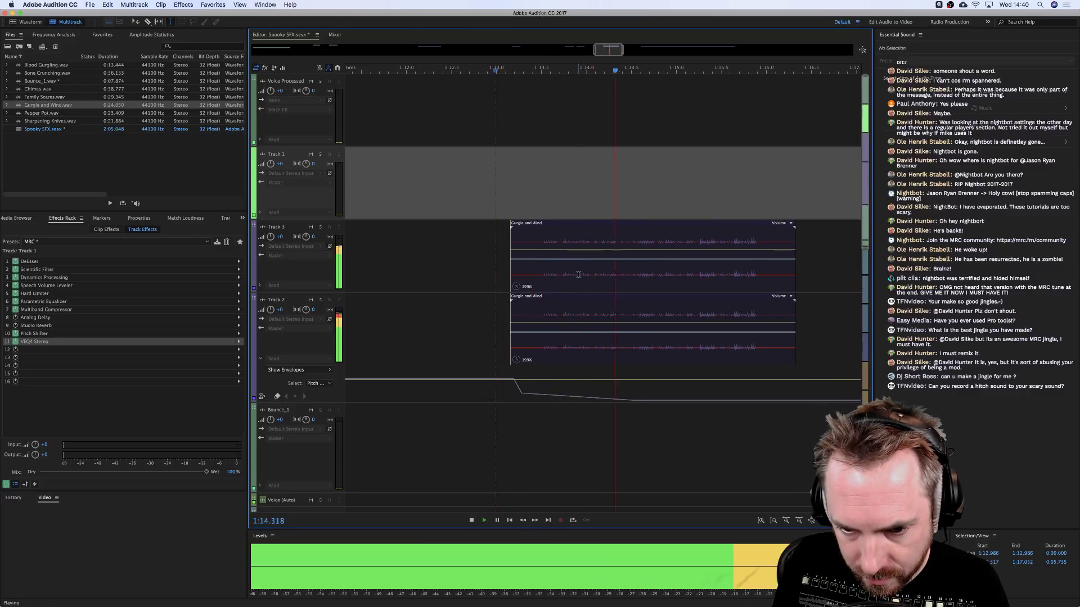
pyautogui.scroll(-5, 655, 72)
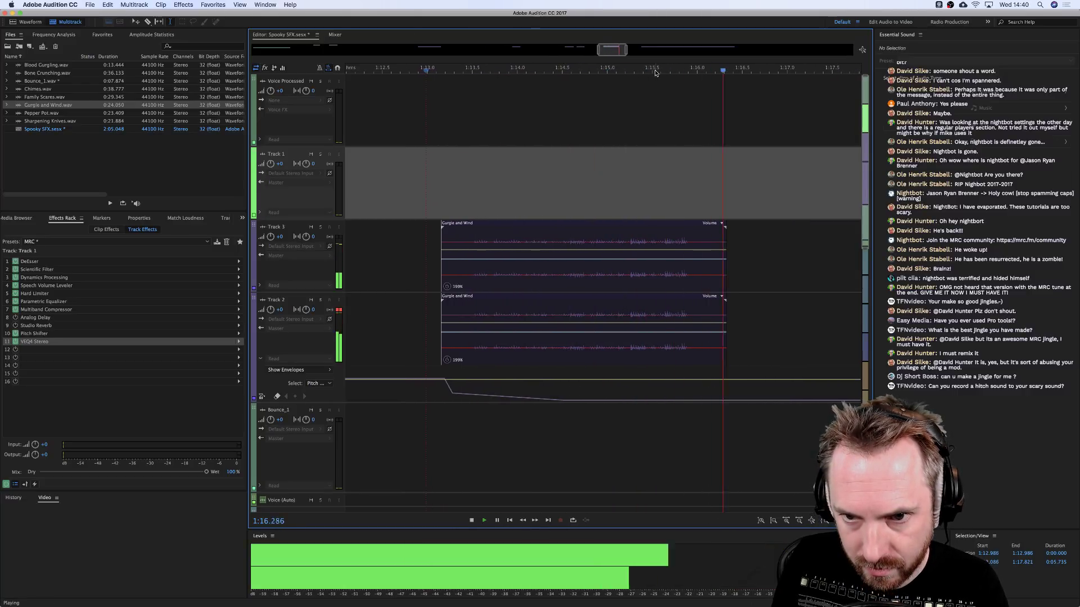
pyautogui.press('space')
# Move the long Gurgle and Wind clip on Track 2 later, so it starts at about 1:34.
pyautogui.scroll(2, 621, 321)
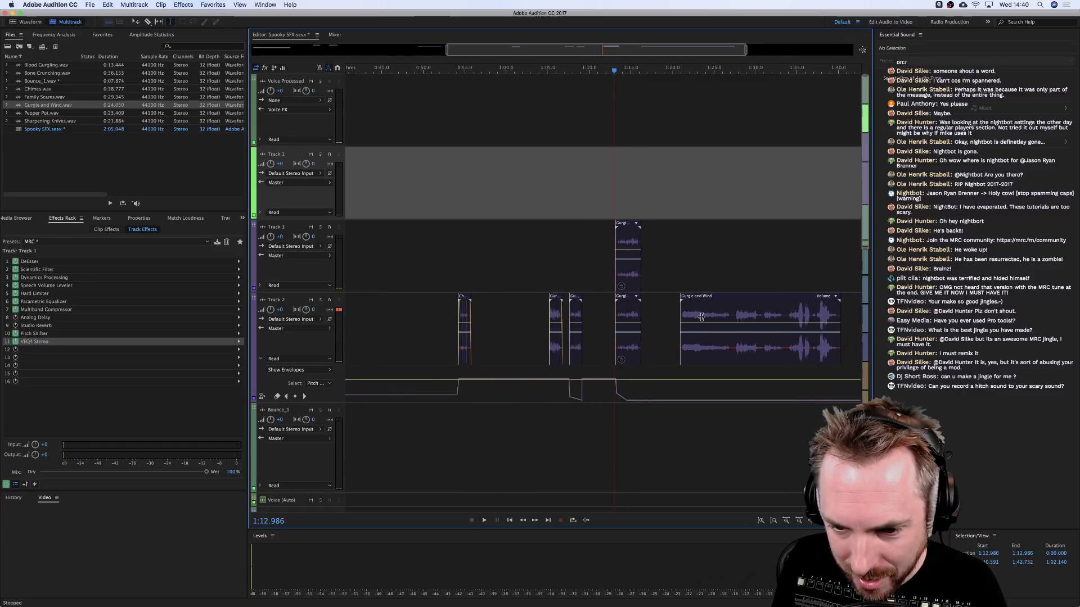
pyautogui.moveTo(658, 310); pyautogui.dragTo(765, 310)
pyautogui.scroll(-3, 623, 289)
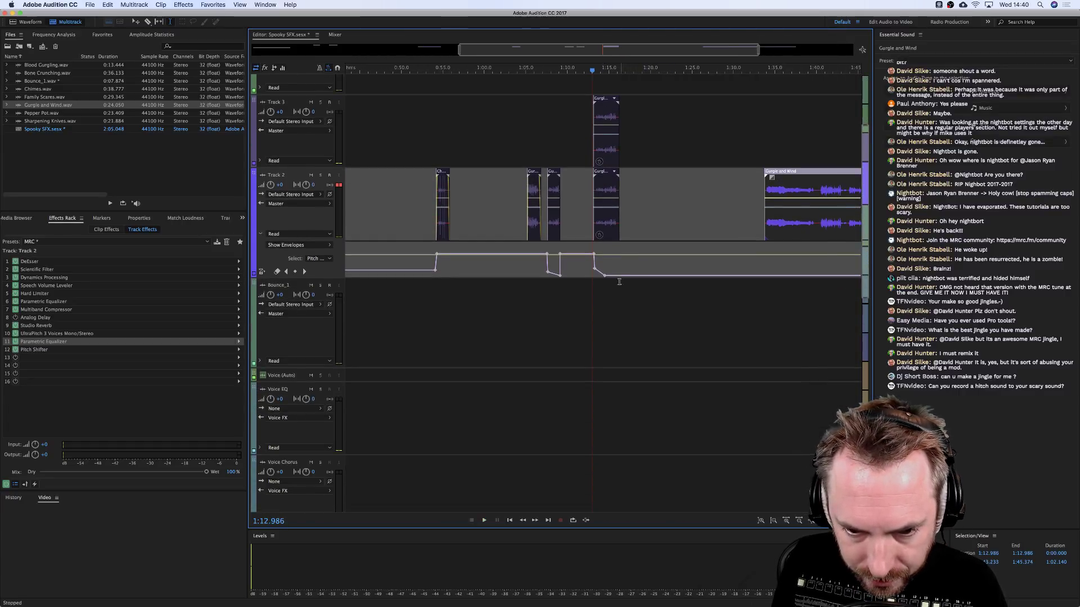
# Bounce only the stretched Gurgle and Wind clip on Track 2 to a new track.
pyautogui.click(602, 181)
pyautogui.click(181, 5)
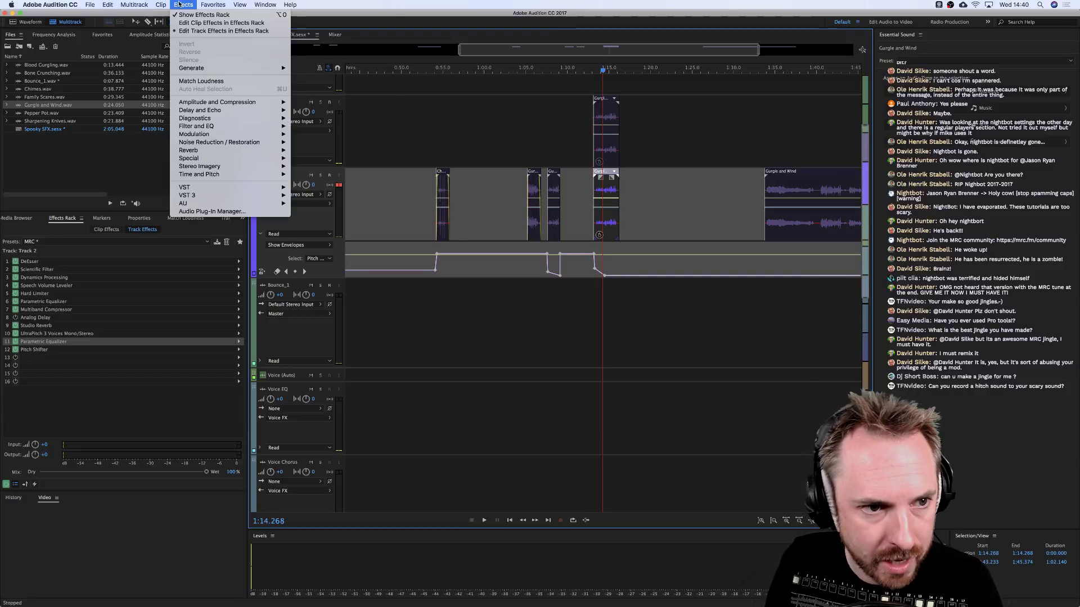
pyautogui.moveTo(135, 7)
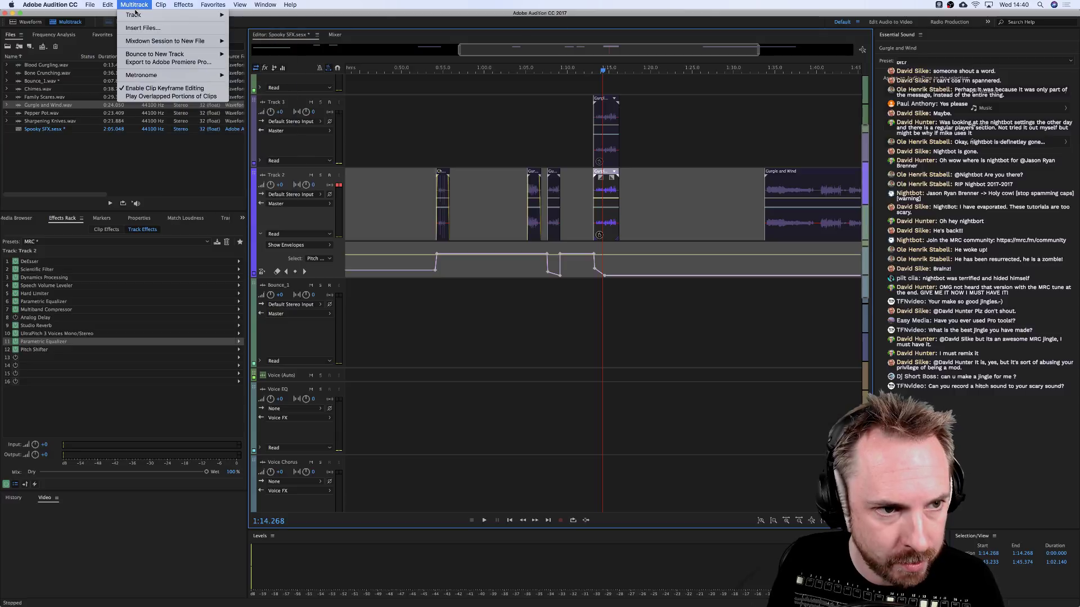
pyautogui.moveTo(186, 54)
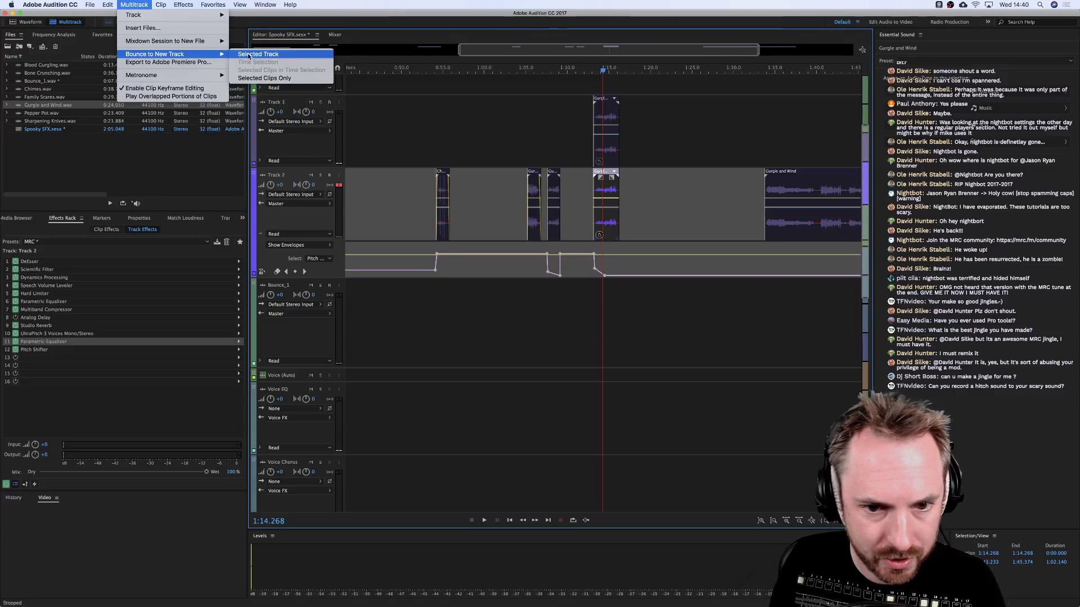
pyautogui.click(265, 78)
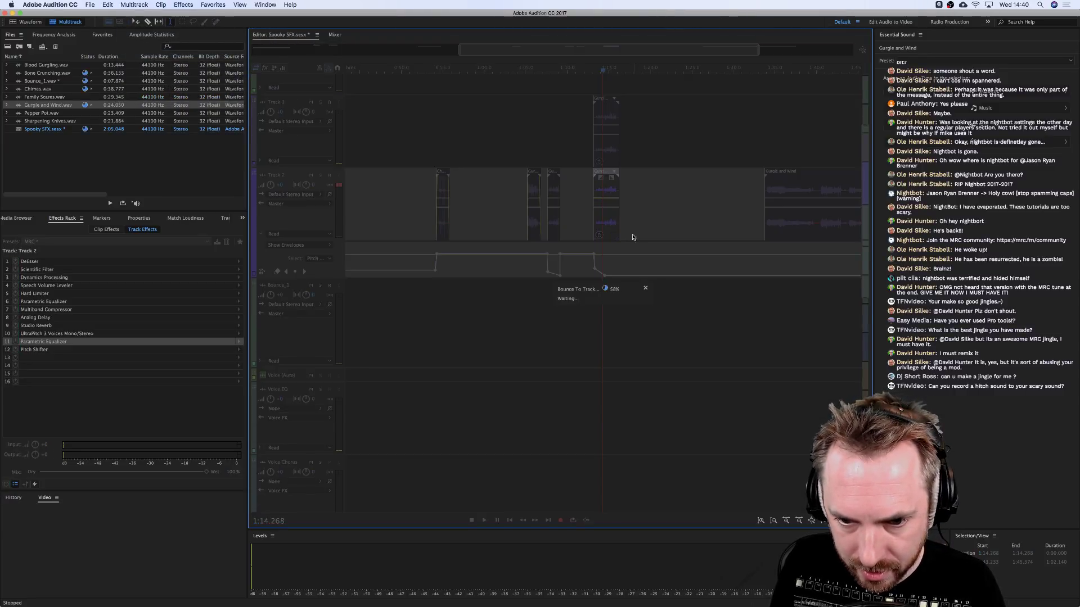
# Solo the Bounce_2 track and preview its clip from about 1:13.4.
pyautogui.click(595, 325)
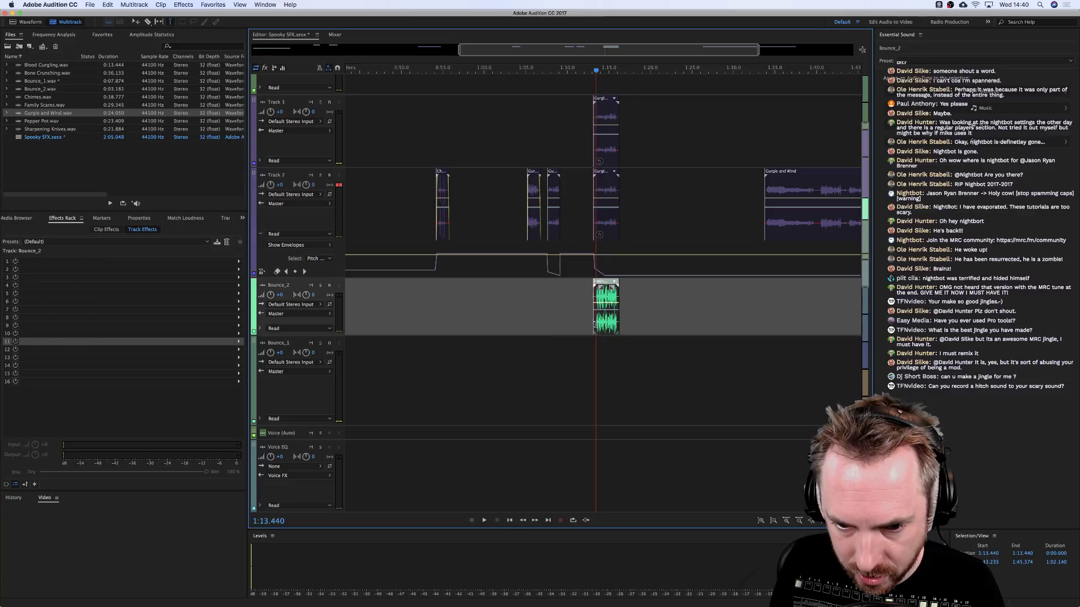
pyautogui.click(320, 286)
pyautogui.press('space')
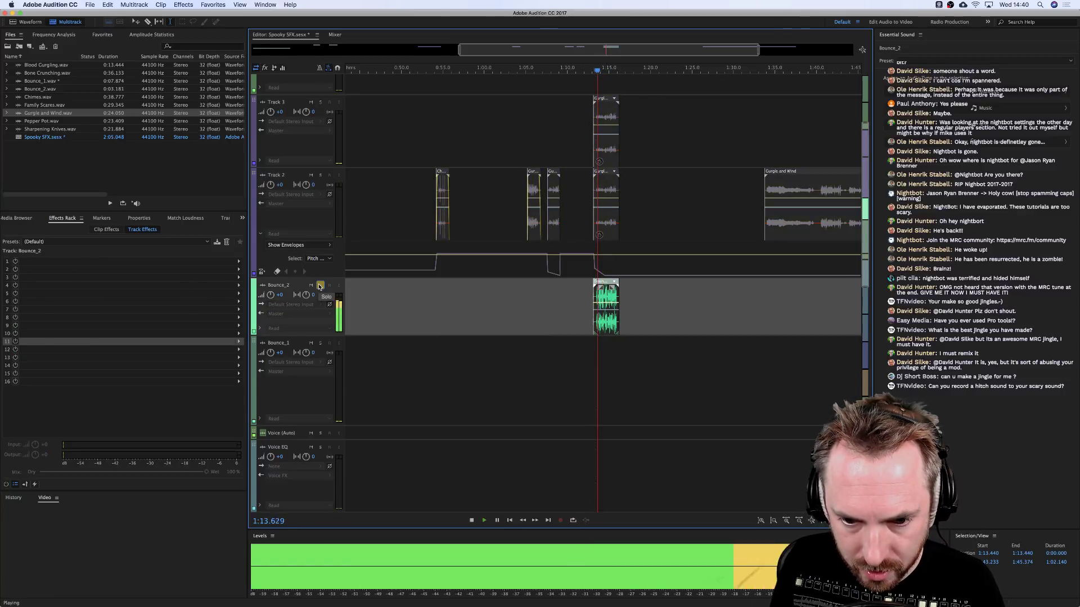
pyautogui.press('space')
# Add Studio Reverb to the Bounce_2 track with a 6616 ms decay, 0% dry and 100% wet, and preview it.
pyautogui.click(239, 264)
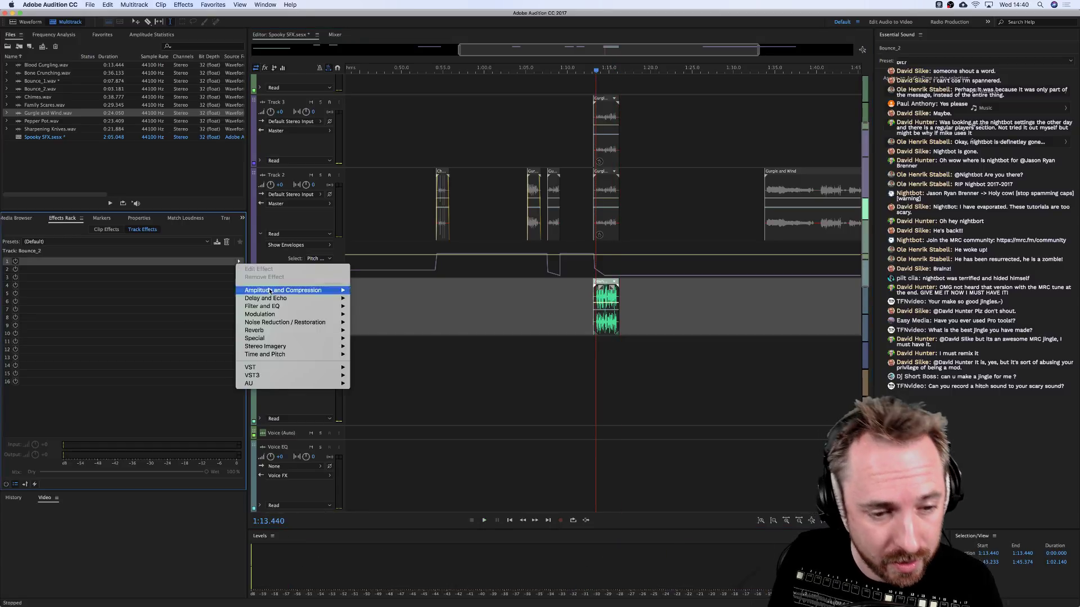
pyautogui.moveTo(315, 331)
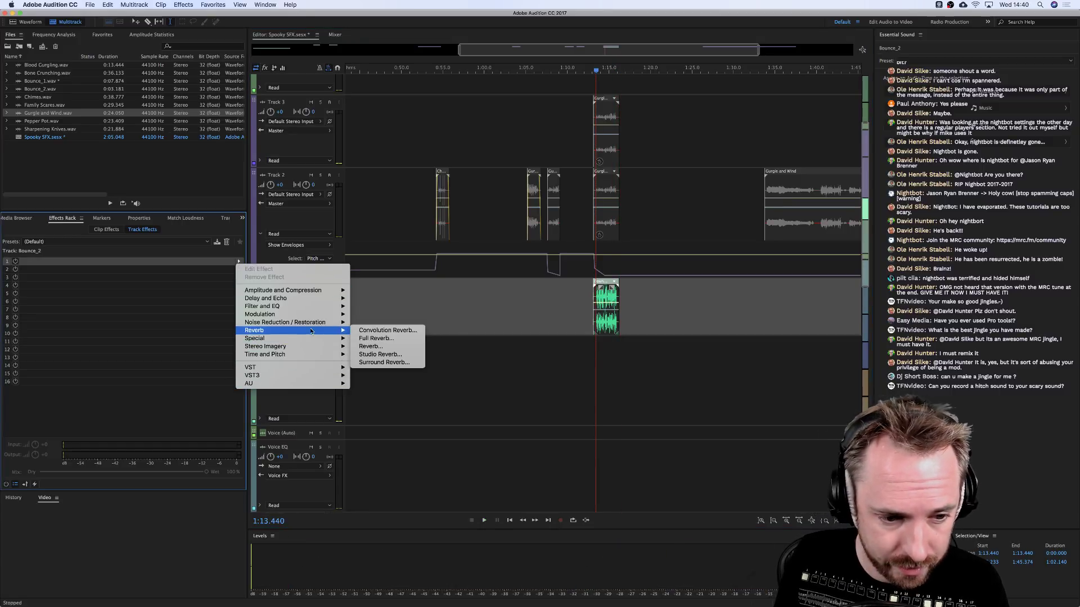
pyautogui.click(380, 354)
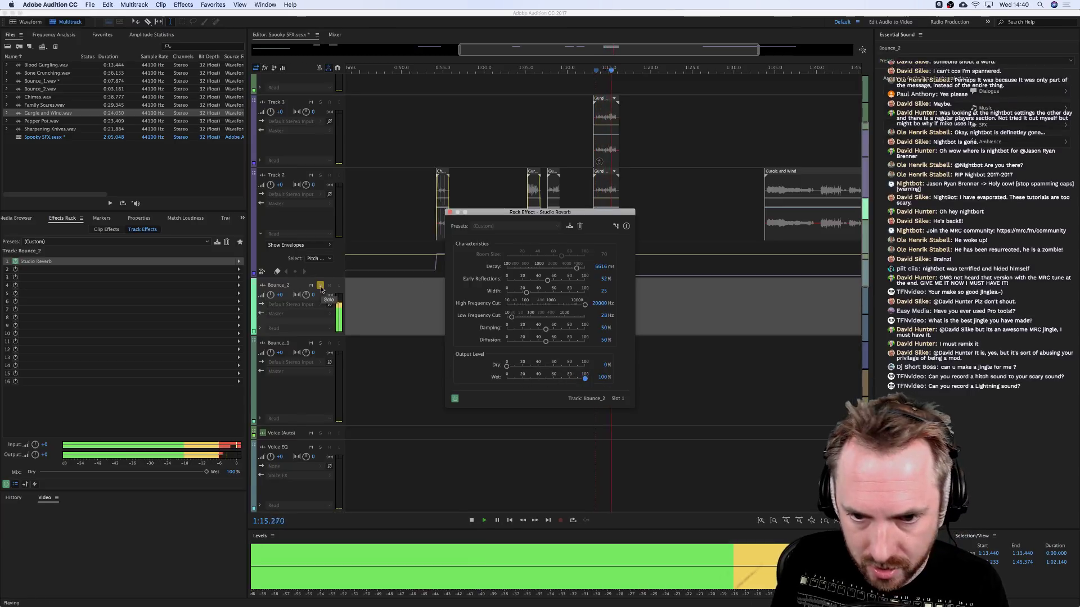
pyautogui.press('space')
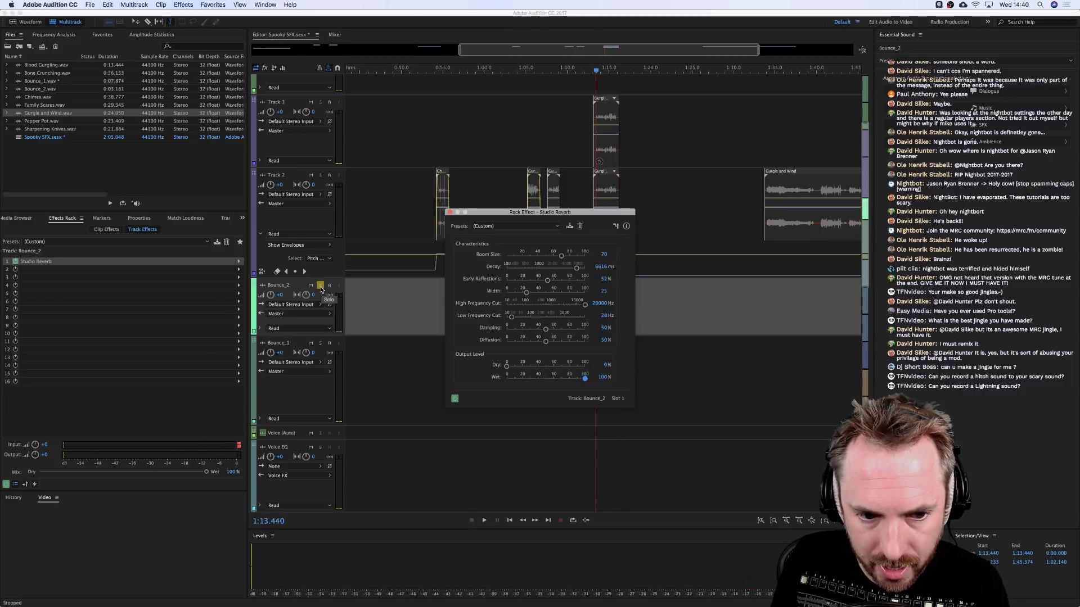
# Turn off solo on Bounce_2, play all layers together and close the Studio Reverb window.
pyautogui.click(320, 287)
pyautogui.press('space')
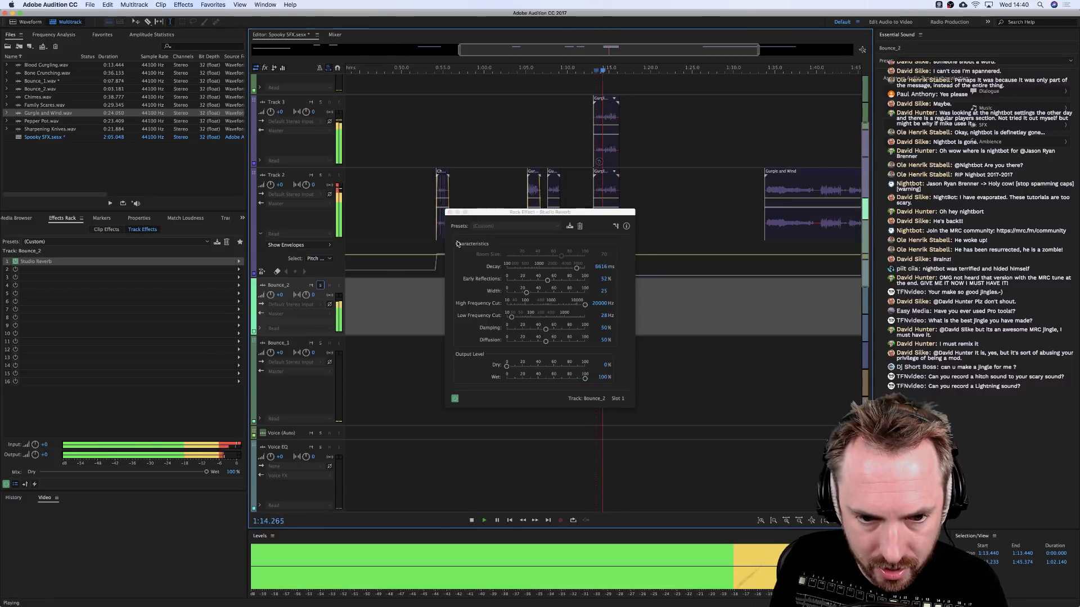
pyautogui.click(450, 212)
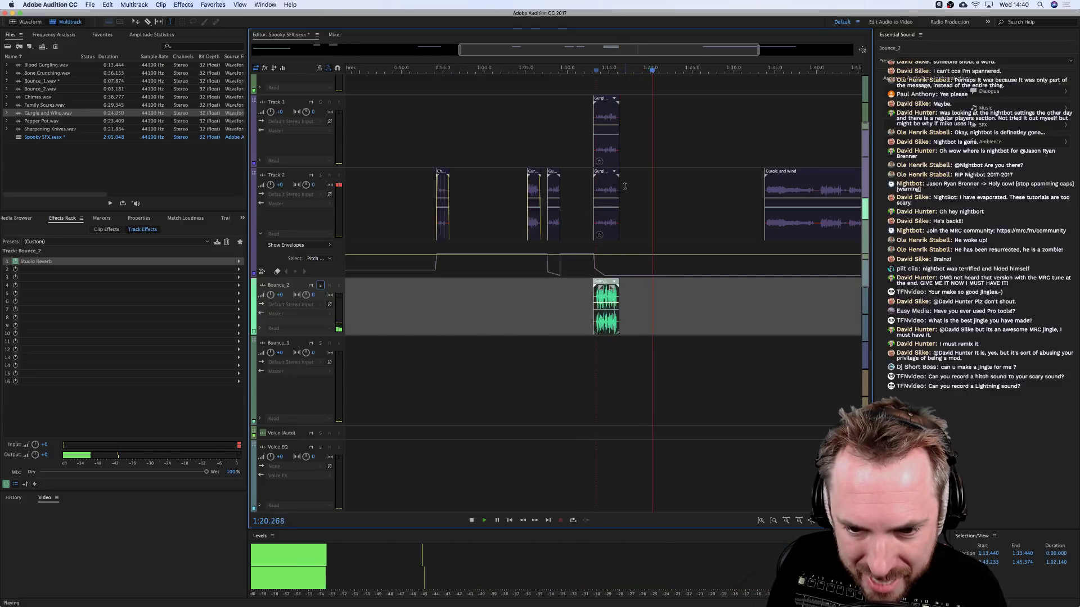
pyautogui.press('space')
# Mix down the time range from about 1:13.5 to 1:31.7 to a new file.
pyautogui.moveTo(595, 120); pyautogui.dragTo(747, 115)
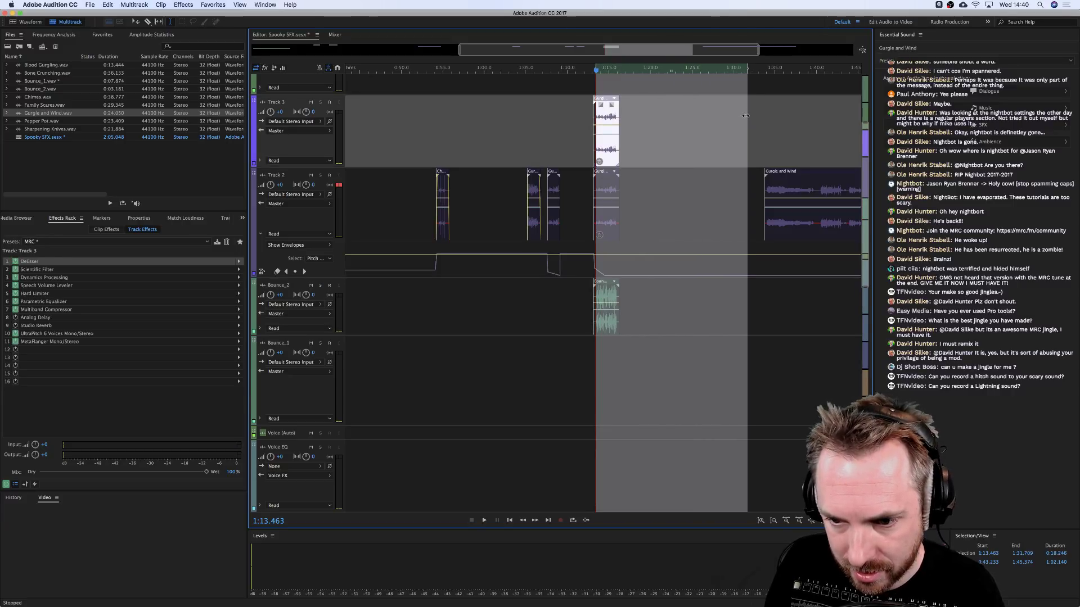
pyautogui.click(176, 8)
pyautogui.moveTo(134, 4)
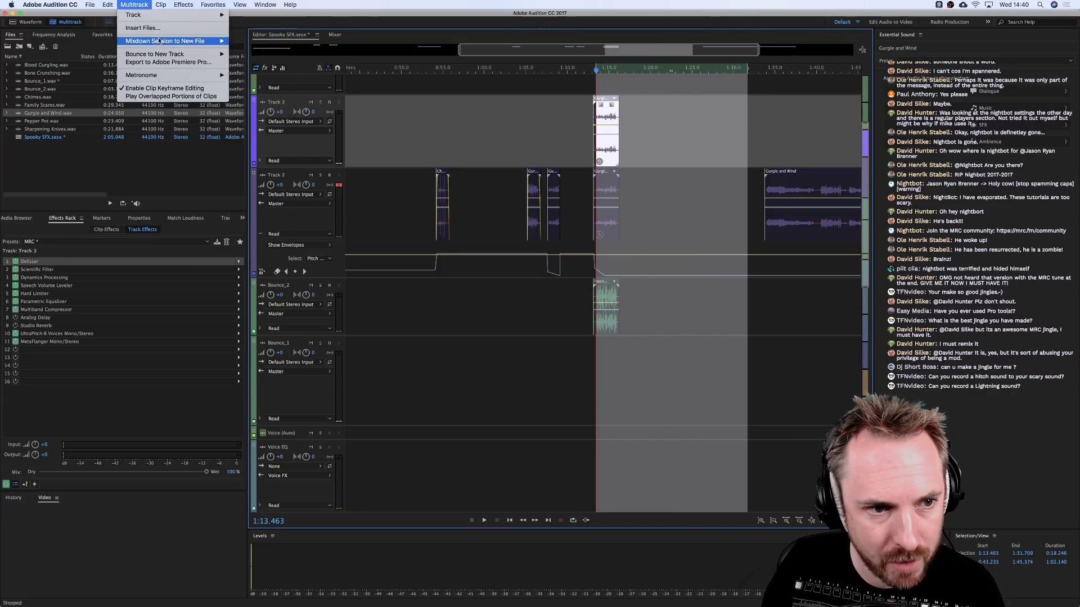
pyautogui.click(236, 42)
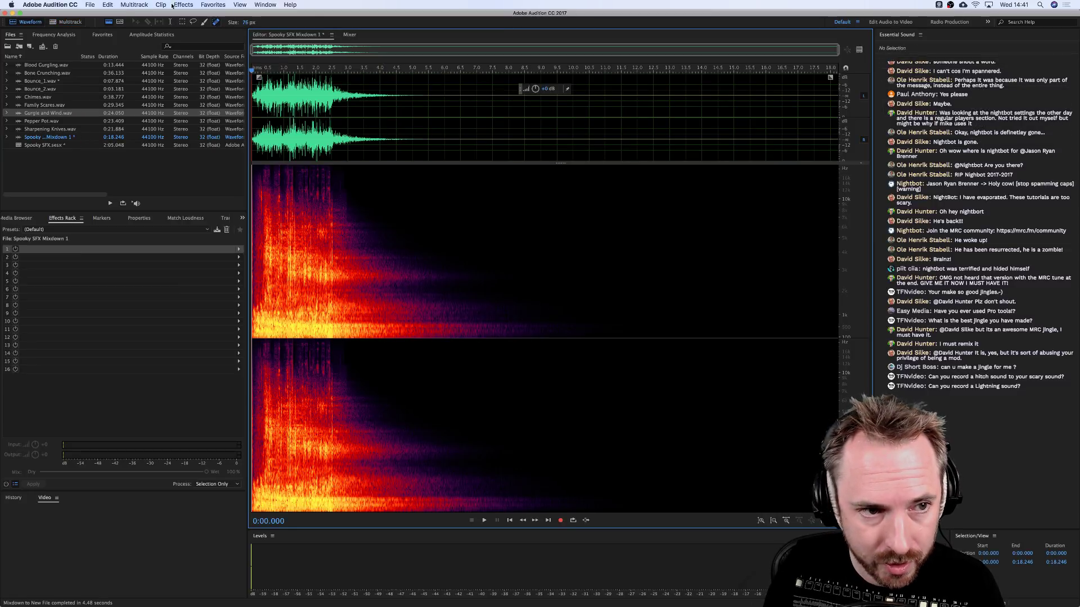
# Delete the silent tail of the mixdown after about 9.6 seconds and fade out its end.
pyautogui.click(184, 5)
pyautogui.click(343, 78)
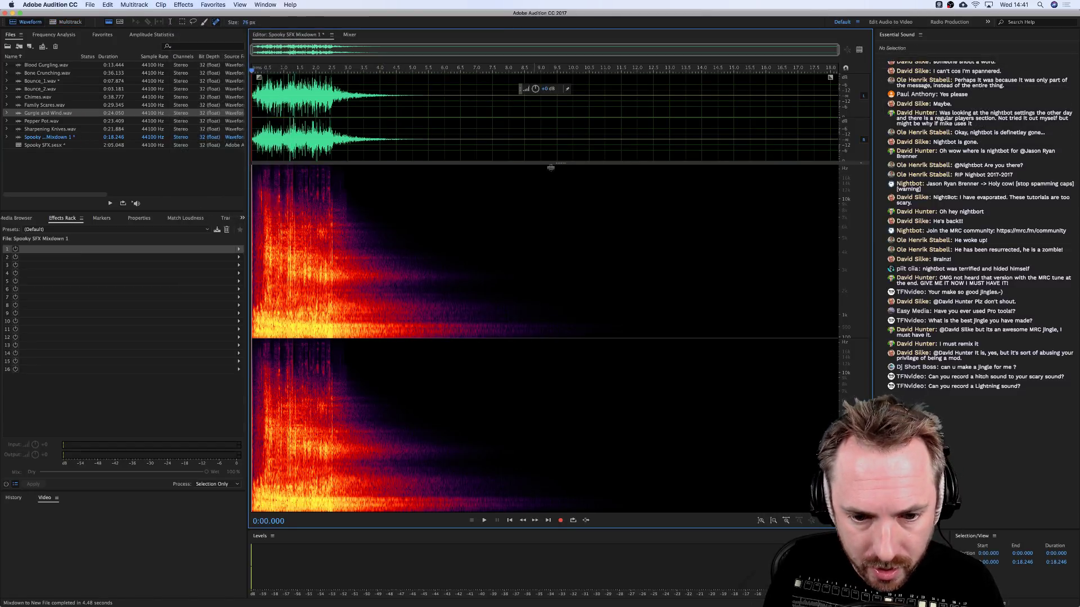
pyautogui.click(546, 133)
pyautogui.moveTo(548, 133); pyautogui.dragTo(363, 135)
pyautogui.click(563, 145)
pyautogui.press('Delete')
# Apply Pitch Bender to the whole mixdown using the Turntable Losing Power curve with its bend point moved earlier to about 3 seconds.
pyautogui.press('super+a')
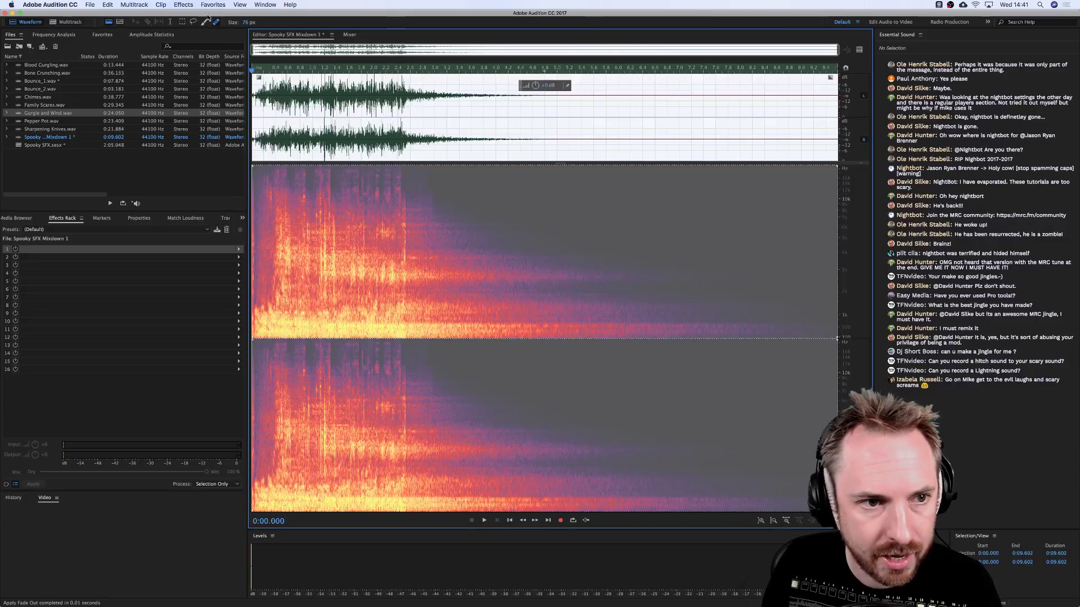
pyautogui.click(184, 4)
pyautogui.moveTo(202, 175)
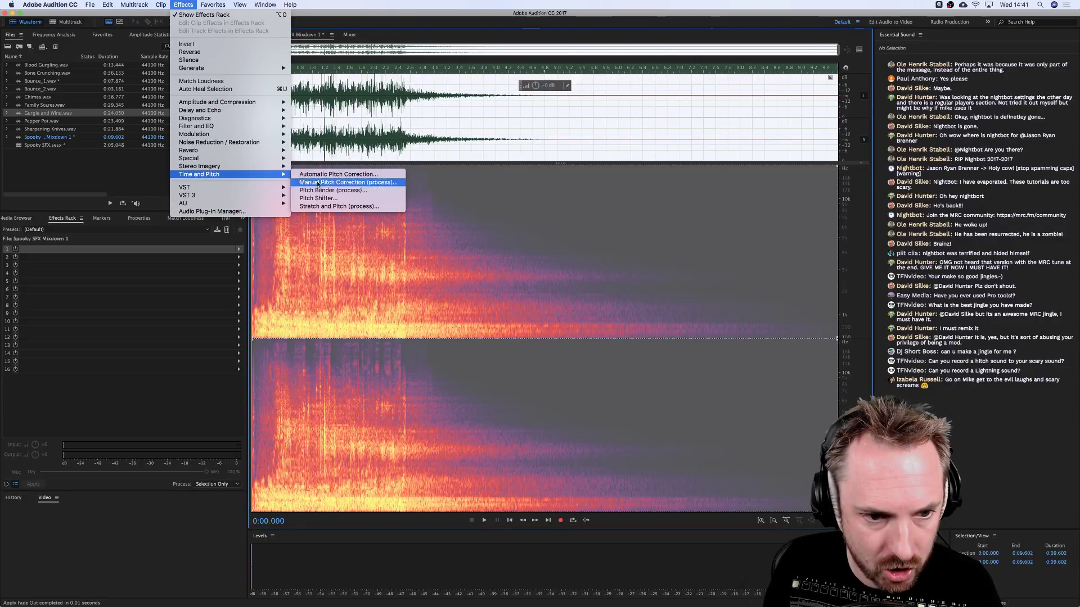
pyautogui.click(323, 191)
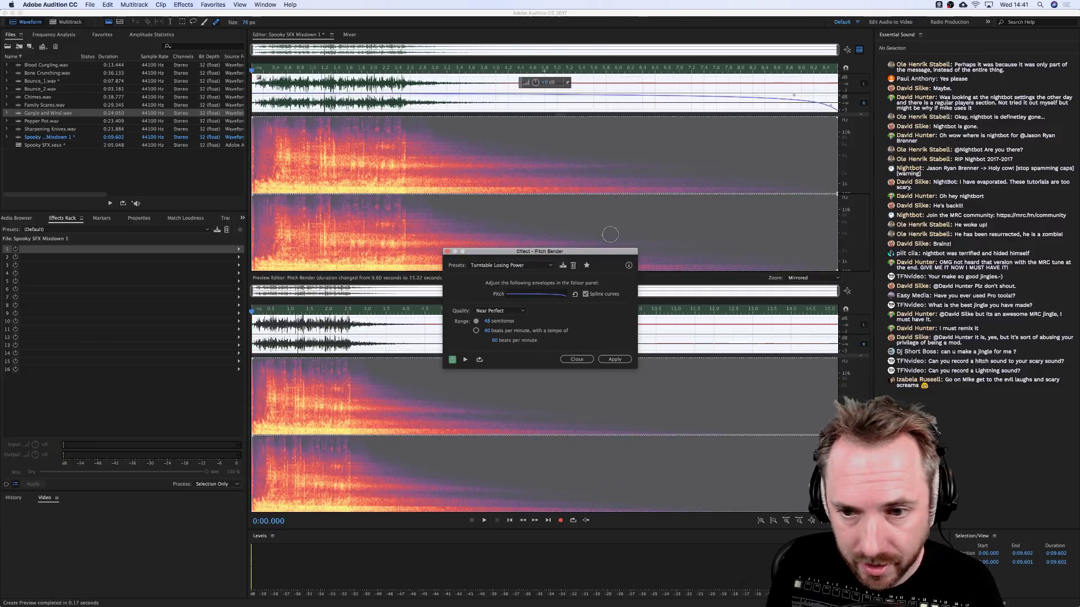
pyautogui.moveTo(795, 98); pyautogui.dragTo(597, 99)
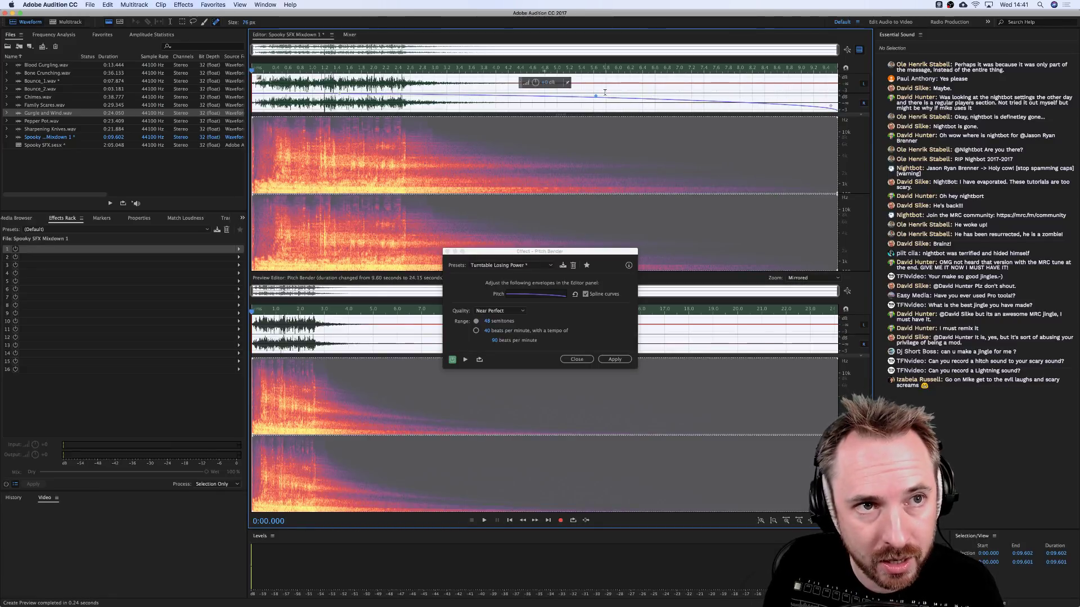
pyautogui.press('space')
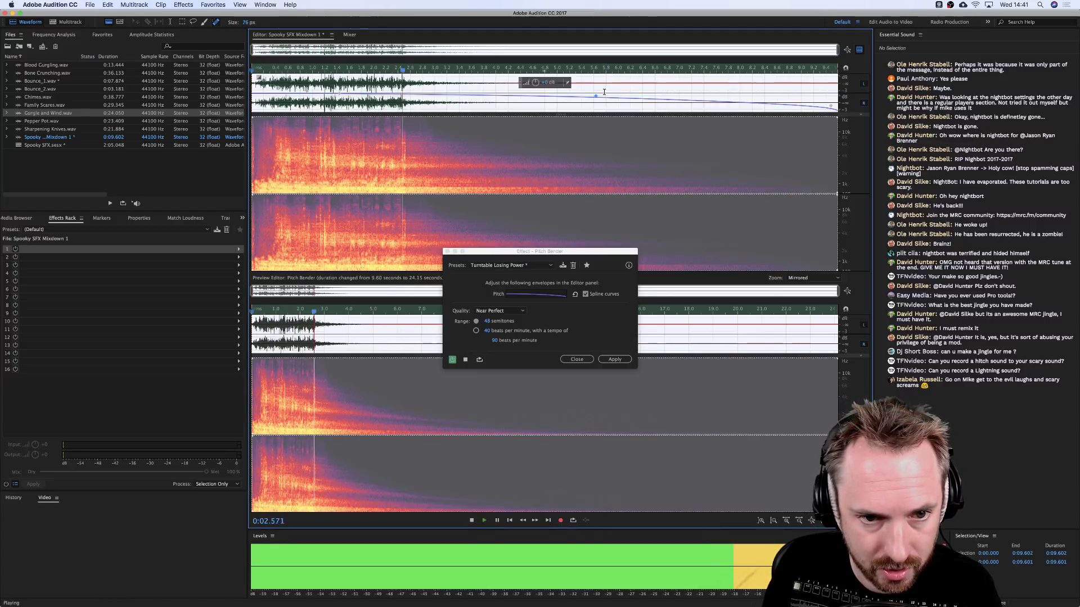
pyautogui.moveTo(596, 98); pyautogui.dragTo(436, 101)
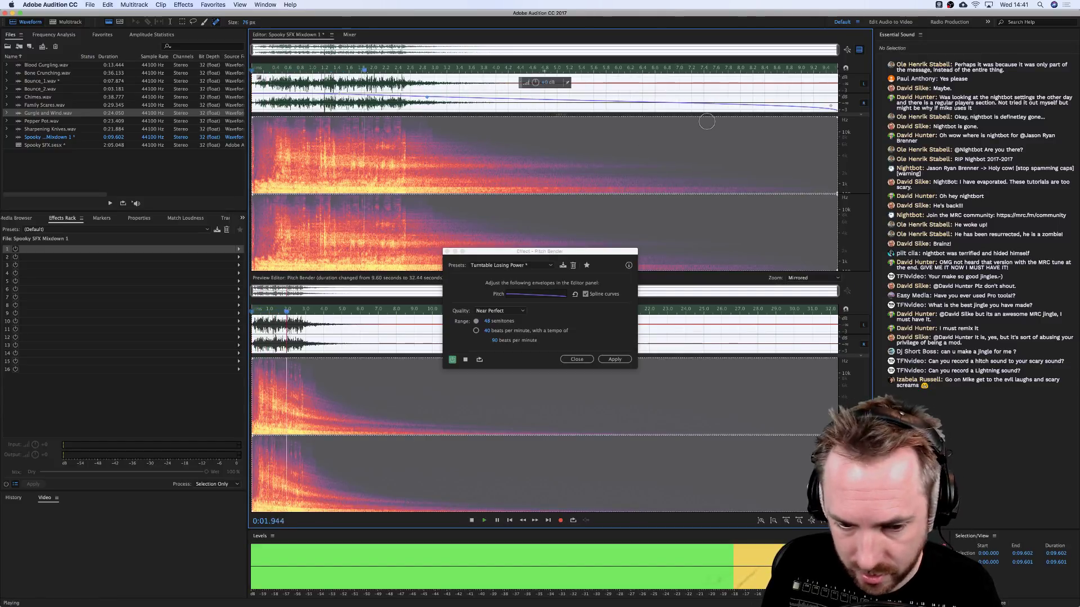
pyautogui.click(615, 359)
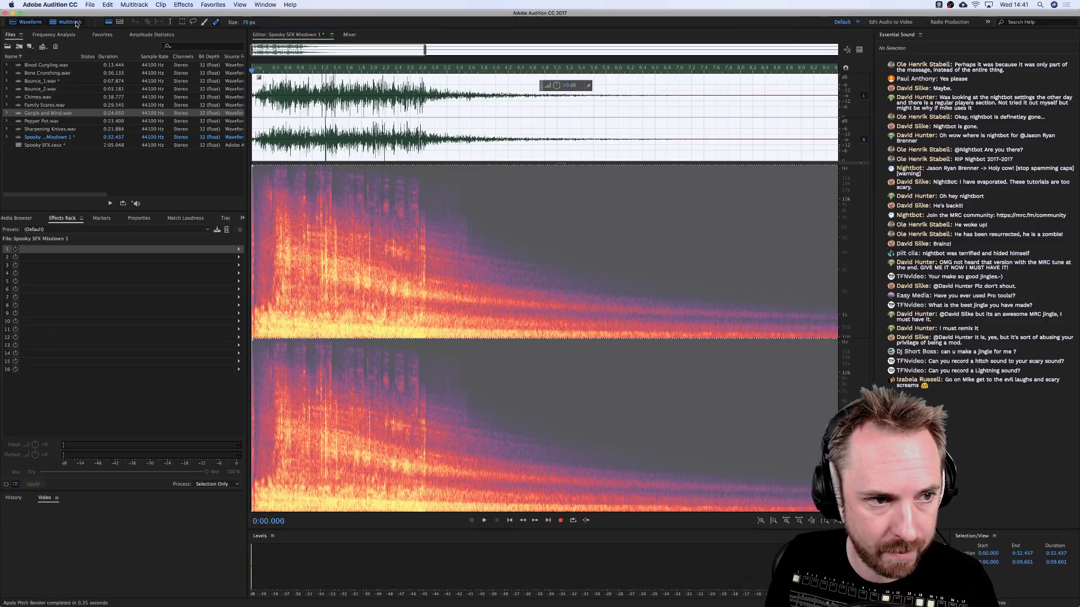
# Place the pitch-bent mixdown on the Bounce_1 track of the multitrack session at about 1:25.8 and preview it.
pyautogui.press('8')
pyautogui.moveTo(55, 138); pyautogui.dragTo(675, 122)
pyautogui.moveTo(696, 163); pyautogui.dragTo(698, 364)
pyautogui.click(700, 320)
pyautogui.press('space')
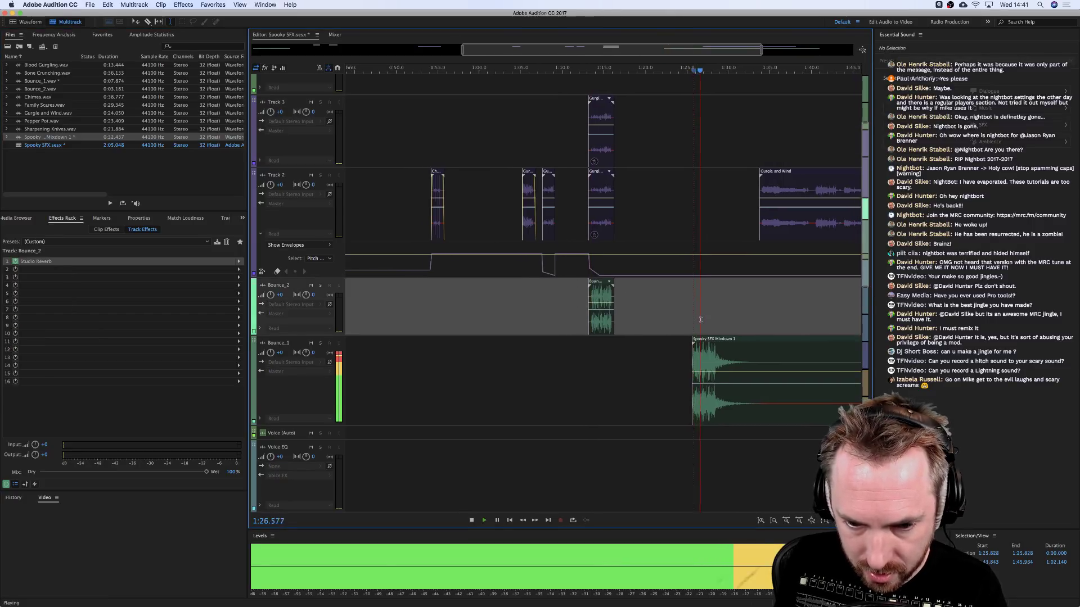
pyautogui.press('space')
# Move the mixdown clip from Bounce_1 to the Voice EQ track and preview it.
pyautogui.moveTo(700, 341); pyautogui.dragTo(700, 409)
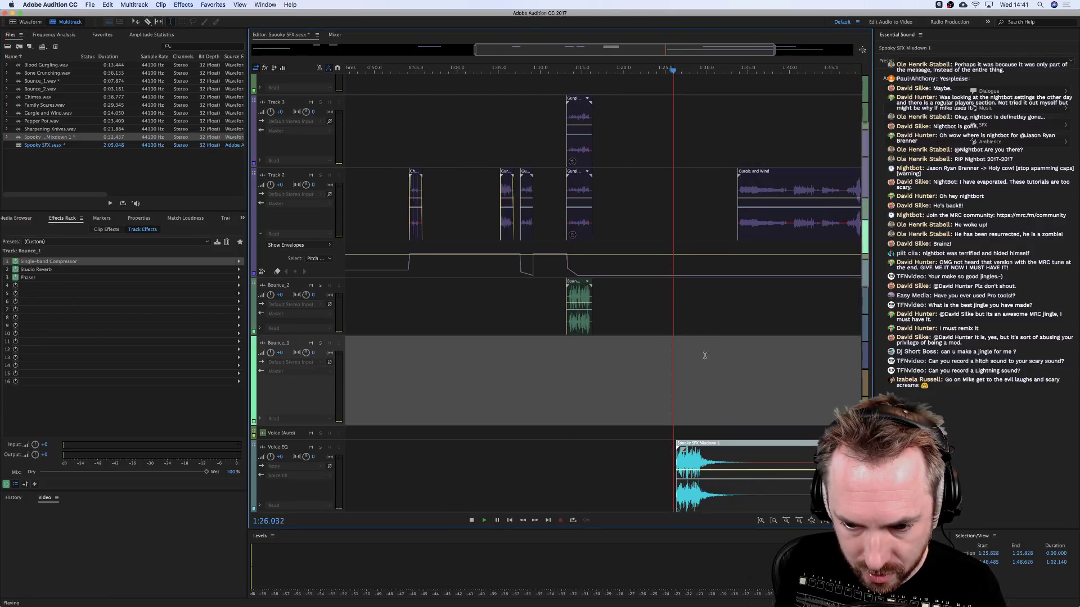
pyautogui.hscroll(5, 699, 236)
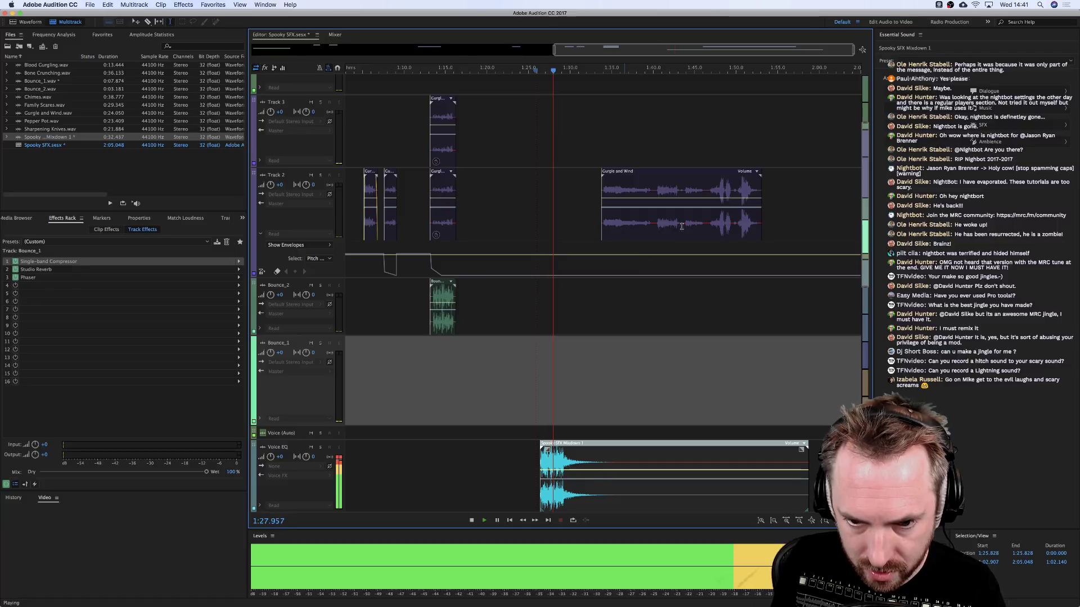
pyautogui.click(656, 228)
pyautogui.scroll(-5, 618, 236)
pyautogui.press('space')
# Move the mixdown clip to the Voice Flanger track at about 1:27.3 and preview it.
pyautogui.moveTo(555, 250); pyautogui.dragTo(568, 451)
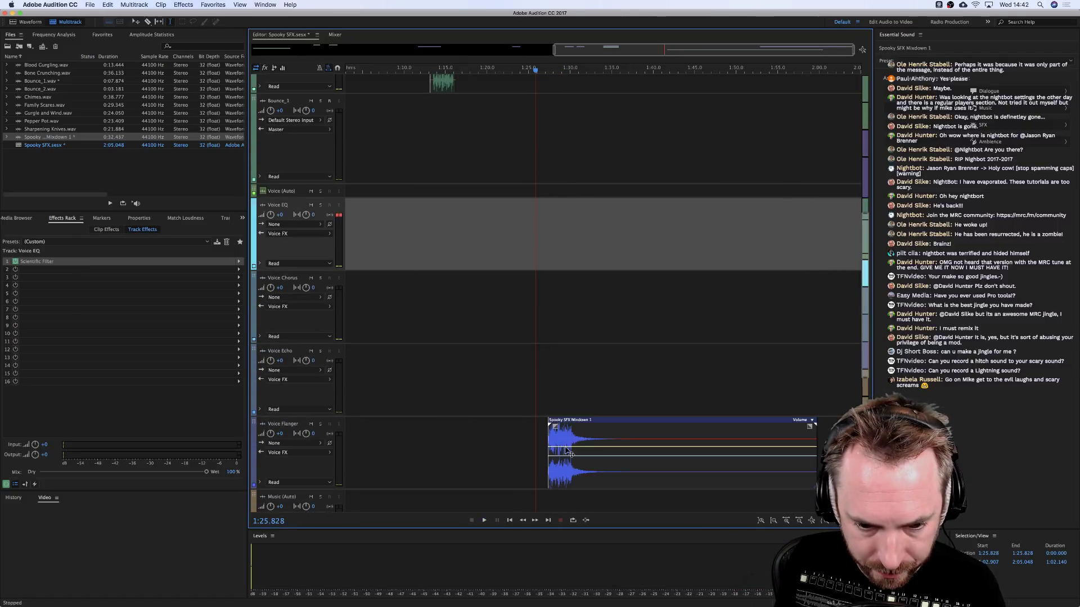
pyautogui.press('space')
pyautogui.scroll(-1, 550, 365)
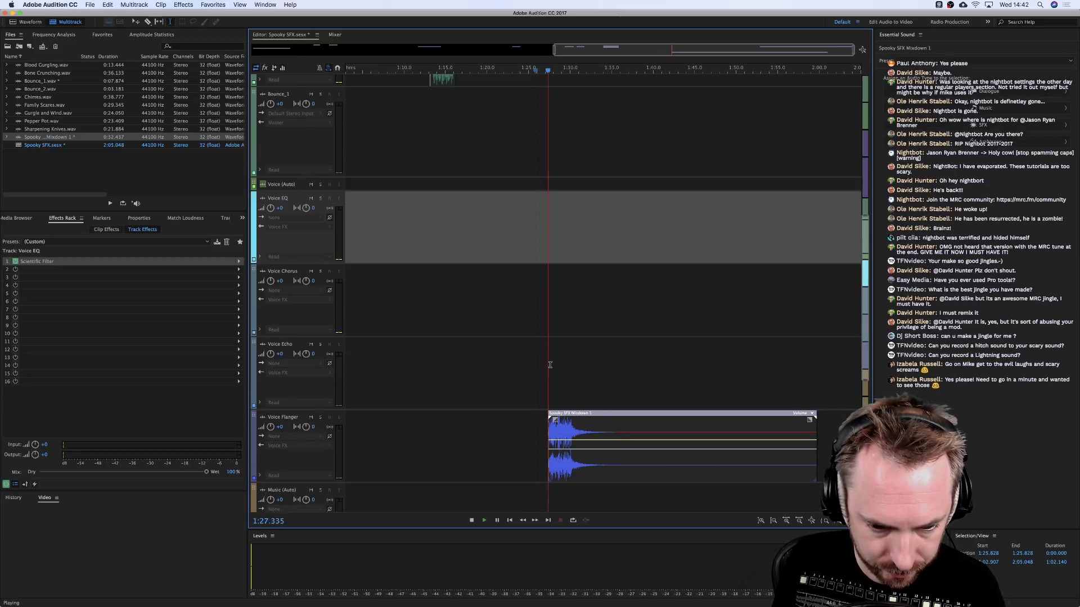
pyautogui.scroll(4, 550, 365)
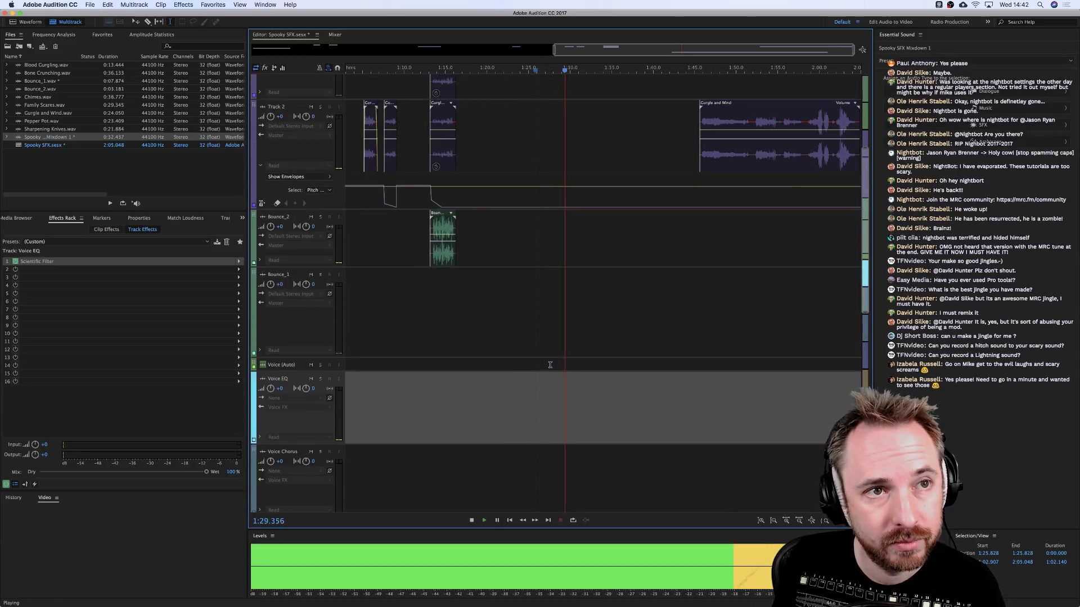
pyautogui.click(602, 295)
pyautogui.press('space')
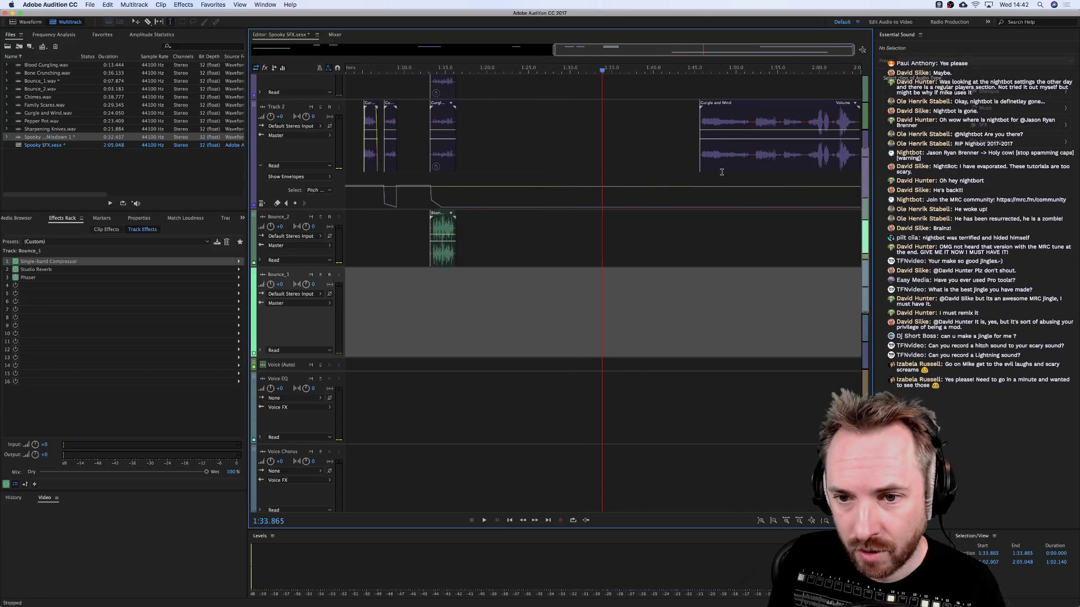
# Move the Gurgle and Wind clip on Track 2 later in the session, to about 3:19.
pyautogui.moveTo(719, 147); pyautogui.dragTo(751, 153)
pyautogui.scroll(-5, 544, 71)
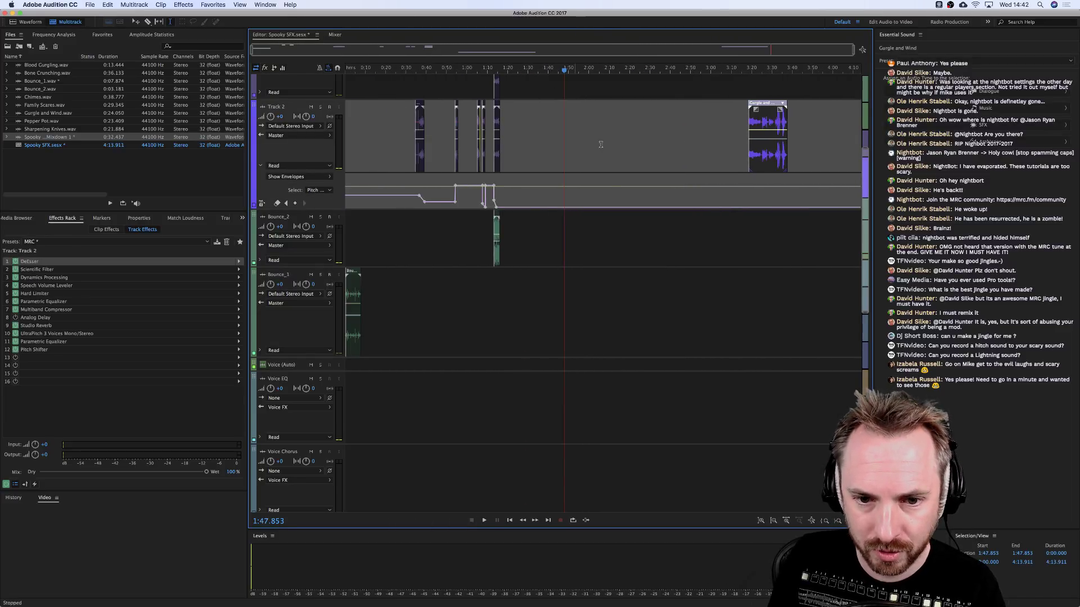
pyautogui.scroll(-10, 611, 178)
pyautogui.scroll(10, 612, 178)
# Place Family Scares.wav on Track 2 at about 2:18 and preview its beginning.
pyautogui.moveTo(29, 105); pyautogui.dragTo(625, 147)
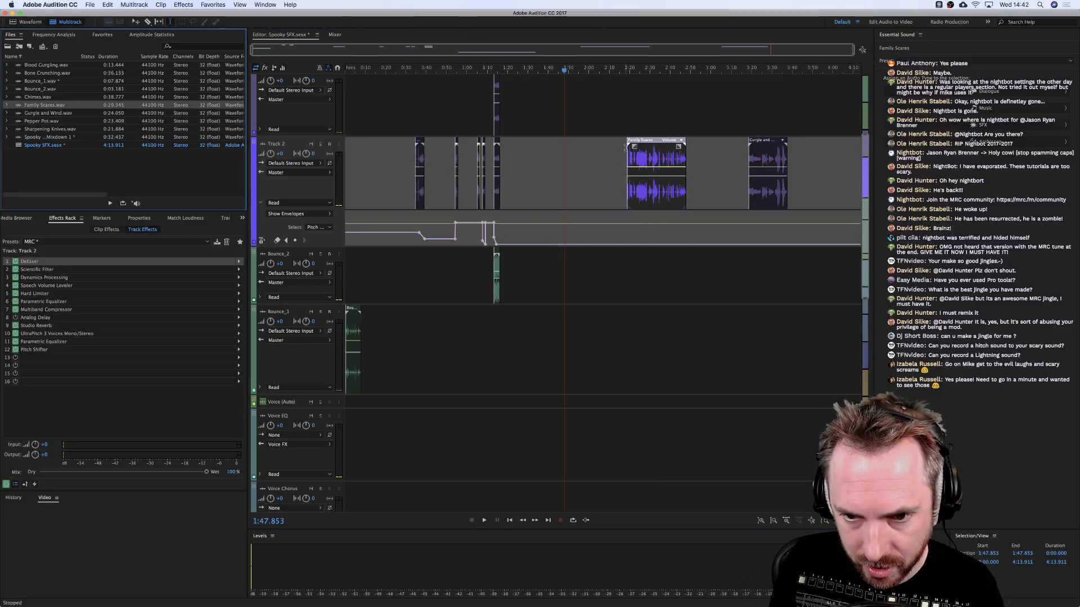
pyautogui.click(625, 69)
pyautogui.press('space')
pyautogui.scroll(5, 630, 71)
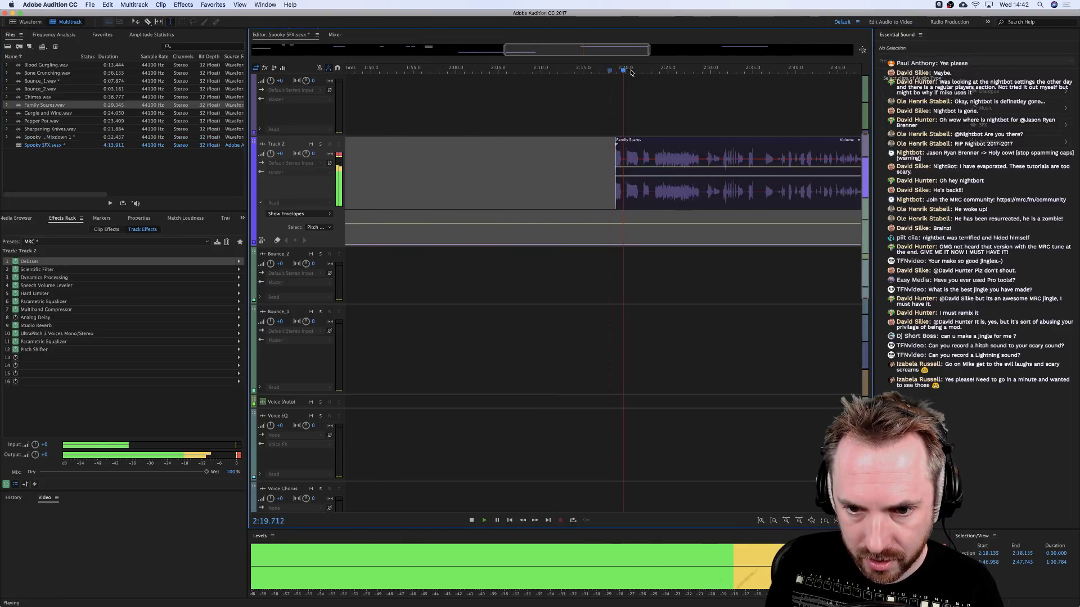
pyautogui.press('space')
# Add a new audio track below Track 2, move the Family Scares clip onto it and preview it.
pyautogui.click(626, 201)
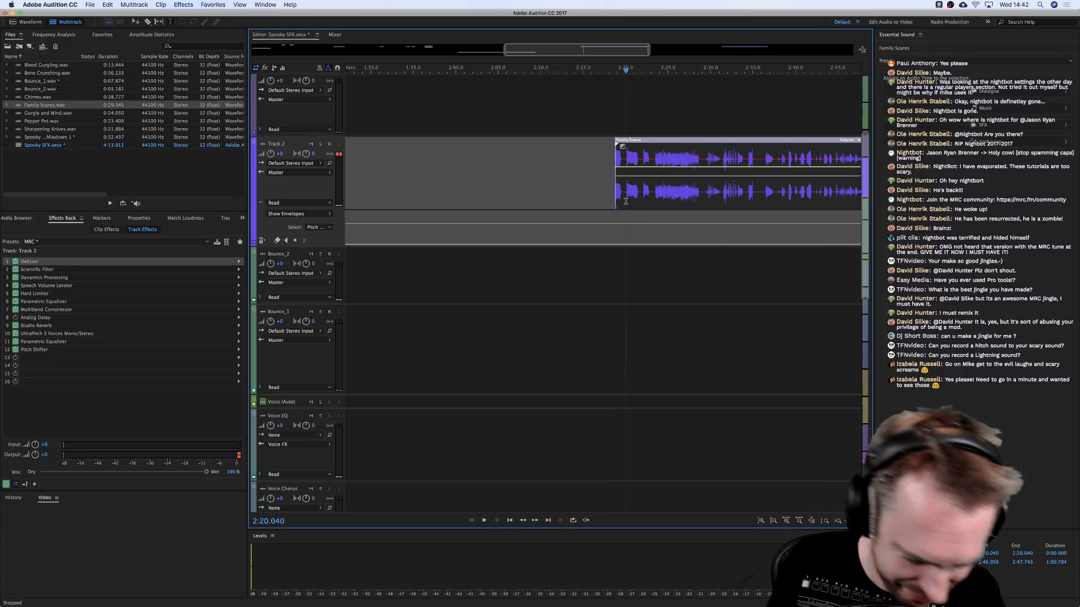
pyautogui.hotkey('alt', 'a')
pyautogui.moveTo(618, 169); pyautogui.dragTo(625, 279)
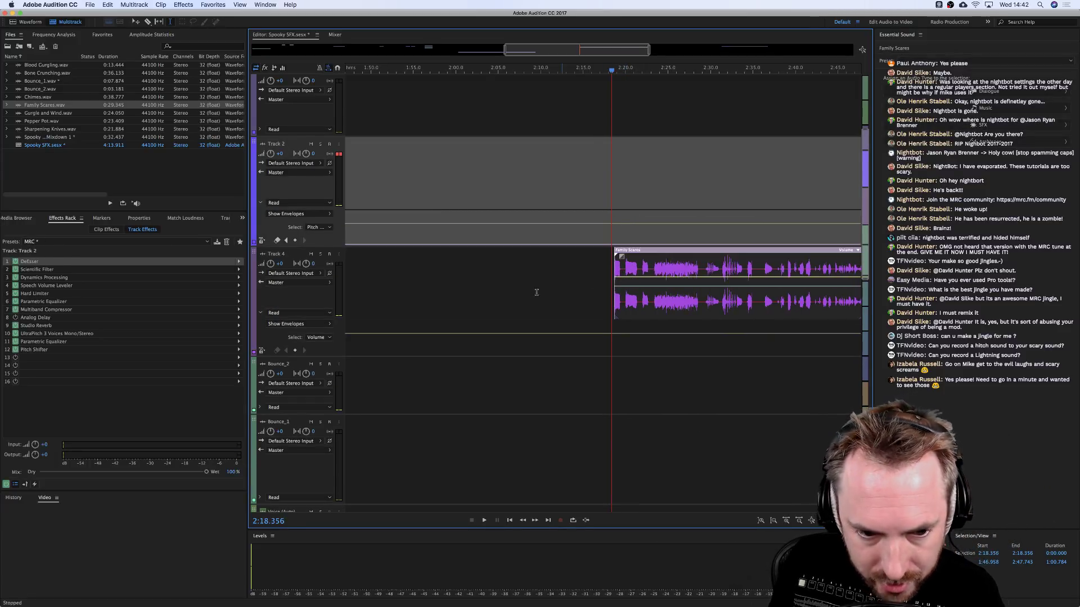
pyautogui.press('space')
pyautogui.press('space')
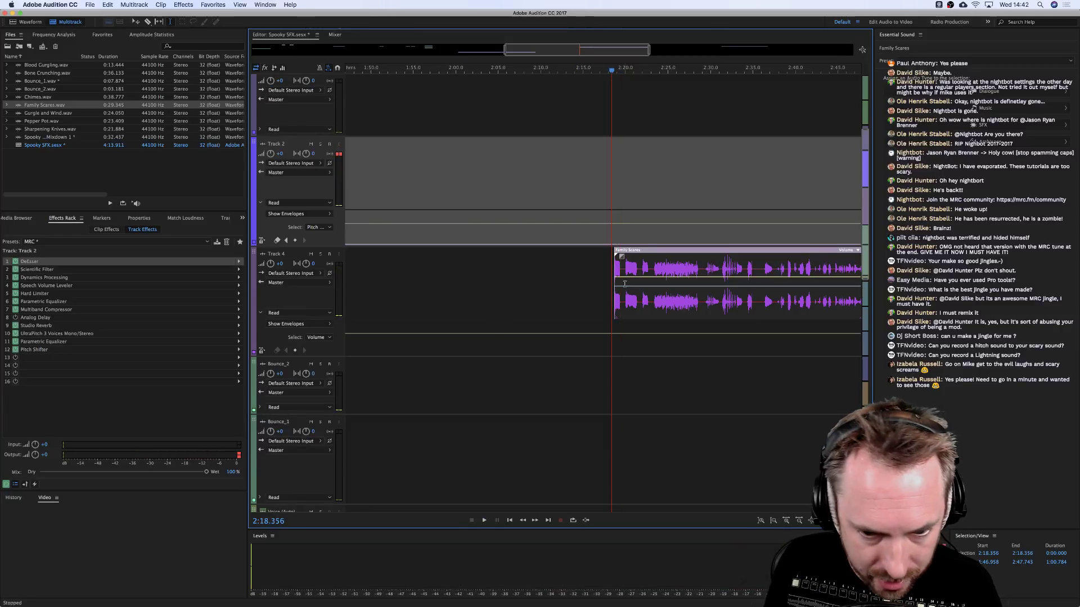
# Add the Distortion effect to Track 4 with the Infinite Distortion preset and preview the Family Scares clip.
pyautogui.click(607, 294)
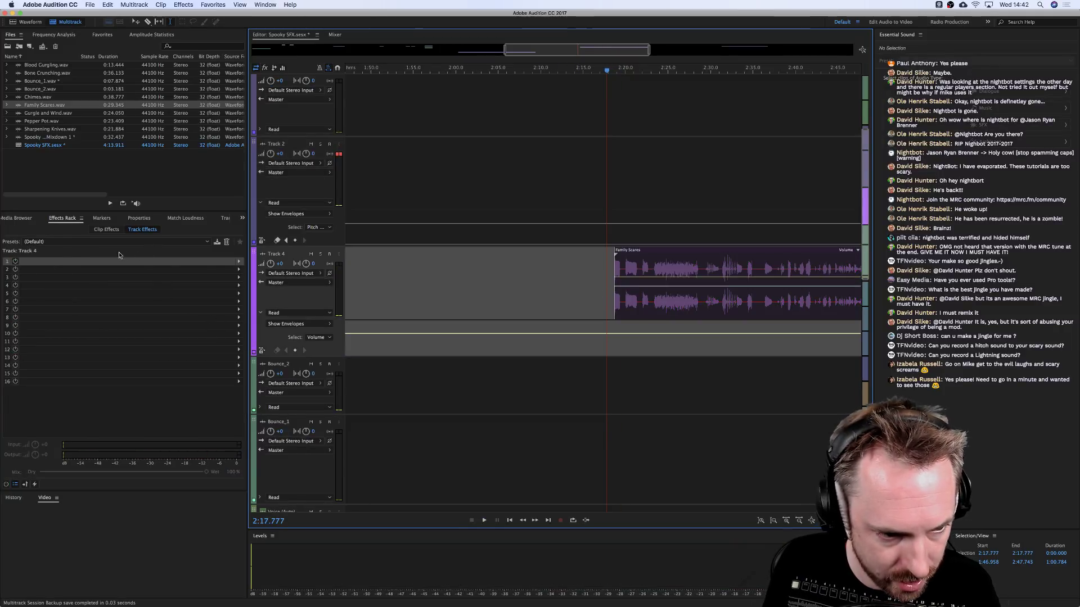
pyautogui.click(238, 261)
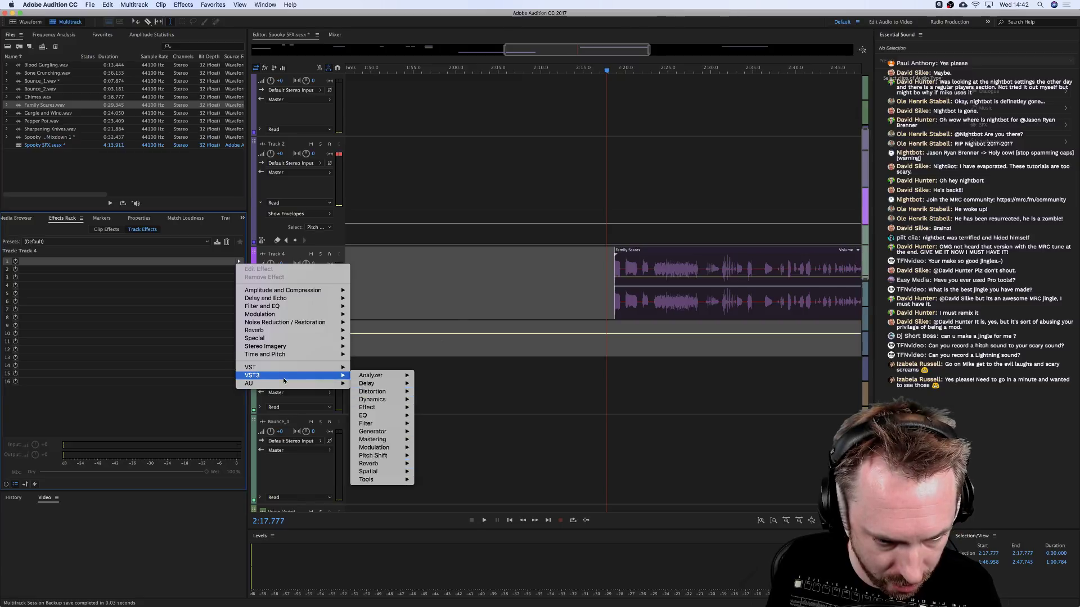
pyautogui.moveTo(315, 338)
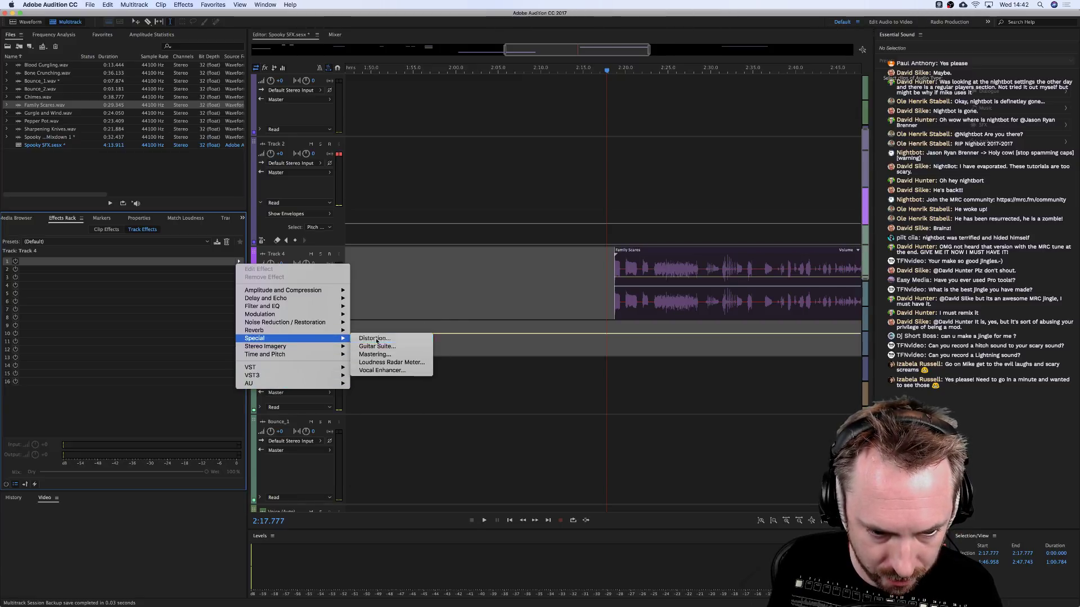
pyautogui.click(374, 338)
pyautogui.click(450, 216)
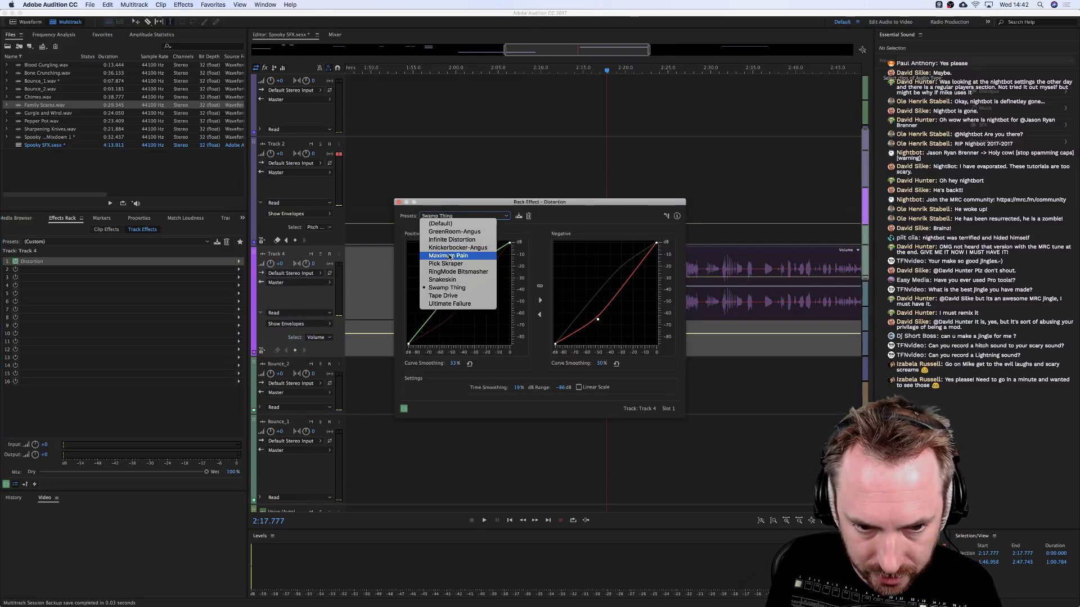
pyautogui.click(451, 240)
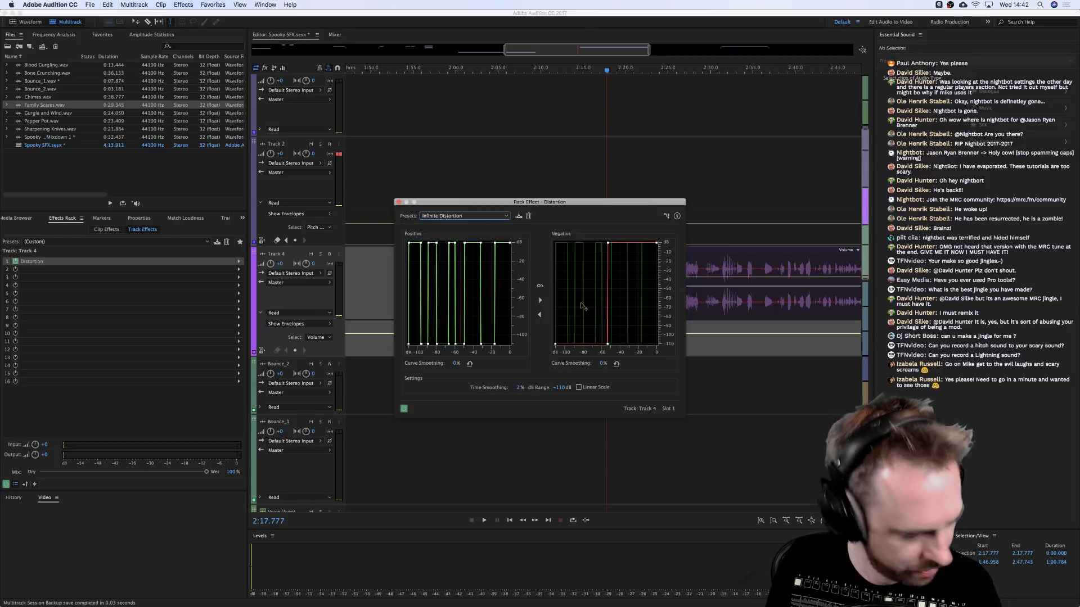
pyautogui.press('space')
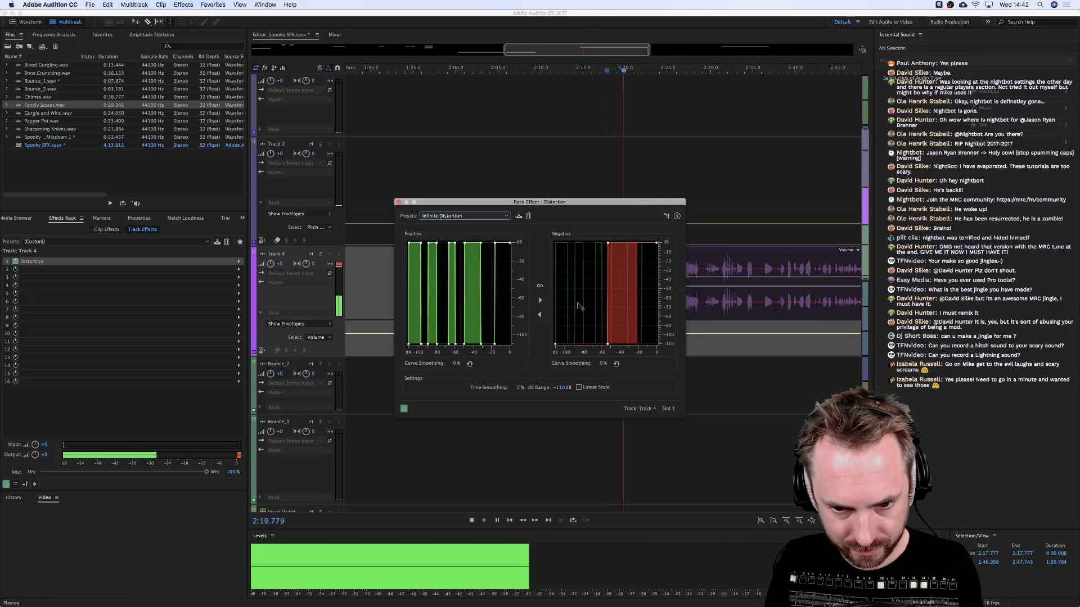
pyautogui.press('space')
pyautogui.press('space')
# Switch the Distortion effect to the Ultimate Failure preset and preview it.
pyautogui.click(464, 216)
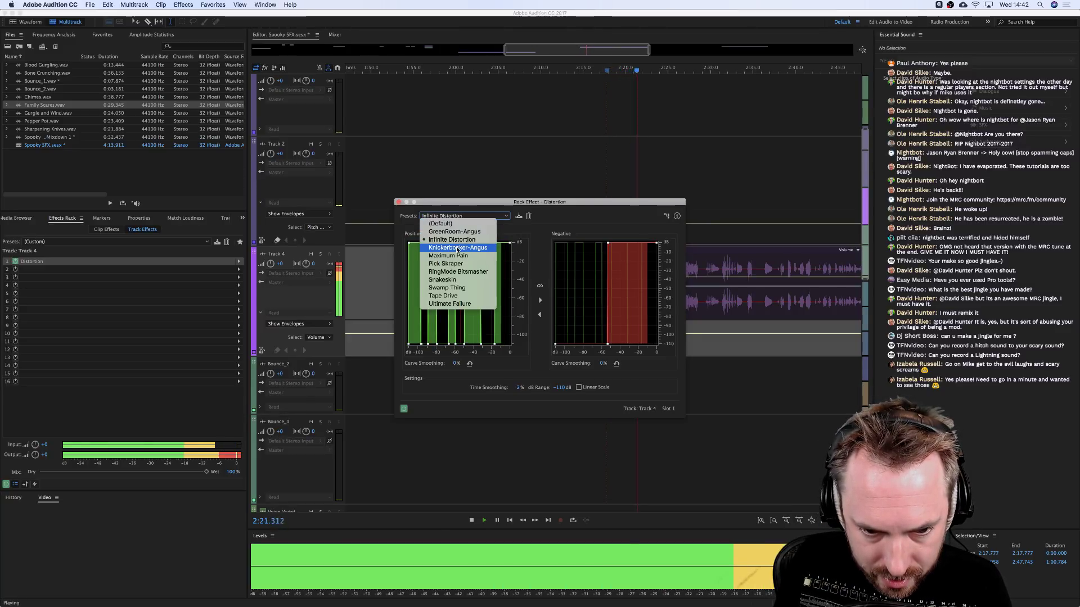
pyautogui.click(465, 304)
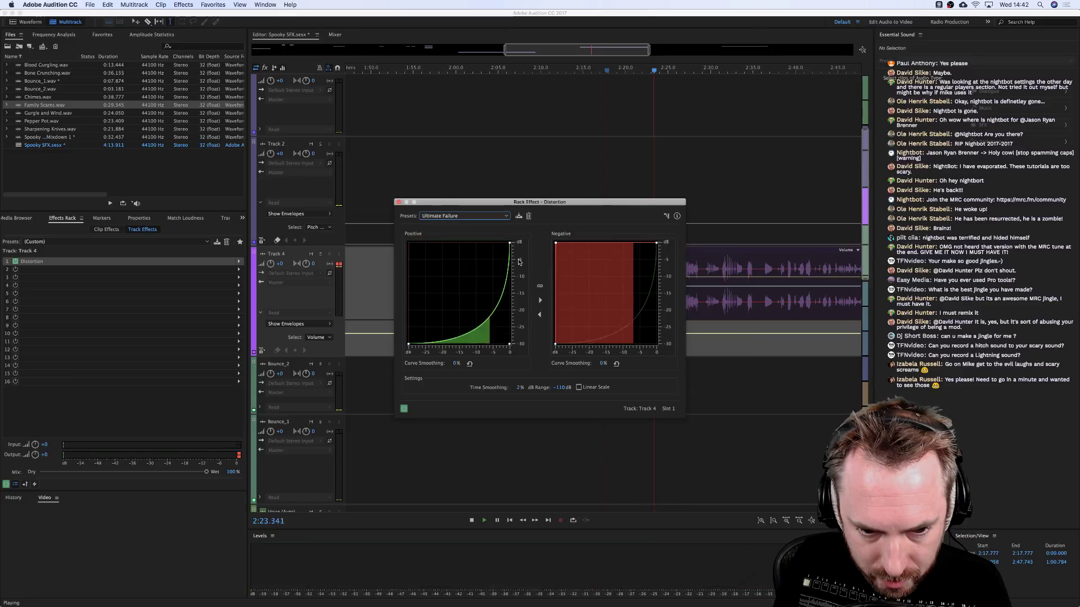
pyautogui.press('space')
pyautogui.press('space')
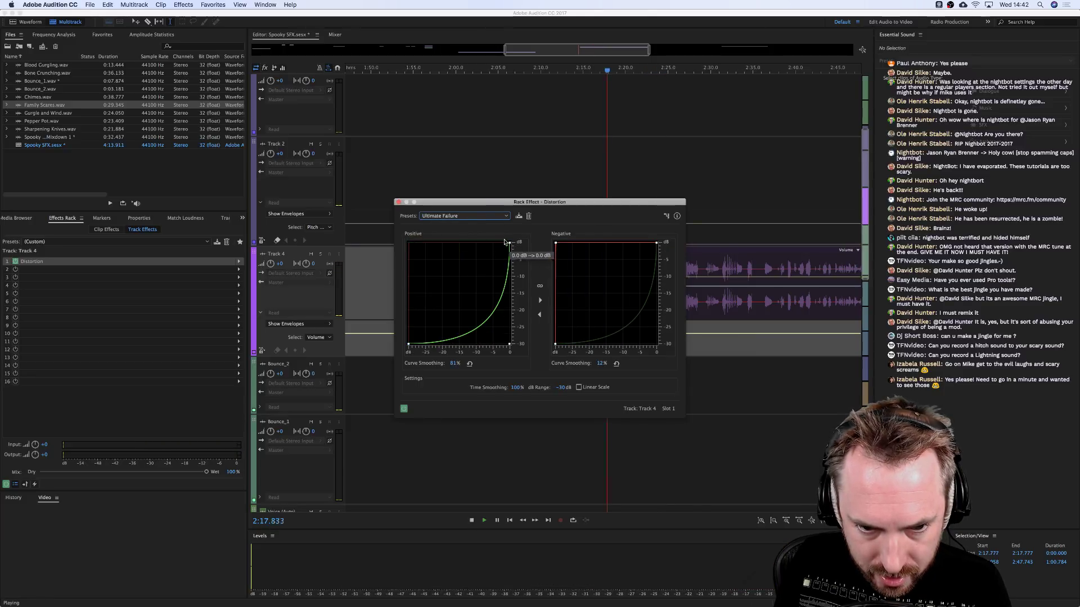
pyautogui.press('space')
# Try the Maximum Pain preset in the Distortion effect and preview it.
pyautogui.click(476, 216)
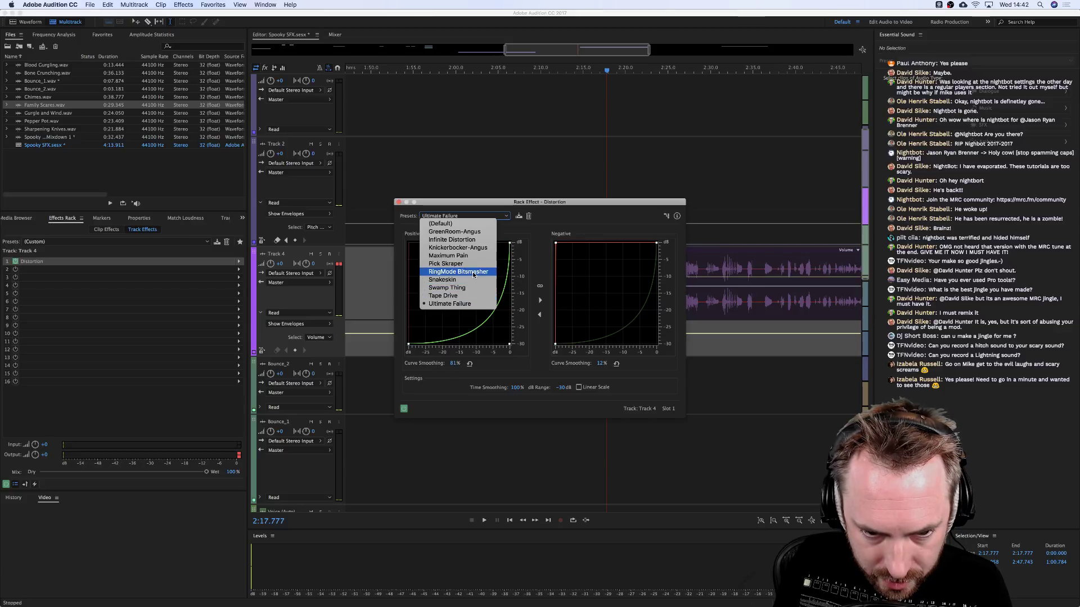
pyautogui.click(449, 256)
pyautogui.press('space')
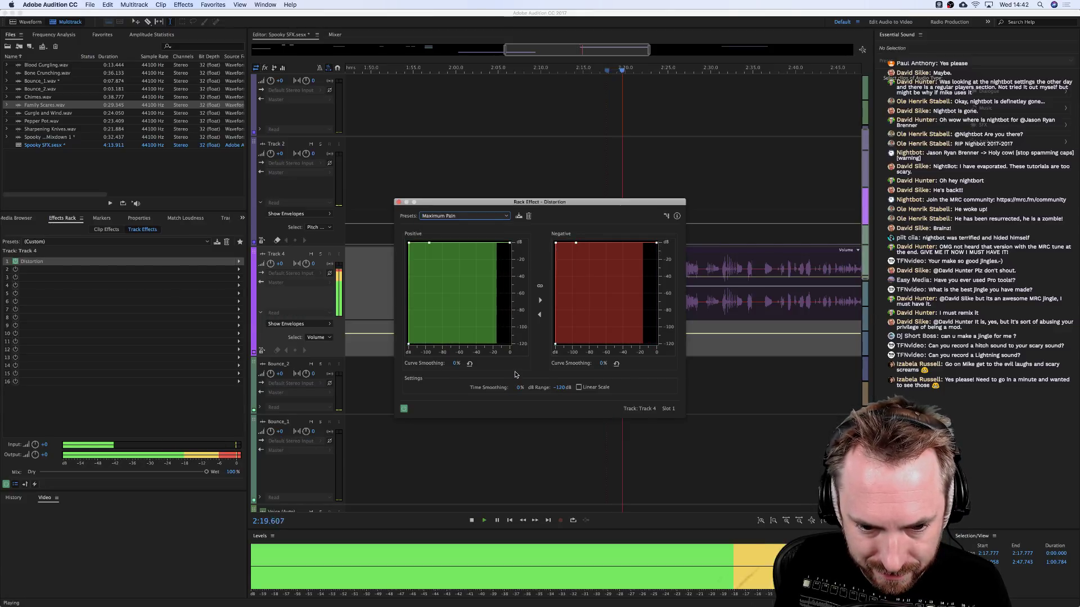
pyautogui.press('space')
# Audition the Infinite Distortion preset again and set the Distortion effect to GreenRoom-Angus.
pyautogui.click(464, 216)
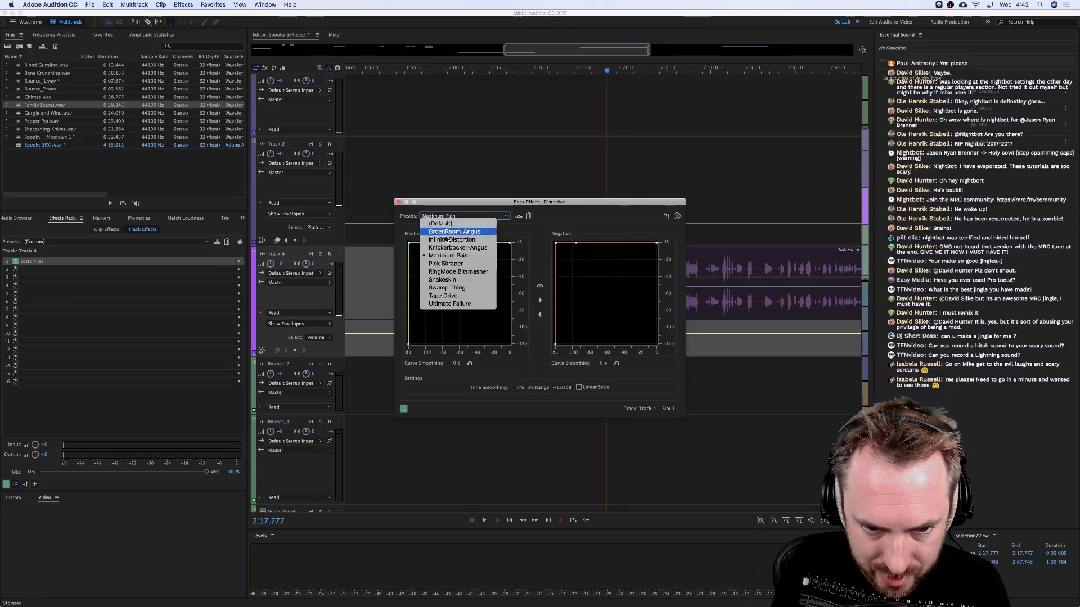
pyautogui.click(450, 240)
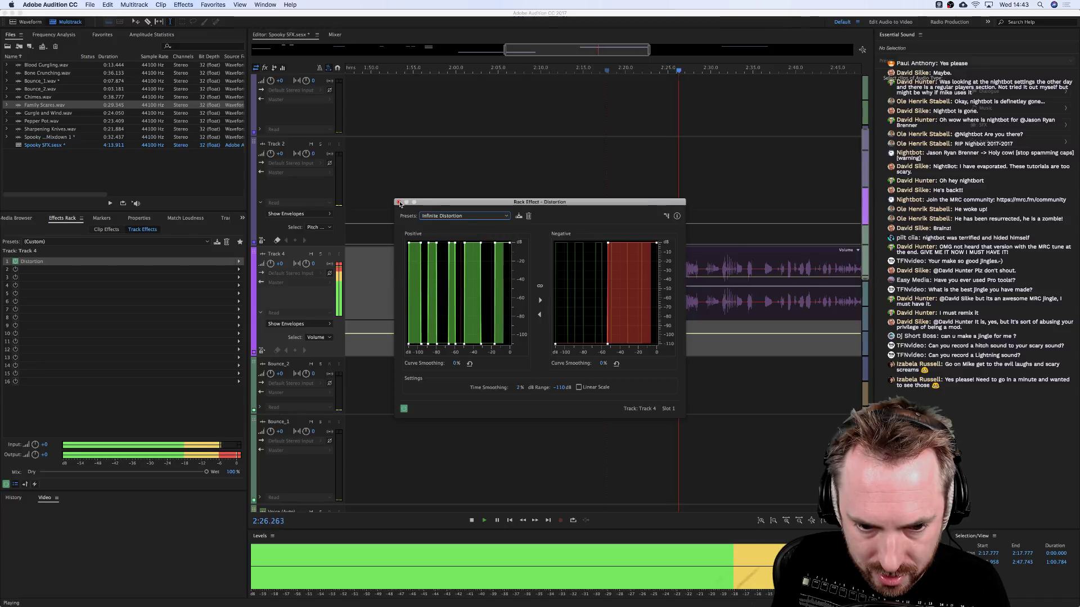
pyautogui.click(456, 216)
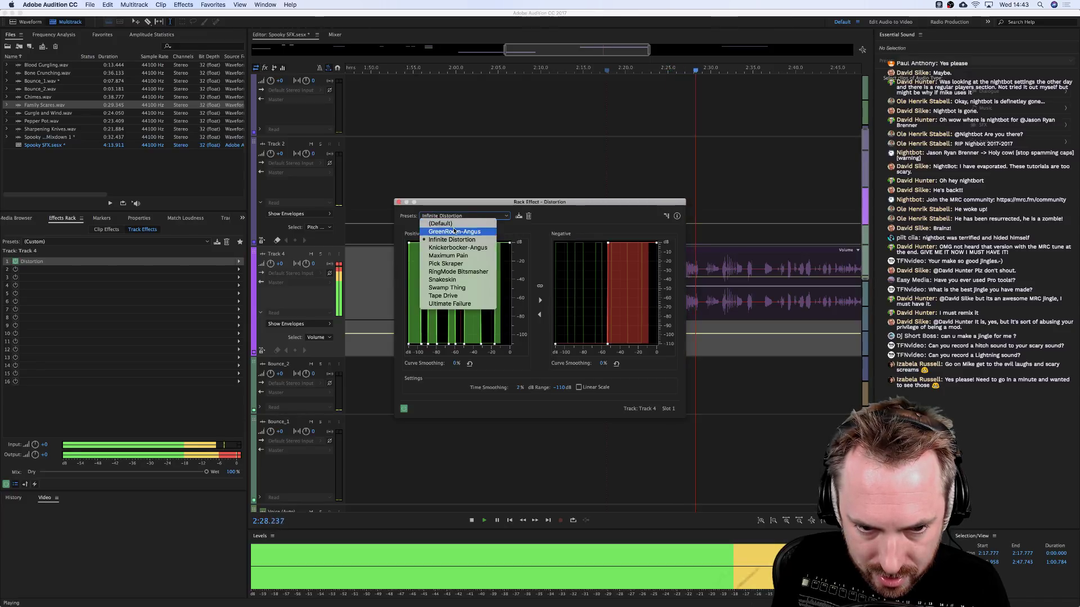
pyautogui.click(456, 232)
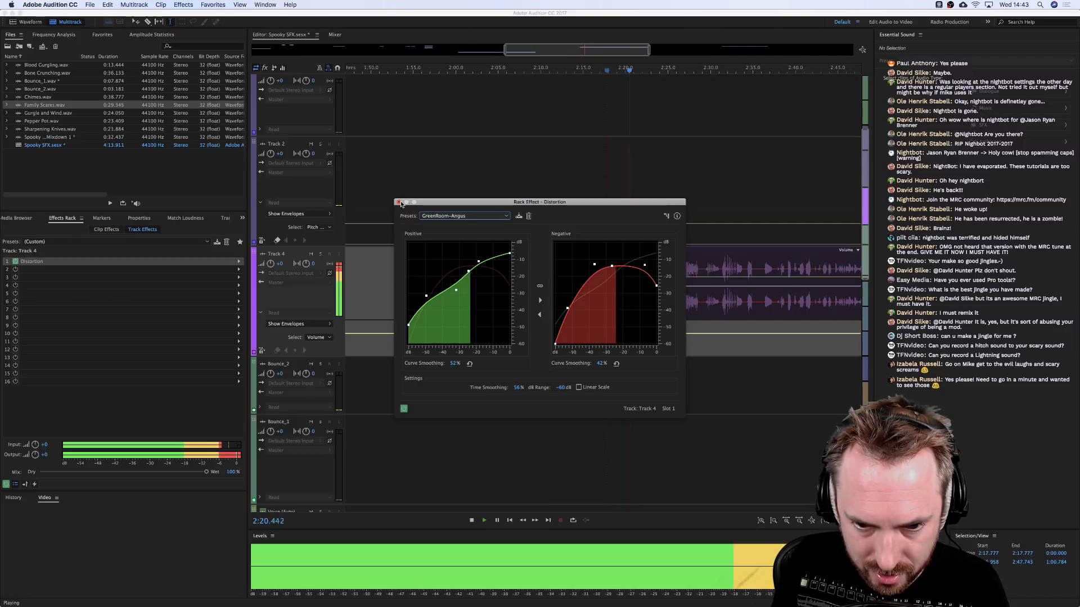
# Try the Swamp Thing and Pick Skraper presets in the Distortion effect while playing the Family Scares clip.
pyautogui.press('space')
pyautogui.click(442, 217)
pyautogui.click(452, 288)
pyautogui.press('space')
pyautogui.click(454, 217)
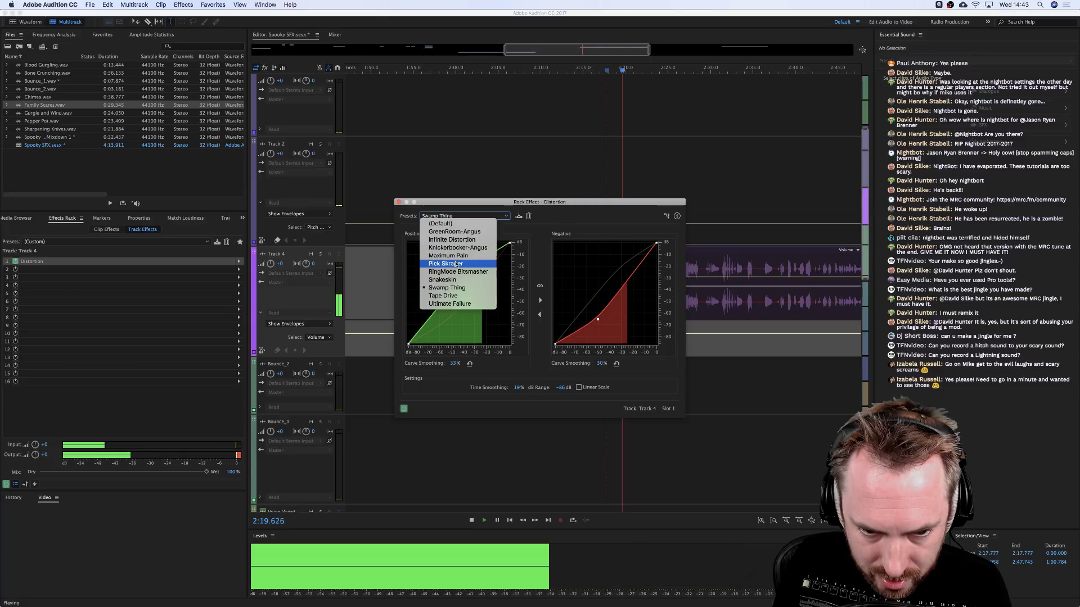
pyautogui.click(455, 256)
# Preview the Maximum Pain preset and settle on Infinite Distortion for Track 4's Distortion effect.
pyautogui.click(453, 217)
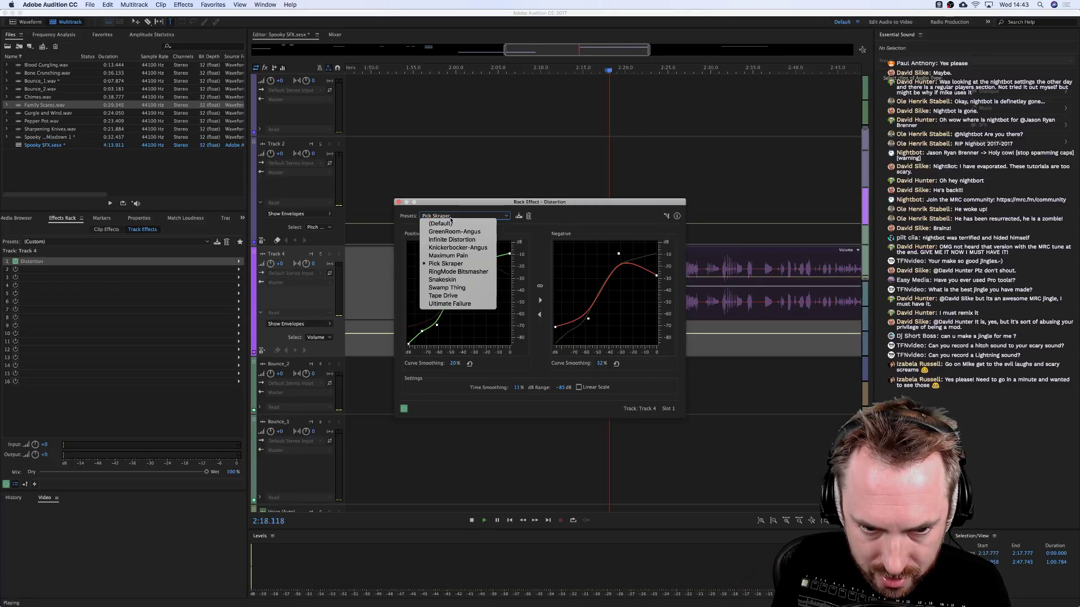
pyautogui.click(451, 257)
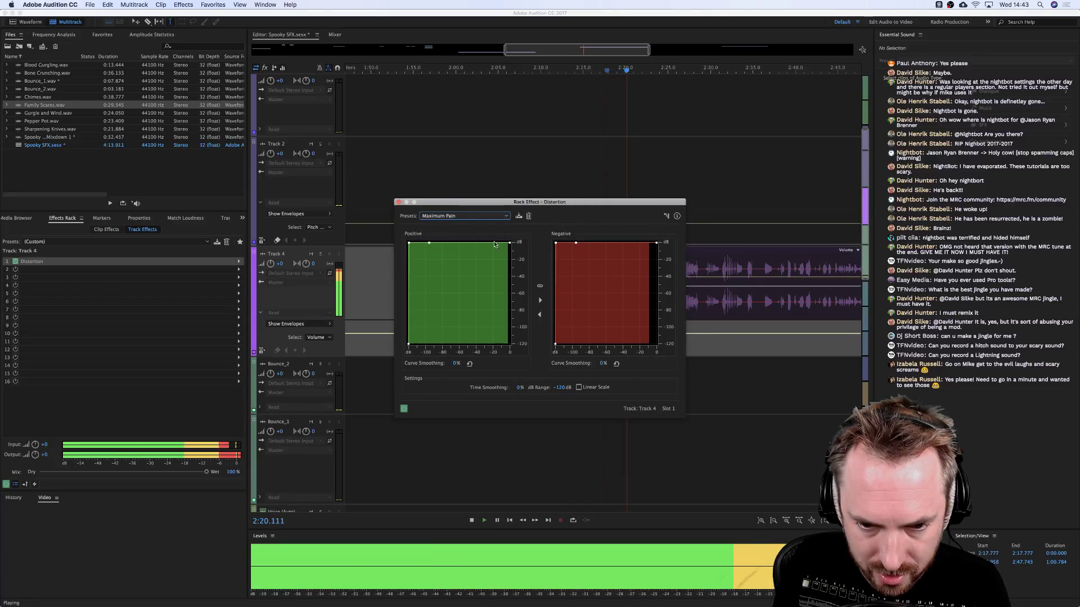
pyautogui.press('space')
pyautogui.press('space')
pyautogui.click(444, 216)
pyautogui.click(444, 239)
pyautogui.click(400, 202)
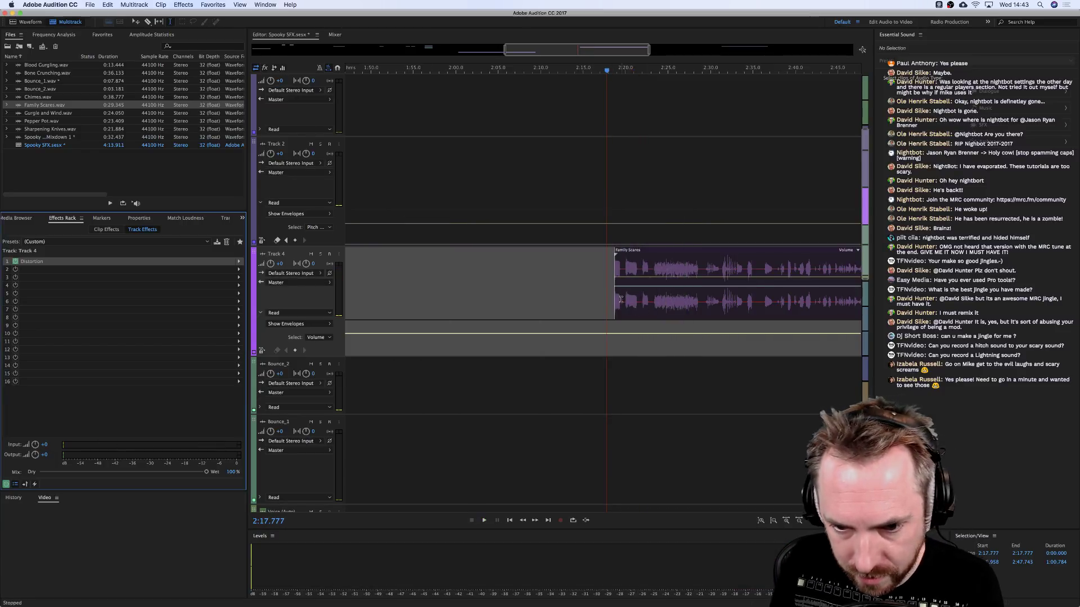
# Split the Family Scares clip on Track 4 into separate clips, one for each scare sound near its start.
pyautogui.click(621, 299)
pyautogui.moveTo(638, 303); pyautogui.dragTo(704, 308)
pyautogui.press('super+k')
pyautogui.press('super+k')
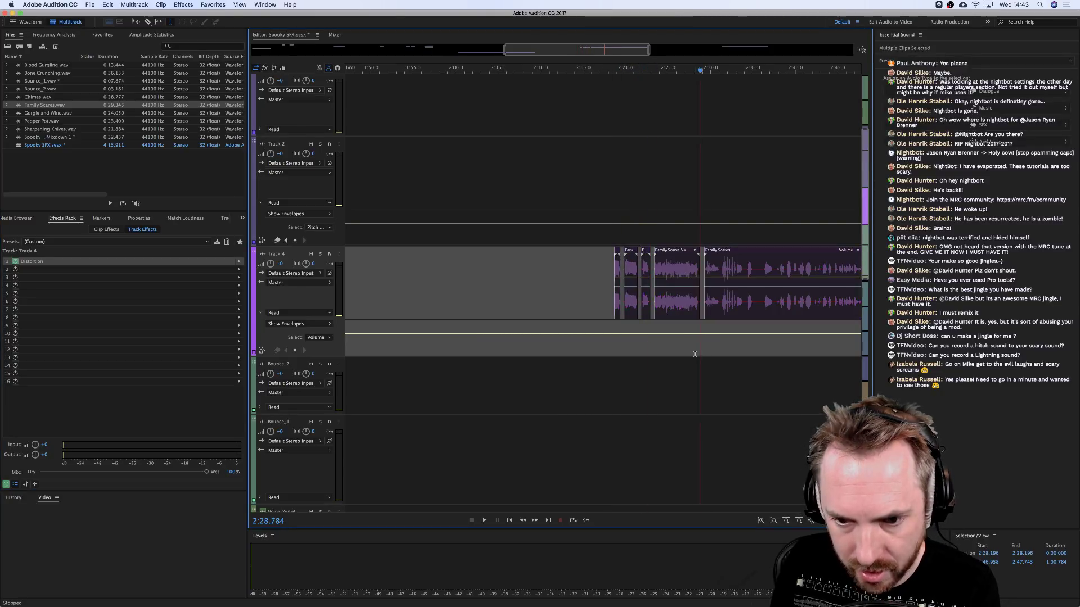
# Move the long Family Scares piece from Track 4 up to Track 3 and shift the remaining Track 4 audio further along the timeline.
pyautogui.moveTo(675, 250); pyautogui.dragTo(678, 76)
pyautogui.click(687, 170)
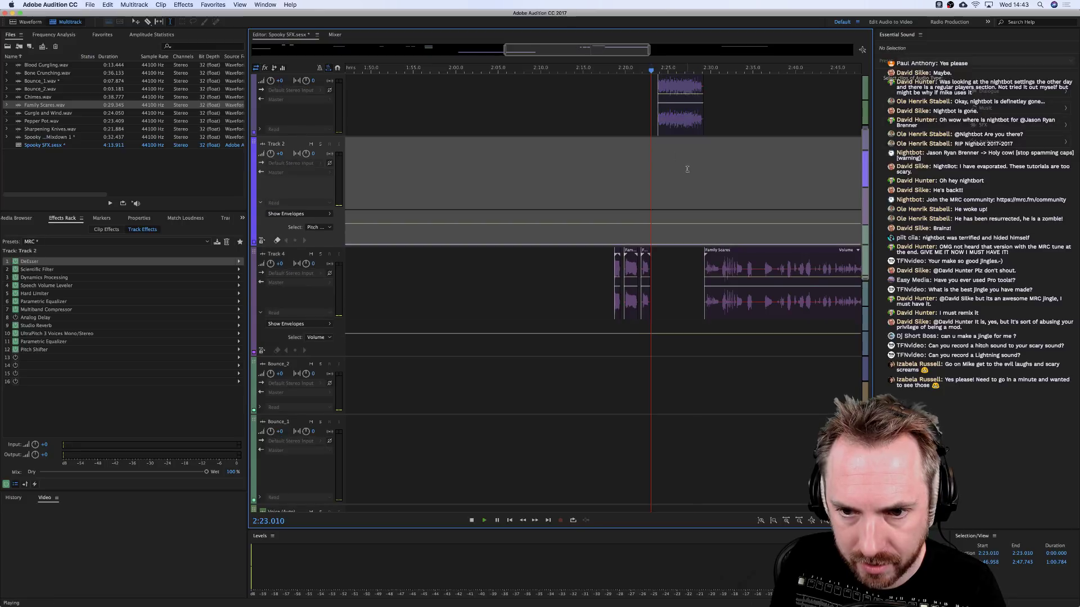
pyautogui.scroll(2, 687, 169)
pyautogui.hscroll(2, 703, 253)
pyautogui.click(717, 332)
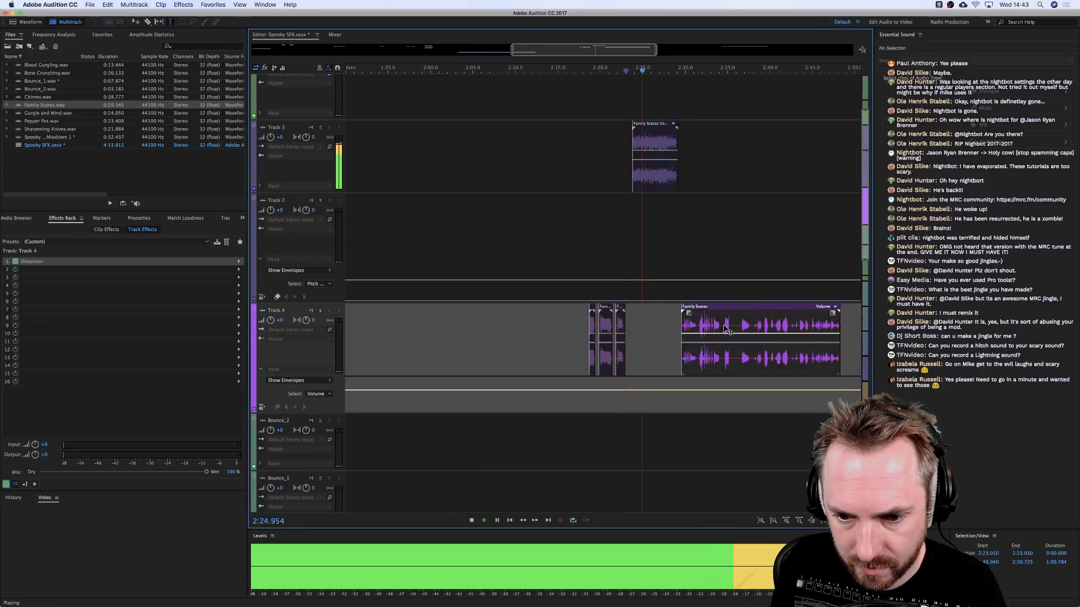
pyautogui.moveTo(718, 332); pyautogui.dragTo(785, 314)
pyautogui.scroll(3, 672, 67)
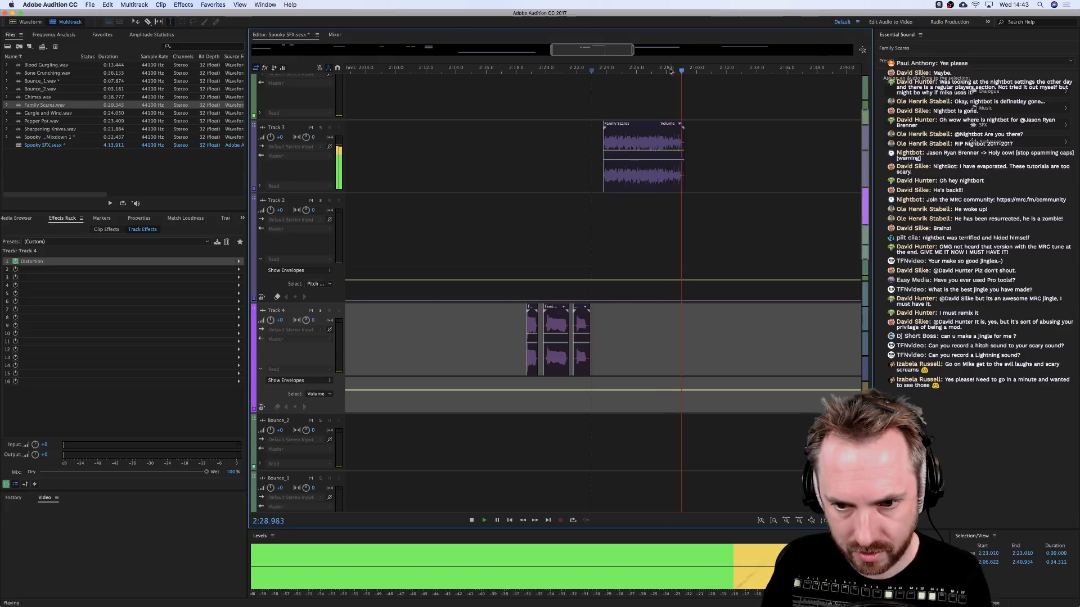
pyautogui.press('space')
# Copy the long Family Scares clip from Track 3 to Track 2 in alignment and preview the two layers together.
pyautogui.moveTo(645, 130); pyautogui.dragTo(701, 221)
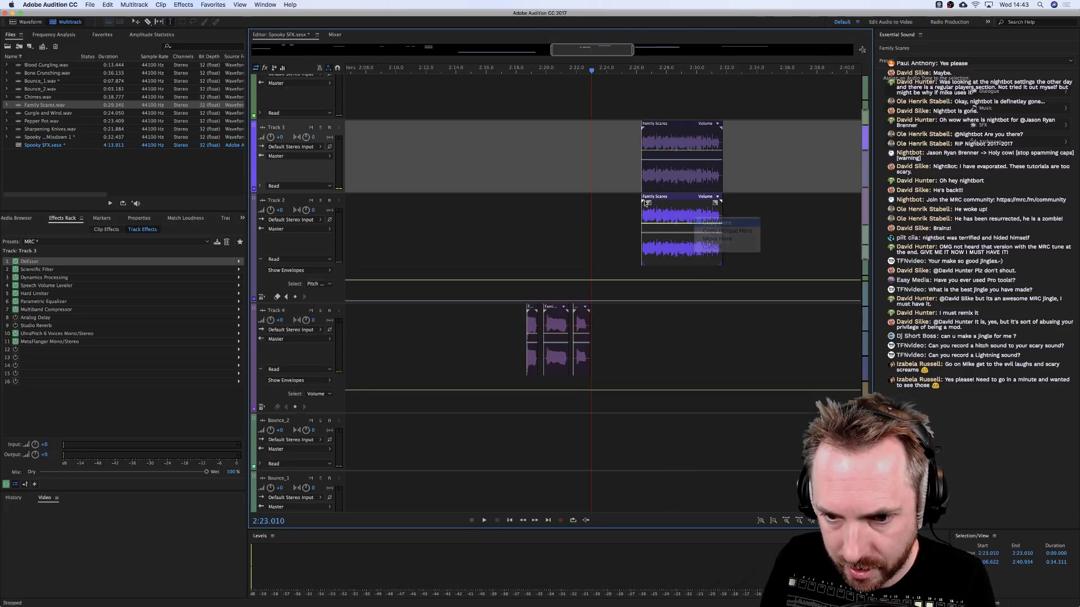
pyautogui.click(715, 223)
pyautogui.click(639, 183)
pyautogui.press('space')
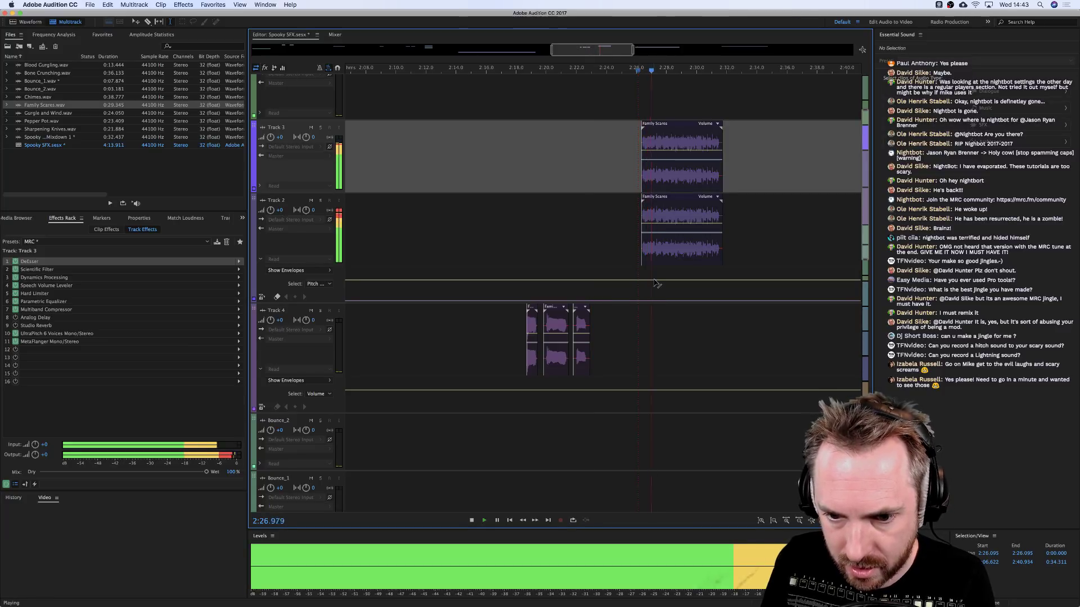
pyautogui.press('space')
# Shape Track 2's pitch envelope with keyframes so it jumps up at the long clip's start and falls towards its end, and preview it.
pyautogui.click(642, 302)
pyautogui.moveTo(645, 305); pyautogui.dragTo(644, 277)
pyautogui.moveTo(719, 276); pyautogui.dragTo(719, 292)
pyautogui.press('space')
pyautogui.moveTo(643, 275); pyautogui.dragTo(640, 287)
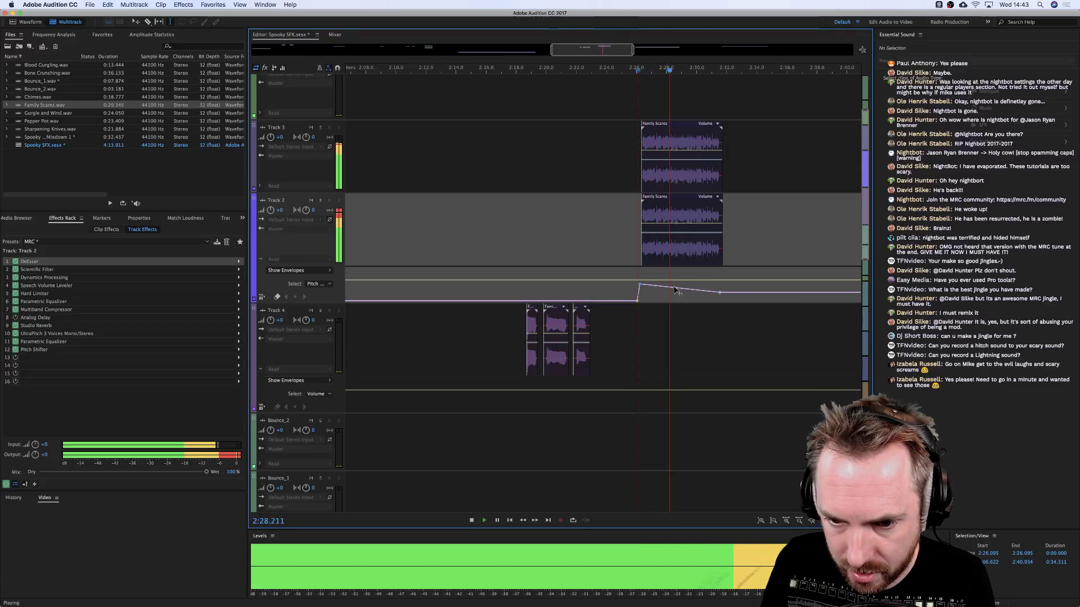
pyautogui.moveTo(720, 294); pyautogui.dragTo(717, 296)
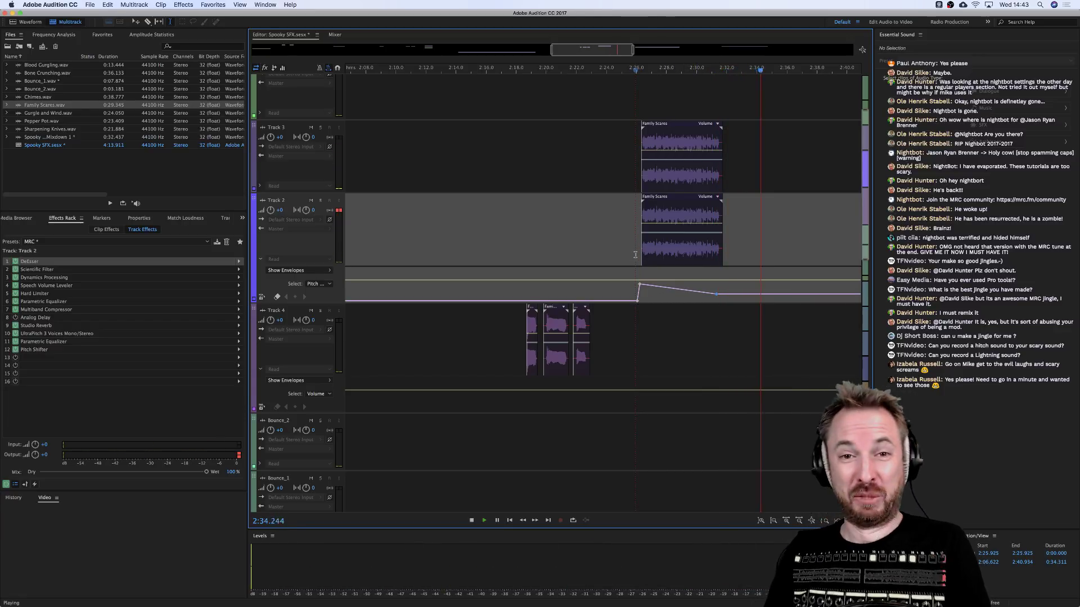
pyautogui.press('space')
pyautogui.press('space')
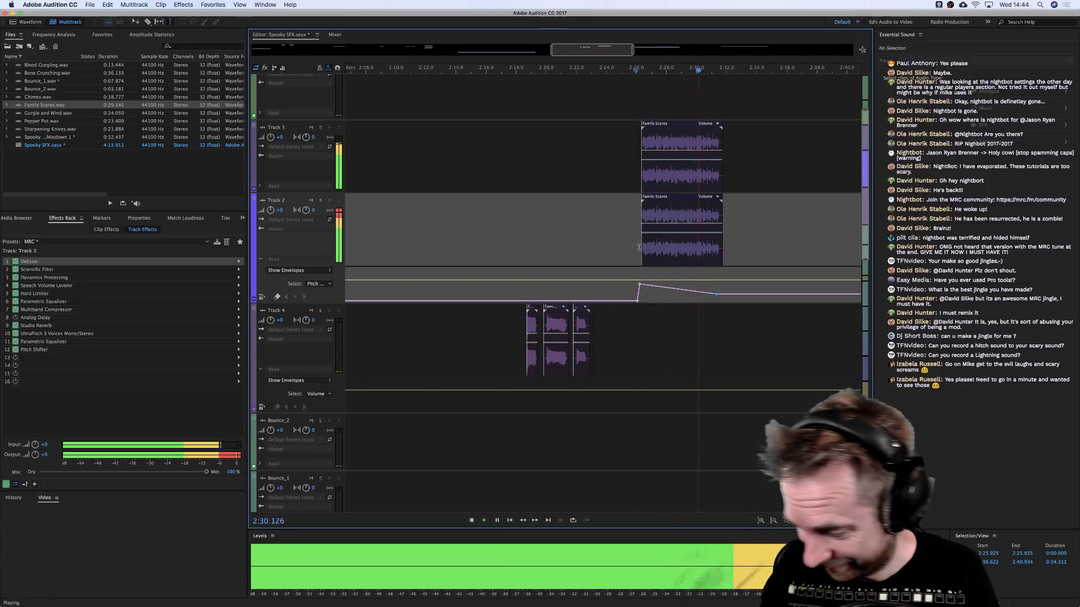
pyautogui.press('space')
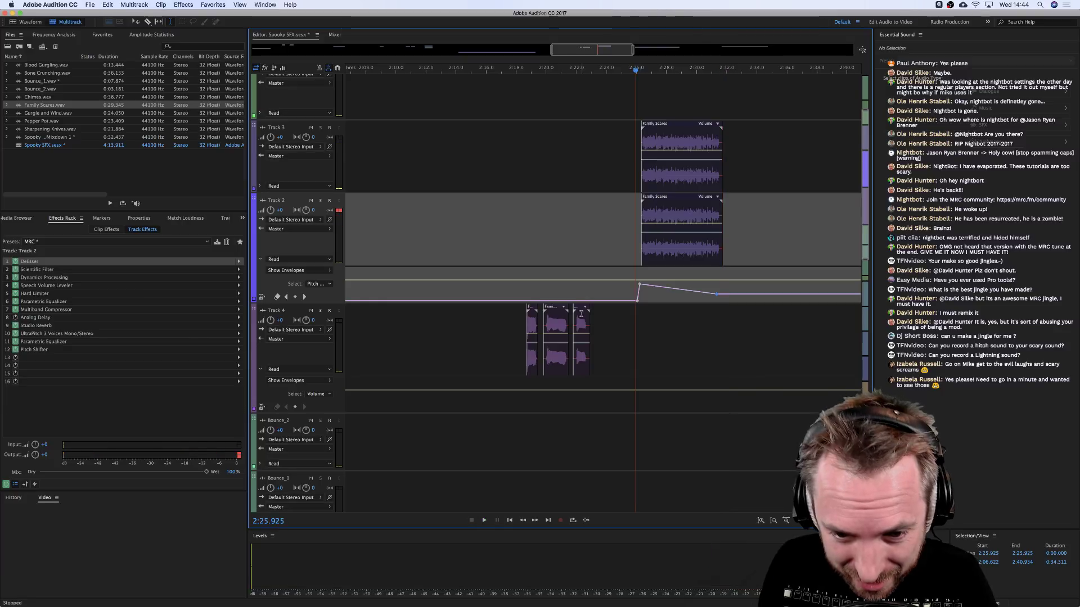
# Copy the third short Family Scares clip from Track 4 to Tracks 3 and 2 in alignment and preview the layers.
pyautogui.moveTo(582, 319); pyautogui.dragTo(588, 170)
pyautogui.click(598, 176)
pyautogui.moveTo(589, 126); pyautogui.dragTo(588, 206)
pyautogui.click(596, 217)
pyautogui.press('space')
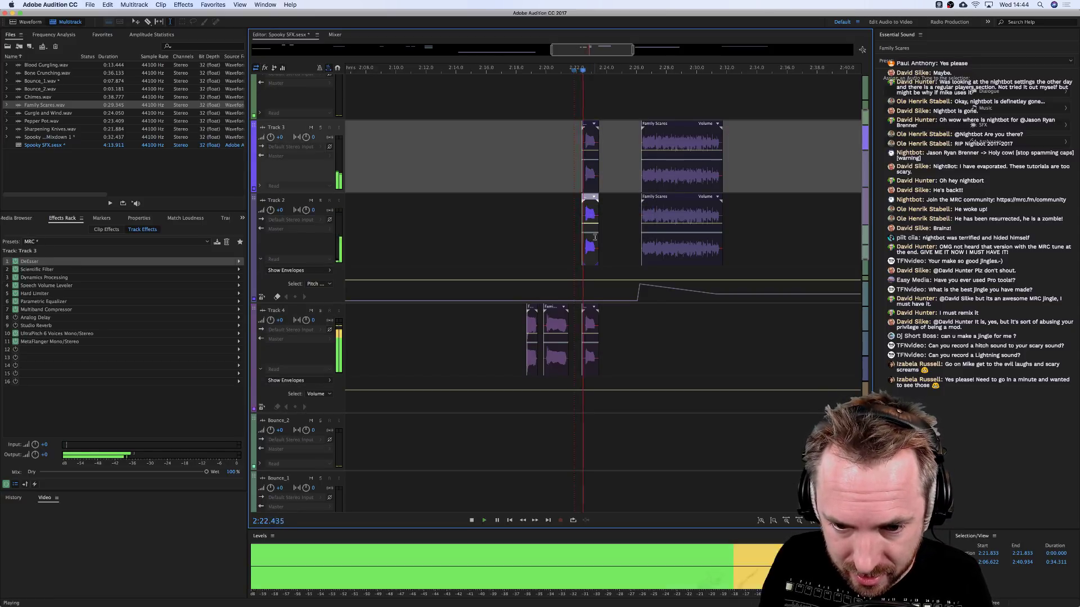
pyautogui.press('space')
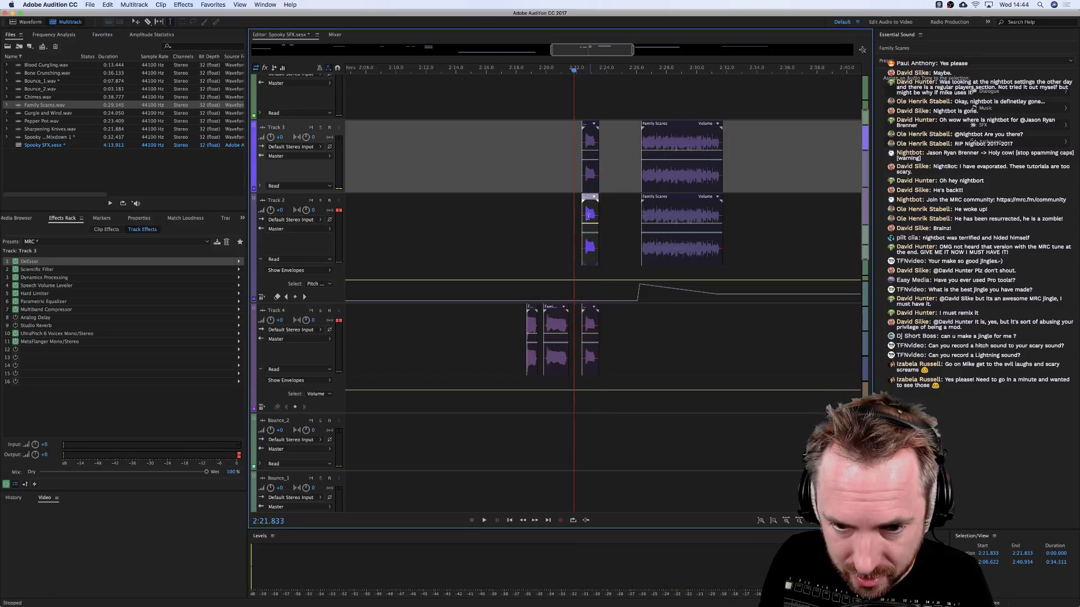
# Pan the short clip on Track 2 right and the one on Track 3 fully left, and preview the result.
pyautogui.click(590, 209)
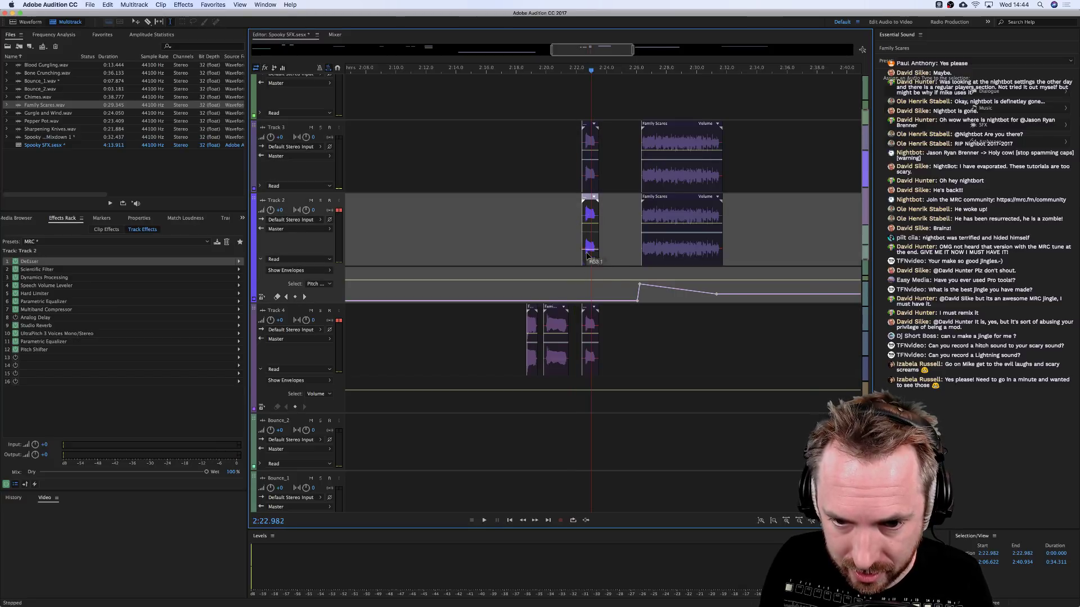
pyautogui.click(586, 163)
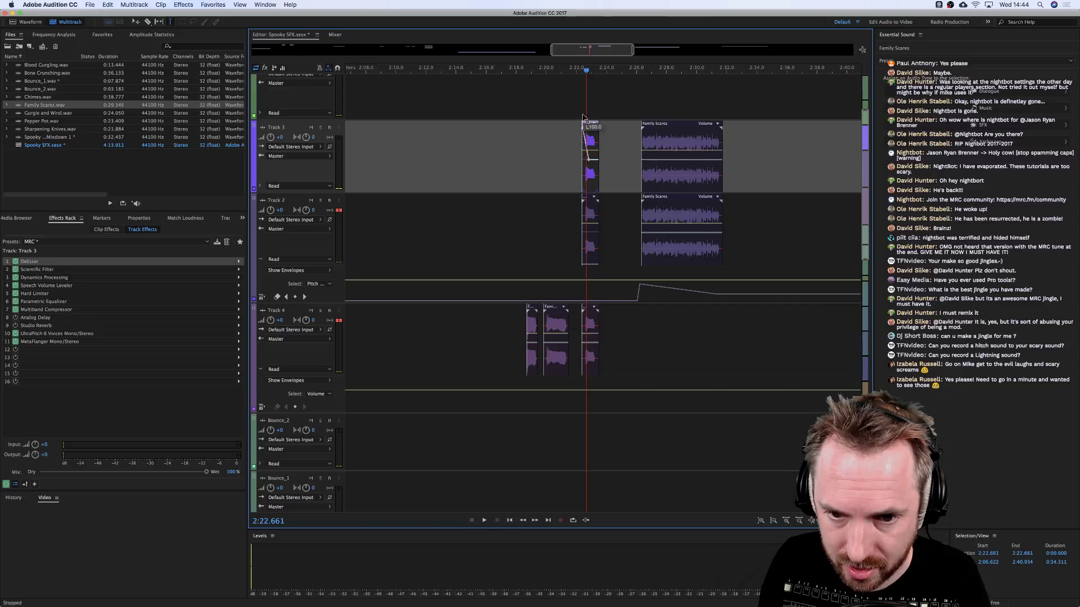
pyautogui.click(564, 157)
pyautogui.press('space')
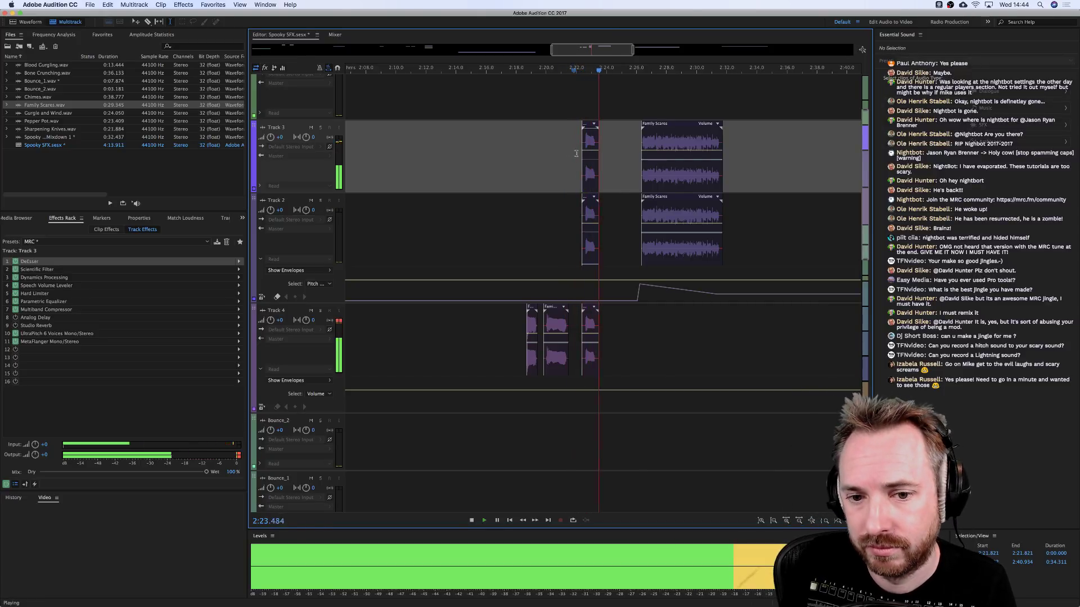
pyautogui.press('space')
# Lower the volume envelope of the third short clip on Track 4 and preview the layered sound.
pyautogui.click(588, 322)
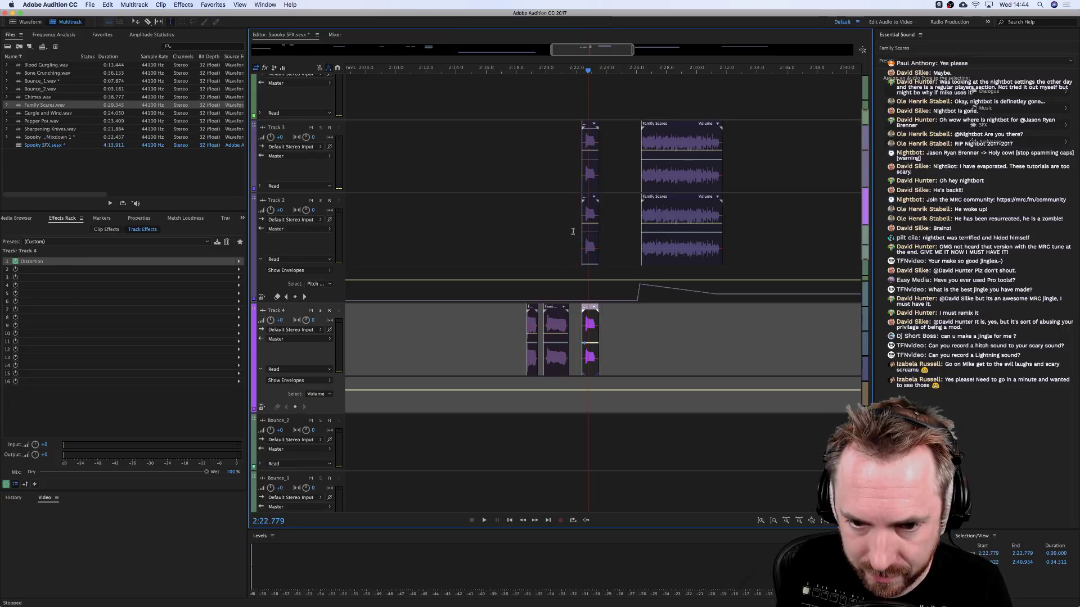
pyautogui.click(577, 231)
pyautogui.press('space')
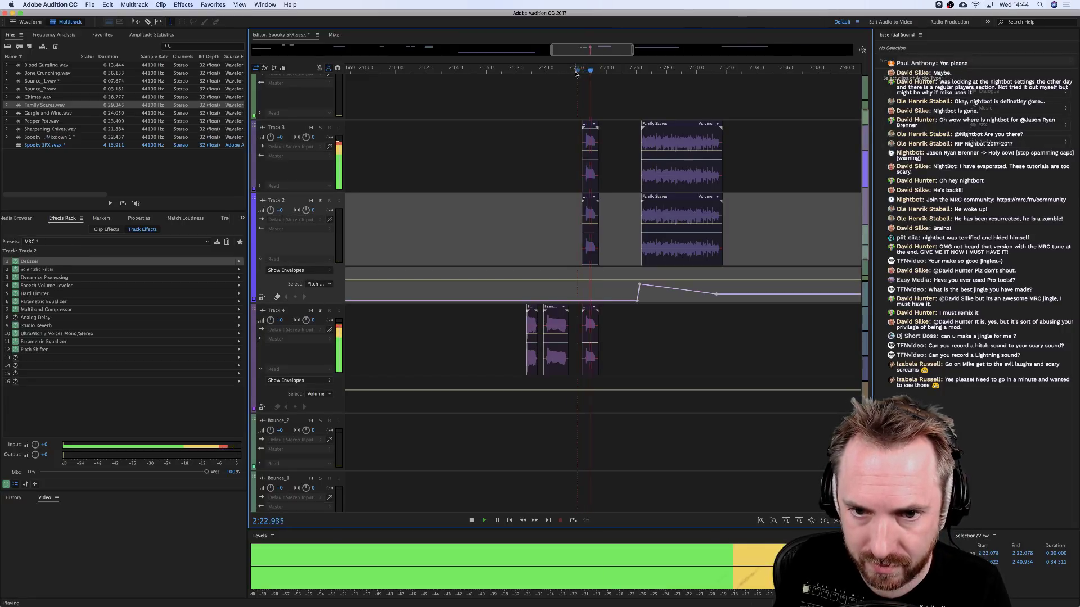
pyautogui.press('space')
# Copy the third short Family Scares clip from Track 4 to the Bounce_2 track in alignment and preview it.
pyautogui.scroll(3, 575, 73)
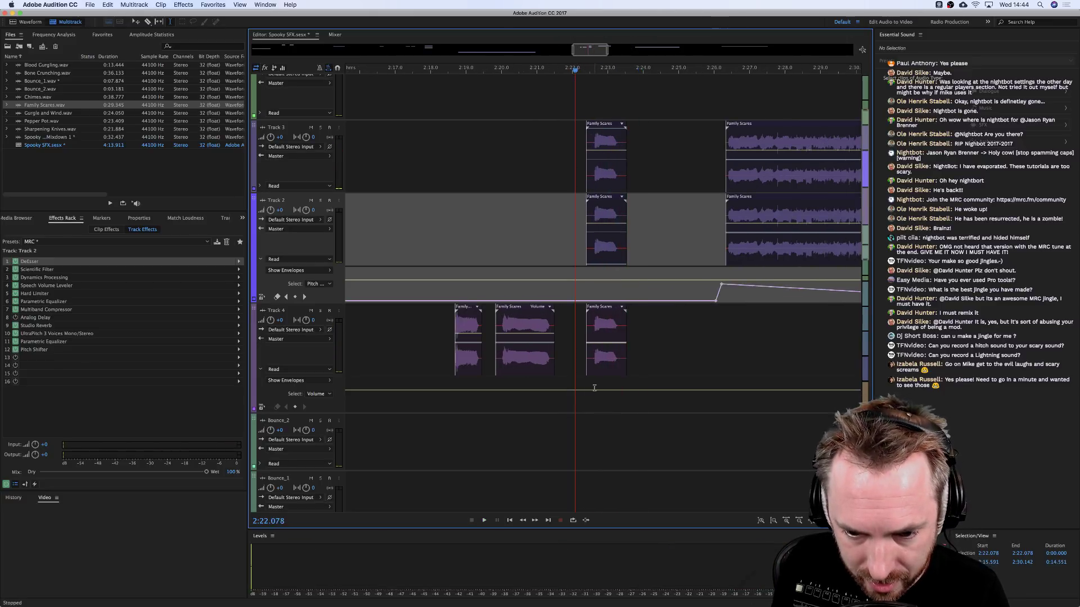
pyautogui.scroll(-1, 595, 388)
pyautogui.hscroll(3, 594, 383)
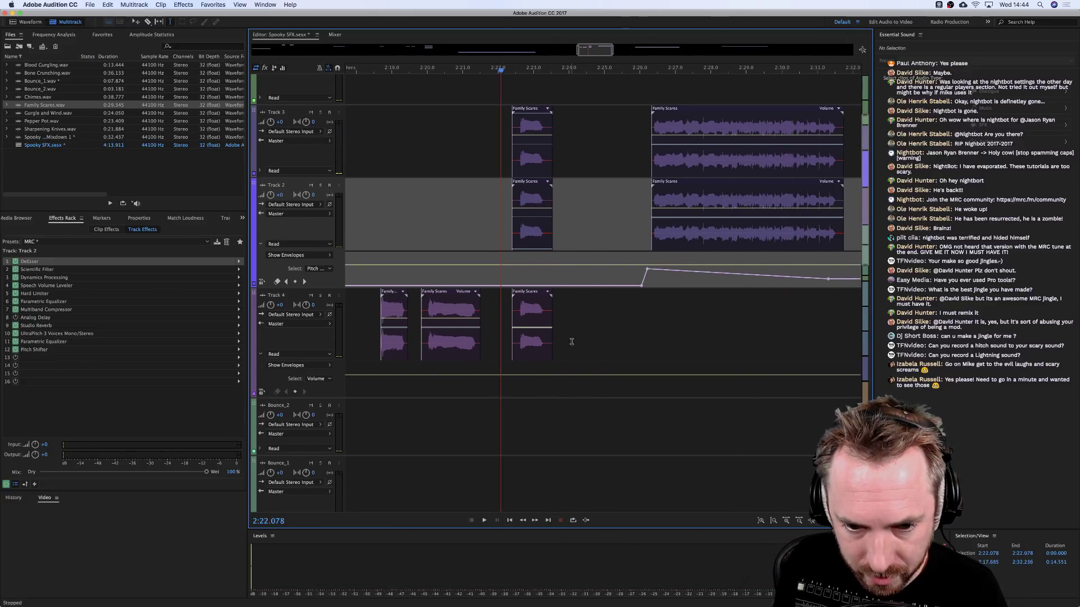
pyautogui.click(568, 330)
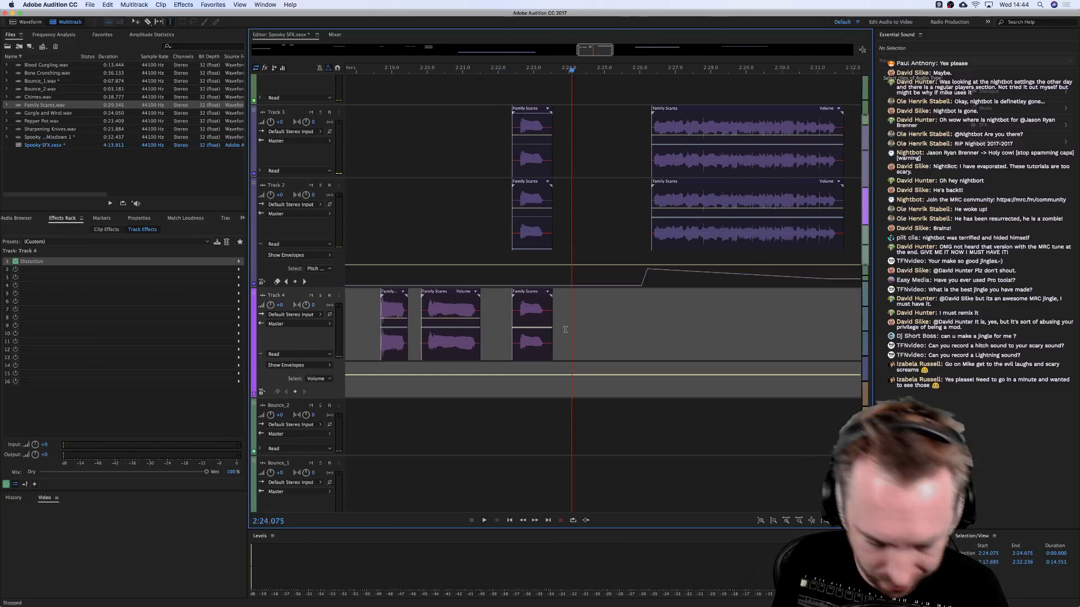
pyautogui.click(494, 441)
pyautogui.moveTo(529, 299); pyautogui.dragTo(537, 433)
pyautogui.click(540, 438)
pyautogui.press('space')
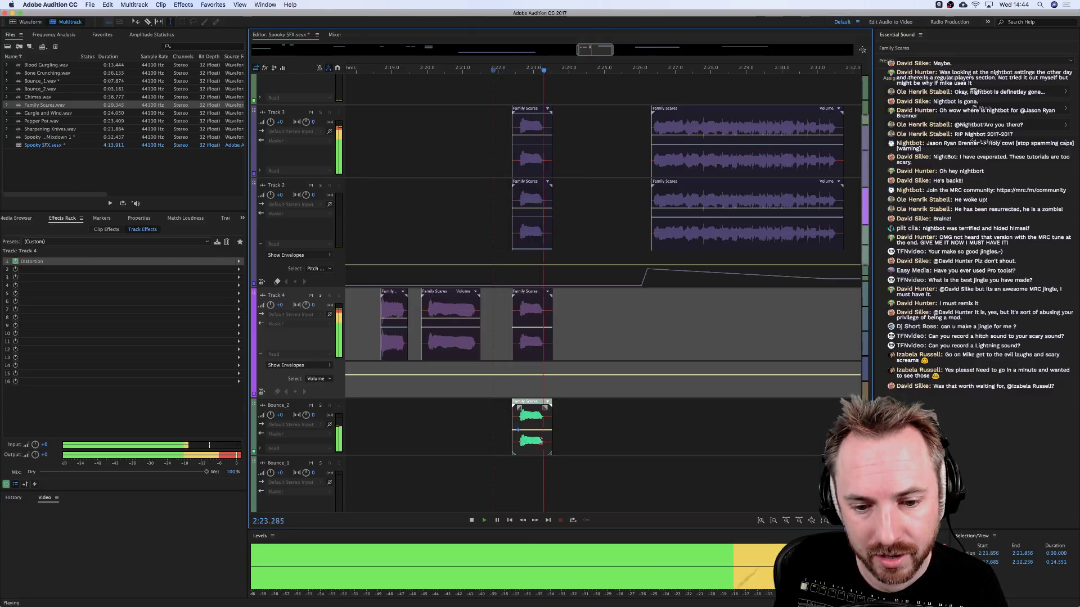
# Copy the long Family Scares clip from Track 2 to the Bounce_2 track in alignment and play the layers.
pyautogui.click(650, 236)
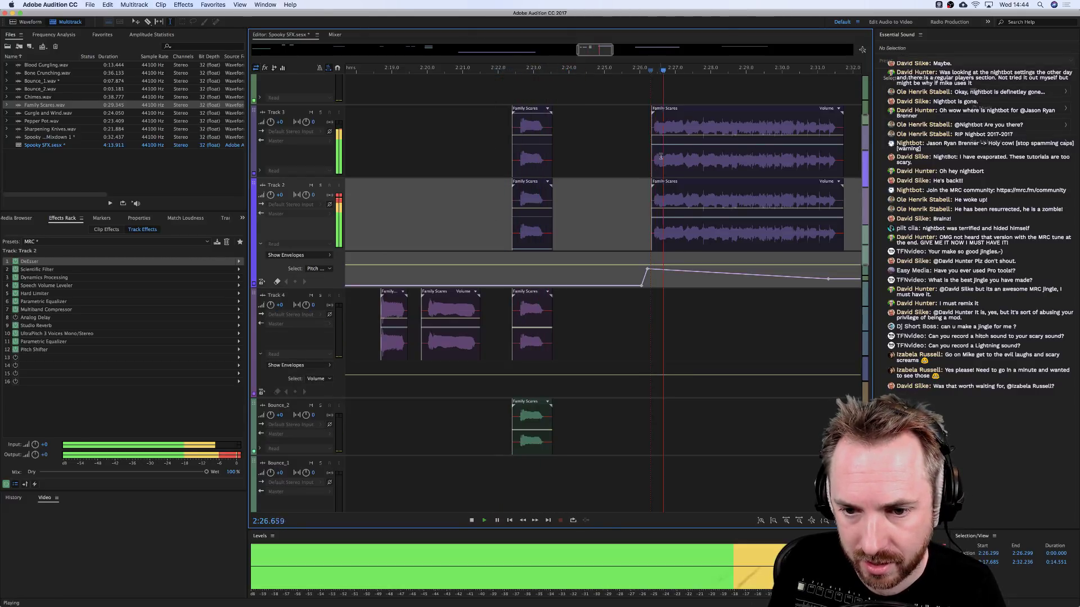
pyautogui.press('space')
pyautogui.moveTo(684, 188); pyautogui.dragTo(696, 444)
pyautogui.click(696, 443)
pyautogui.press('space')
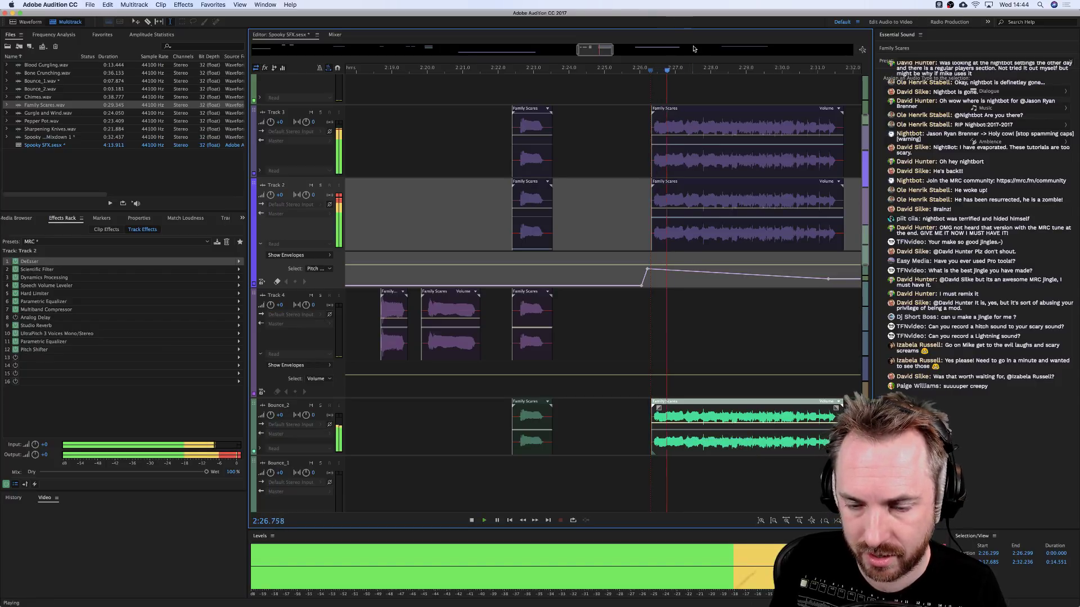
# Move the first two short clips on Track 4 earlier in the timeline and space them further apart.
pyautogui.scroll(-5, 697, 61)
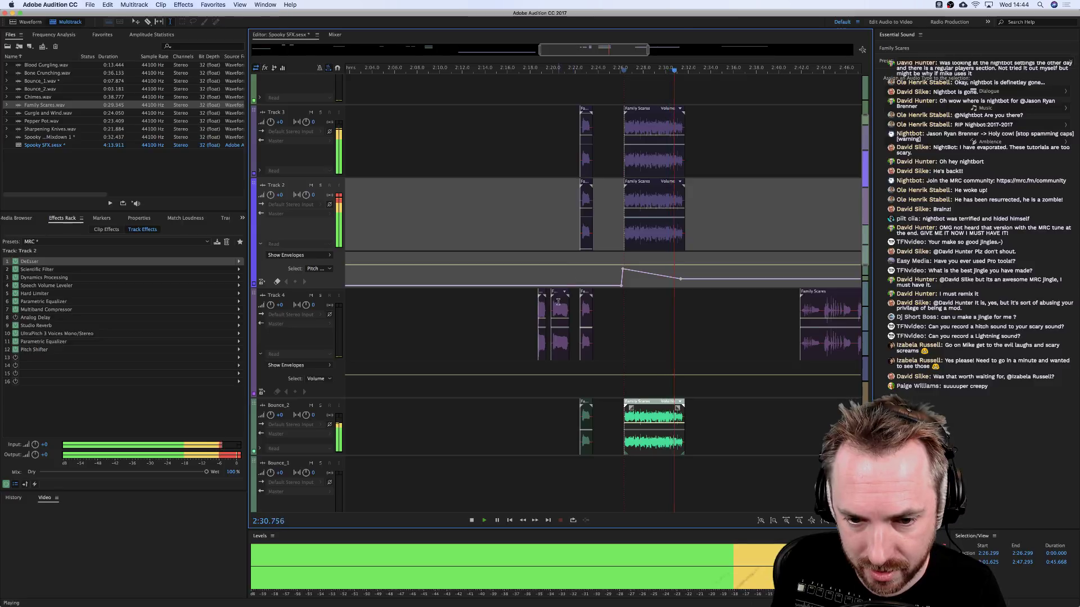
pyautogui.moveTo(544, 309)
pyautogui.mouseDown()
pyautogui.moveTo(499, 308)
pyautogui.moveTo(526, 308)
pyautogui.mouseUp()
pyautogui.press('space')
pyautogui.click(518, 276)
pyautogui.press('space')
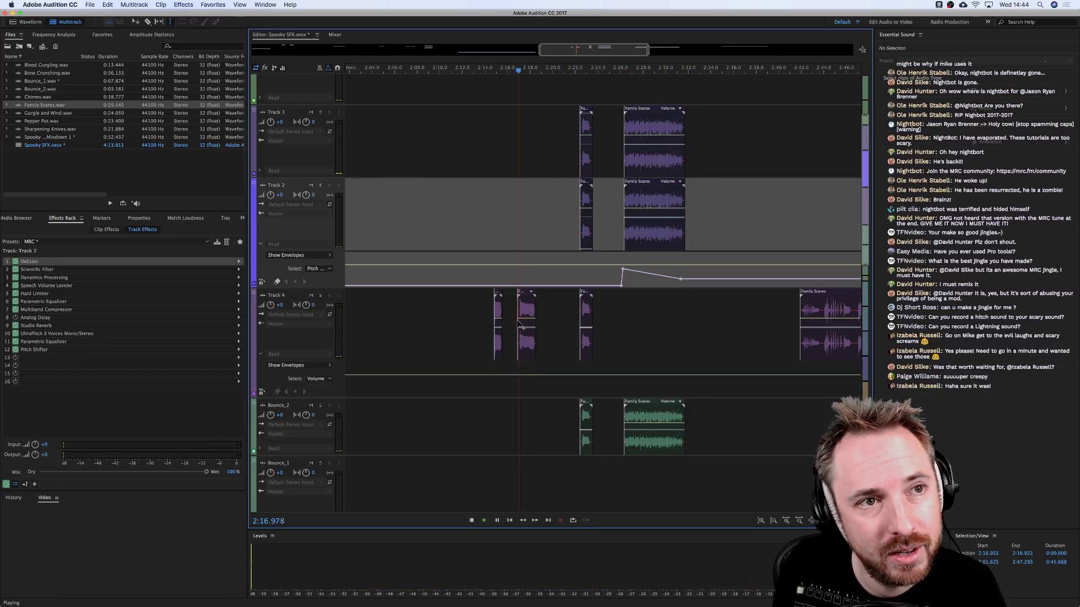
pyautogui.press('space')
pyautogui.moveTo(526, 326); pyautogui.dragTo(521, 340)
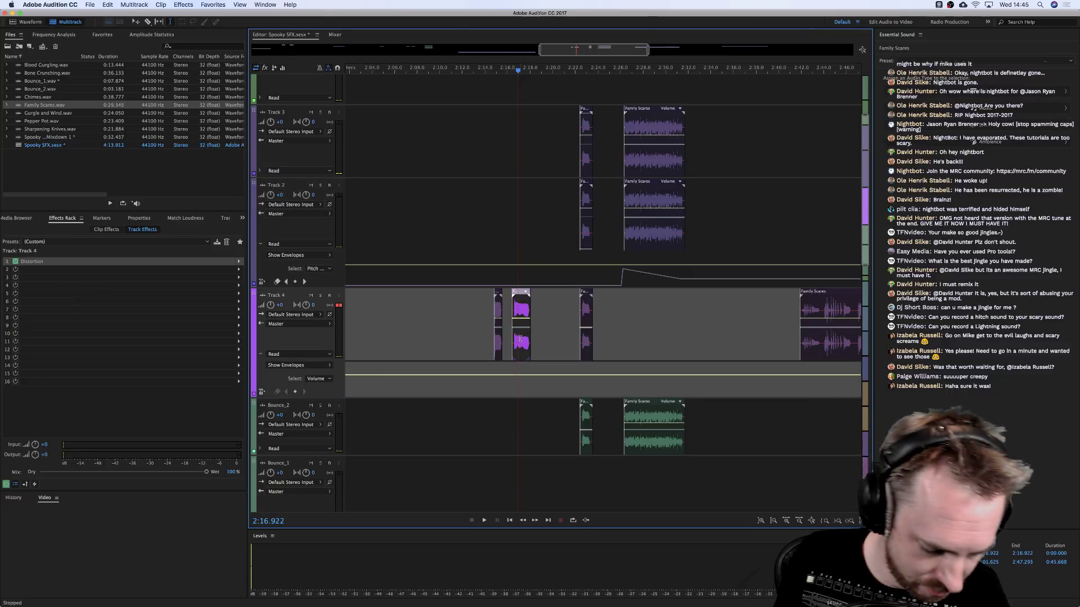
pyautogui.moveTo(499, 337); pyautogui.dragTo(482, 346)
pyautogui.click(458, 332)
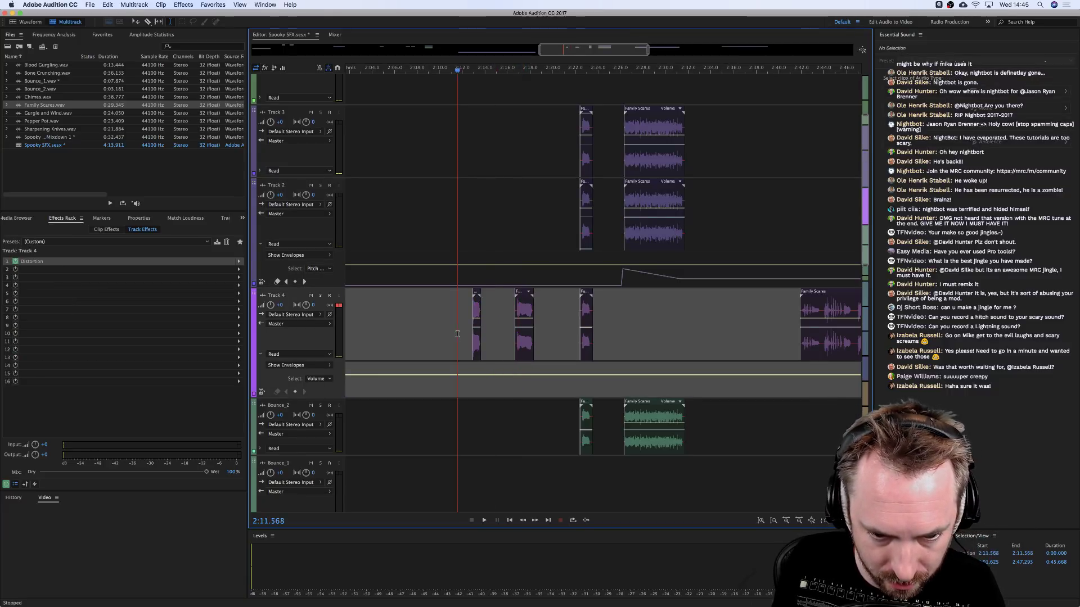
# Add the Waves H-Reverb Stereo effect after Distortion in Track 4's effects rack.
pyautogui.click(239, 269)
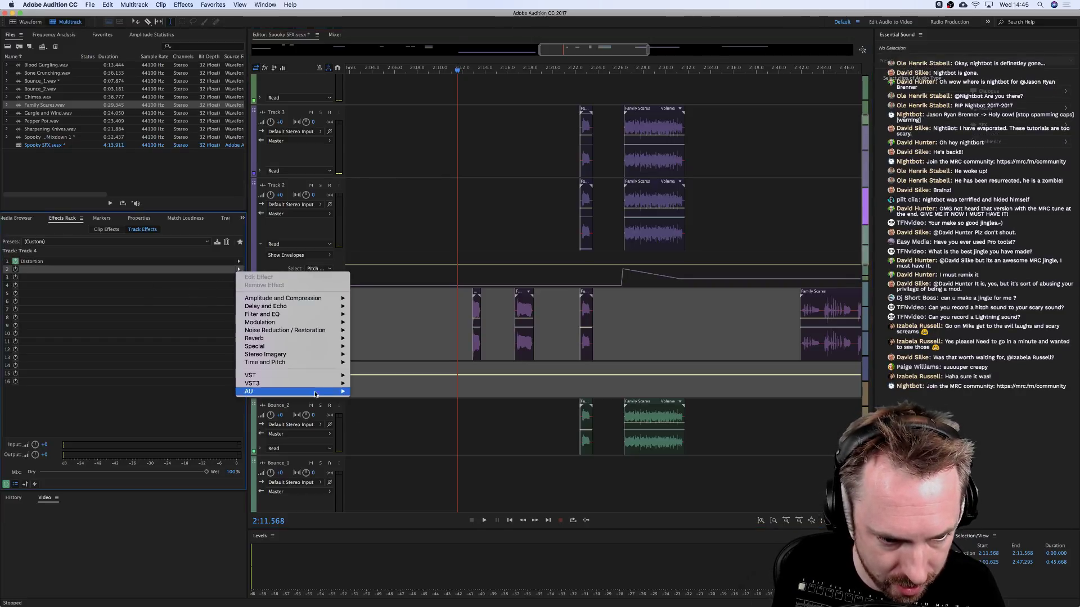
pyautogui.moveTo(281, 393)
pyautogui.moveTo(315, 386)
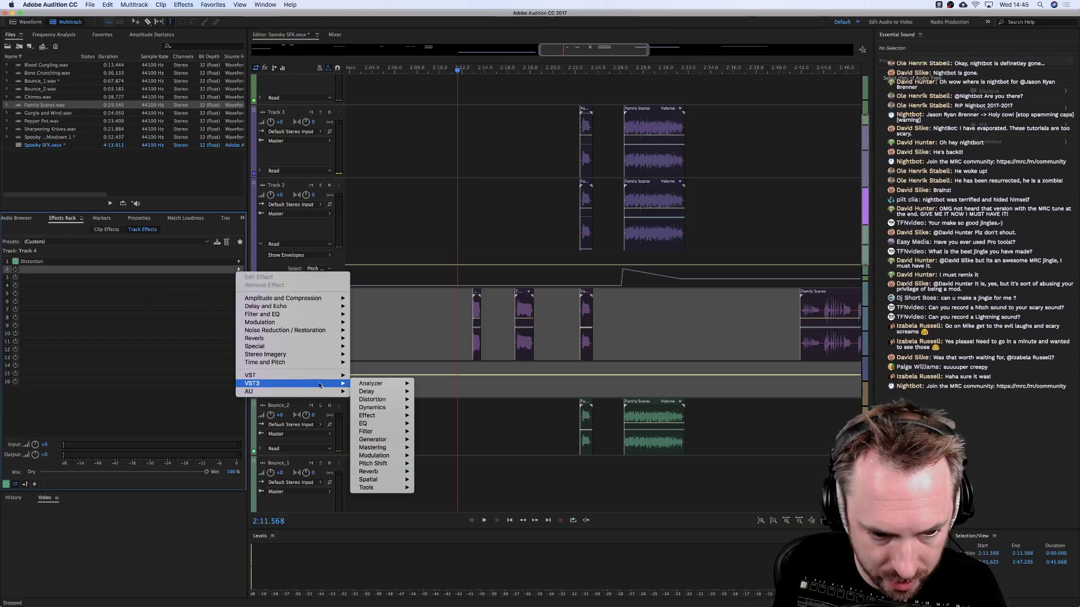
pyautogui.moveTo(388, 471)
pyautogui.moveTo(449, 474)
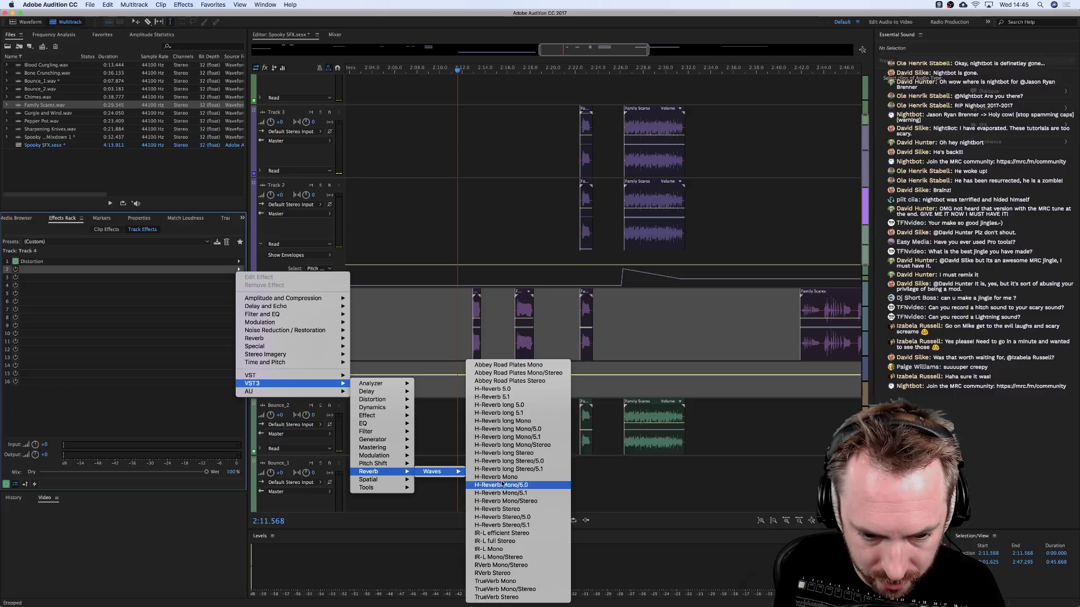
pyautogui.click(518, 509)
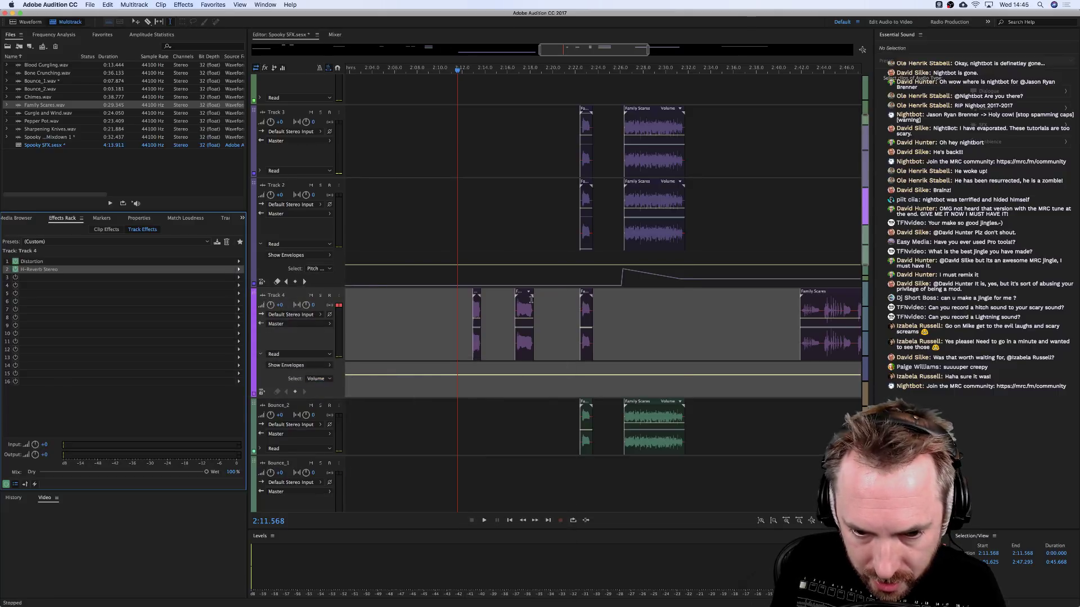
# Load the Smooth Vocal preset in Track 4's H-Reverb Stereo effect and move its window clear of the clips.
pyautogui.click(466, 225)
pyautogui.scroll(-5, 466, 359)
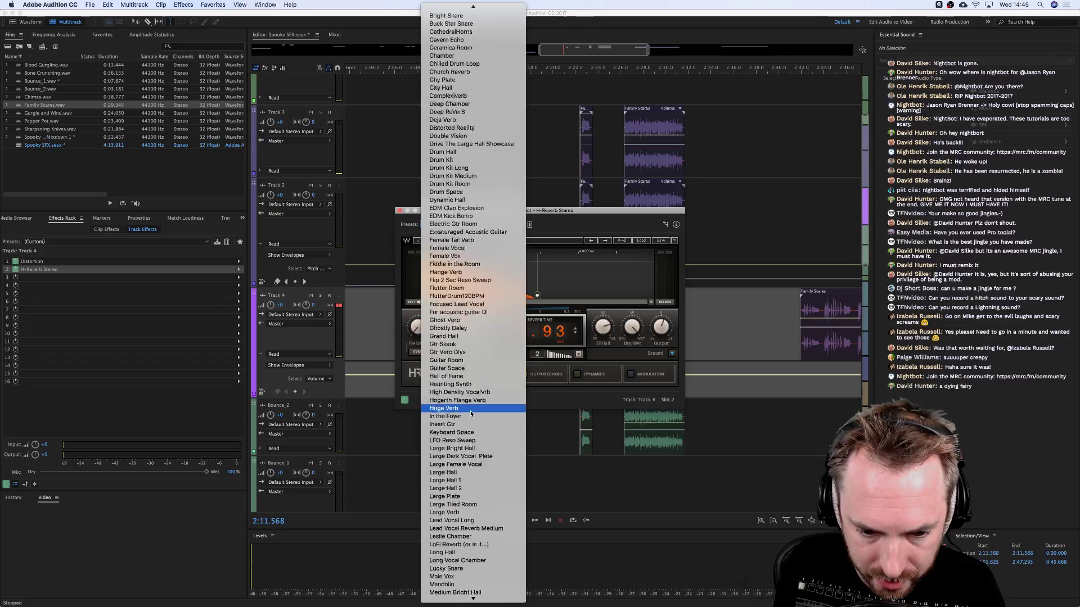
pyautogui.click(466, 252)
pyautogui.moveTo(471, 206); pyautogui.dragTo(672, 260)
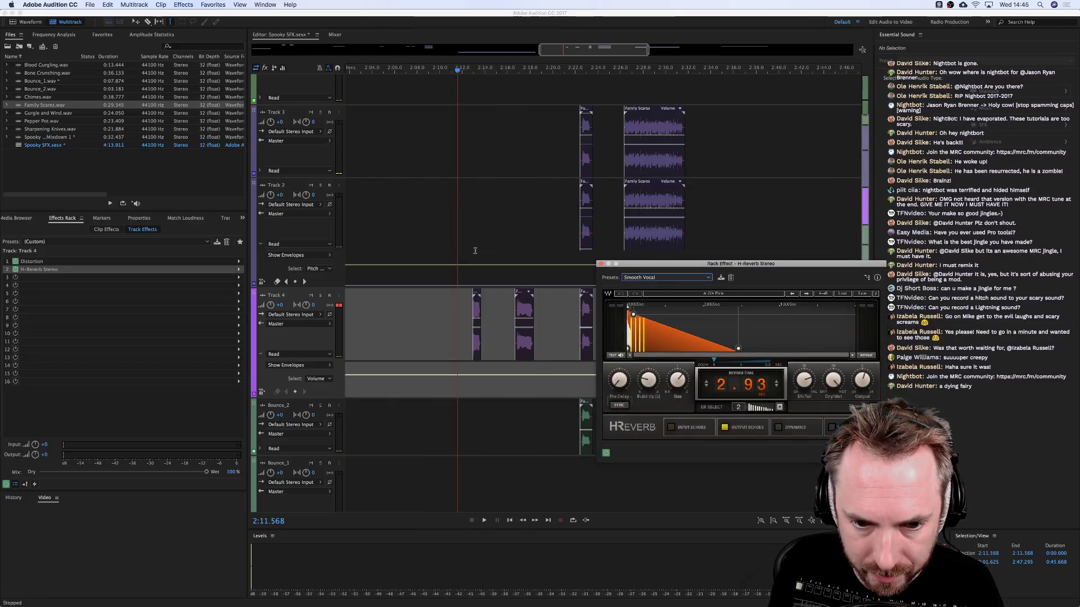
# Play the three short Family Scares clips on Track 4 with the reverb, starting just before each one.
pyautogui.click(471, 245)
pyautogui.press('space')
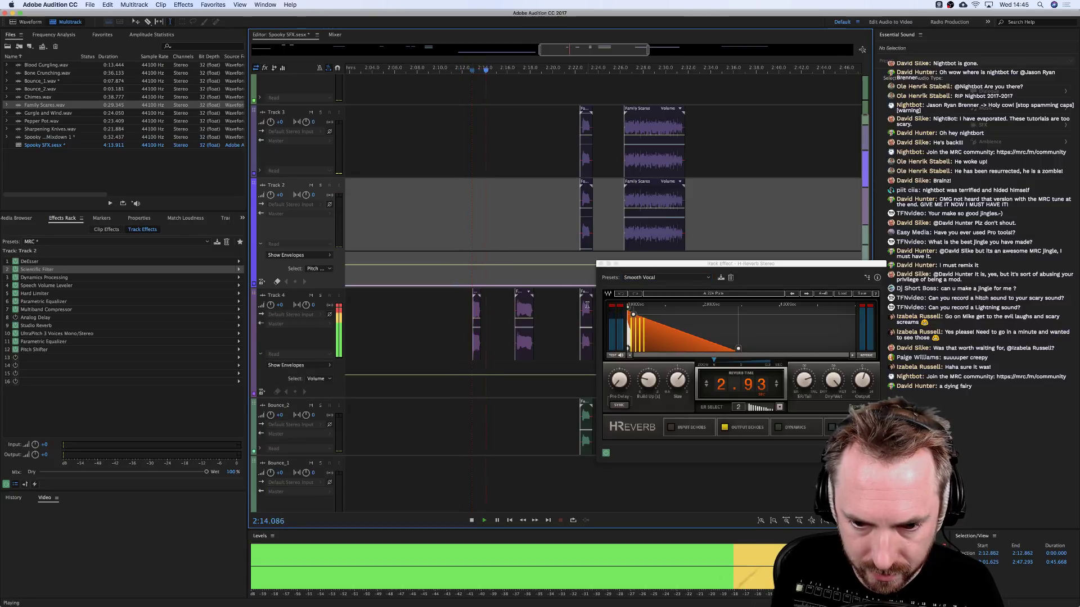
pyautogui.click(512, 273)
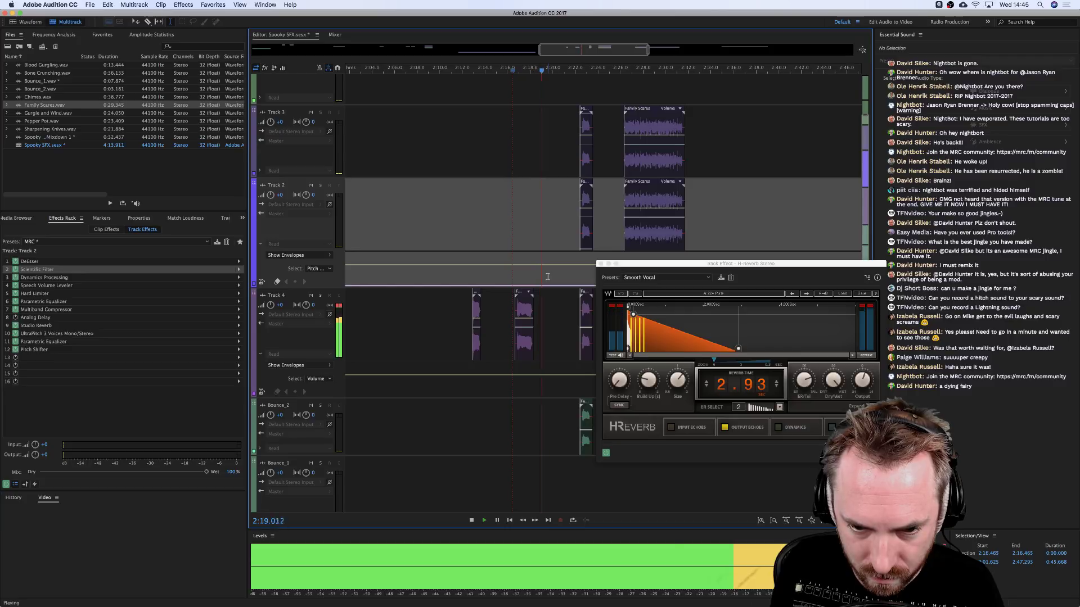
pyautogui.click(578, 274)
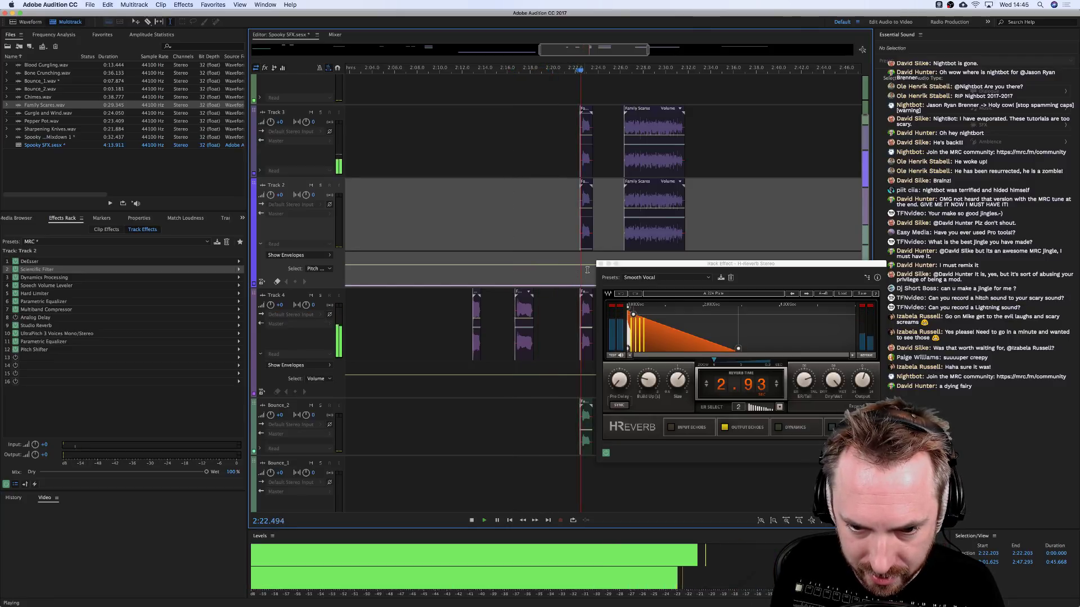
pyautogui.press('space')
pyautogui.press('space')
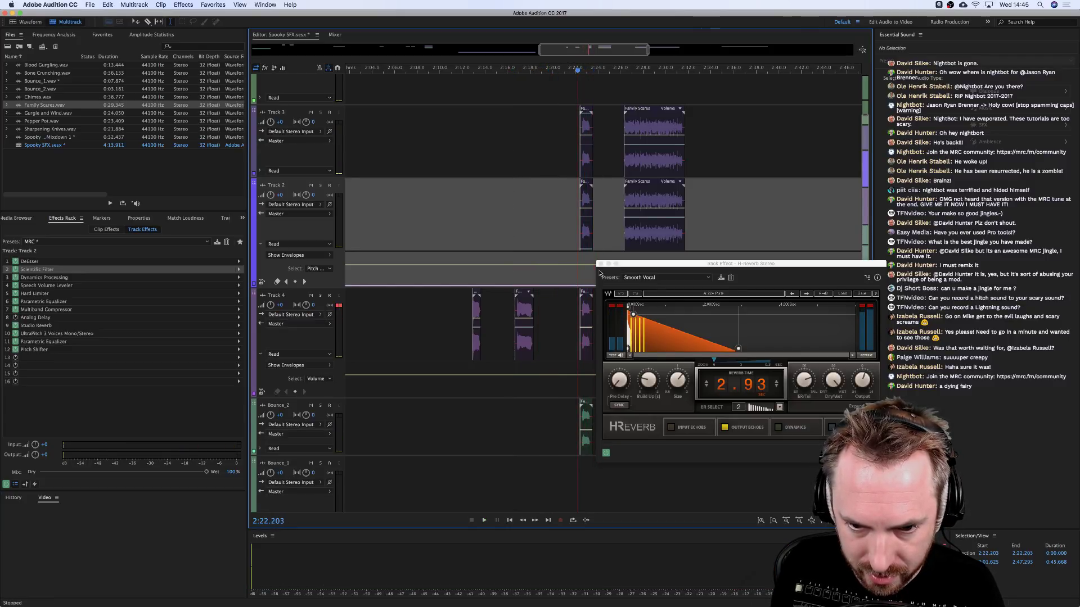
pyautogui.press('space')
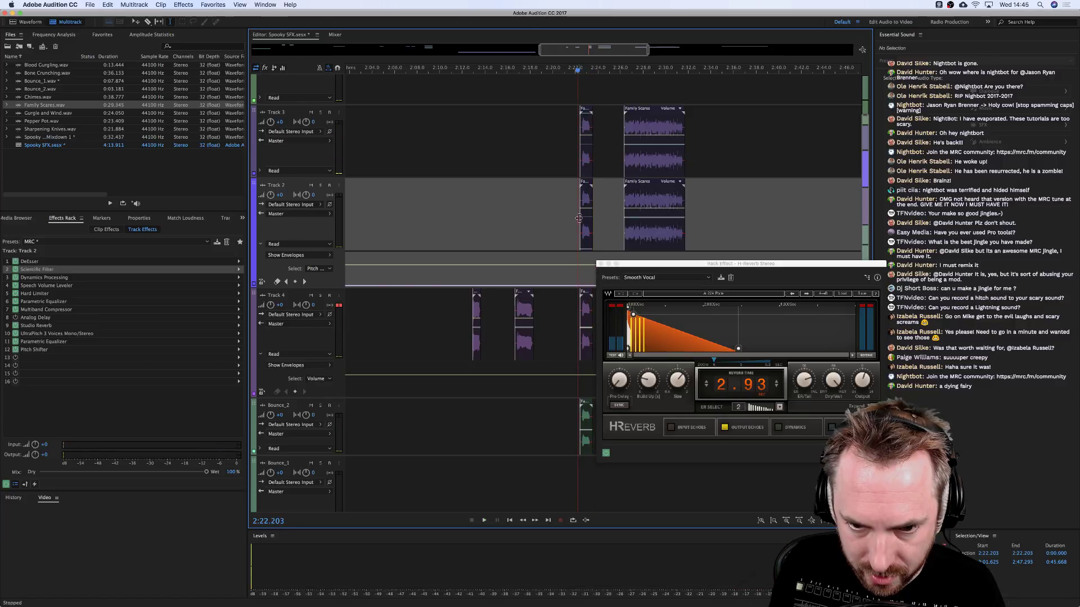
# Try deleting the short Family Scares clip from Track 2 and play the remaining layers.
pyautogui.click(585, 236)
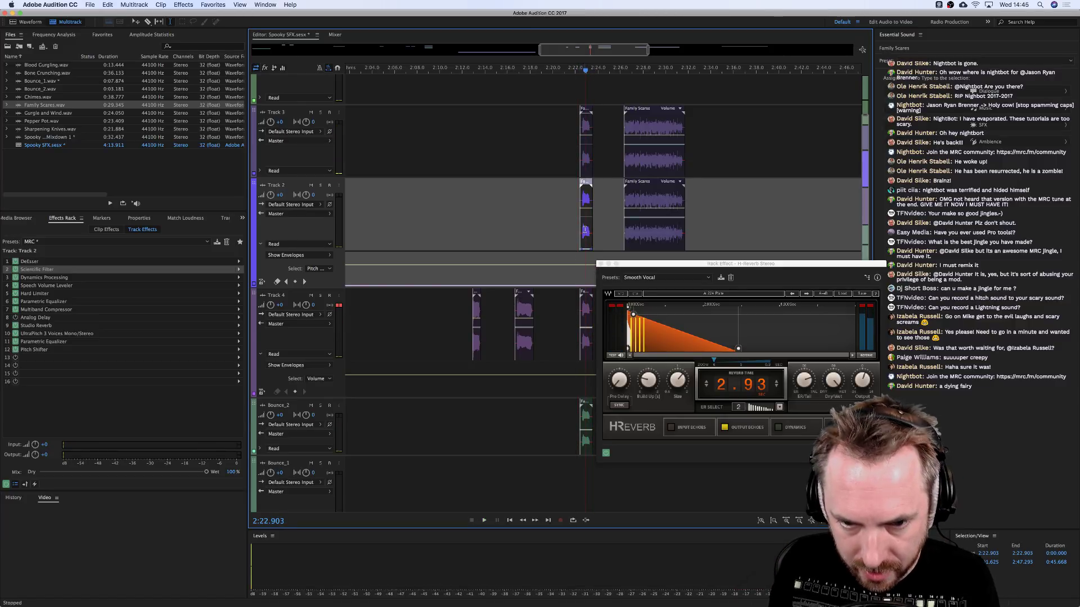
pyautogui.press('Delete')
pyautogui.click(578, 222)
pyautogui.press('space')
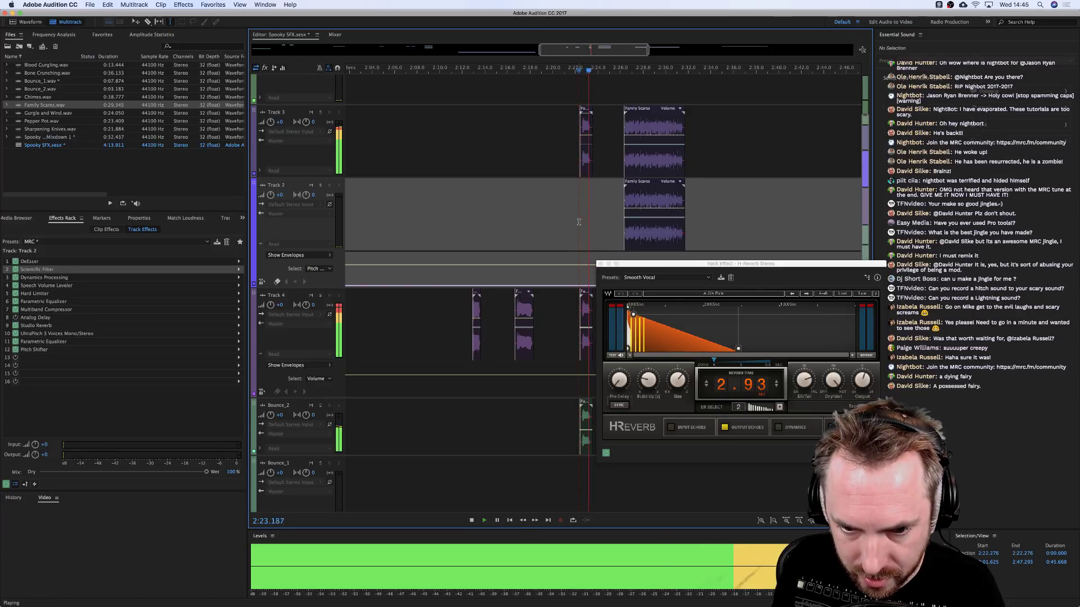
pyautogui.press('space')
pyautogui.press('space')
pyautogui.press('super+z')
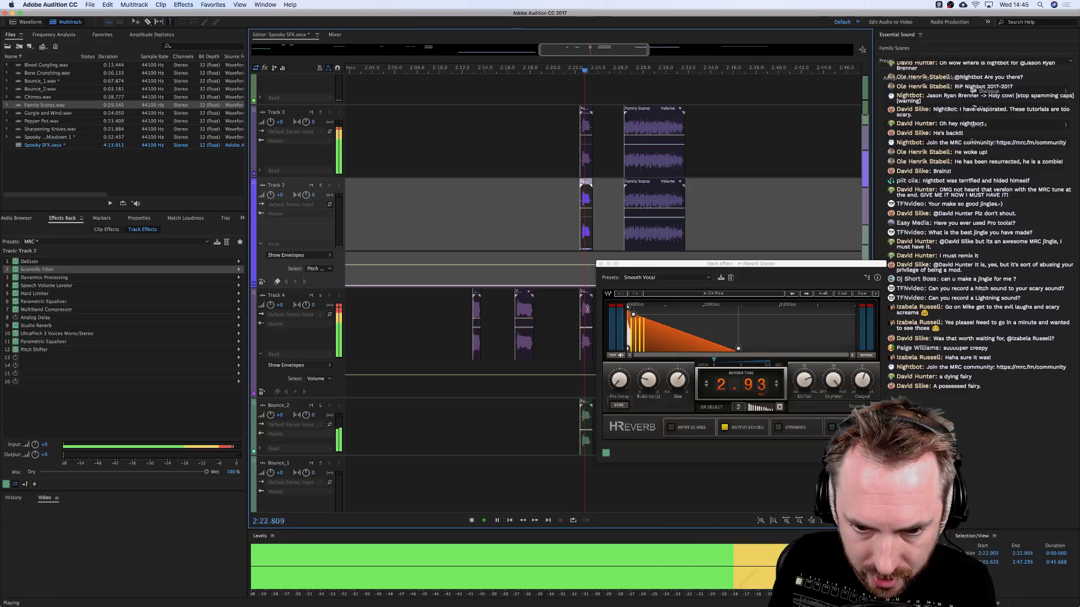
pyautogui.press('space')
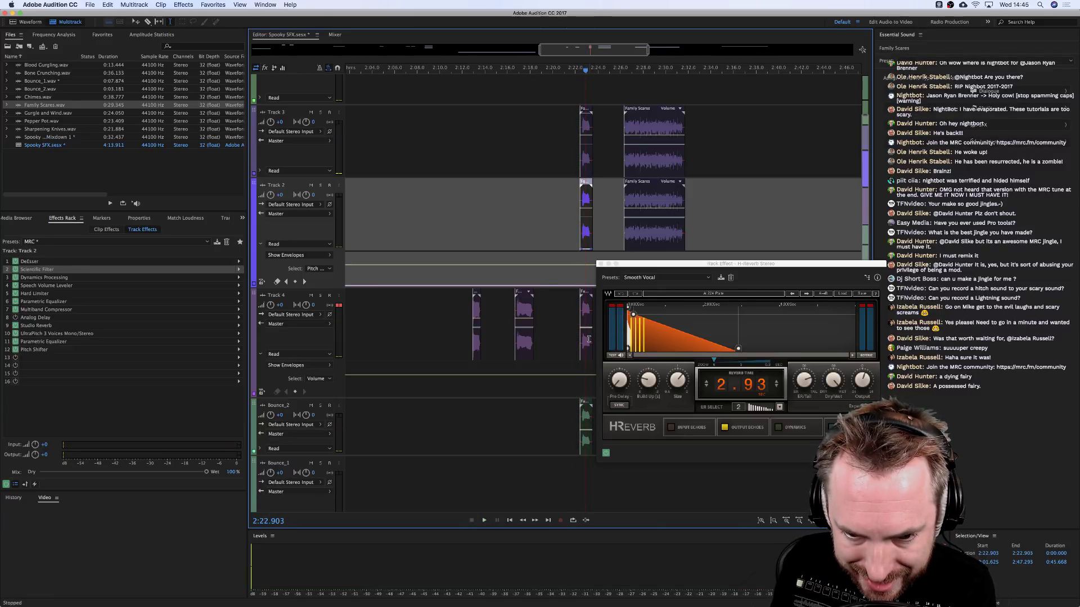
# Delete the third short Family Scares clip from Track 4 and compare the layered sound by playing it.
pyautogui.click(583, 336)
pyautogui.press('space')
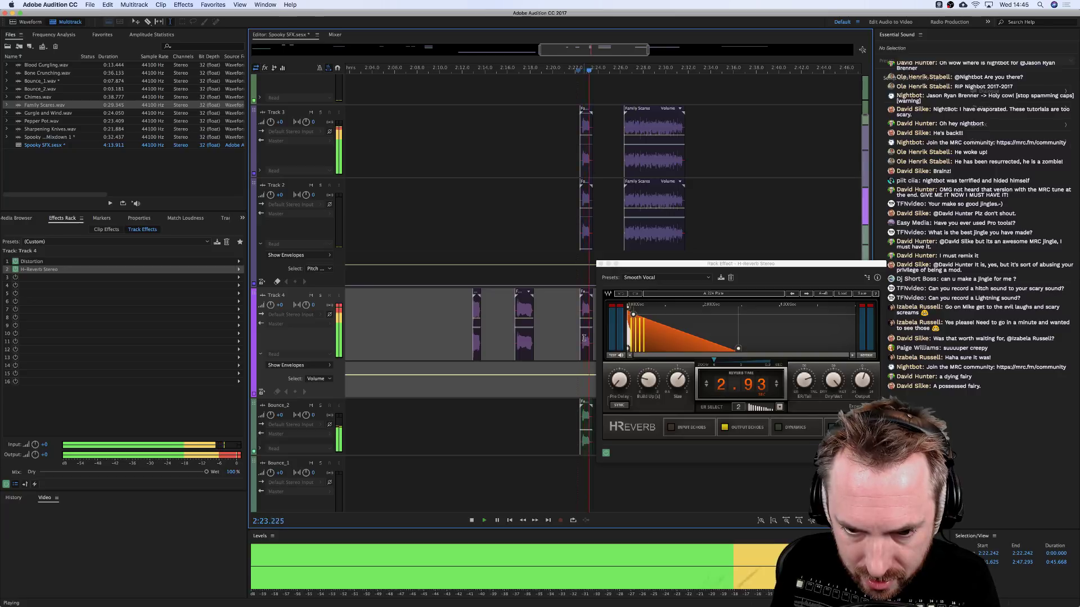
pyautogui.press('space')
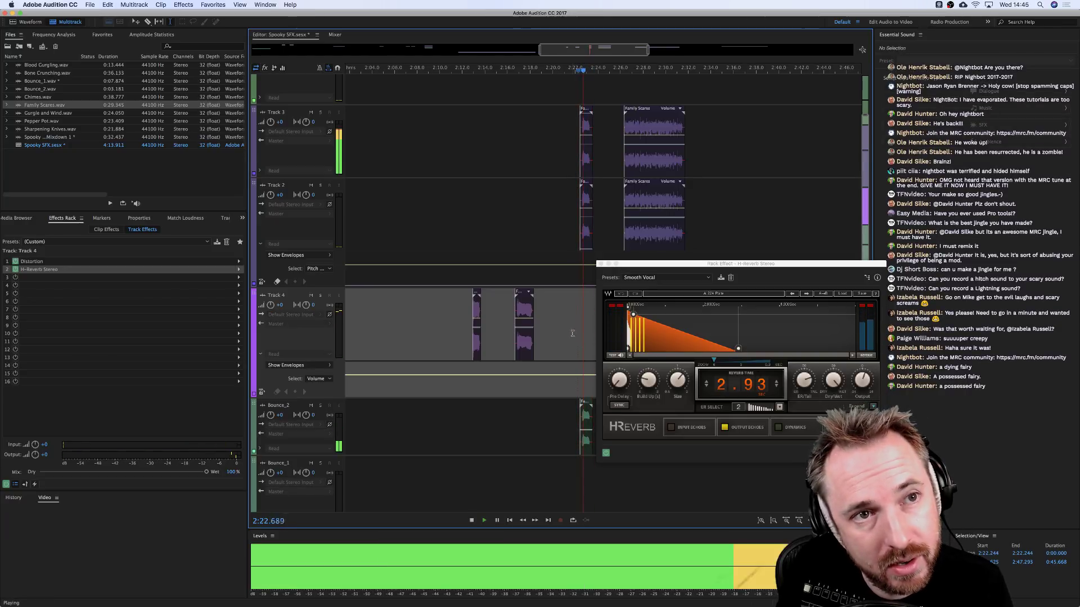
pyautogui.press('space')
pyautogui.press('space')
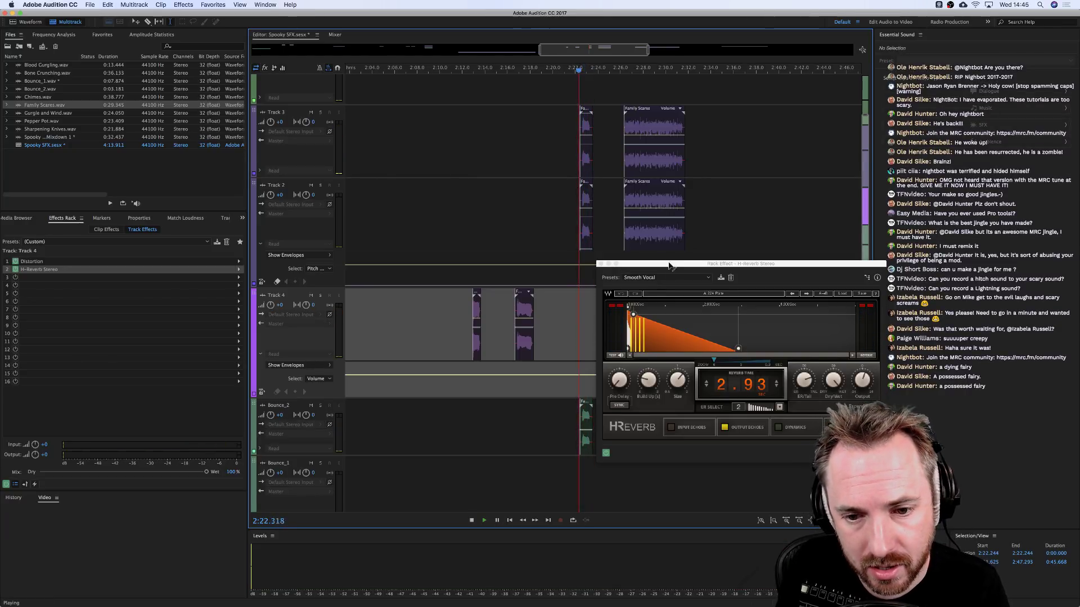
# Play the long layered Family Scares clips from their start and close the H-Reverb window.
pyautogui.click(624, 225)
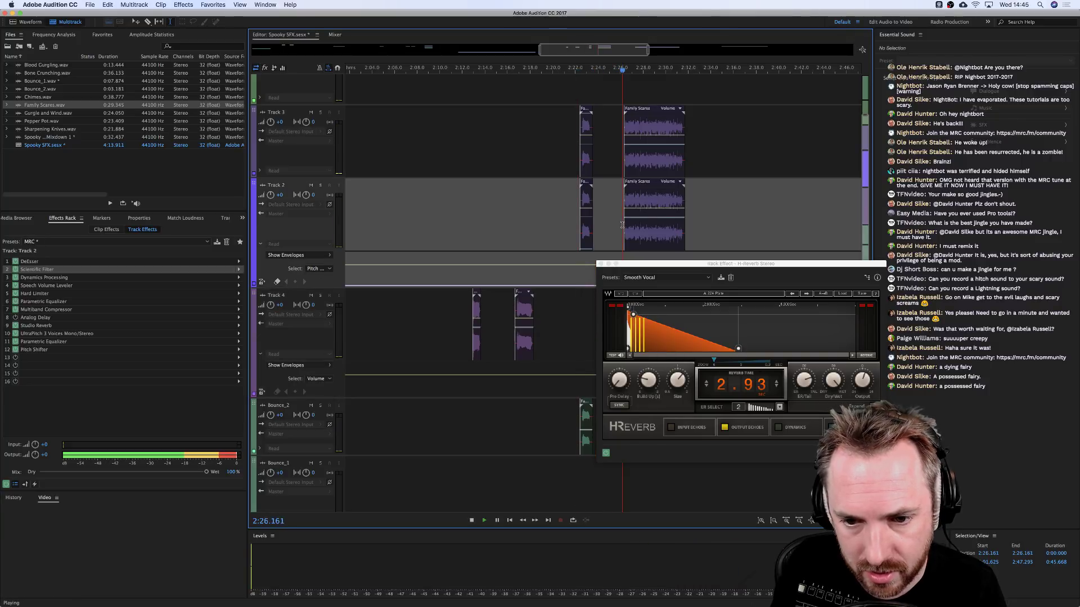
pyautogui.hscroll(3, 638, 211)
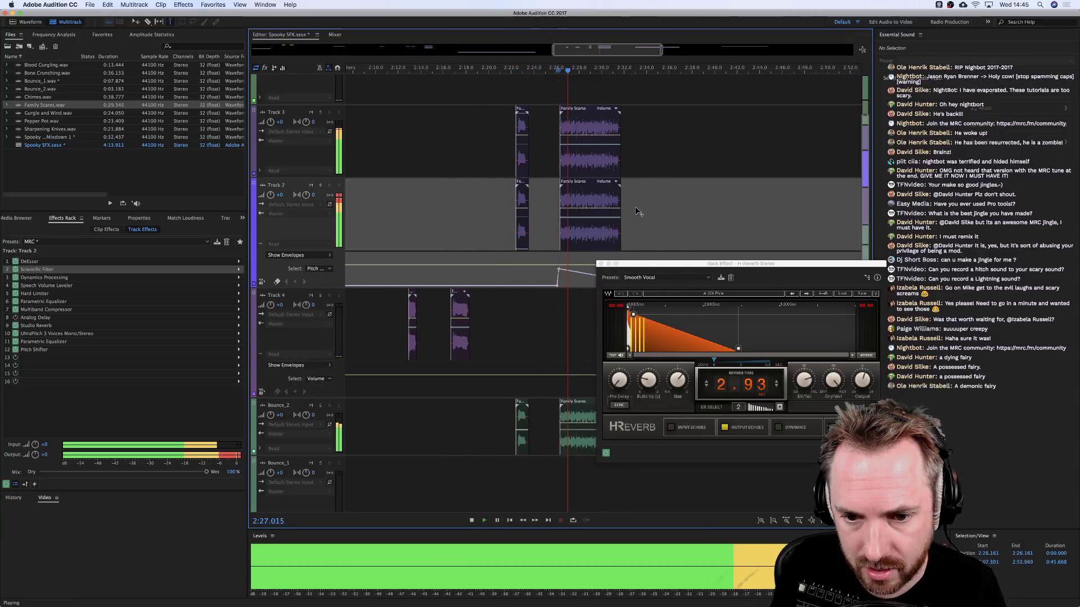
pyautogui.click(599, 263)
pyautogui.press('space')
# Move the aligned short clips on Track 3, Track 2 and Bounce_2 and the two short Track 4 clips earlier in the timeline.
pyautogui.moveTo(538, 160); pyautogui.dragTo(584, 451)
pyautogui.moveTo(473, 344); pyautogui.dragTo(476, 343)
pyautogui.hscroll(-1, 476, 343)
pyautogui.hscroll(-3, 476, 343)
pyautogui.moveTo(770, 145); pyautogui.dragTo(601, 427)
pyautogui.moveTo(712, 346); pyautogui.dragTo(432, 353)
pyautogui.click(615, 342)
pyautogui.moveTo(576, 346); pyautogui.dragTo(524, 346)
# Play the remaining long Family Scares clip on Track 4 and split it at about 2:46.
pyautogui.hscroll(-5, 488, 345)
pyautogui.hscroll(10, 488, 344)
pyautogui.hscroll(-8, 488, 345)
pyautogui.hscroll(5, 488, 344)
pyautogui.hscroll(-10, 489, 344)
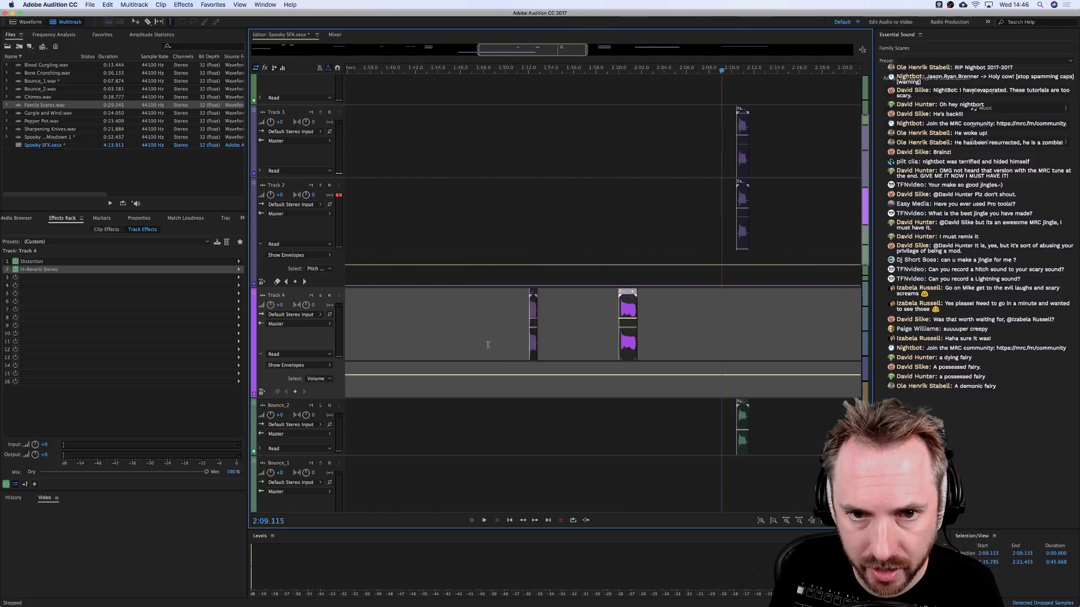
pyautogui.scroll(-5, 488, 345)
pyautogui.hscroll(5, 488, 344)
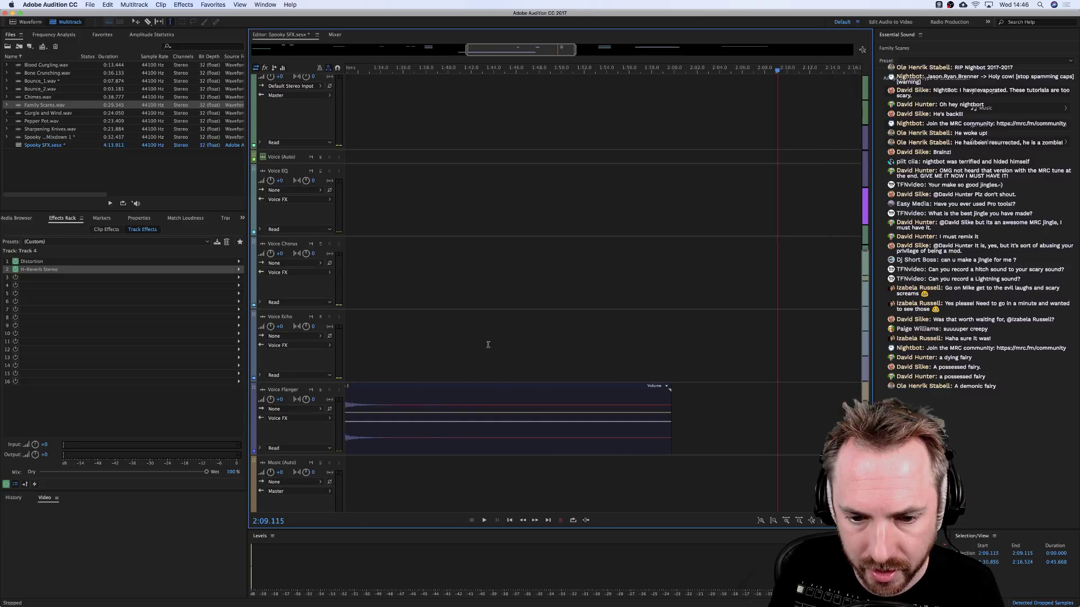
pyautogui.scroll(5, 489, 344)
pyautogui.scroll(-2, 488, 344)
pyautogui.hscroll(2, 488, 344)
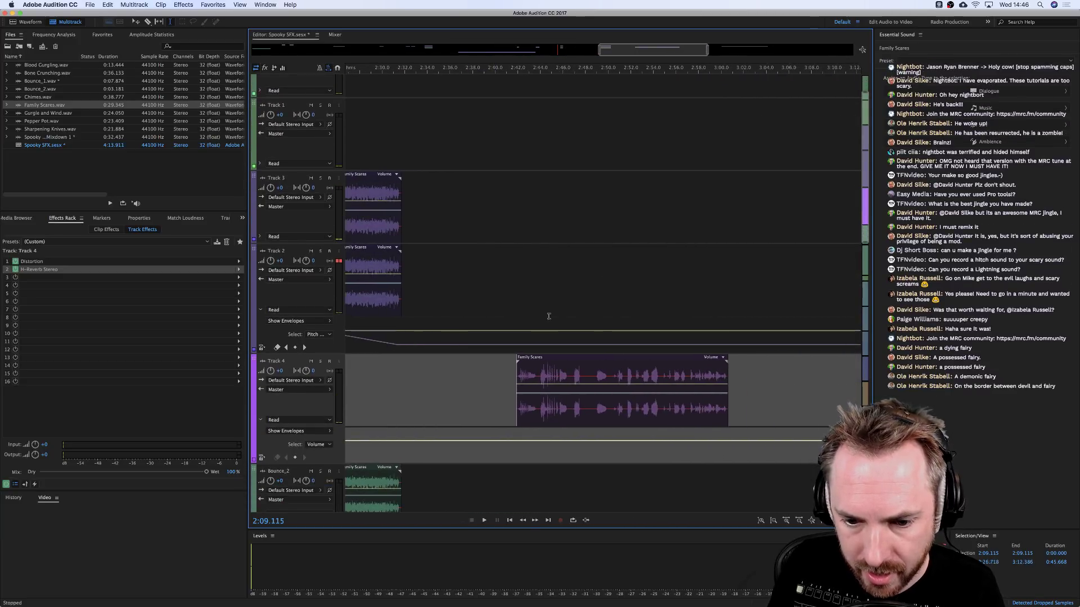
pyautogui.click(506, 306)
pyautogui.click(533, 365)
pyautogui.press('space')
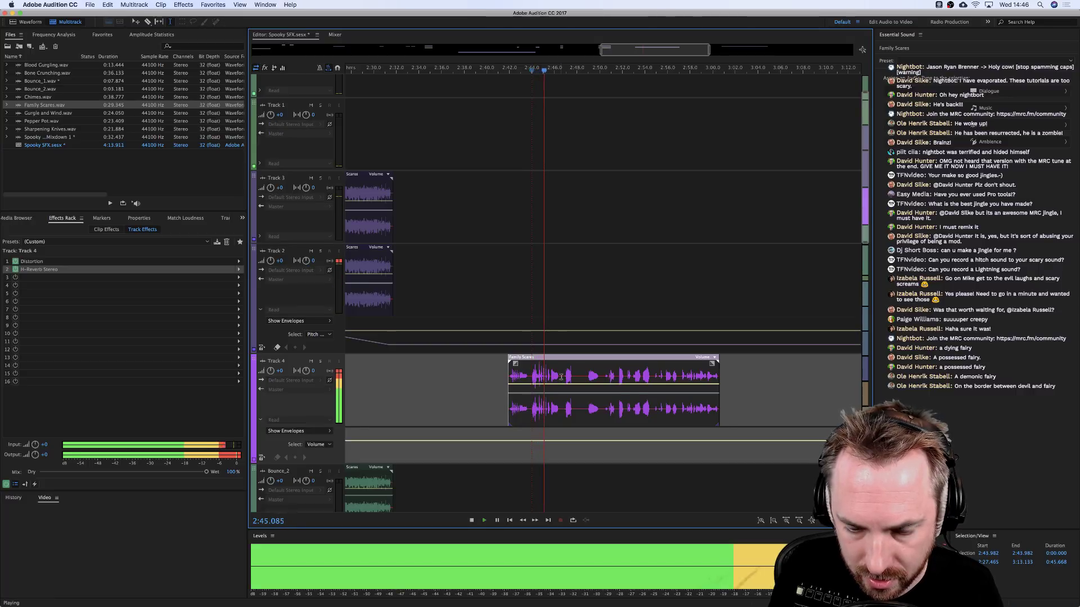
pyautogui.hotkey('ctrl', 'k')
pyautogui.press('space')
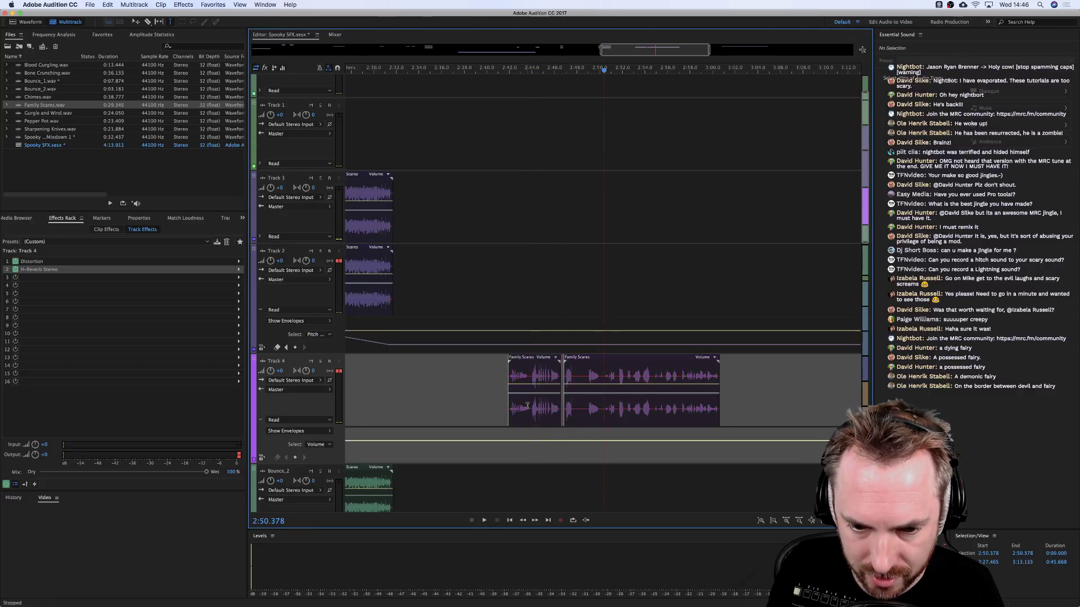
# Move the first split piece from Track 4 to Track 2, preview it, and shift the remaining Track 4 piece later.
pyautogui.moveTo(528, 405); pyautogui.dragTo(534, 294)
pyautogui.press('space')
pyautogui.moveTo(594, 359); pyautogui.dragTo(717, 359)
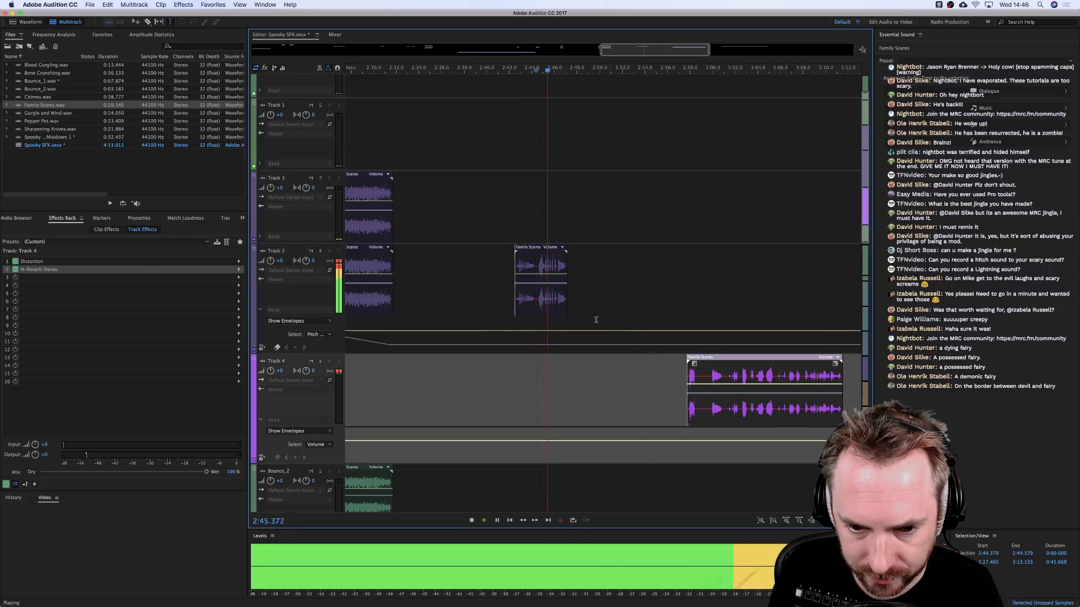
pyautogui.press('space')
# Split the Track 2 piece at about 2:44 and move its first part to Track 3, above the second part.
pyautogui.click(520, 302)
pyautogui.hotkey('ctrl', 'k')
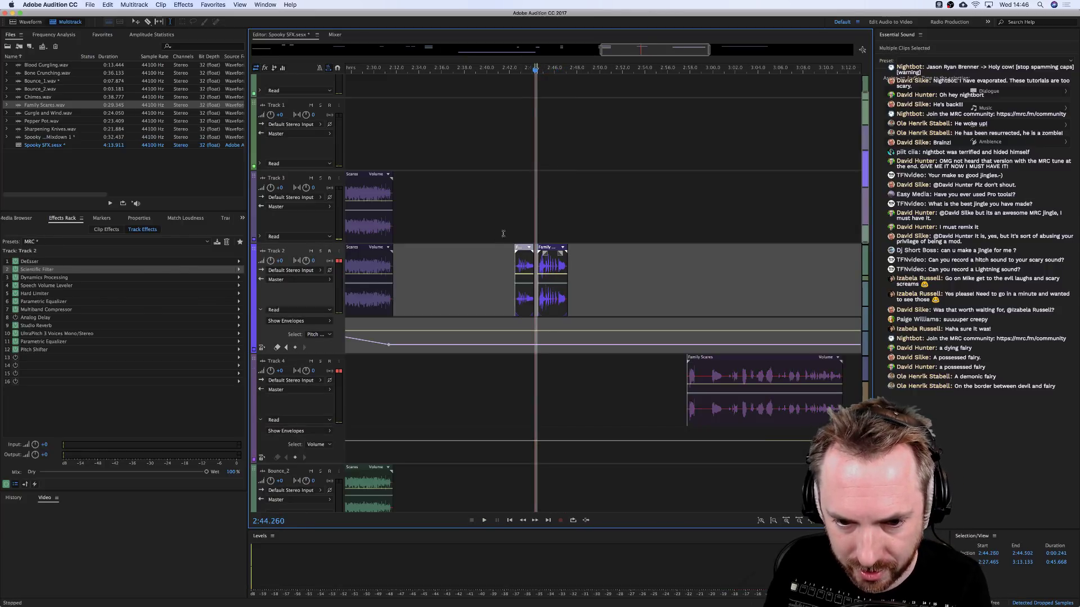
pyautogui.click(499, 208)
pyautogui.scroll(4, 544, 51)
pyautogui.moveTo(490, 289); pyautogui.dragTo(601, 218)
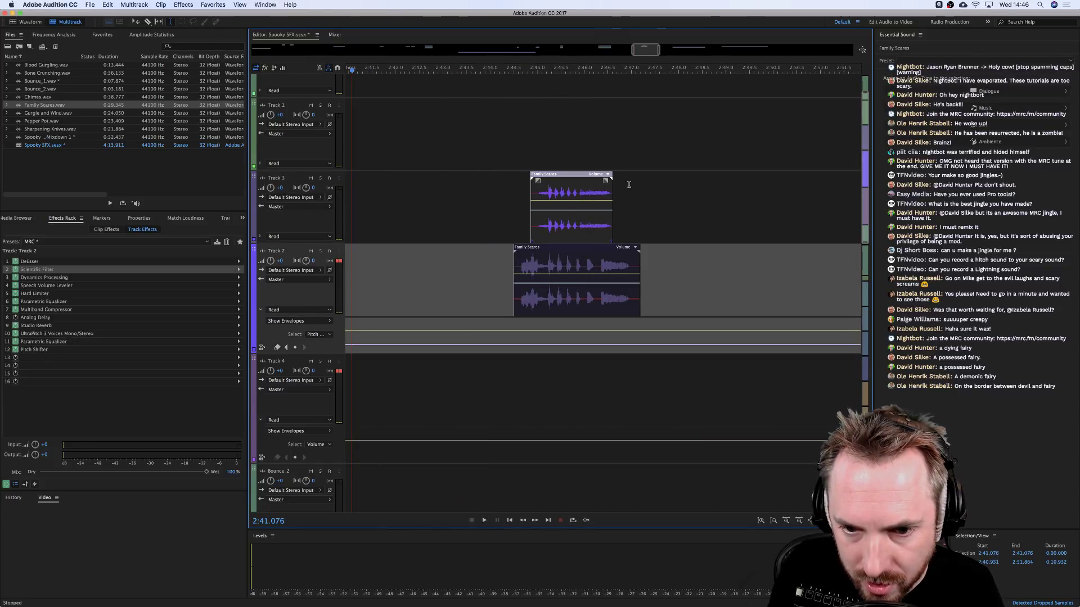
# Stretch the Track 3 clip to 154%, align it with the Track 2 clip below and play both.
pyautogui.moveTo(606, 181); pyautogui.dragTo(613, 219)
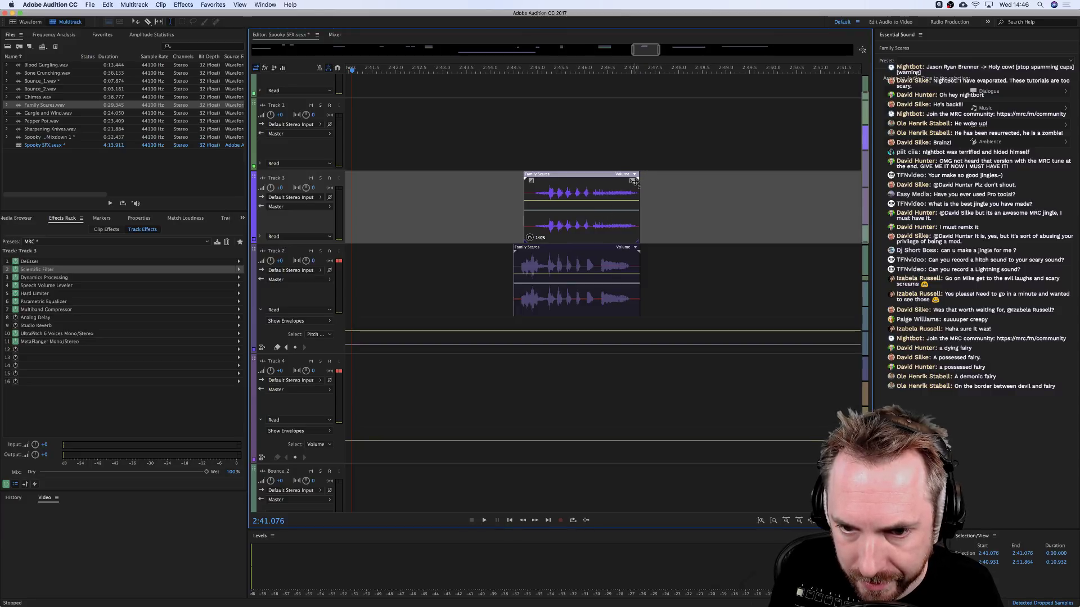
pyautogui.moveTo(644, 184); pyautogui.dragTo(653, 184)
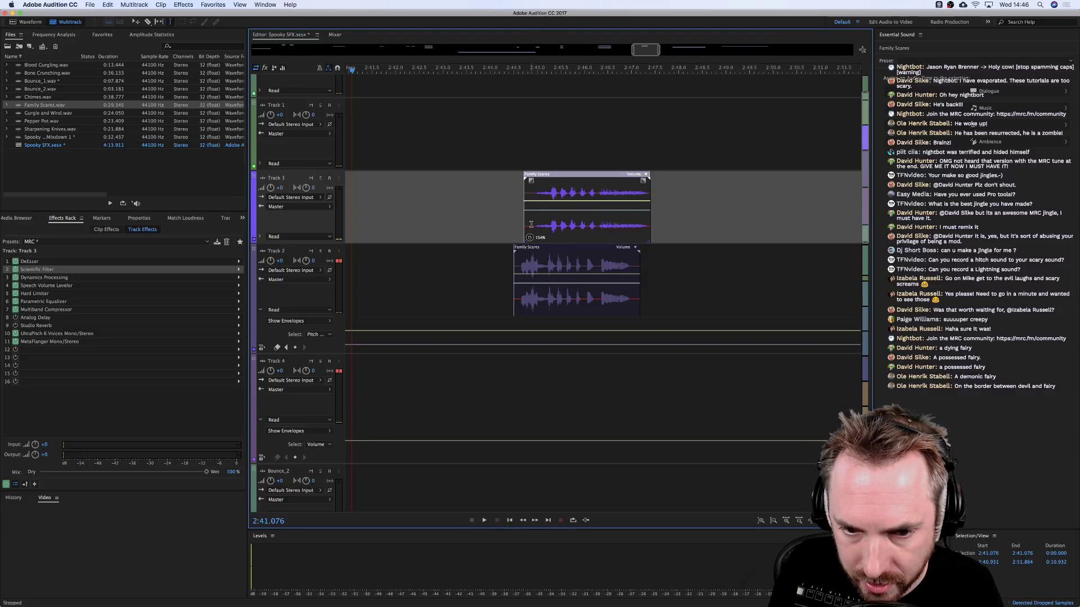
pyautogui.moveTo(589, 232); pyautogui.dragTo(586, 232)
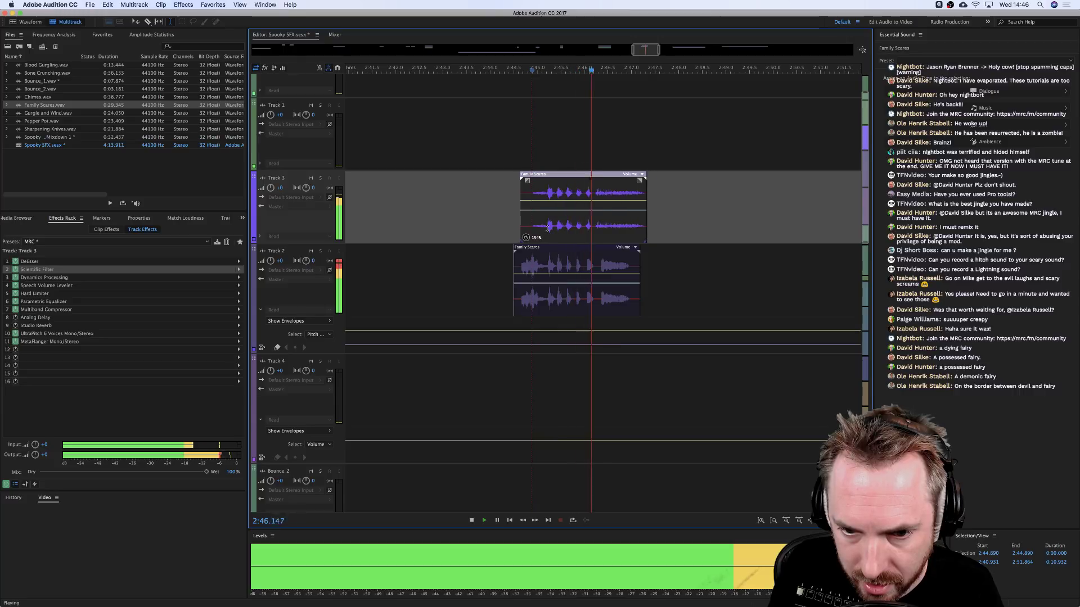
pyautogui.press('space')
pyautogui.press('space')
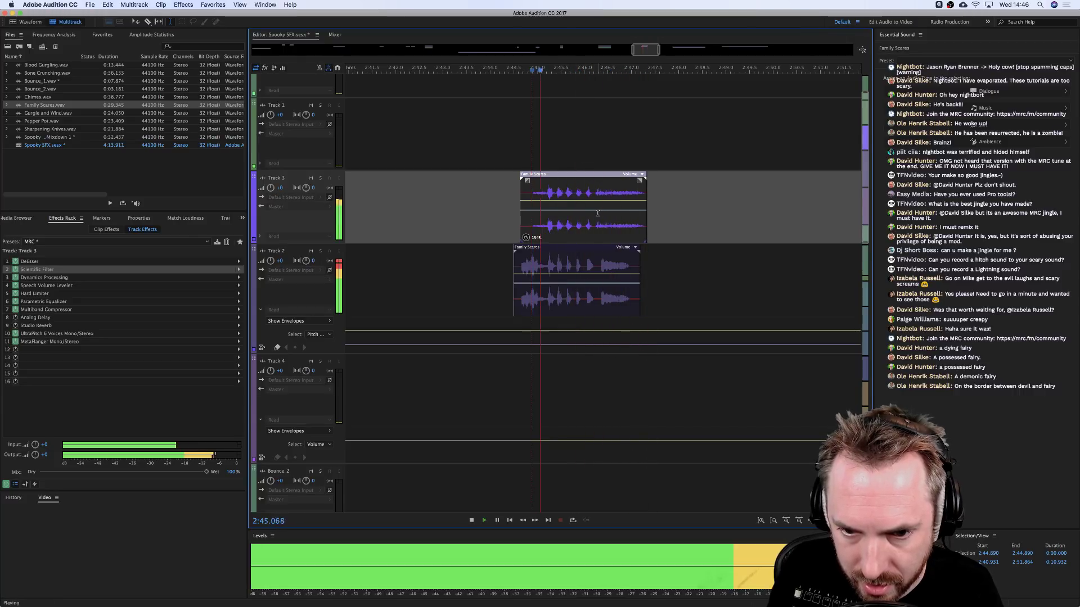
# Split the Track 3 clip at 2:46.233, move its second piece slightly later, shorten that piece and preview the layers.
pyautogui.click(595, 223)
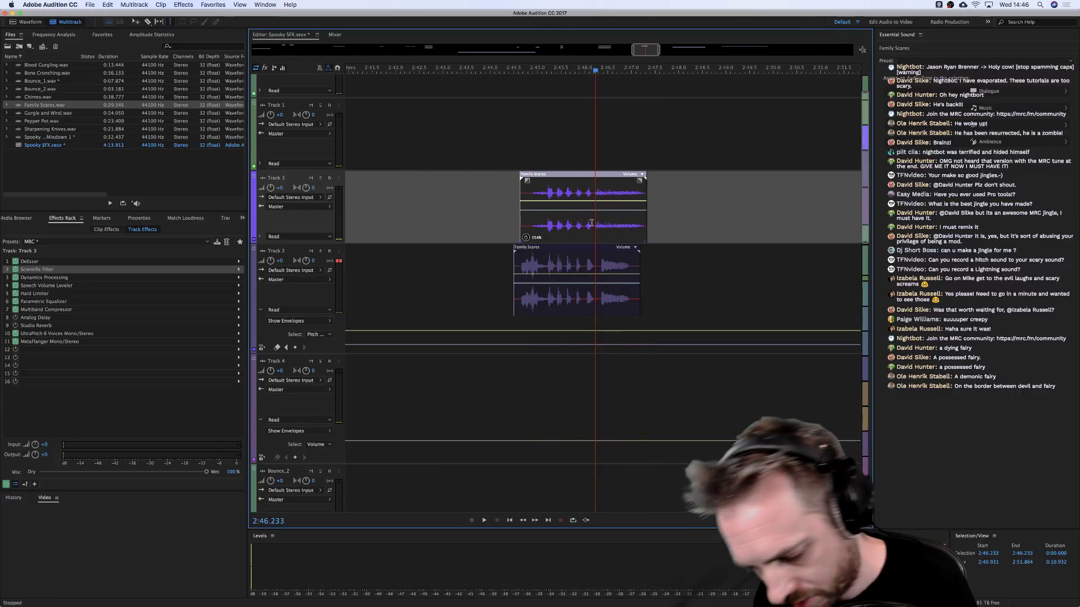
pyautogui.press('space')
pyautogui.press('space')
pyautogui.press('super+k')
pyautogui.moveTo(605, 223); pyautogui.dragTo(613, 223)
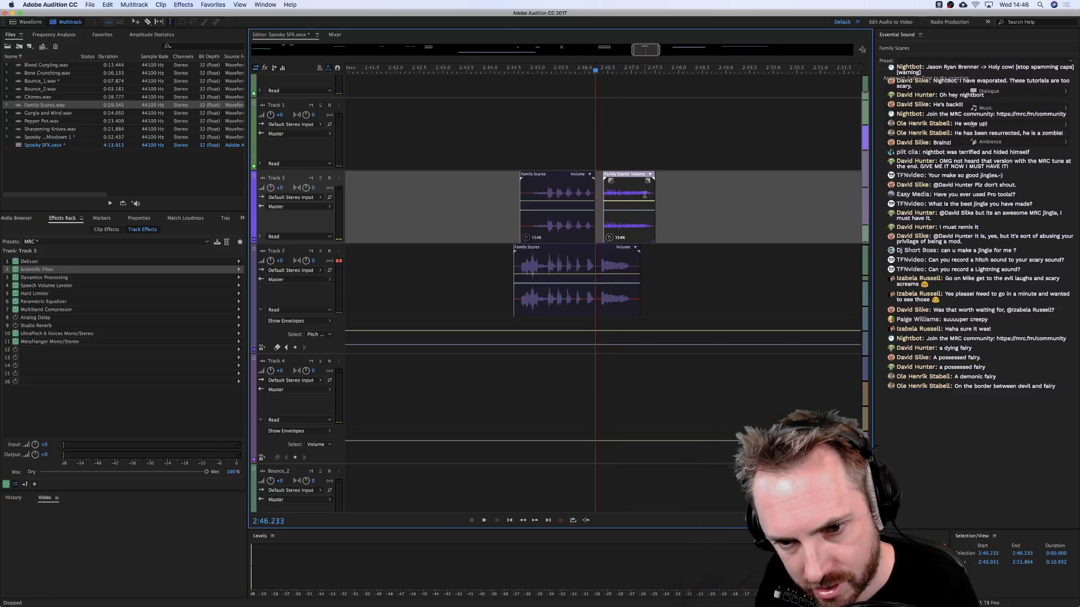
pyautogui.moveTo(653, 180); pyautogui.dragTo(646, 191)
pyautogui.click(517, 203)
pyautogui.press('space')
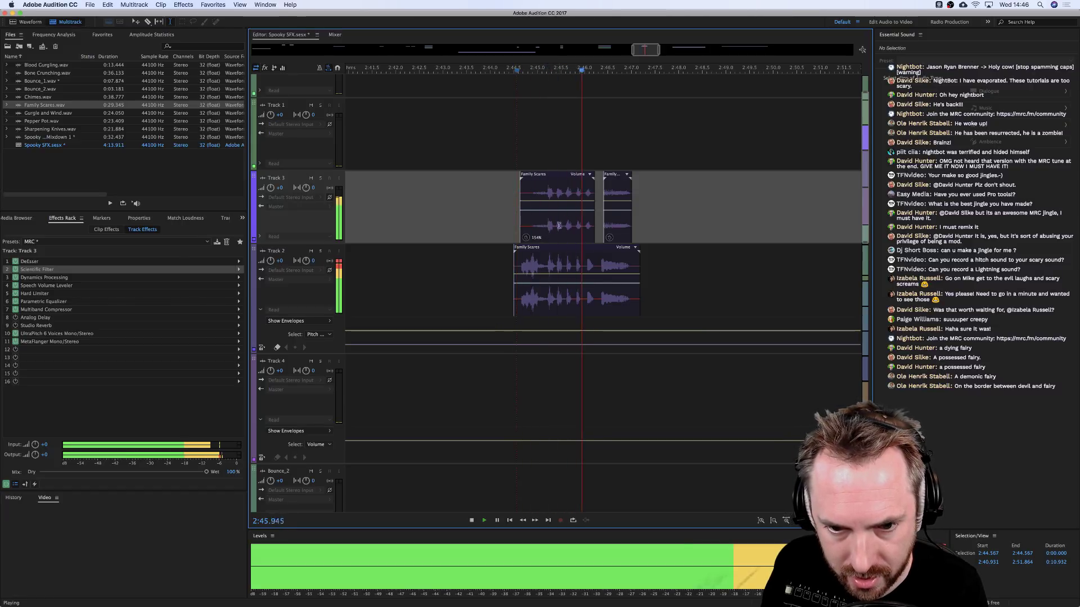
pyautogui.press('space')
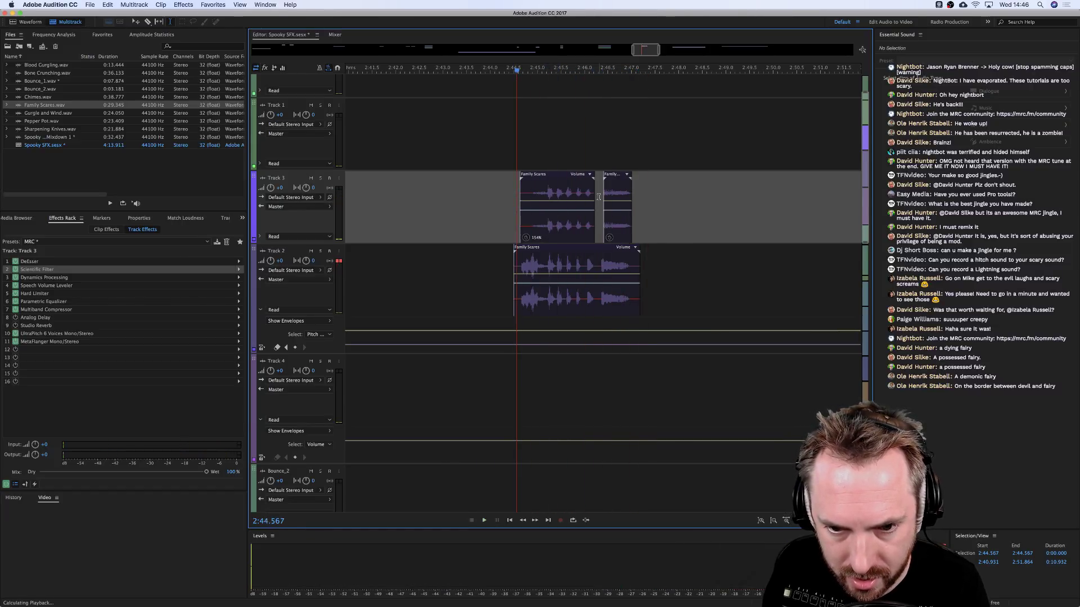
# Try both split Family Scares pieces on Track 4 instead of Track 3 and play them with the Track 2 clip.
pyautogui.moveTo(593, 193); pyautogui.dragTo(598, 425)
pyautogui.press('space')
pyautogui.hotkey('ctrl', 'z')
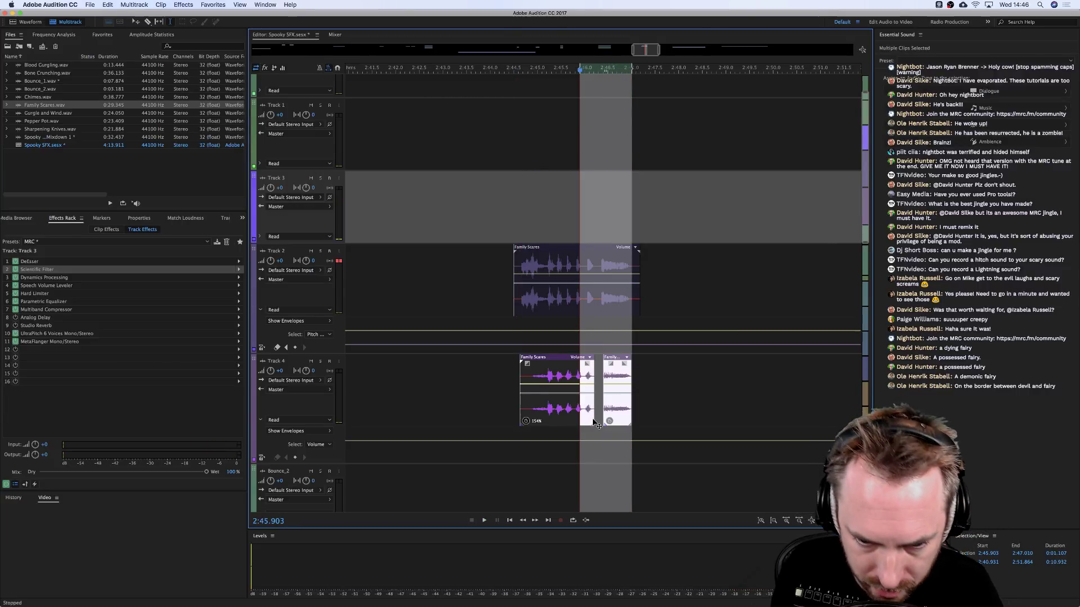
pyautogui.click(529, 403)
pyautogui.press('space')
pyautogui.press('space')
# Move both split Family Scares pieces from Track 4 to the Bounce_2 track and play the layers.
pyautogui.moveTo(569, 405); pyautogui.dragTo(614, 497)
pyautogui.click(527, 416)
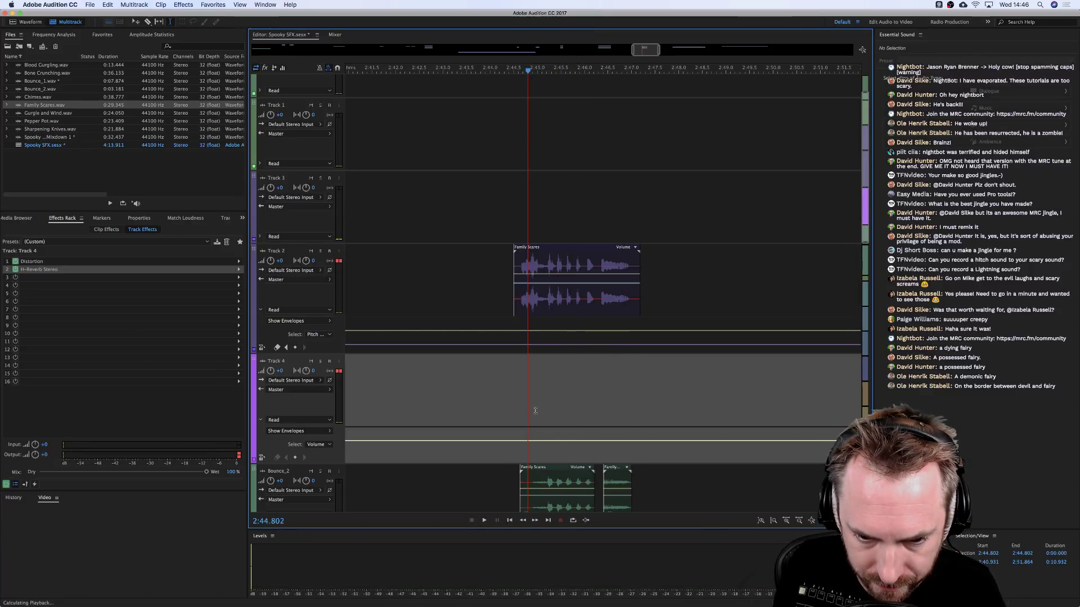
pyautogui.press('space')
pyautogui.scroll(-2, 568, 396)
pyautogui.scroll(-1, 567, 396)
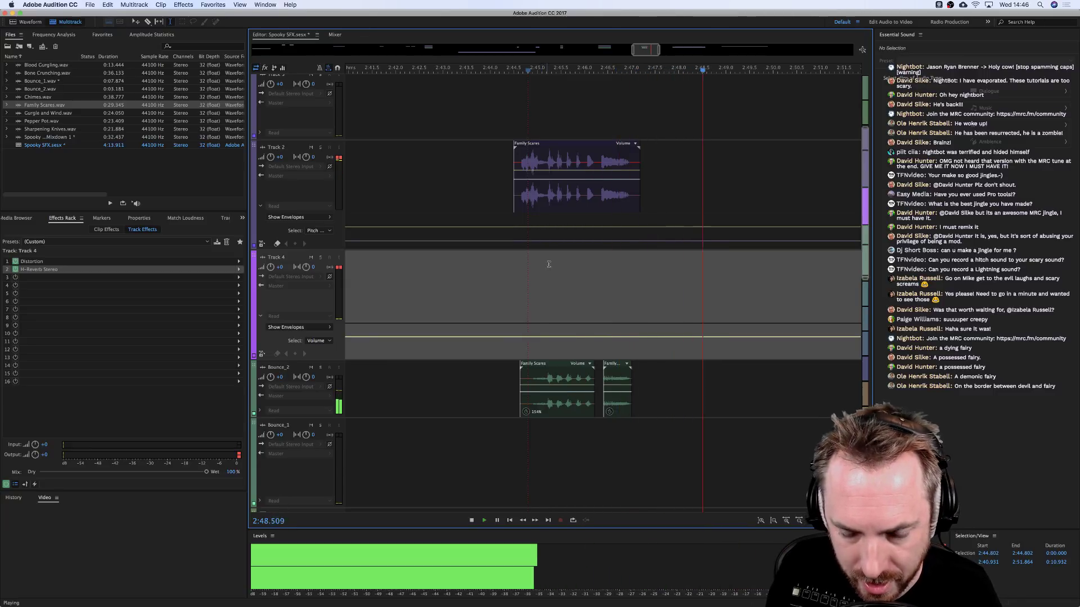
# Solo the Bounce_2 track and play its two Family Scares pieces on their own.
pyautogui.press('space')
pyautogui.click(553, 388)
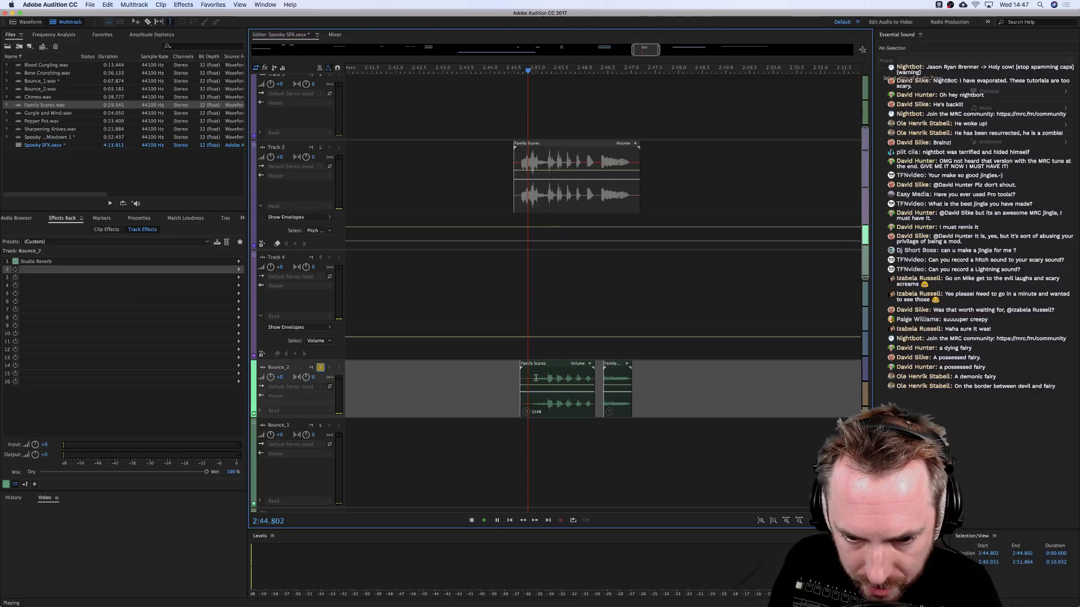
pyautogui.press('space')
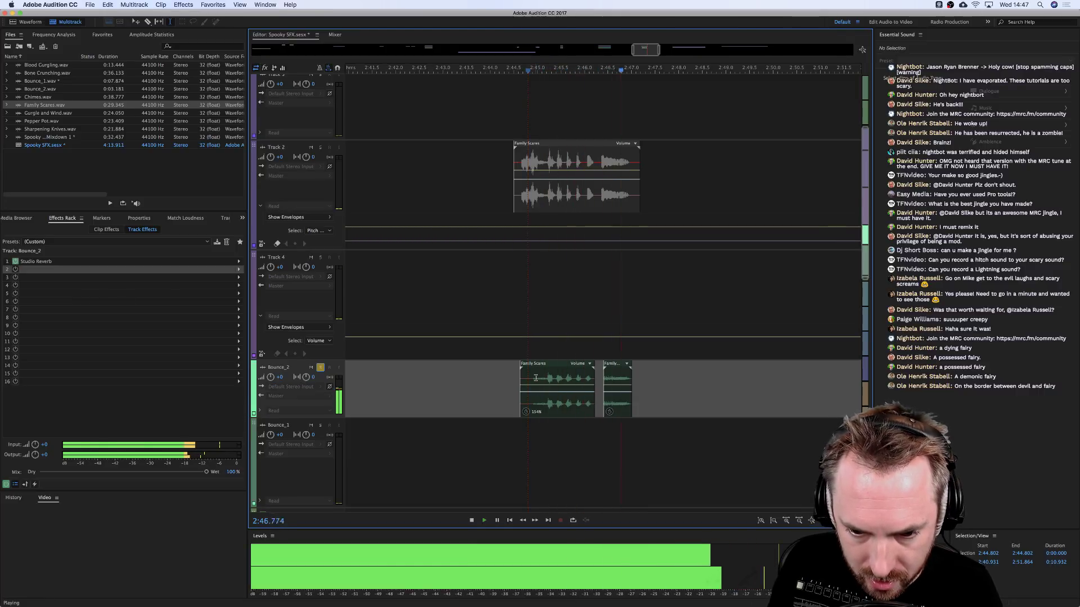
pyautogui.press('space')
pyautogui.press('space')
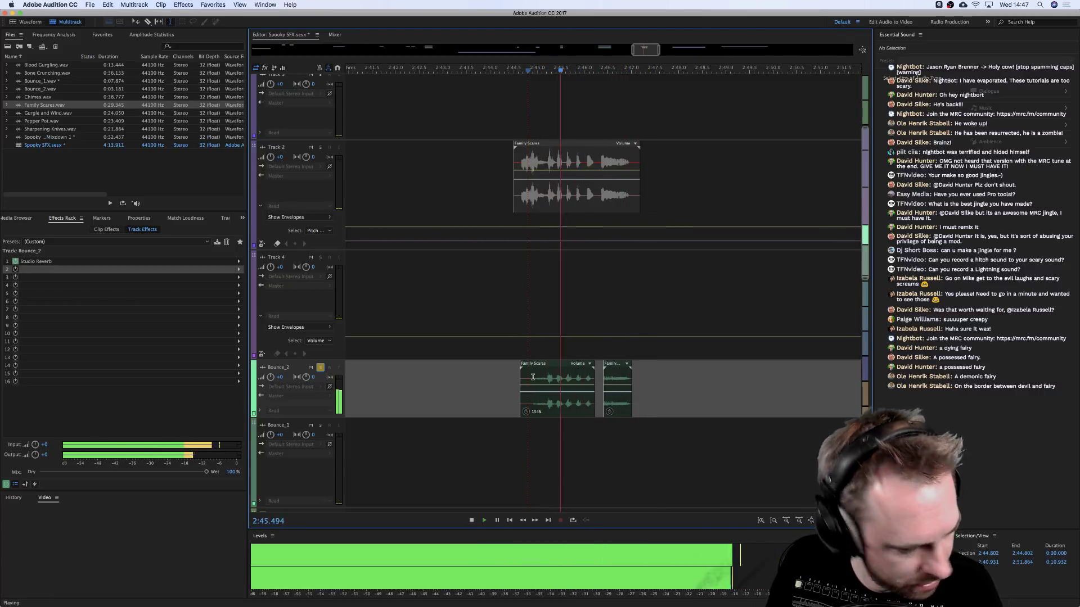
# Move the long Family Scares clip on Track 4 and the Gurgle and Wind clip on Track 2 later in the timeline.
pyautogui.scroll(-6, 602, 340)
pyautogui.press('space')
pyautogui.press('super+z')
pyautogui.press('super+z')
pyautogui.press('super+z')
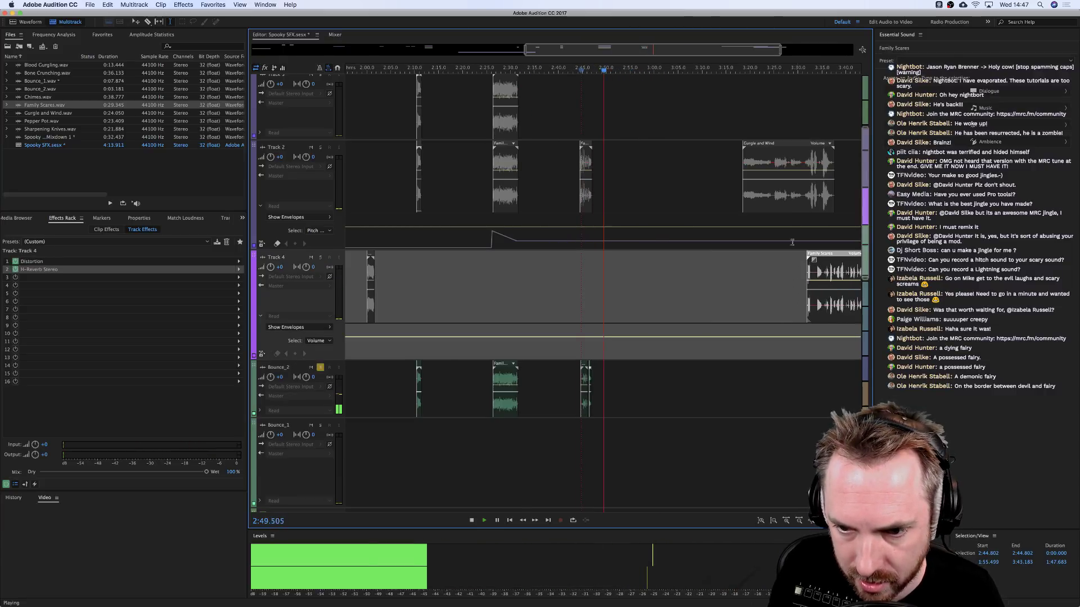
# Copy both Family Scares pieces on Bounce_2 to about 3:05 on the same track, unsolo Bounce_2 and play the original layers.
pyautogui.click(582, 378)
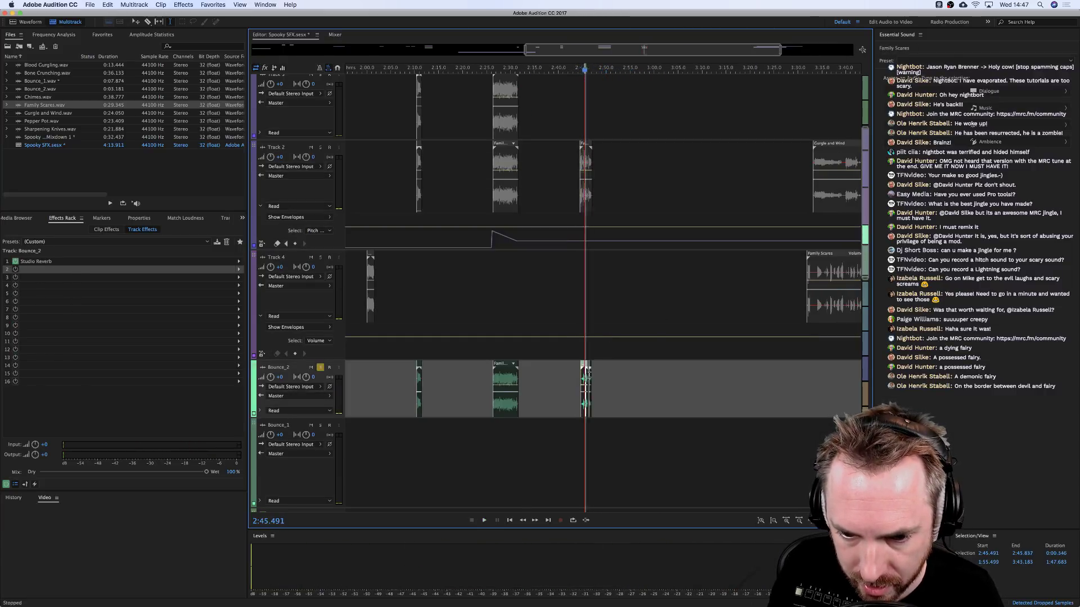
pyautogui.moveTo(662, 372); pyautogui.dragTo(682, 391)
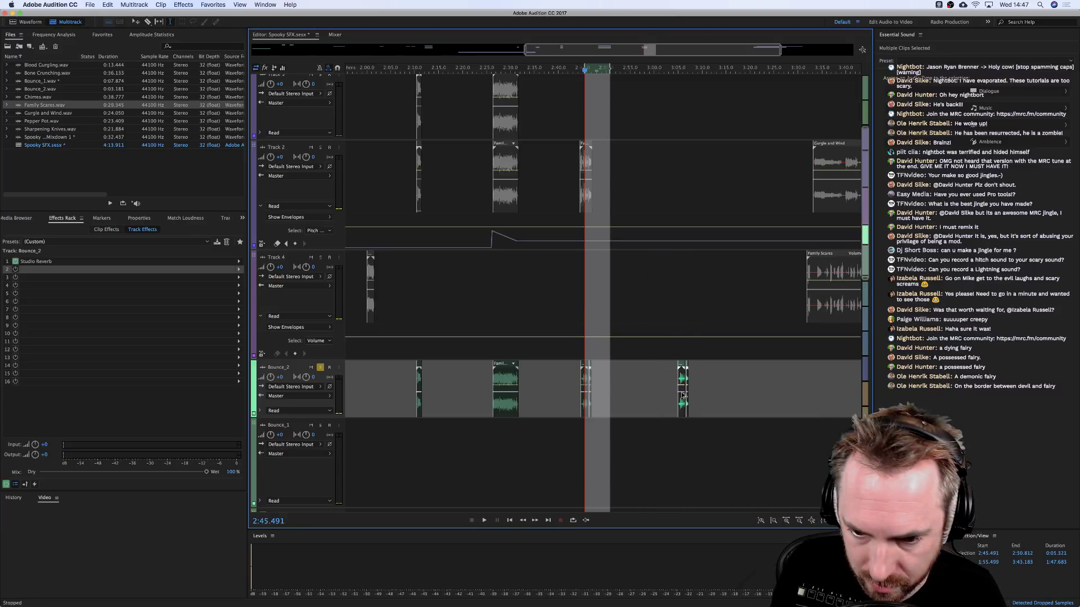
pyautogui.click(582, 296)
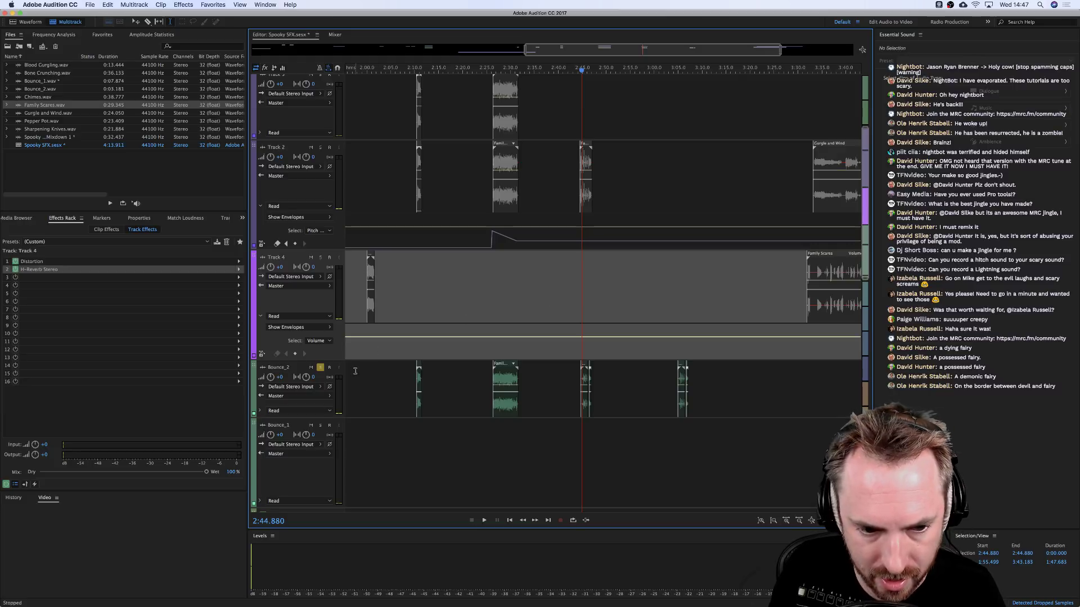
pyautogui.click(320, 368)
pyautogui.press('space')
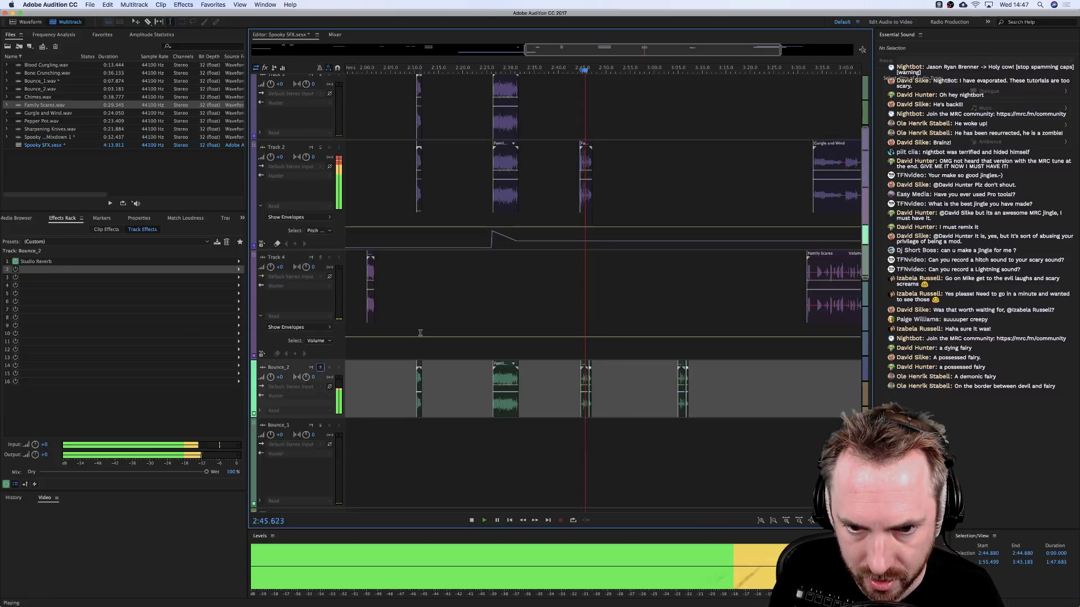
pyautogui.press('space')
# Add pitch keyframes on Track 2 so the envelope rises at the start of the Family Scares clip and falls until about 2:45.9.
pyautogui.press('=')
pyautogui.press('=')
pyautogui.press('=')
pyautogui.press('=')
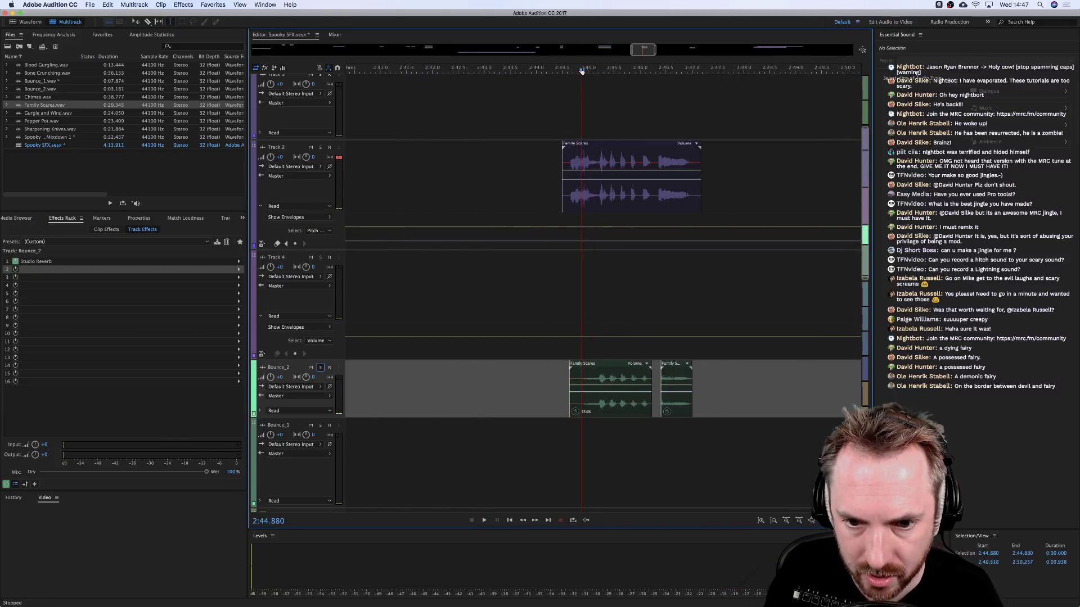
pyautogui.click(646, 245)
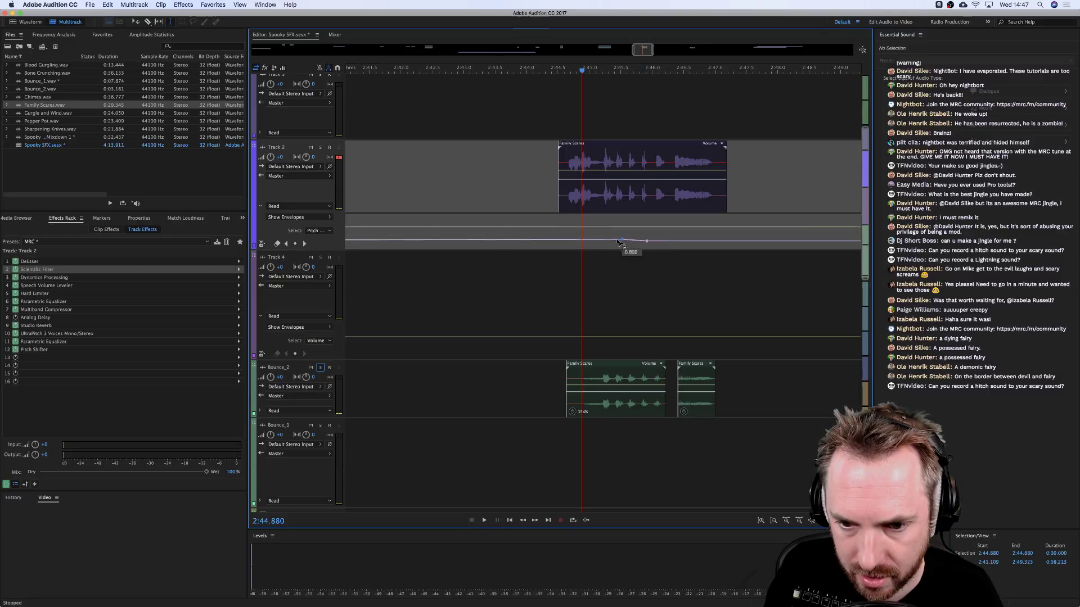
pyautogui.click(548, 230)
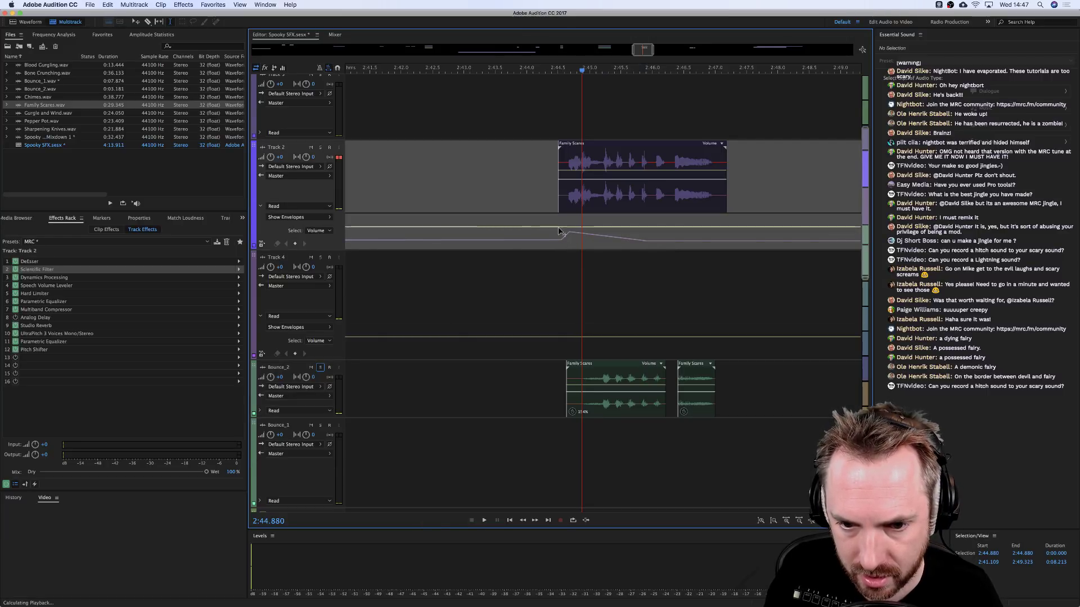
pyautogui.press('space')
# Raise the Track 2 pitch keyframe near 2:45.9, add a second pitch rise near 2:46.4 and replay the clip.
pyautogui.click(648, 242)
pyautogui.moveTo(648, 242); pyautogui.dragTo(650, 239)
pyautogui.press('space')
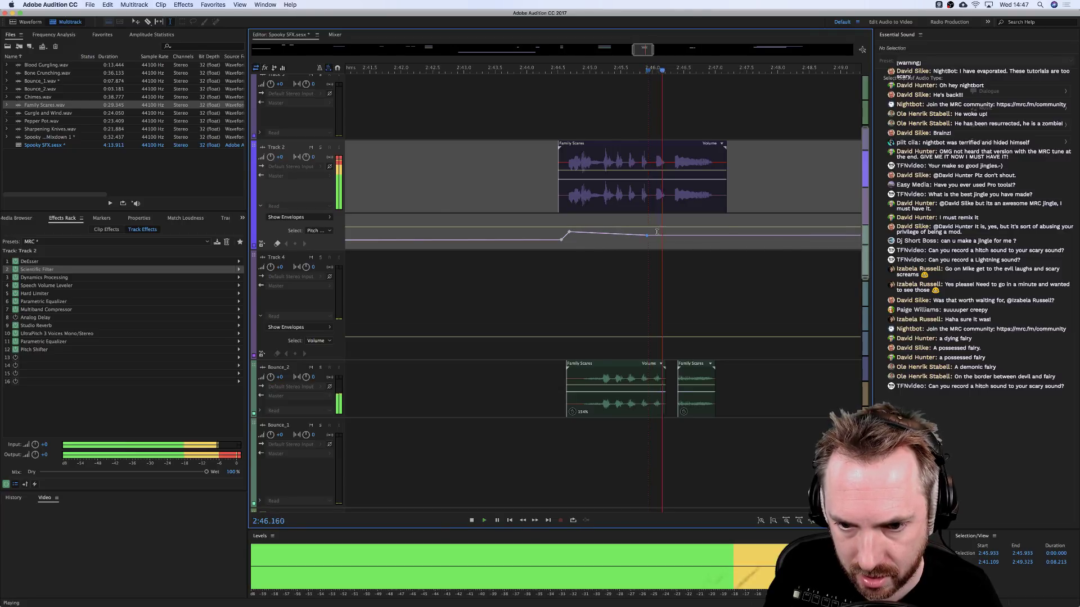
pyautogui.click(549, 209)
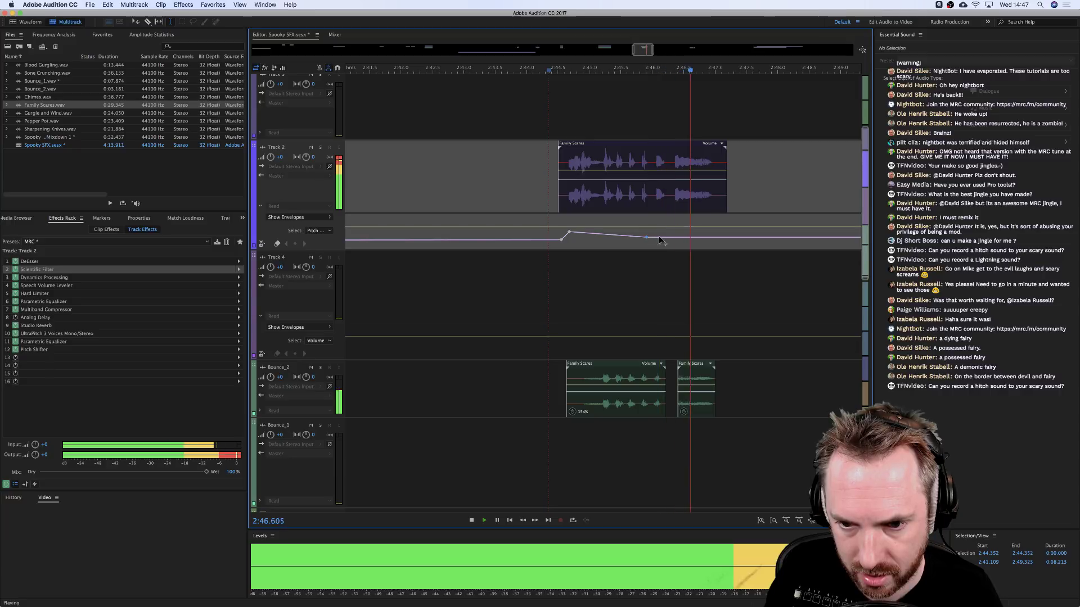
pyautogui.press('space')
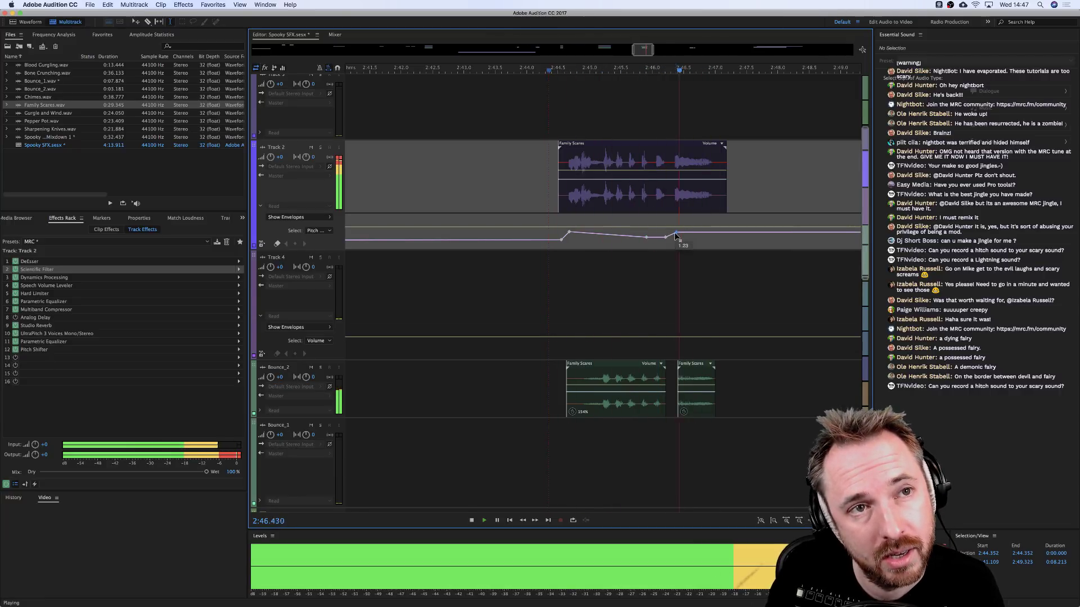
pyautogui.press('space')
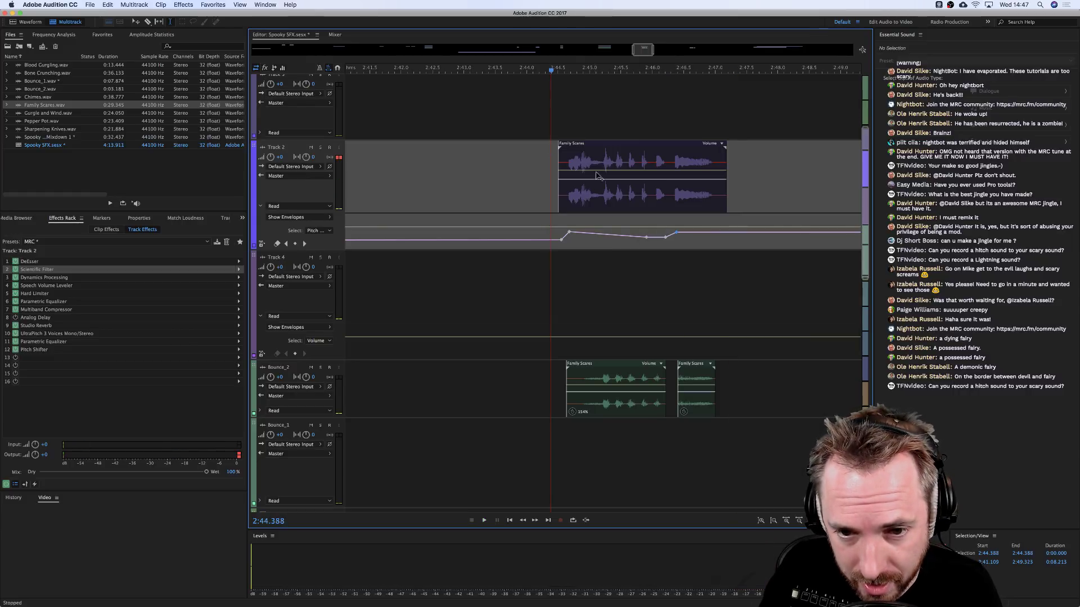
# Shape the Track 2 Family Scares clip's pan envelope into repeated left and right swings and play the result.
pyautogui.click(599, 180)
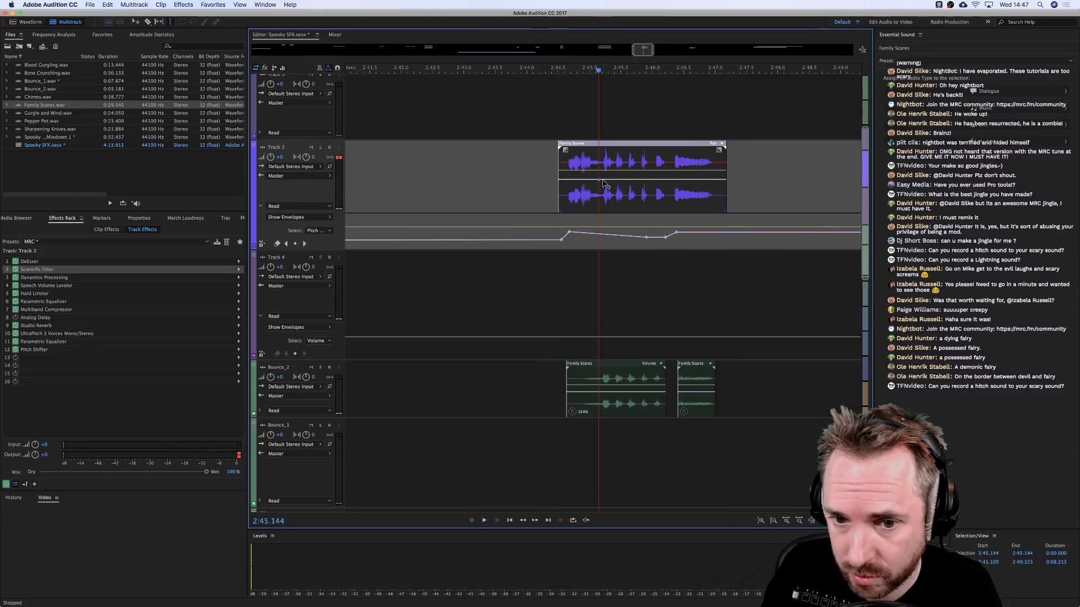
pyautogui.moveTo(618, 166); pyautogui.dragTo(622, 193)
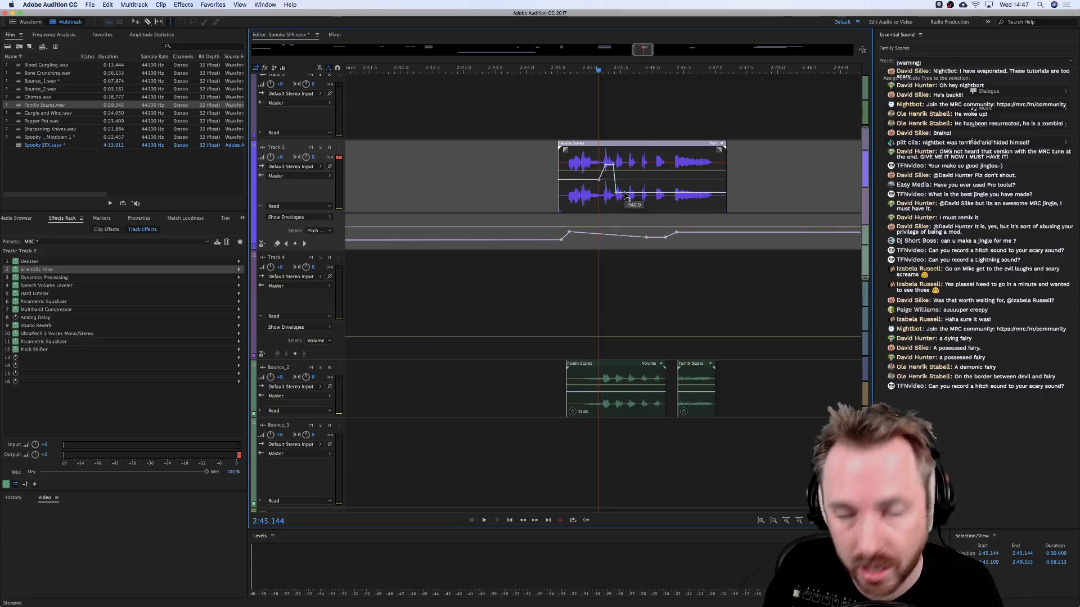
pyautogui.moveTo(628, 195); pyautogui.dragTo(641, 194)
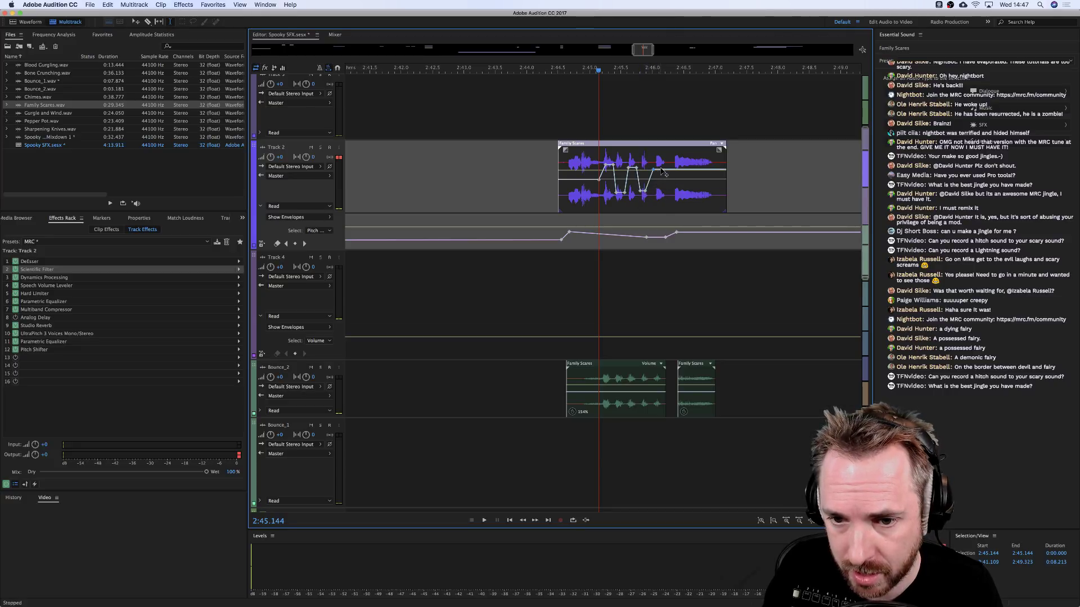
pyautogui.click(541, 211)
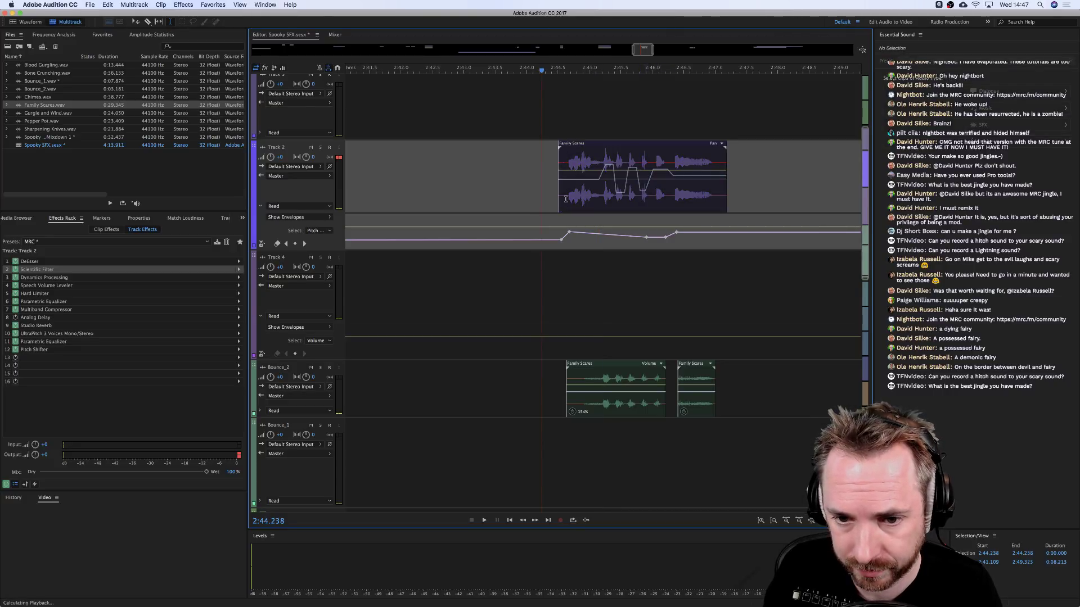
pyautogui.press('space')
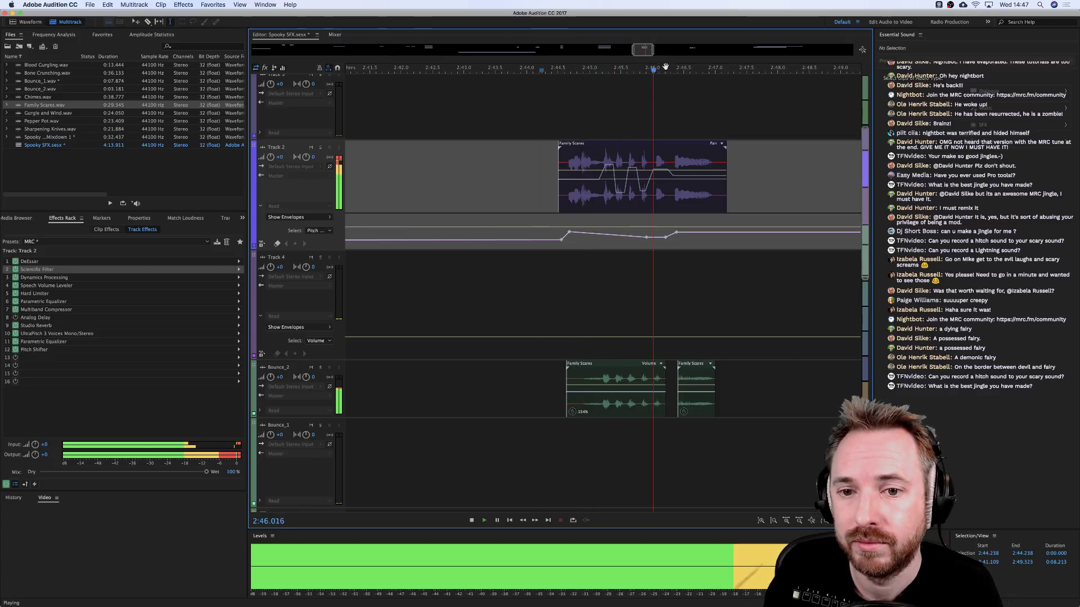
pyautogui.press('\\')
pyautogui.press('space')
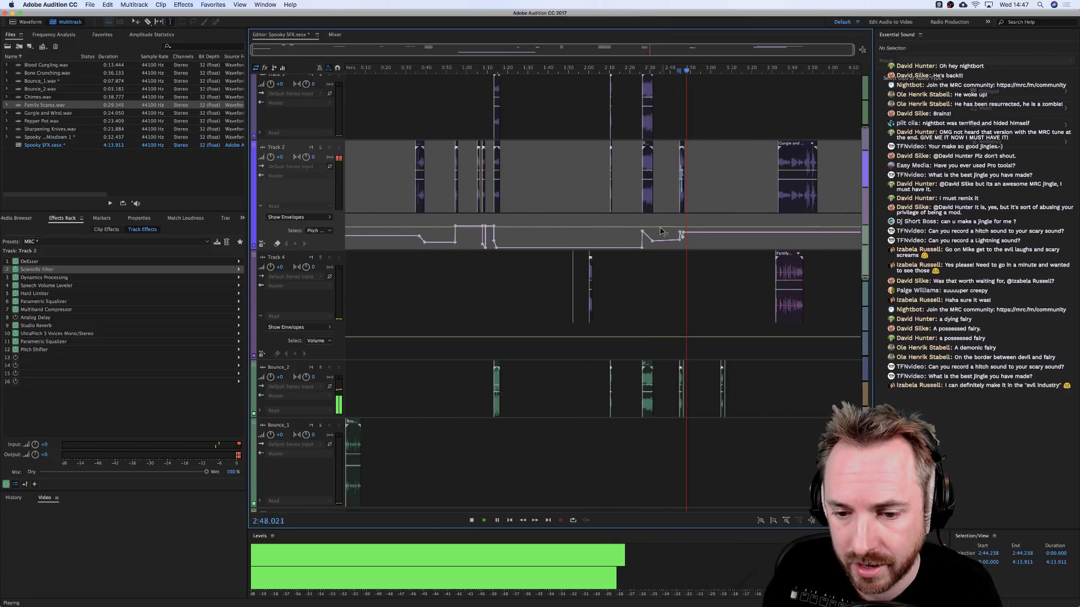
# Move the Gurgle and Wind clip on Track 2 to about 3:53.5 and start playing the Family Scares clip on Track 4.
pyautogui.click(721, 300)
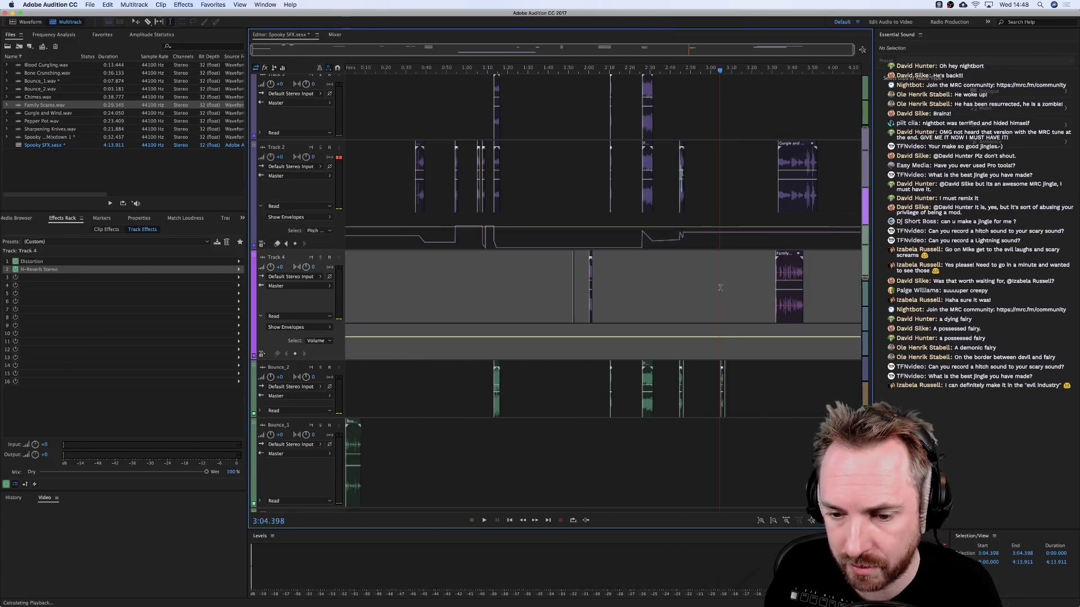
pyautogui.click(775, 193)
pyautogui.press('space')
pyautogui.scroll(5, 795, 71)
pyautogui.scroll(2, 796, 70)
pyautogui.hscroll(5, 720, 286)
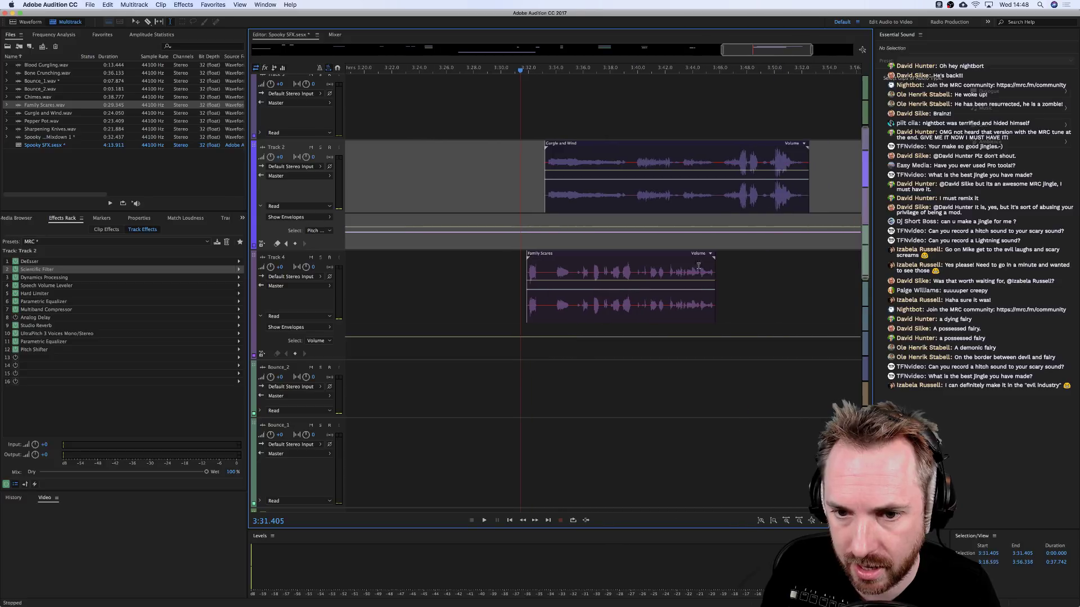
pyautogui.press('super+z')
pyautogui.press('space')
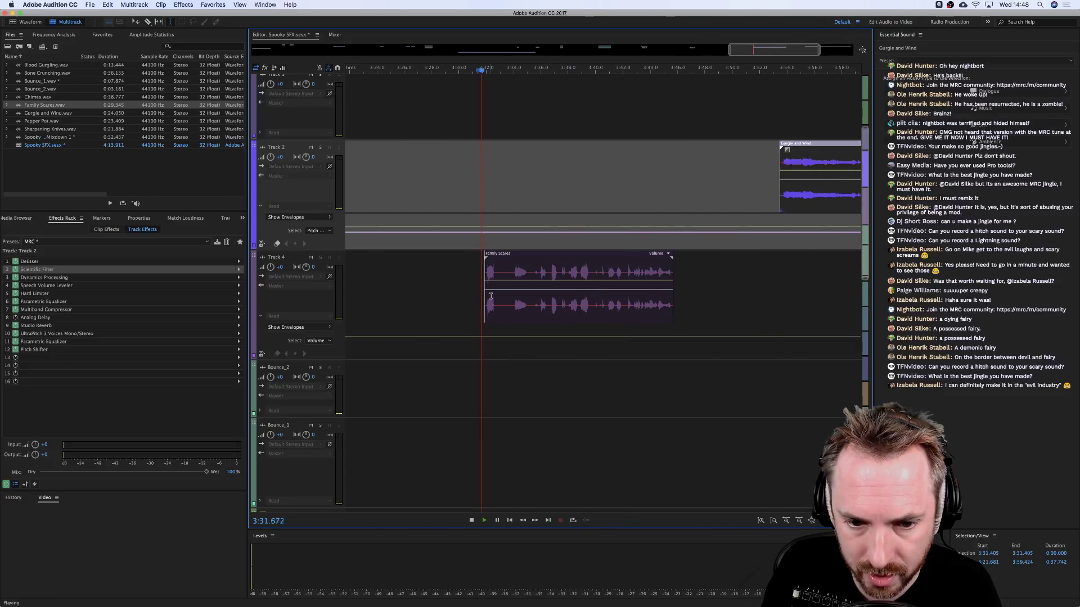
# Move the long Family Scares clip from Track 4 to Track 2, starting at about 3:34.6, and preview its second sound.
pyautogui.click(509, 305)
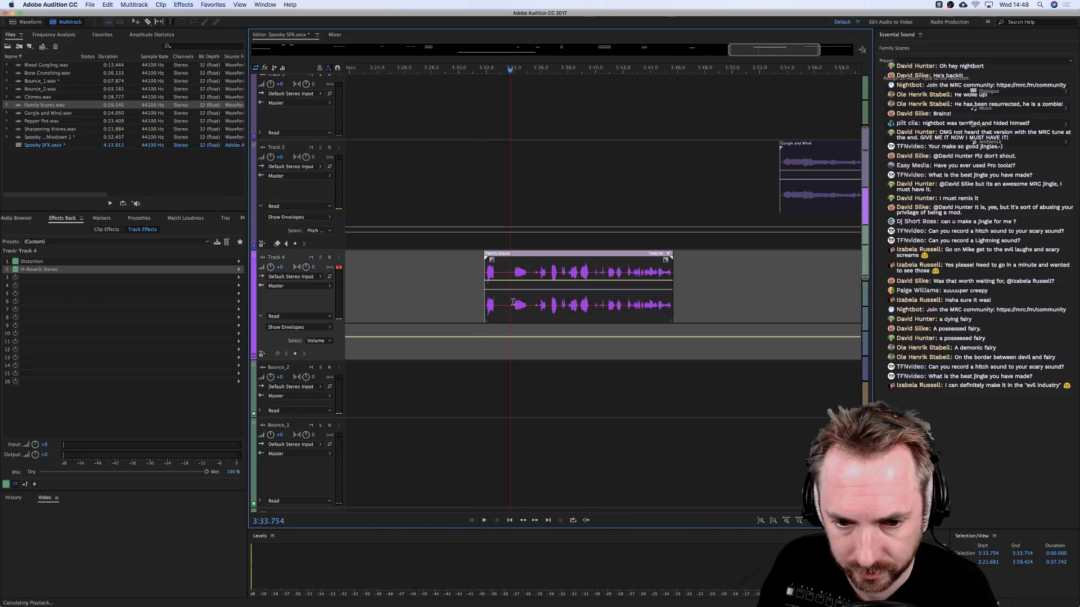
pyautogui.press('space')
pyautogui.moveTo(509, 304); pyautogui.dragTo(550, 169)
pyautogui.click(552, 200)
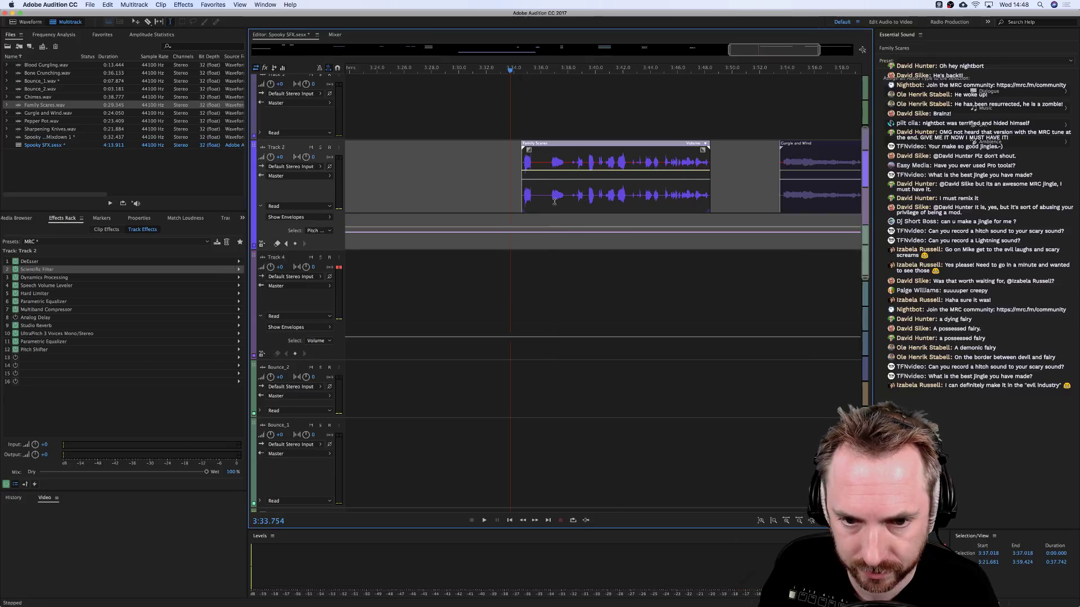
pyautogui.press('space')
pyautogui.press('space')
pyautogui.press('space')
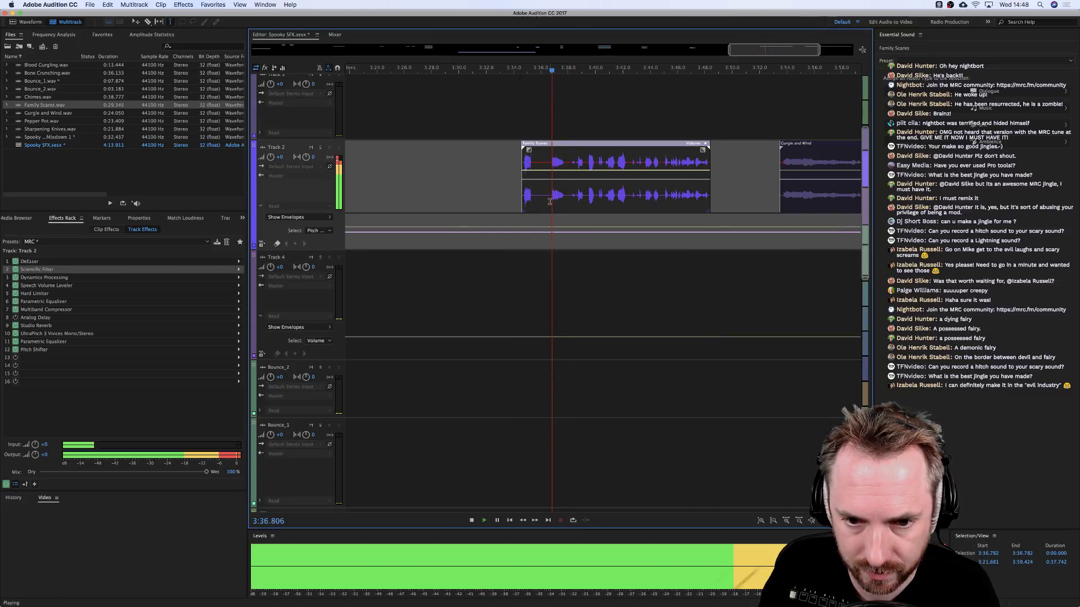
# Delete the gap after the first sound in the Track 2 Family Scares clip and audition the second sound, selecting it in the waveform editor.
pyautogui.doubleClick(544, 198)
pyautogui.moveTo(256, 133); pyautogui.dragTo(307, 132)
pyautogui.press('space')
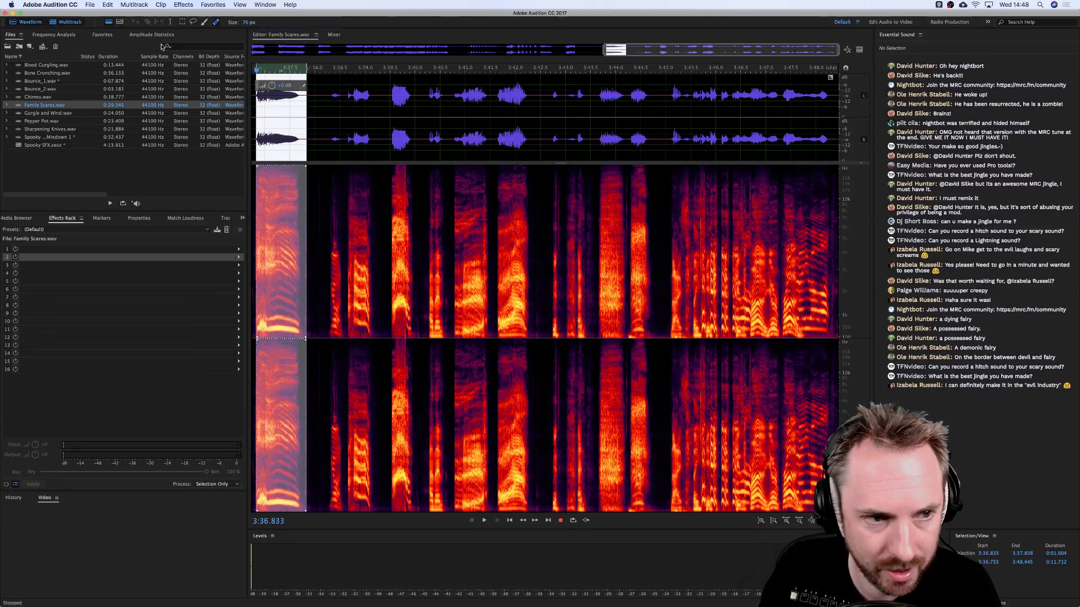
pyautogui.click(84, 25)
pyautogui.press('space')
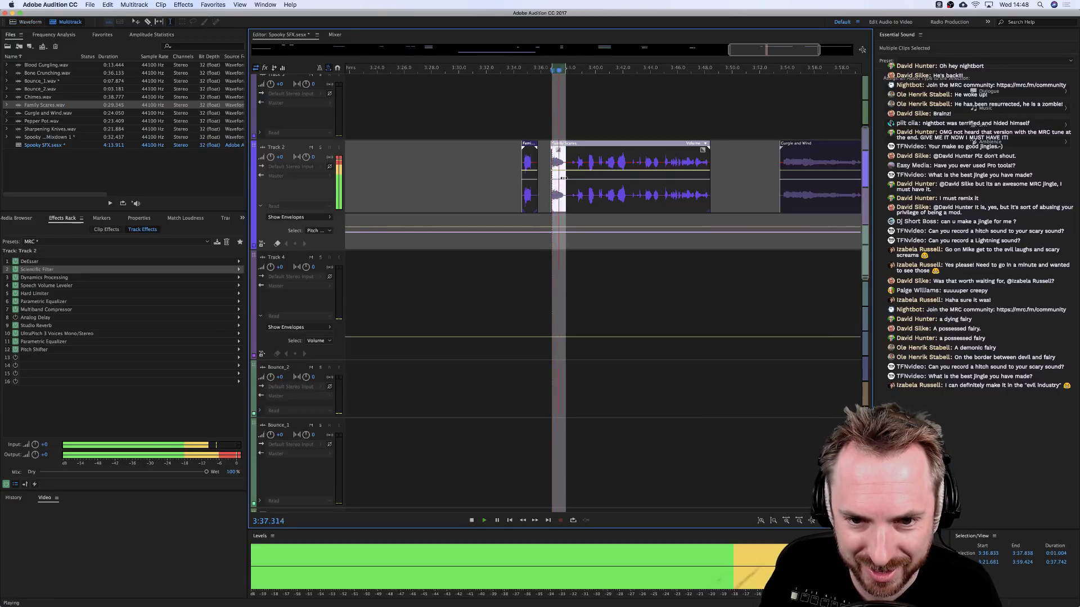
pyautogui.press('space')
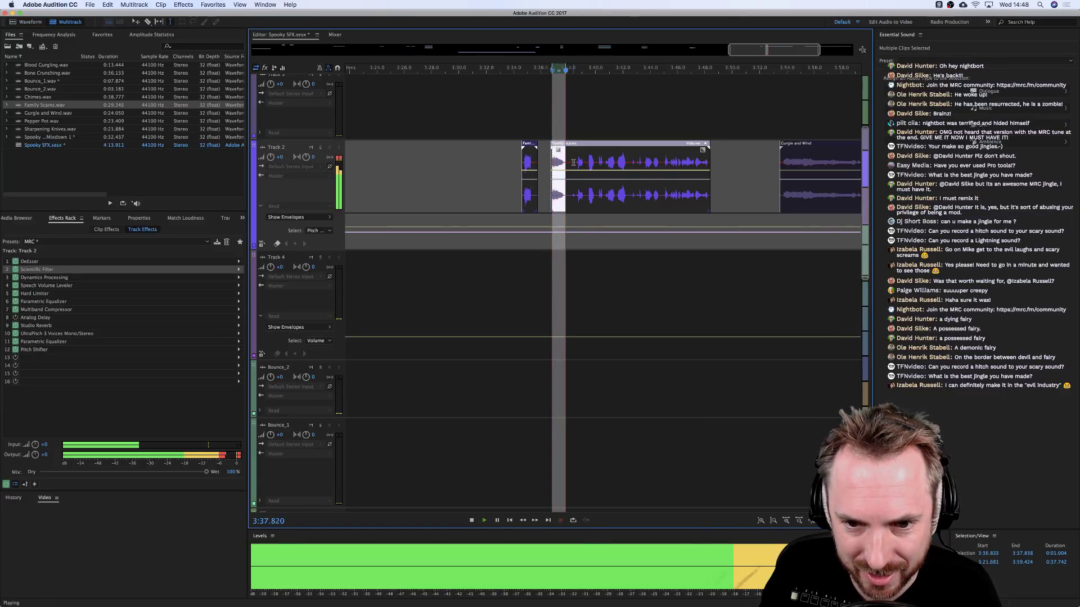
# Audition the Track 2 Family Scares clip after its second sound and delete the section from about 3:38.0 to 3:39.4.
pyautogui.click(573, 162)
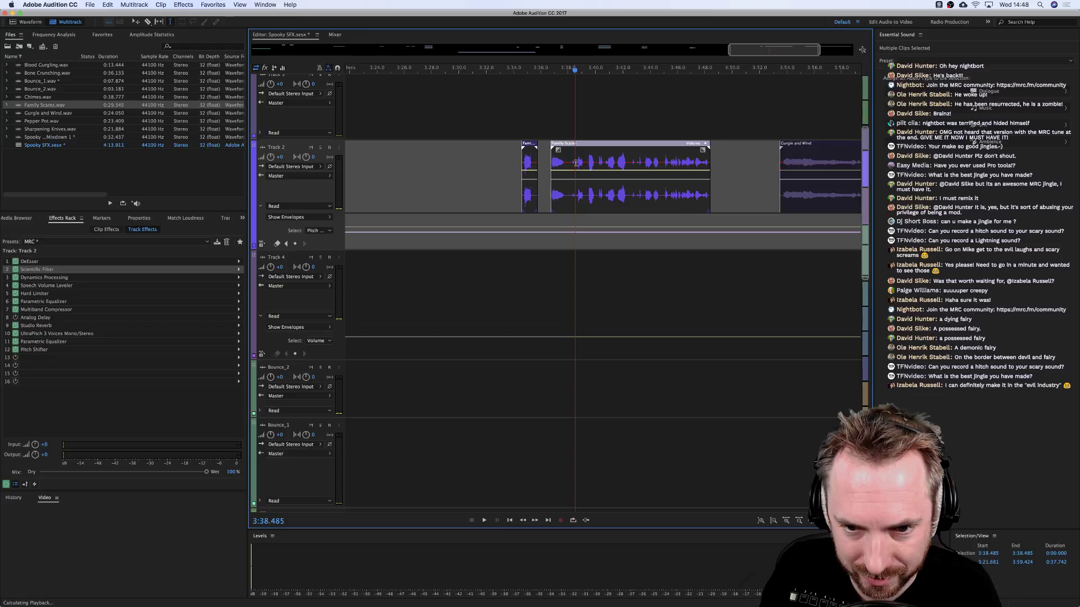
pyautogui.click(572, 161)
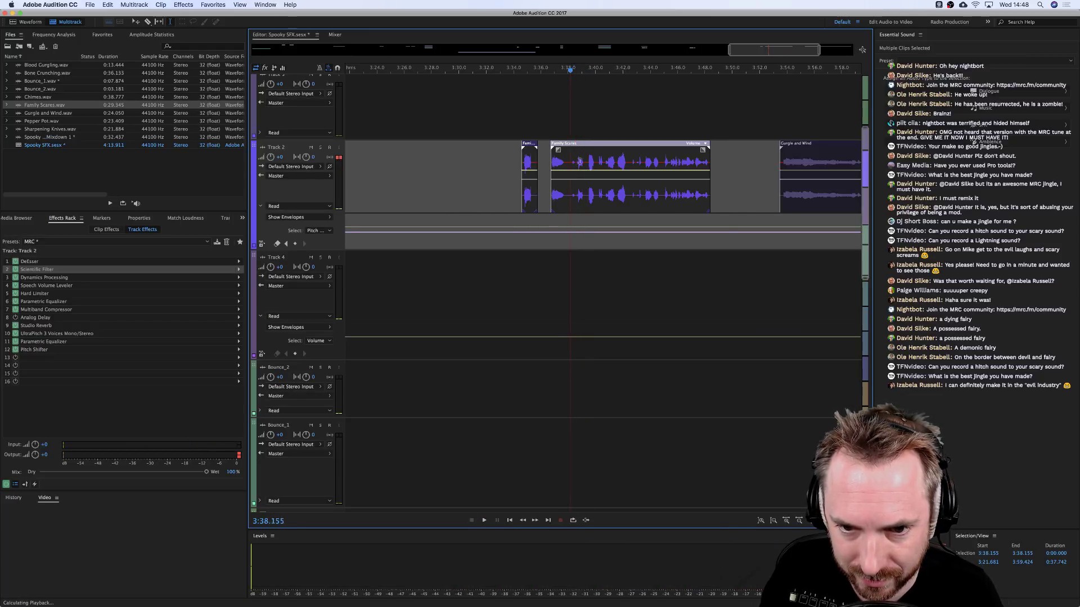
pyautogui.click(586, 161)
pyautogui.press('space')
pyautogui.moveTo(587, 162); pyautogui.dragTo(568, 162)
pyautogui.press('Delete')
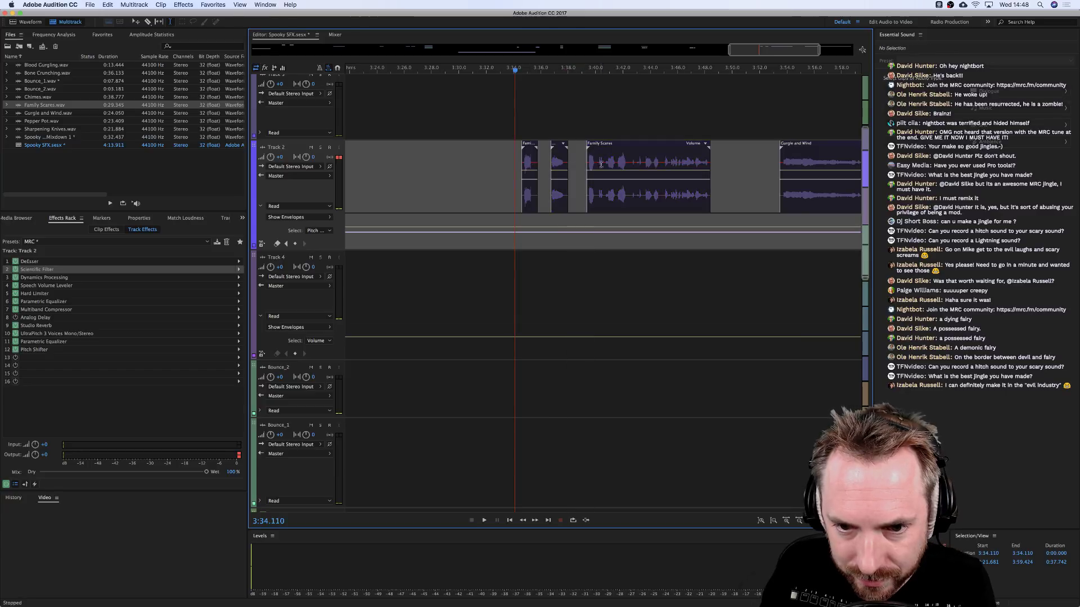
# Split the third Family Scares sound off onto Track 4 near 3:31, move the first Track 2 piece above it and play both.
pyautogui.click(597, 163)
pyautogui.hotkey('ctrl', 'k')
pyautogui.moveTo(592, 169); pyautogui.dragTo(498, 274)
pyautogui.moveTo(526, 201); pyautogui.dragTo(474, 218)
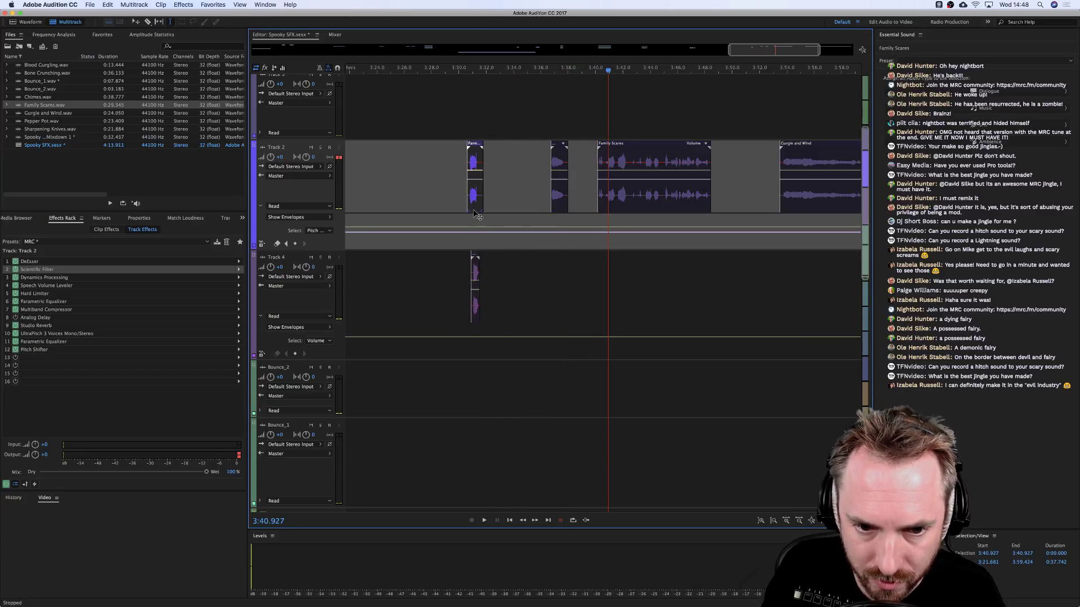
pyautogui.click(468, 203)
pyautogui.press('space')
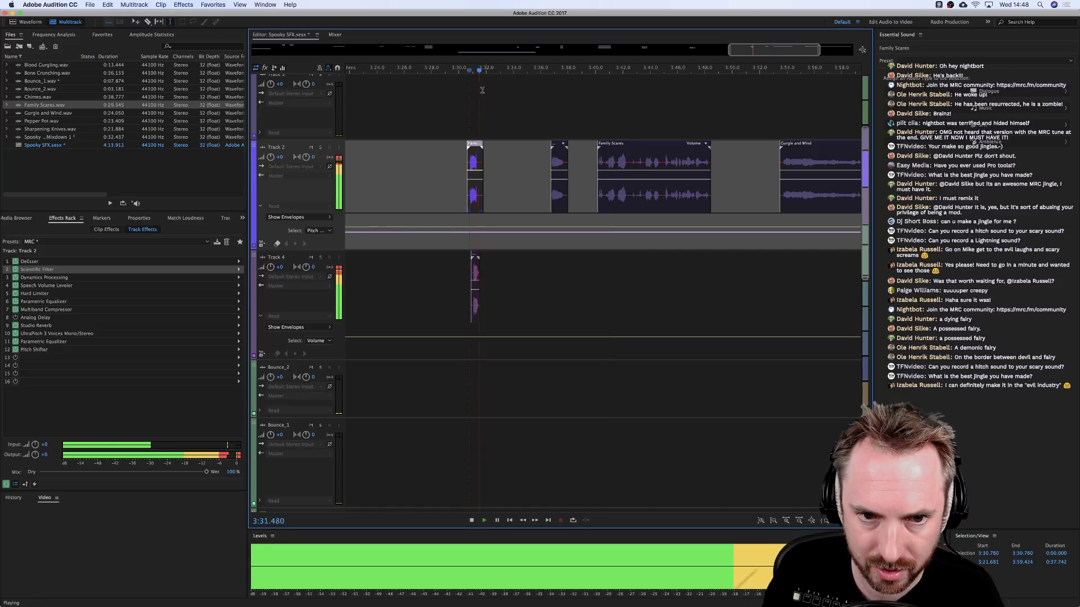
# Move the Track 2 Family Scares piece near 3:31 to the Bounce_1 track and the Track 4 piece to Bounce_2, and play both.
pyautogui.press('space')
pyautogui.scroll(5, 470, 72)
pyautogui.moveTo(498, 192); pyautogui.dragTo(502, 458)
pyautogui.moveTo(475, 318); pyautogui.dragTo(500, 401)
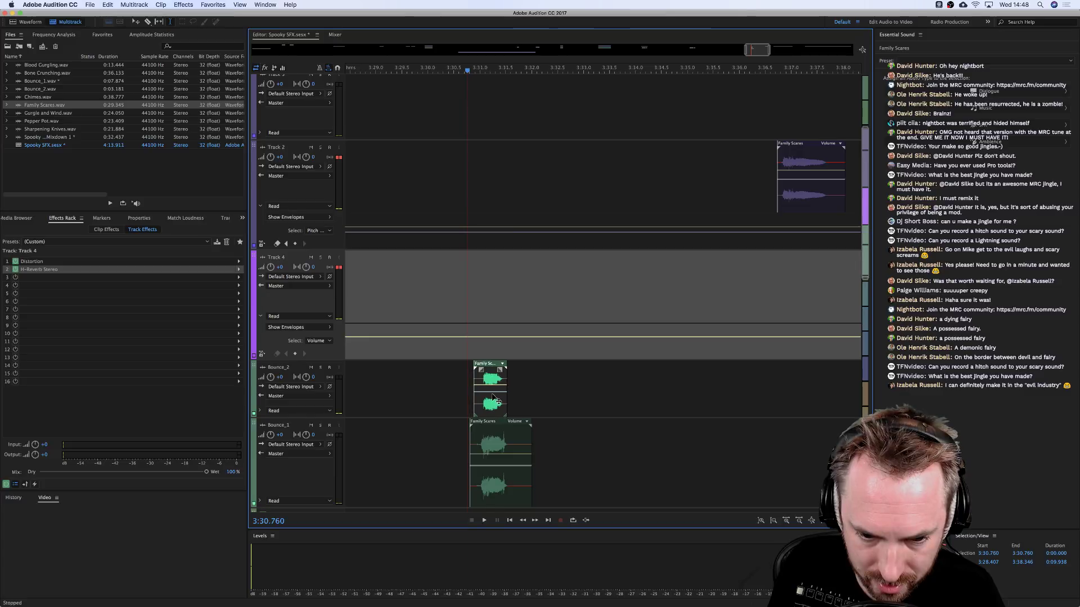
pyautogui.press('space')
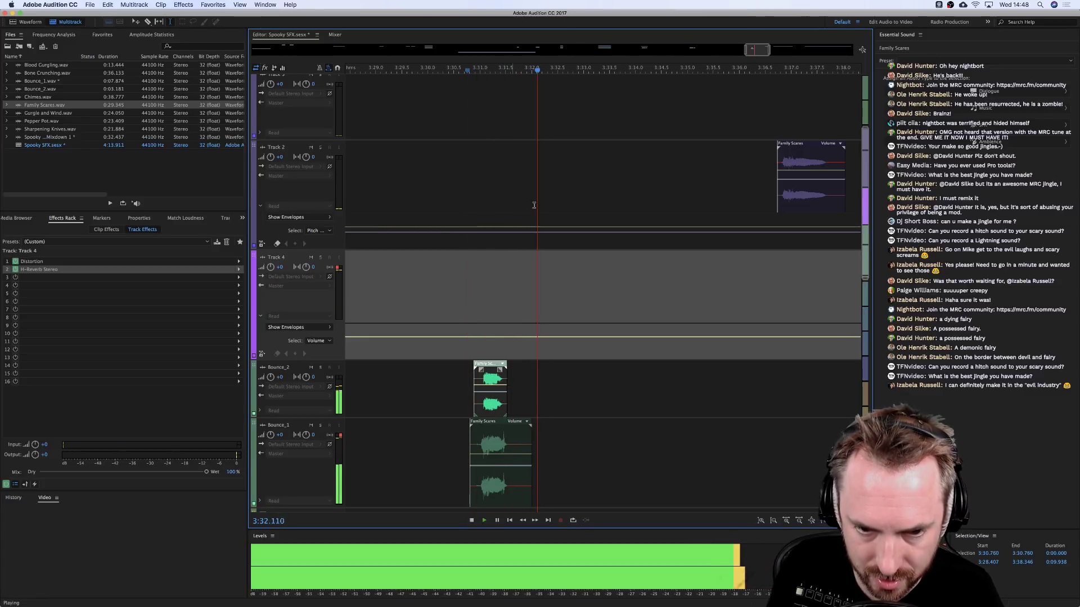
pyautogui.scroll(-3, 549, 298)
pyautogui.press('space')
# Try bouncing the selected track with the Family Scares sound to a new track and undo the resulting clip.
pyautogui.scroll(-5, 570, 344)
pyautogui.hscroll(-5, 571, 344)
pyautogui.scroll(3, 658, 260)
pyautogui.click(645, 315)
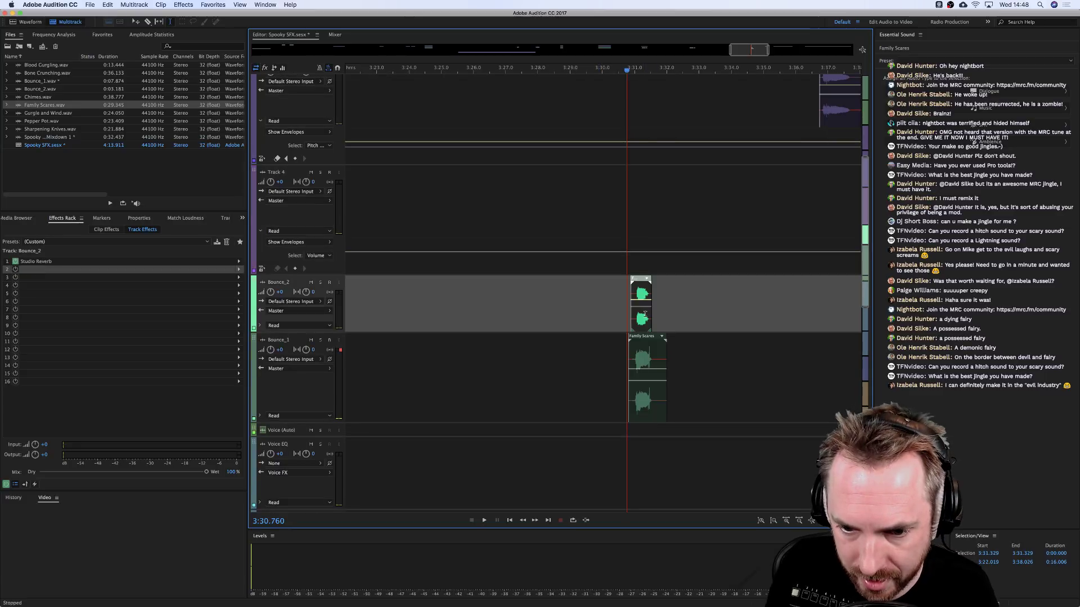
pyautogui.click(650, 365)
pyautogui.click(134, 5)
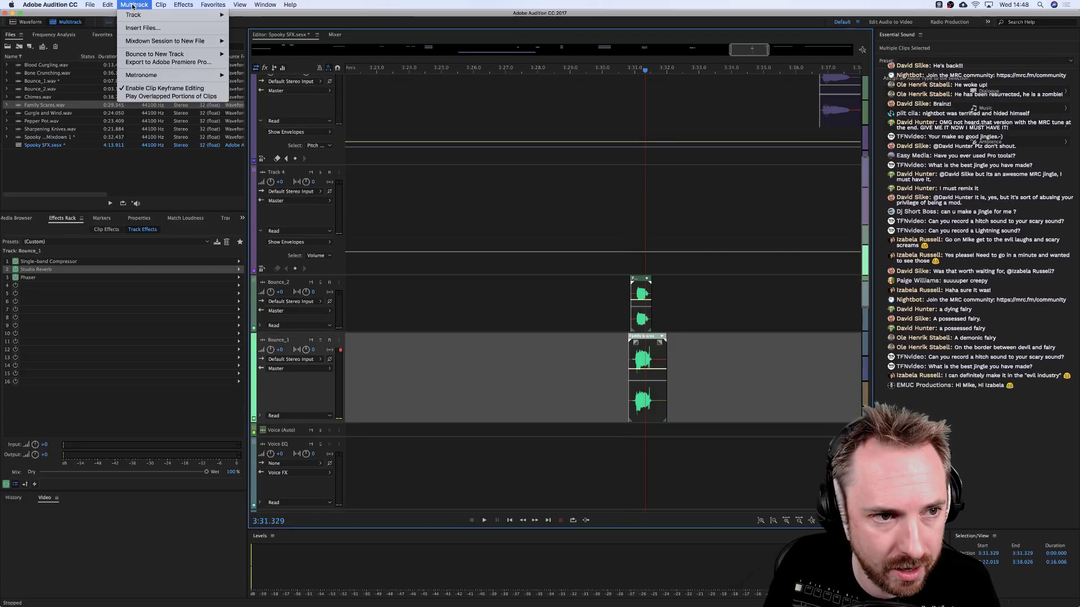
pyautogui.moveTo(186, 55)
pyautogui.click(248, 54)
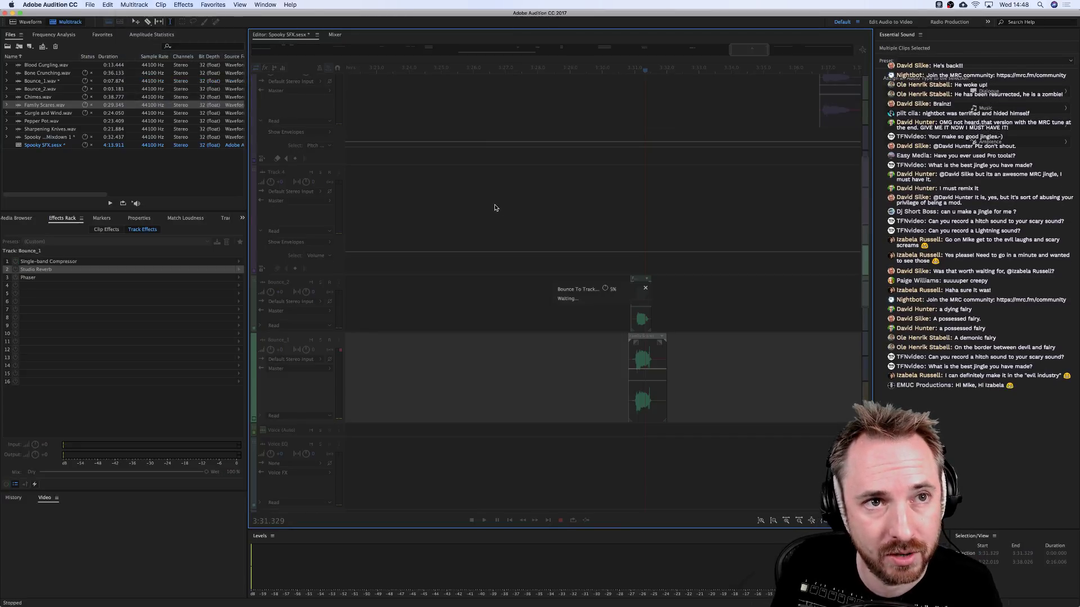
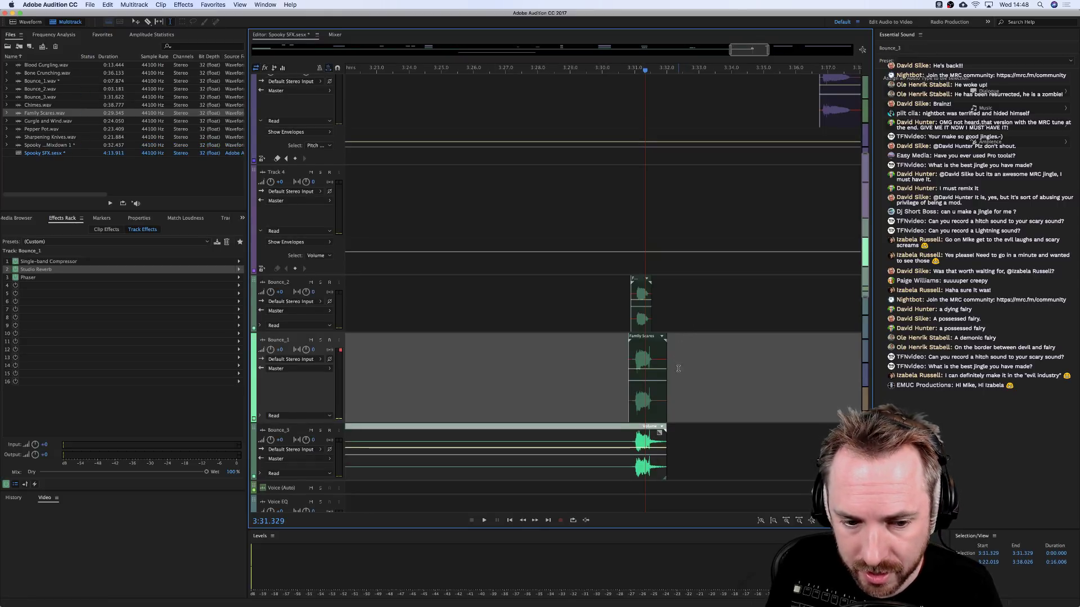
pyautogui.scroll(-5, 678, 368)
pyautogui.hotkey('ctrl', 'z')
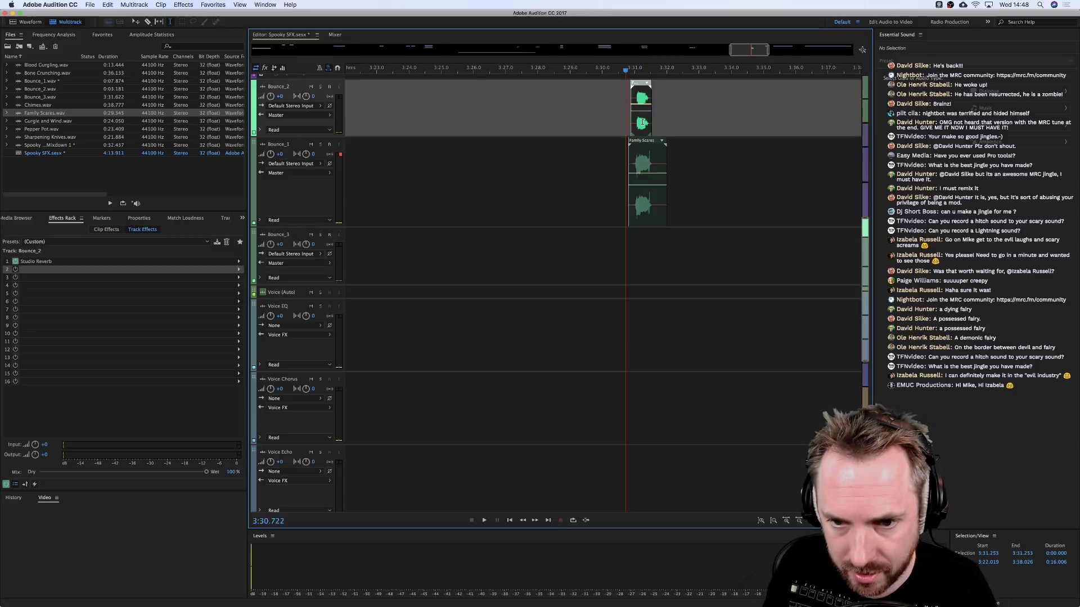
# Try bouncing only the two selected Family Scares clips to a new track and delete the bounced clip.
pyautogui.click(134, 4)
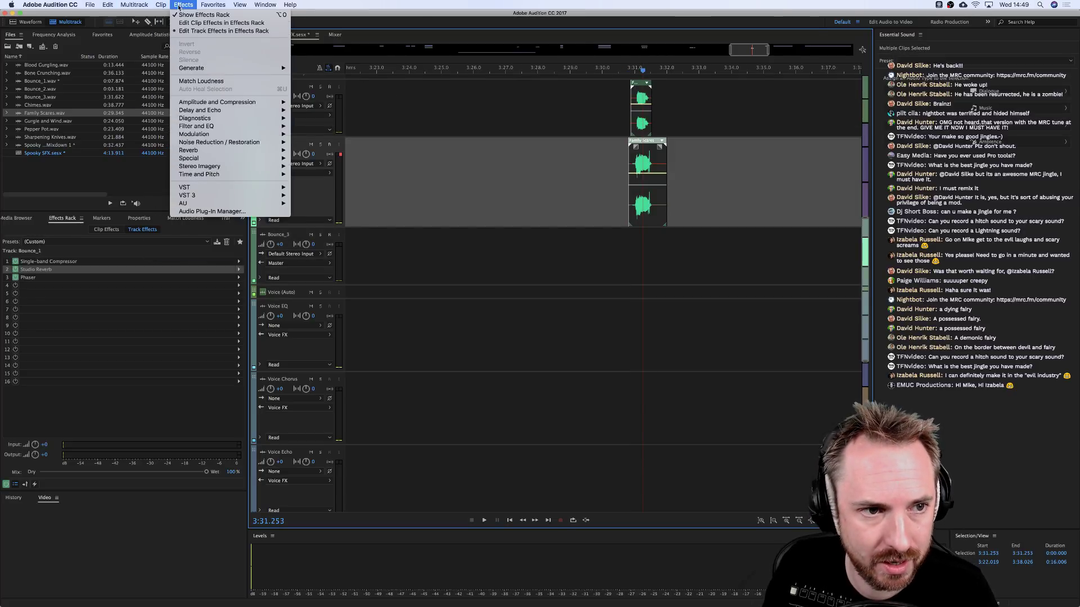
pyautogui.moveTo(222, 56)
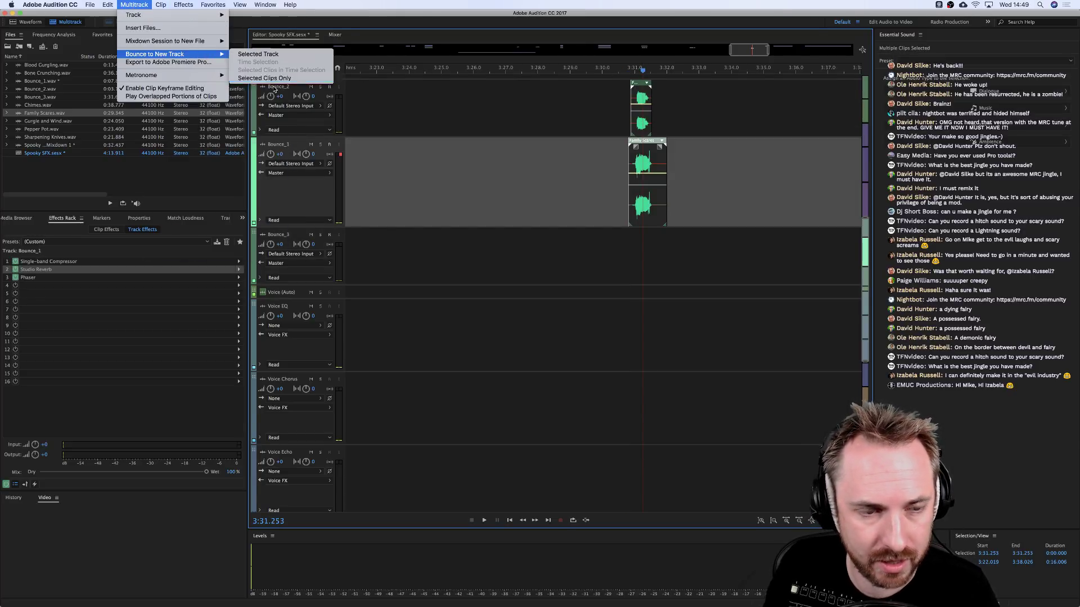
pyautogui.click(252, 79)
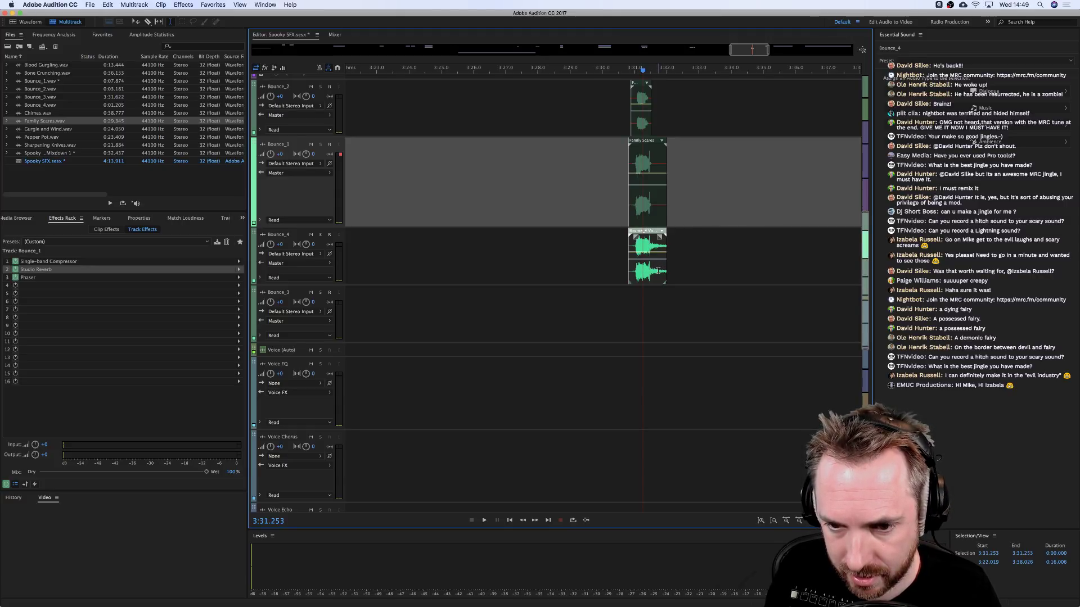
pyautogui.click(651, 264)
pyautogui.press('Delete')
# Bounce the two Family Scares clips within a time selection from about 3:31.0 to 3:37.3 to a new track and open the result for waveform editing.
pyautogui.moveTo(633, 120); pyautogui.dragTo(823, 230)
pyautogui.scroll(2, 834, 220)
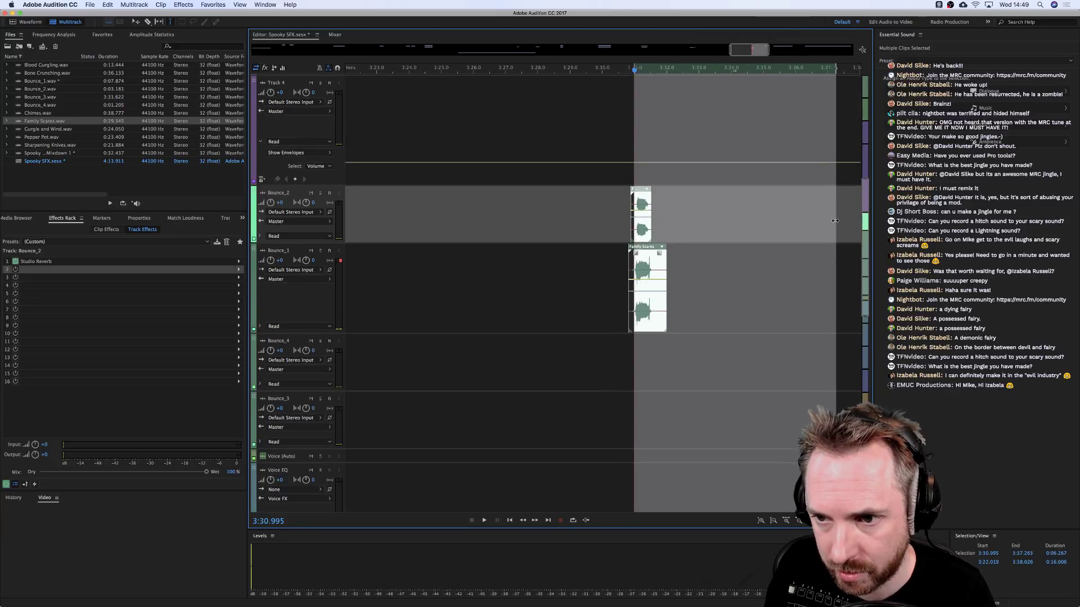
pyautogui.click(133, 4)
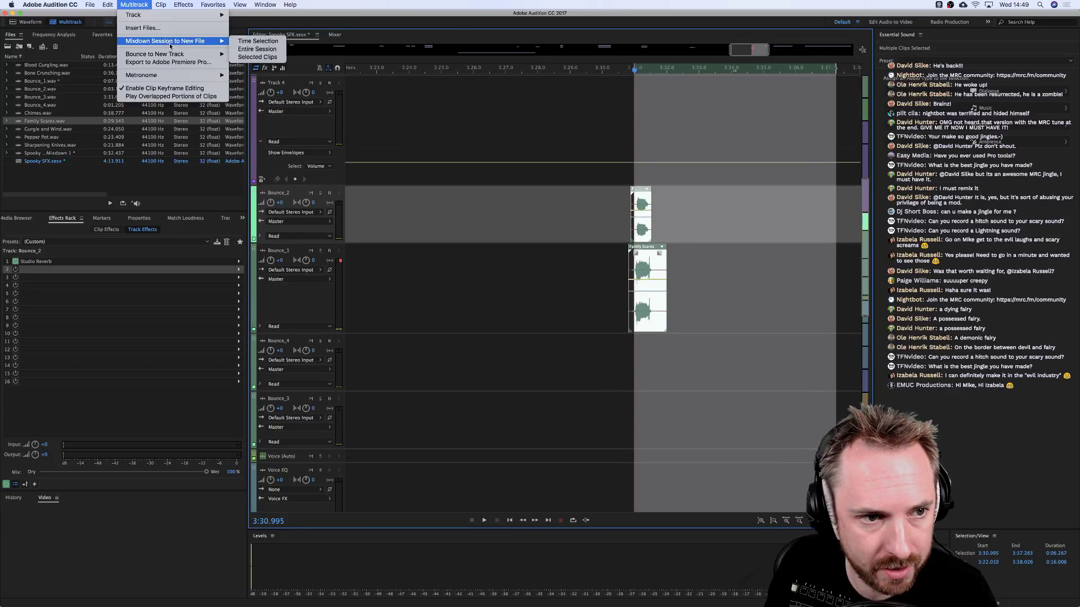
pyautogui.moveTo(185, 54)
pyautogui.click(256, 70)
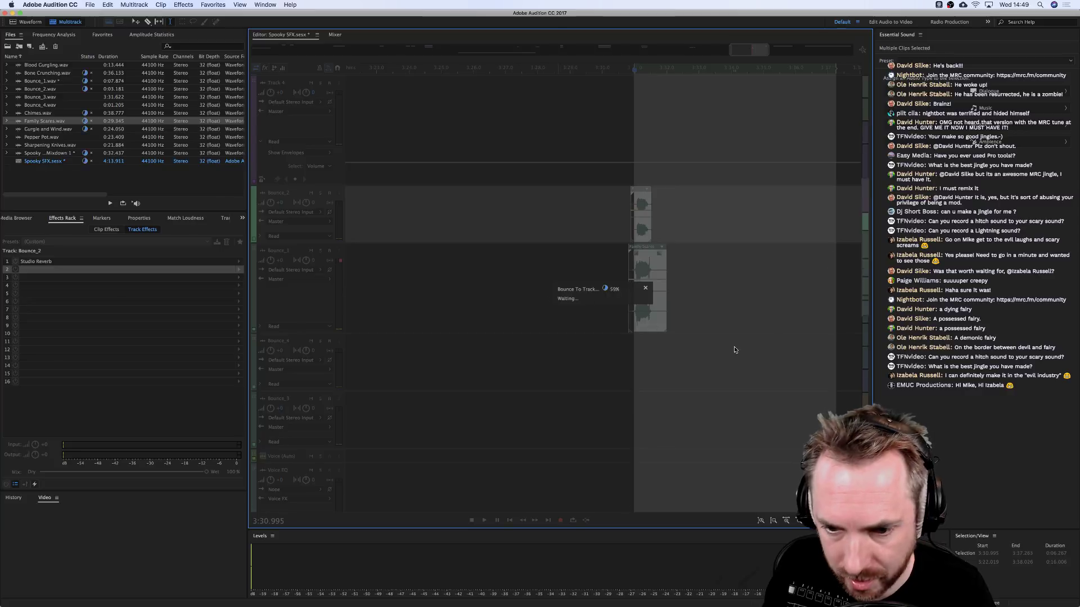
pyautogui.doubleClick(689, 292)
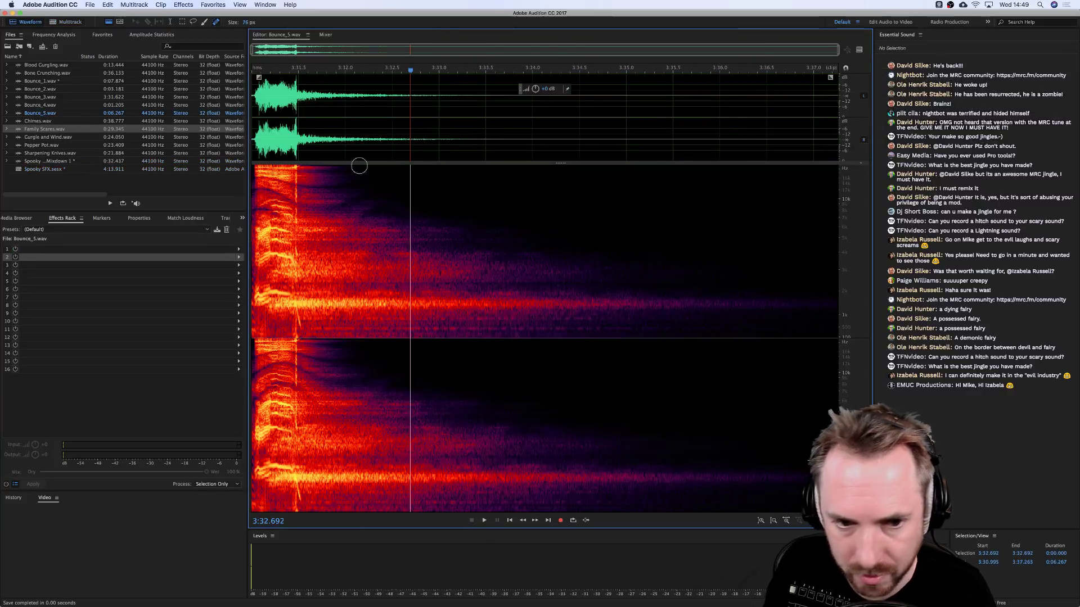
# Insert 10 seconds of silence at the start of Bounce_5.wav, accepting the change to the file's duration.
pyautogui.click(254, 139)
pyautogui.click(252, 137)
pyautogui.click(138, 5)
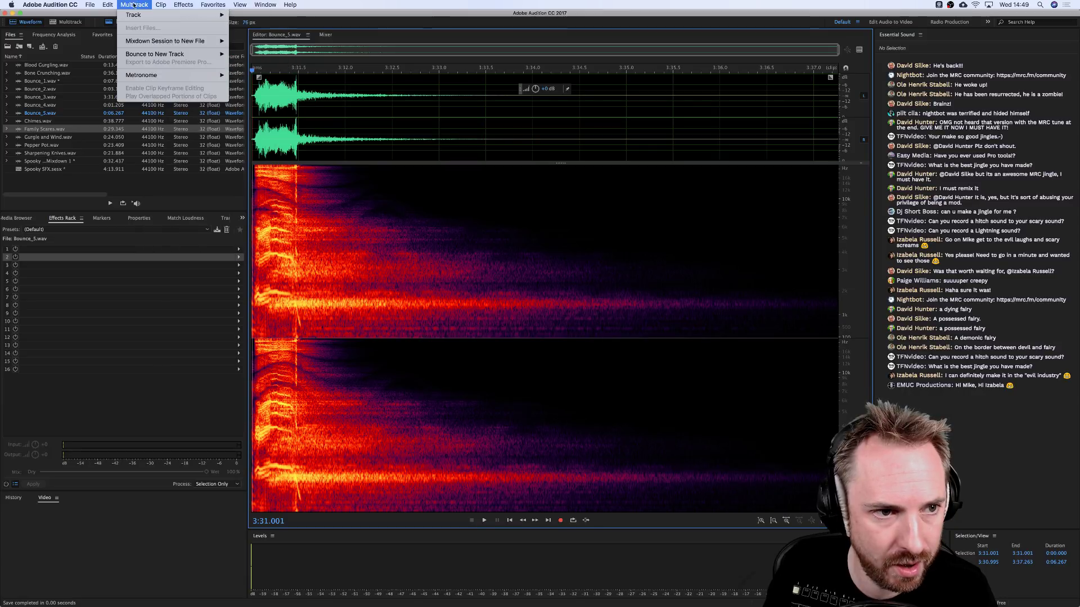
pyautogui.moveTo(170, 164)
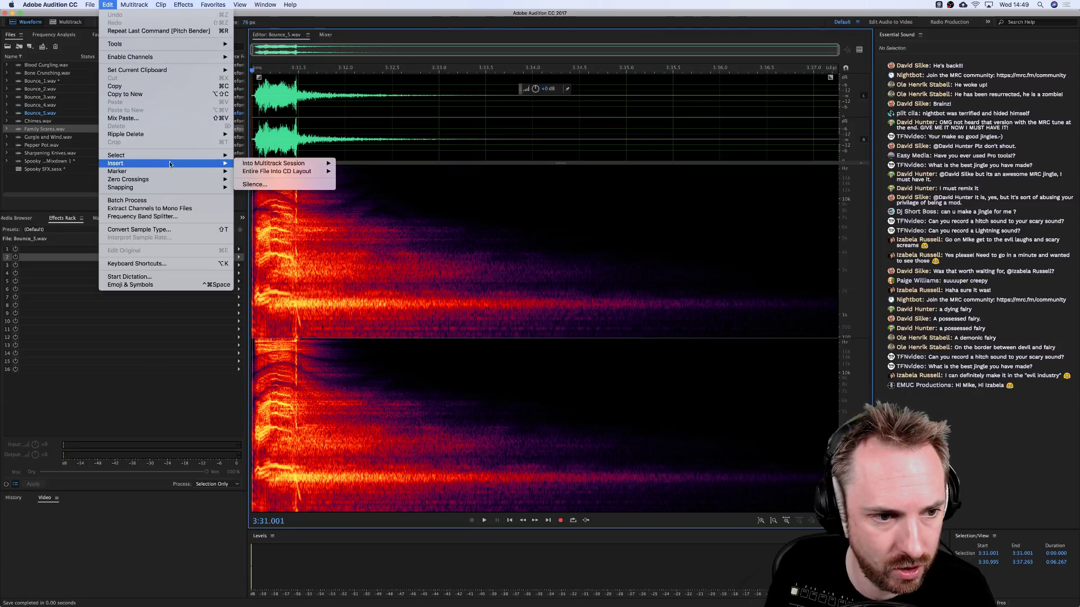
pyautogui.click(271, 185)
pyautogui.press('Return')
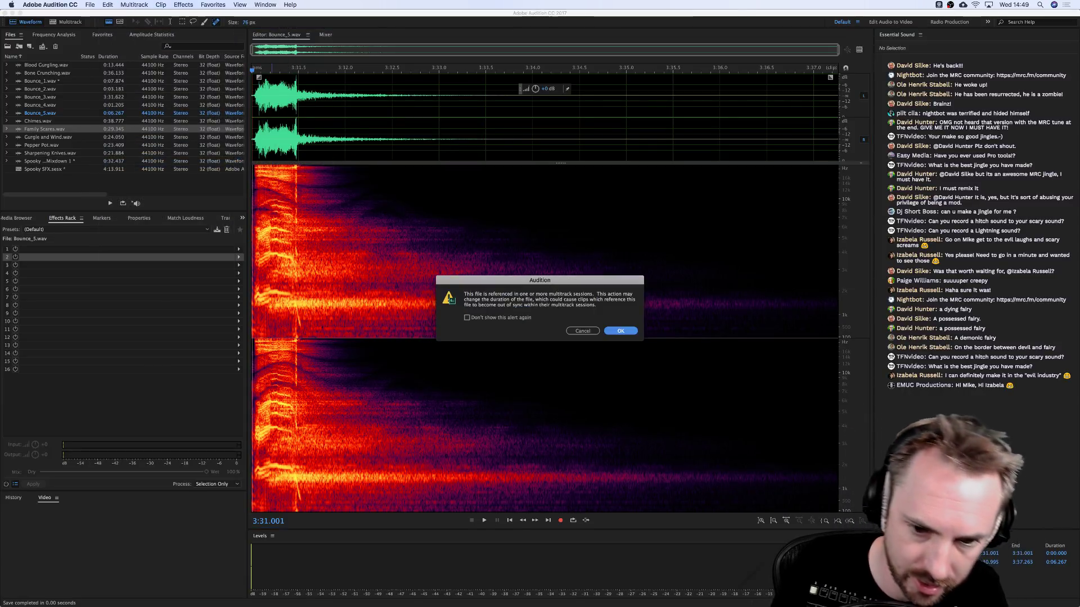
pyautogui.click(605, 331)
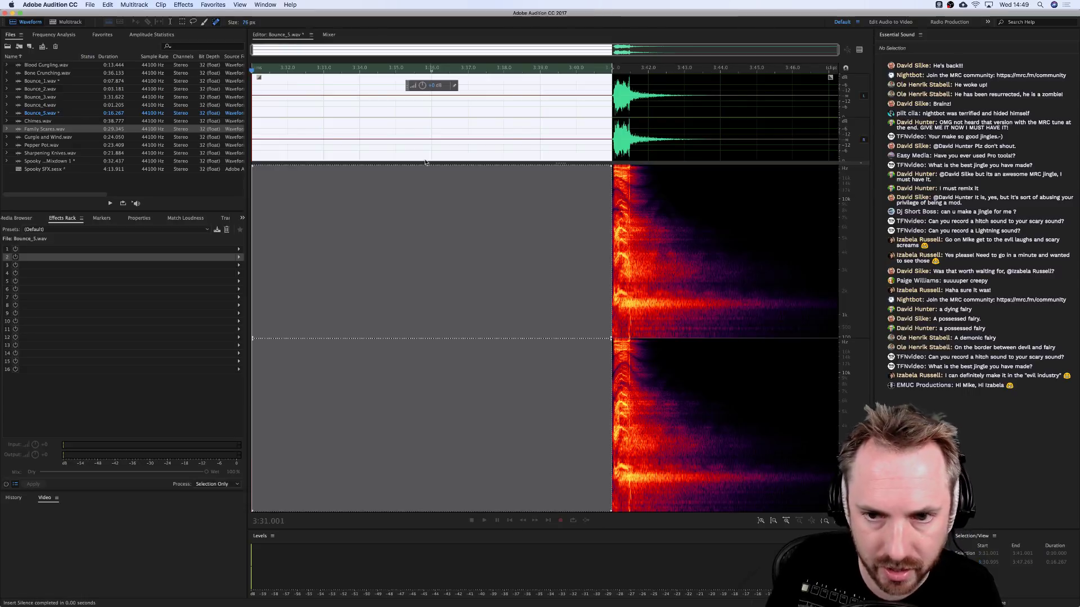
# Add a marker where the sound starts at about 3:41.0 and reverse the whole Bounce_5.wav file.
pyautogui.click(671, 120)
pyautogui.click(613, 139)
pyautogui.press('m')
pyautogui.click(178, 5)
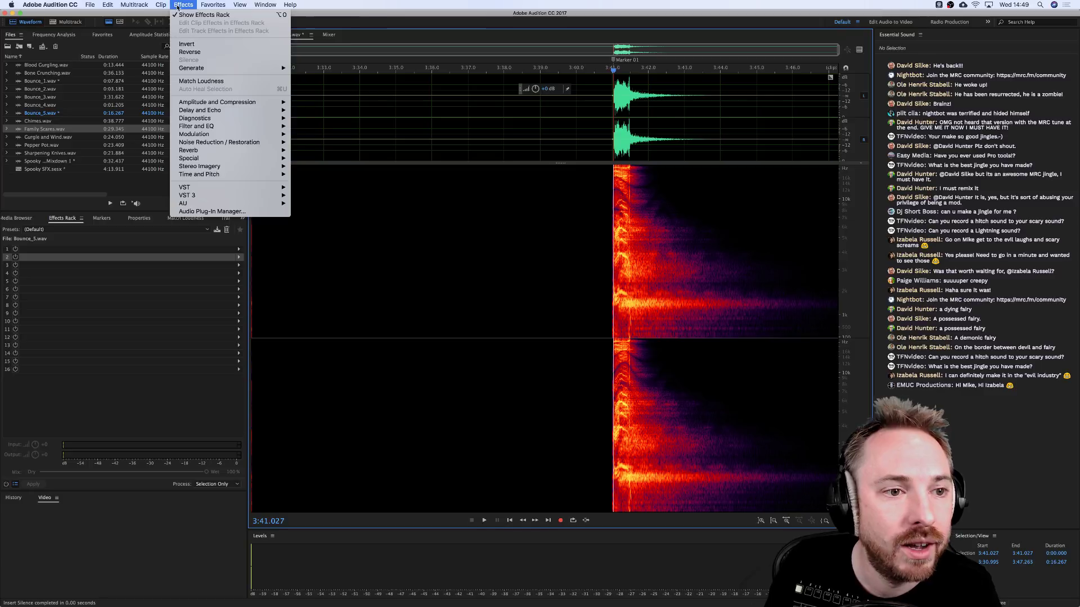
pyautogui.click(189, 52)
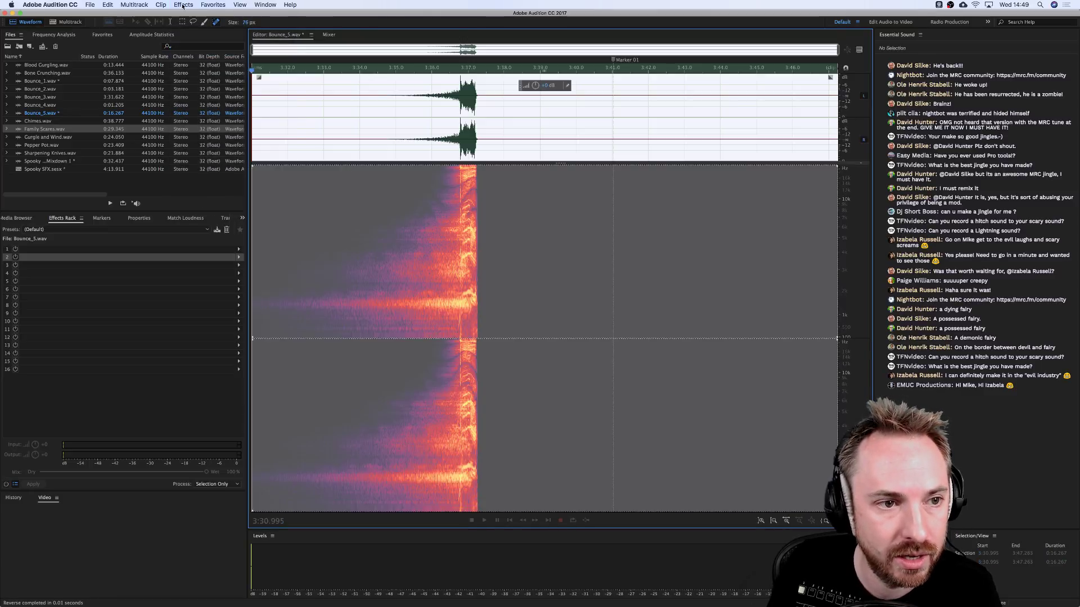
# Preview Studio Reverb on the reversed sound, raise its decay to about 7241 ms and apply it to Bounce_5.wav.
pyautogui.click(184, 4)
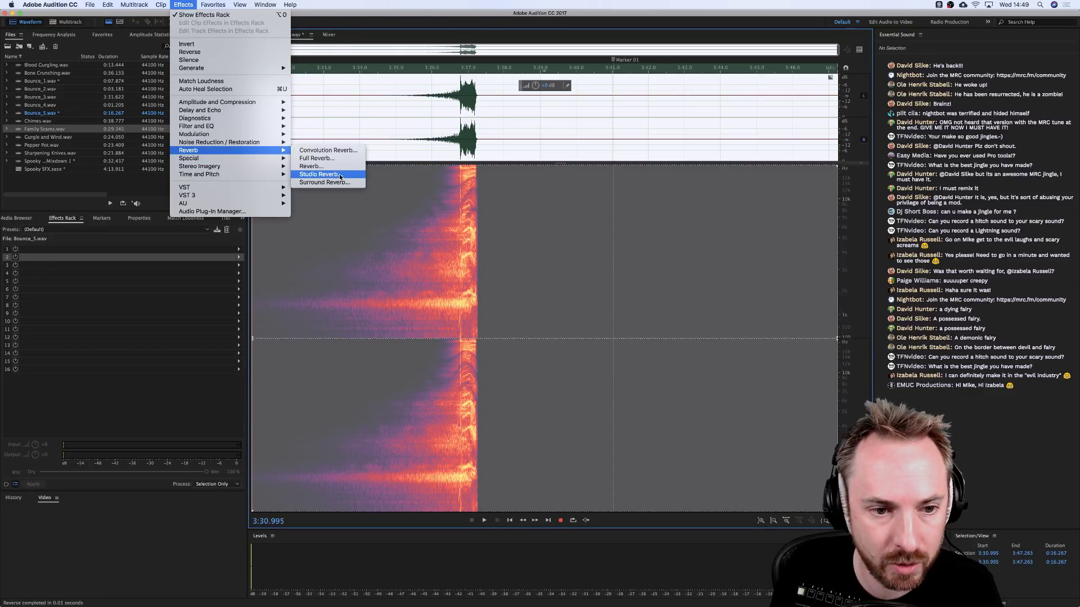
pyautogui.click(480, 208)
pyautogui.press('space')
pyautogui.click(461, 147)
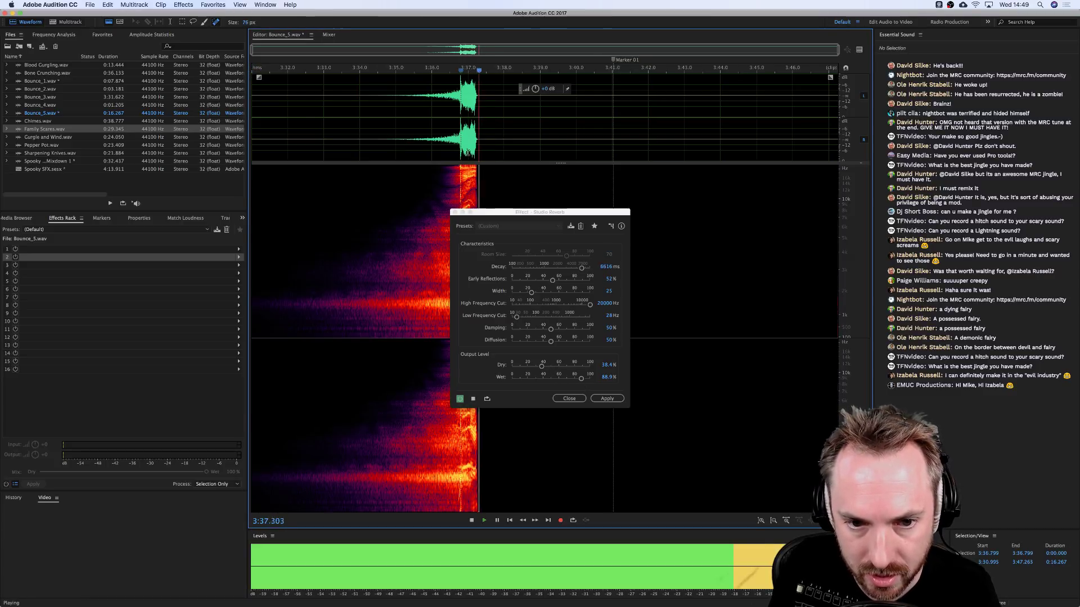
pyautogui.press('space')
pyautogui.moveTo(580, 267); pyautogui.dragTo(586, 270)
pyautogui.press('space')
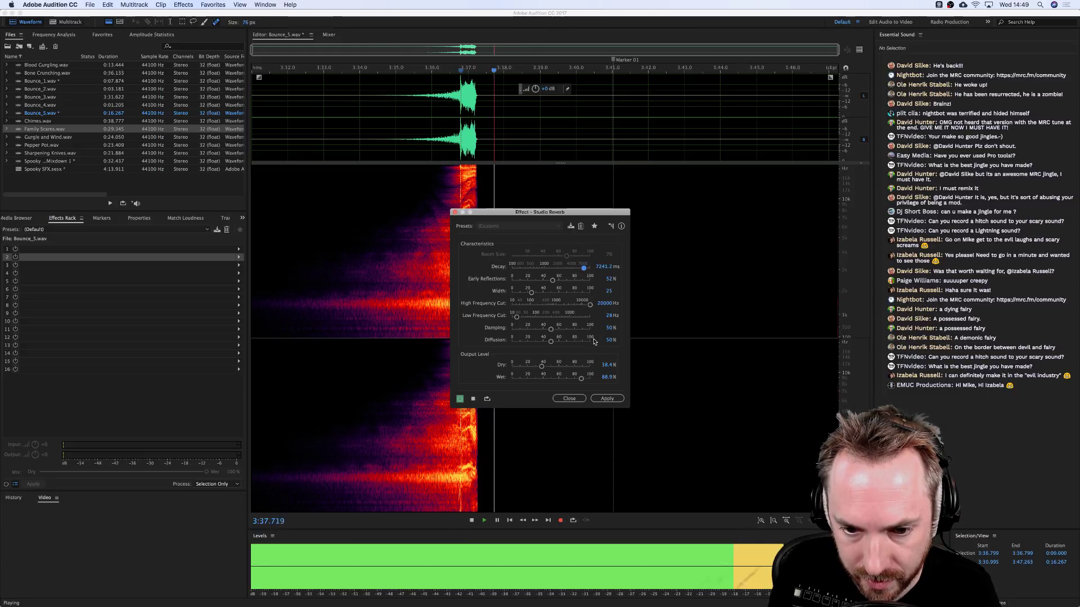
pyautogui.click(607, 399)
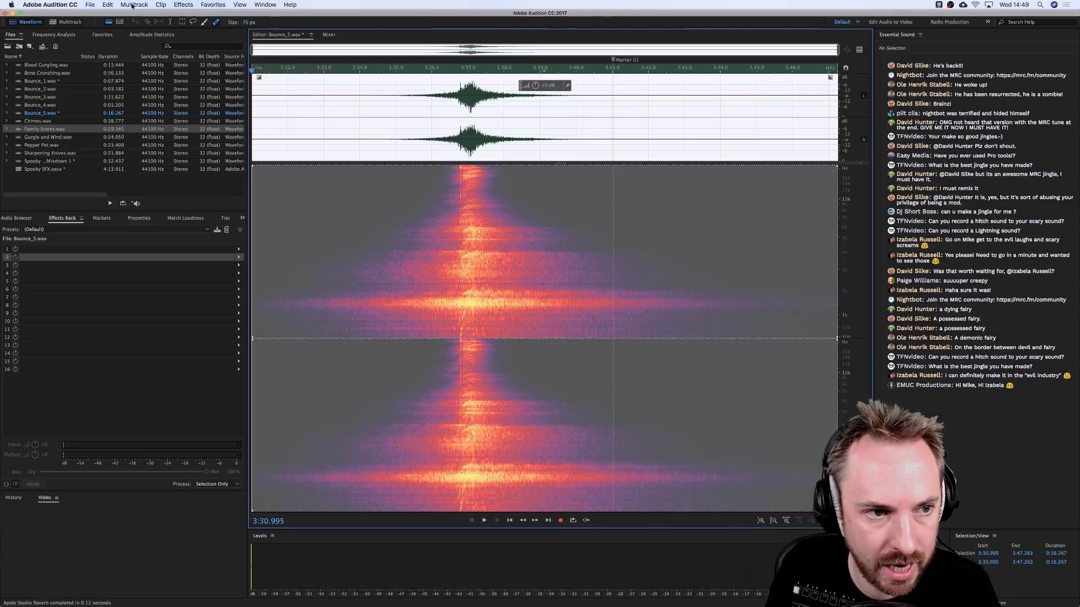
# Reverse the whole reverberated Bounce_5.wav file again.
pyautogui.click(133, 6)
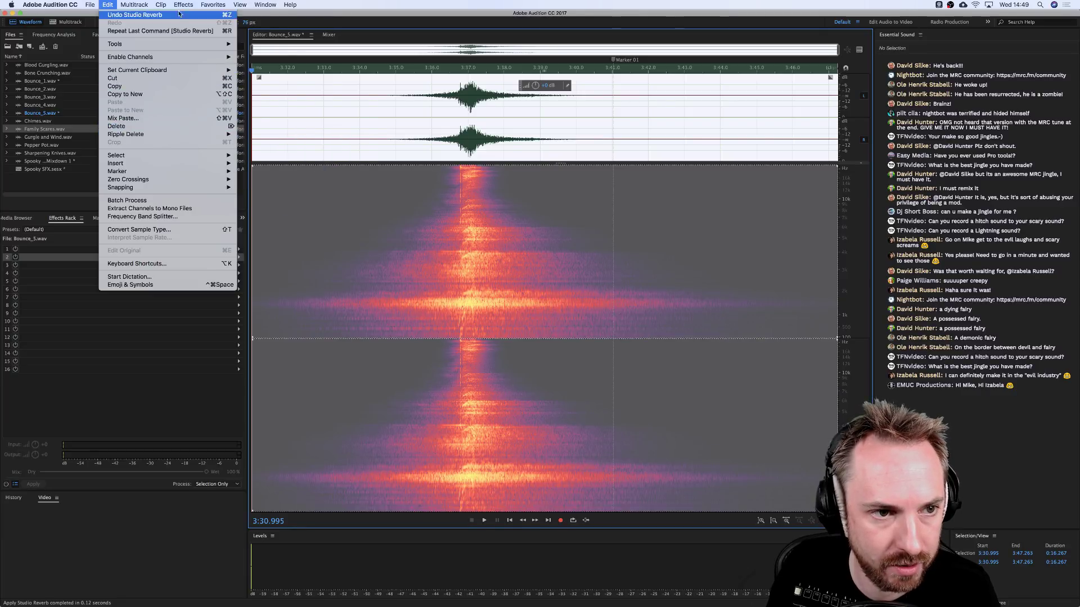
pyautogui.moveTo(184, 4)
pyautogui.click(186, 53)
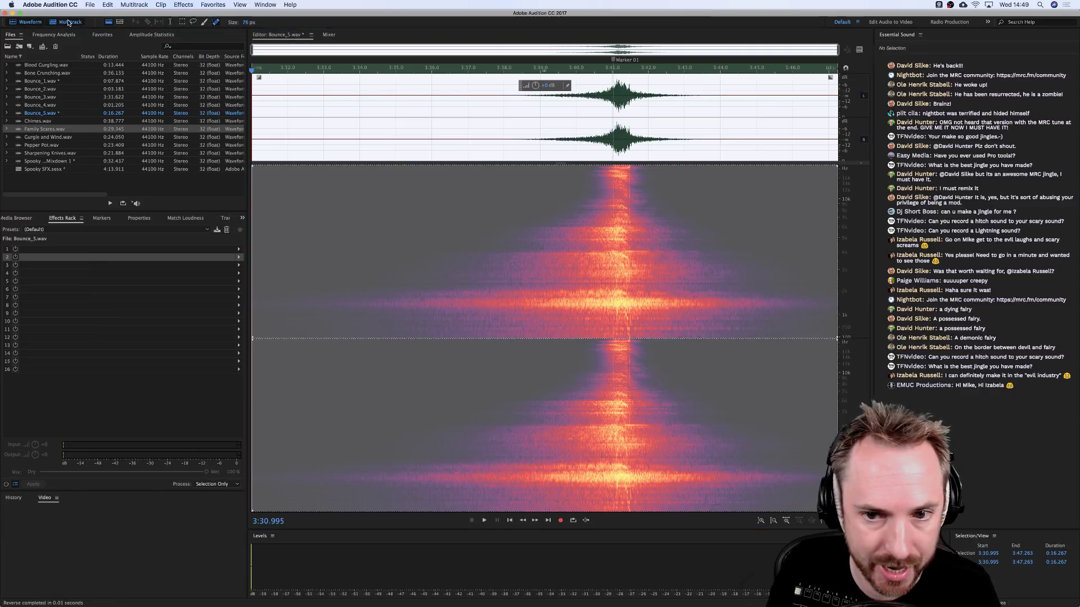
# Back in the multitrack session, move the Bounce_5 clip earlier and extend its end, lining its swell up with the Family Scares clips near 3:31.
pyautogui.click(69, 22)
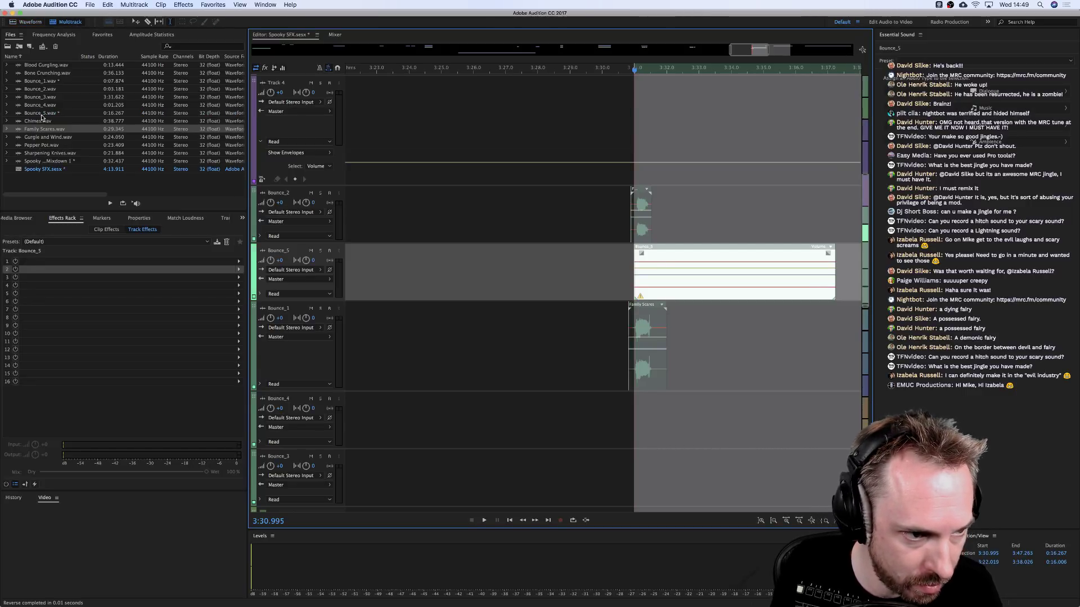
pyautogui.moveTo(41, 116); pyautogui.dragTo(93, 121)
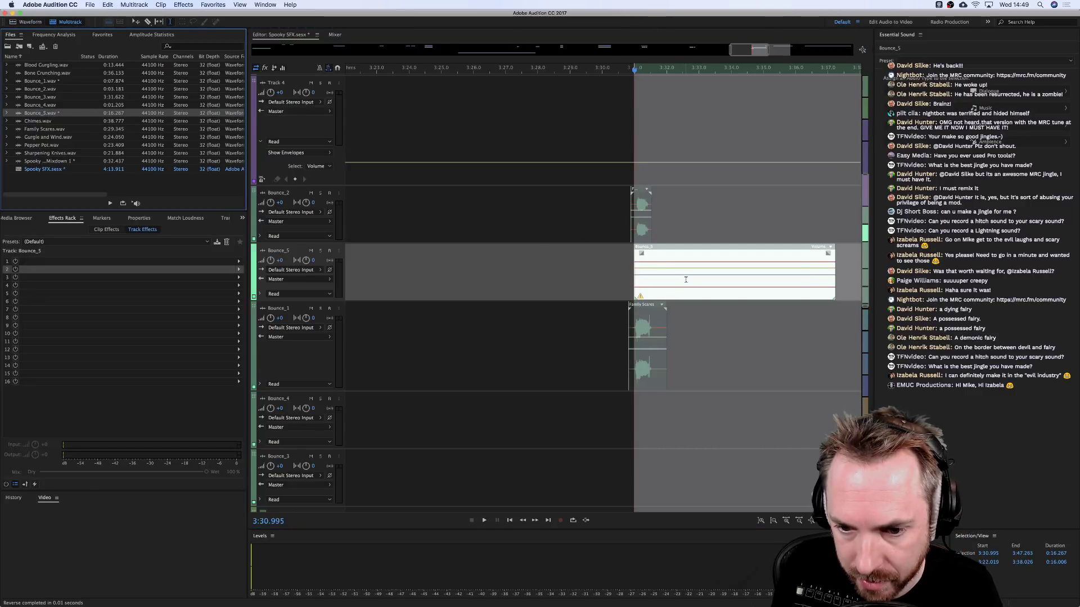
pyautogui.moveTo(685, 279); pyautogui.dragTo(507, 281)
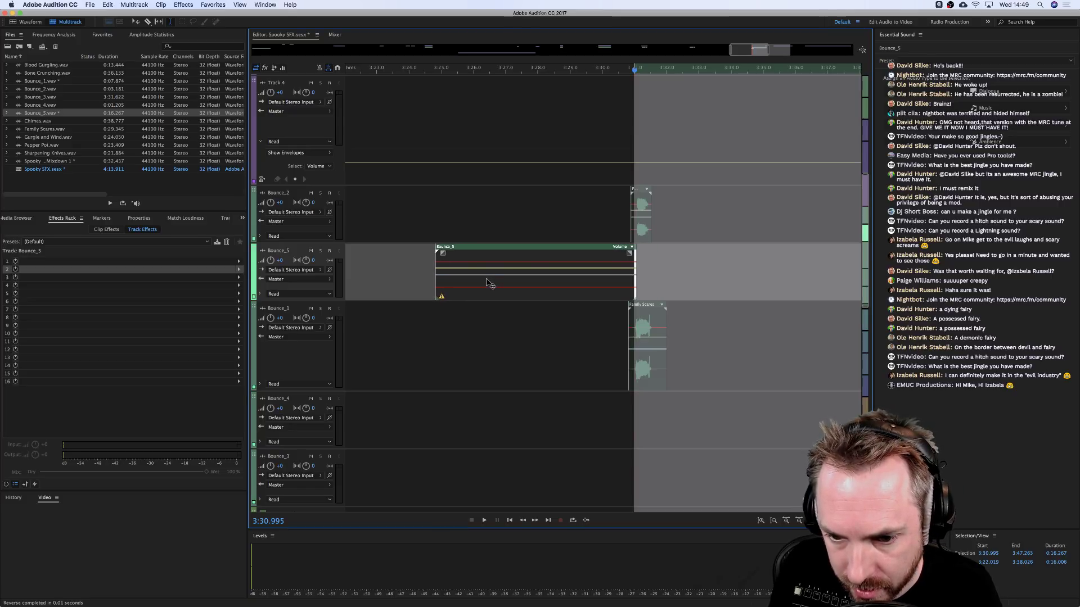
pyautogui.click(524, 279)
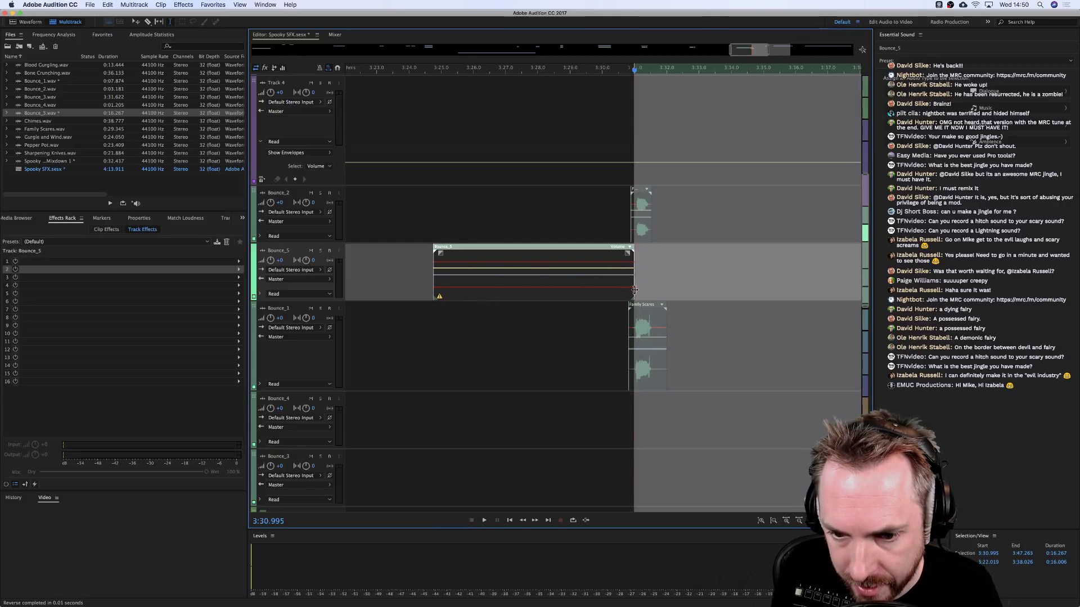
pyautogui.moveTo(633, 289); pyautogui.dragTo(578, 293)
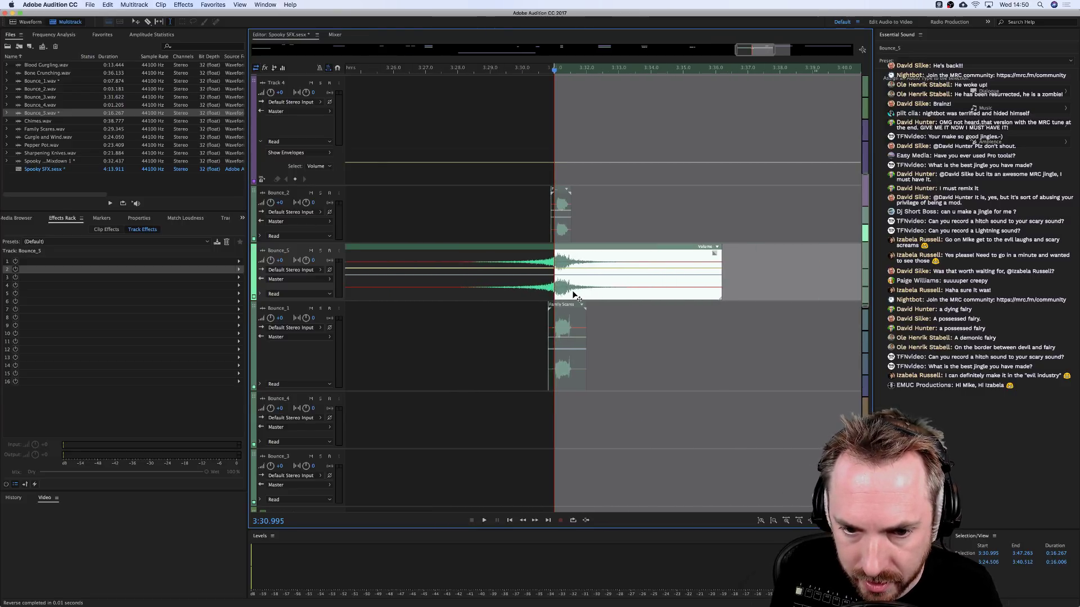
# Play the Bounce_5 reverse-reverb swell together with the Family Scares clips from about 3:27.8.
pyautogui.click(451, 290)
pyautogui.press('space')
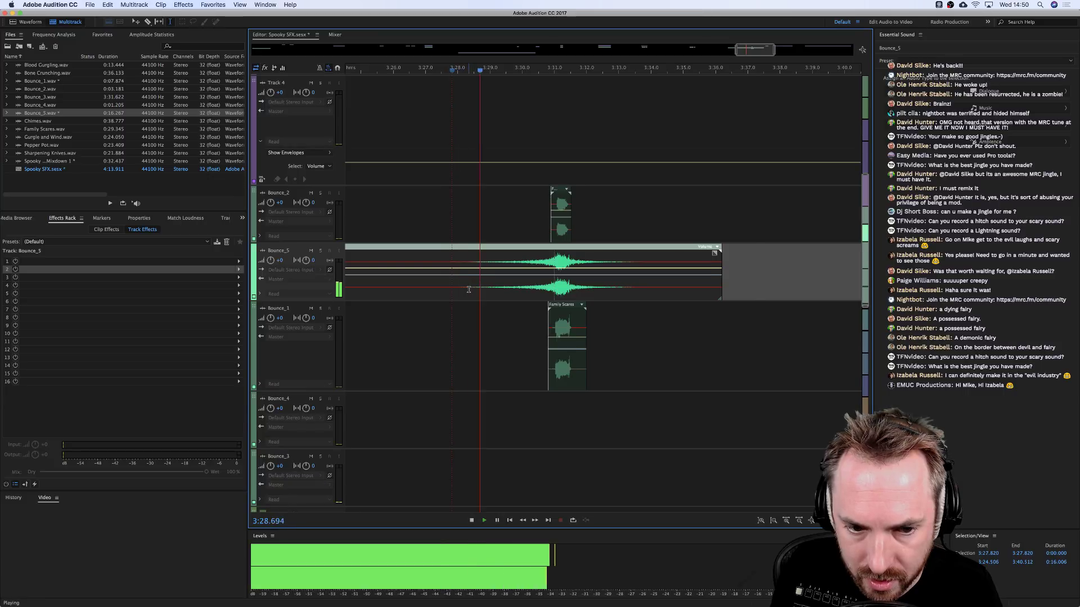
pyautogui.scroll(-4, 549, 72)
pyautogui.scroll(-1, 550, 72)
pyautogui.press('space')
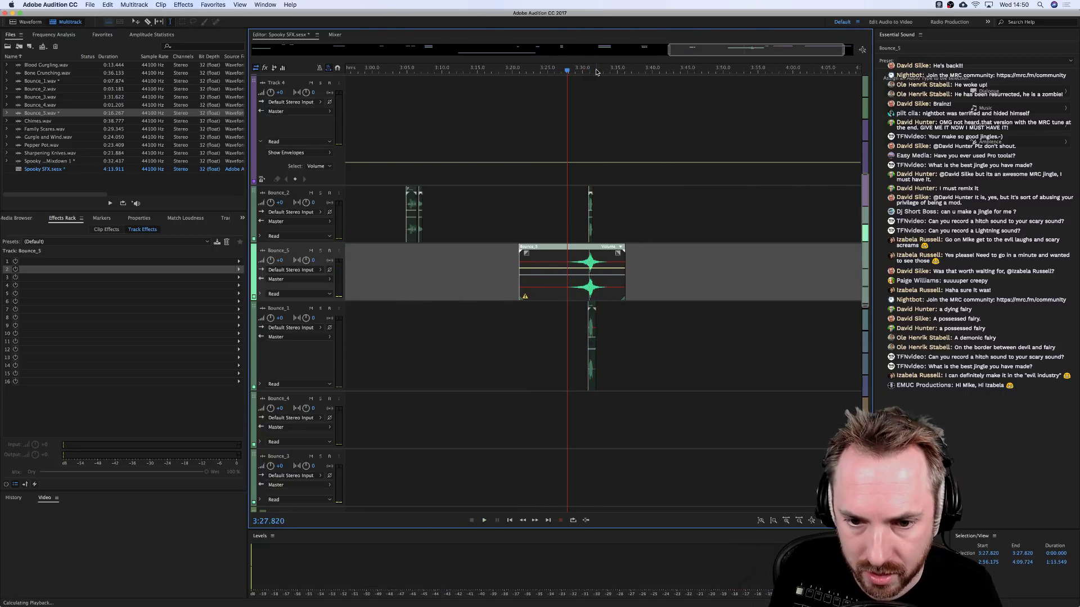
pyautogui.press('space')
pyautogui.scroll(4, 598, 72)
pyautogui.hscroll(5, 597, 72)
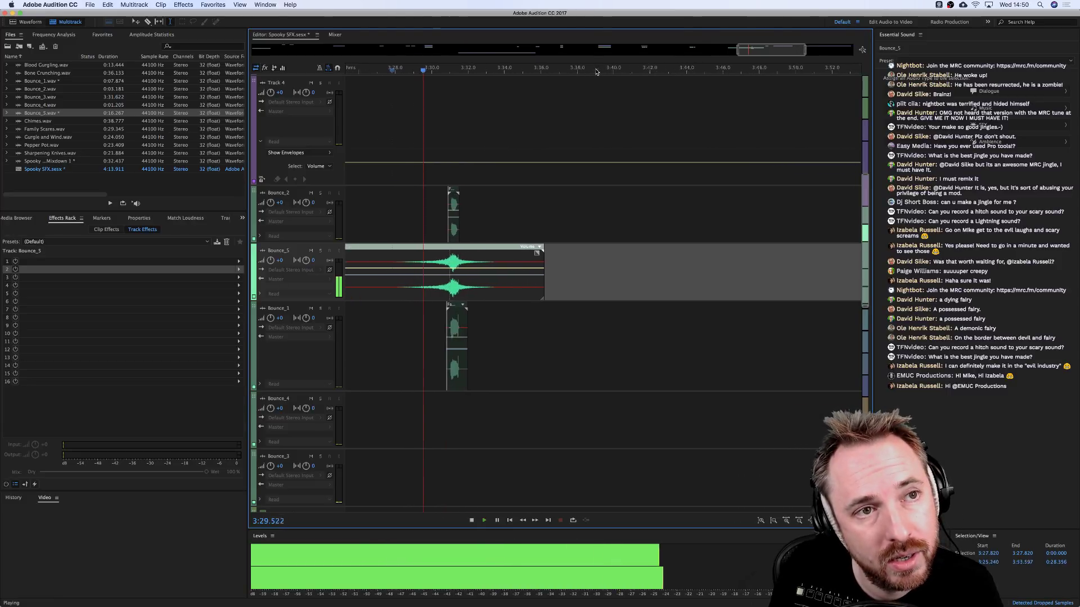
pyautogui.scroll(-4, 596, 72)
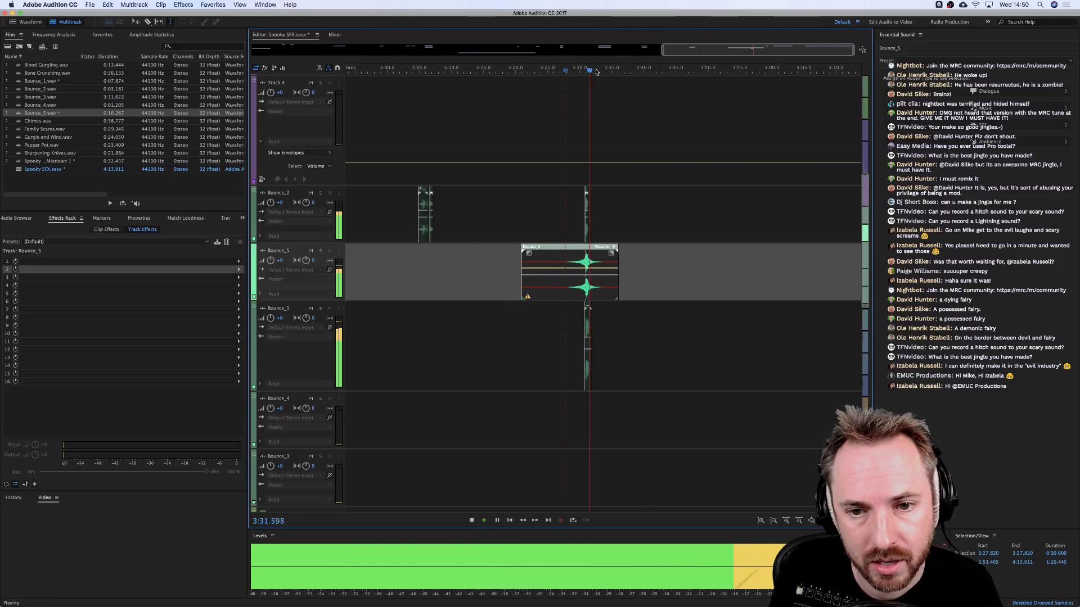
# Stop the swell and play Track 2 from just before its short Family Scares clip near 3:36.2.
pyautogui.scroll(5, 703, 118)
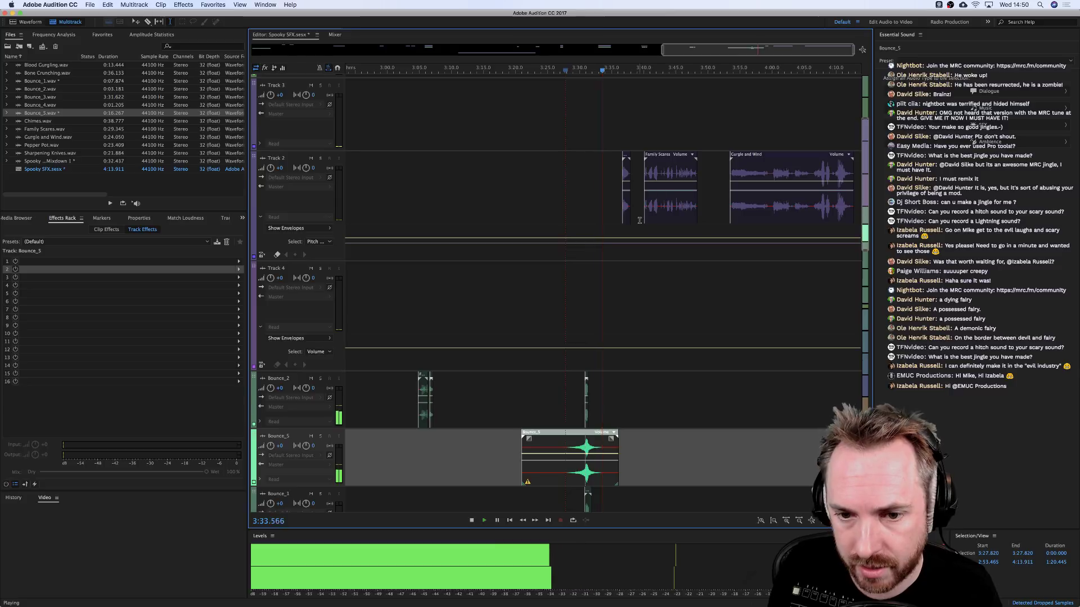
pyautogui.press('space')
pyautogui.click(623, 208)
pyautogui.click(619, 190)
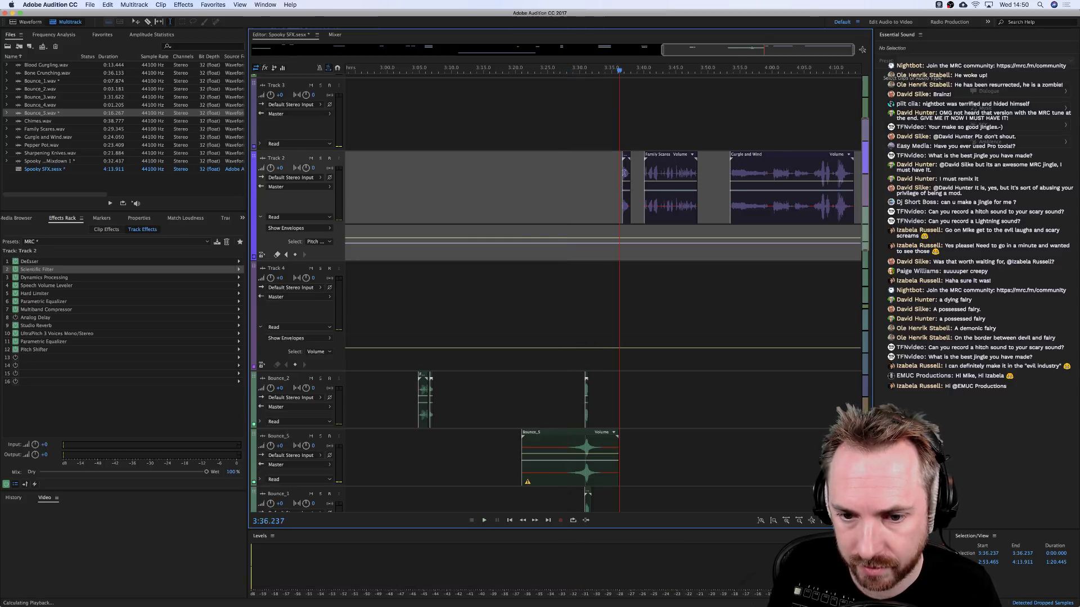
pyautogui.press('space')
# Delete the opening of the longer Family Scares clip on Track 2 up to about 3:41.6.
pyautogui.scroll(4, 623, 176)
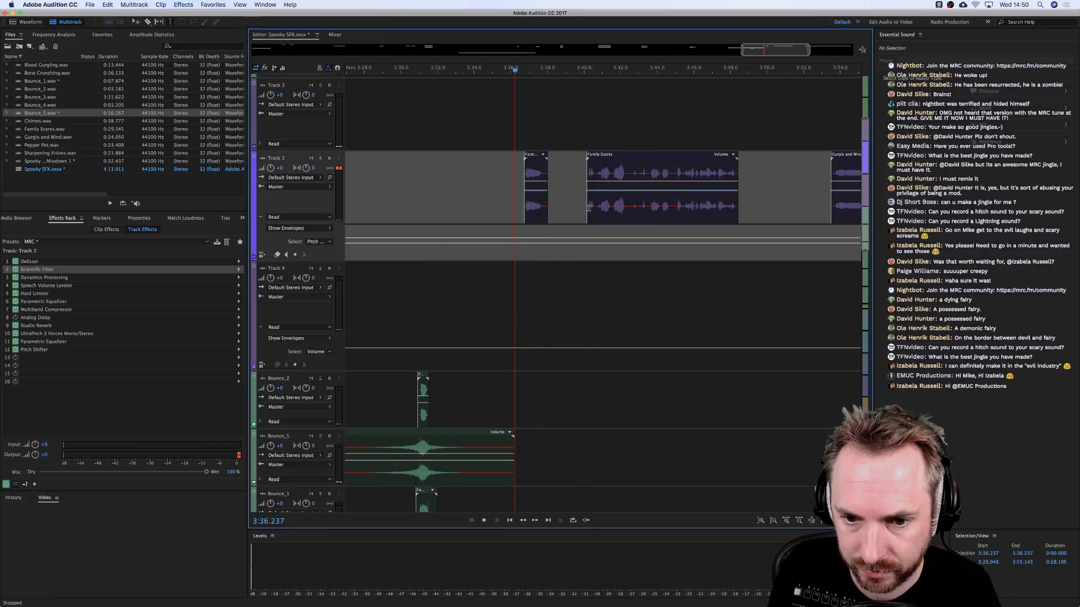
pyautogui.click(624, 194)
pyautogui.click(612, 212)
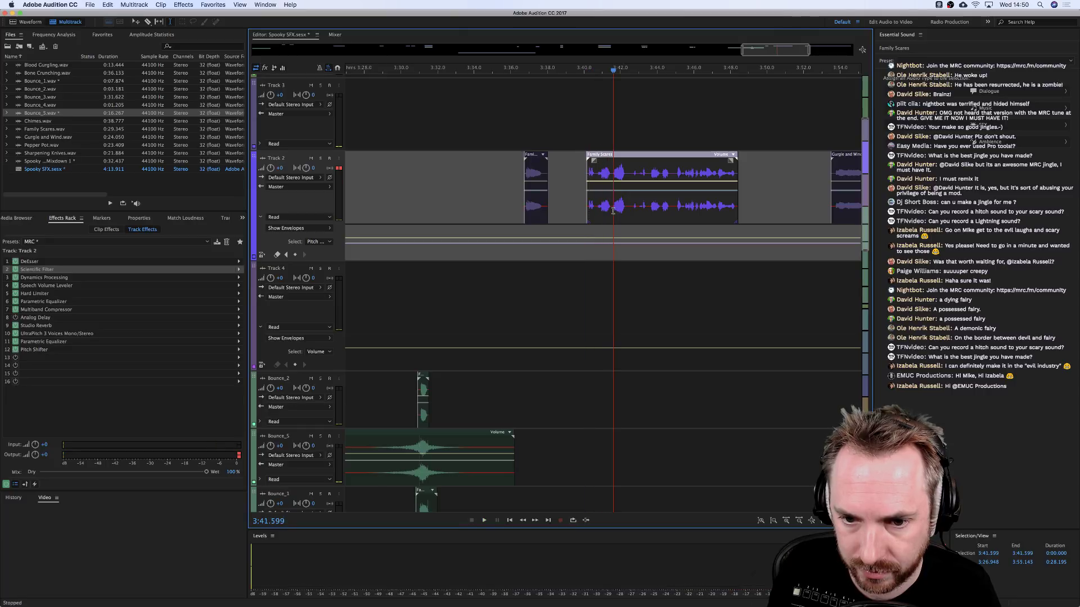
pyautogui.moveTo(612, 212); pyautogui.dragTo(575, 210)
pyautogui.press('Delete')
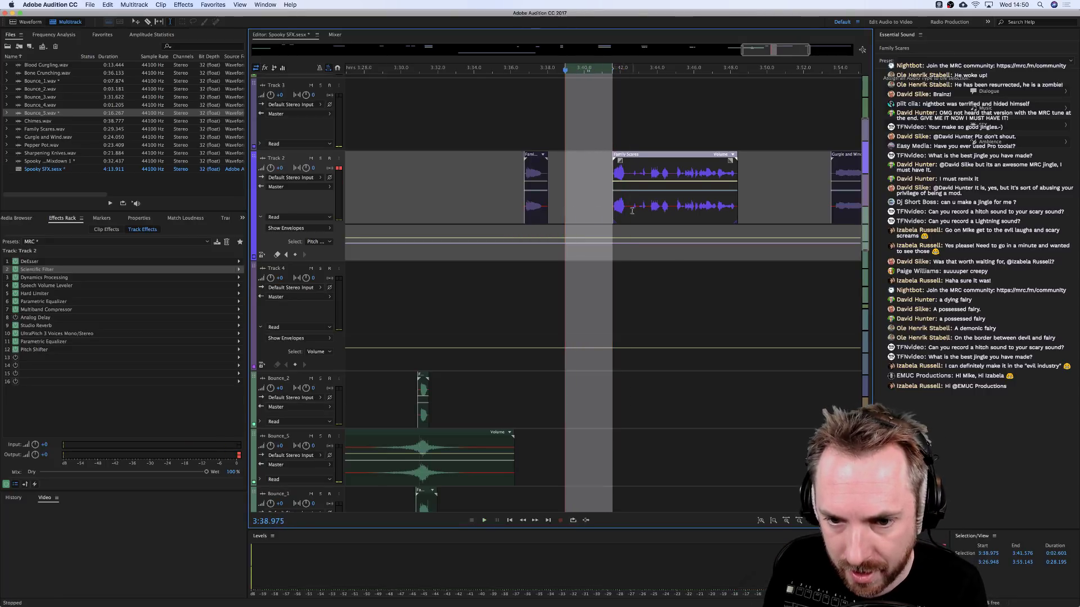
# Separate the first sound of that Family Scares clip, shift the remainder to about 3:45.3, and audition the short piece on Track 4.
pyautogui.click(600, 210)
pyautogui.moveTo(641, 185); pyautogui.dragTo(688, 186)
pyautogui.moveTo(617, 209); pyautogui.dragTo(629, 319)
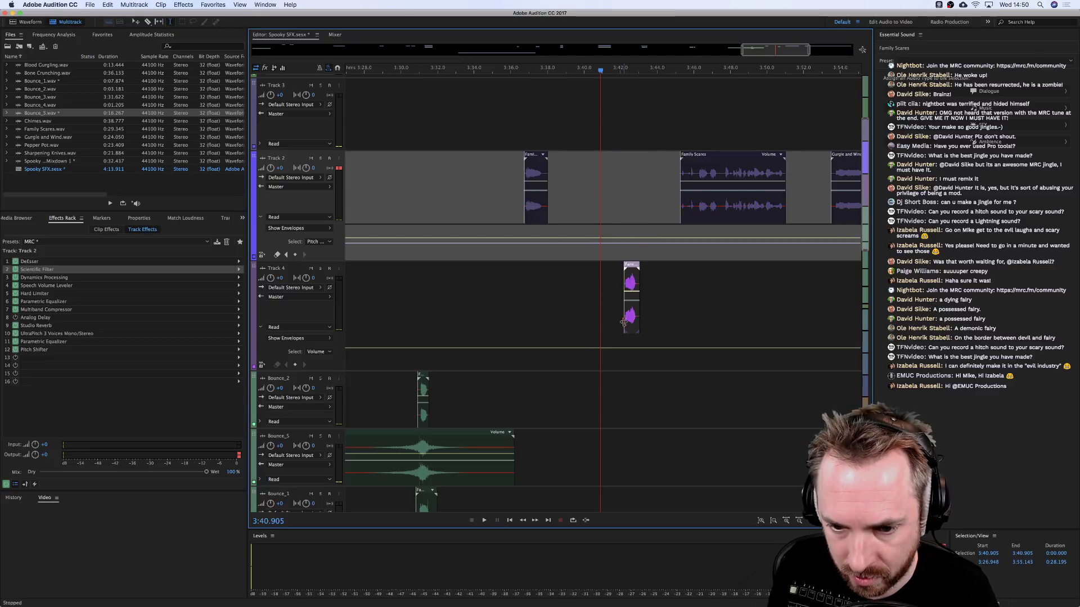
pyautogui.click(619, 290)
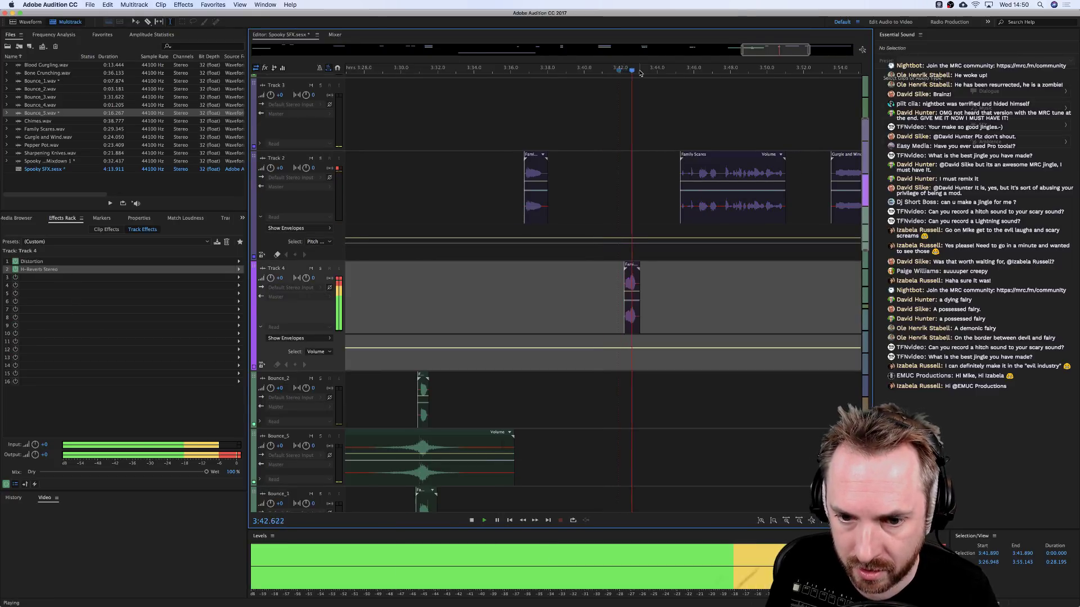
pyautogui.press('=')
pyautogui.scroll(-4, 651, 278)
pyautogui.scroll(-2, 651, 278)
pyautogui.press('space')
# Try the short Family Scares clip on the Bounce_1, Bounce_2 and Bounce_4 tracks in turn, playing it from about 3:41.9.
pyautogui.moveTo(622, 95); pyautogui.dragTo(633, 207)
pyautogui.press('space')
pyautogui.press('space')
pyautogui.press('space')
pyautogui.press('space')
pyautogui.press('space')
pyautogui.click(632, 206)
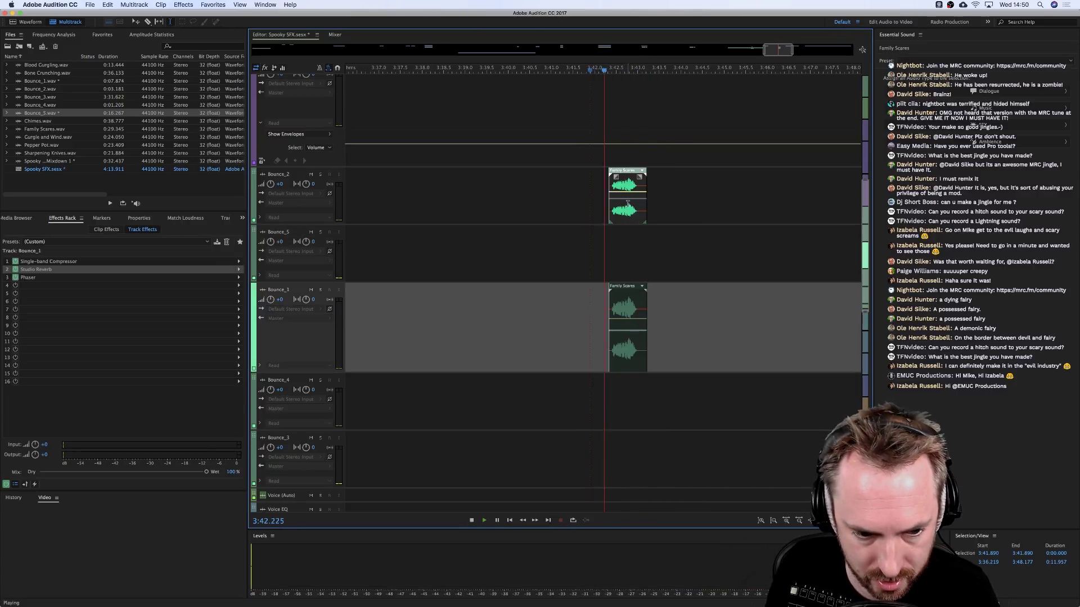
pyautogui.press('space')
pyautogui.press('space')
pyautogui.moveTo(622, 177); pyautogui.dragTo(609, 412)
pyautogui.click(627, 419)
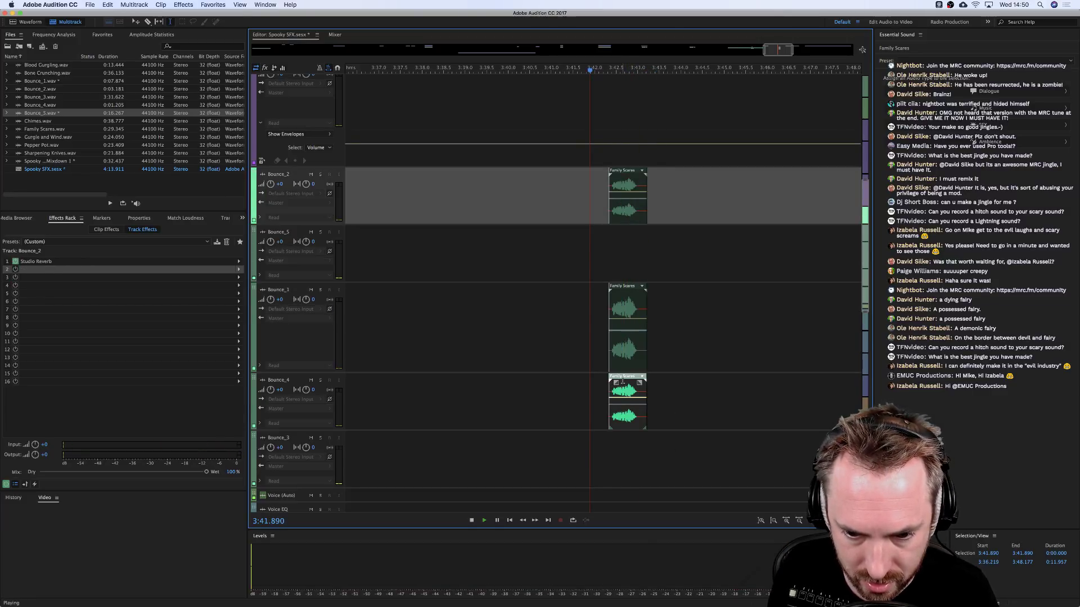
# Copy the short Family Scares clip from Bounce_4 to Track 2 at the same time position and play it.
pyautogui.moveTo(627, 403); pyautogui.dragTo(632, 336)
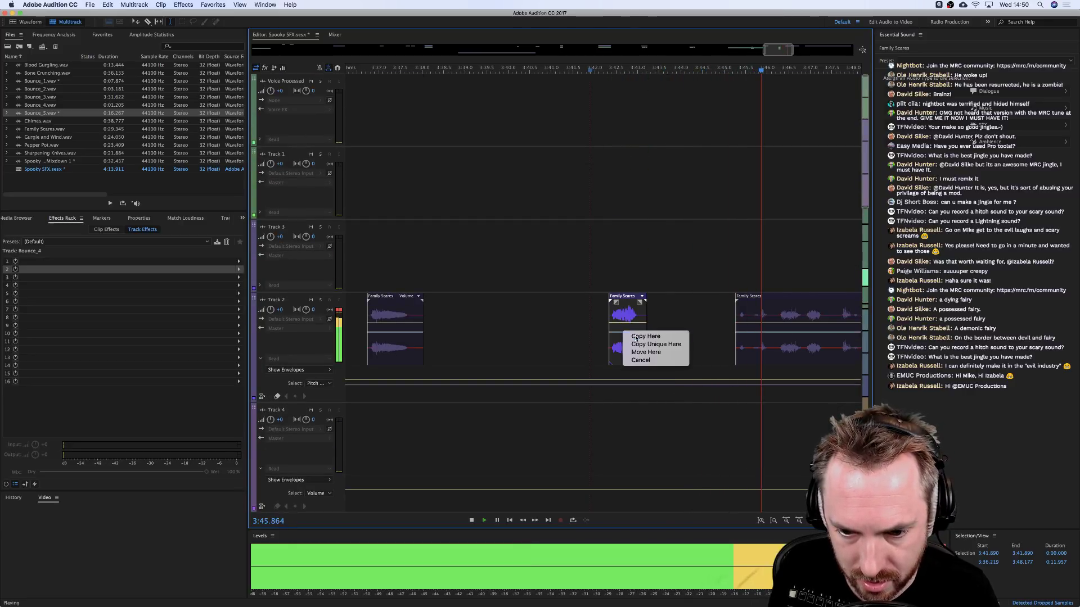
pyautogui.click(636, 337)
pyautogui.click(594, 387)
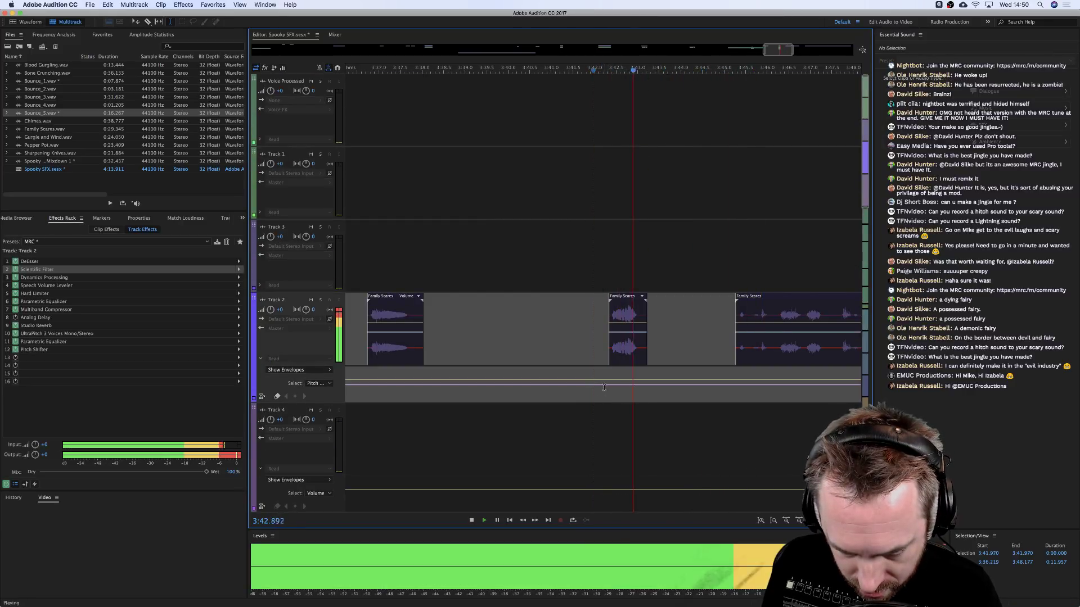
pyautogui.press('space')
# Automate Track 2's pitch to dip at about 3:42.3 and rise partway by about 3:43.0, playing it to check.
pyautogui.moveTo(611, 388); pyautogui.dragTo(611, 398)
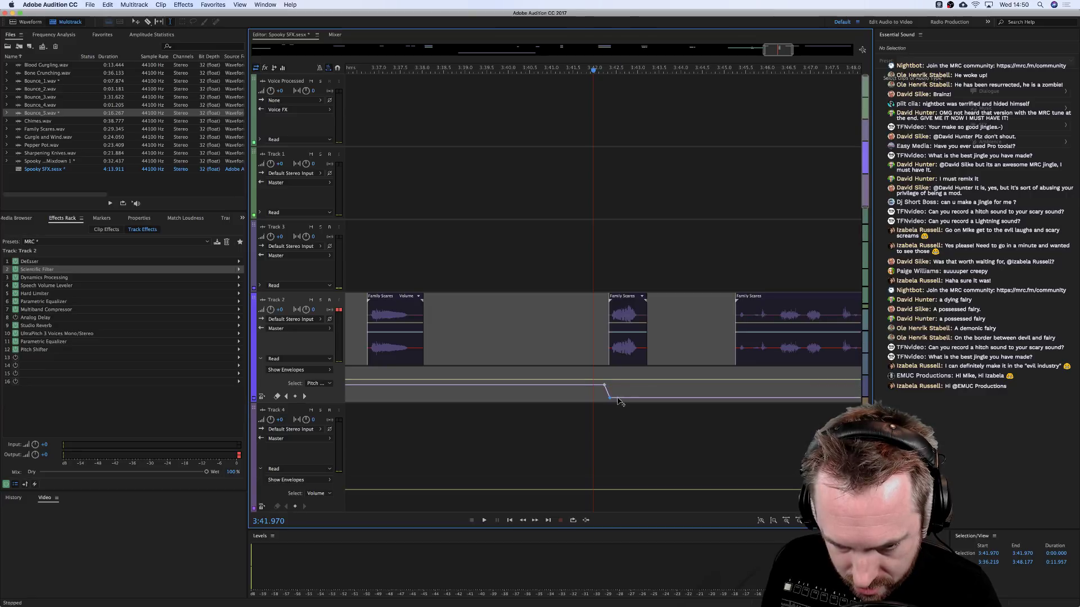
pyautogui.press('space')
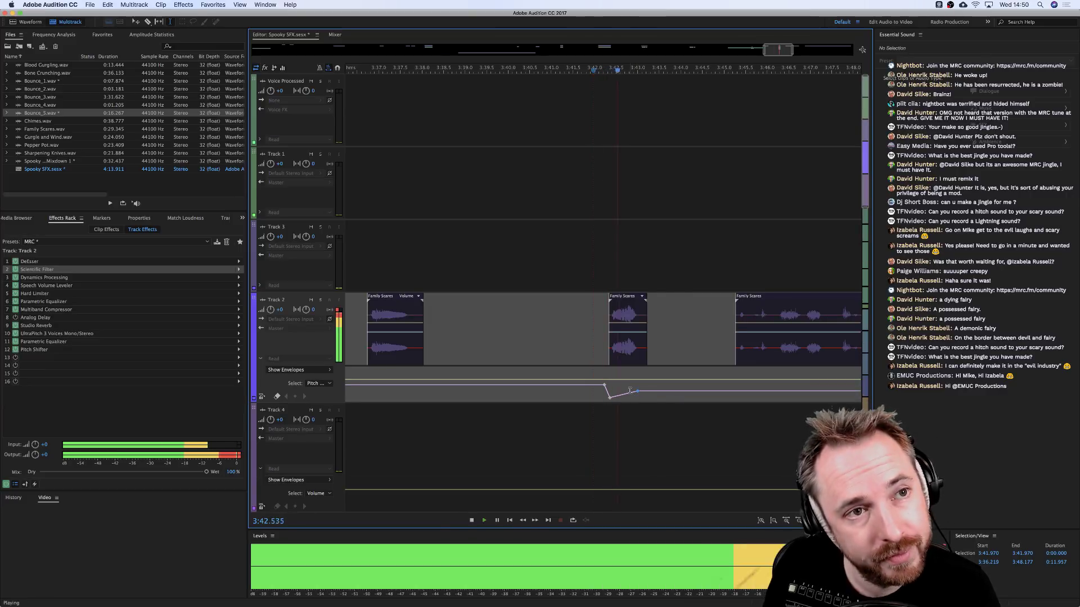
pyautogui.press('space')
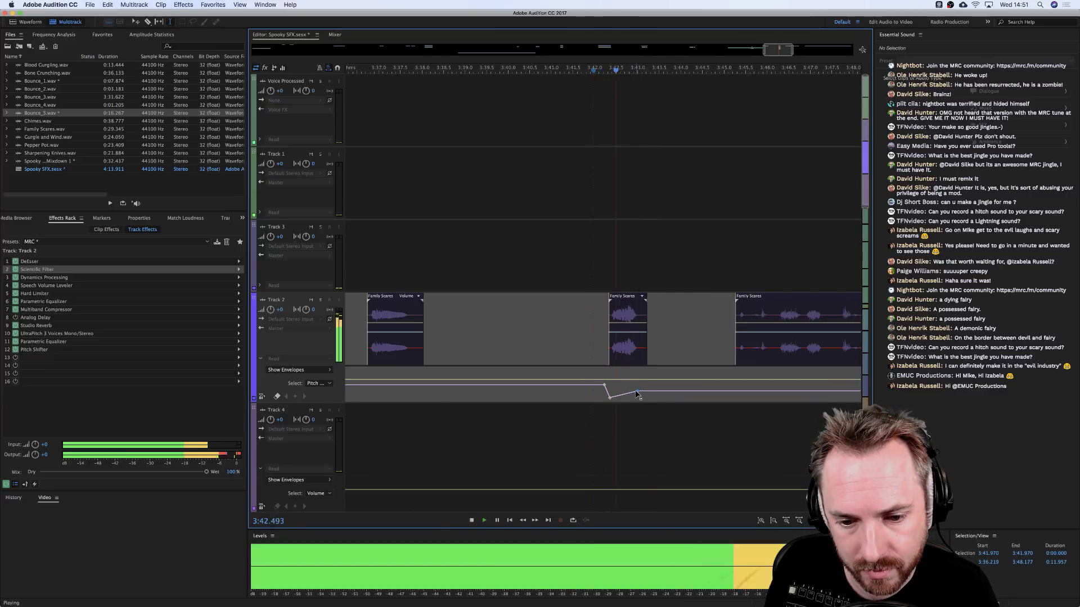
pyautogui.press('space')
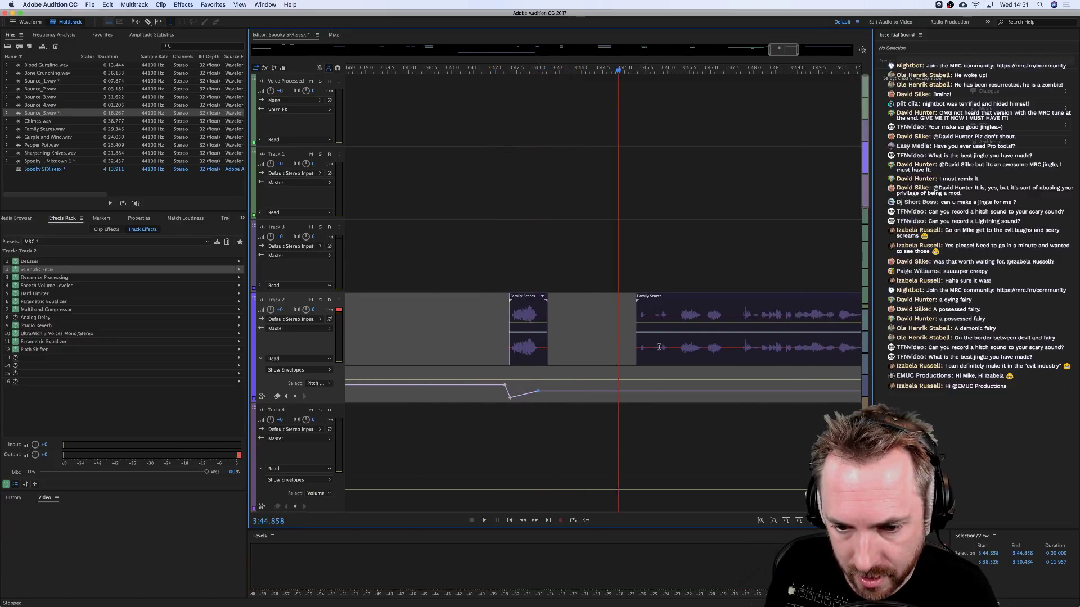
# Trim the remaining long Family Scares clip on Track 2 to a piece of about 1.1 s near 3:50 and play it.
pyautogui.click(837, 348)
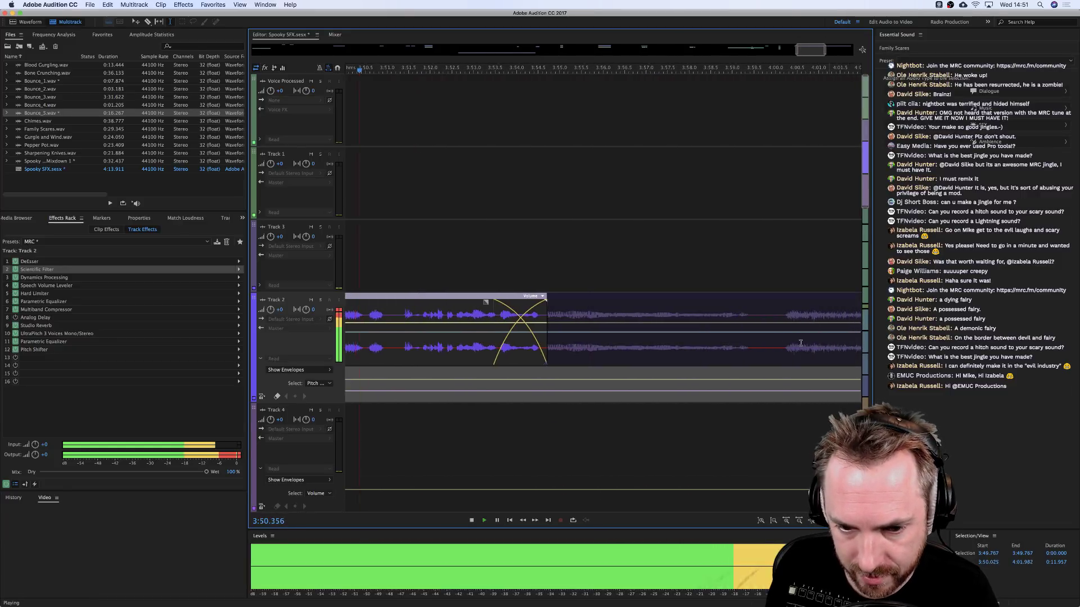
pyautogui.hscroll(-1, 801, 343)
pyautogui.press('space')
pyautogui.moveTo(436, 349); pyautogui.dragTo(342, 347)
pyautogui.press('Delete')
pyautogui.click(448, 422)
pyautogui.click(461, 350)
pyautogui.press('Delete')
pyautogui.press('Delete')
pyautogui.click(388, 346)
pyautogui.press('space')
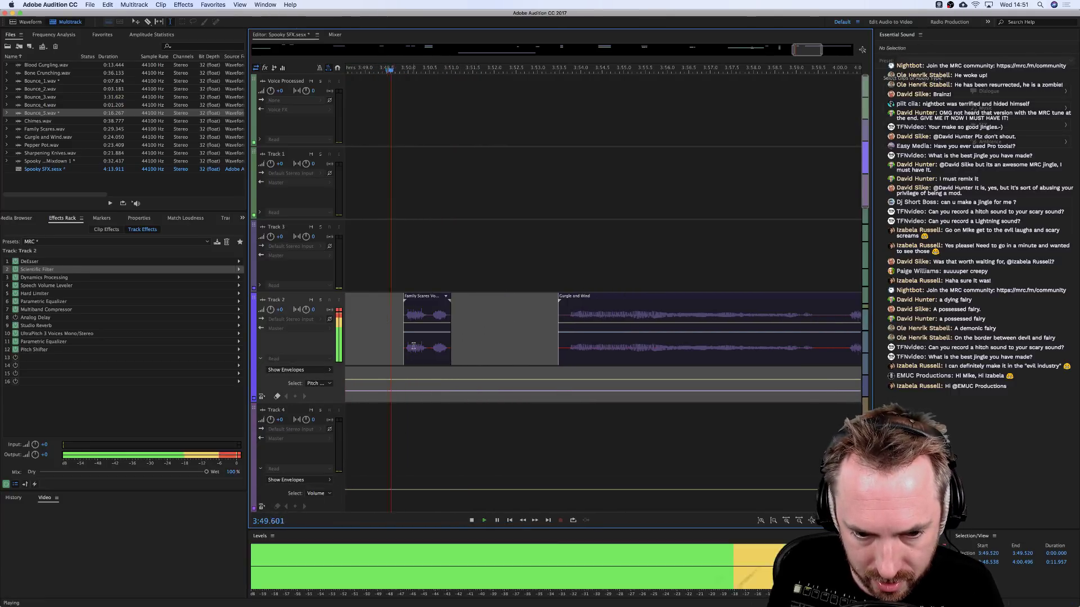
pyautogui.press('space')
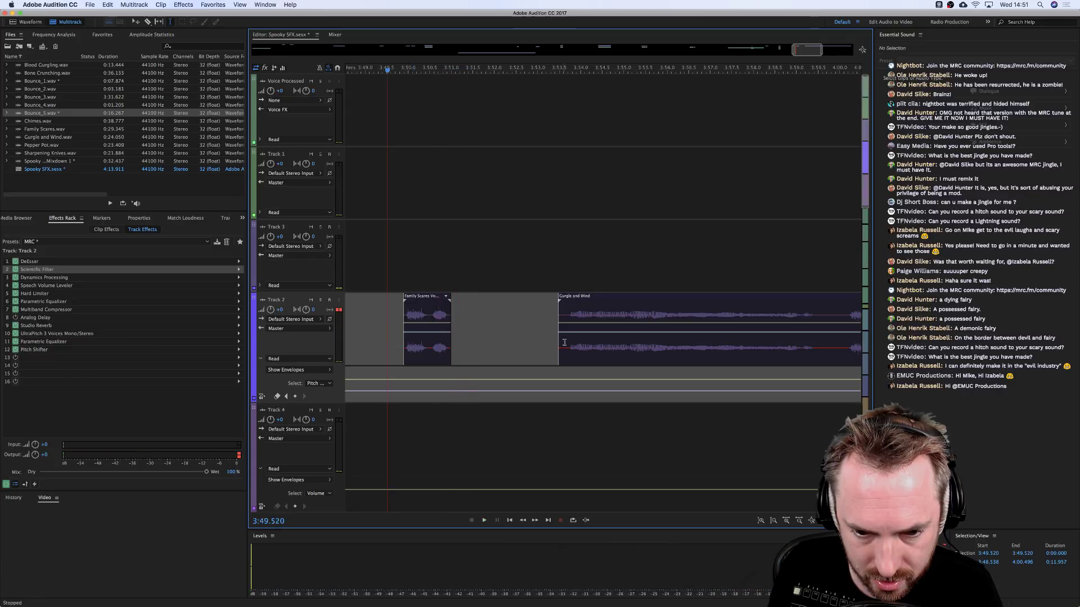
# Move Gurgle and Wind to about 3:57.4 and the short Family Scares piece to about 3:54.5, adding a Track 2 pitch drop near 3:55.
pyautogui.press('super+z')
pyautogui.press('super+z')
pyautogui.press('super+z')
pyautogui.press('super+z')
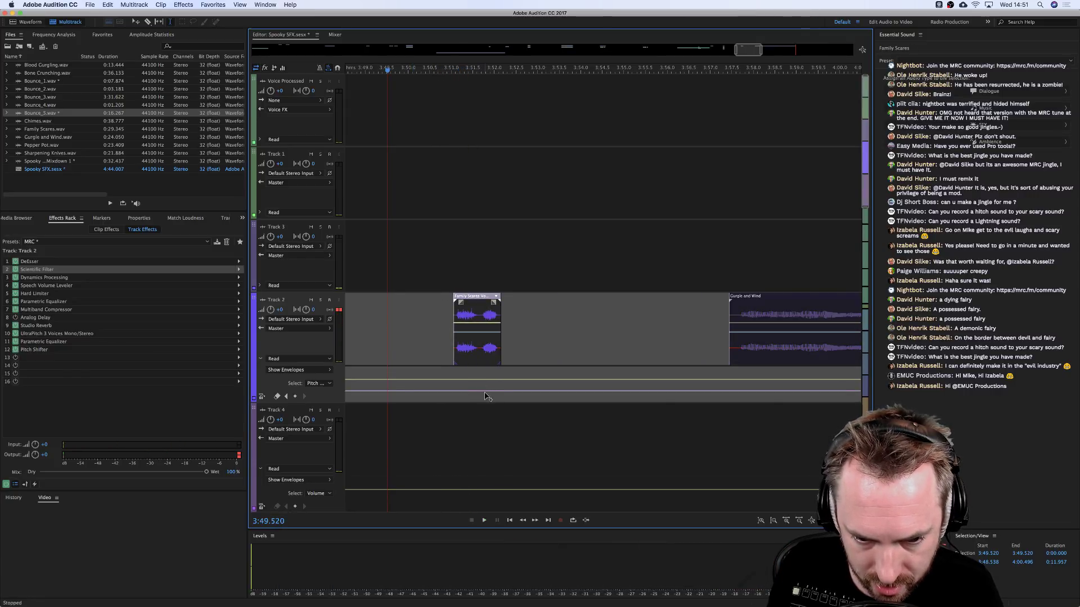
pyautogui.press('super+z')
pyautogui.press('super+z')
pyautogui.press('super+z')
# Audition the Family Scares piece from about 3:54.6 and raise the lower pitch automation point after 3:55 for a smaller drop.
pyautogui.click(605, 404)
pyautogui.press('space')
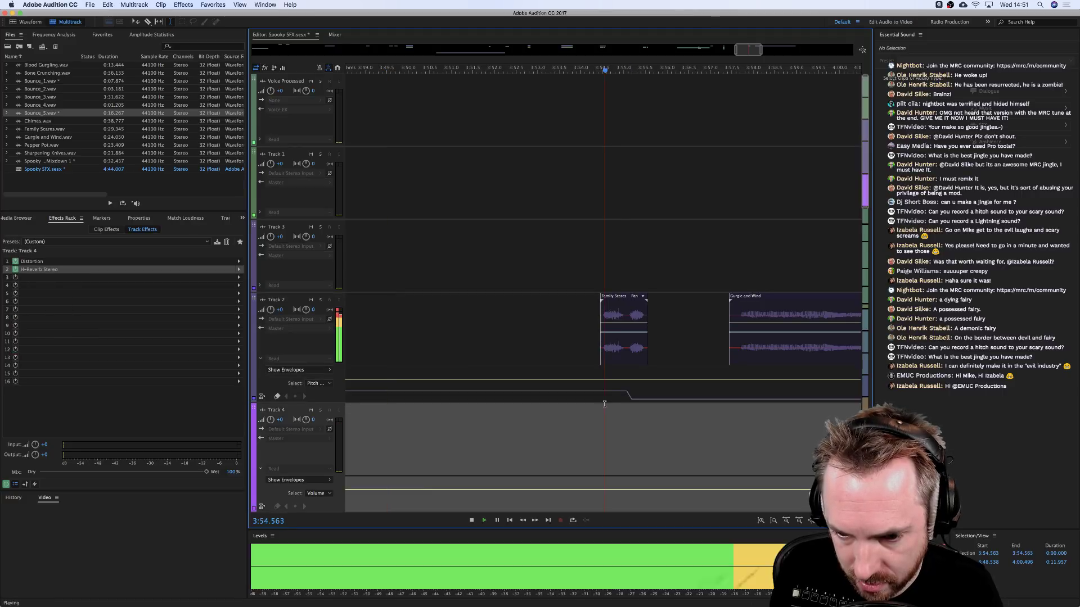
pyautogui.press('space')
pyautogui.click(635, 401)
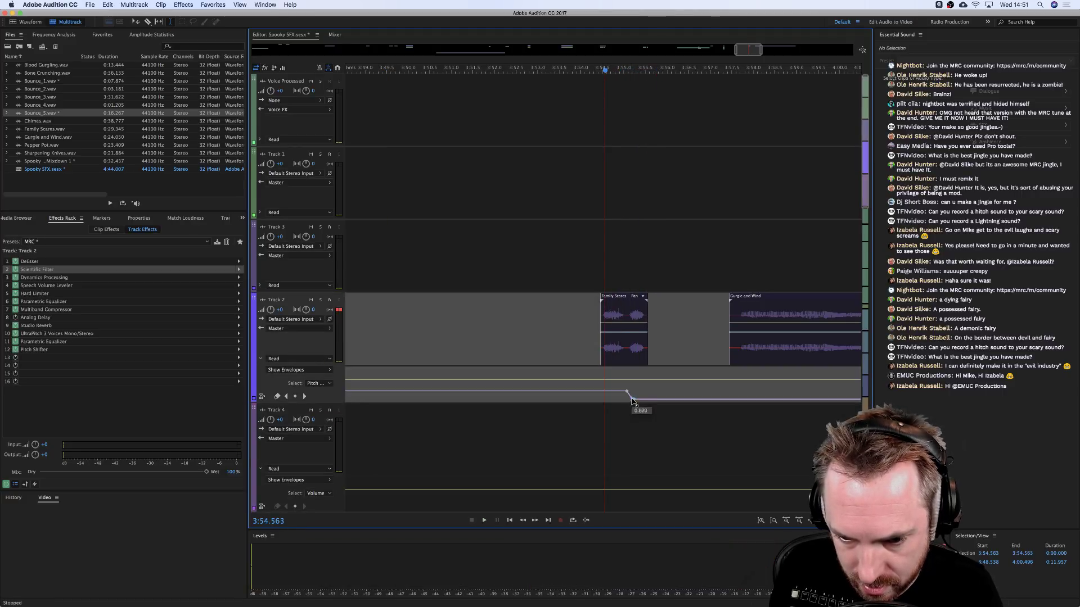
pyautogui.moveTo(635, 401); pyautogui.dragTo(632, 395)
pyautogui.press('space')
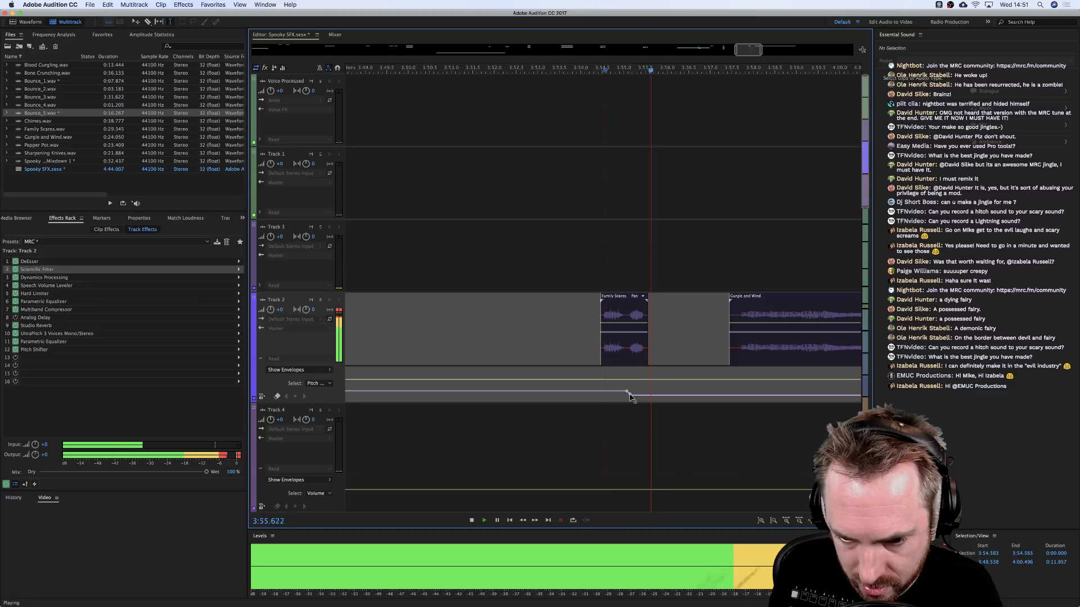
pyautogui.press('space')
pyautogui.press('space')
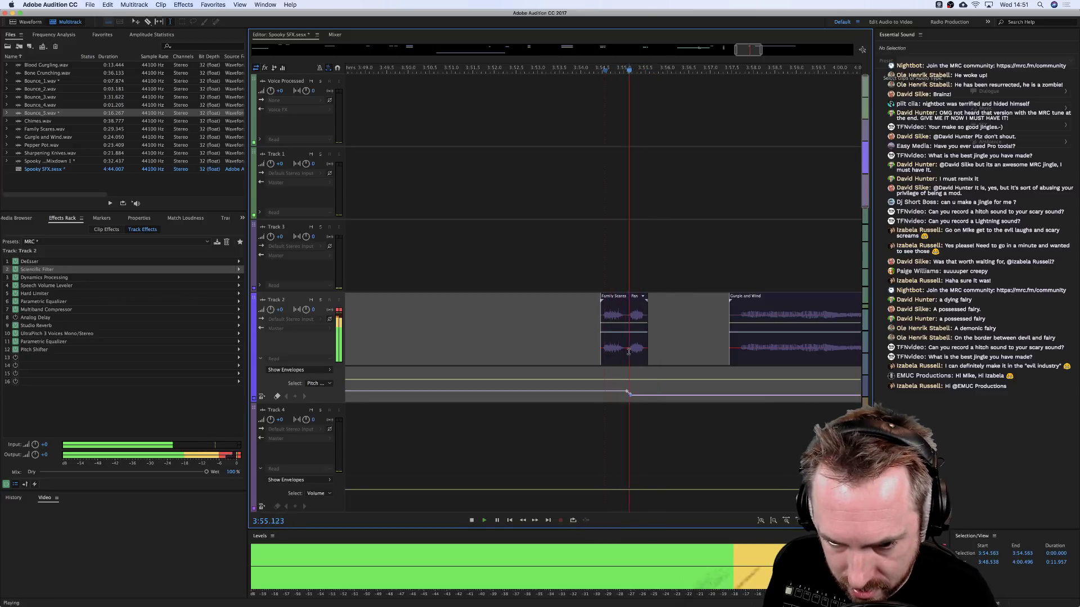
pyautogui.press('space')
# Split the Family Scares piece at about 3:55.07, move its second part later, and move Gurgle and Wind to about 4:04.5.
pyautogui.click(628, 351)
pyautogui.press('super+k')
pyautogui.moveTo(640, 353); pyautogui.dragTo(714, 354)
pyautogui.hscroll(10, 725, 354)
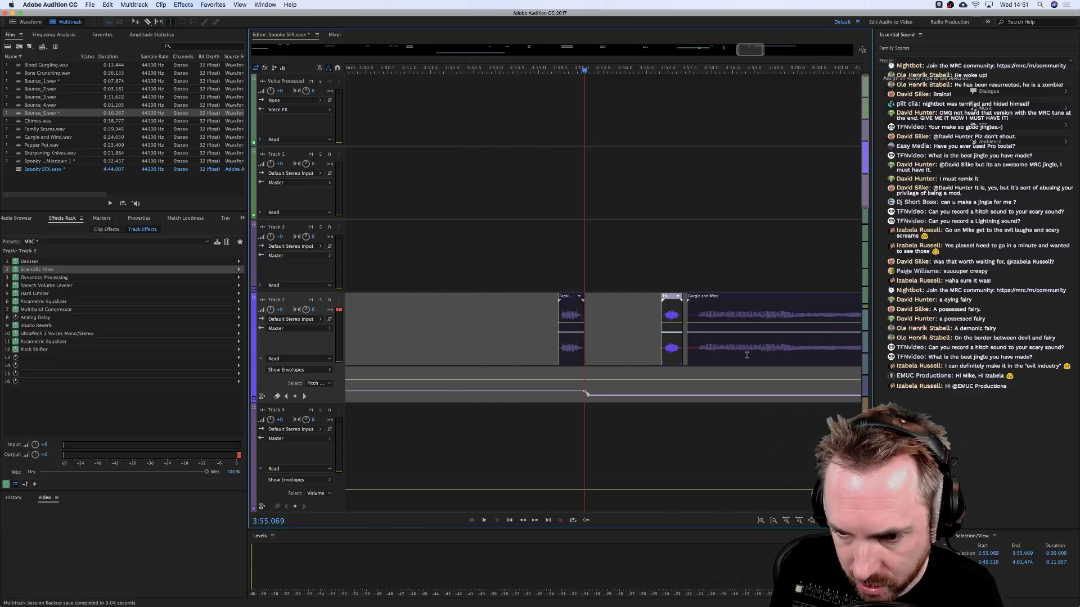
pyautogui.moveTo(460, 348); pyautogui.dragTo(694, 349)
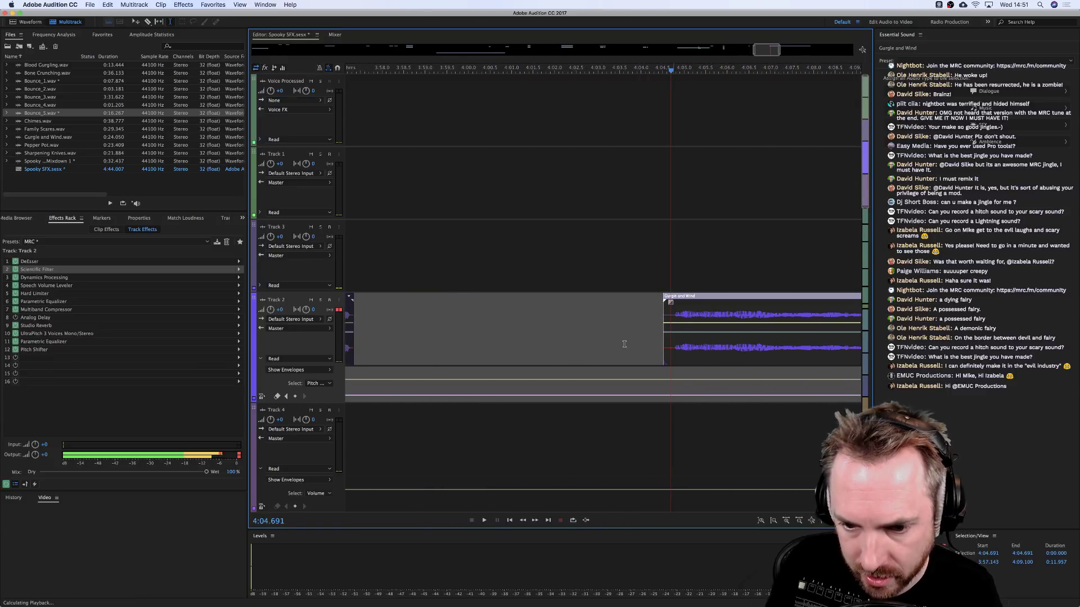
# Play Gurgle and Wind and add a step up in Track 2's pitch automation at about 4:11.1.
pyautogui.press('space')
pyautogui.scroll(-5, 707, 73)
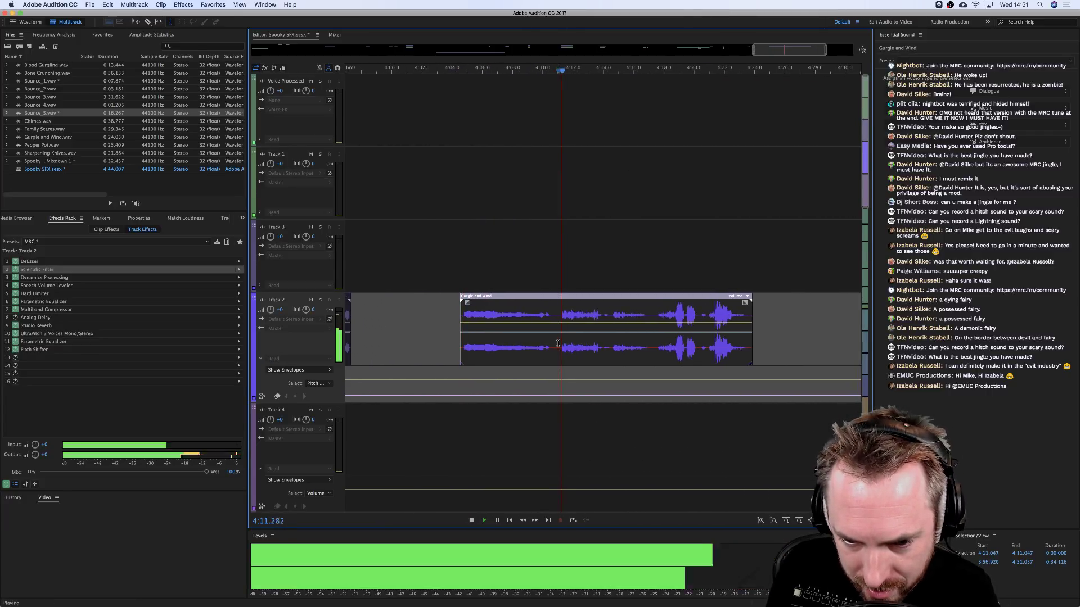
pyautogui.moveTo(558, 399); pyautogui.dragTo(563, 395)
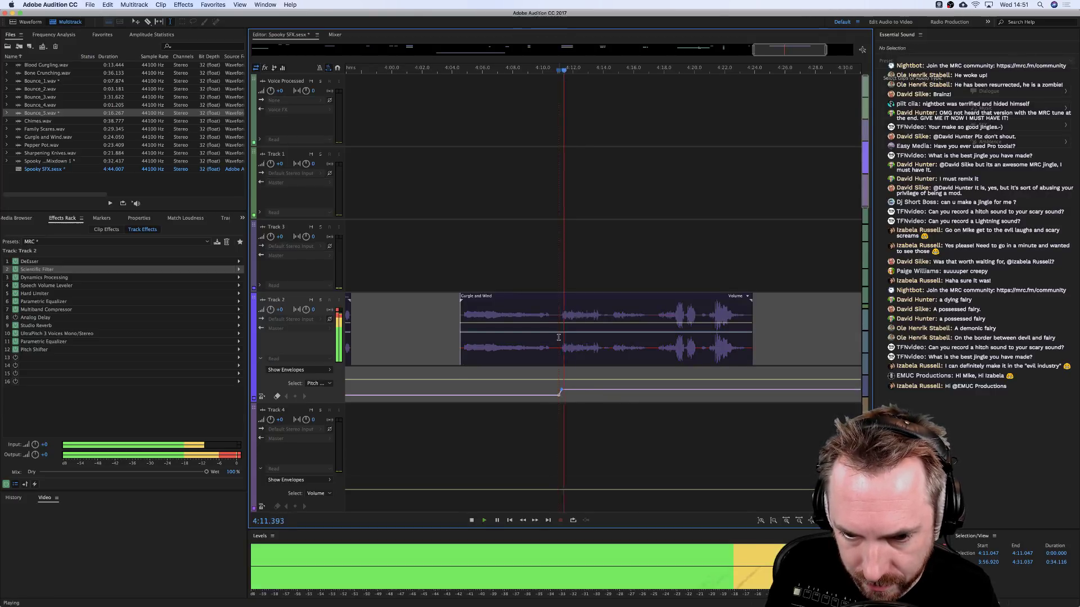
# Cut Gurgle and Wind's opening before about 4:11.2 and a 0.4 s section near 4:14.3, overlapping the remaining parts in a crossfade.
pyautogui.moveTo(561, 348); pyautogui.dragTo(444, 348)
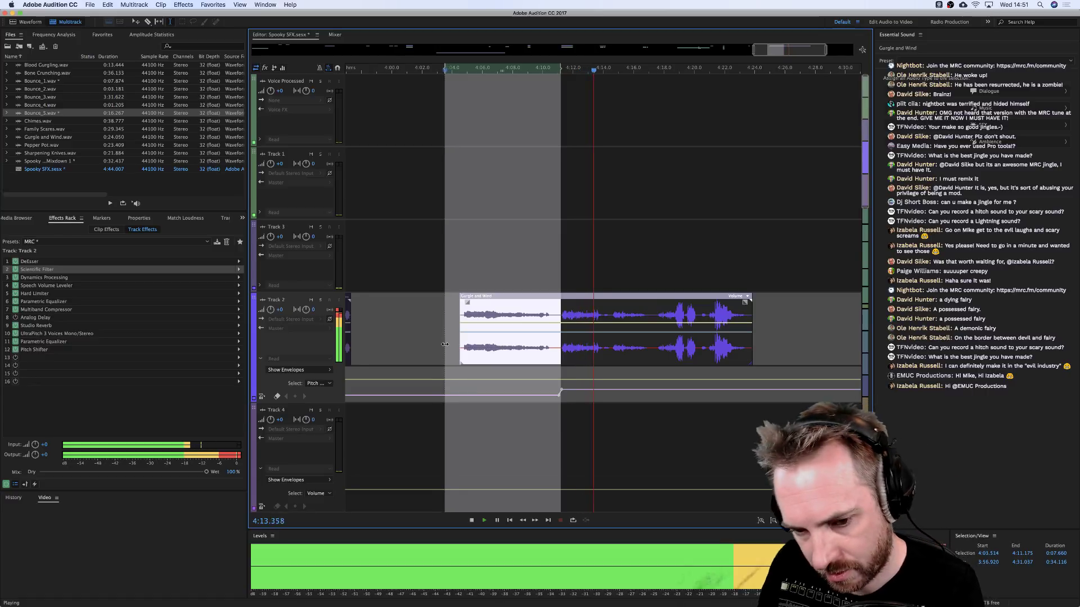
pyautogui.press('space')
pyautogui.click(610, 347)
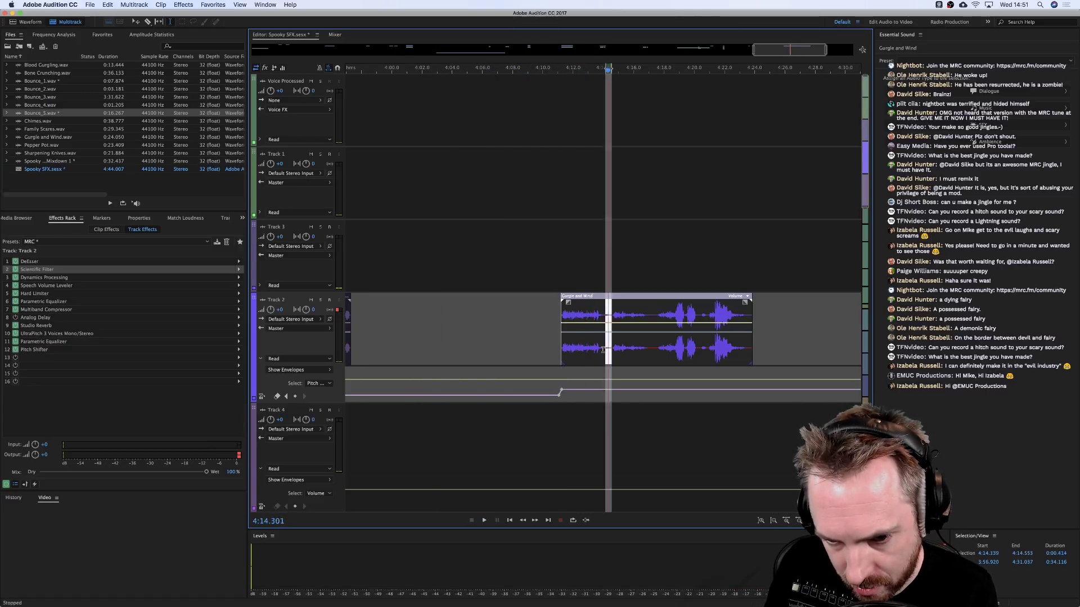
pyautogui.hotkey('ctrl', 'k')
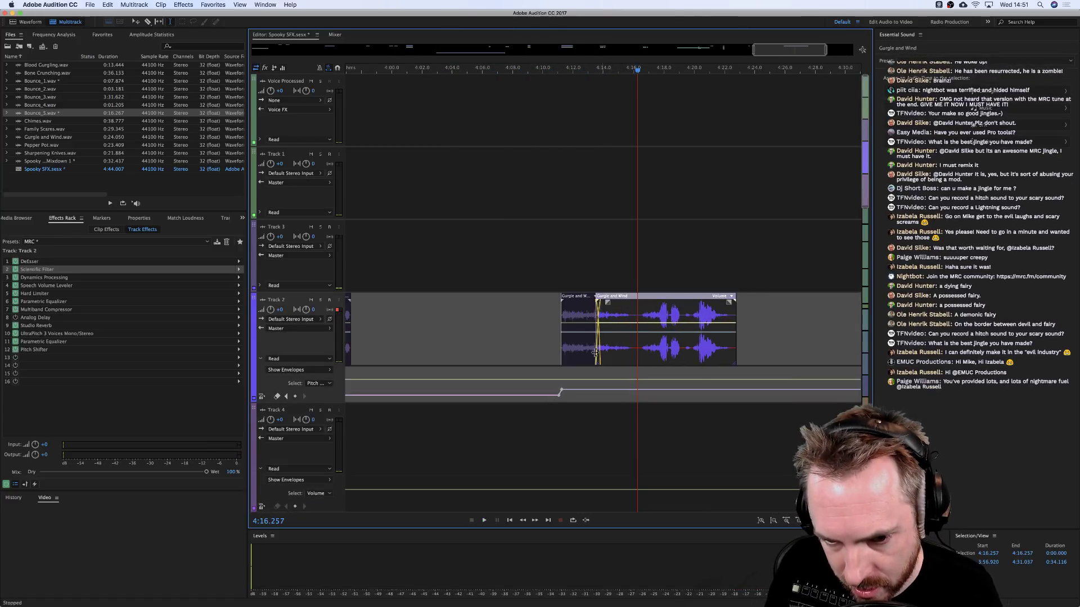
# Play across the Gurgle and Wind crossfade from about 4:13.2 and delete the clip's audio after about 4:16.1.
pyautogui.click(591, 349)
pyautogui.press('space')
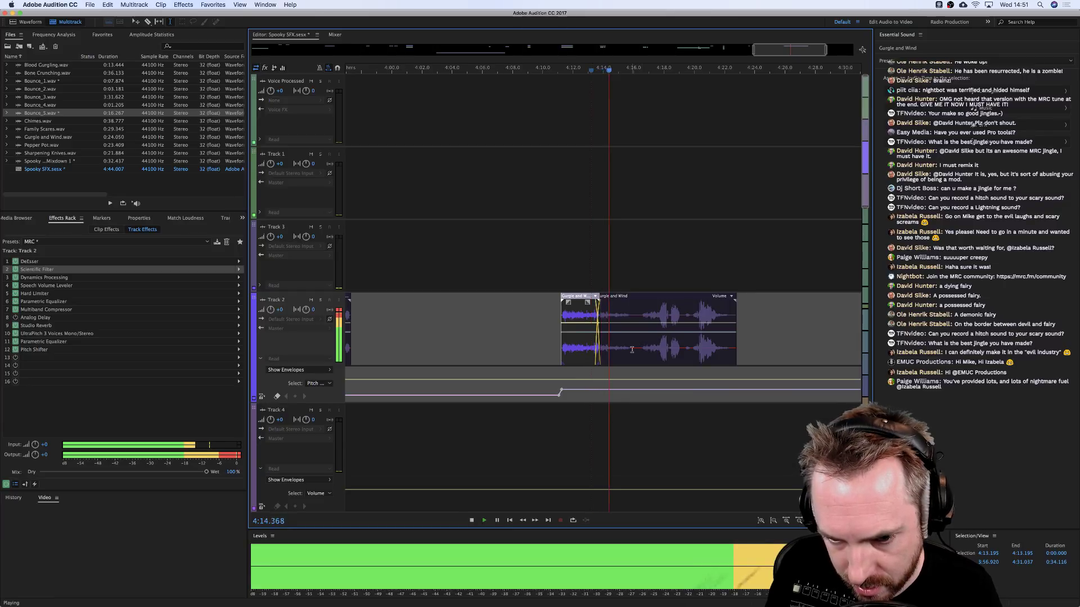
pyautogui.moveTo(632, 350); pyautogui.dragTo(632, 350)
pyautogui.press('space')
pyautogui.press('space')
pyautogui.press('space')
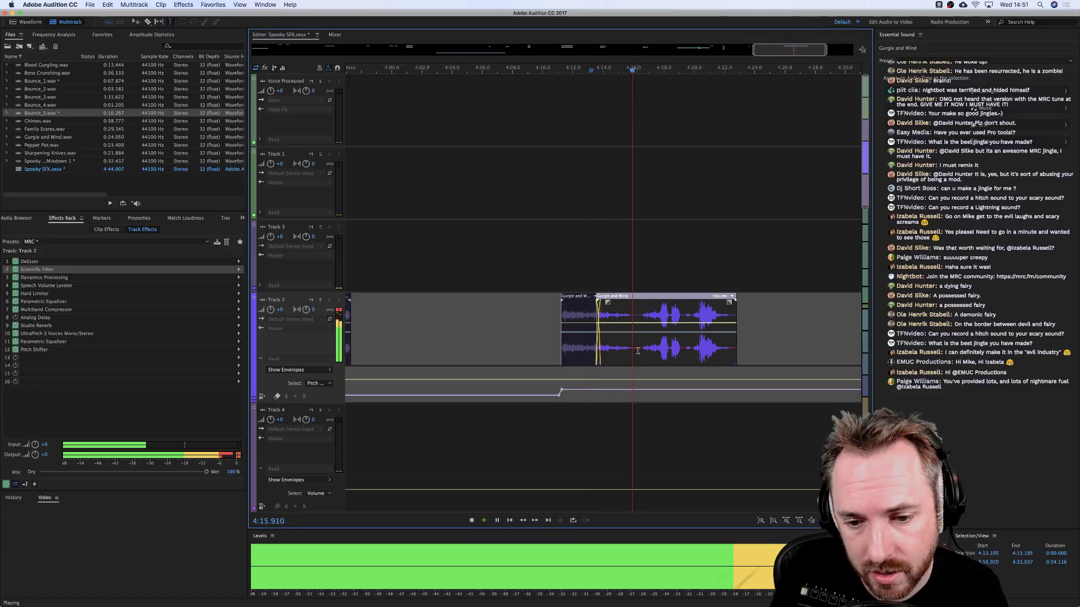
pyautogui.press('space')
pyautogui.moveTo(635, 350); pyautogui.dragTo(775, 349)
pyautogui.press('Delete')
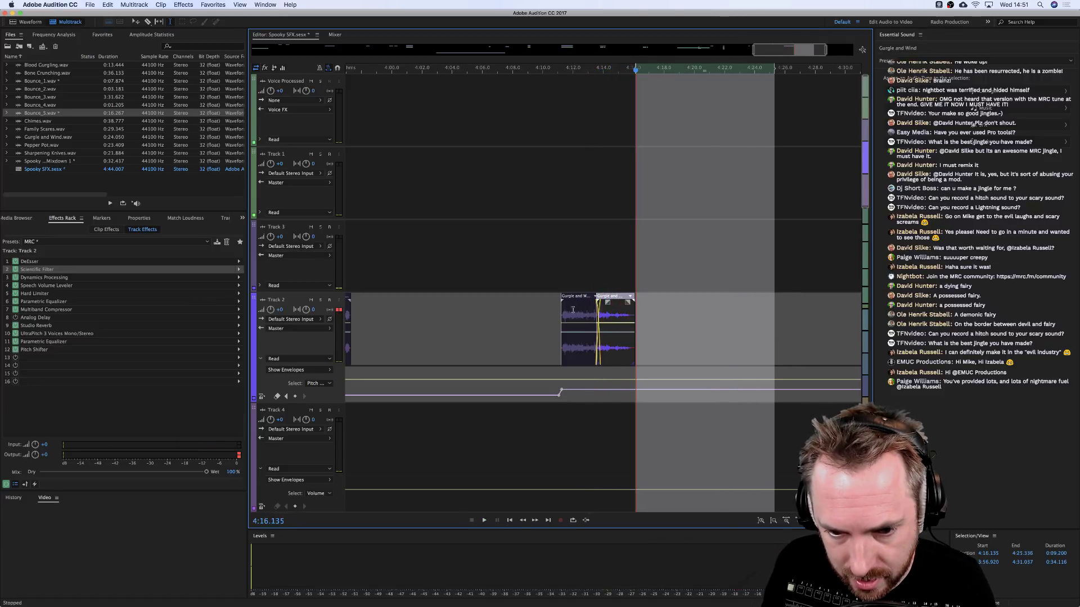
# Copy the first Gurgle and Wind piece onto the end of the second as a crossfade, and play the sequence from about 4:11.3.
pyautogui.moveTo(579, 302); pyautogui.dragTo(637, 304)
pyautogui.press('Escape')
pyautogui.click(558, 274)
pyautogui.press('space')
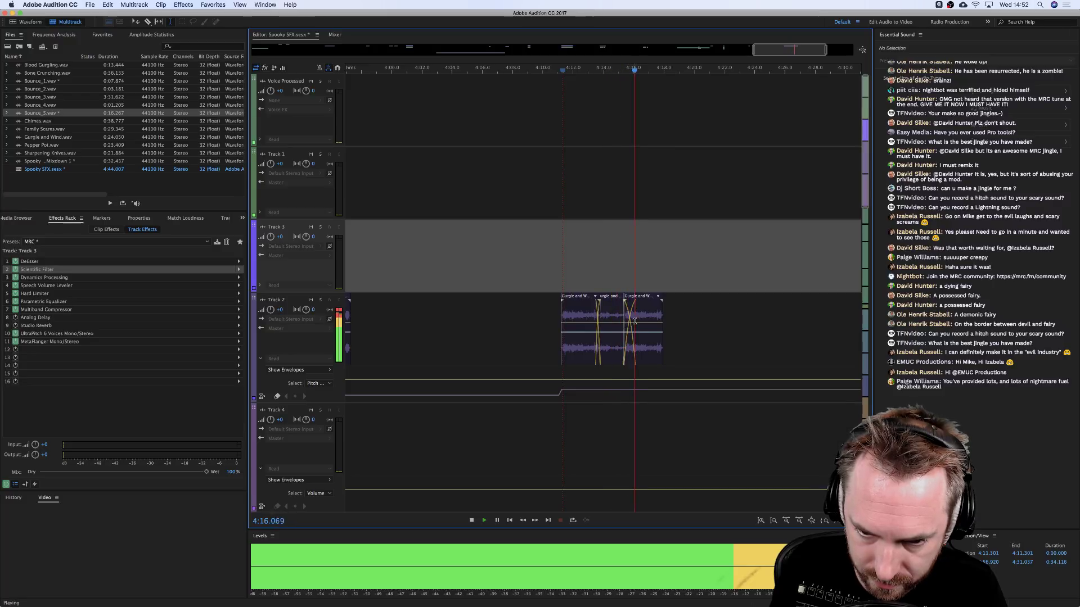
pyautogui.click(648, 316)
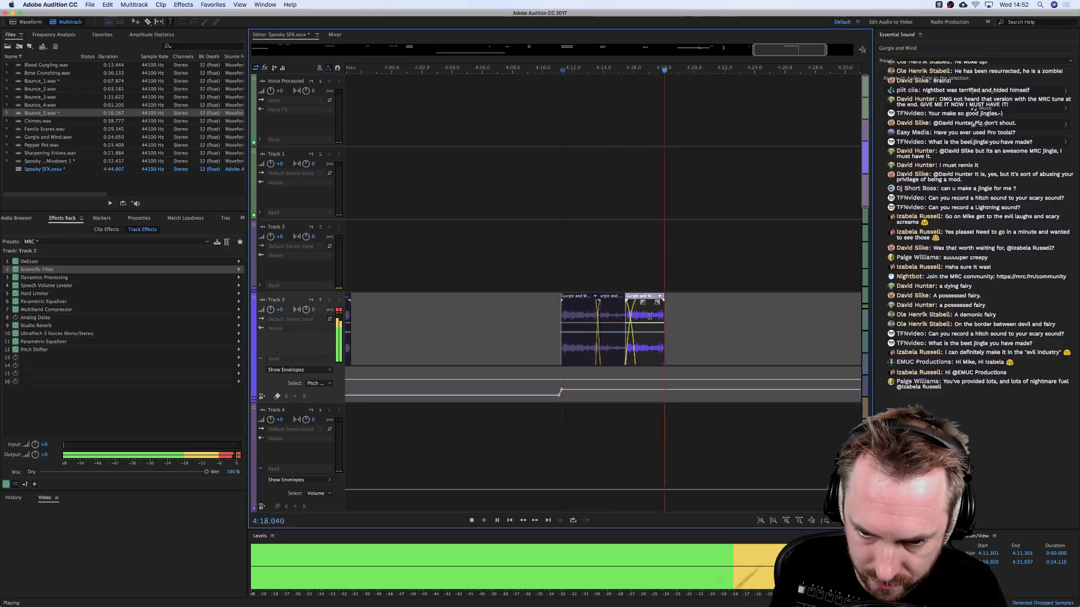
# Move the three crossfaded Gurgle and Wind clips from Track 2 down to the Bounce_2 track at the same time position.
pyautogui.press('space')
pyautogui.moveTo(576, 332); pyautogui.dragTo(600, 462)
pyautogui.scroll(-5, 599, 394)
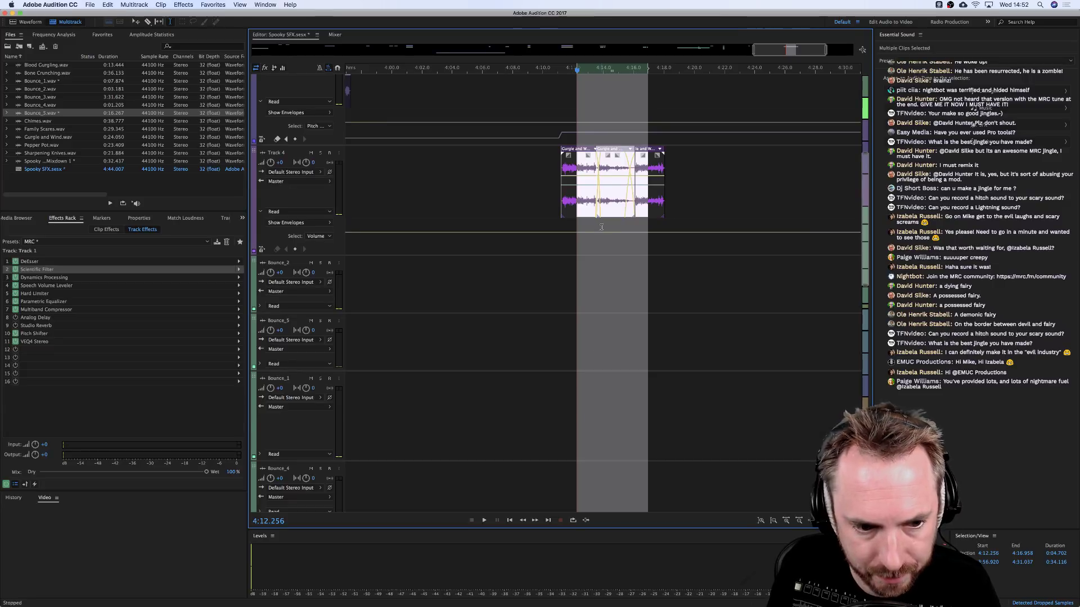
pyautogui.moveTo(612, 206); pyautogui.dragTo(612, 293)
pyautogui.press('space')
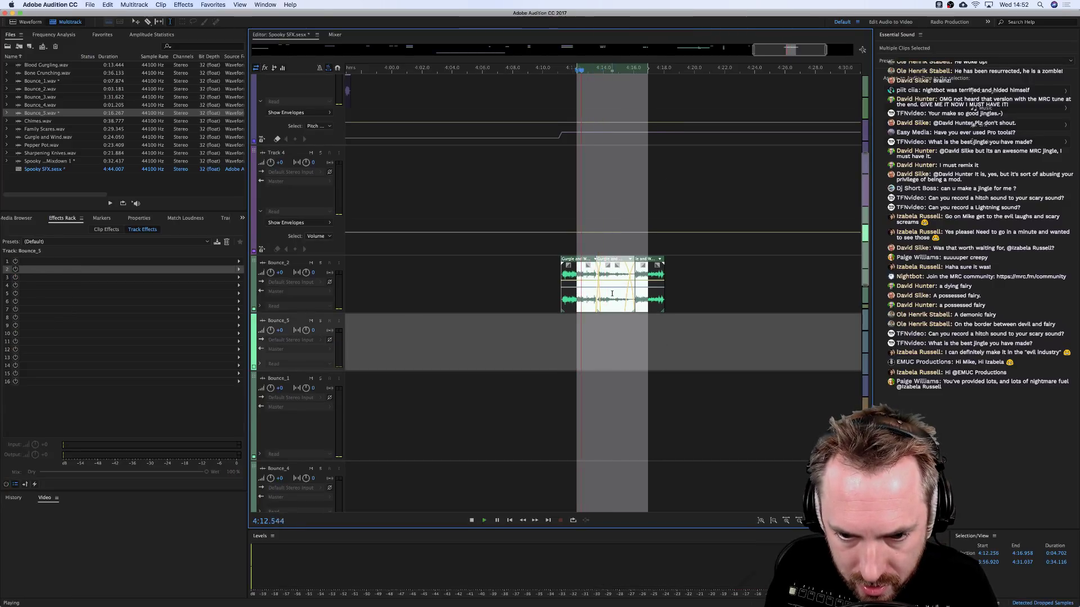
# Play the Gurgle and Wind sequence on the Bounce_2 track from about 4:10.9.
pyautogui.click(563, 324)
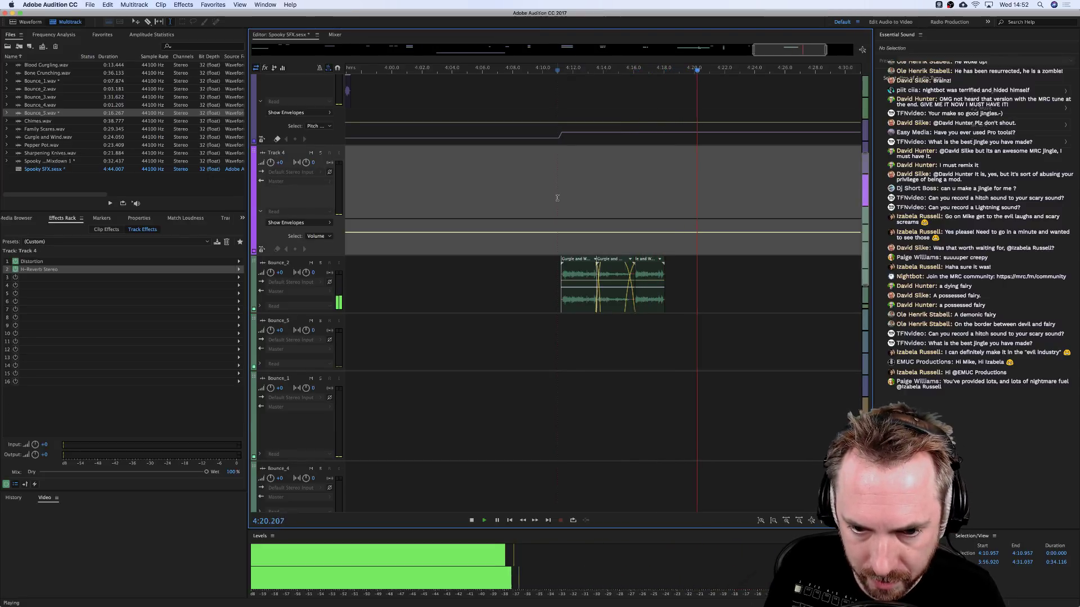
pyautogui.press('space')
pyautogui.click(570, 69)
pyautogui.press('space')
pyautogui.scroll(-3, 727, 148)
pyautogui.scroll(2, 727, 148)
pyautogui.scroll(3, 727, 149)
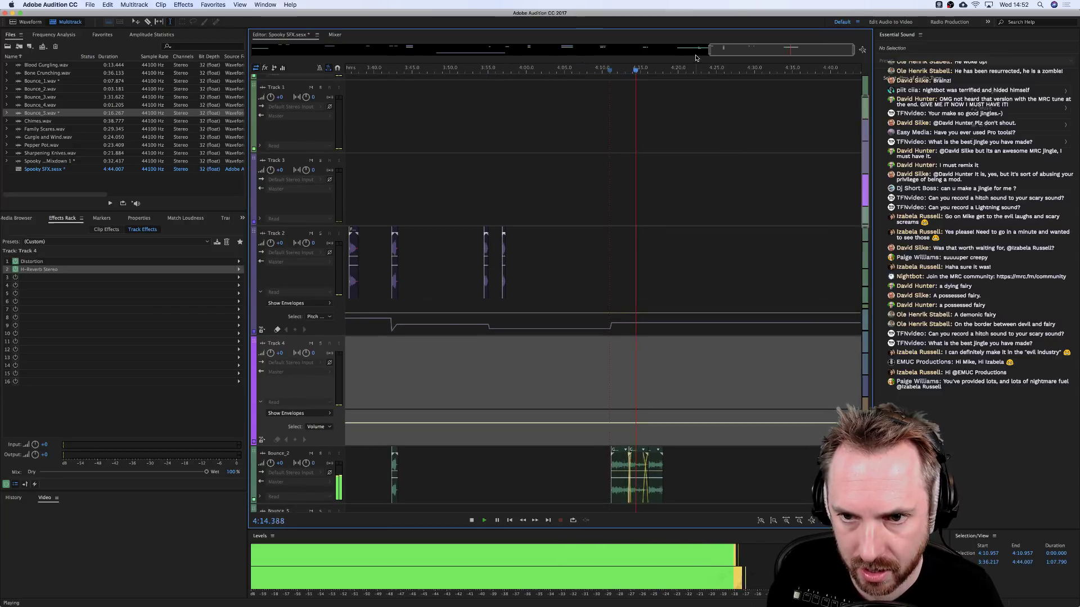
pyautogui.scroll(-4, 732, 248)
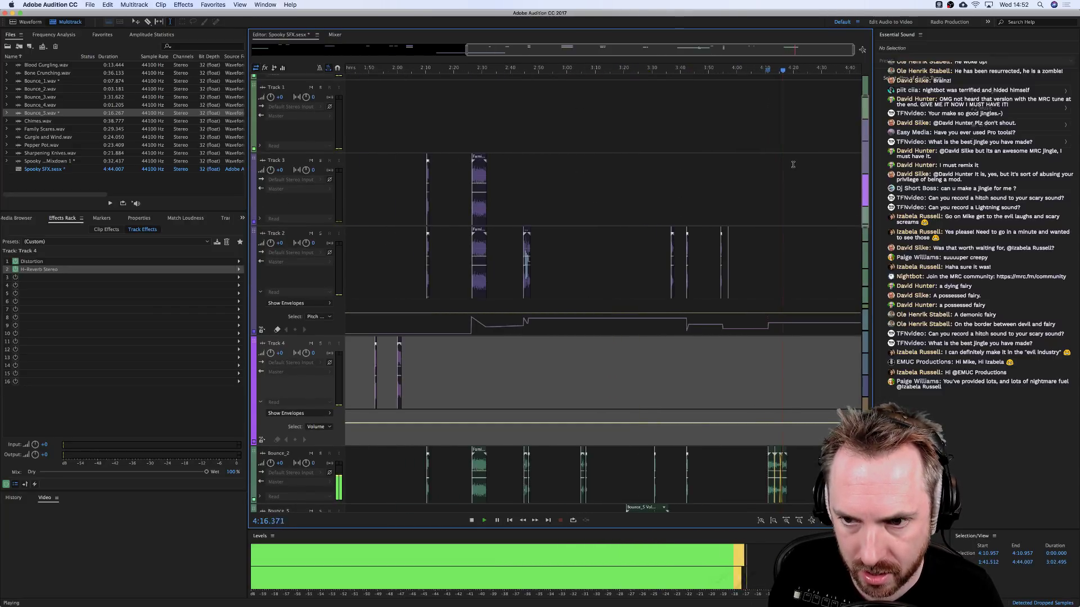
pyautogui.scroll(4, 789, 74)
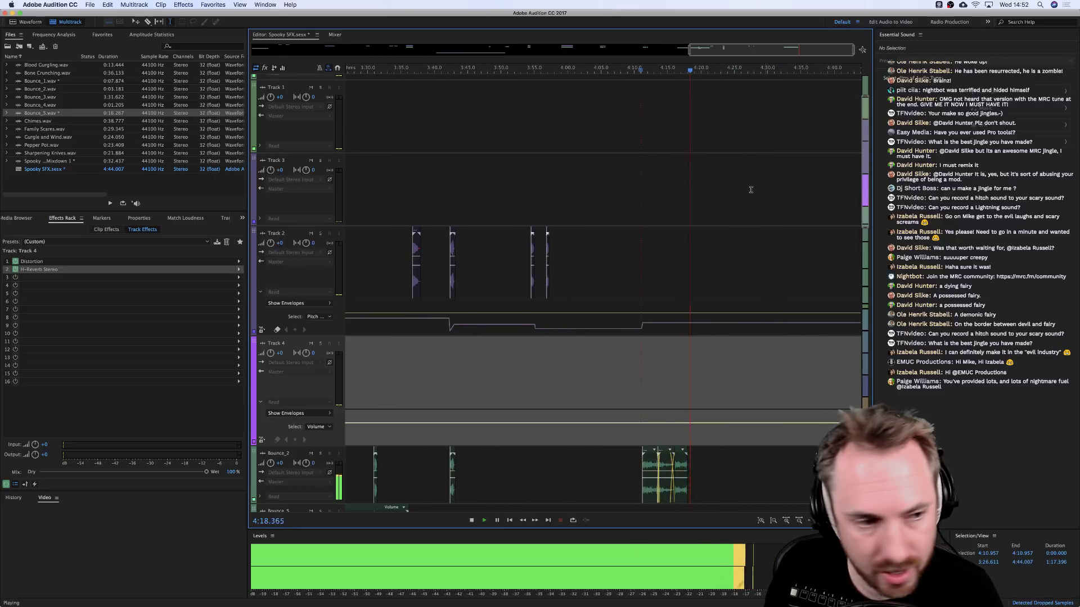
pyautogui.click(533, 145)
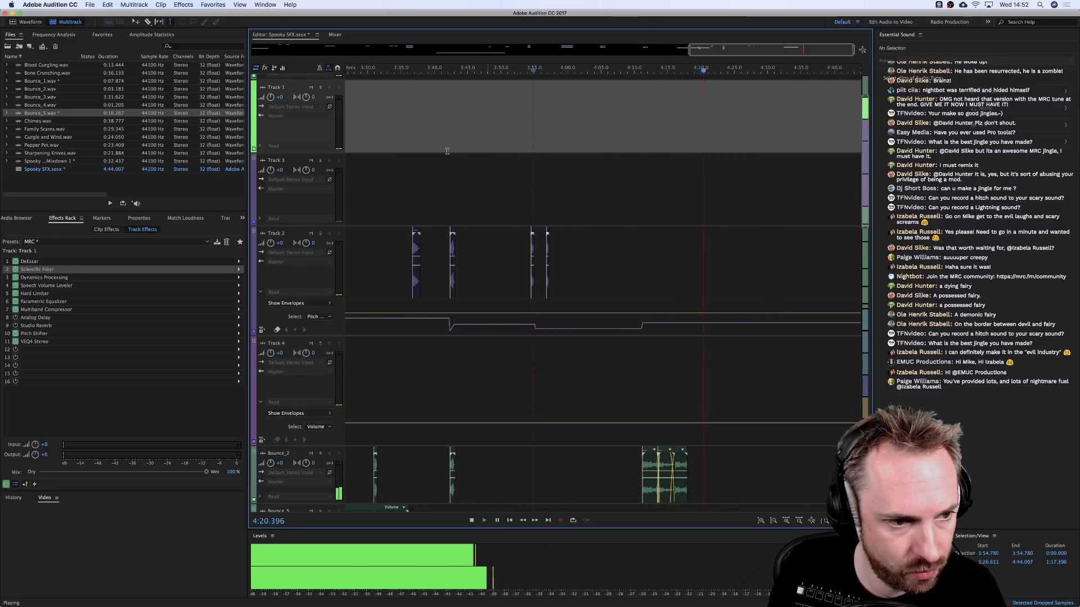
pyautogui.press('space')
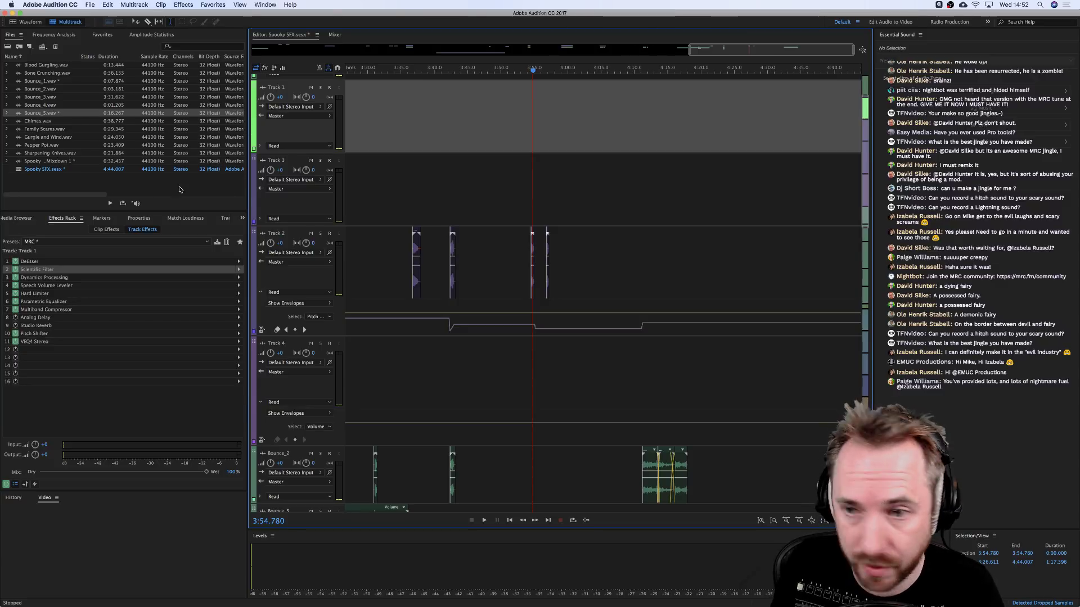
# Place Sharpening Knives.wav on Track 4 starting at about 4:36.6 and play it from about 4:42.1.
pyautogui.moveTo(48, 155); pyautogui.dragTo(782, 384)
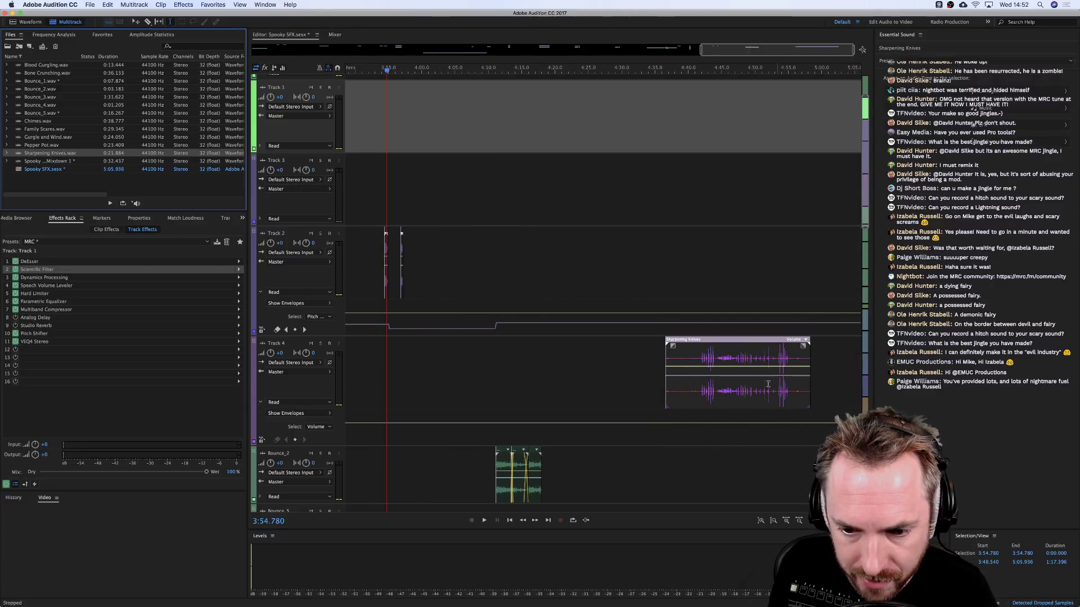
pyautogui.click(701, 390)
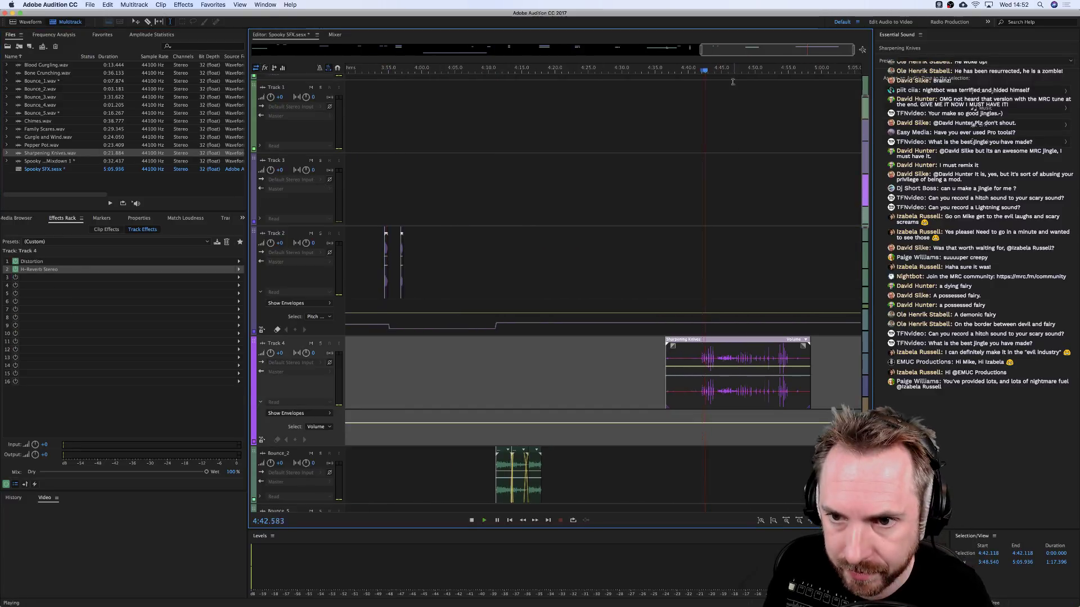
pyautogui.scroll(4, 634, 250)
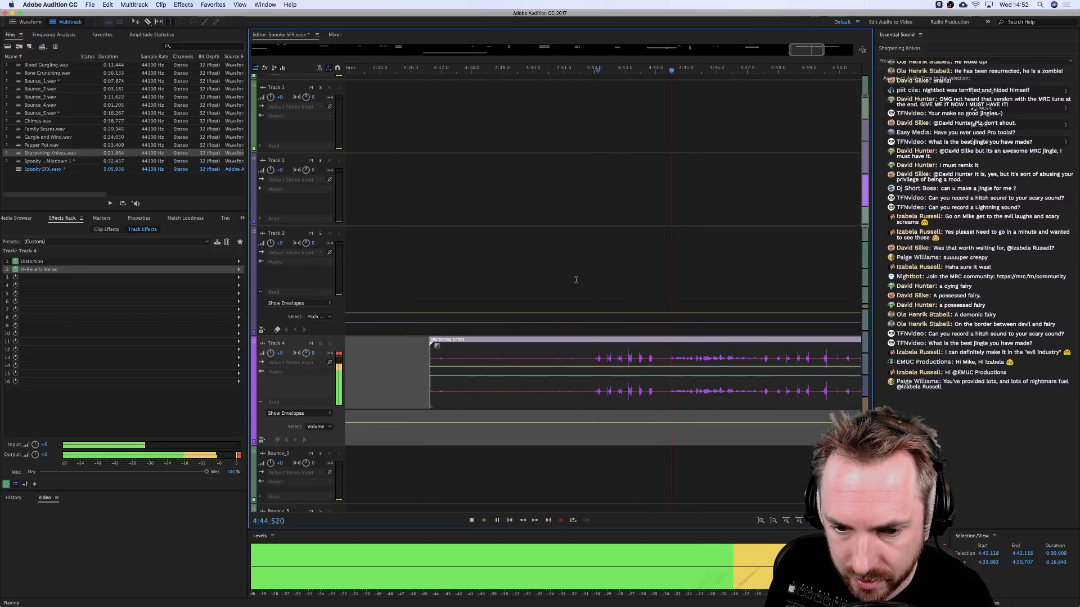
pyautogui.click(551, 266)
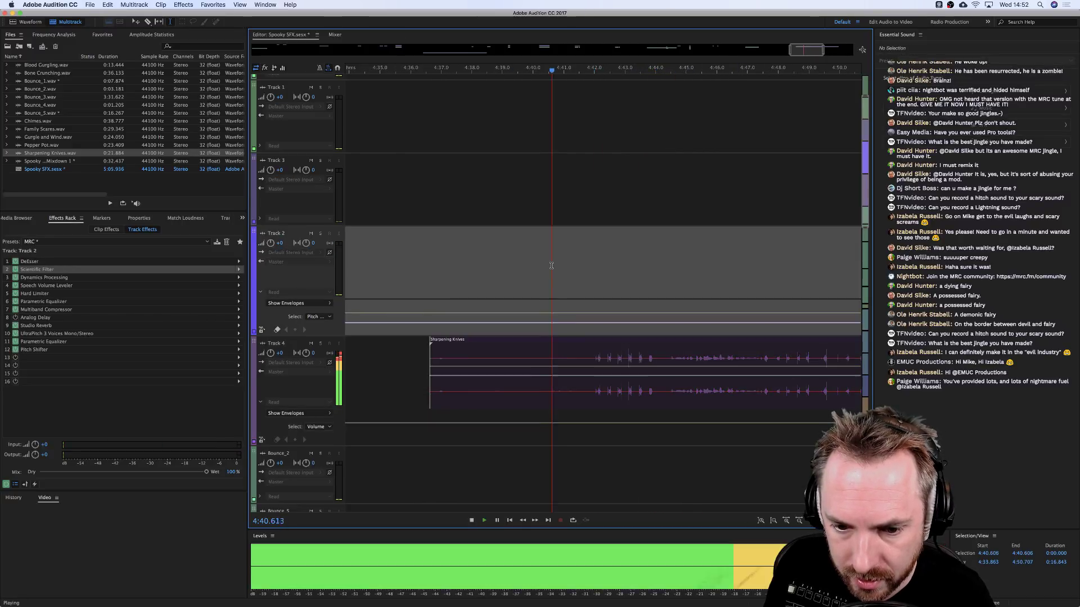
pyautogui.press('space')
pyautogui.click(599, 387)
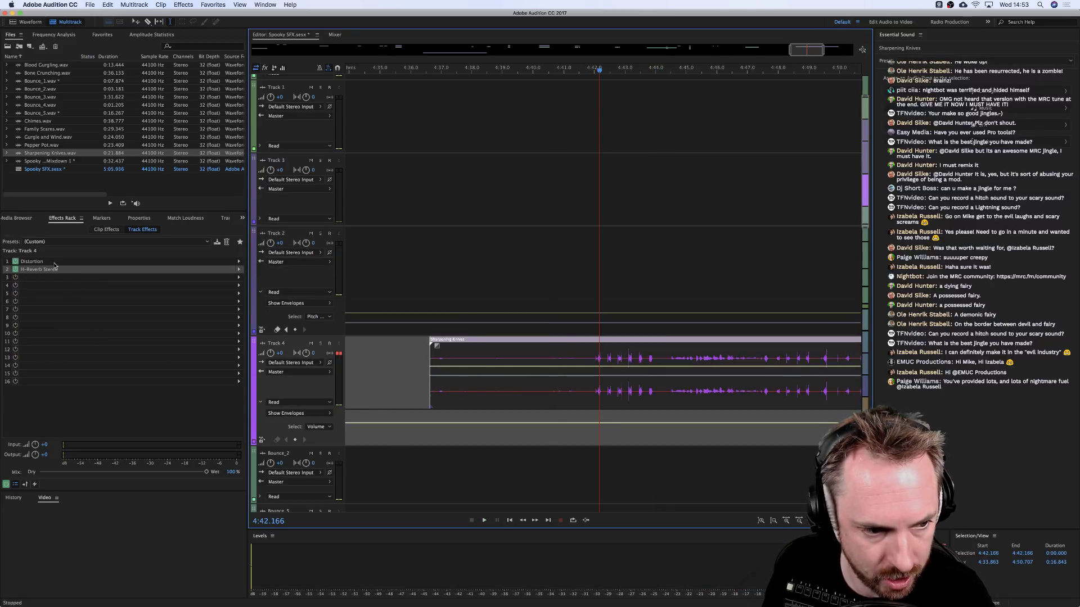
pyautogui.doubleClick(591, 393)
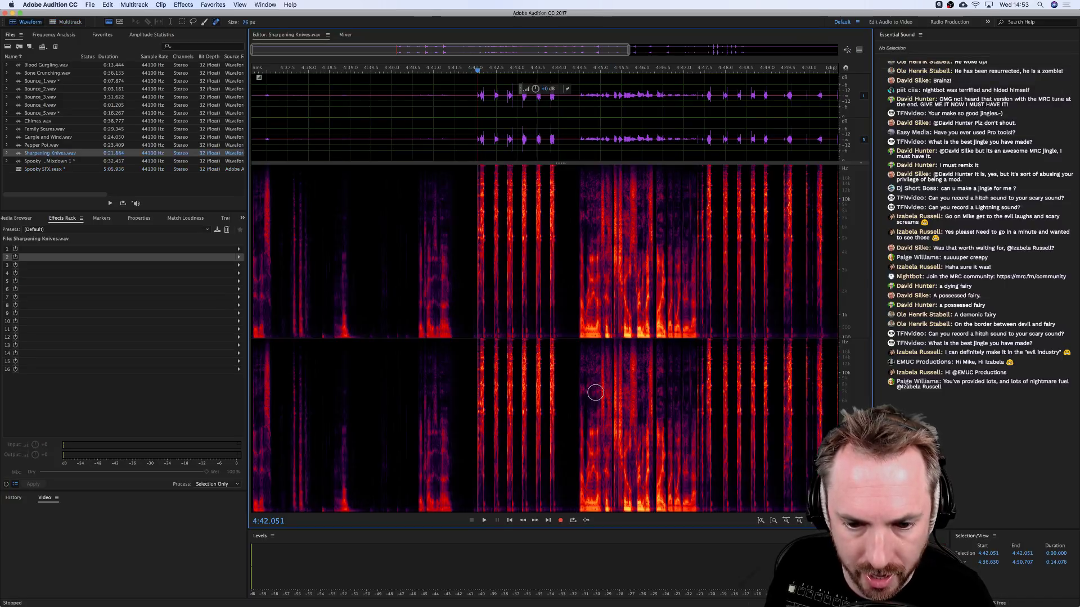
pyautogui.press('space')
pyautogui.click(67, 22)
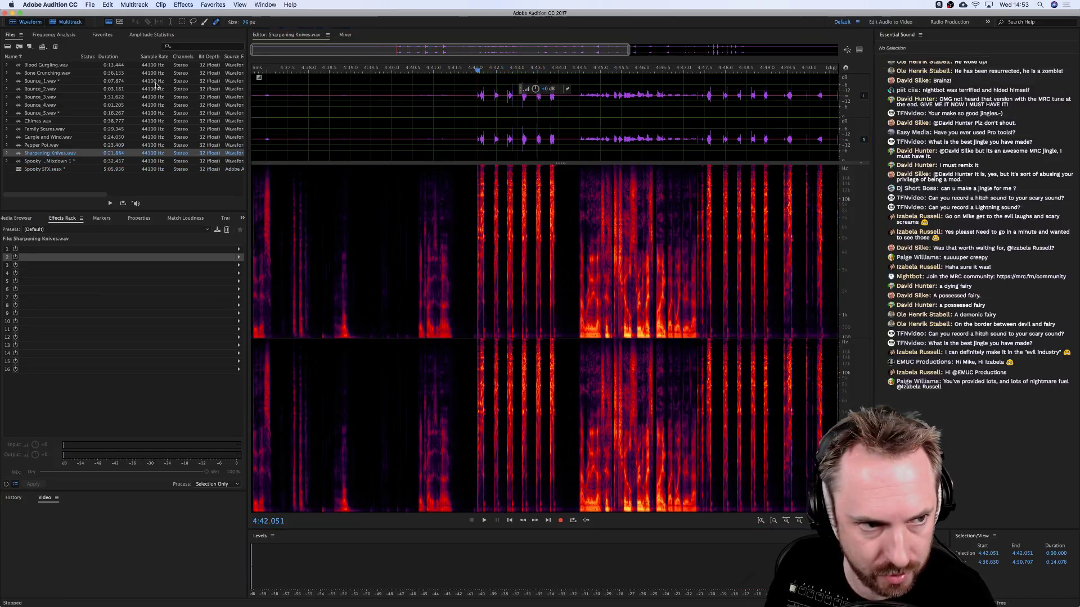
# Delete Sharpening Knives' opening before about 4:42 on Track 4, split the clip at about 4:44 and move the remainder to about 4:53.1.
pyautogui.click(583, 390)
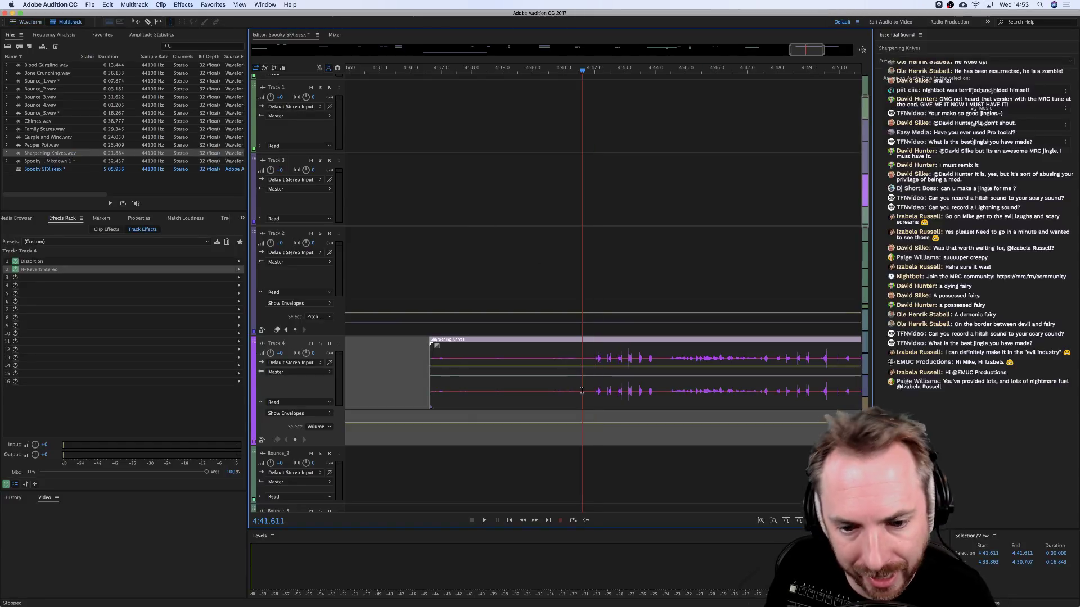
pyautogui.press('space')
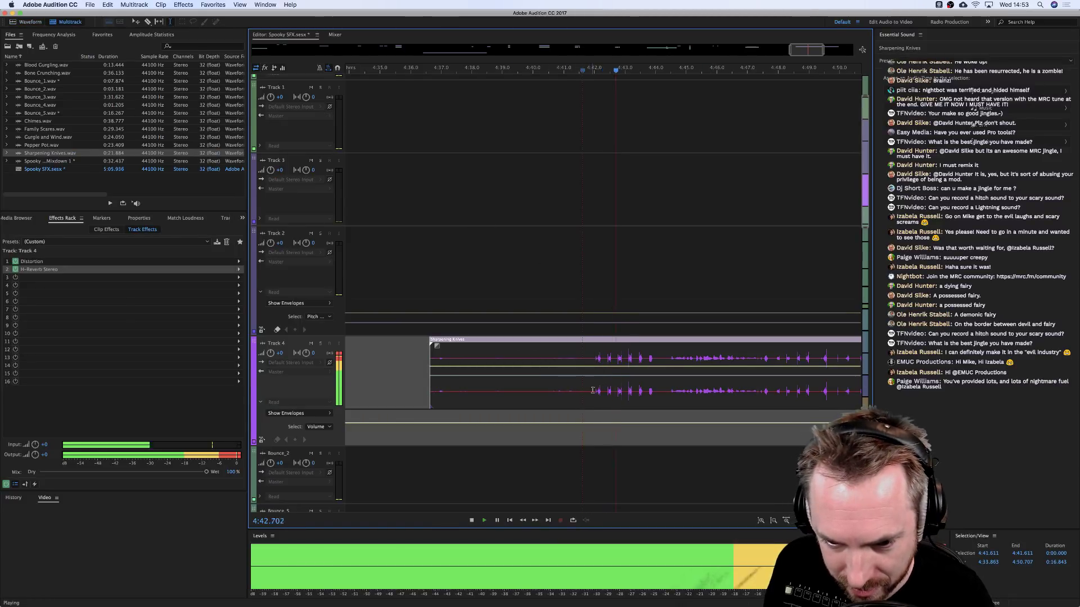
pyautogui.moveTo(594, 390); pyautogui.dragTo(393, 381)
pyautogui.press('Delete')
pyautogui.click(543, 376)
pyautogui.moveTo(656, 390); pyautogui.dragTo(715, 392)
pyautogui.press('Delete')
pyautogui.press('space')
# Play the second Sharpening Knives piece and trim it to run from about 4:56.1 to 5:04.2.
pyautogui.click(673, 388)
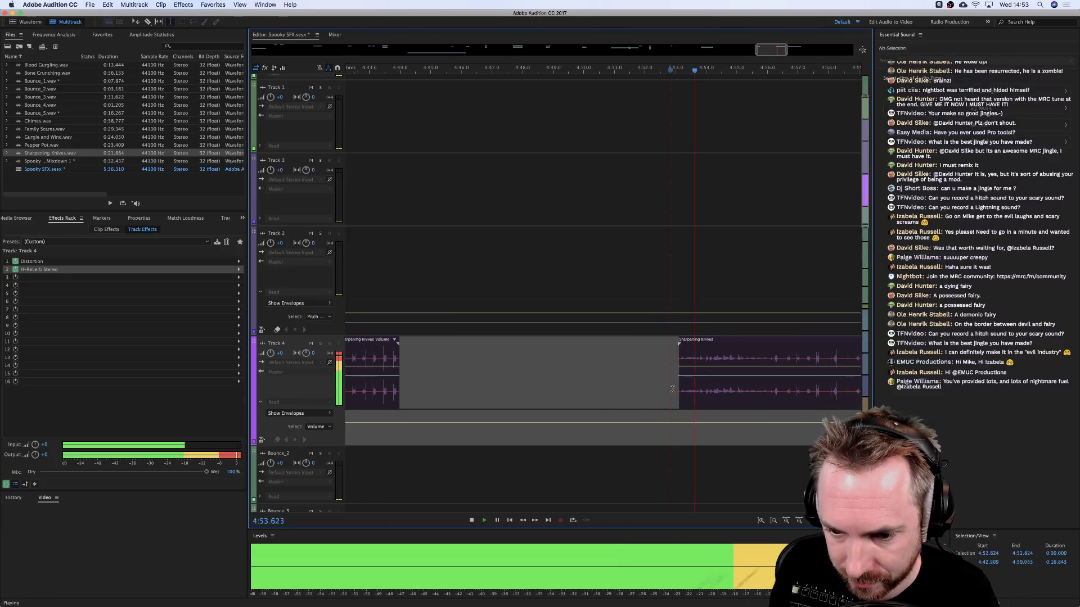
pyautogui.click(714, 393)
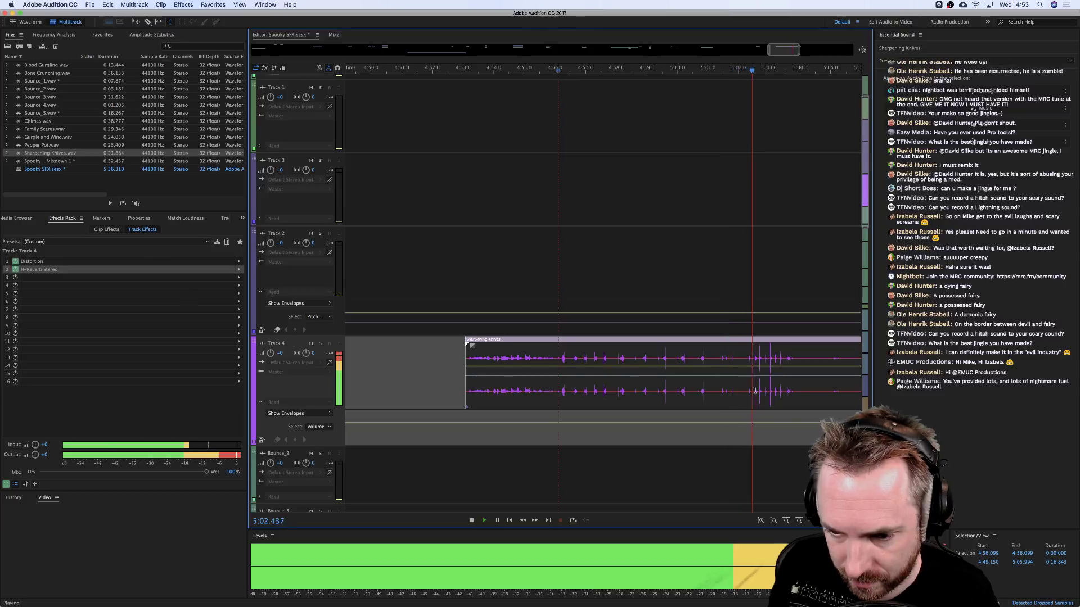
pyautogui.press('space')
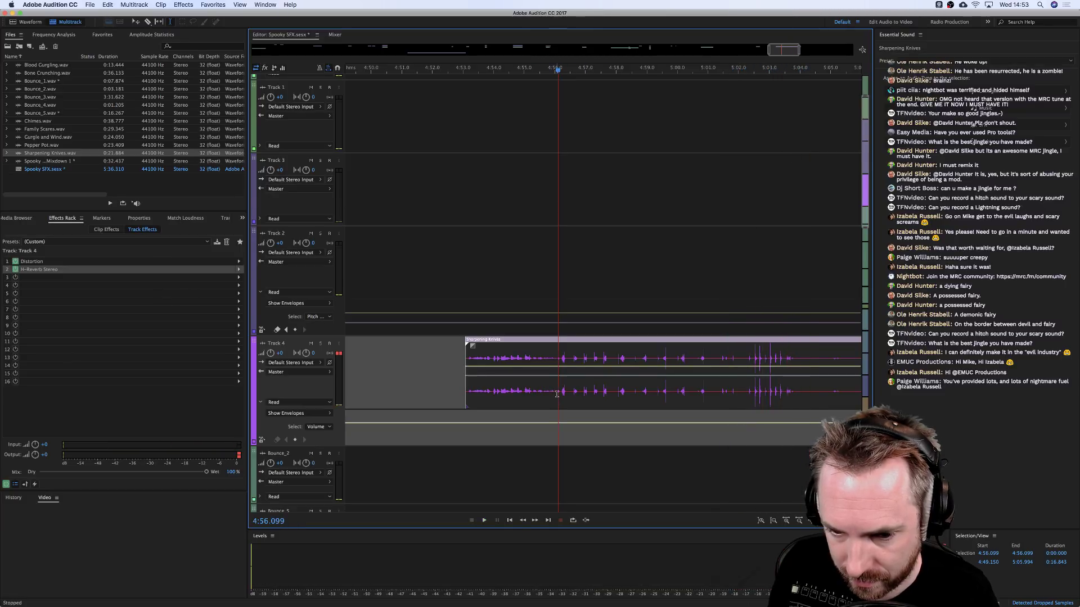
pyautogui.moveTo(559, 388); pyautogui.dragTo(427, 388)
pyautogui.press('Delete')
pyautogui.moveTo(807, 387); pyautogui.dragTo(866, 388)
pyautogui.press('Delete')
# Add Family Scares.wav to the session and position it on the Bounce_2 track starting at about 4:57.4.
pyautogui.scroll(-5, 488, 77)
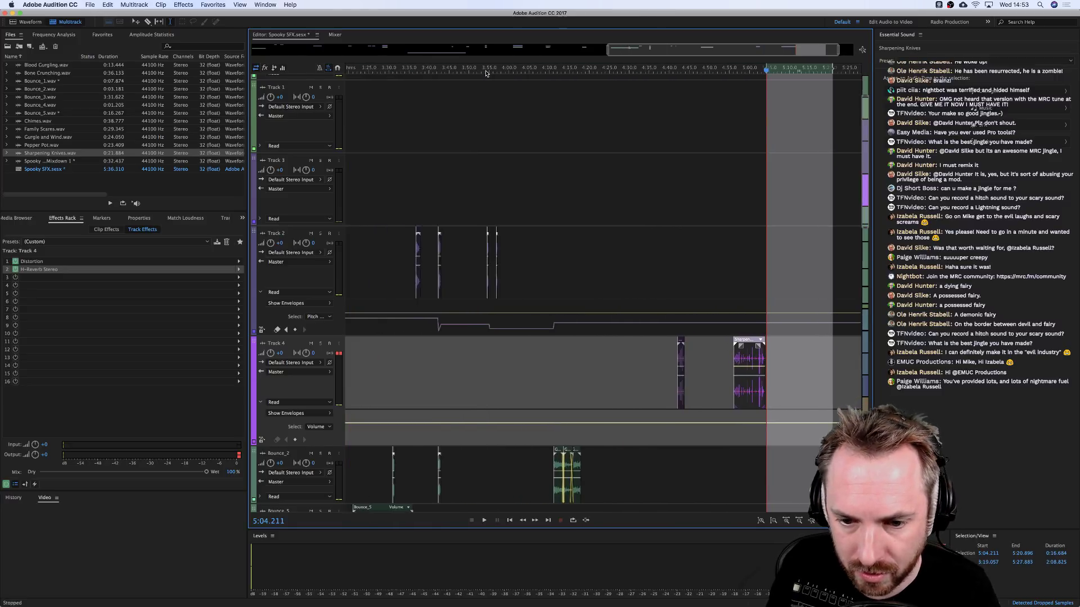
pyautogui.moveTo(45, 129); pyautogui.dragTo(793, 372)
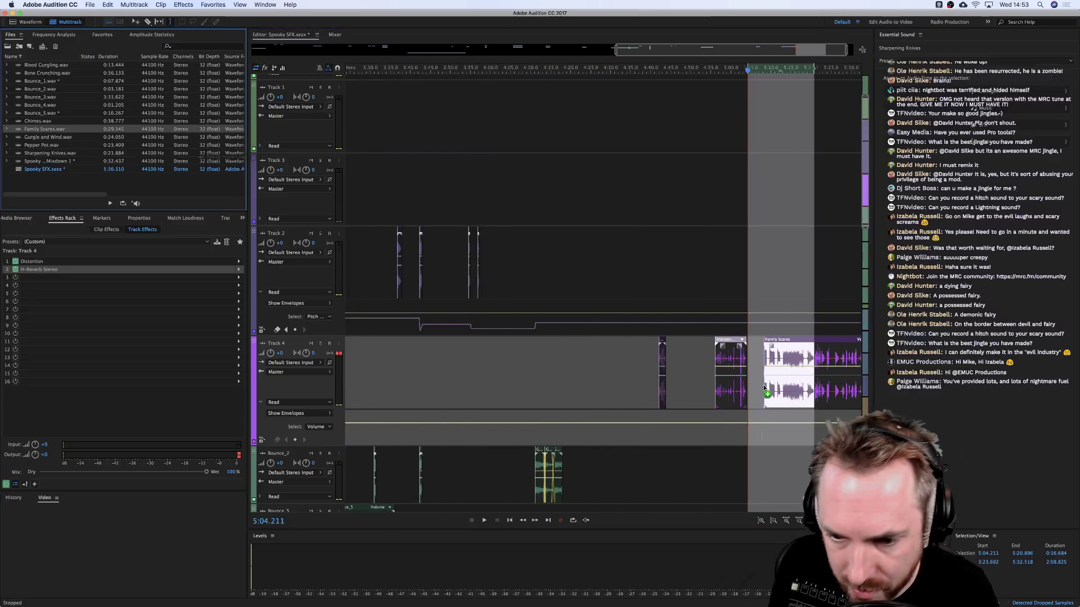
pyautogui.scroll(5, 760, 77)
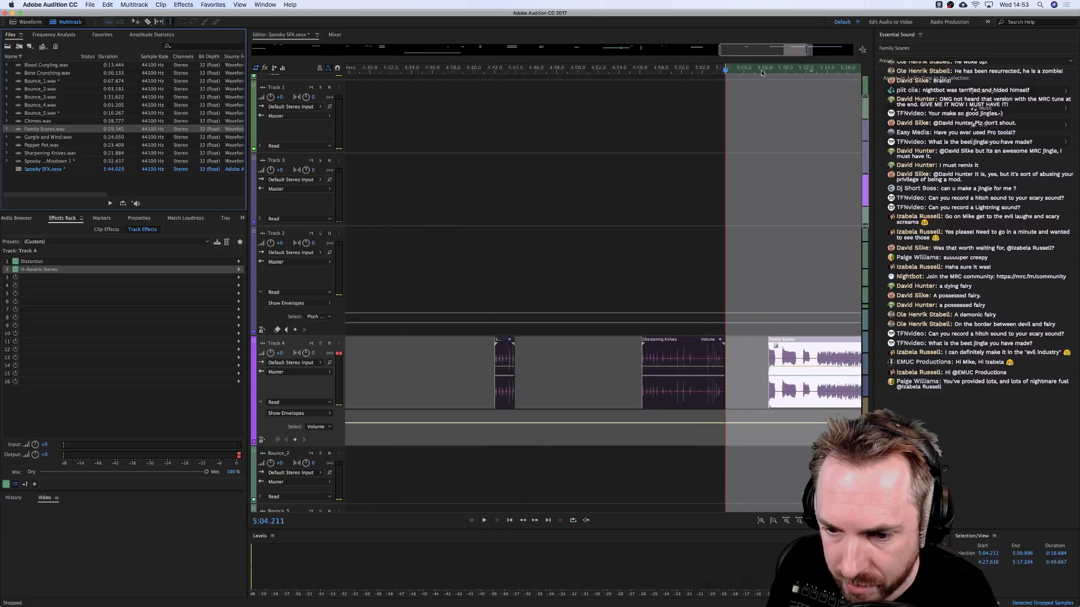
pyautogui.moveTo(795, 390); pyautogui.dragTo(593, 498)
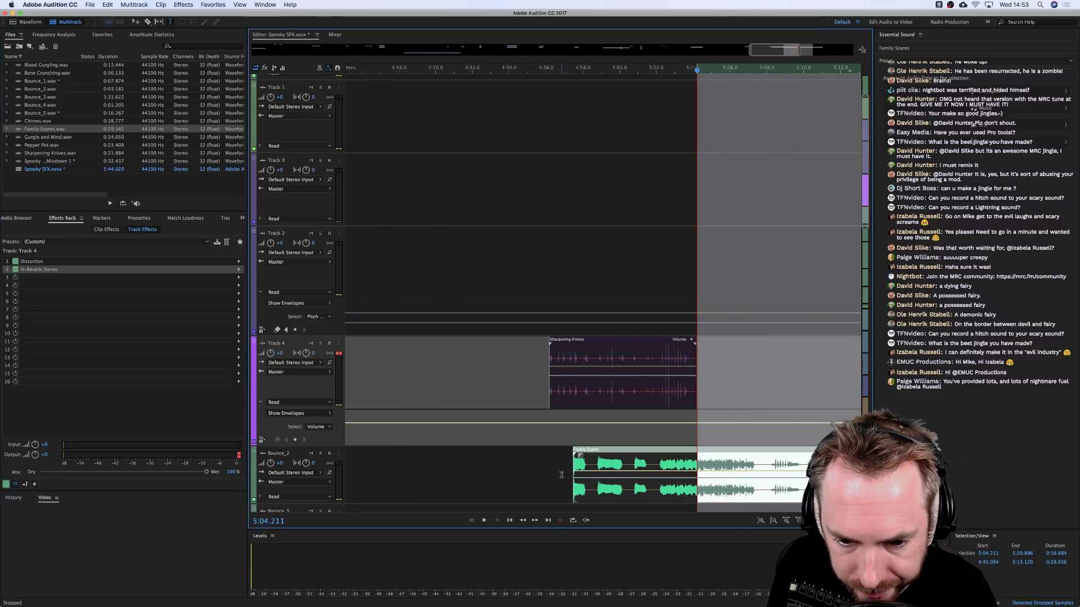
# Play Family Scares with the knives from about 4:56.9 and delete all of its audio after about 5:01.7.
pyautogui.click(564, 475)
pyautogui.press('space')
pyautogui.scroll(-4, 607, 427)
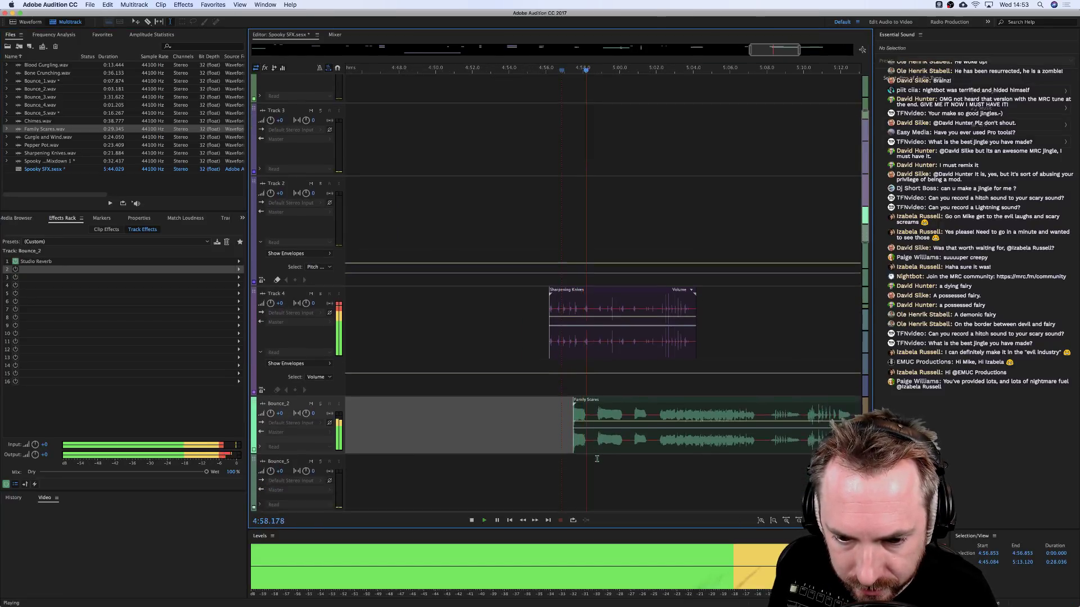
pyautogui.moveTo(652, 389); pyautogui.dragTo(654, 390)
pyautogui.press('Delete')
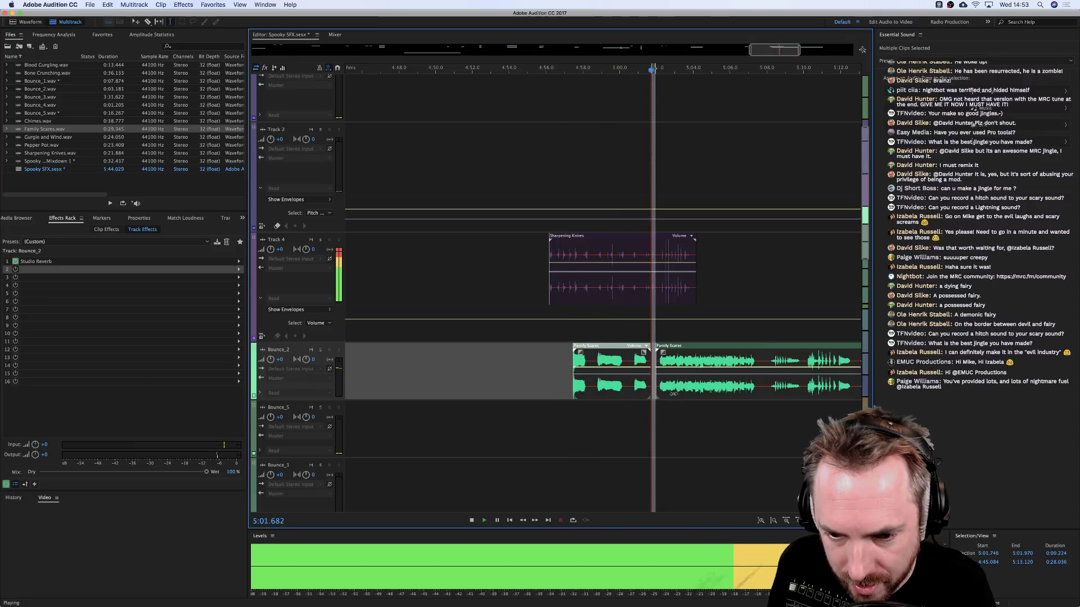
pyautogui.press('space')
pyautogui.click(679, 396)
pyautogui.press('Delete')
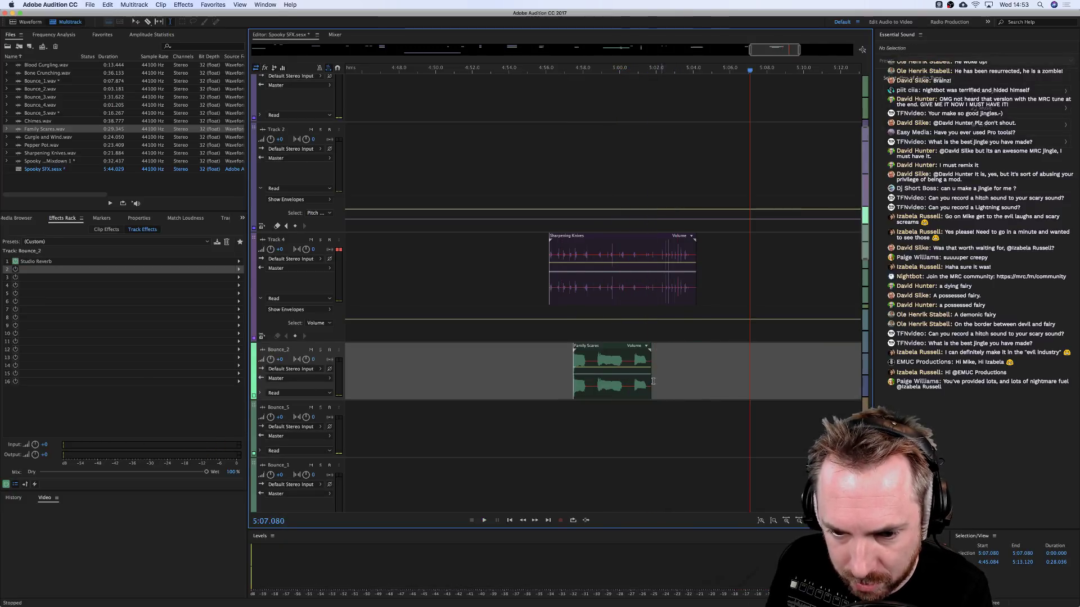
# Nudge the Family Scares clip to start at about 4:57.6 and play it with the knives from about 4:55.4.
pyautogui.click(547, 336)
pyautogui.scroll(5, 564, 71)
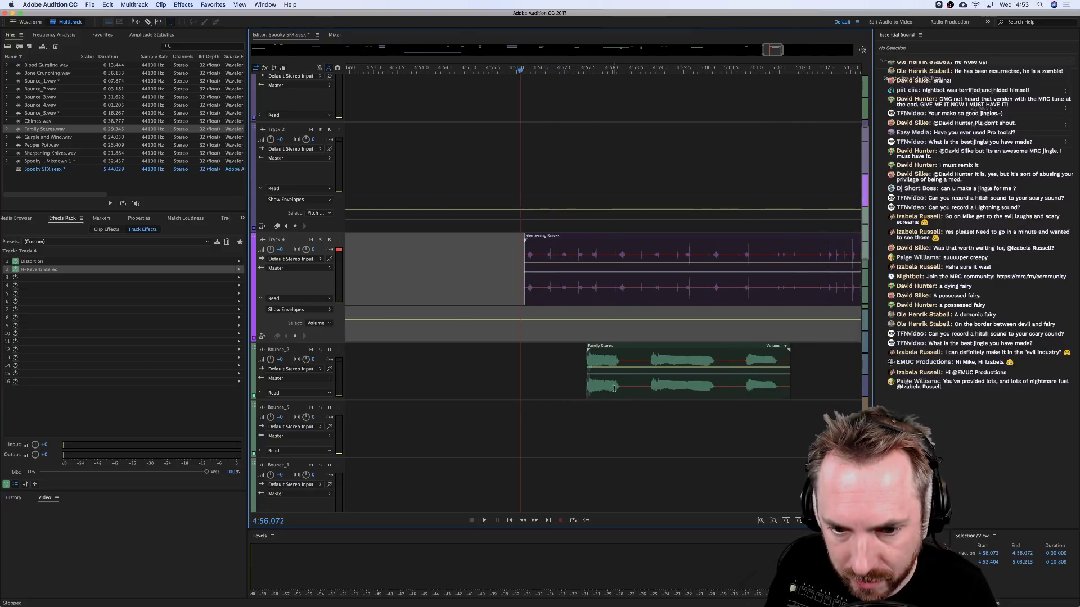
pyautogui.moveTo(602, 386); pyautogui.dragTo(608, 385)
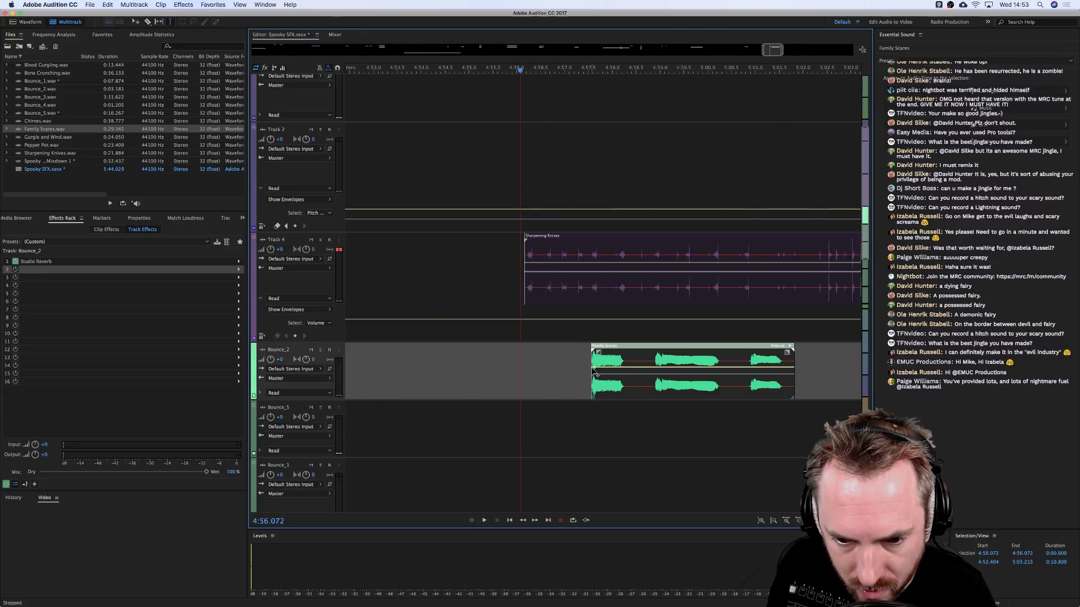
pyautogui.click(490, 366)
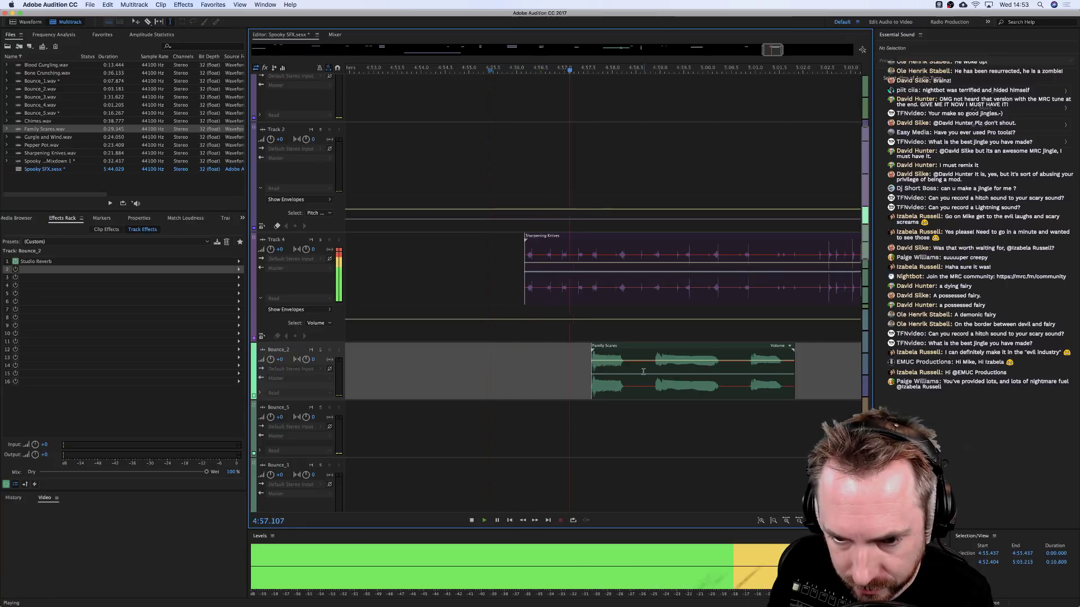
pyautogui.press('space')
# Split Family Scares after its first sound at about 4:58.4, shift the rest to about 4:59.5 and play from about 4:56.8.
pyautogui.moveTo(632, 370); pyautogui.dragTo(700, 346)
pyautogui.press('Delete')
pyautogui.click(645, 422)
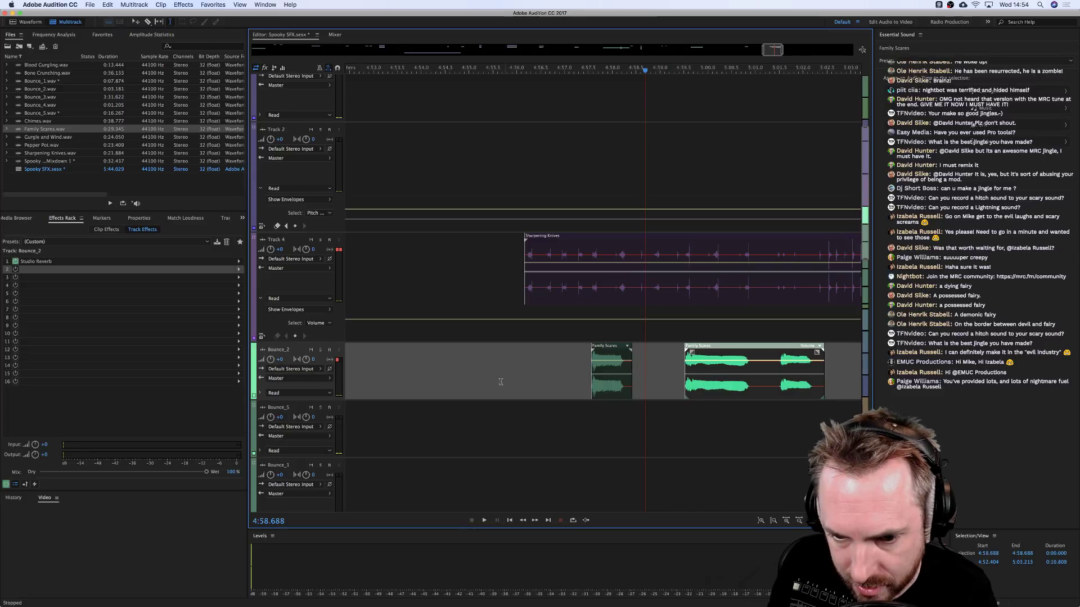
pyautogui.click(553, 377)
pyautogui.press('space')
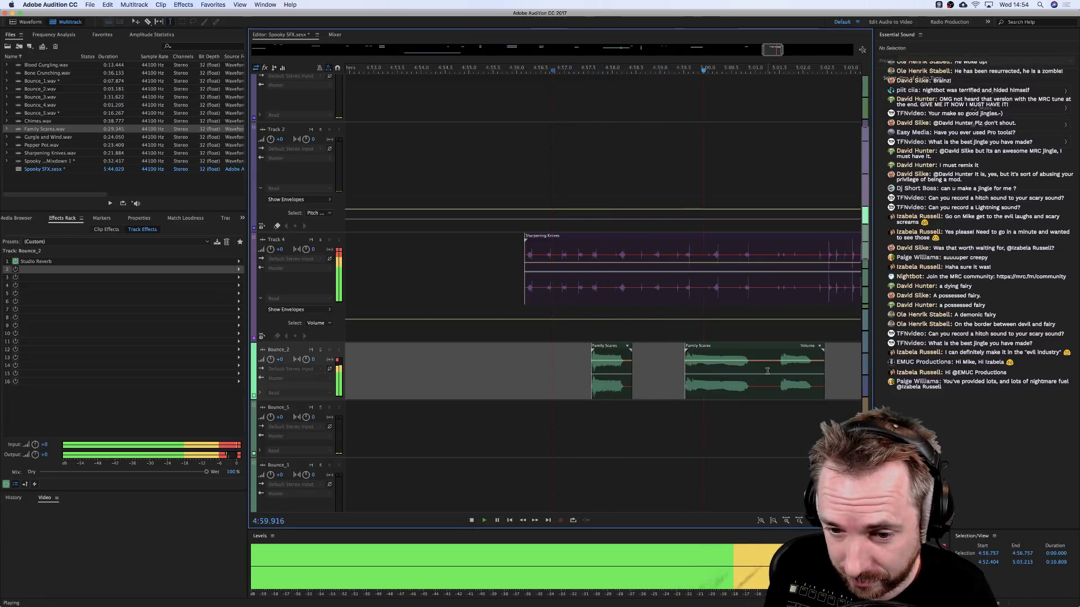
# Separate the last Family Scares sound, move it to start at about 5:02.4 and play from about 5:01.7.
pyautogui.moveTo(717, 368); pyautogui.dragTo(801, 346)
pyautogui.press('Delete')
pyautogui.click(734, 422)
pyautogui.click(749, 386)
pyautogui.press('space')
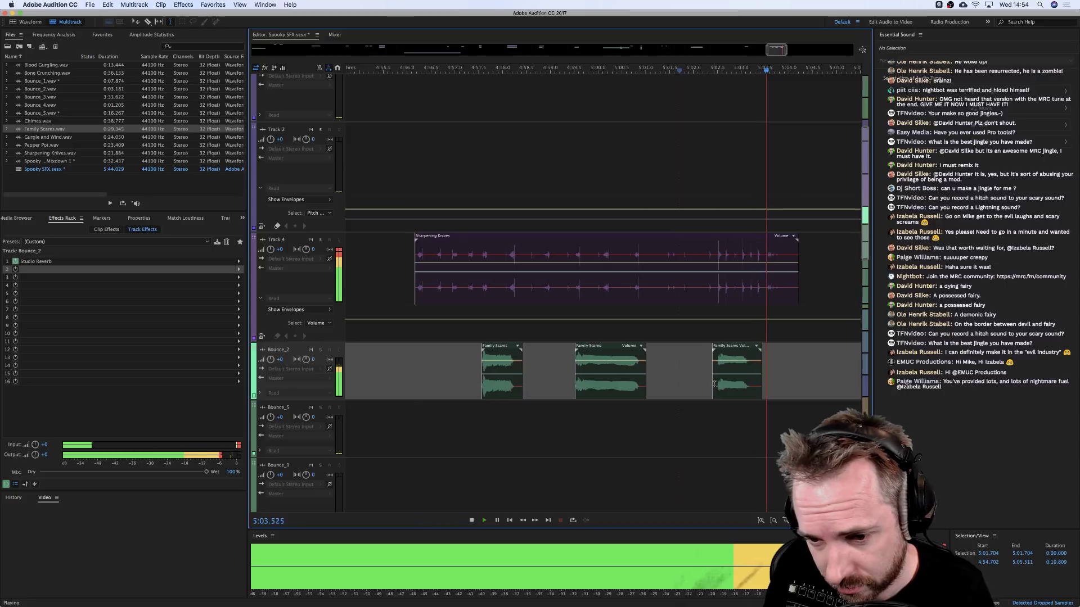
# Move the last Family Scares piece to start at about 5:03.4 and play the ending from about 5:02.9.
pyautogui.press('space')
pyautogui.click(774, 380)
pyautogui.click(734, 373)
pyautogui.press('space')
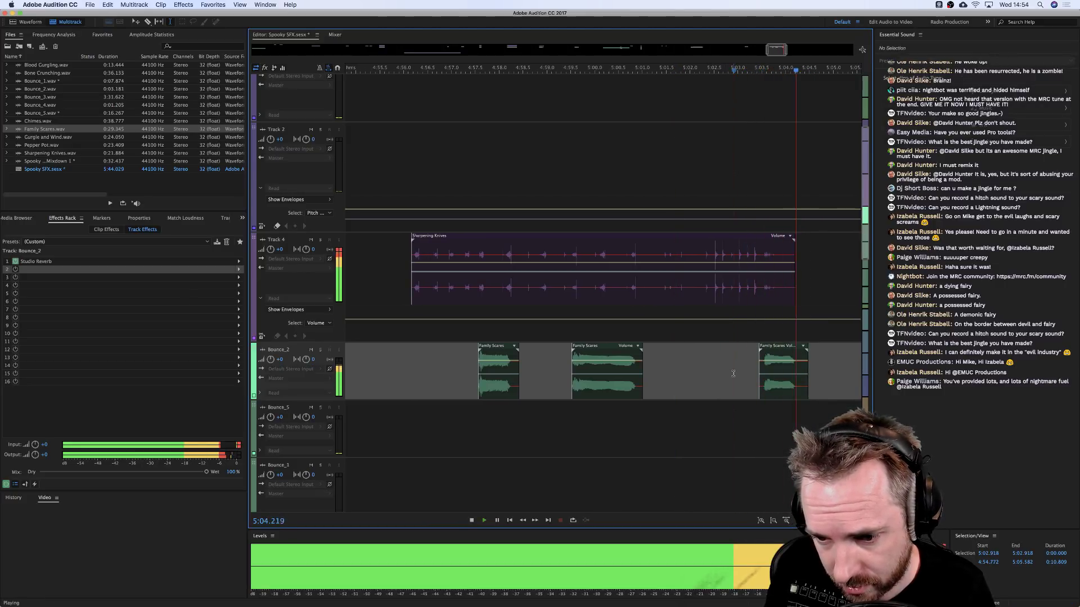
pyautogui.press('-')
pyautogui.press('space')
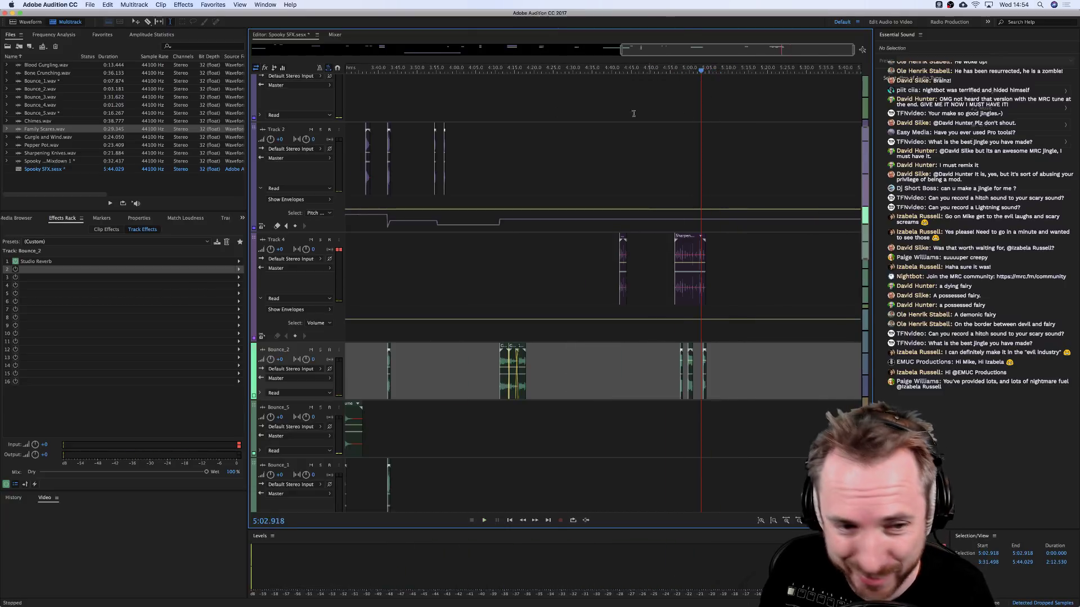
# Place the Pepper Pot recording on the Bounce_5 track at about 5:26 and play it from about 5:30.5.
pyautogui.moveTo(42, 145); pyautogui.dragTo(797, 411)
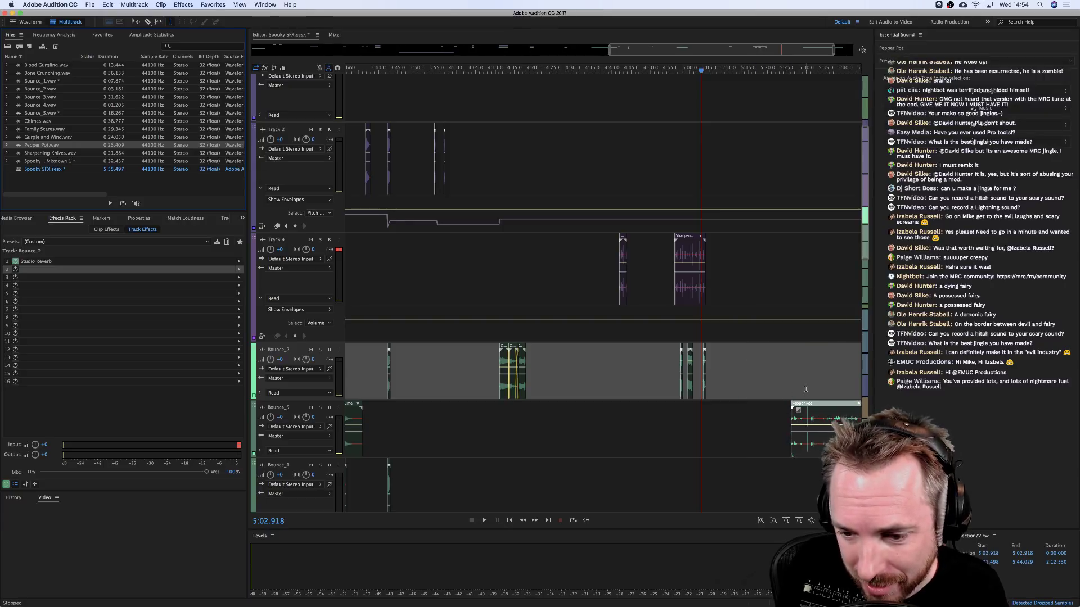
pyautogui.click(808, 386)
pyautogui.scroll(5, 804, 298)
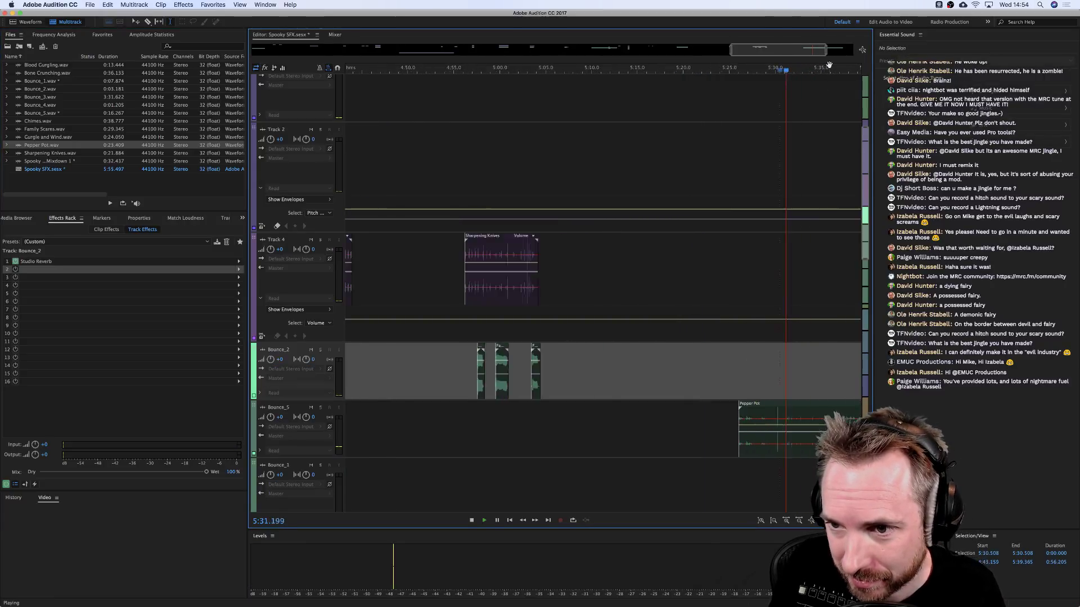
pyautogui.press('space')
# Move the Pepper Pot clip up to Track 4, starting at about 5:26, and play it from about 5:31.2.
pyautogui.moveTo(777, 448); pyautogui.dragTo(783, 281)
pyautogui.press('space')
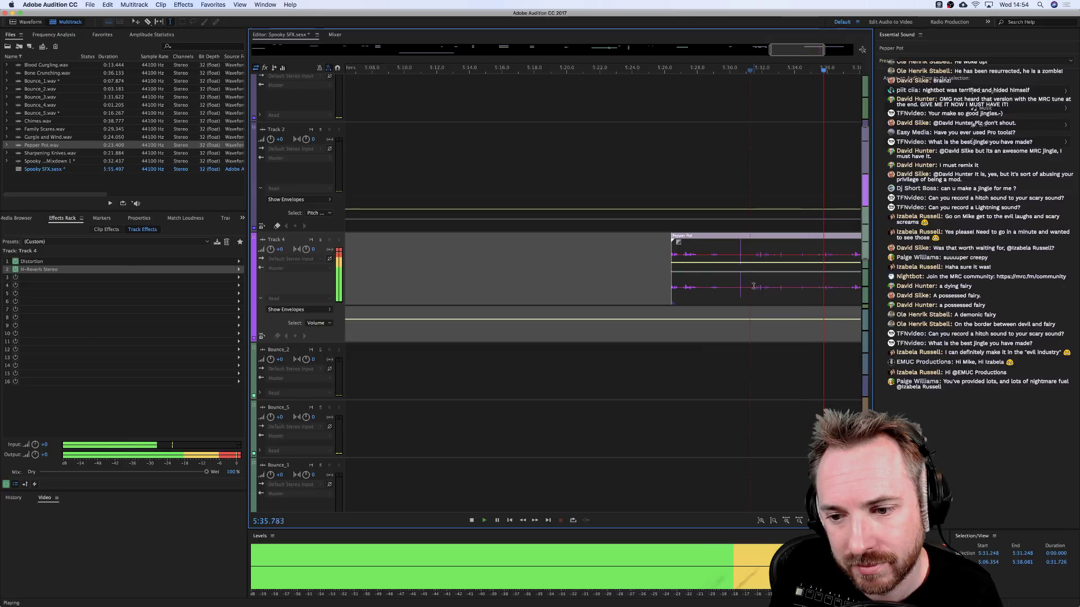
pyautogui.press('space')
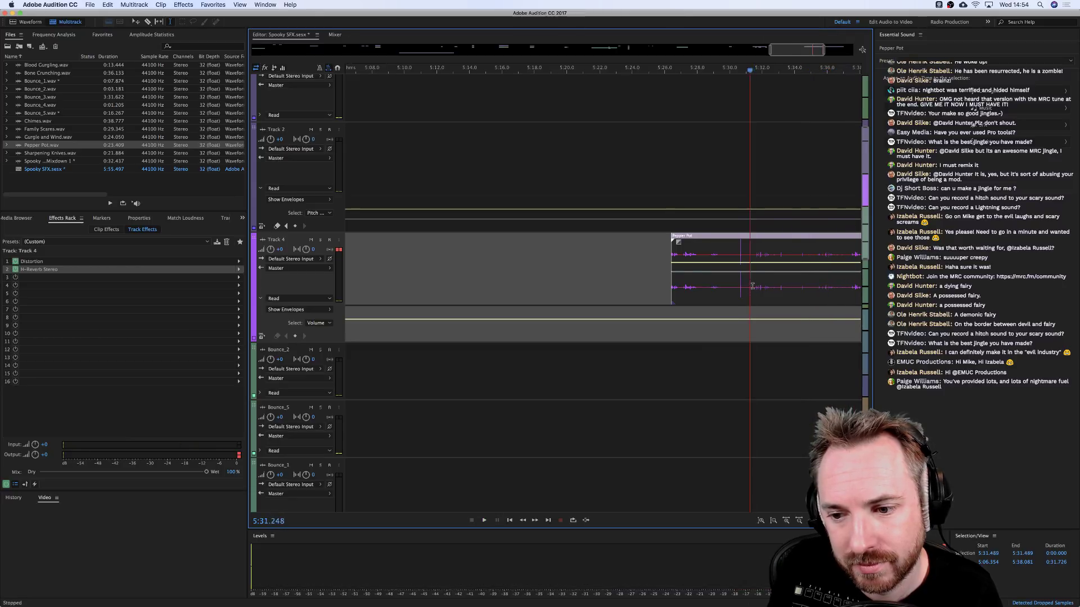
# Cut away the beginning of the Pepper Pot clip up to about 5:31.5.
pyautogui.moveTo(753, 286); pyautogui.dragTo(619, 286)
pyautogui.press('Delete')
pyautogui.hscroll(5, 801, 284)
# Play the remaining Pepper Pot sound, remove everything after about 5:37.3 and add short fades at both clip ends.
pyautogui.click(762, 289)
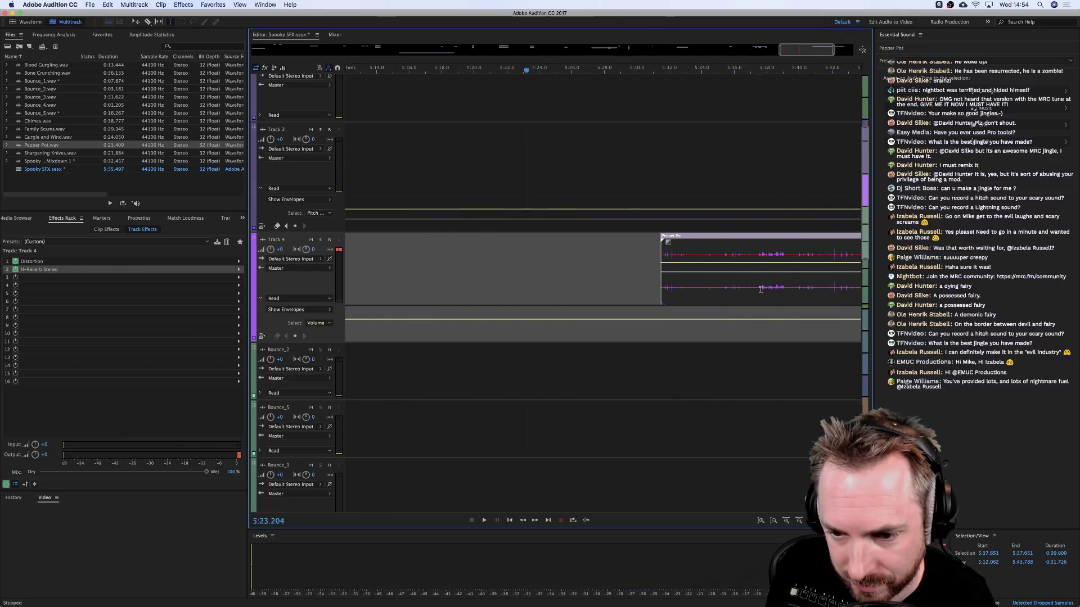
pyautogui.press('space')
pyautogui.press('space')
pyautogui.moveTo(757, 290); pyautogui.dragTo(859, 289)
pyautogui.press('Delete')
pyautogui.click(537, 243)
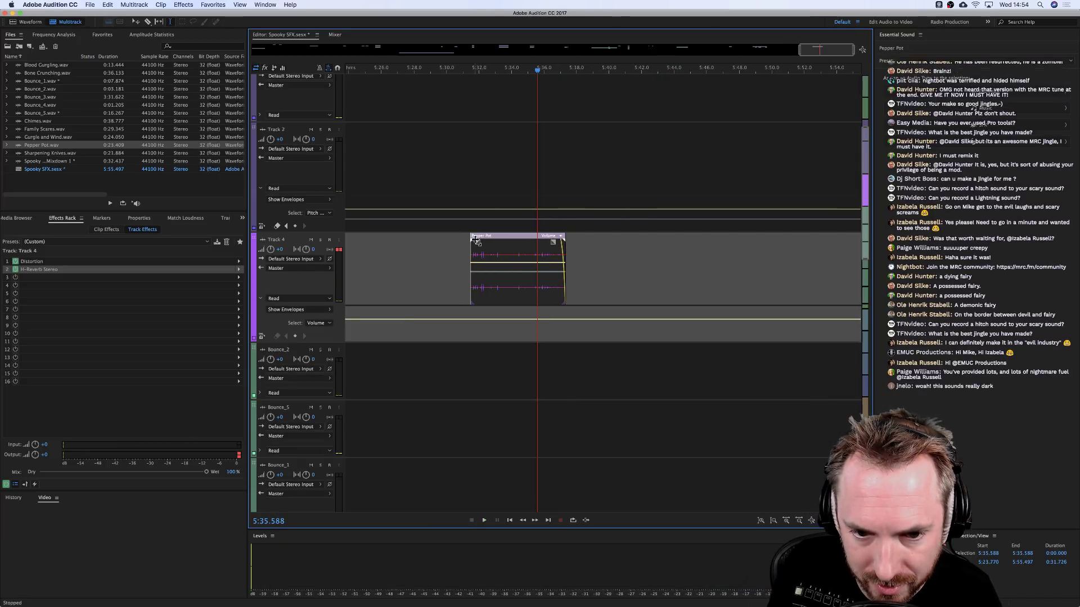
# Save the Spooky SFX session together with its unsaved audio files, including Spooky SFX Mixdown 1 and Bounce_5.wav.
pyautogui.press('super+w')
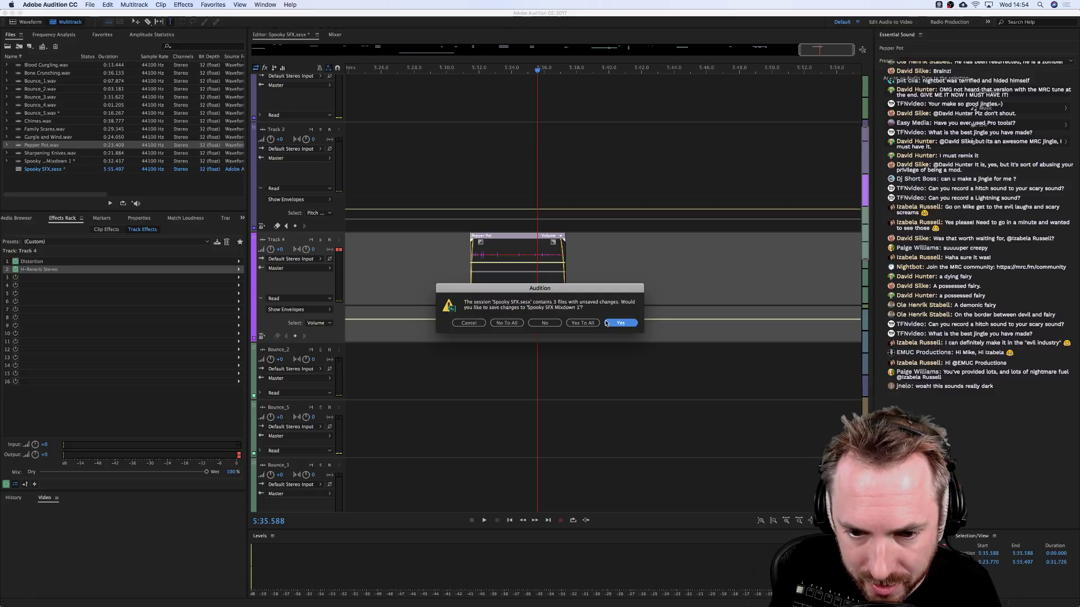
pyautogui.click(607, 323)
pyautogui.click(619, 363)
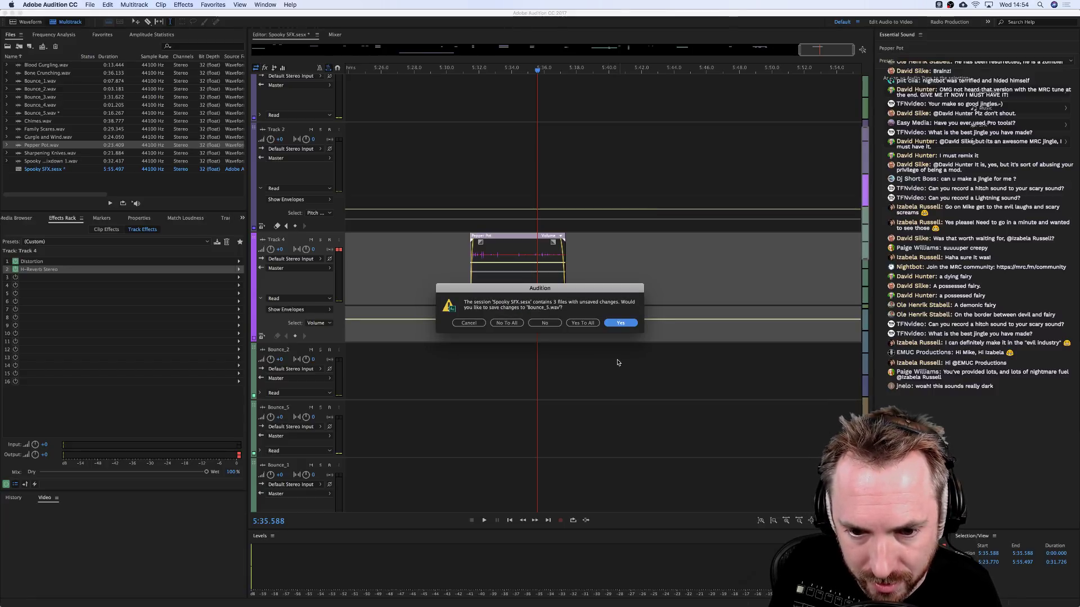
pyautogui.click(619, 323)
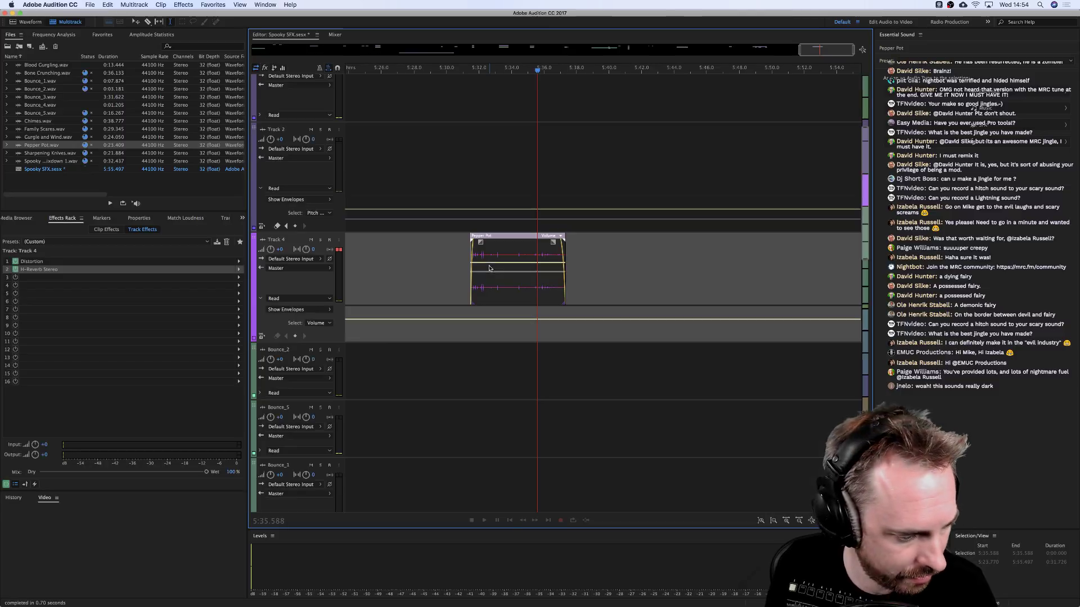